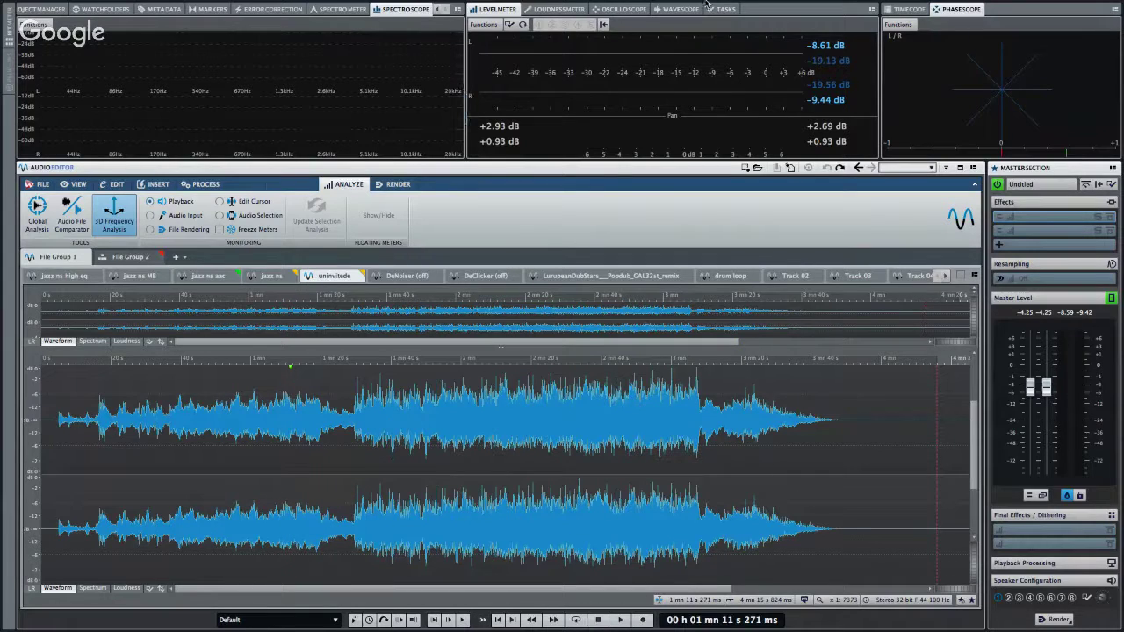
Examine the Audio Editor's file information and its view, edit, analyze, process and insert command sets.
mouse_move(905, 4)
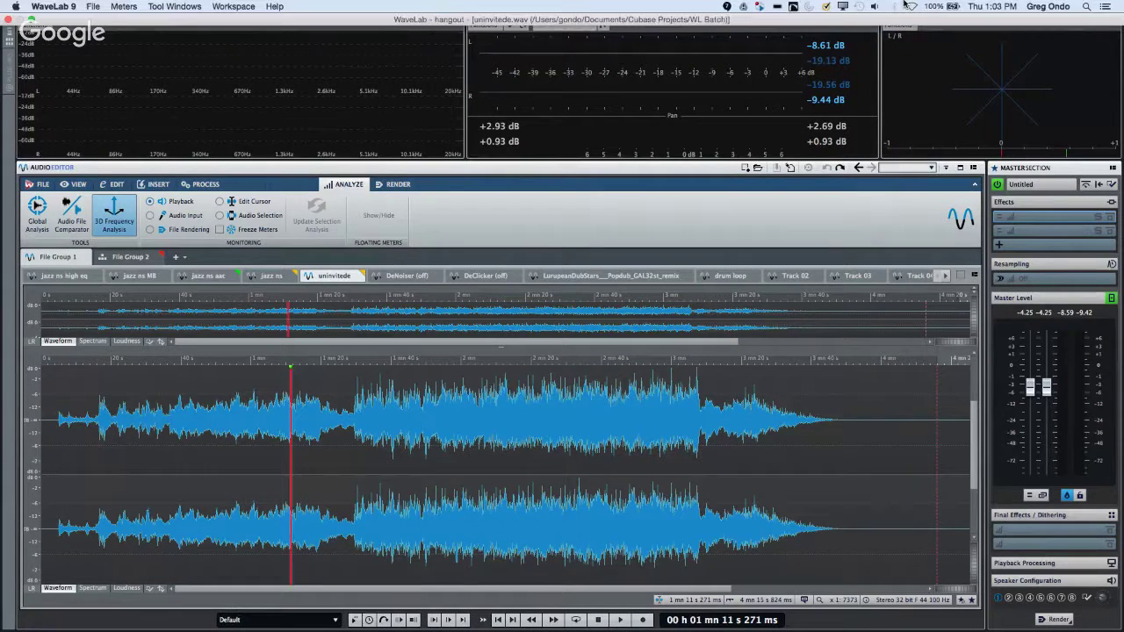
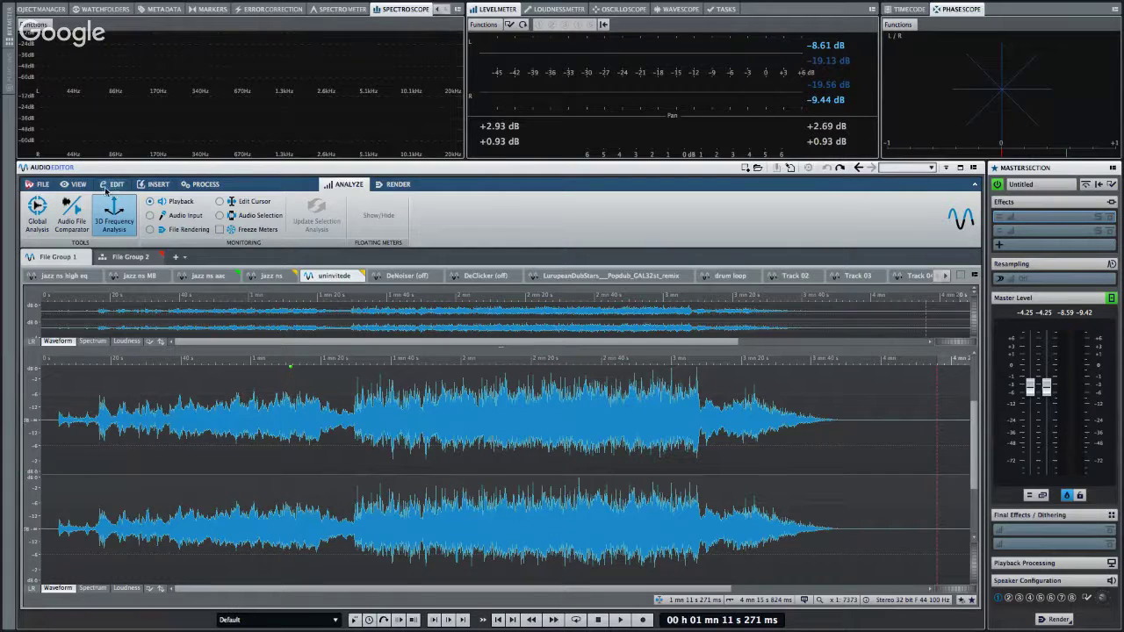
left_click(41, 185)
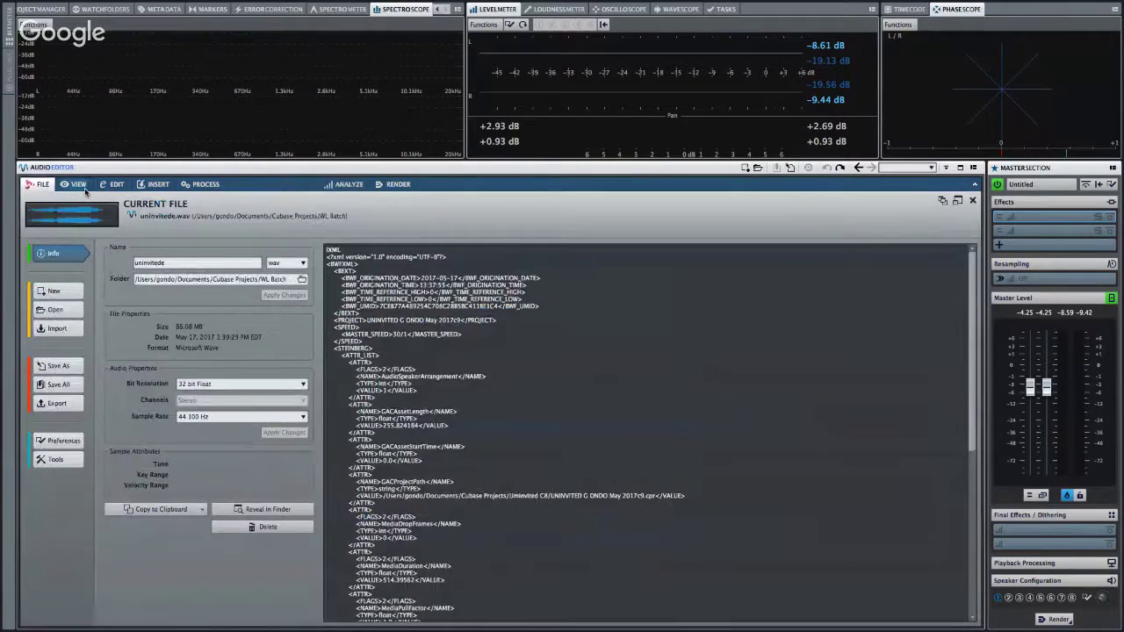
left_click(82, 186)
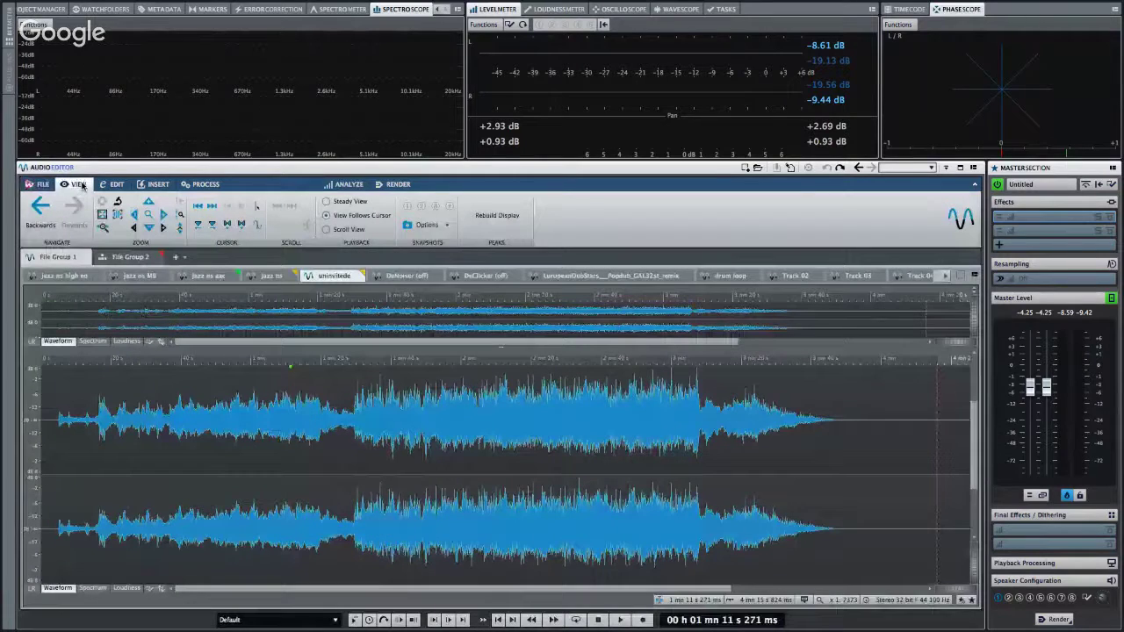
left_click(114, 184)
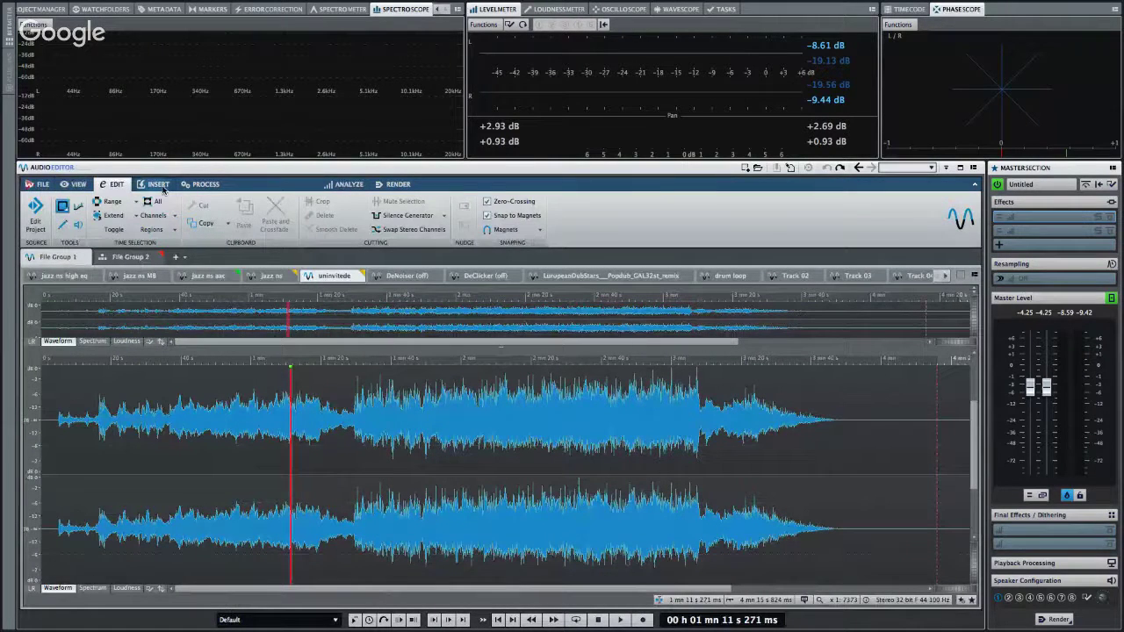
left_click(344, 184)
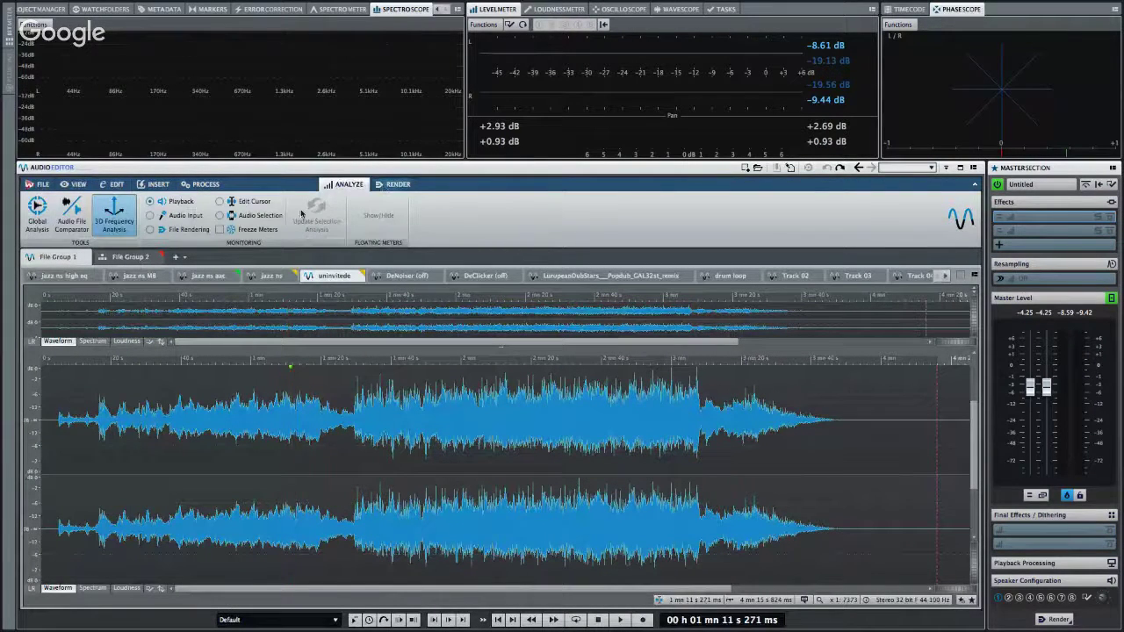
left_click(204, 184)
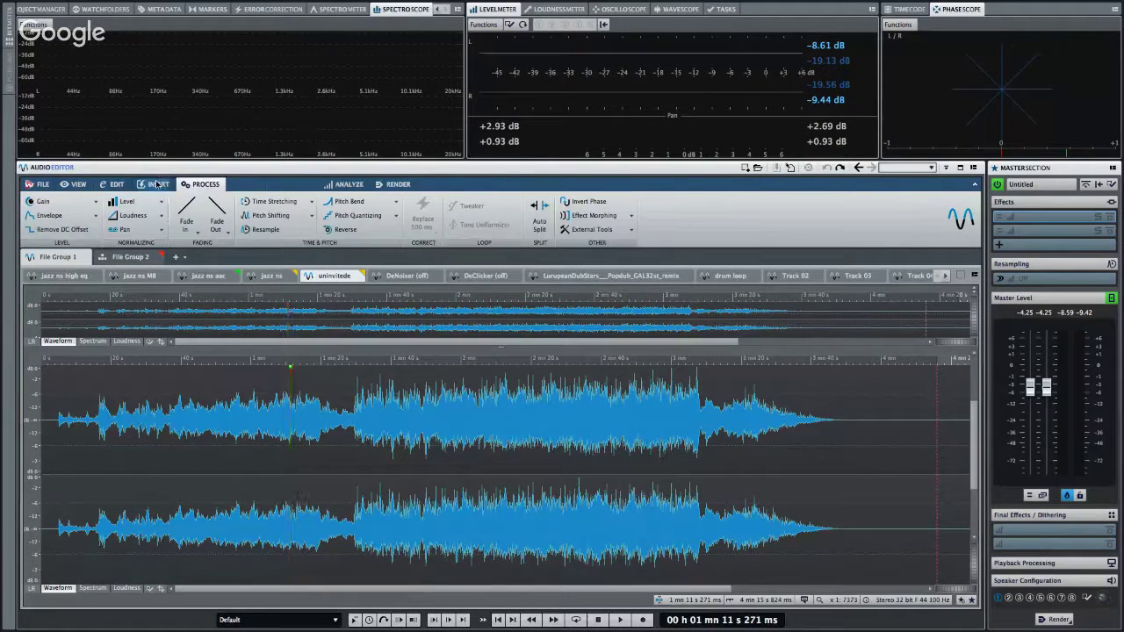
left_click(158, 183)
left_click(118, 184)
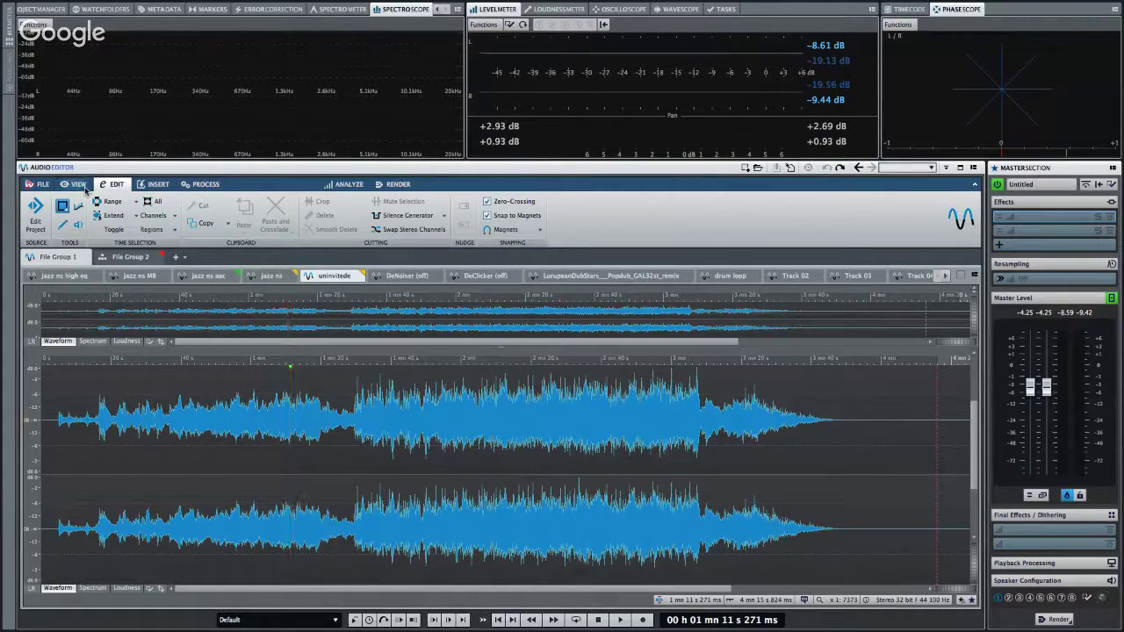
left_click(78, 184)
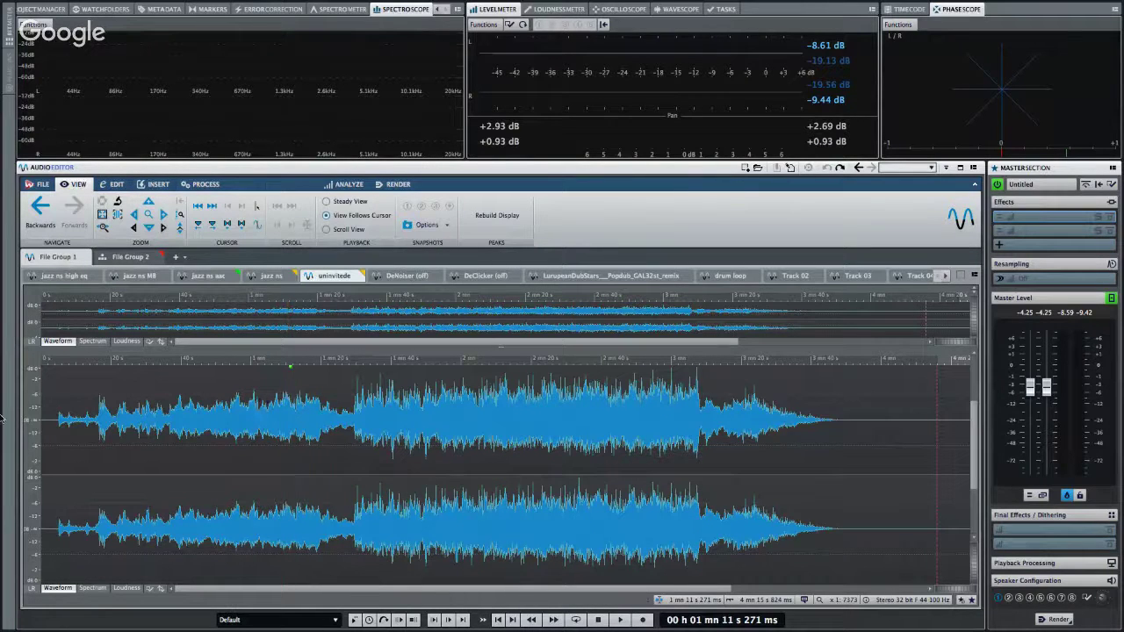
Review which tool windows and meters are available in the workspace.
mouse_move(3, 6)
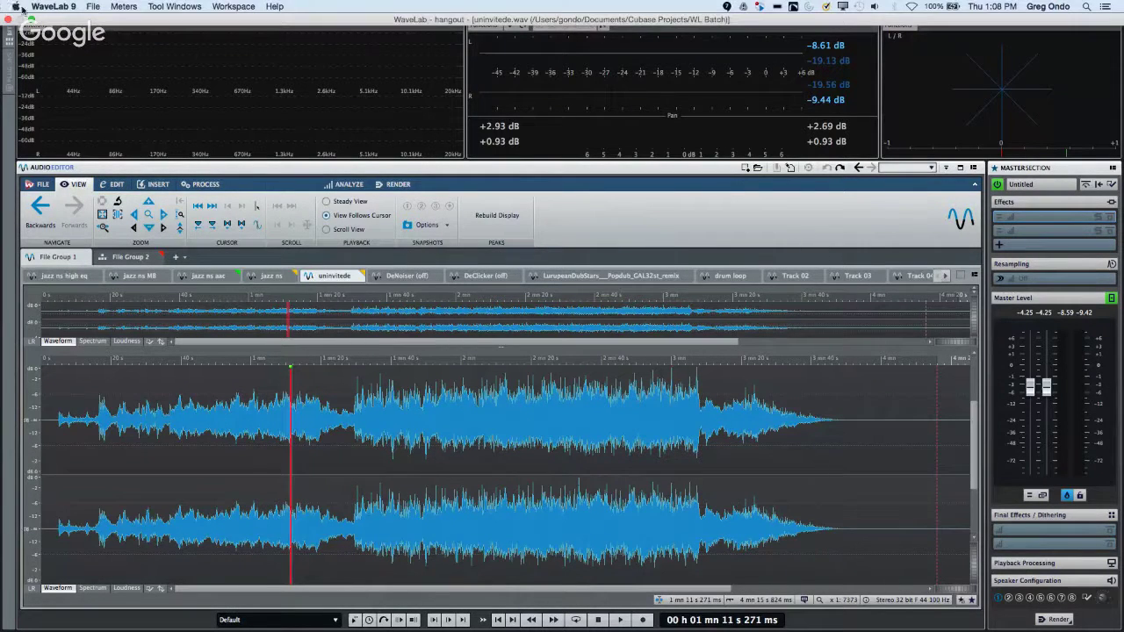
left_click(159, 6)
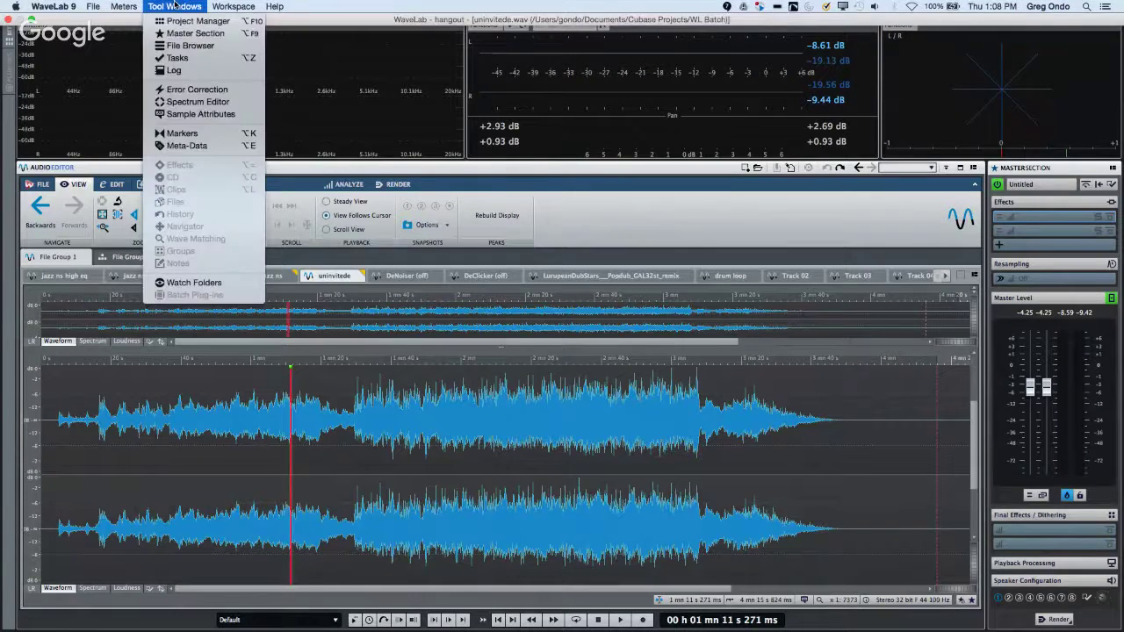
mouse_move(124, 6)
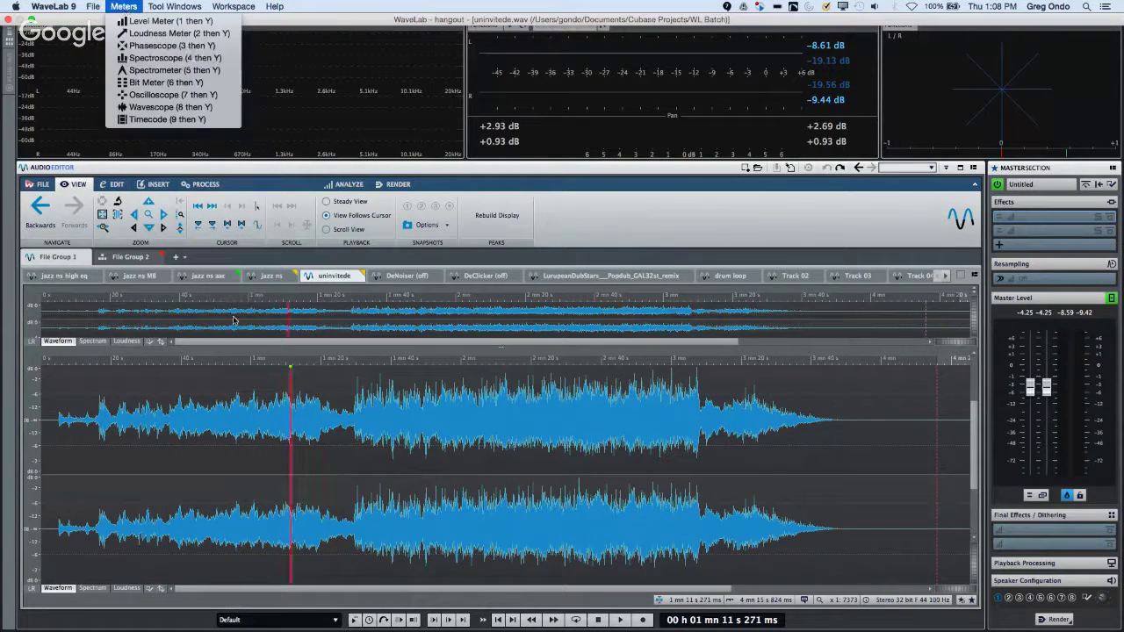
left_click(321, 494)
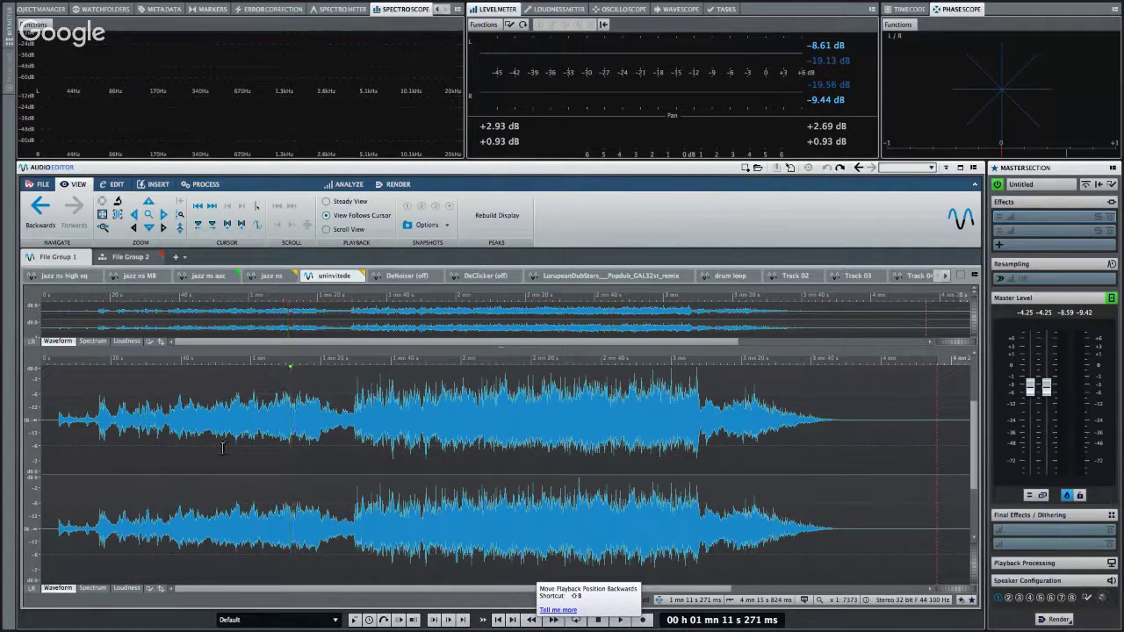
Play the uninvitede file from about 16.5 s for a few seconds and stop playback.
left_click(100, 429)
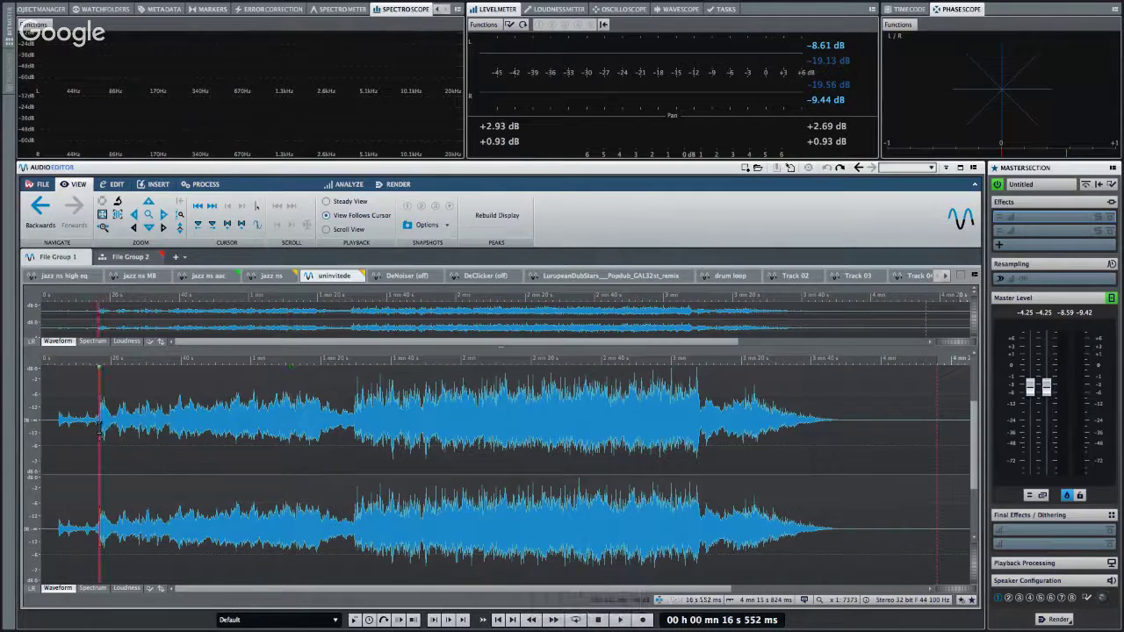
key("space")
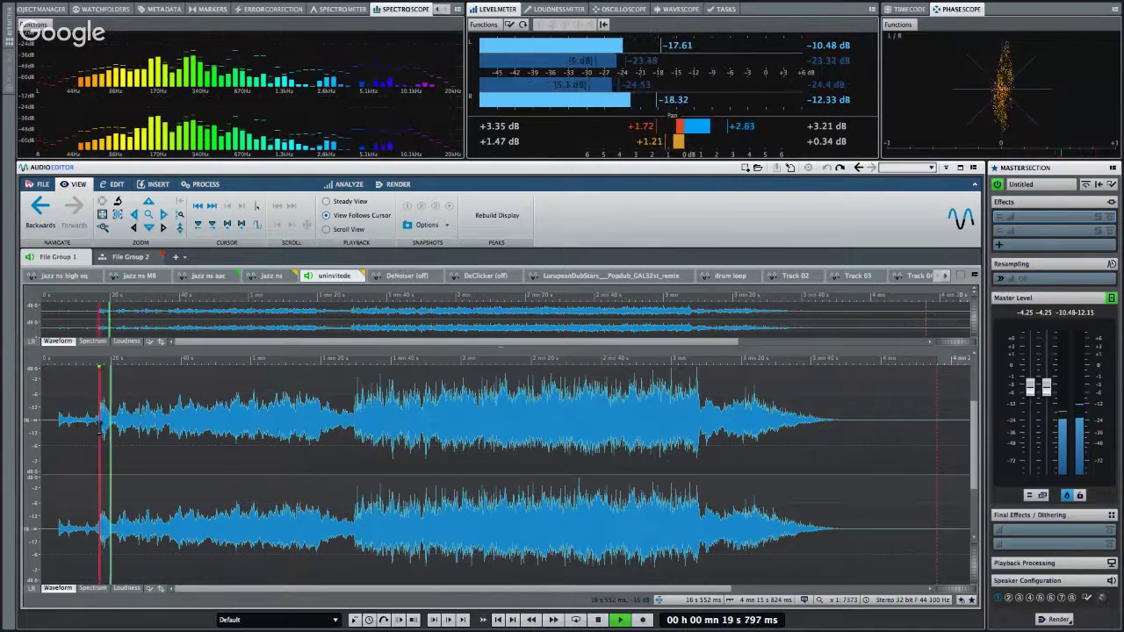
key("space")
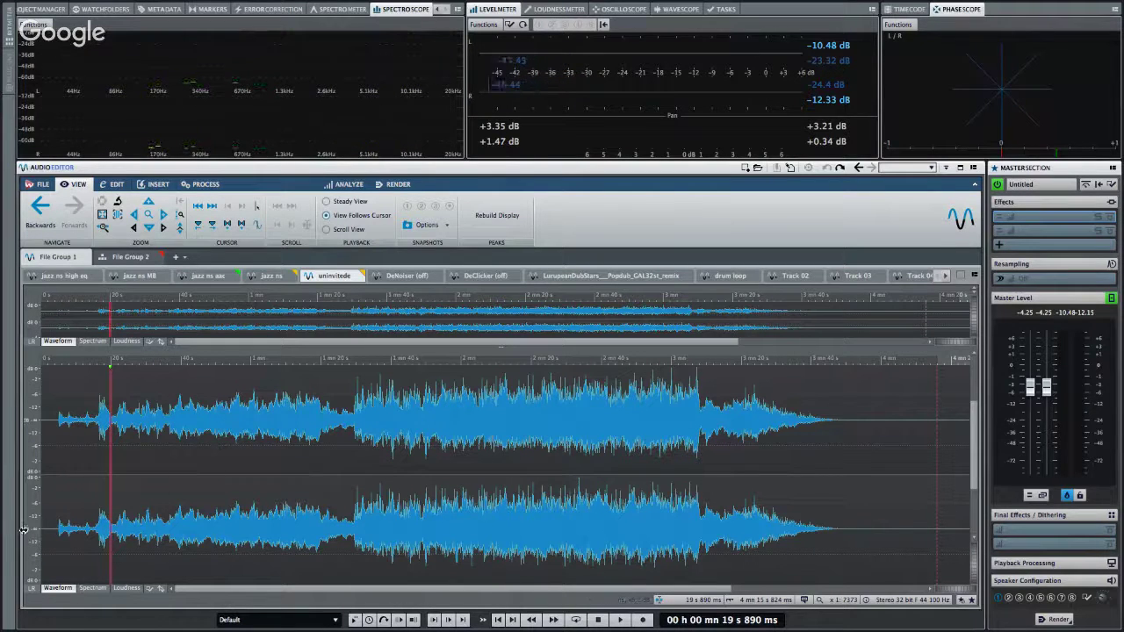
Show the main waveform in mid/side mode for comparison and return it to left/right display.
left_click(34, 591)
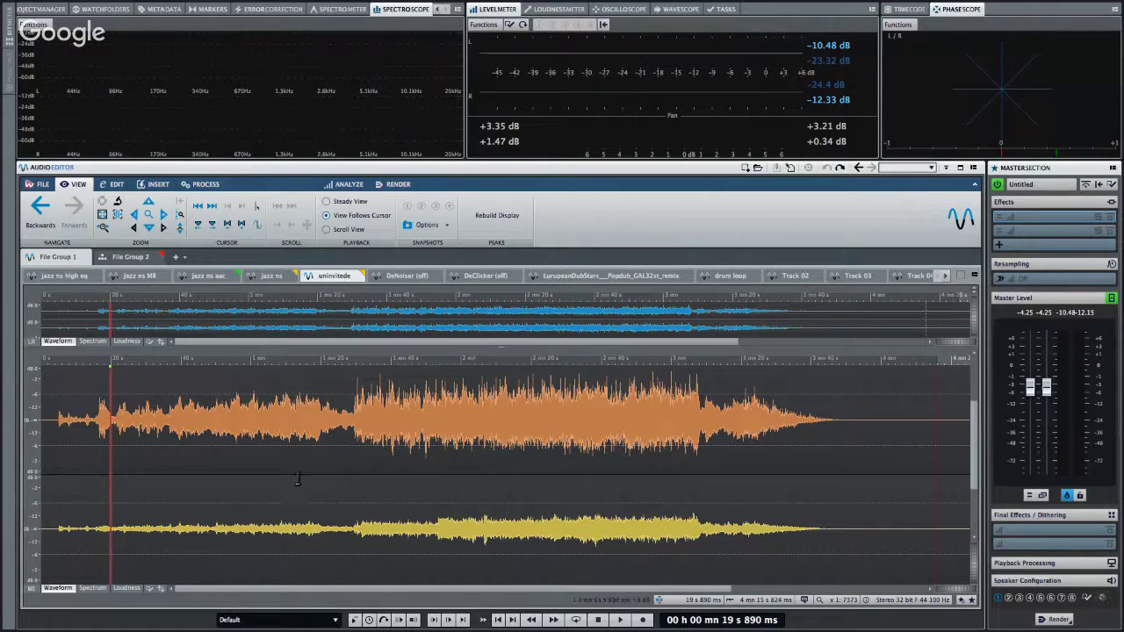
left_click(33, 590)
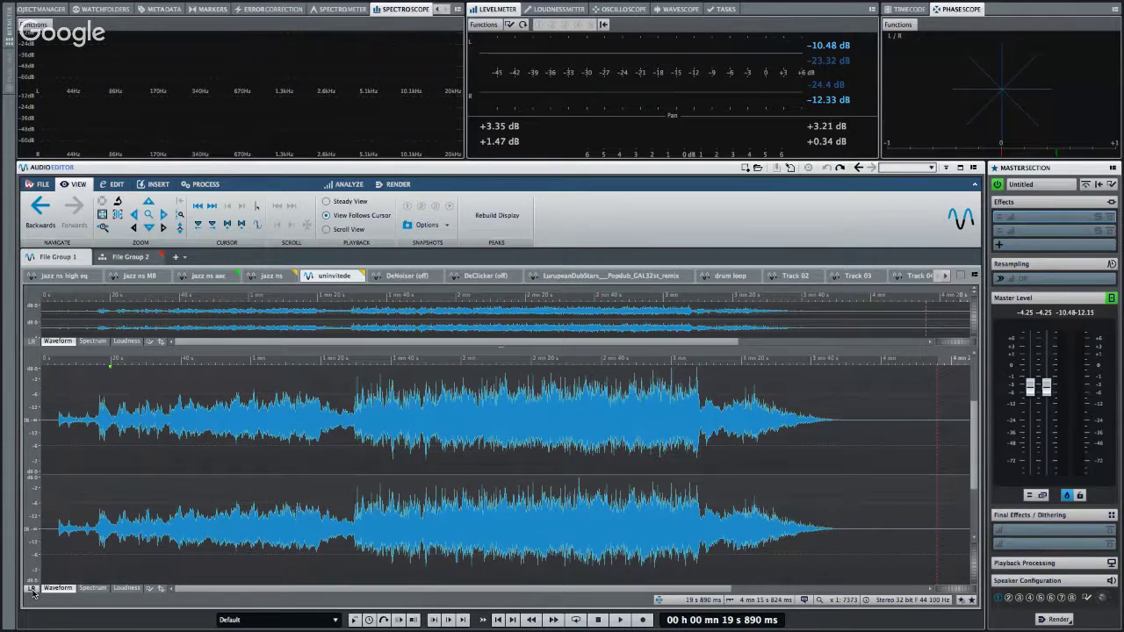
left_click(32, 590)
left_click(33, 590)
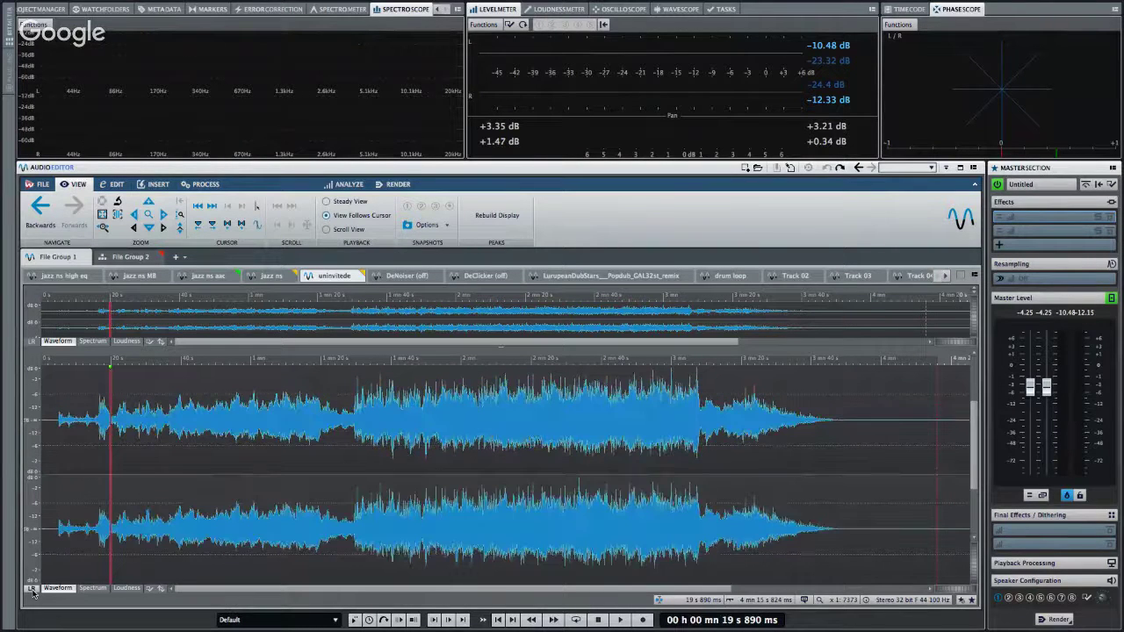
View the main display as Loudness and as Spectrum, narrowing the spectrum to its lower frequency range.
left_click(126, 587)
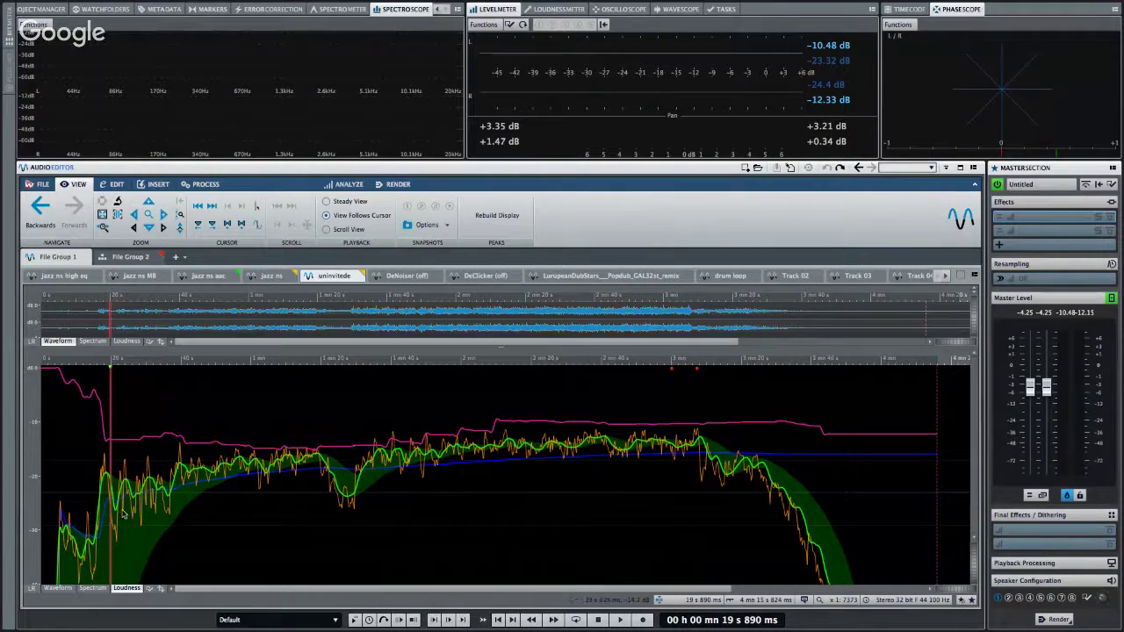
left_click(92, 587)
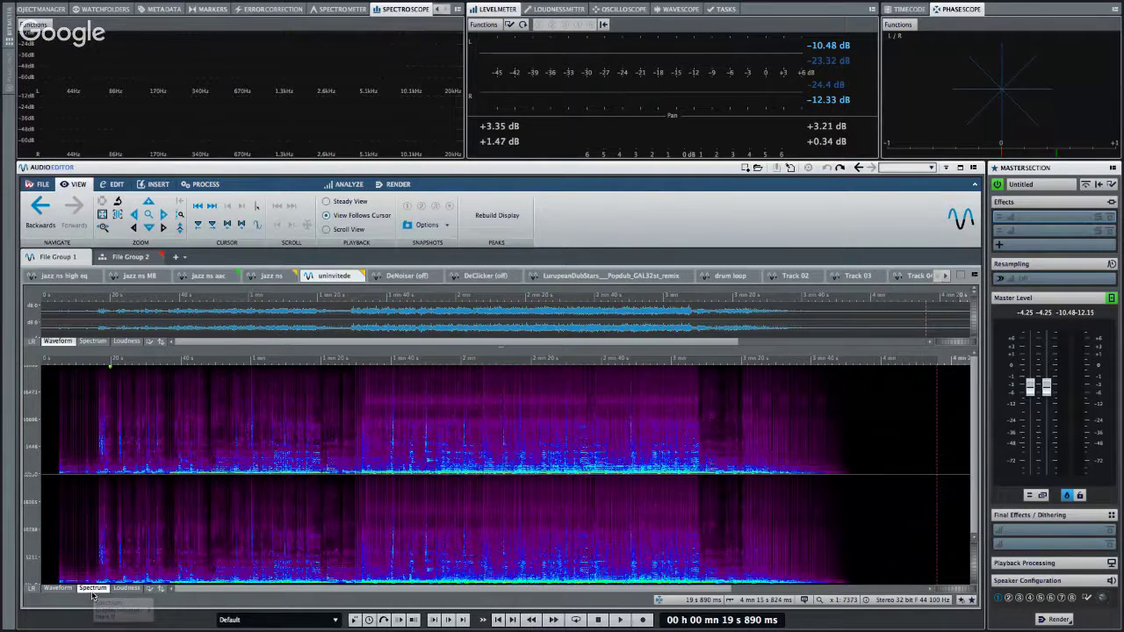
left_click(974, 585)
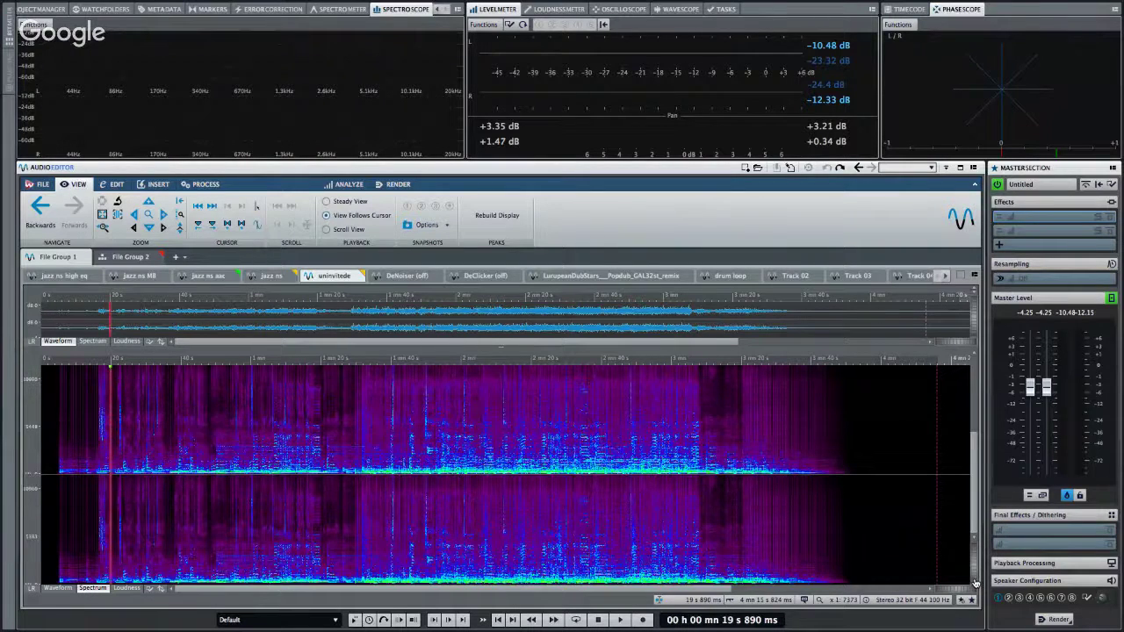
left_click(975, 582)
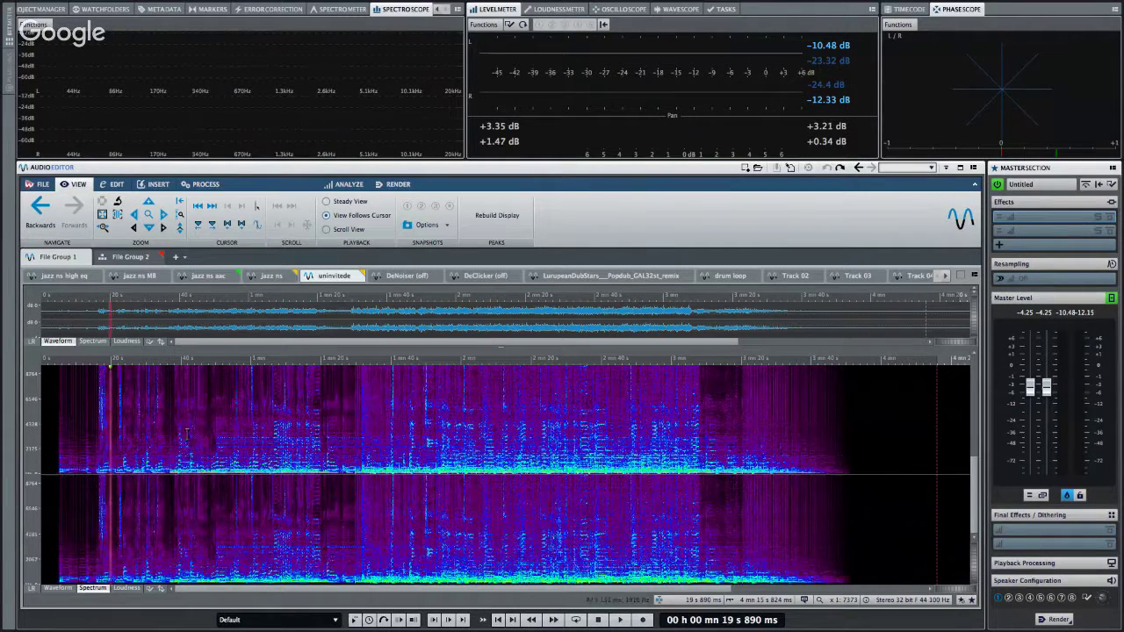
Show the overview as Loudness, and return both the overview and main displays to left/right Waveform.
left_click(128, 342)
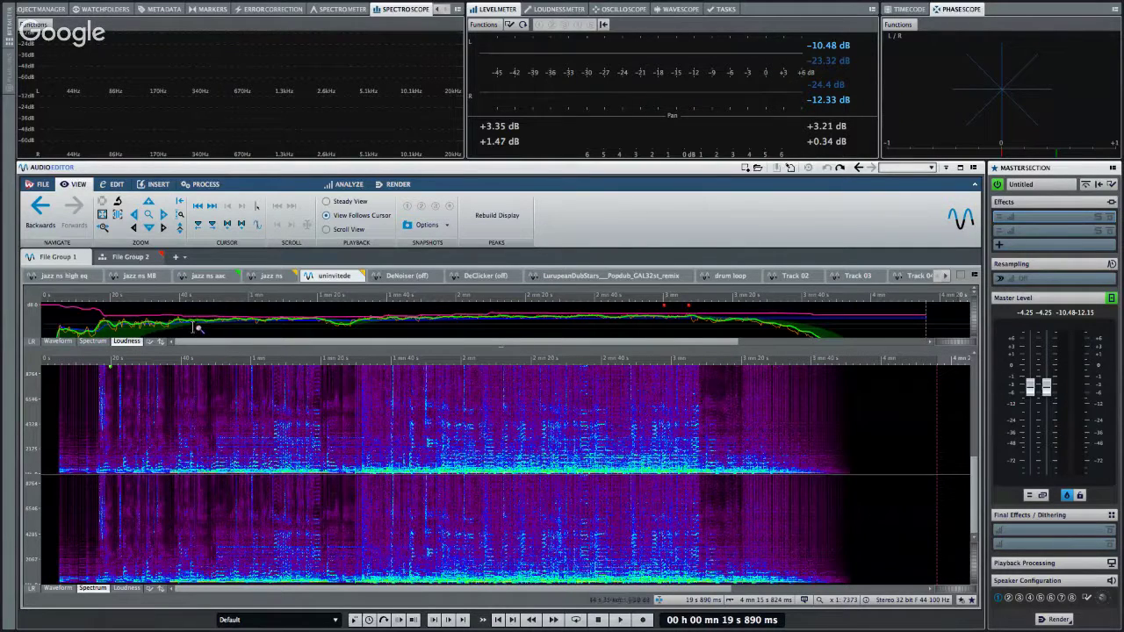
left_click(58, 589)
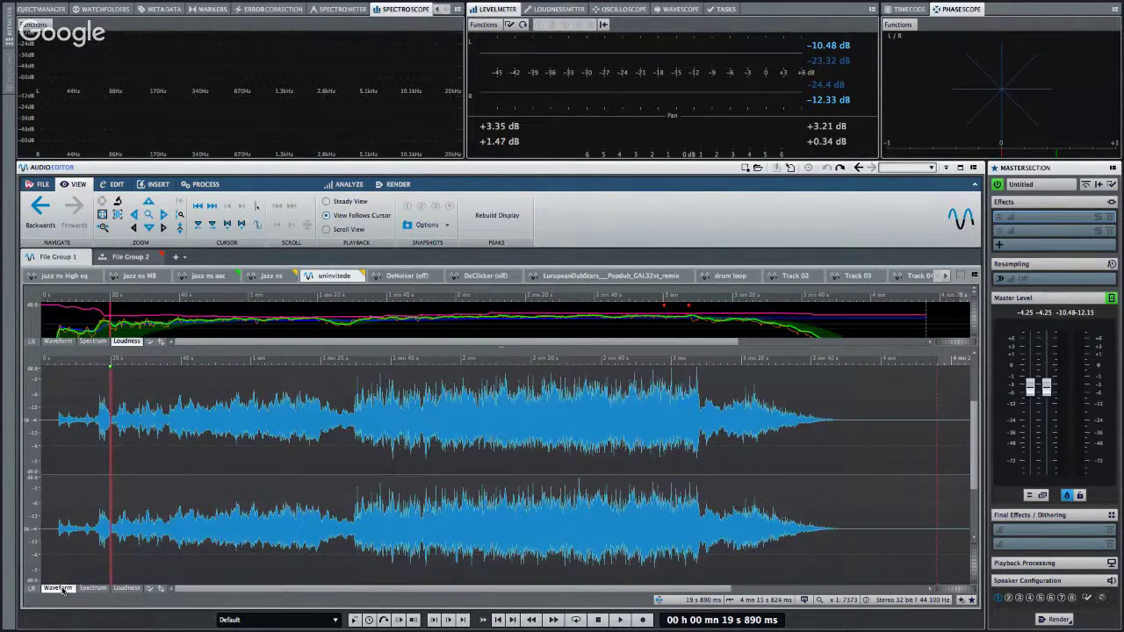
left_click(49, 341)
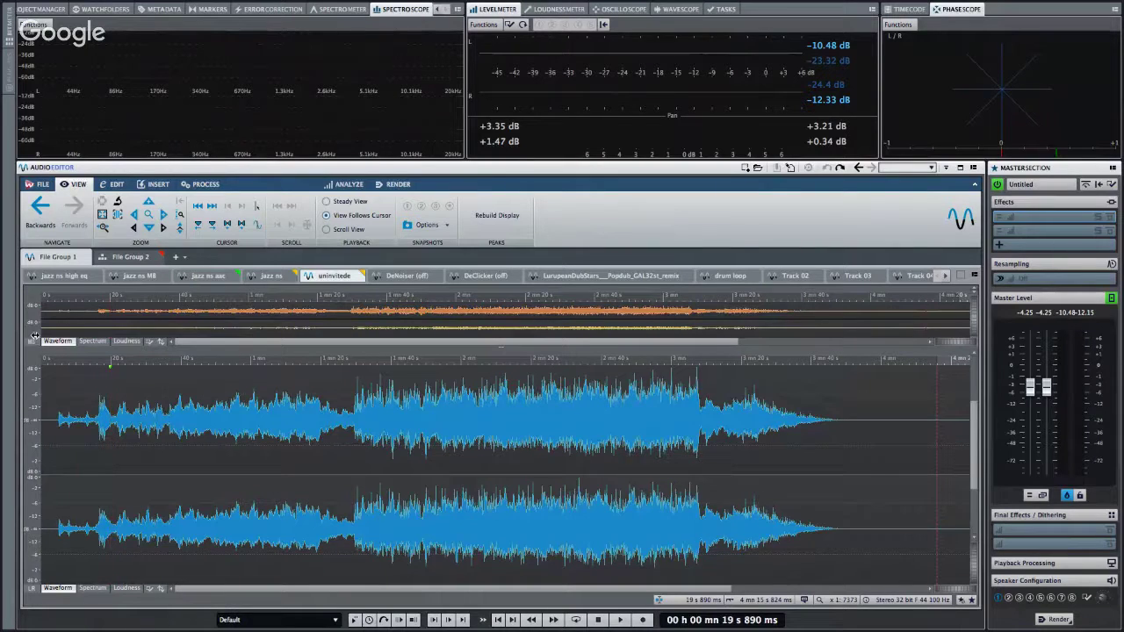
left_click(33, 589)
left_click(33, 589)
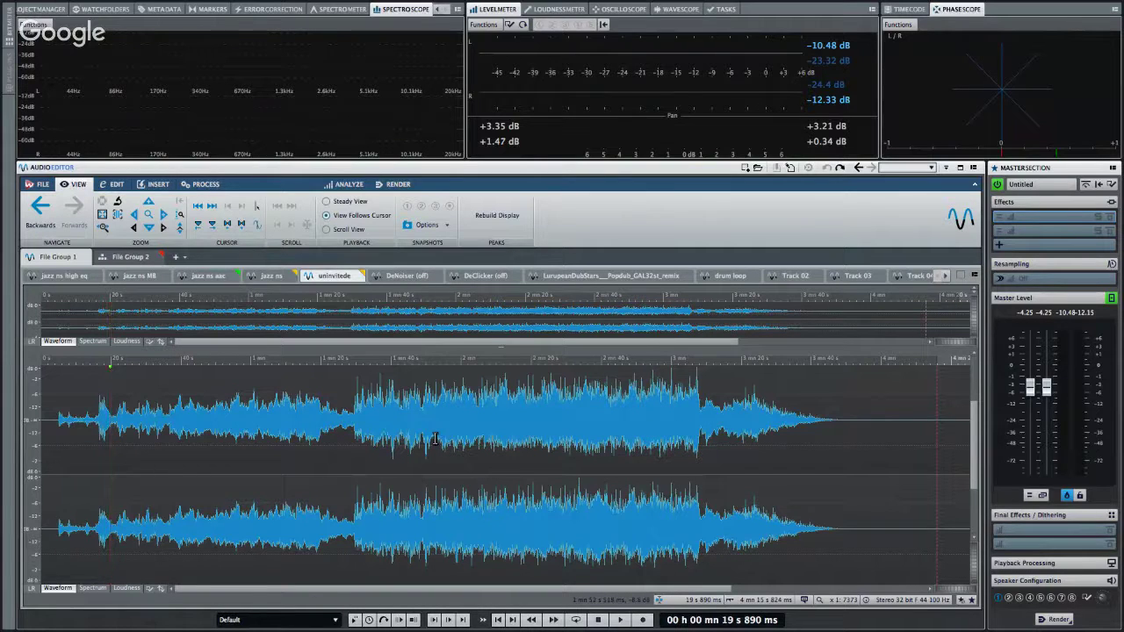
Play the file from the current cursor position to watch the docked meters respond, and stop playback.
key("space")
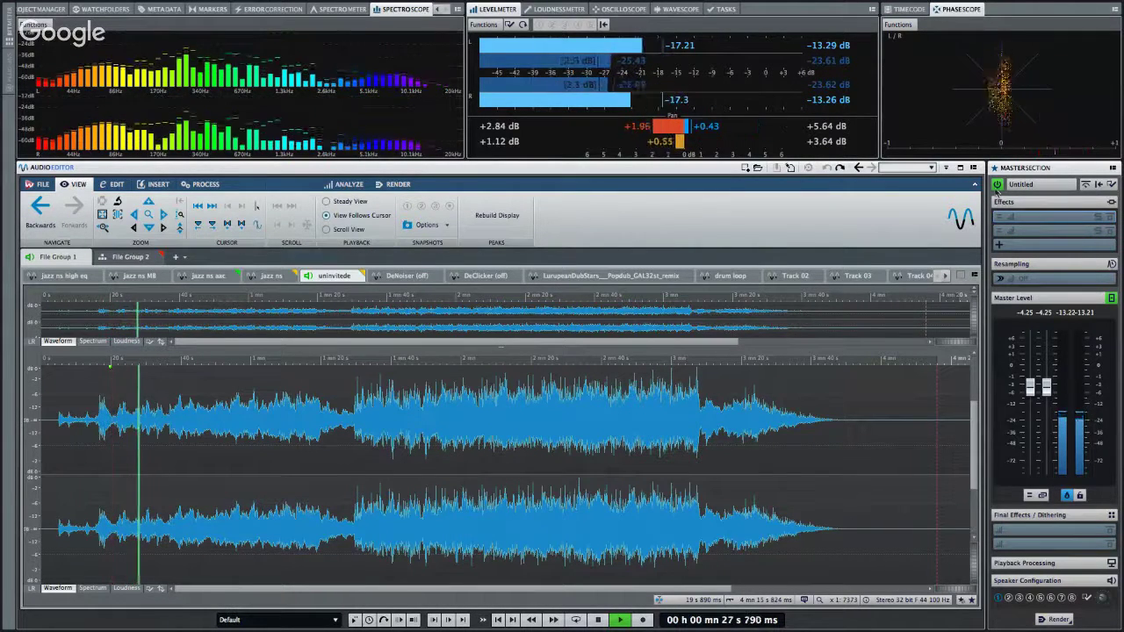
key("space")
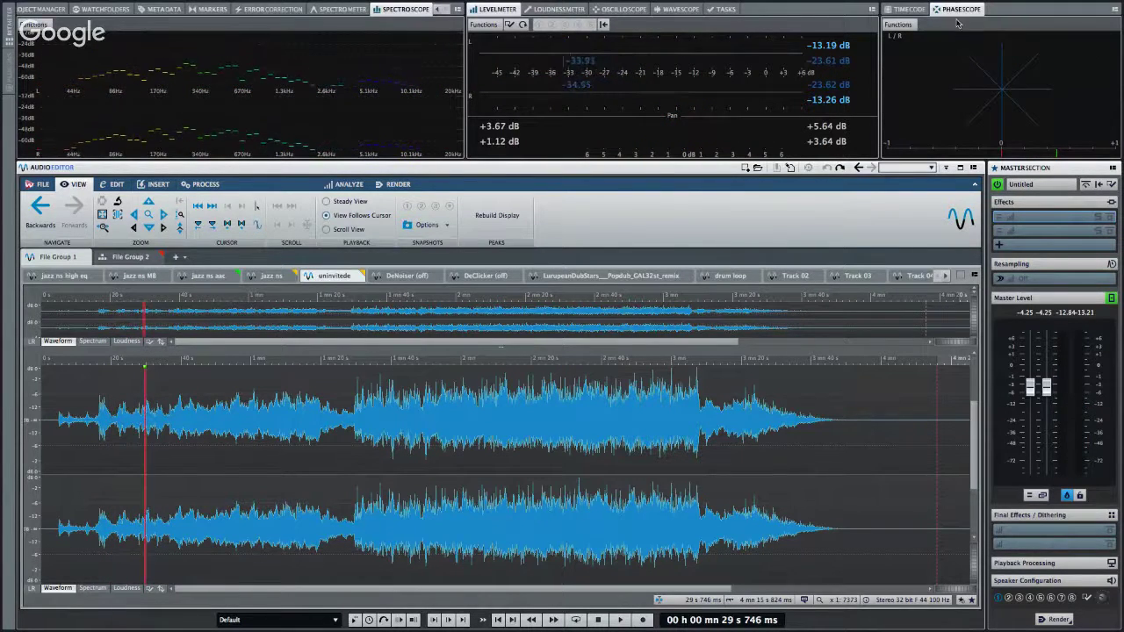
Undock the Phasescope and dock it directly below the Timecode window so both are visible.
left_click_drag(957, 12, 1001, 60)
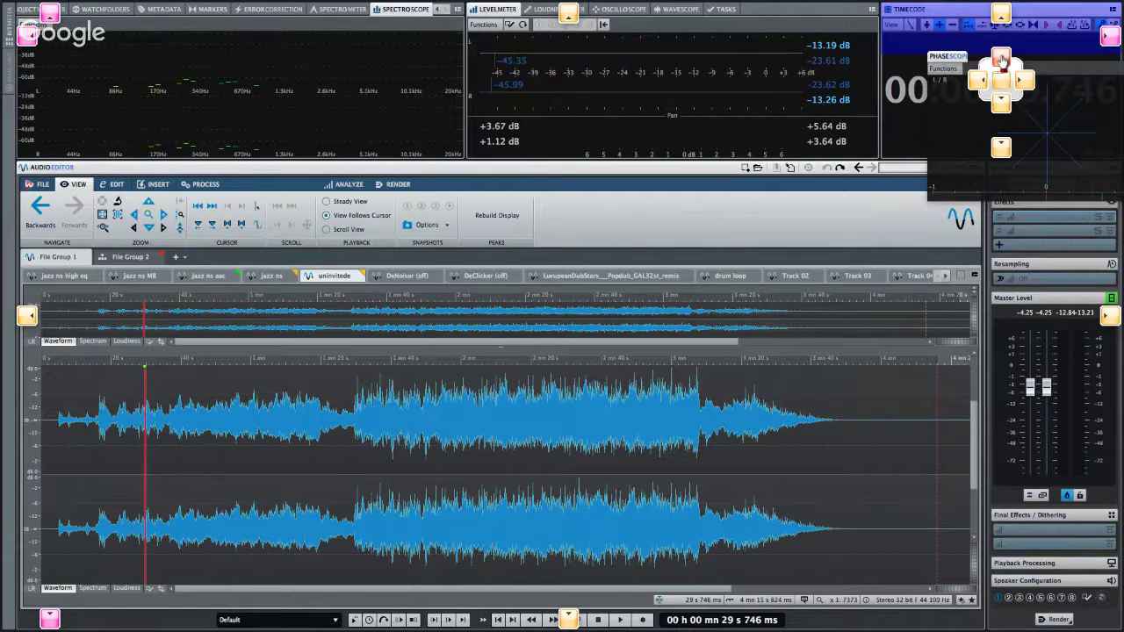
left_click_drag(1001, 60, 1000, 12)
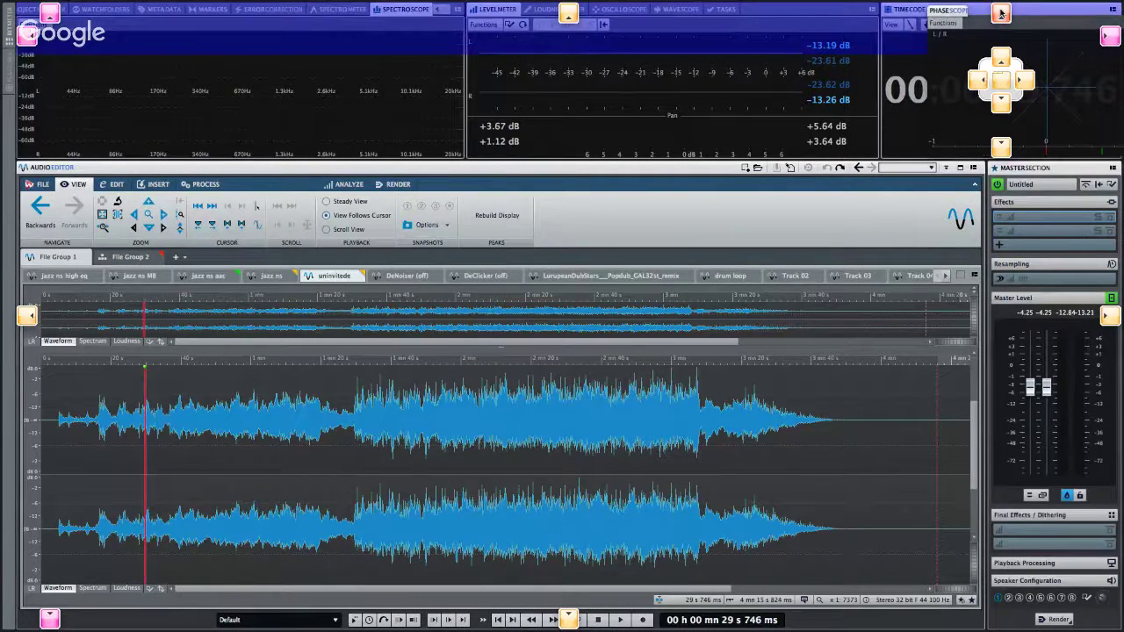
left_click_drag(1001, 12, 1002, 106)
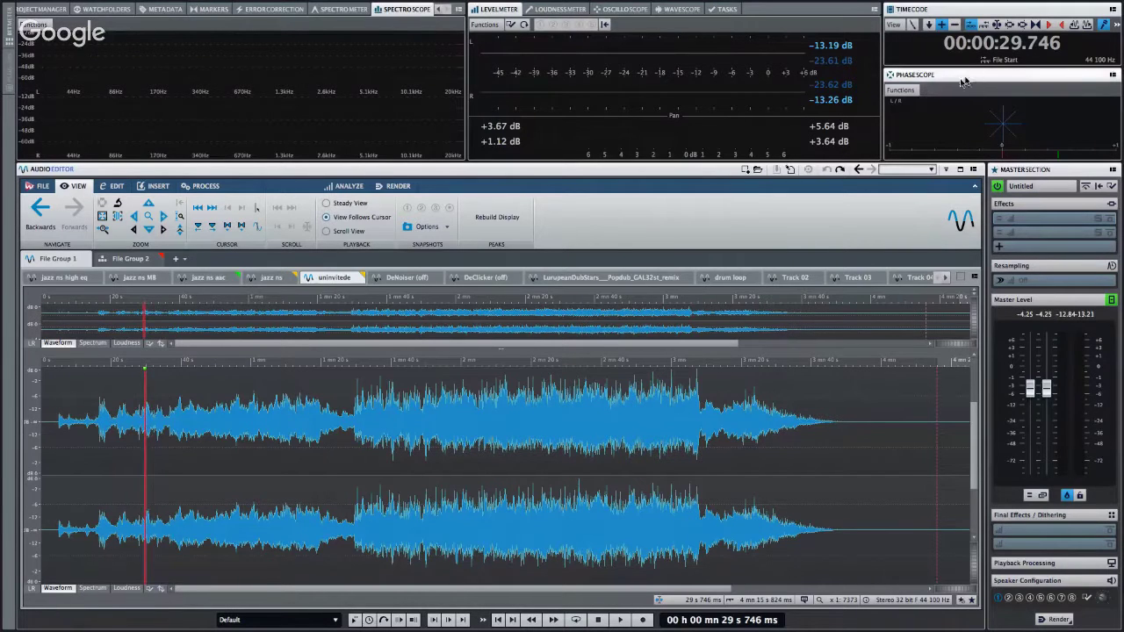
left_click(913, 91)
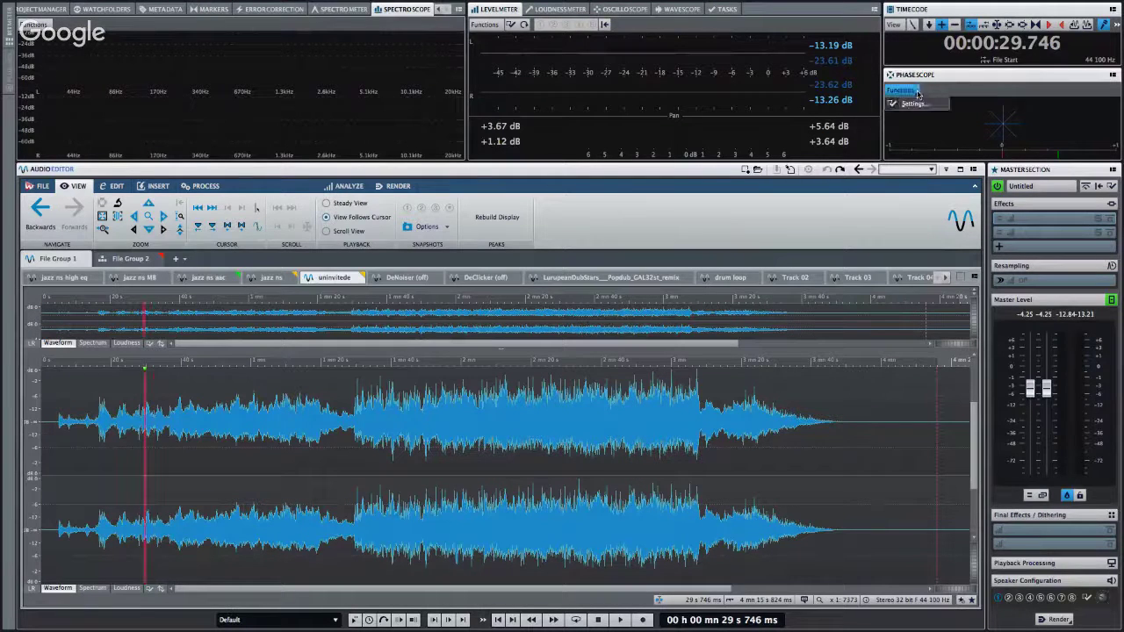
left_click(973, 78)
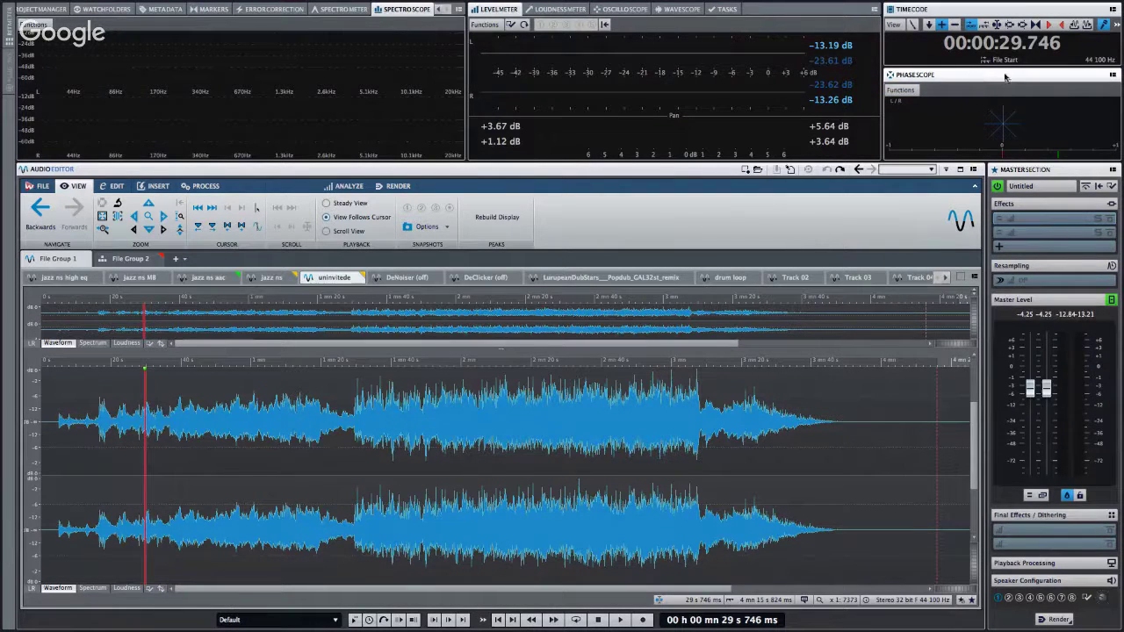
left_click(905, 90)
left_click(912, 78)
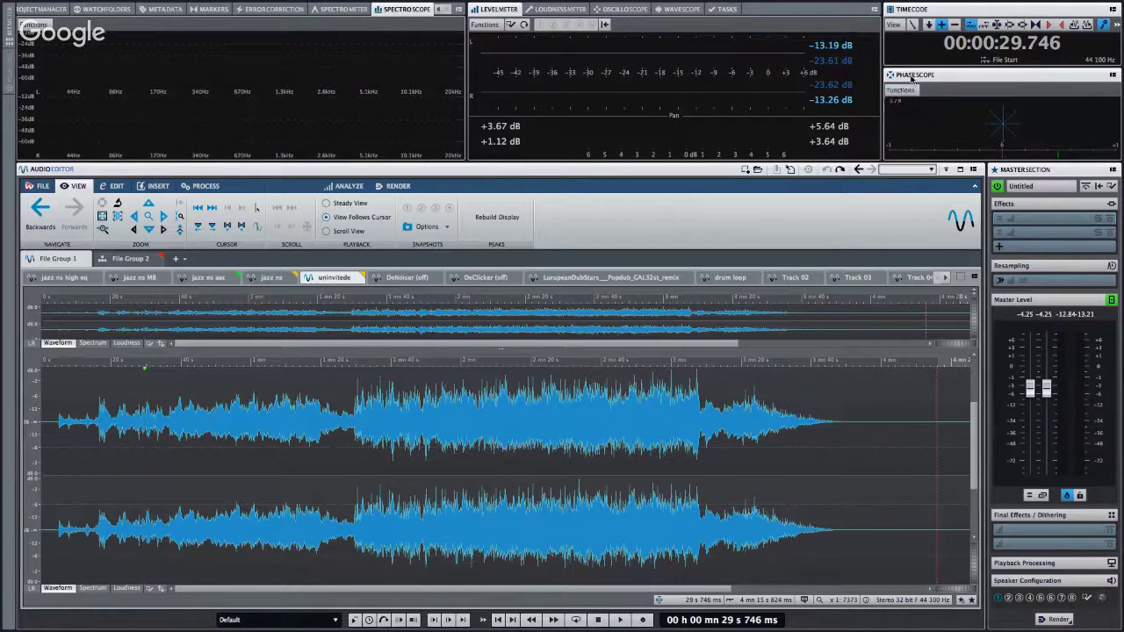
Collapse the Phasescope onto the workspace's outer edge, and re-dock it as a tab beside Timecode with the Phasescope shown.
left_click_drag(911, 78, 1108, 37)
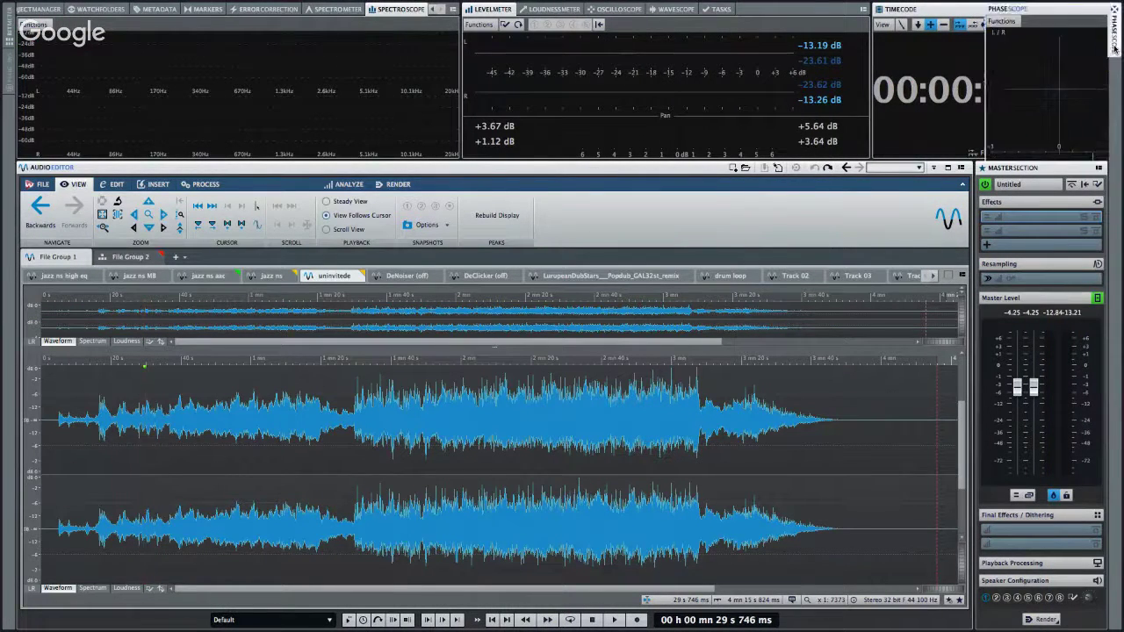
mouse_move(1116, 49)
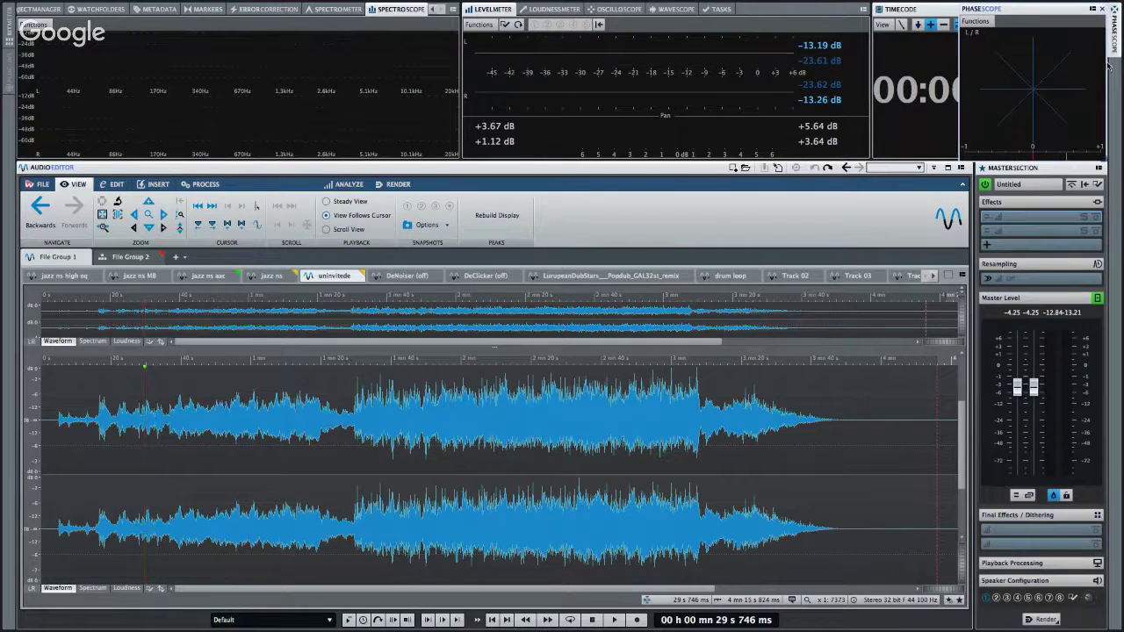
left_click_drag(1115, 35, 990, 84)
left_click(908, 10)
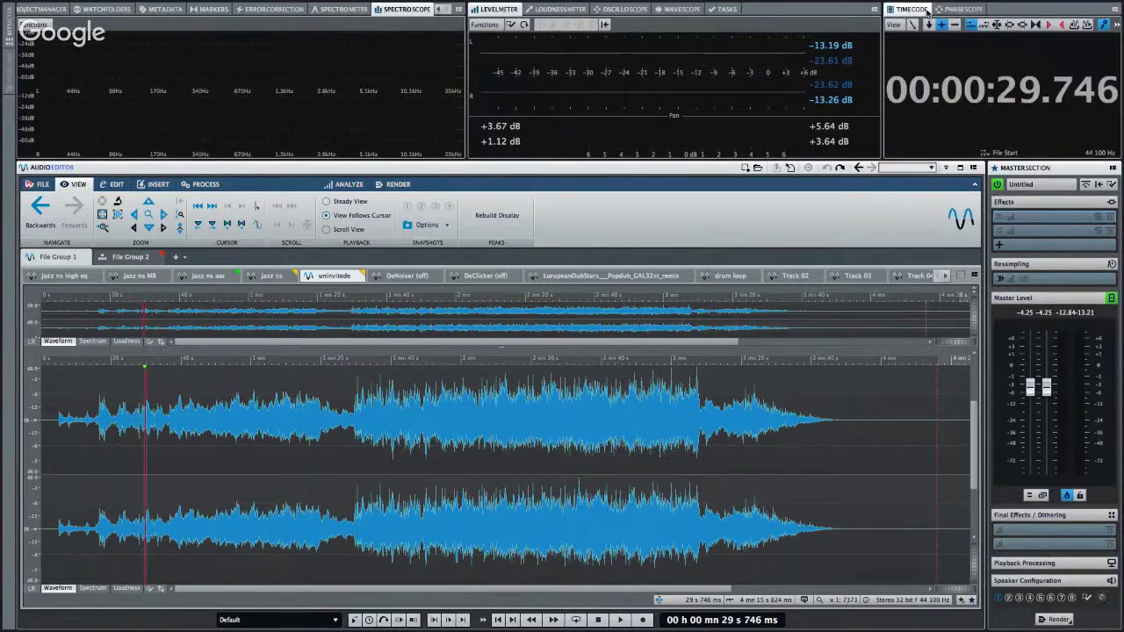
left_click(949, 10)
left_click(904, 11)
left_click(953, 11)
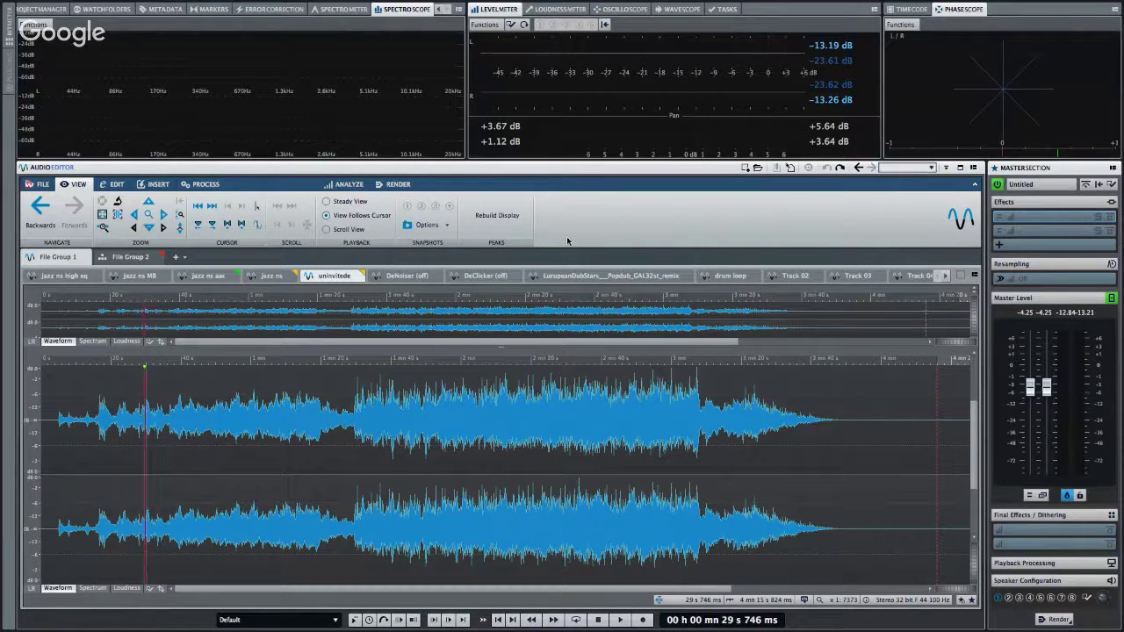
View the Markers, Error Correction, Spectroscope and Spectrometer windows, and reveal the collapsed Bitmeter.
left_click(209, 10)
left_click(262, 11)
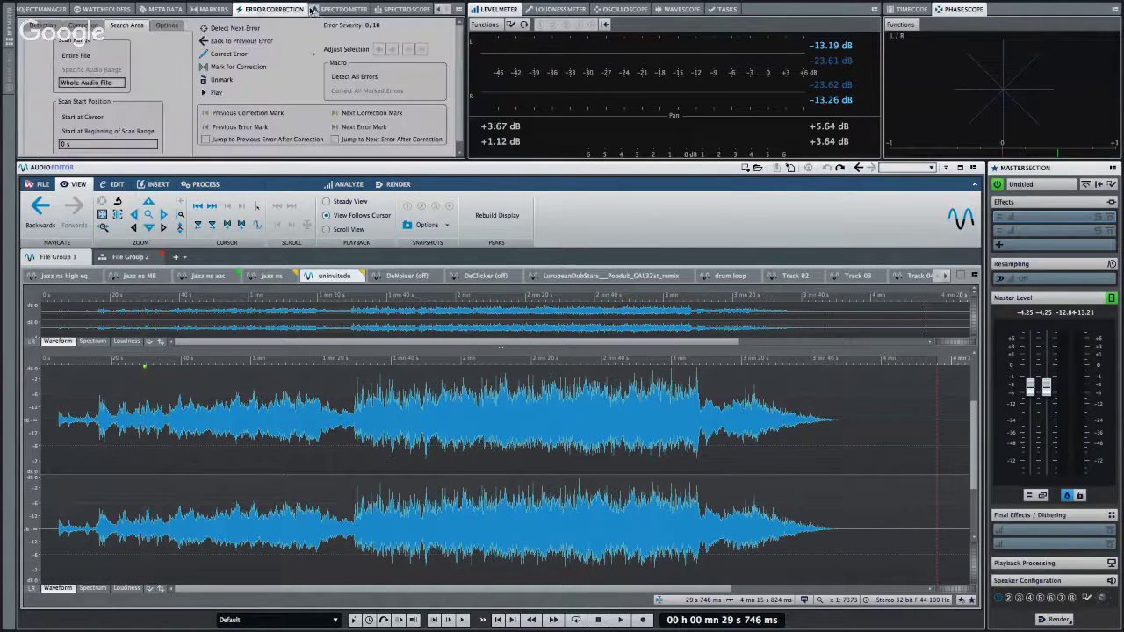
left_click(395, 9)
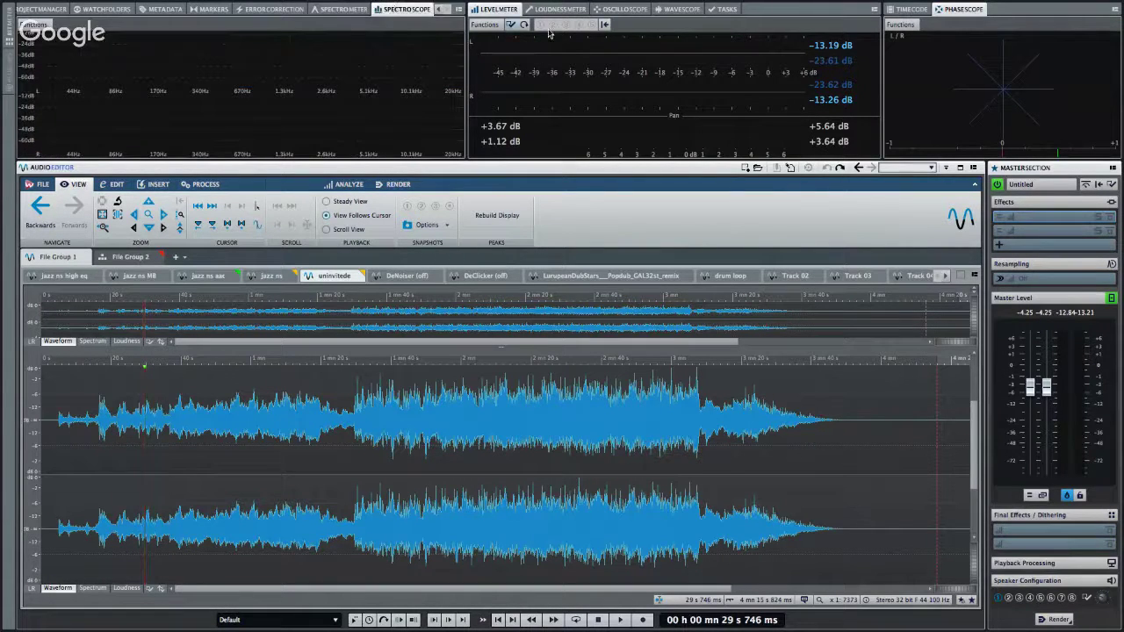
left_click(325, 9)
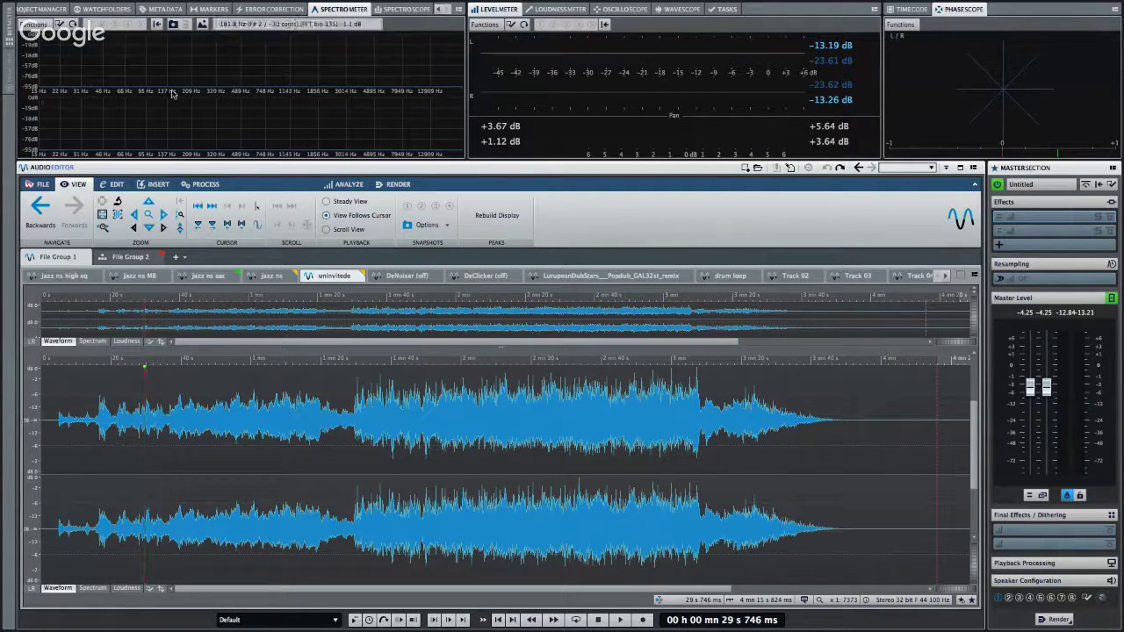
left_click(8, 37)
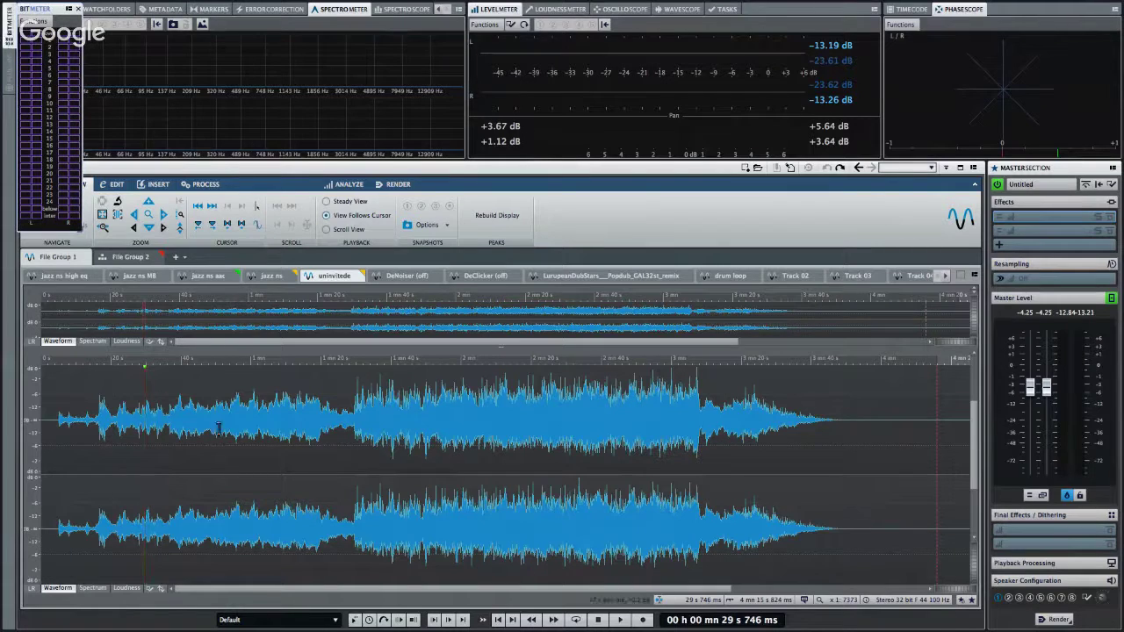
Play the file from about 36 s to watch the Spectrometer, Level Meter and Phasescope, and stop playback.
left_click(167, 473)
key("space")
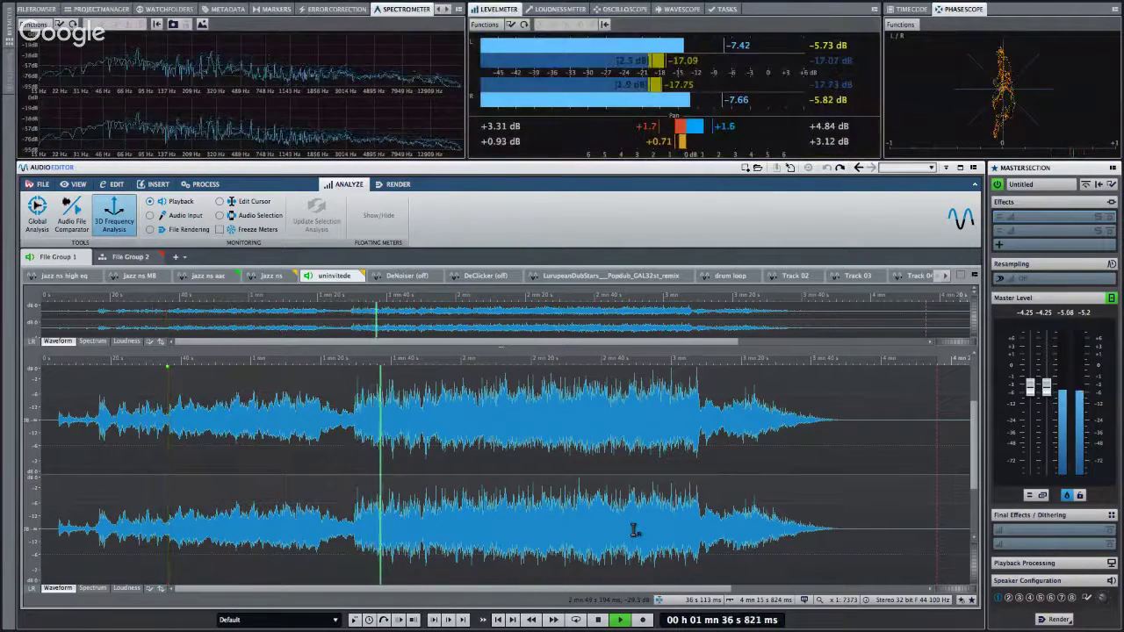
key("space")
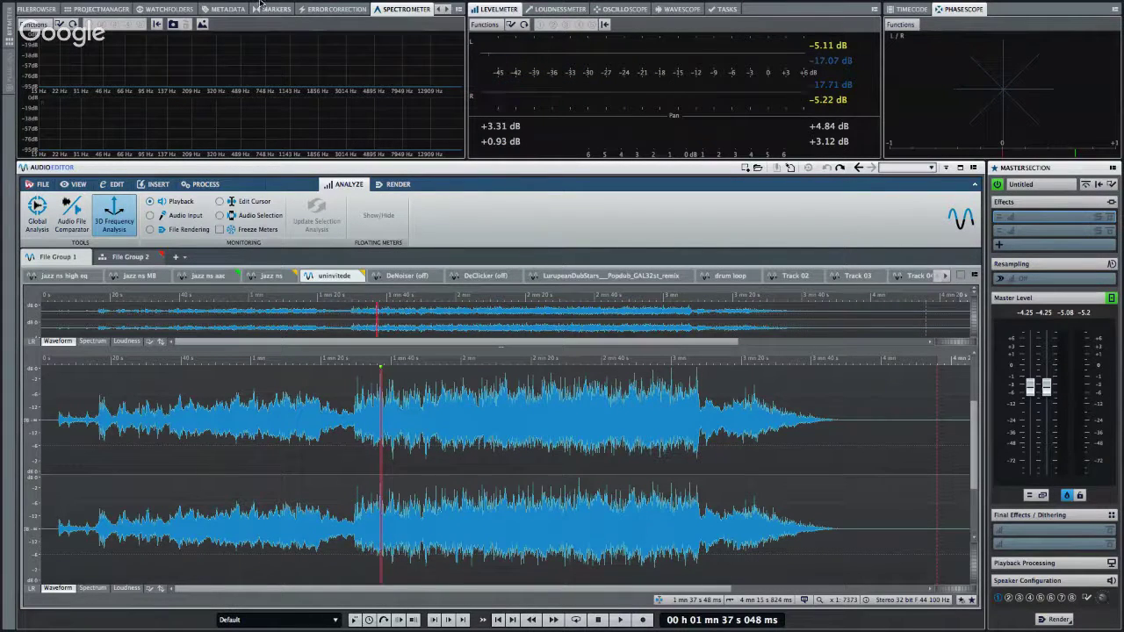
Look over the Workspace commands, and widen the Level Meter pane slightly into the Phasescope's space.
mouse_move(78, 4)
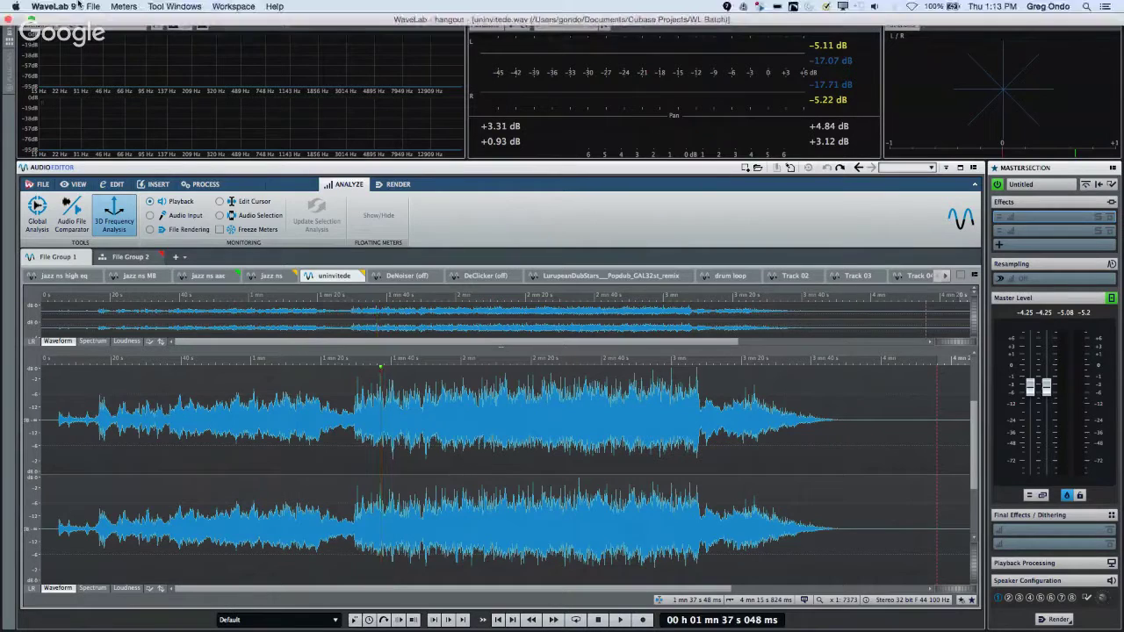
left_click(235, 7)
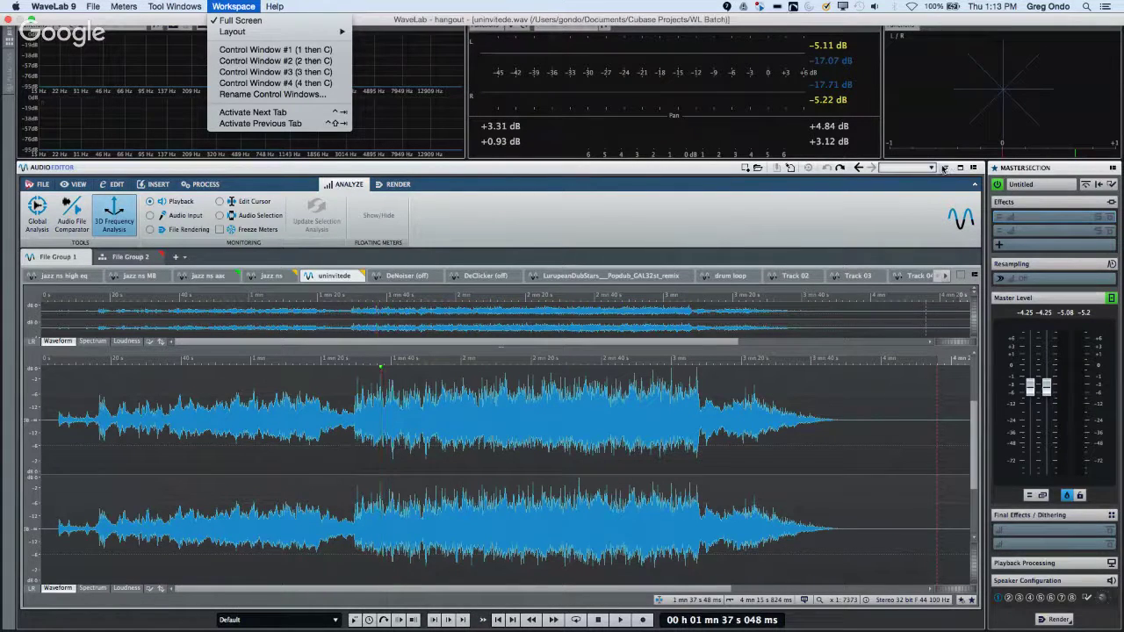
left_click(882, 126)
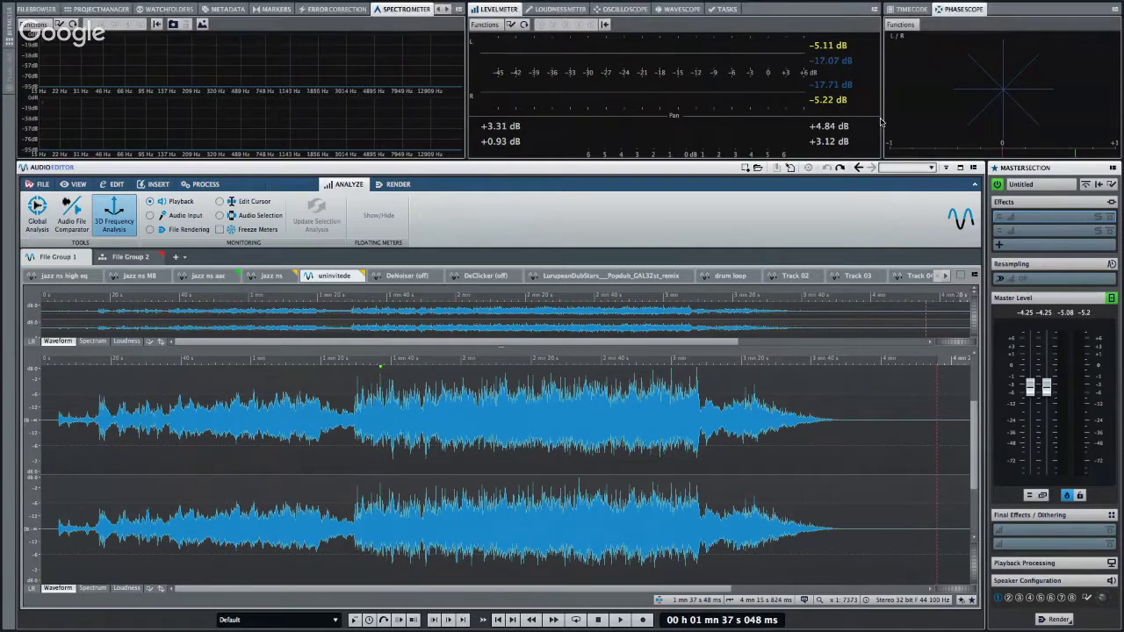
left_click_drag(886, 118, 894, 107)
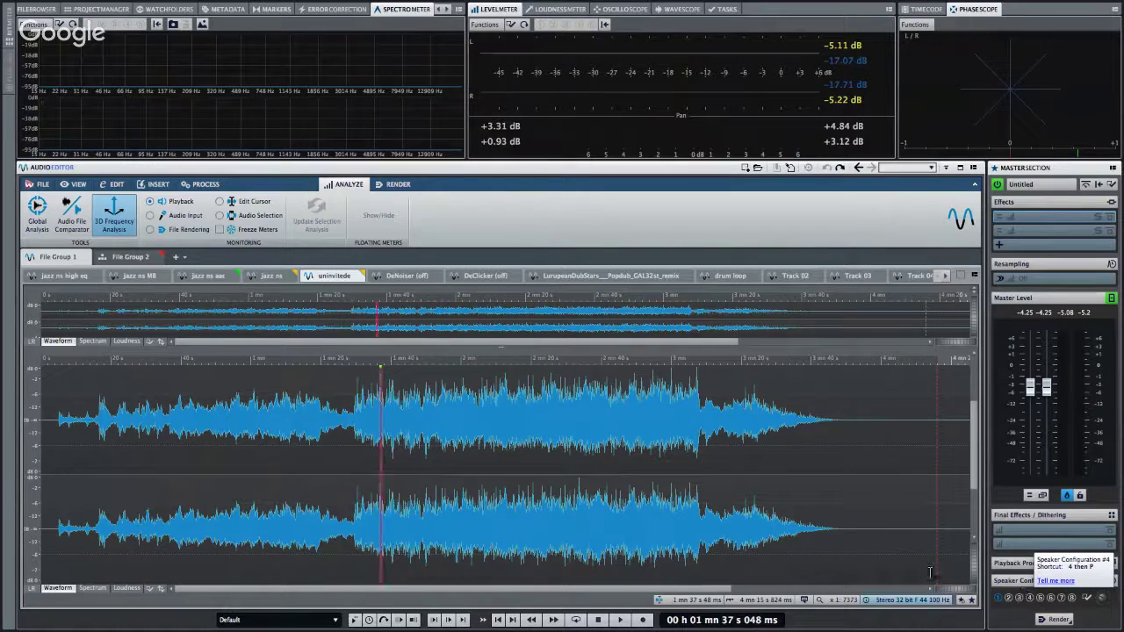
Play from about 1 min 3 s while viewing the main waveform as mid/side and again as left/right, and stop playback.
left_click(263, 435)
key("space")
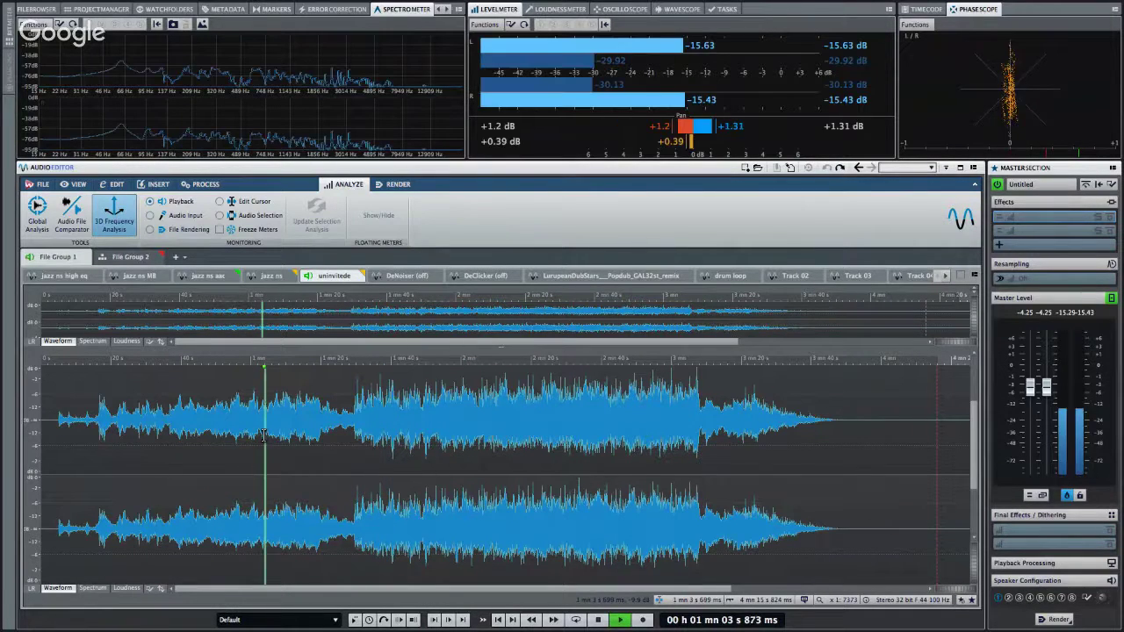
left_click(32, 588)
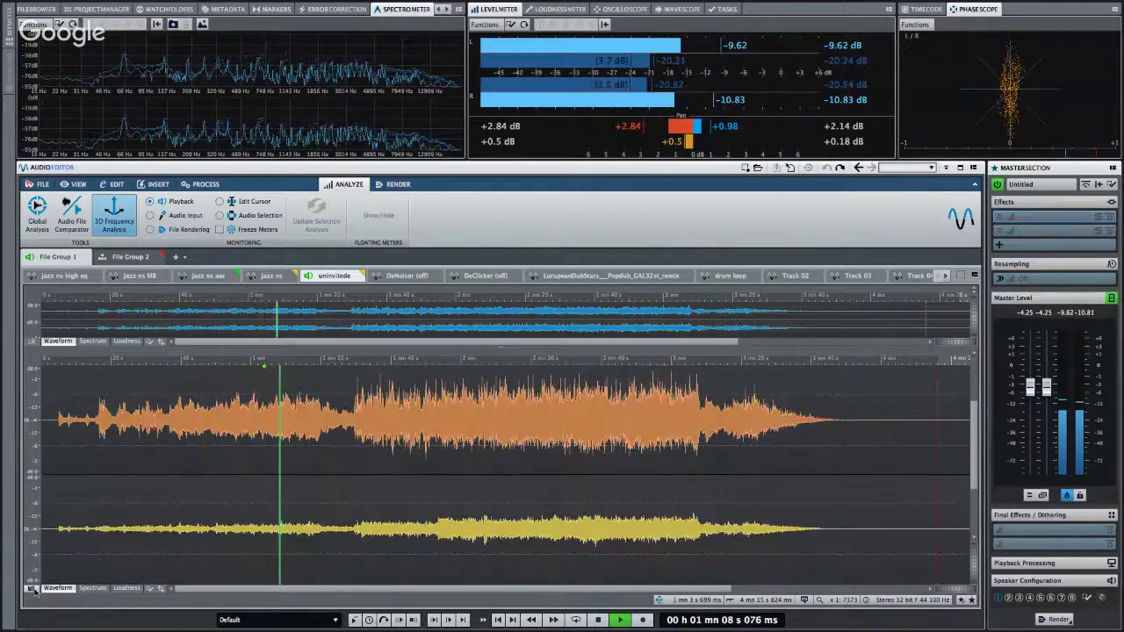
left_click(32, 588)
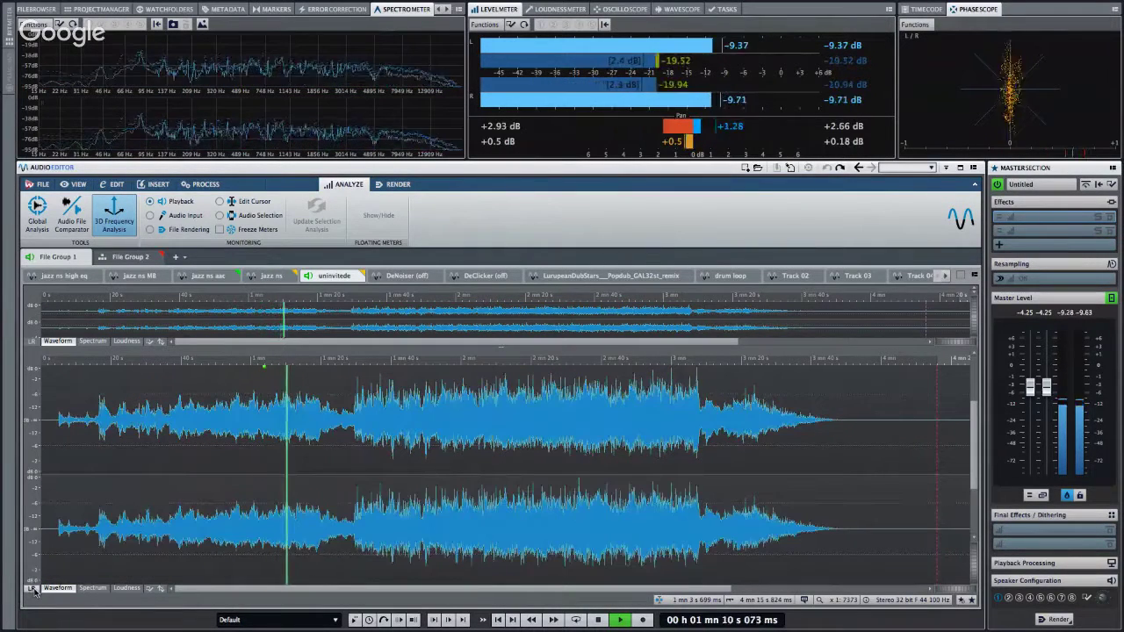
key("space")
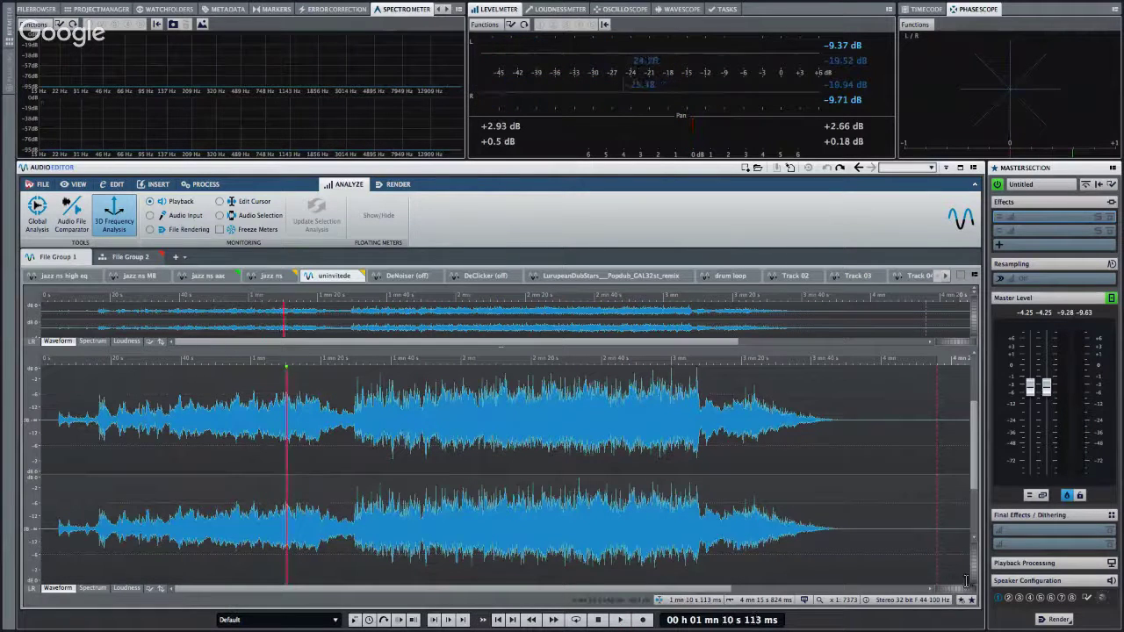
Resume playback and audition the Master Section output as Mix to Mono and as Mix to Mono (L-R).
key("space")
left_click(1030, 496)
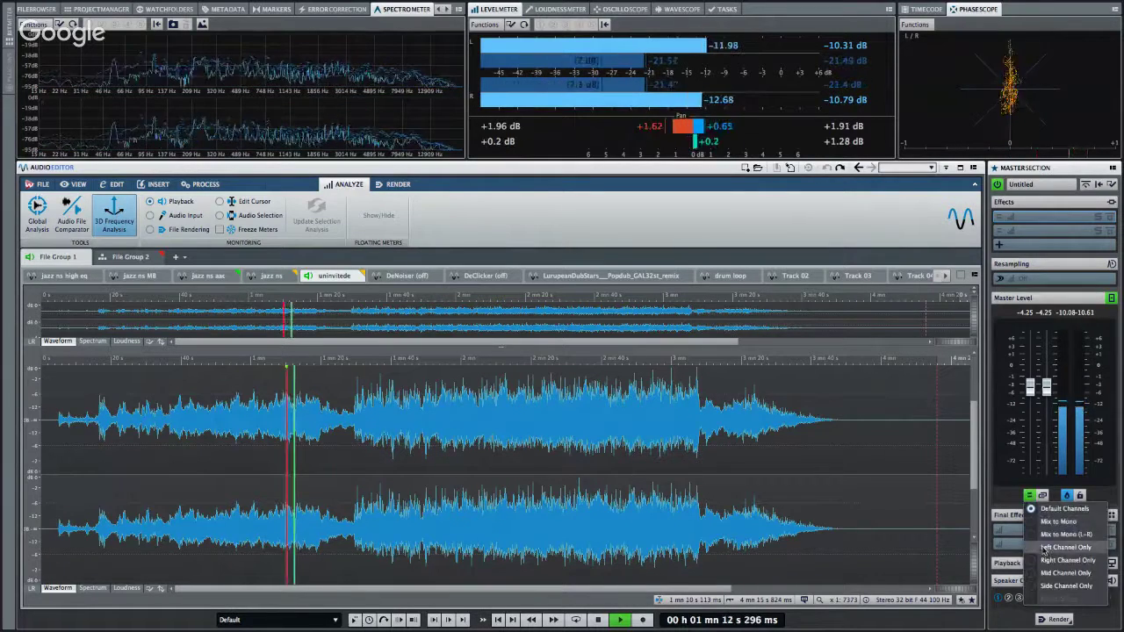
left_click(1059, 525)
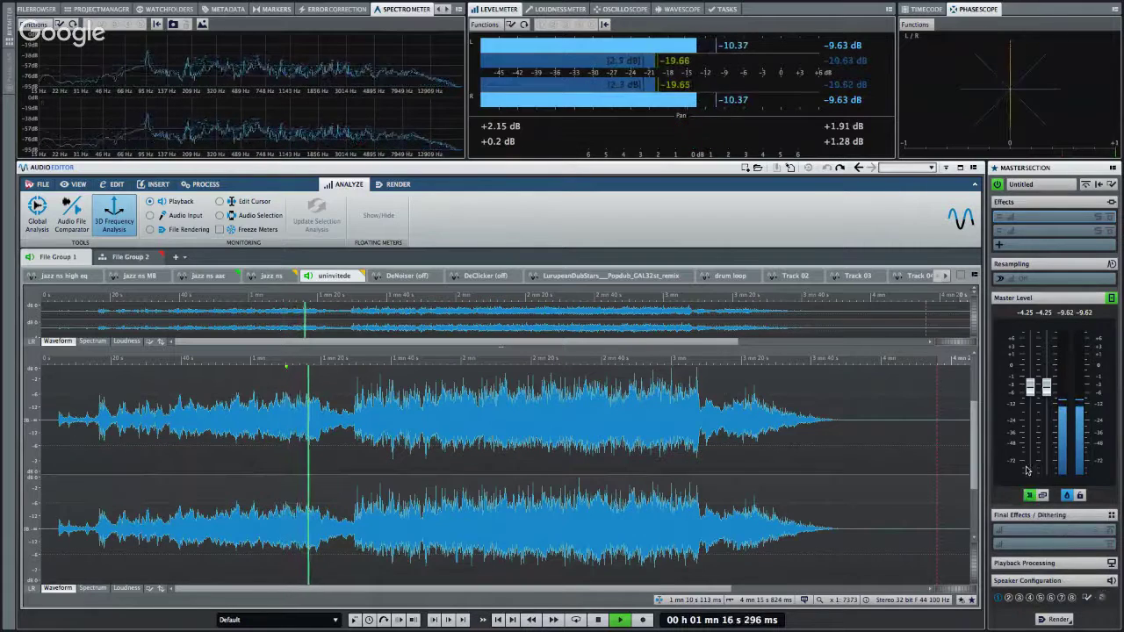
left_click(1029, 499)
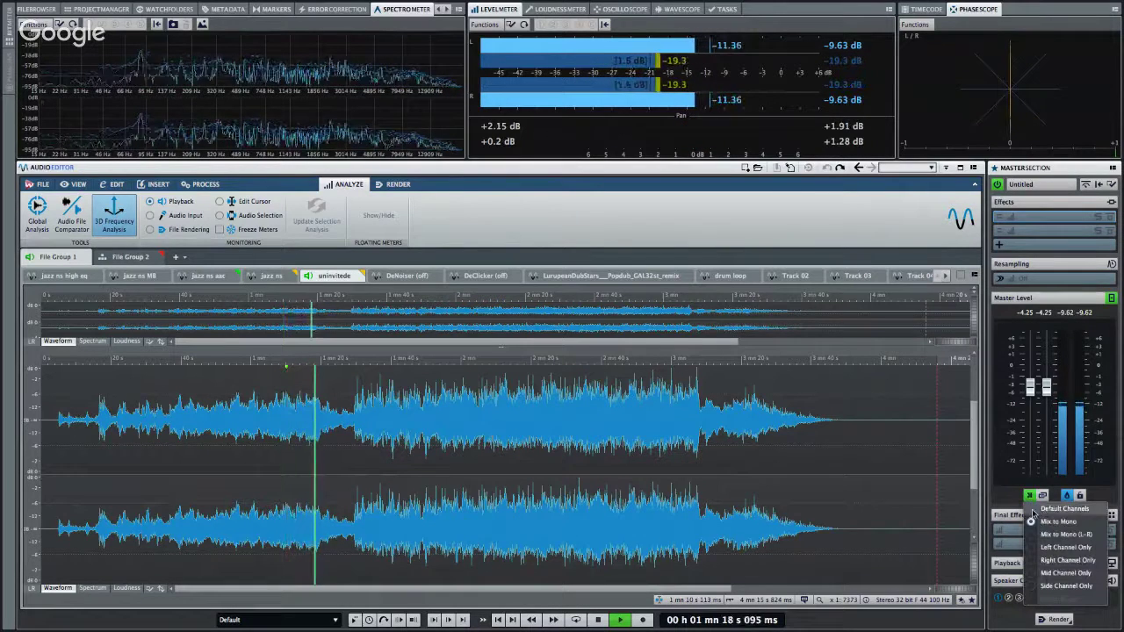
left_click(1055, 536)
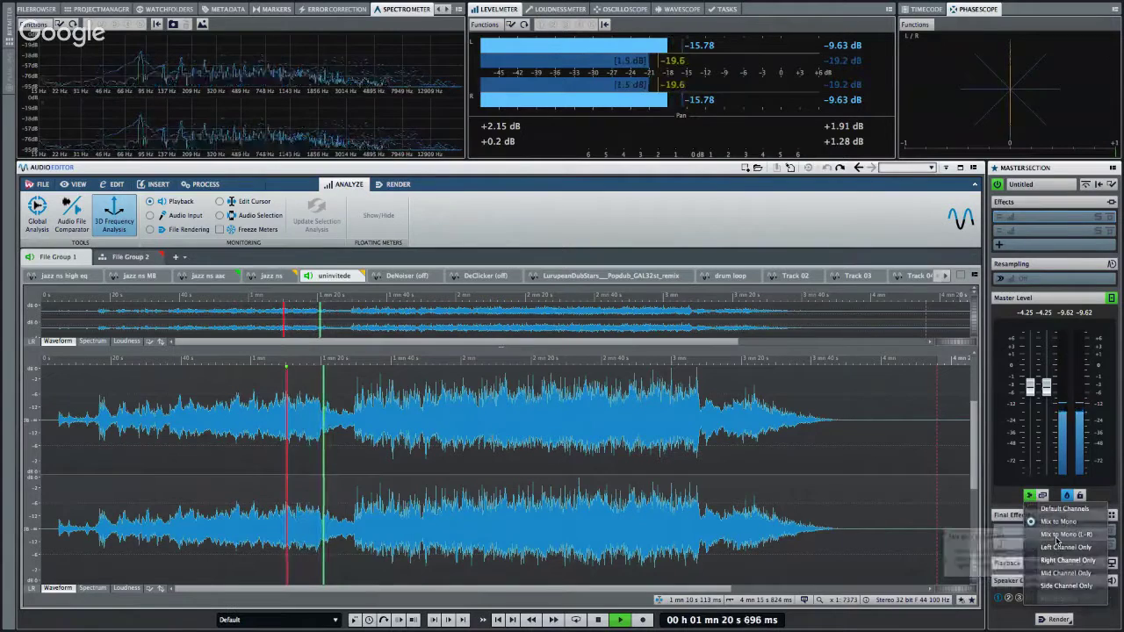
Audition the Master Section output as Left Channel Only and as Right Channel Only.
left_click(1030, 496)
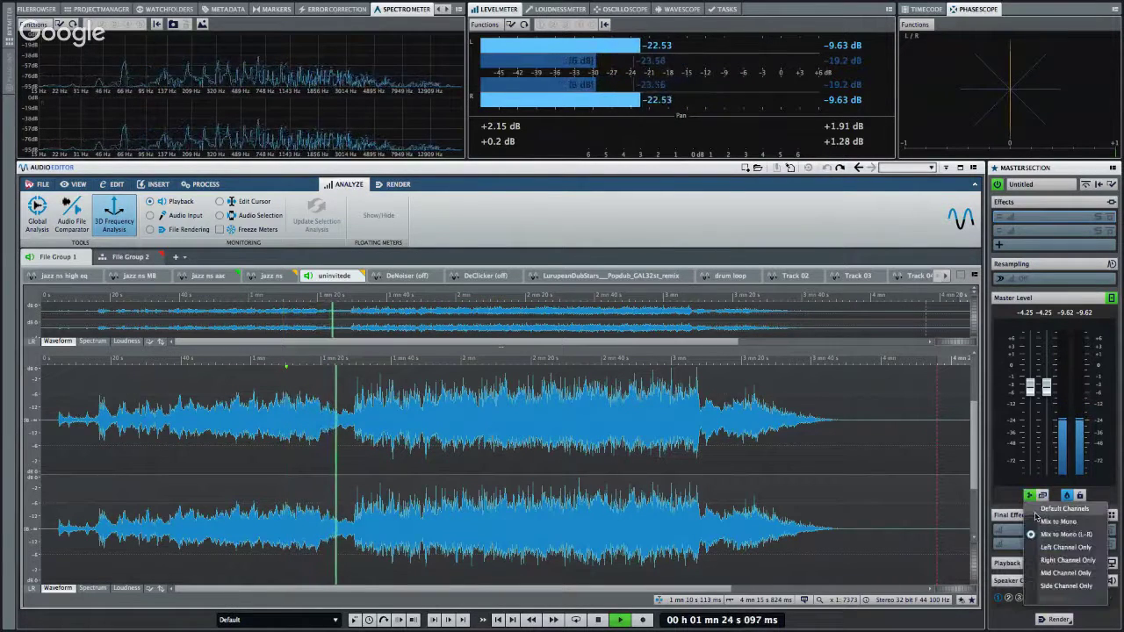
left_click(1045, 546)
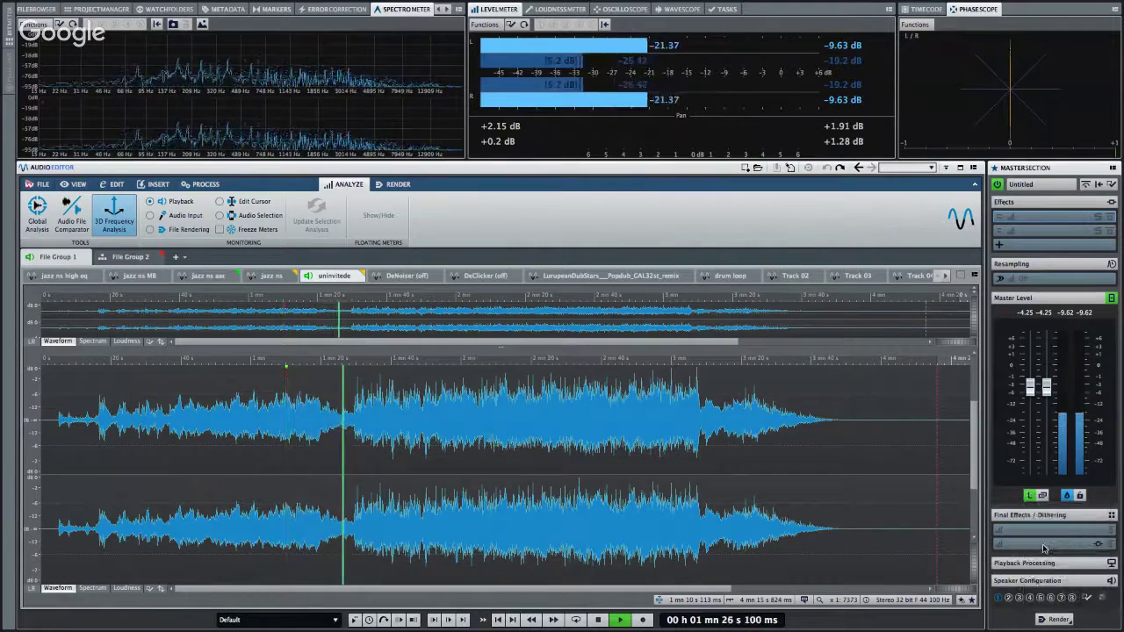
left_click(1030, 496)
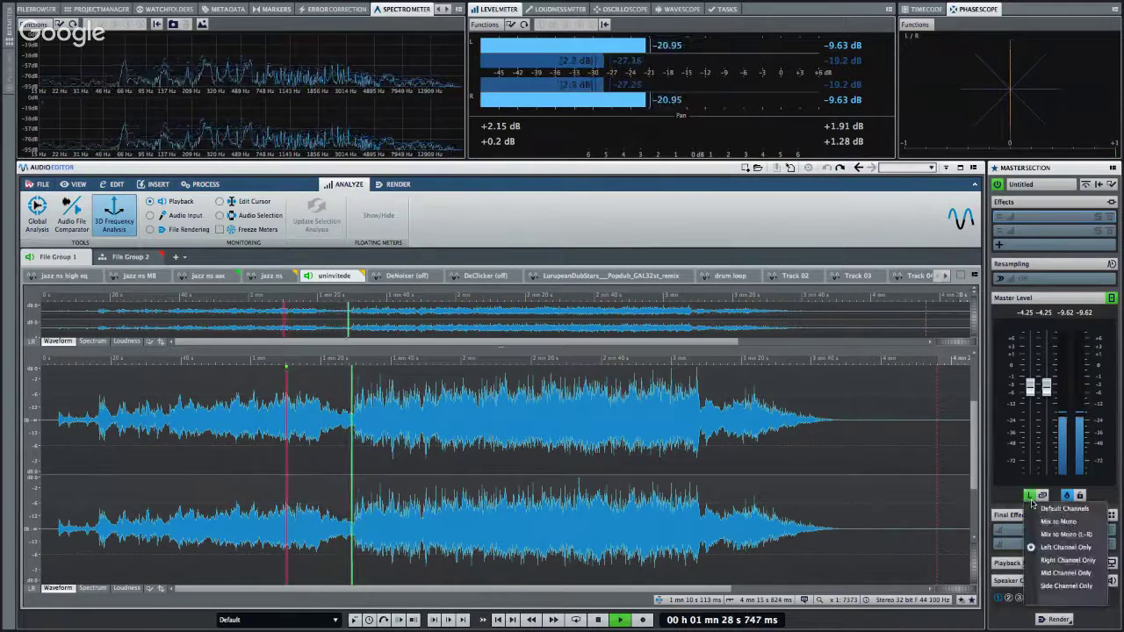
left_click(1060, 560)
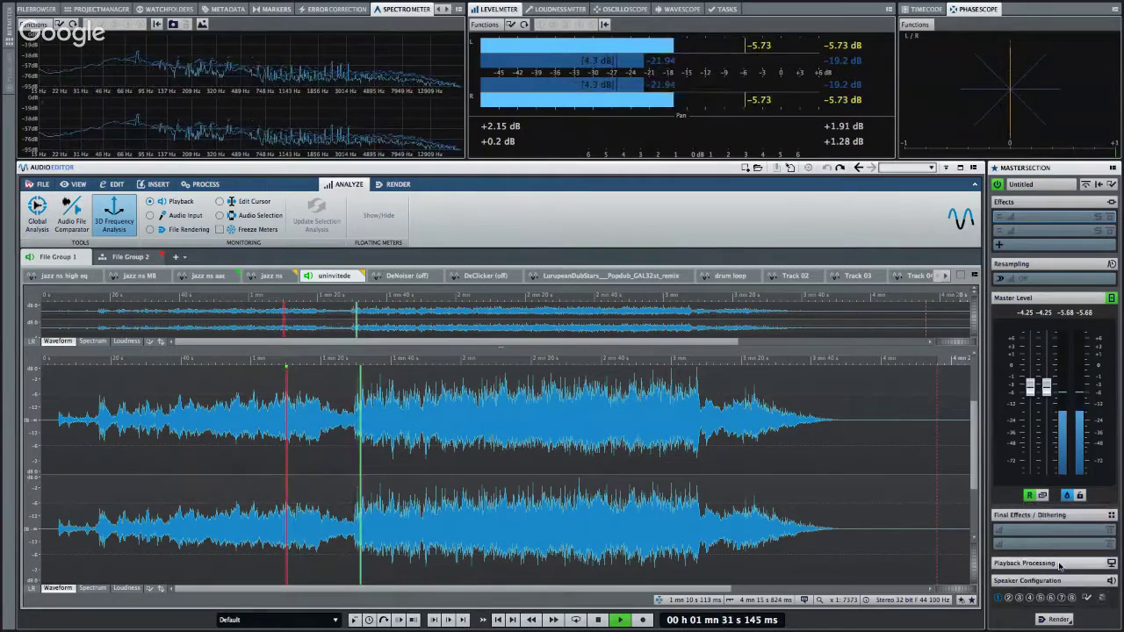
Audition the Master Section output as Mid Channel Only and as Side Channel Only.
left_click(1030, 495)
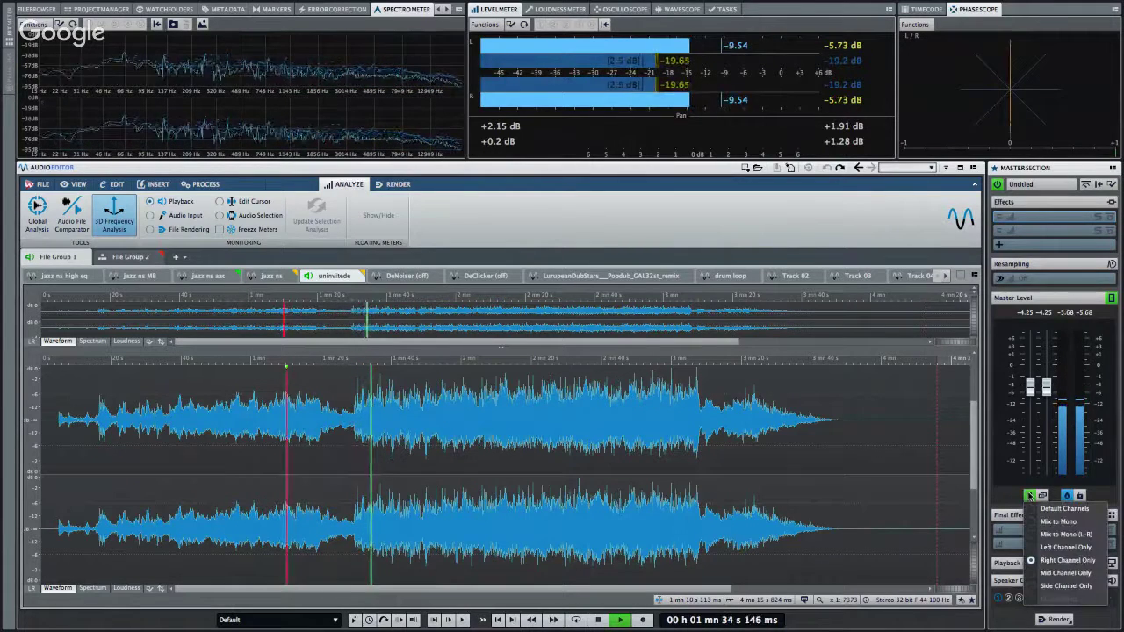
left_click(1045, 575)
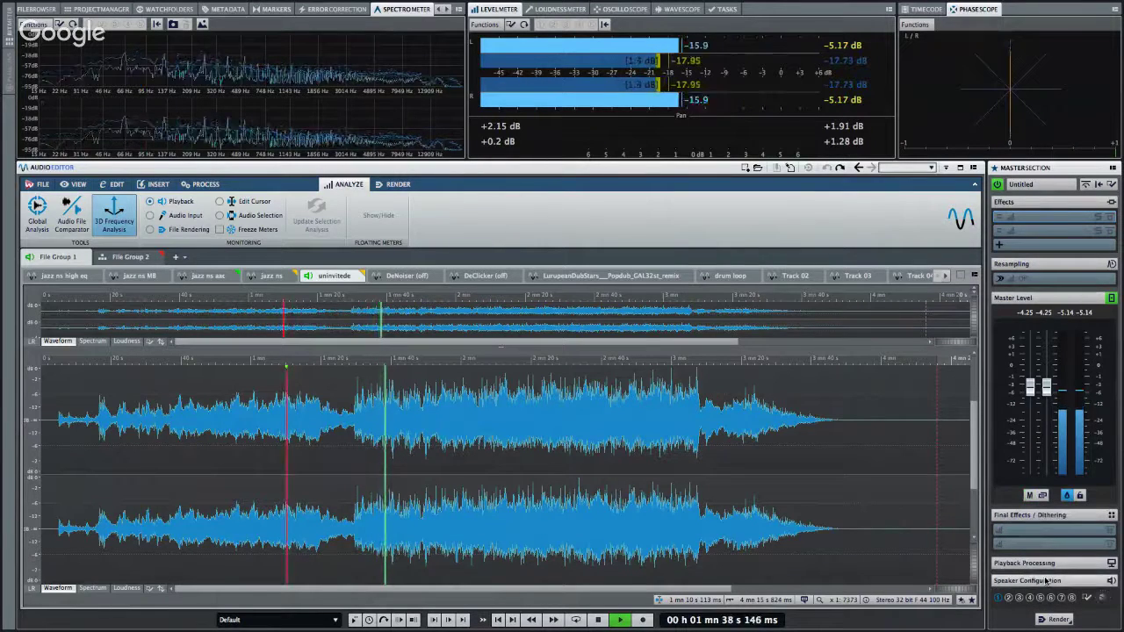
left_click(1030, 495)
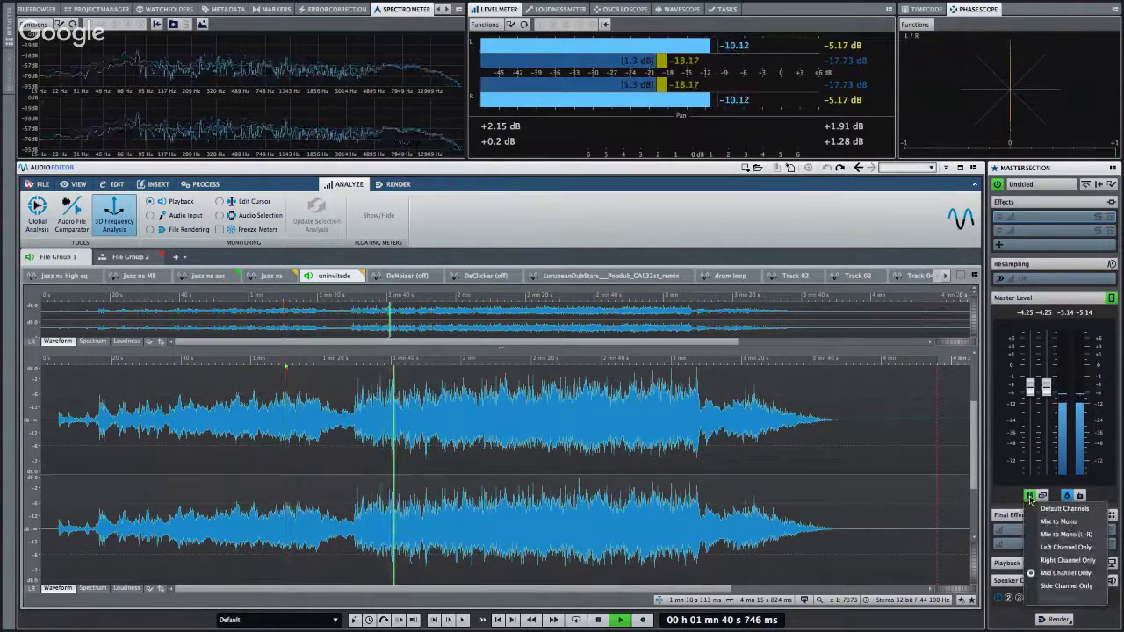
left_click(1033, 584)
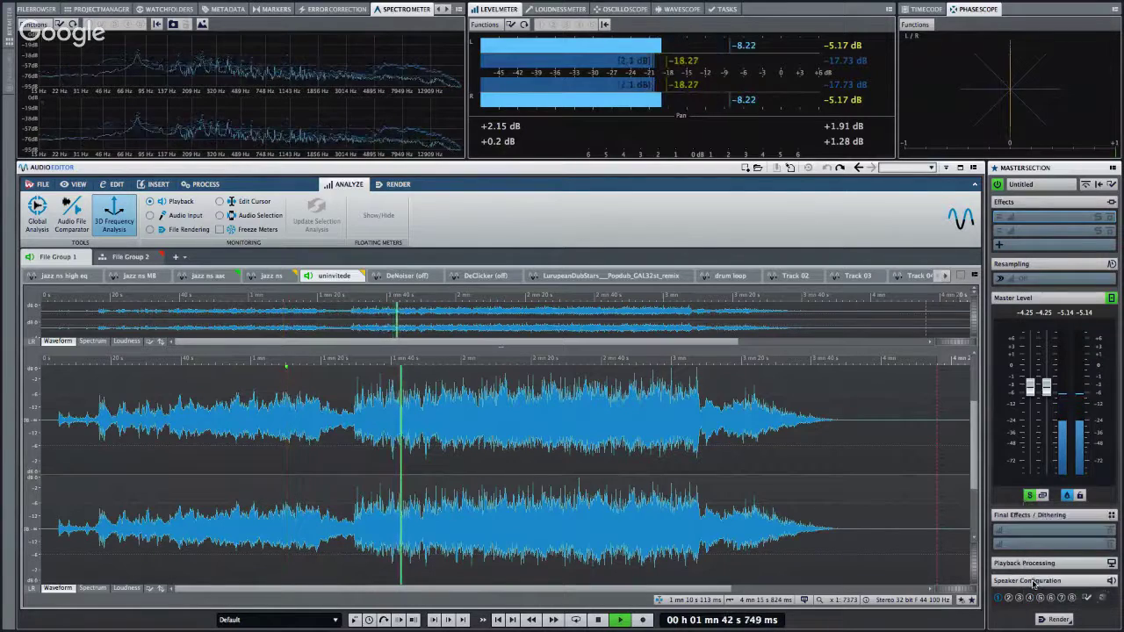
Return the Master Section to Default Channels, and compare Mix to Mono (L-R) with Side Channel Only, leaving Side Channel Only selected.
left_click(1030, 496)
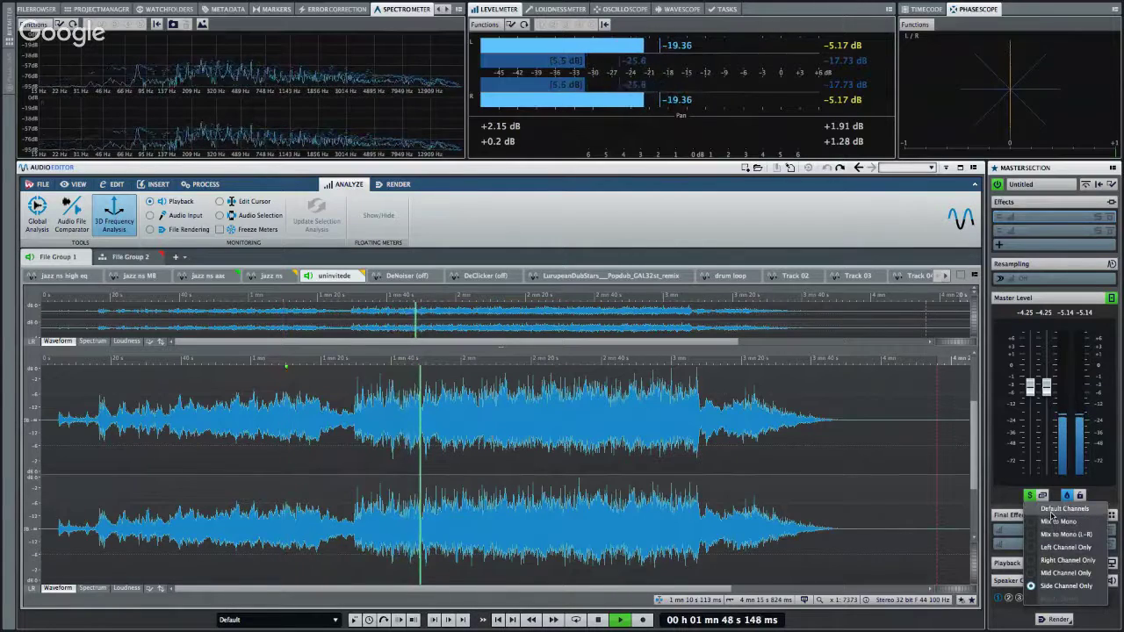
left_click(1056, 522)
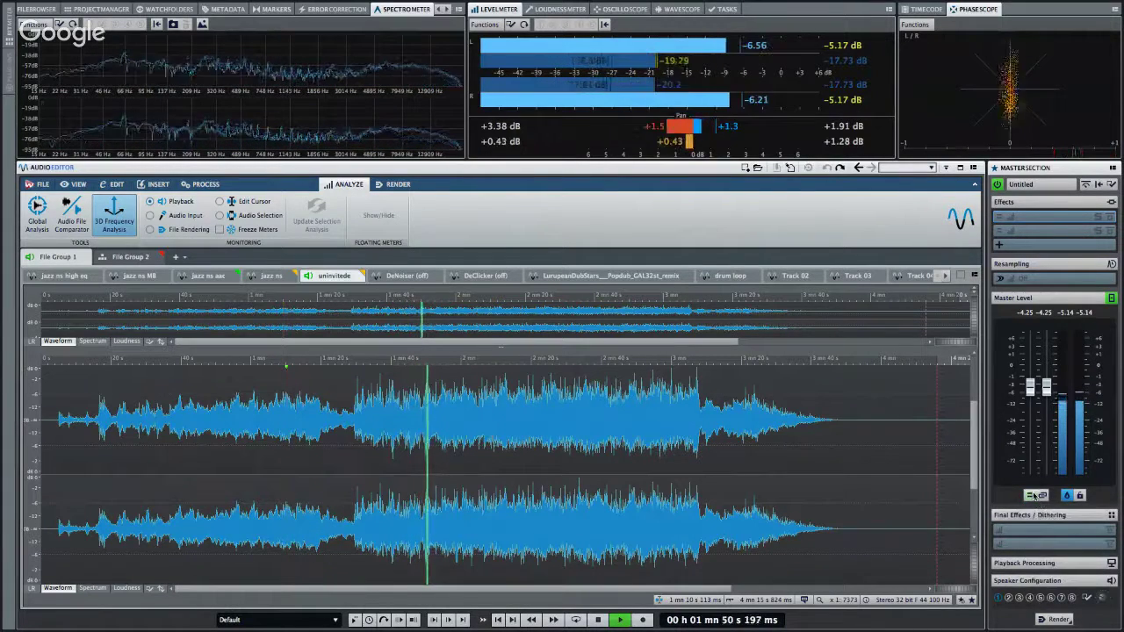
left_click(1030, 496)
left_click(1049, 522)
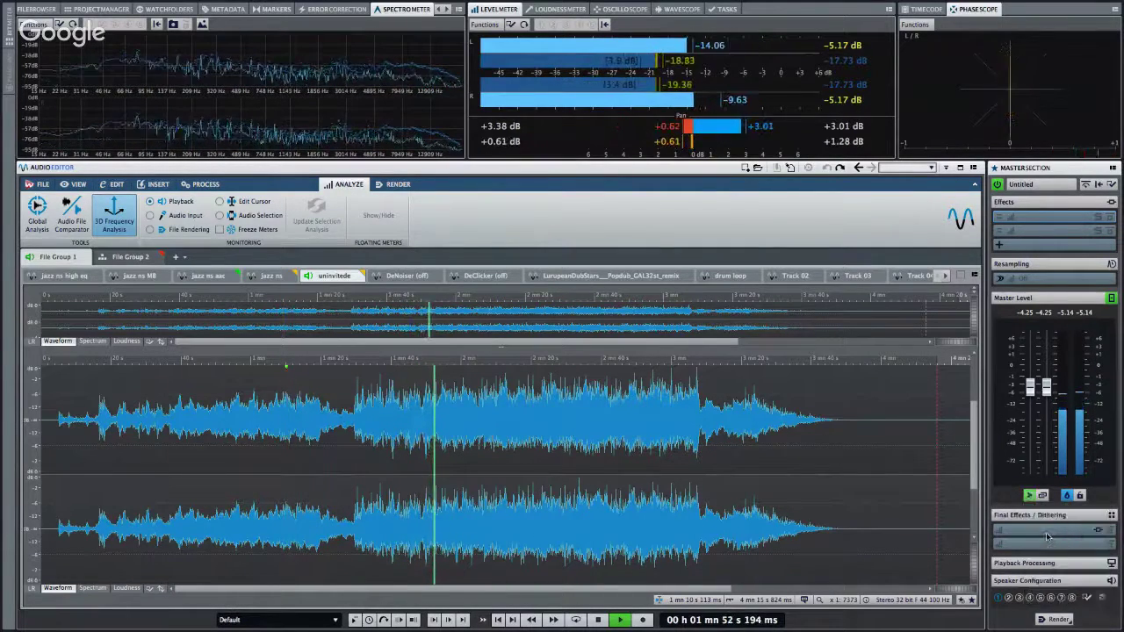
left_click(1030, 496)
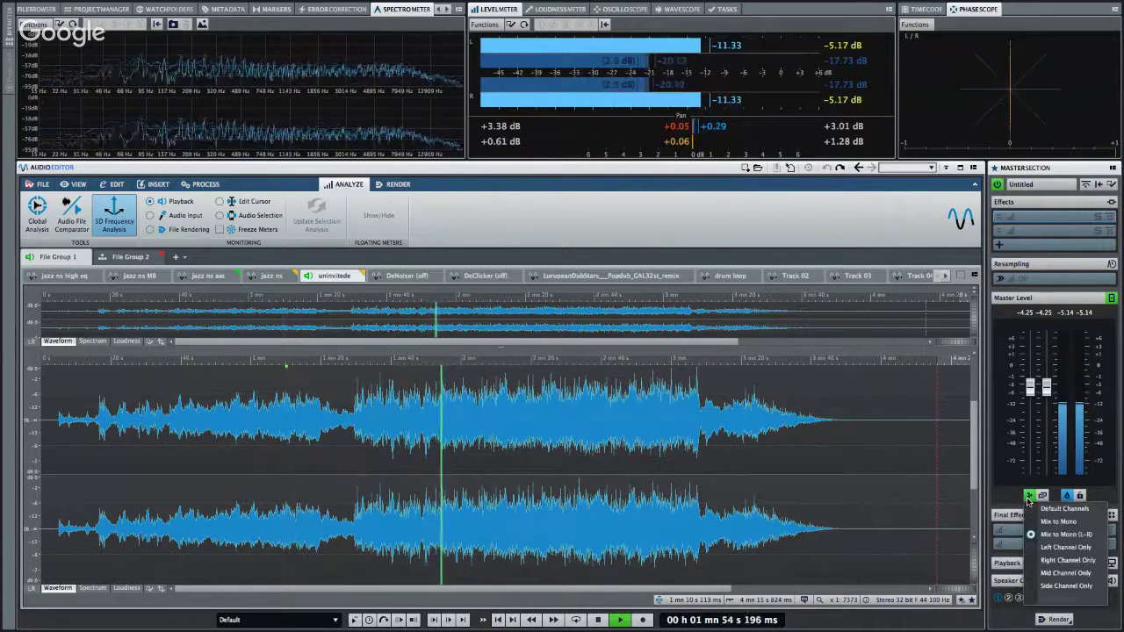
left_click(1049, 585)
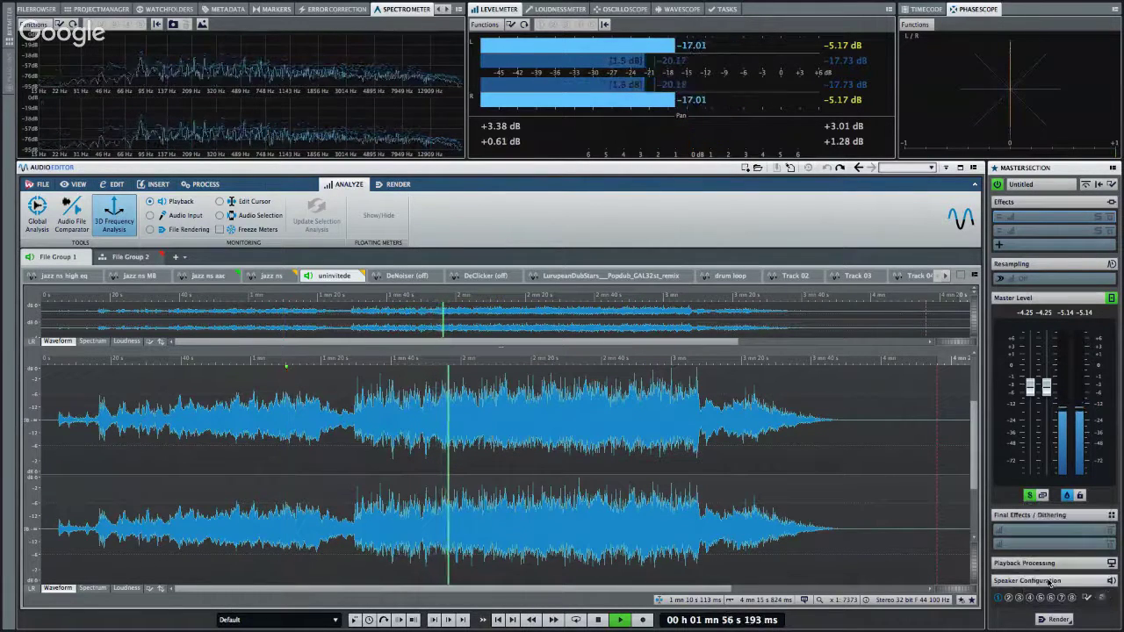
Audition the Master Section output as Mid Channel Only and Mix to Mono, then restore Default Channels and stop playback.
left_click(1029, 495)
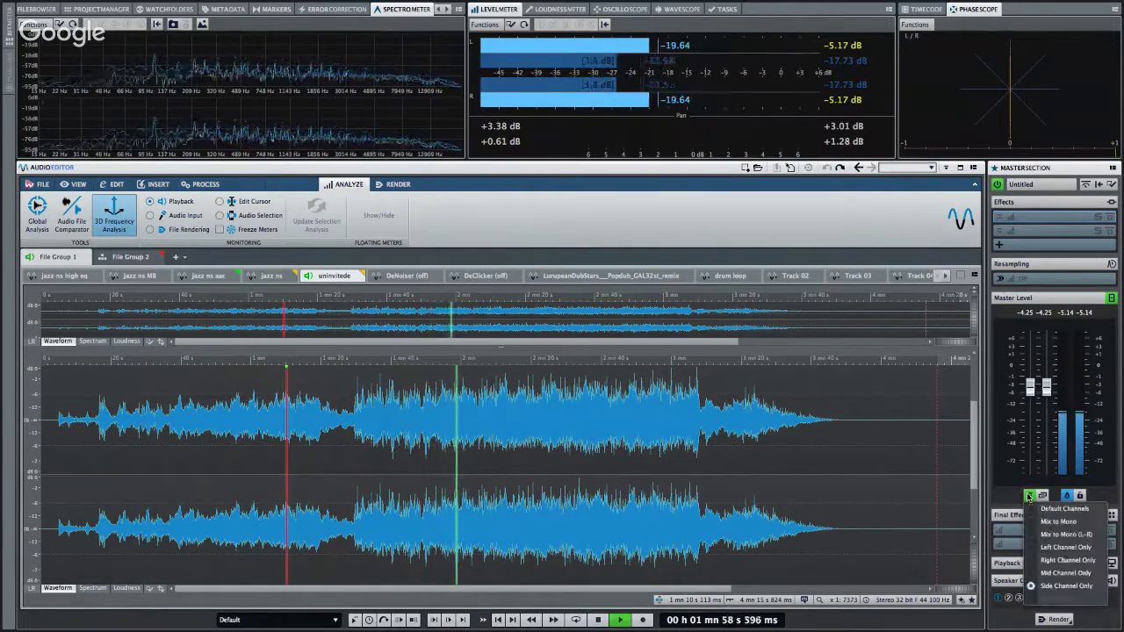
left_click(1045, 572)
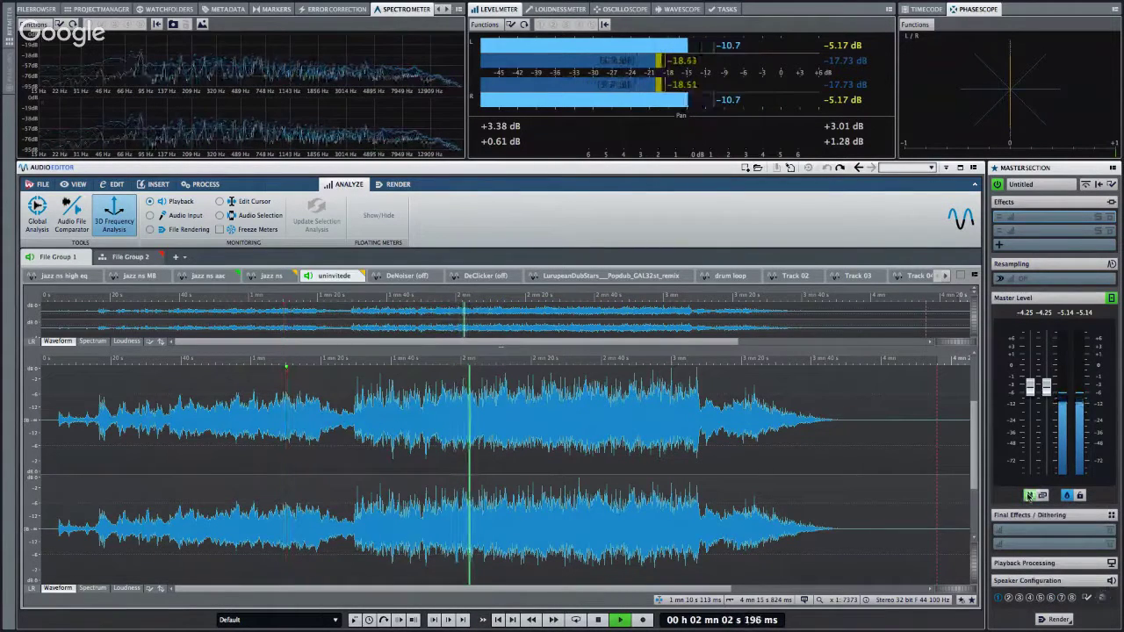
left_click(1031, 496)
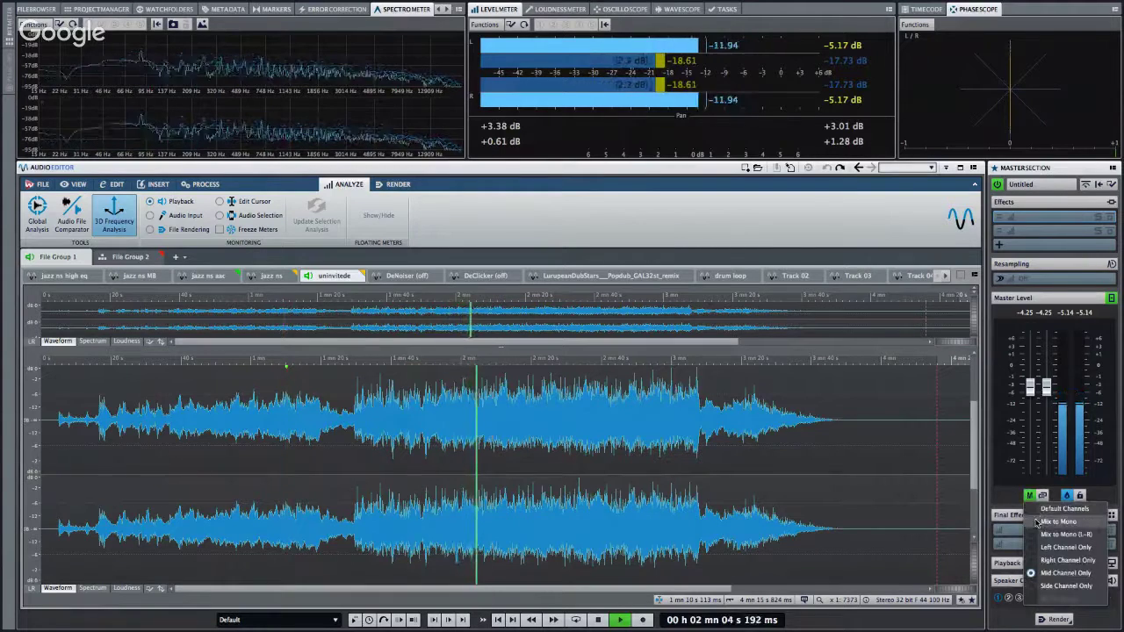
left_click(1038, 522)
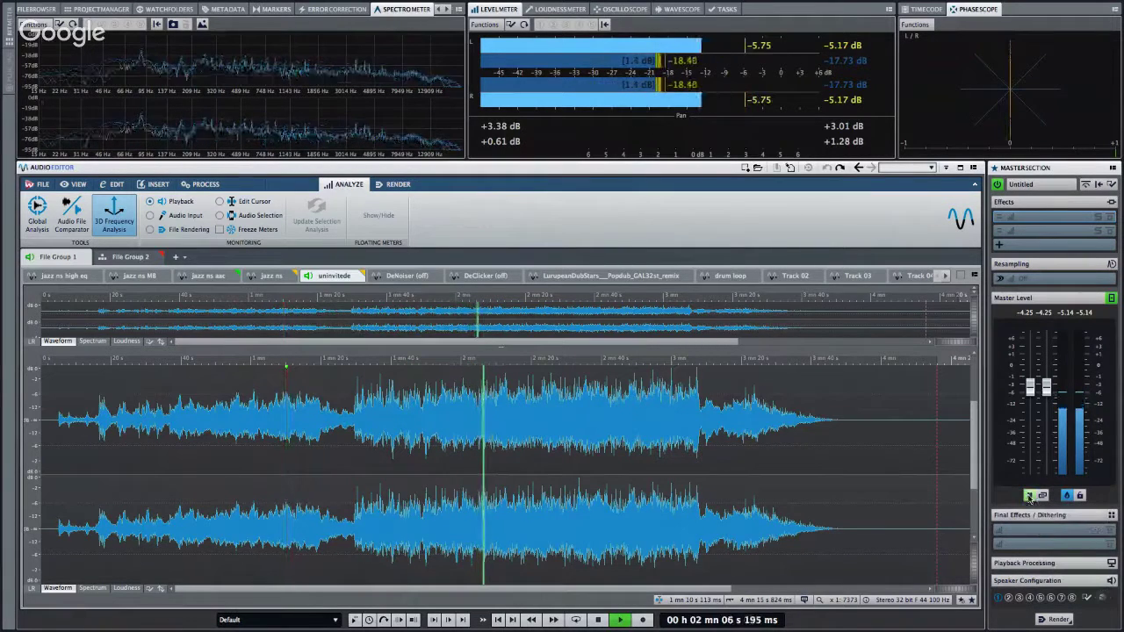
left_click(1030, 496)
left_click(1034, 509)
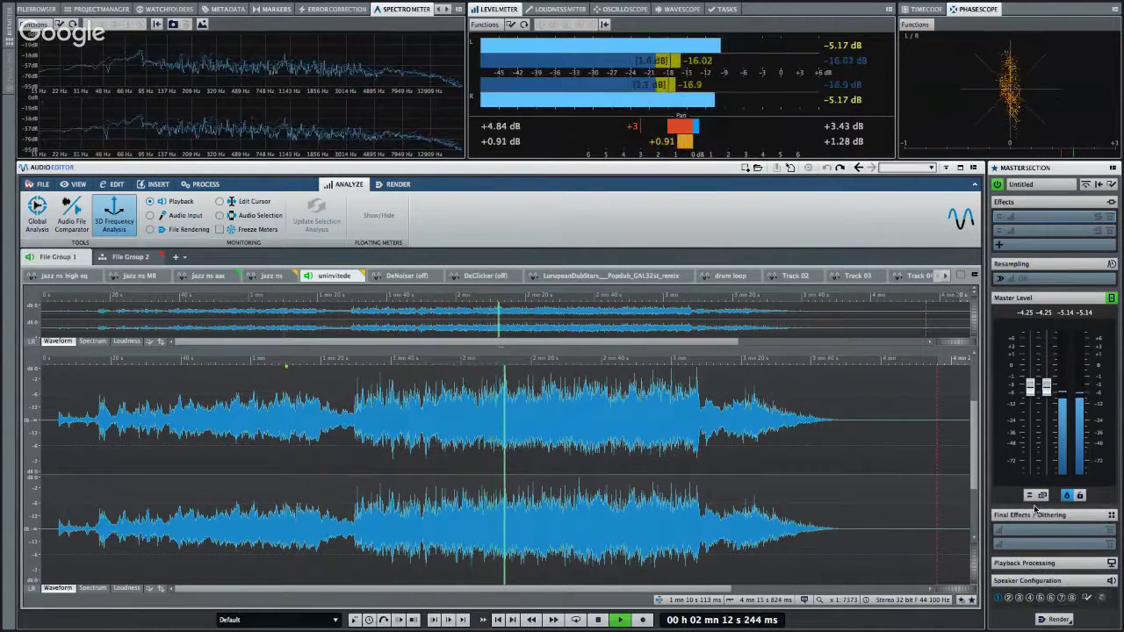
key("space")
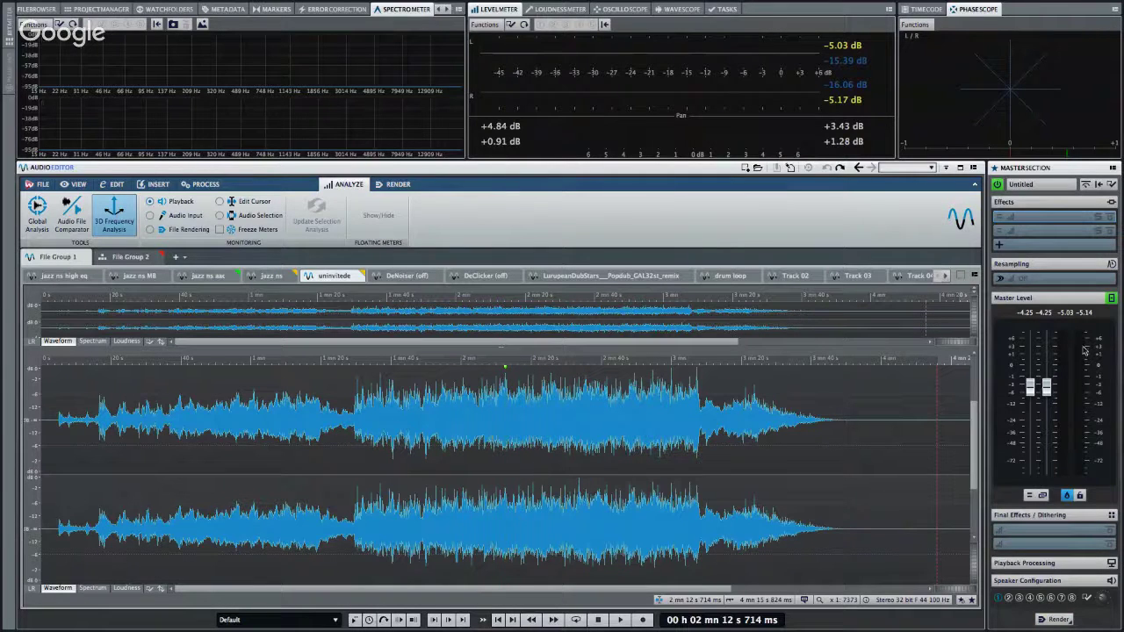
Insert Steinberg's MasterRig mastering plug-in into the first Master Section effects slot.
left_click(1052, 219)
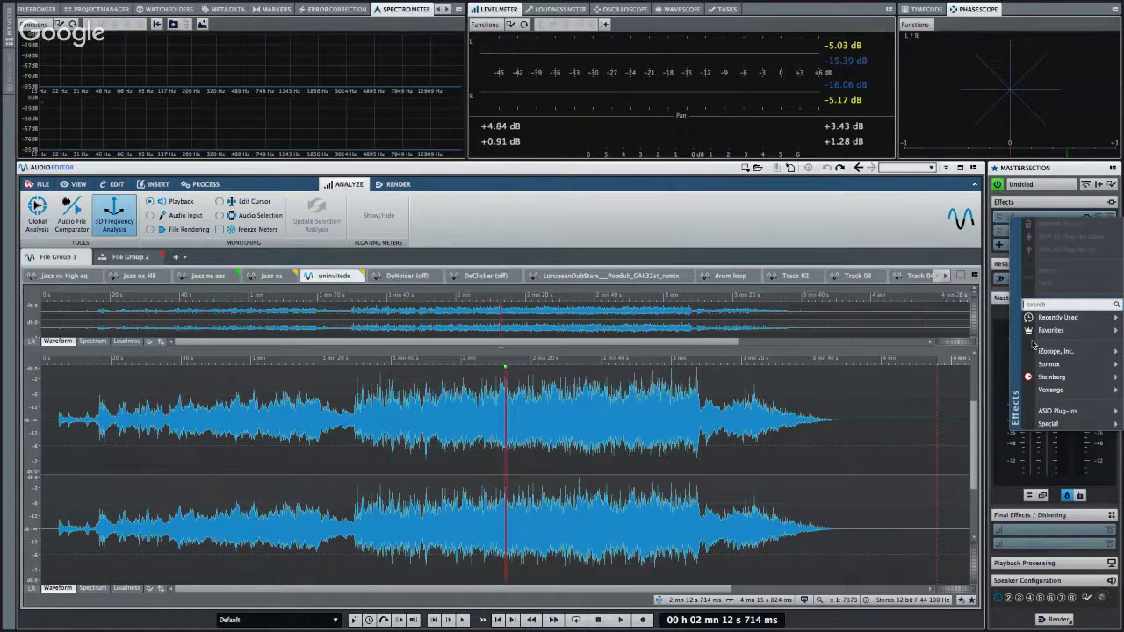
mouse_move(1050, 364)
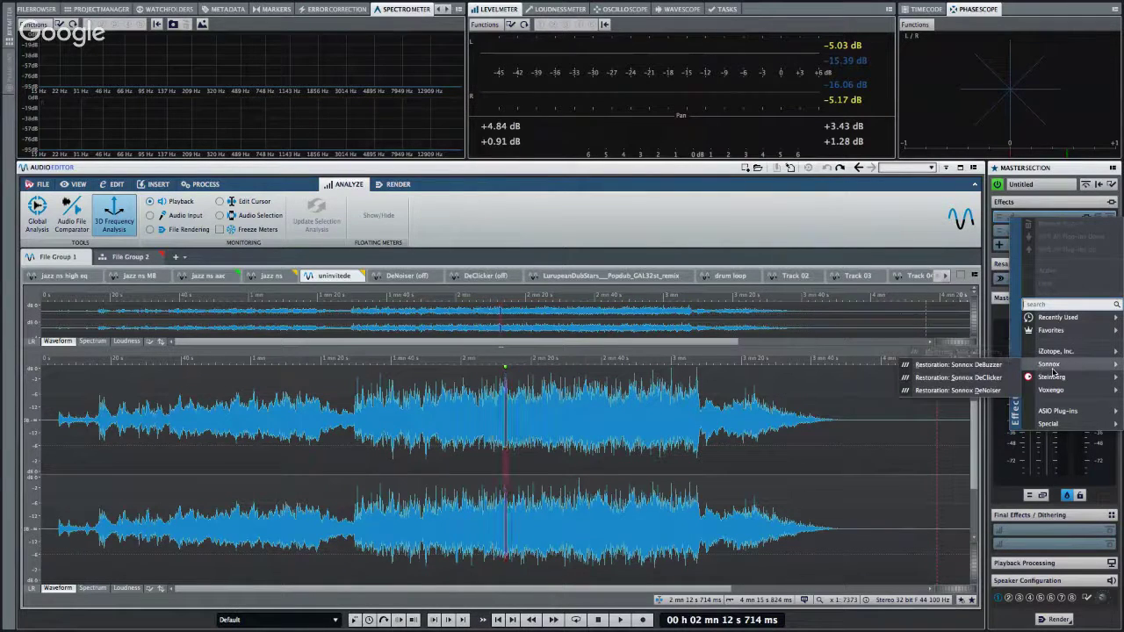
mouse_move(999, 448)
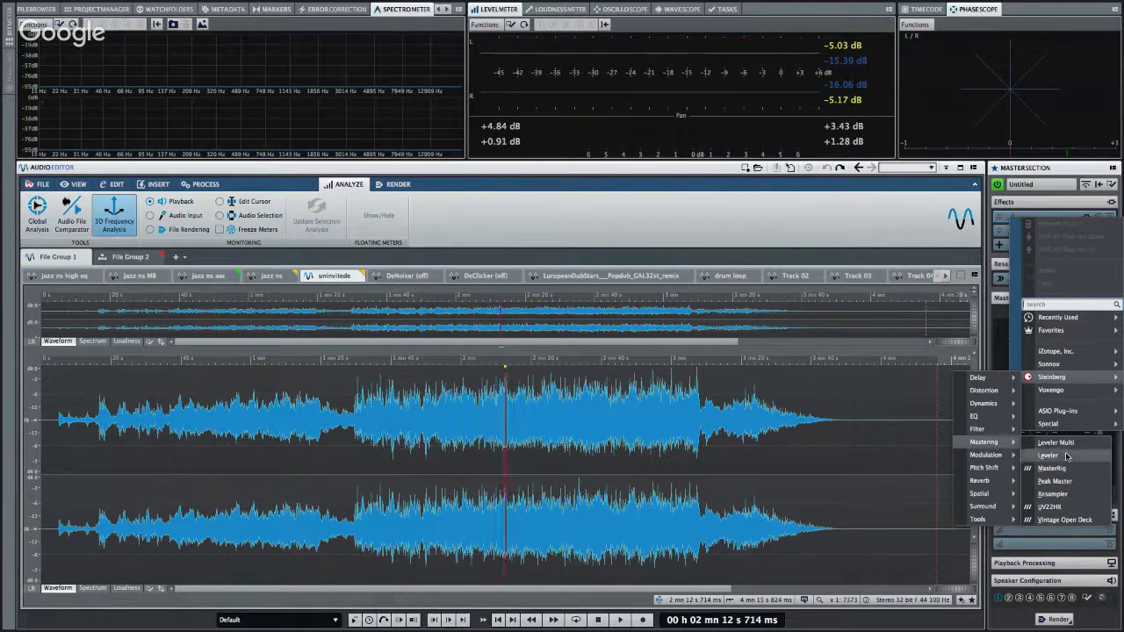
left_click(1084, 470)
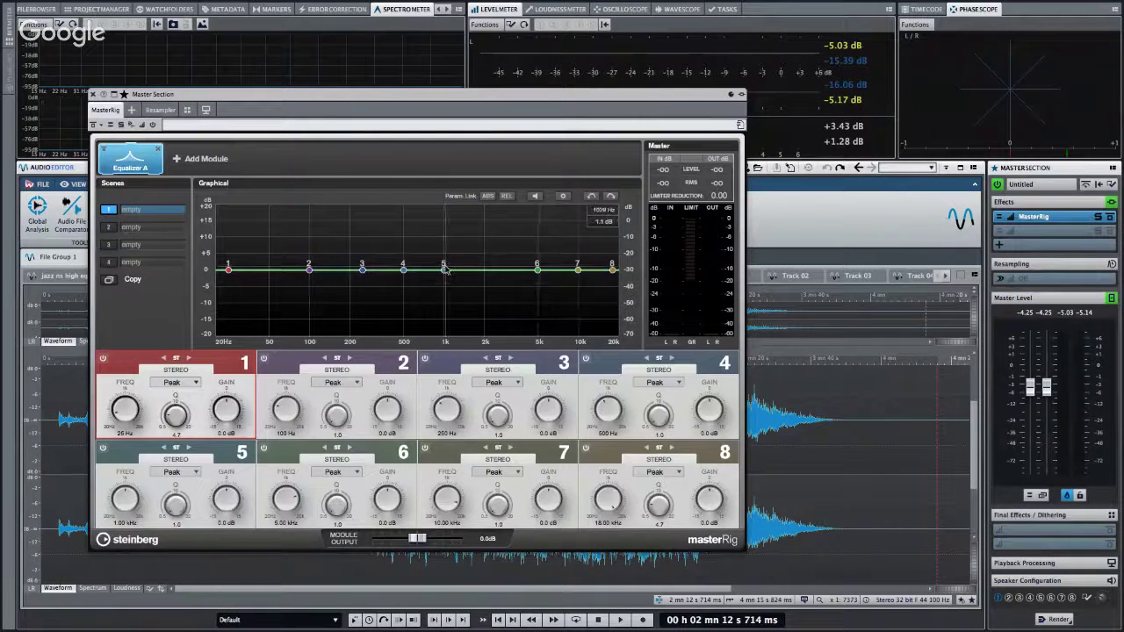
Shape MasterRig's equalizer with band 5 at about 1.32 kHz +4.8 dB, band 6 at 4.82 kHz -3.4 dB and band 7 at 11.41 kHz +4.2 dB.
left_click_drag(444, 269, 458, 253)
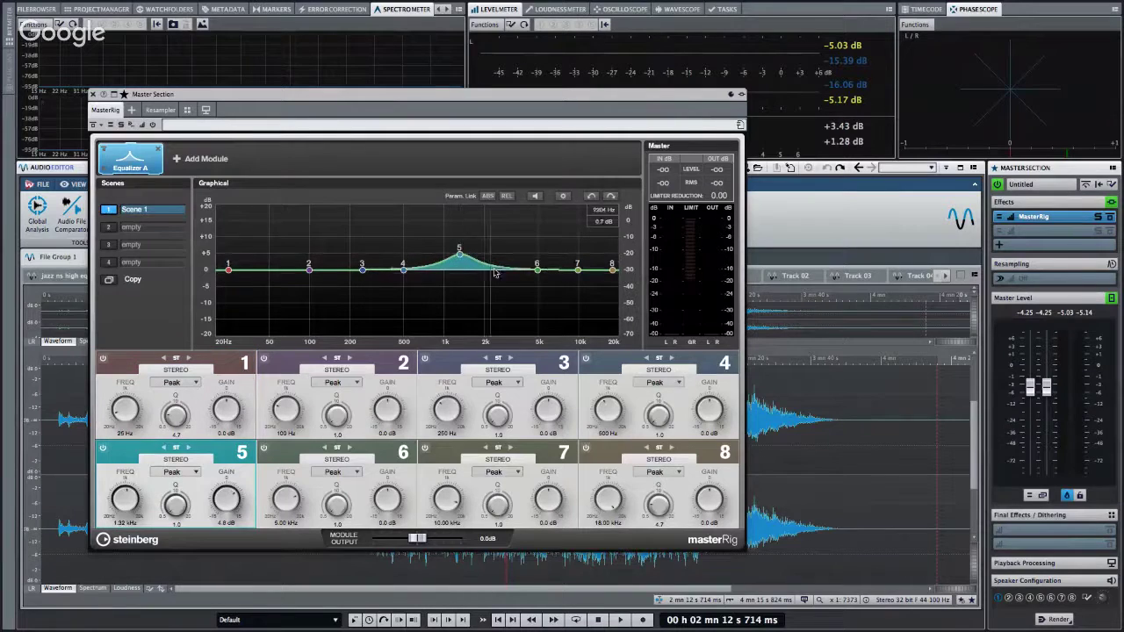
left_click_drag(537, 275, 586, 252)
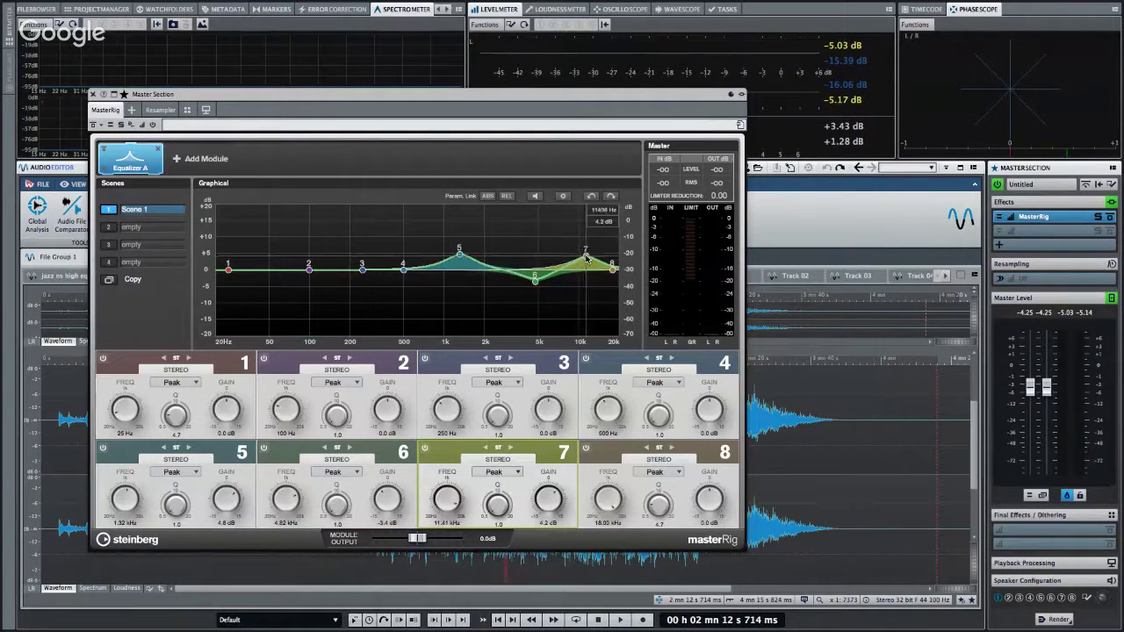
Insert Steinberg's MultibandCompressor dynamics plug-in into the second Master Section effects slot.
left_click(1045, 234)
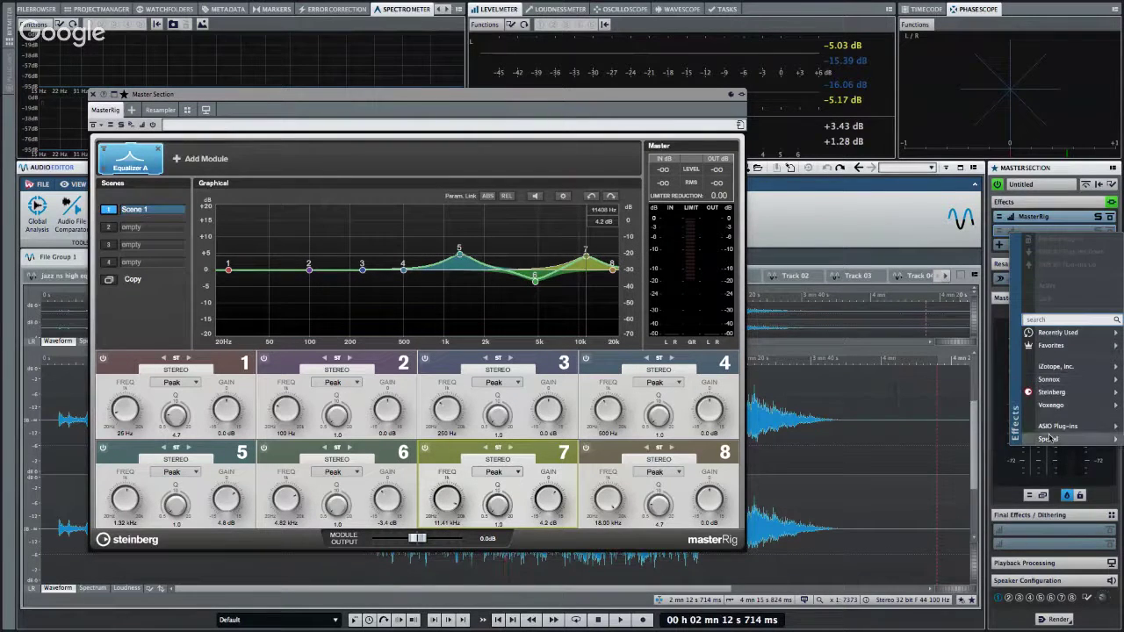
mouse_move(1052, 381)
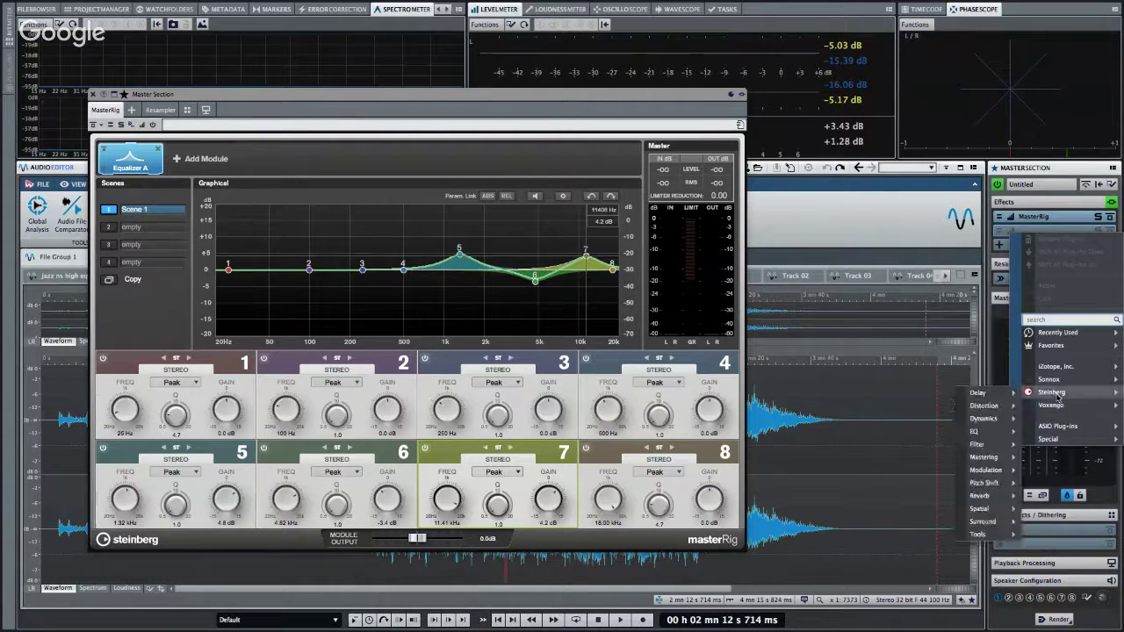
mouse_move(990, 422)
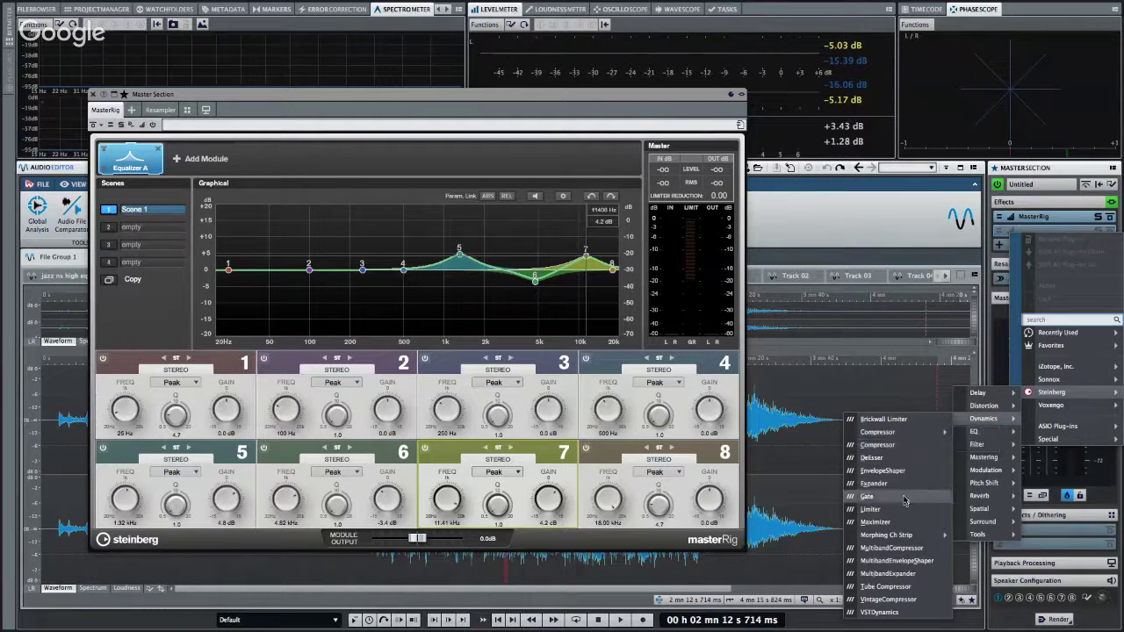
left_click(907, 548)
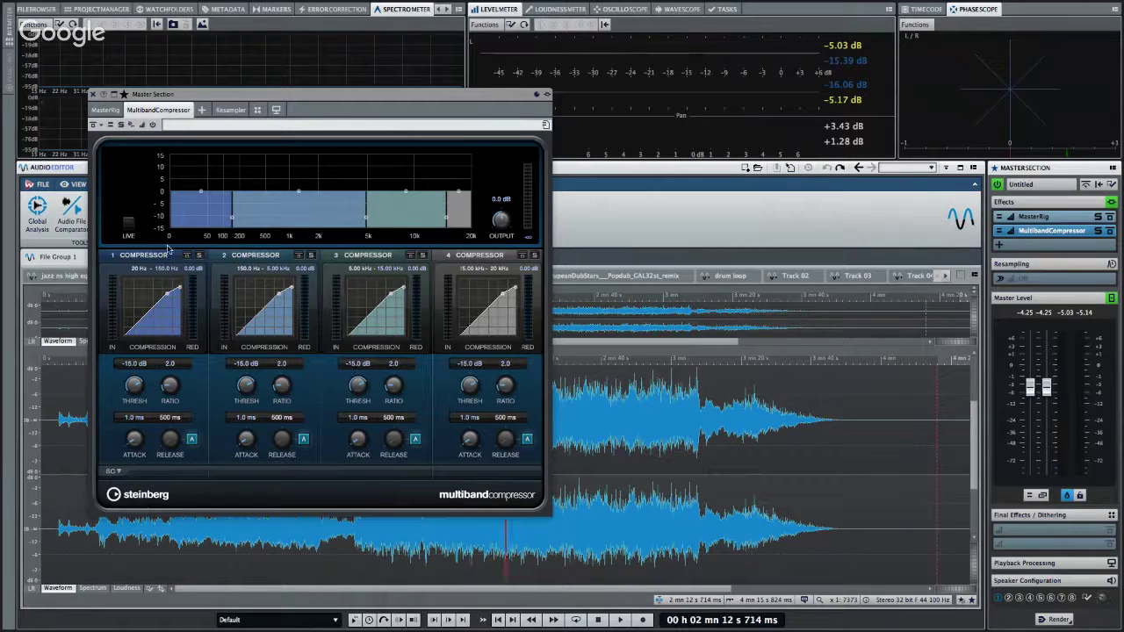
Switch back and forth between the MasterRig and MultibandCompressor views in the shared plug-in window, finishing on MasterRig.
left_click(102, 112)
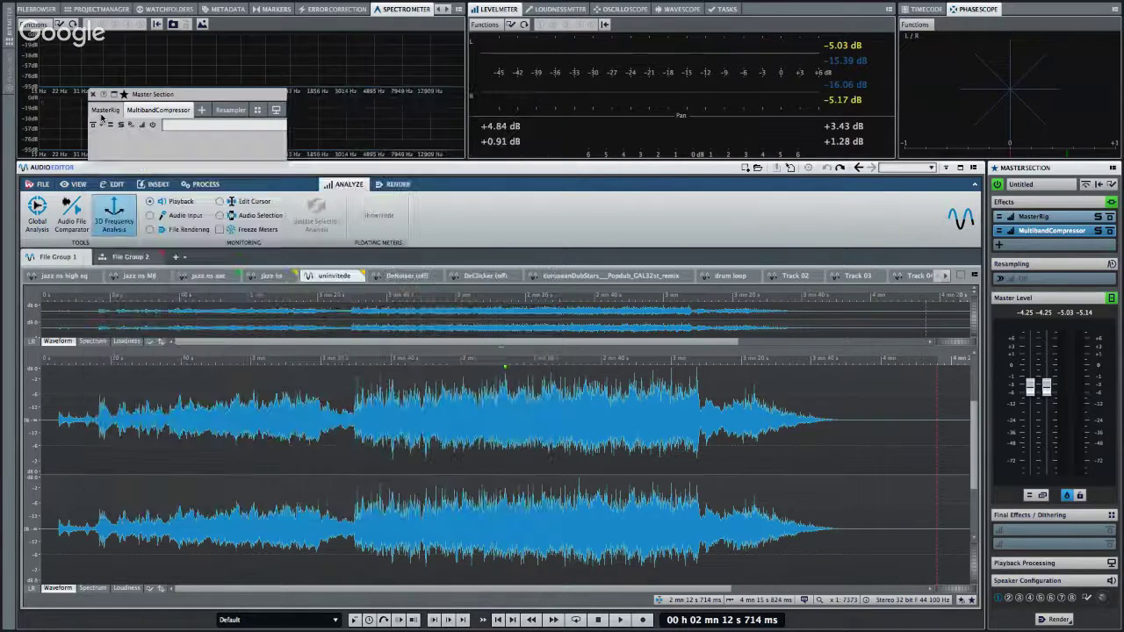
left_click(103, 112)
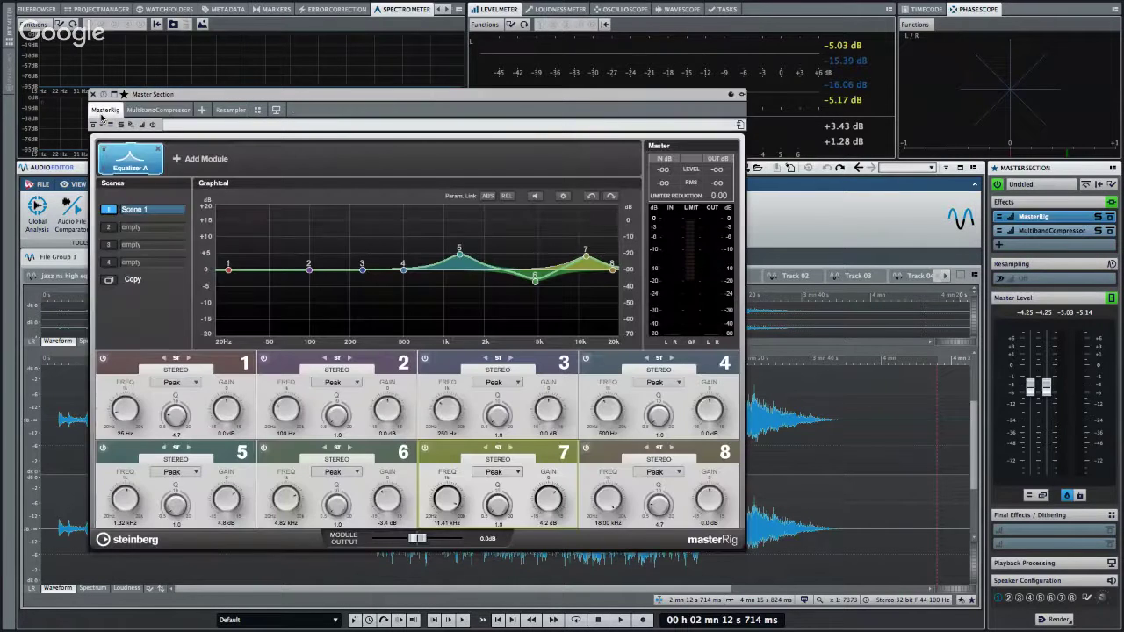
left_click(145, 113)
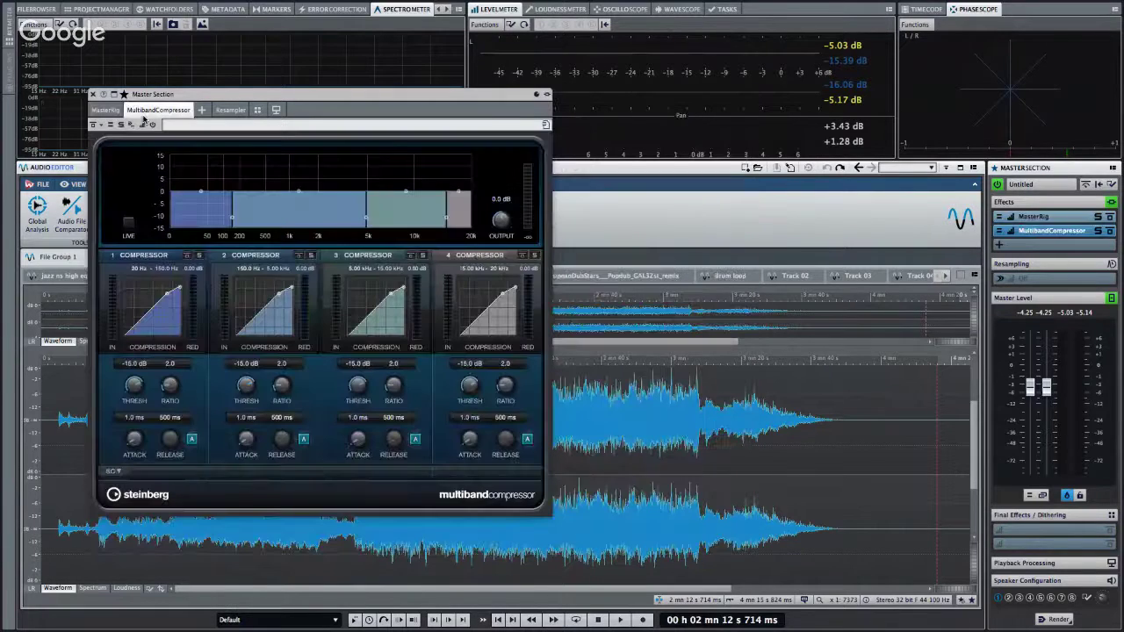
left_click(105, 112)
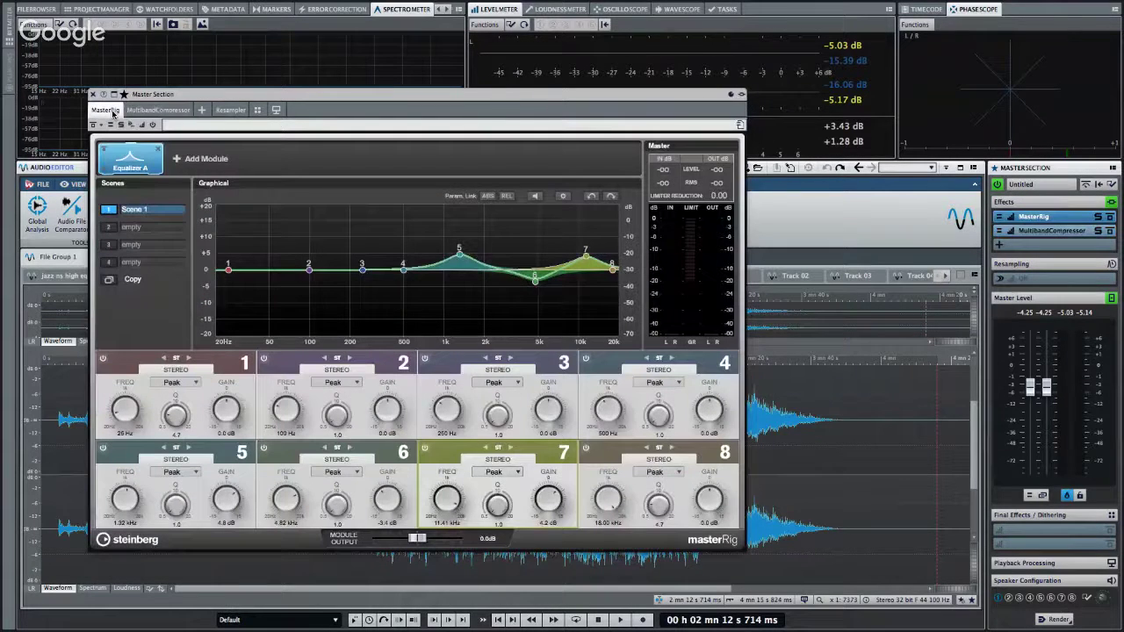
left_click(138, 113)
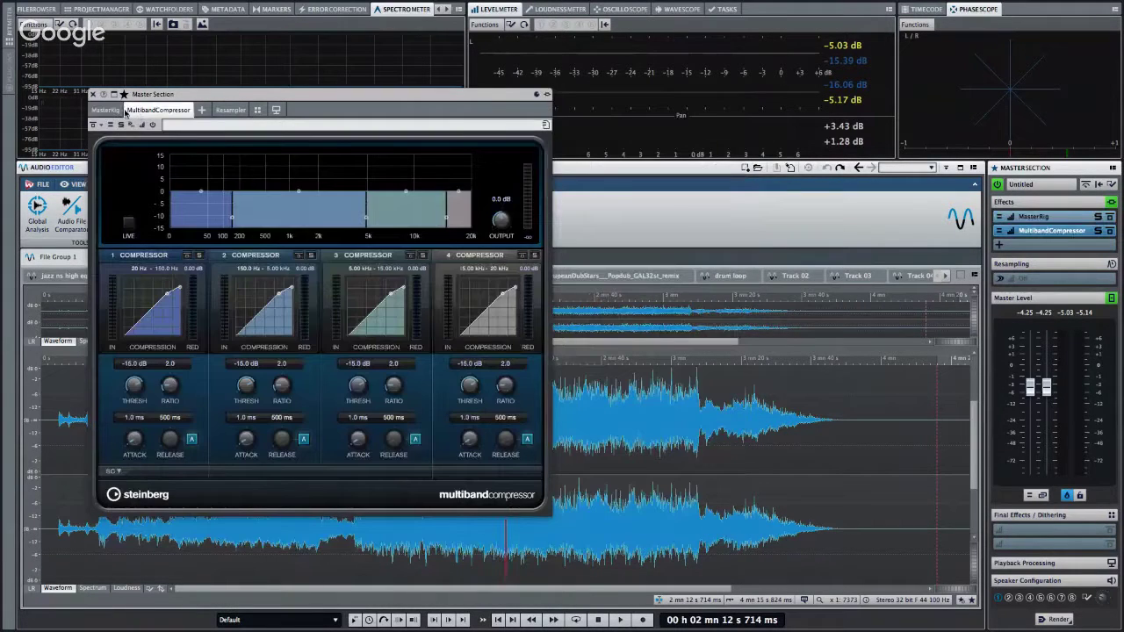
left_click(110, 111)
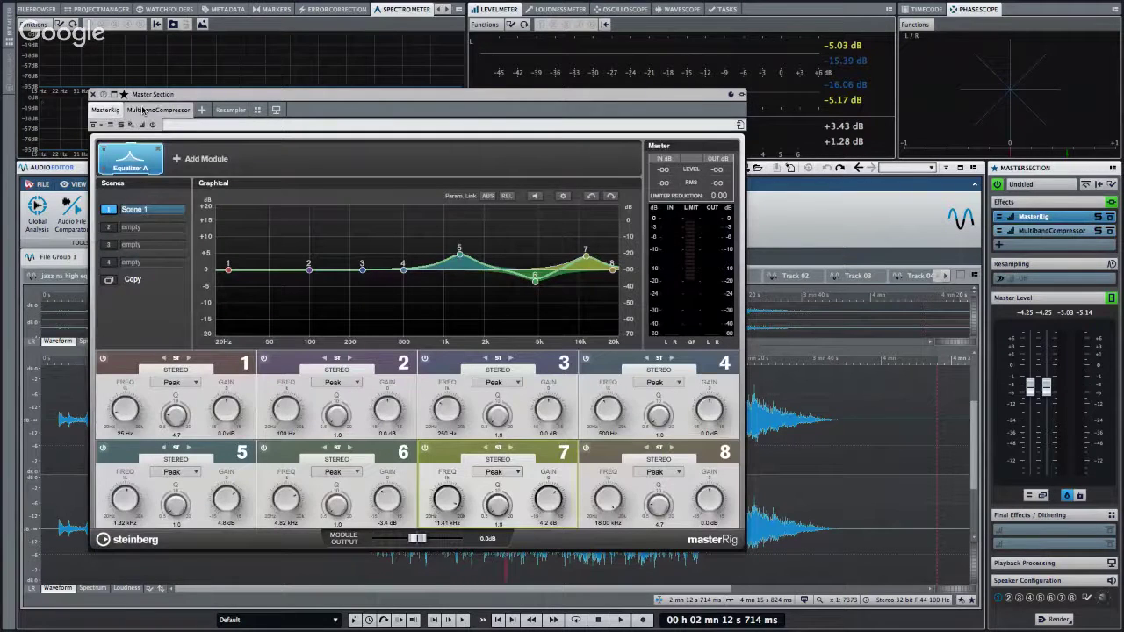
left_click(145, 112)
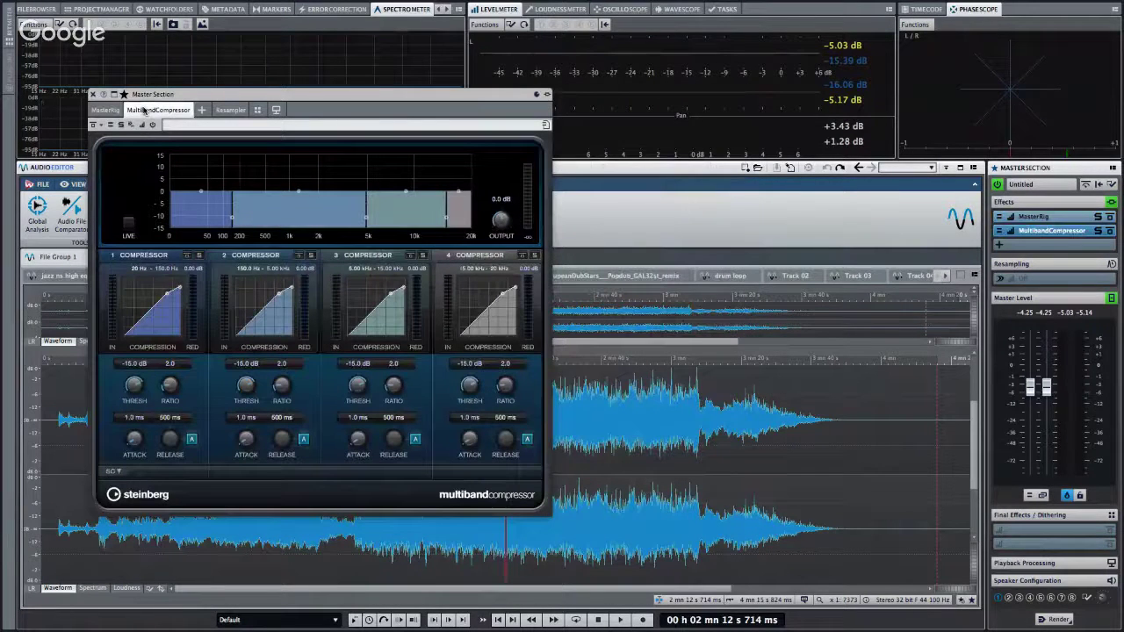
left_click_drag(143, 110, 119, 109)
mouse_move(112, 109)
left_mouse_down()
mouse_move(171, 111)
mouse_move(111, 116)
left_mouse_up()
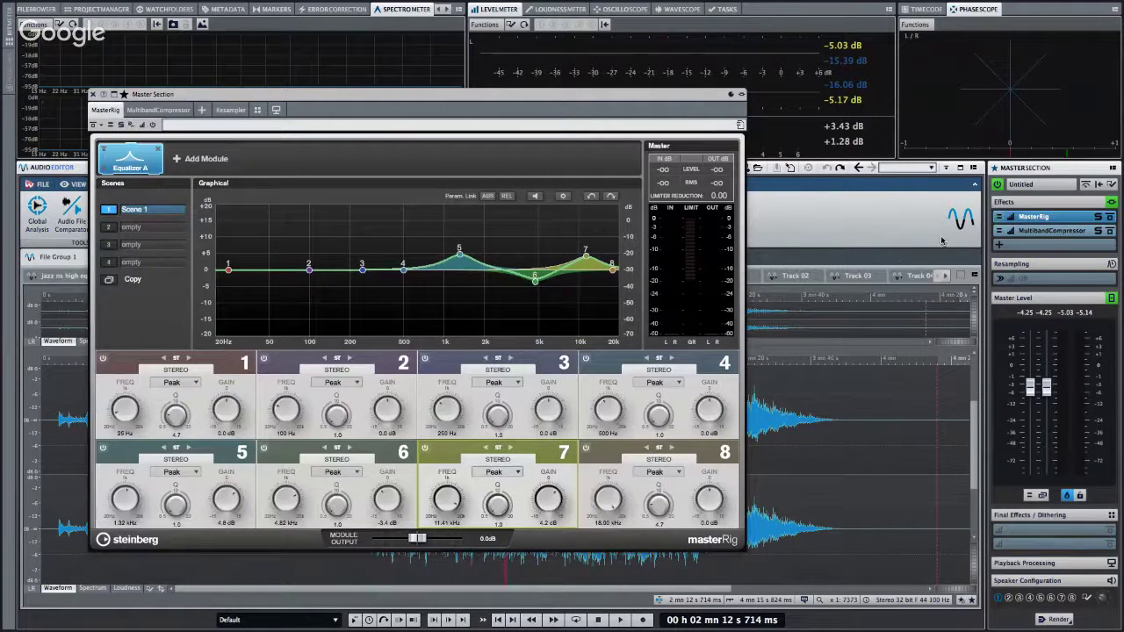
Remove the MultibandCompressor plug-in from the second effects slot.
right_click(1041, 233)
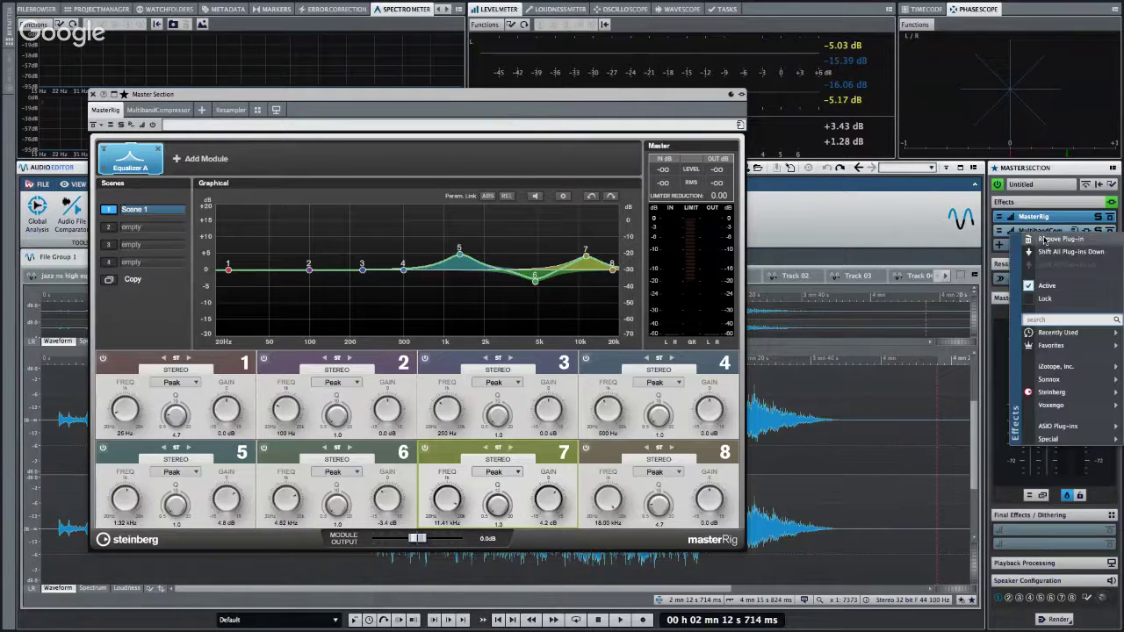
left_click(1044, 240)
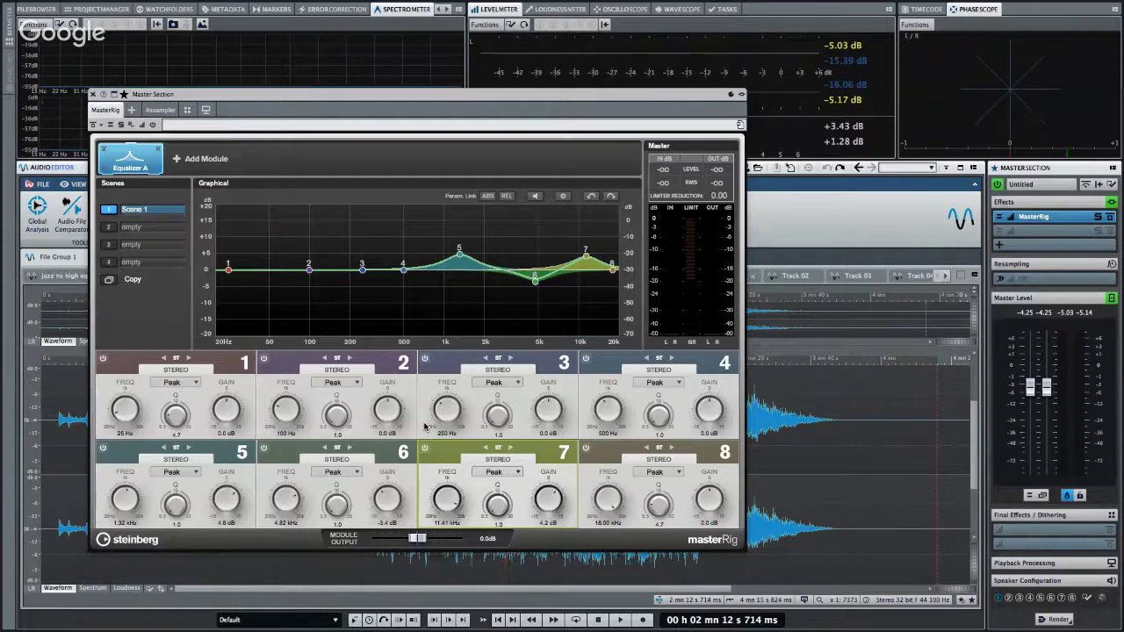
During playback, raise MasterRig's module output to about 3.5 dB and boost band 2 by about 5.0 dB at 67 Hz, then stop playback.
key("space")
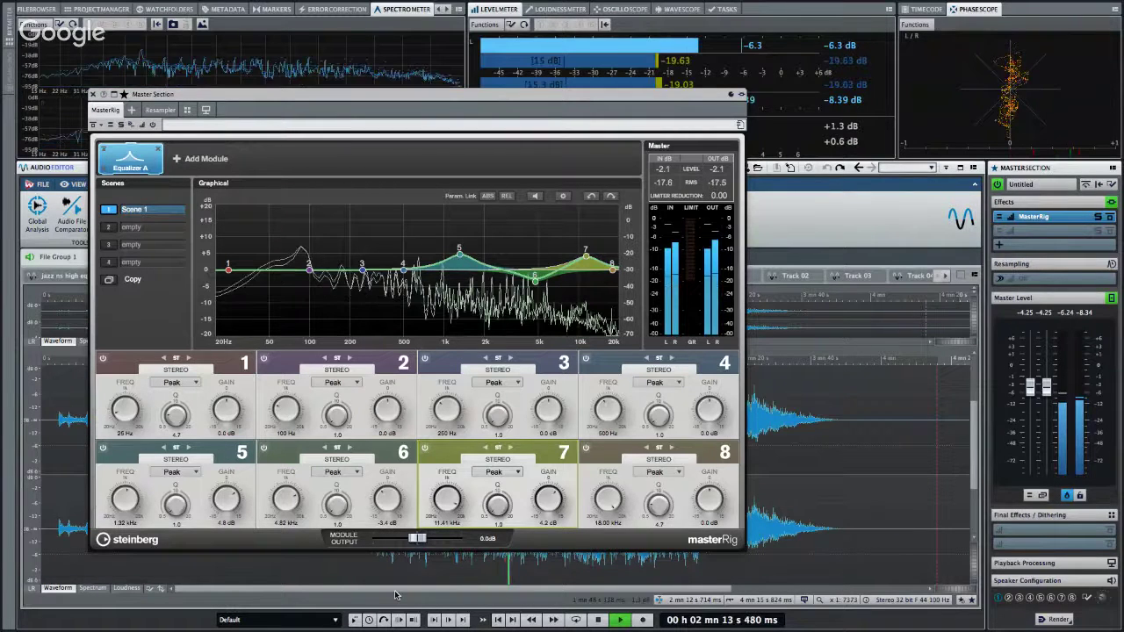
left_click_drag(418, 540, 423, 540)
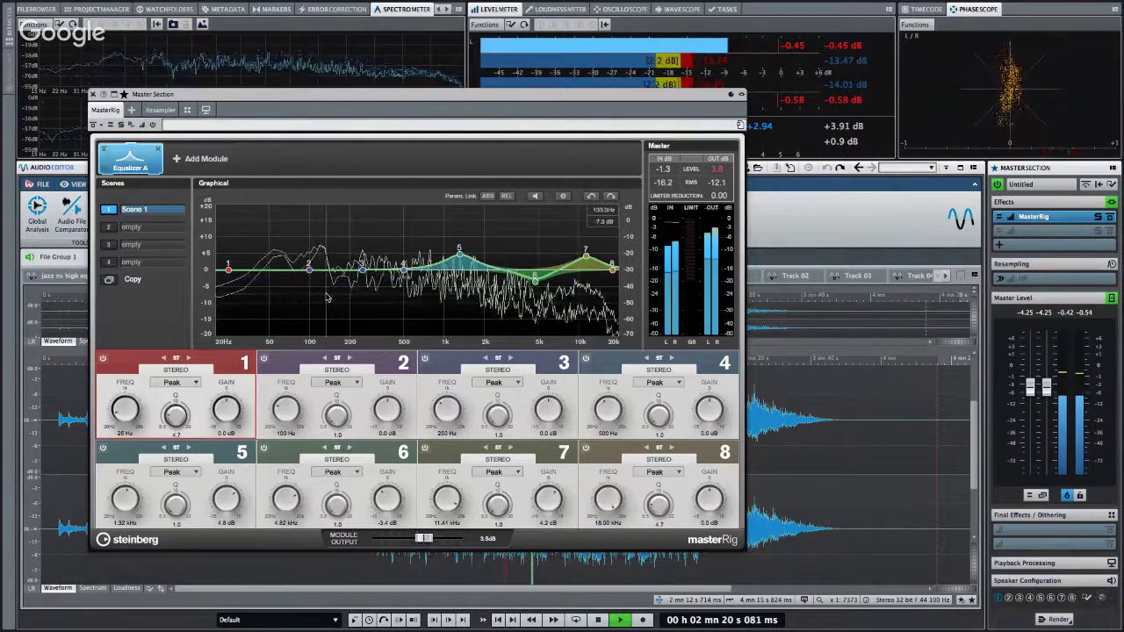
left_click_drag(309, 269, 286, 255)
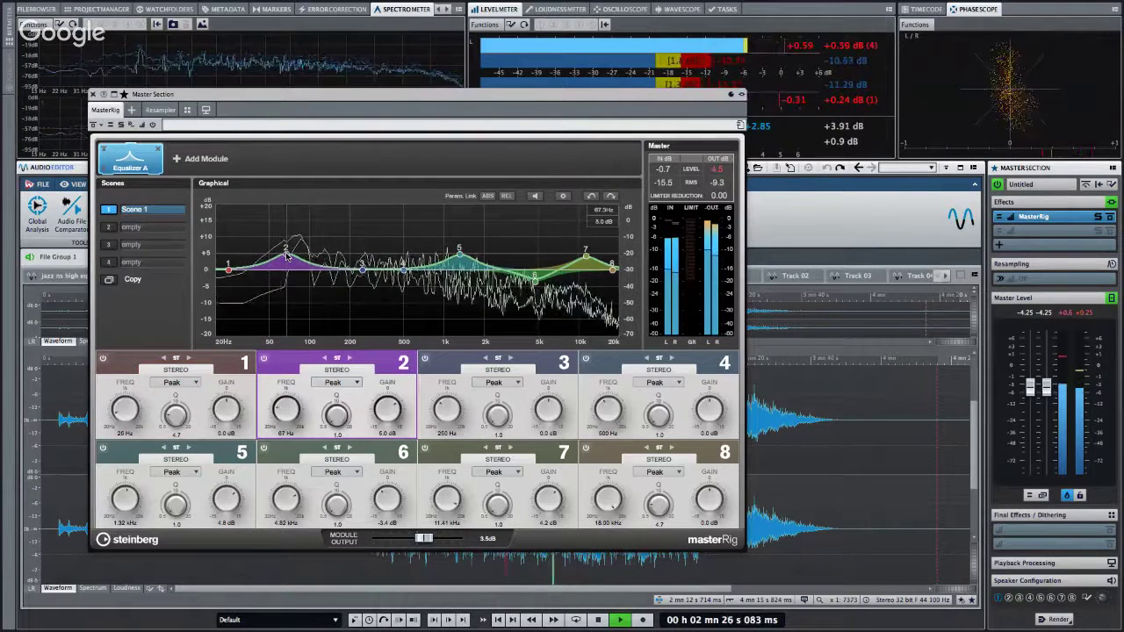
key("space")
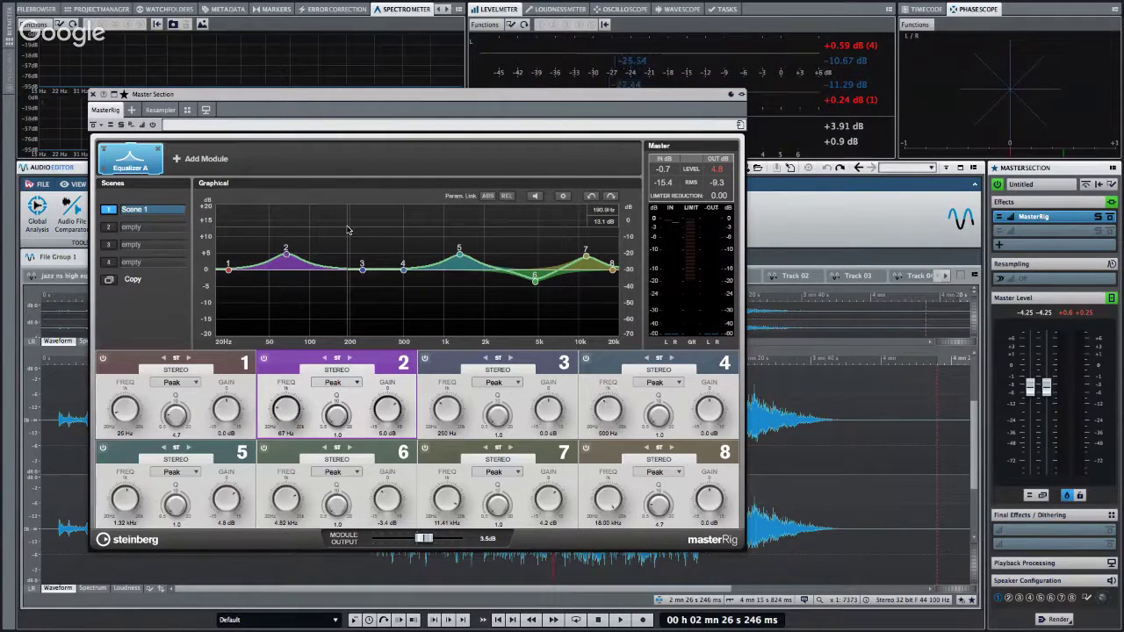
Resume playback, examine the channel processing options of the MasterRig effects slot, and stop playback.
key("space")
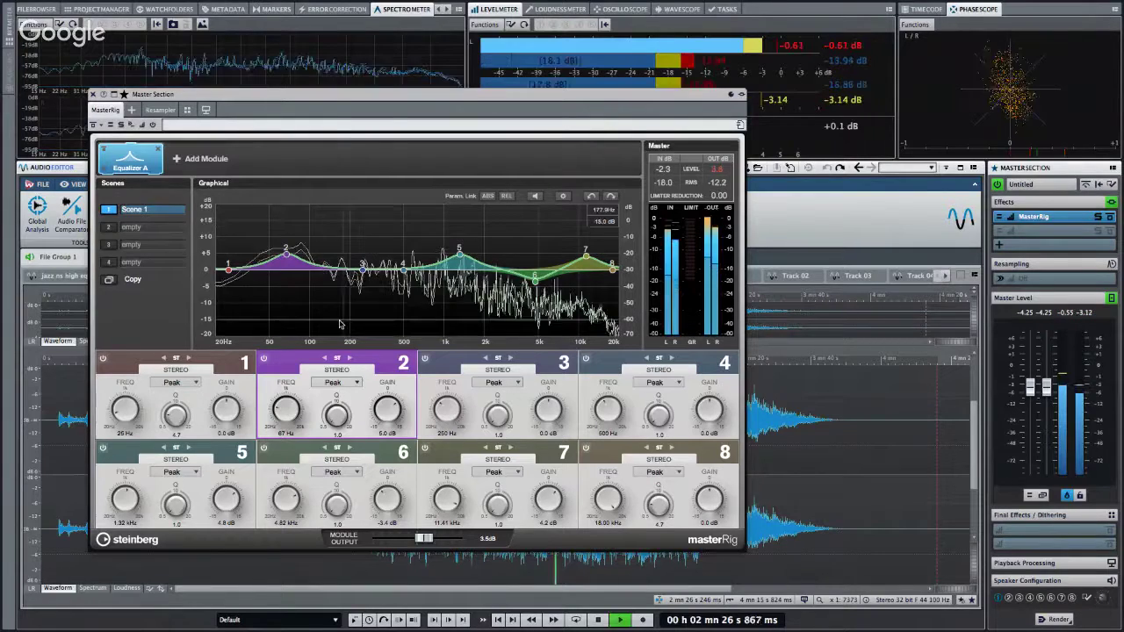
left_click(998, 218)
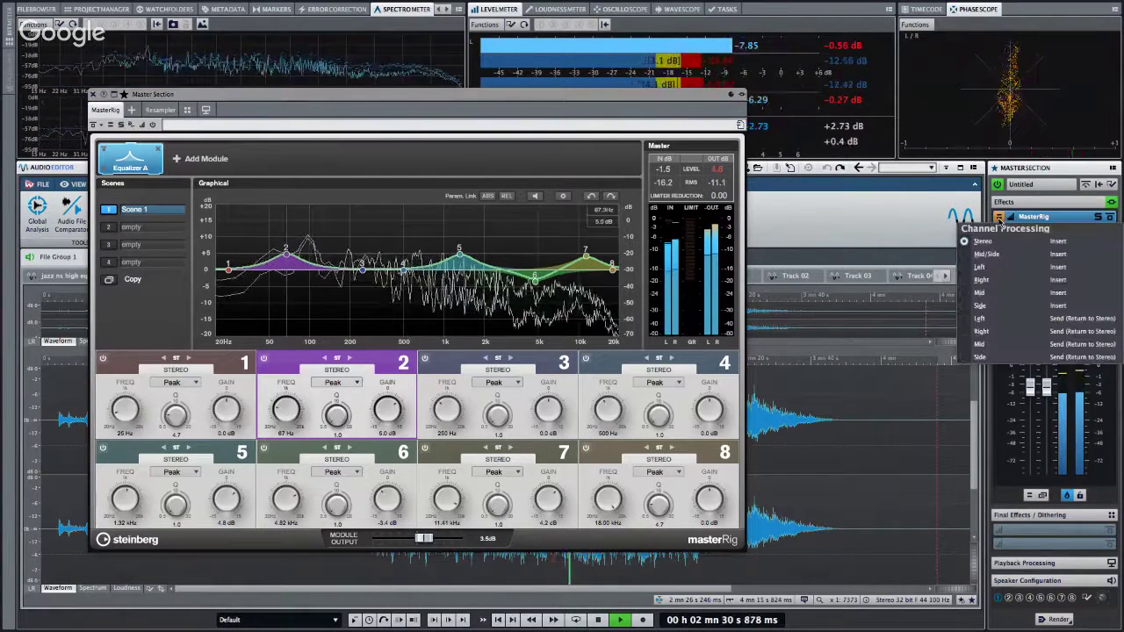
left_click(1009, 219)
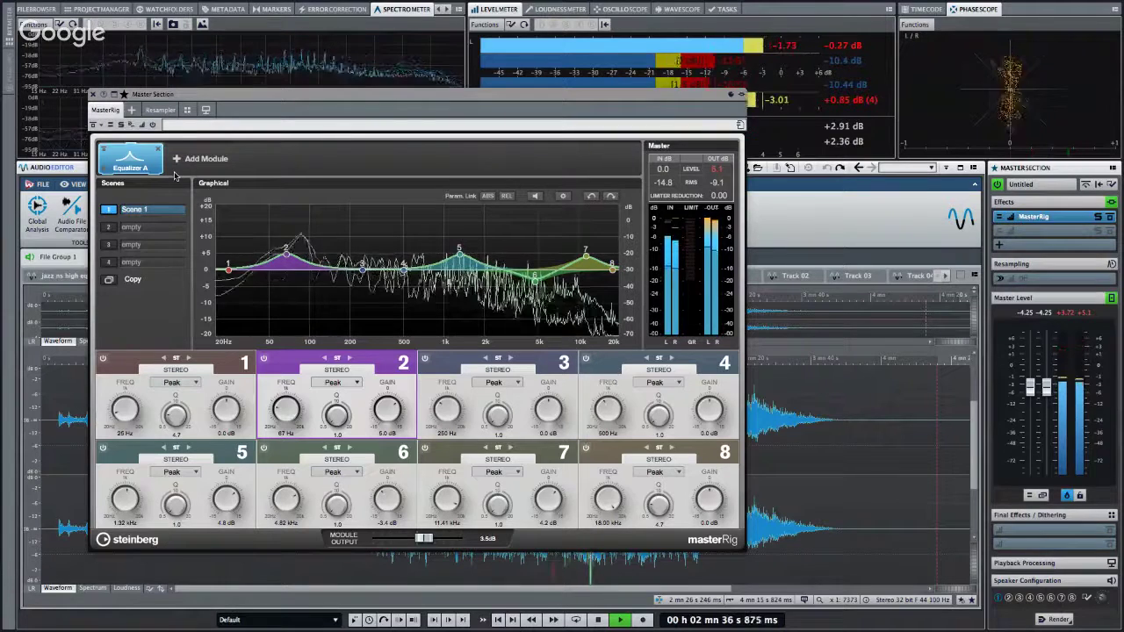
key("space")
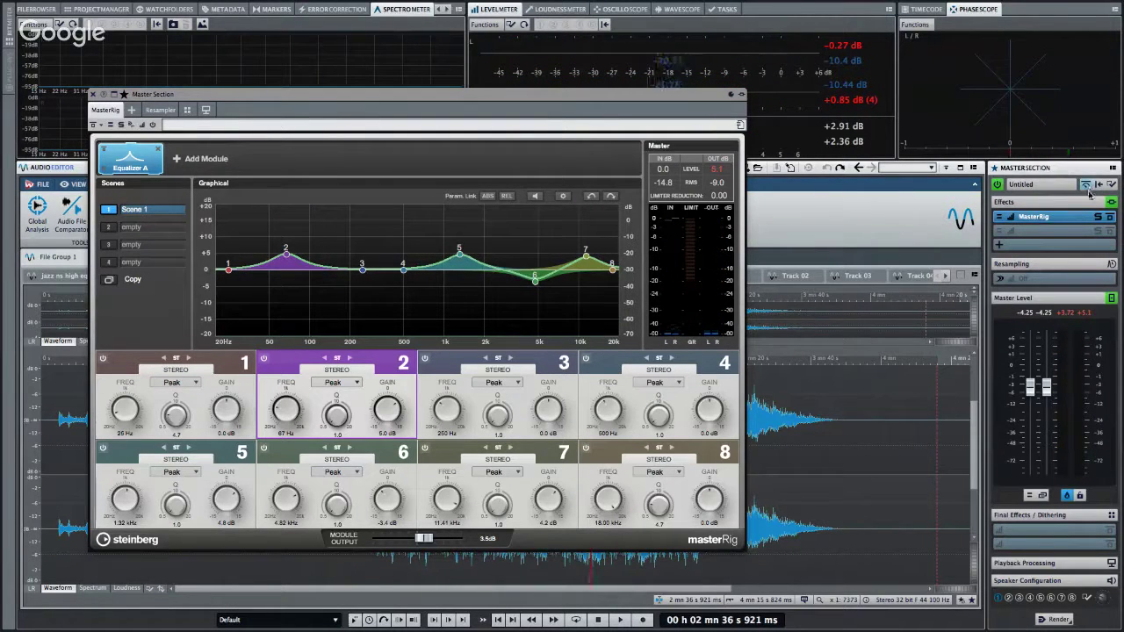
mouse_move(1103, 225)
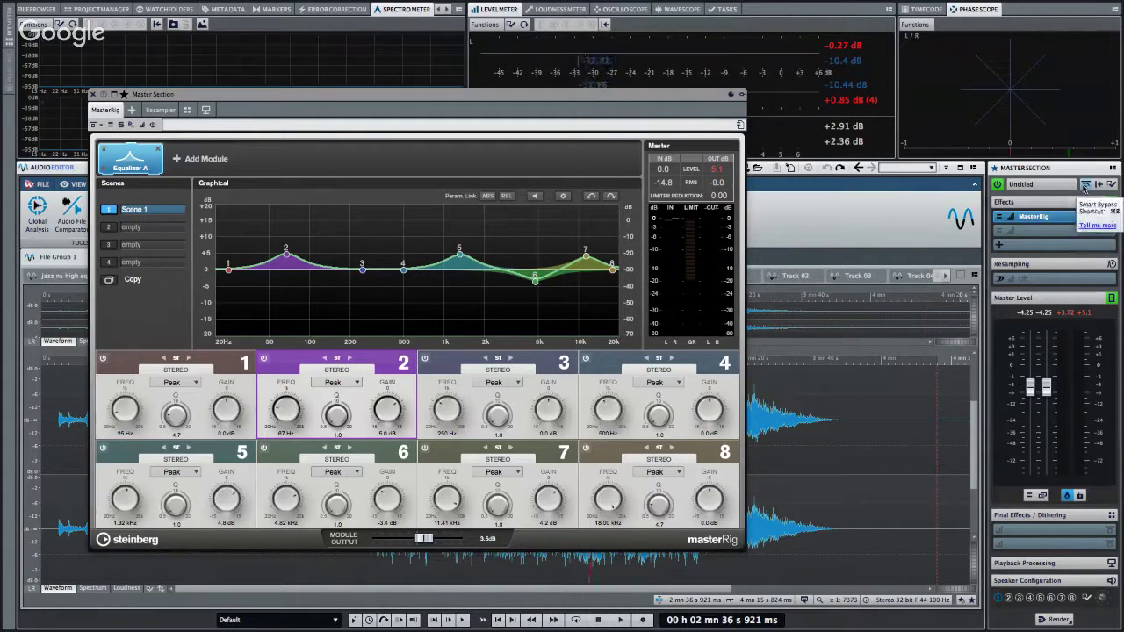
Open Smart Bypass, switch from original to Processed Audio during playback, and raise MasterRig's module output to 4.8 dB.
left_click(1085, 185)
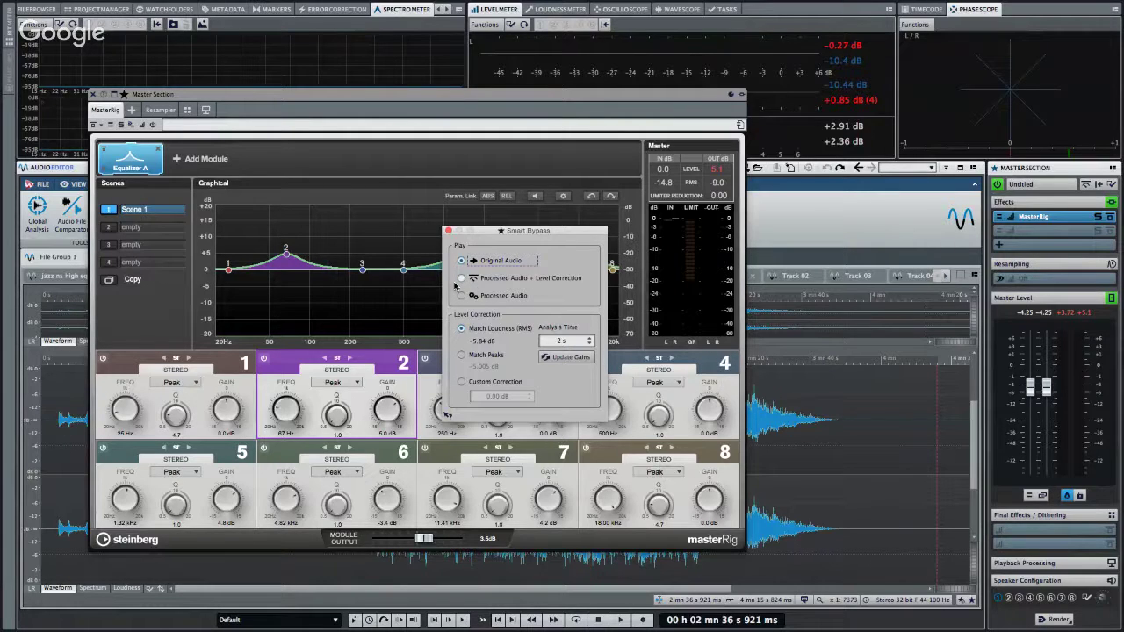
key("space")
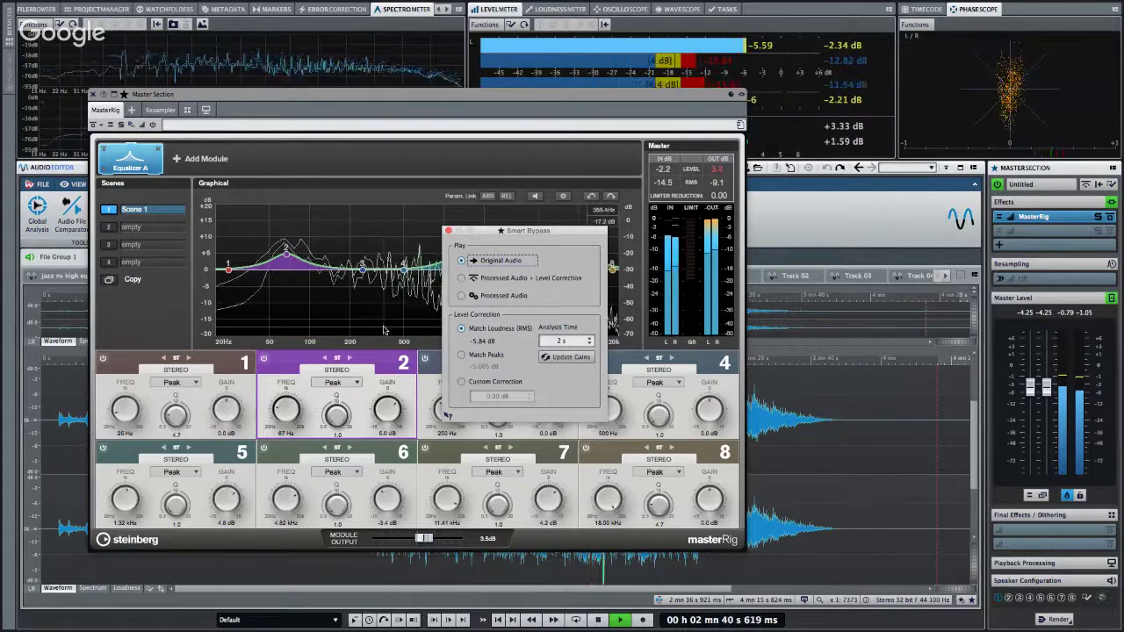
left_click(462, 297)
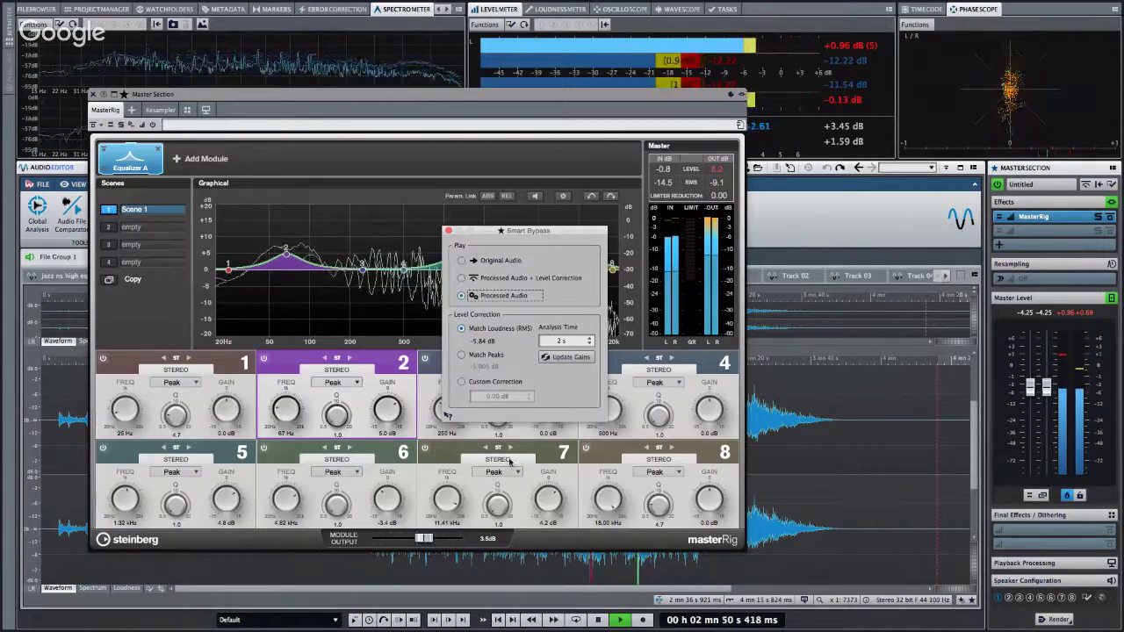
left_click(426, 538)
scroll(430, 542, "up", 2)
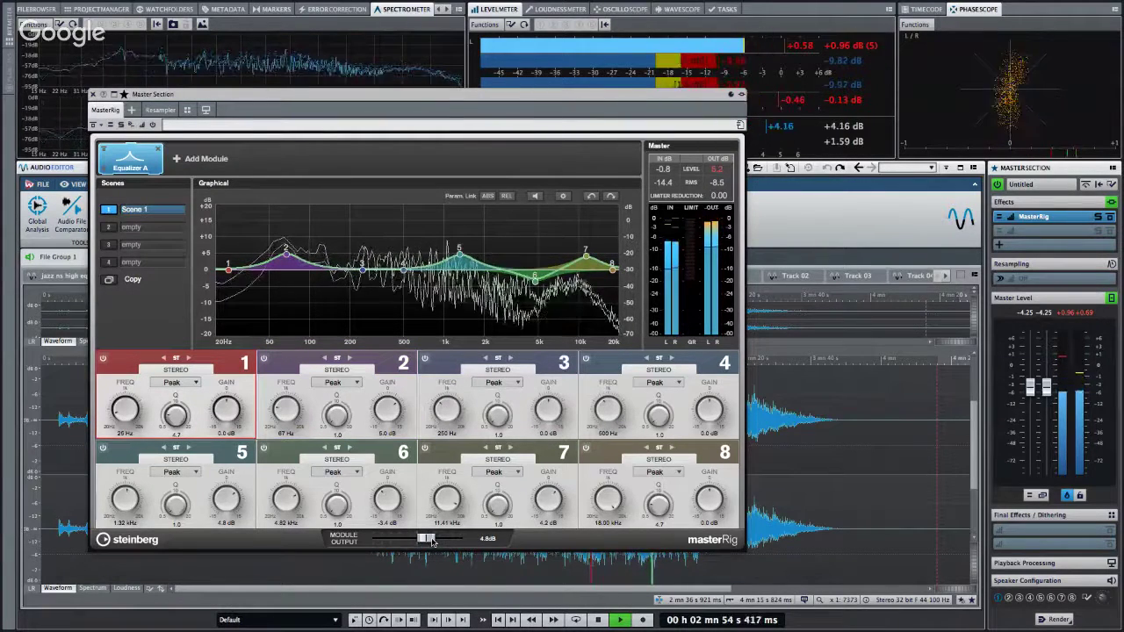
Compare the Smart Bypass playback modes, finish on Processed Audio + Level Correction, and update the correction gains.
left_click(1086, 186)
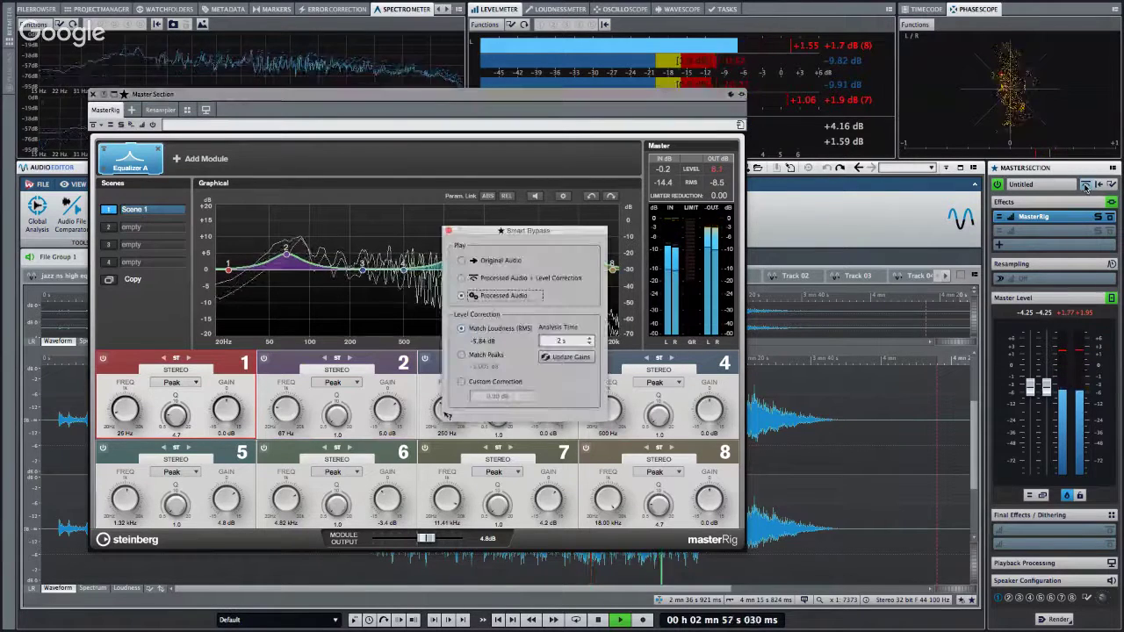
left_click(461, 261)
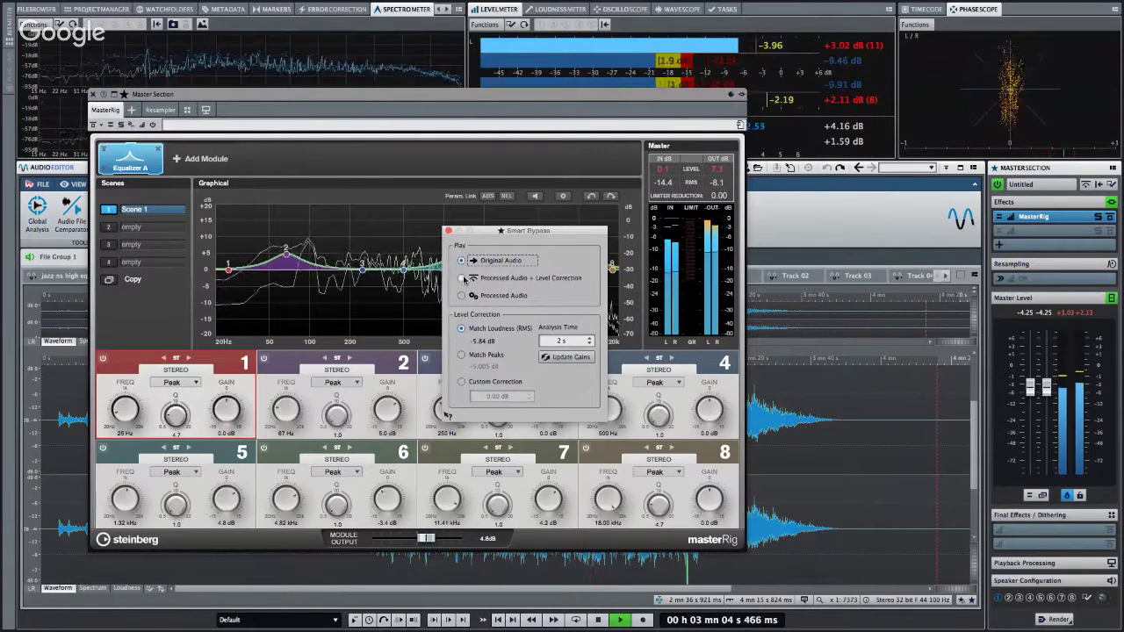
left_click(463, 278)
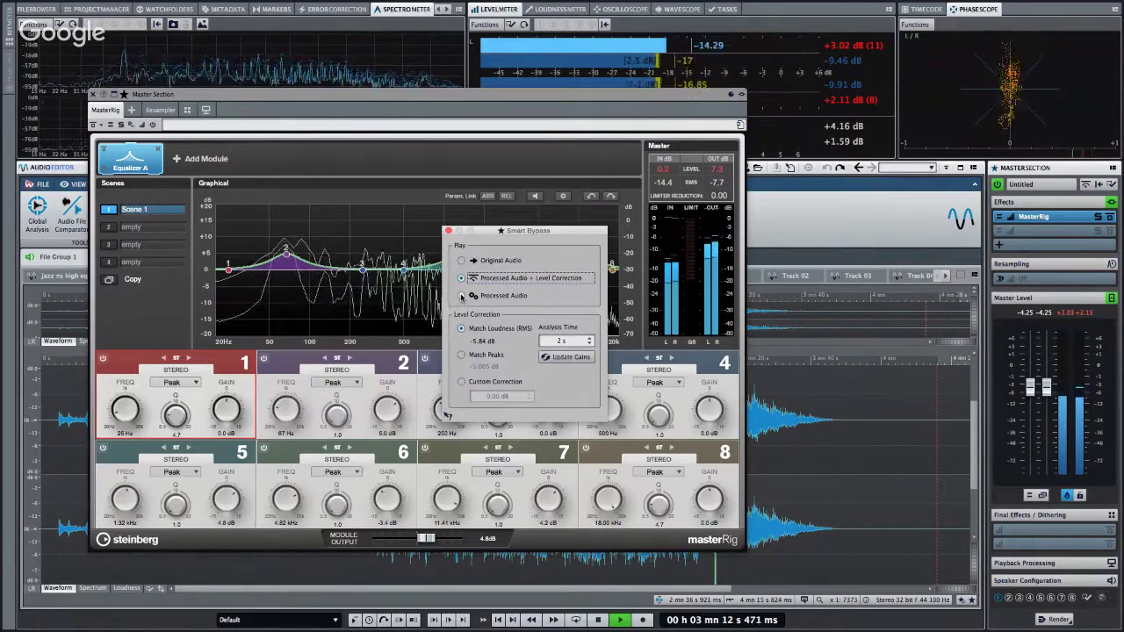
left_click(462, 296)
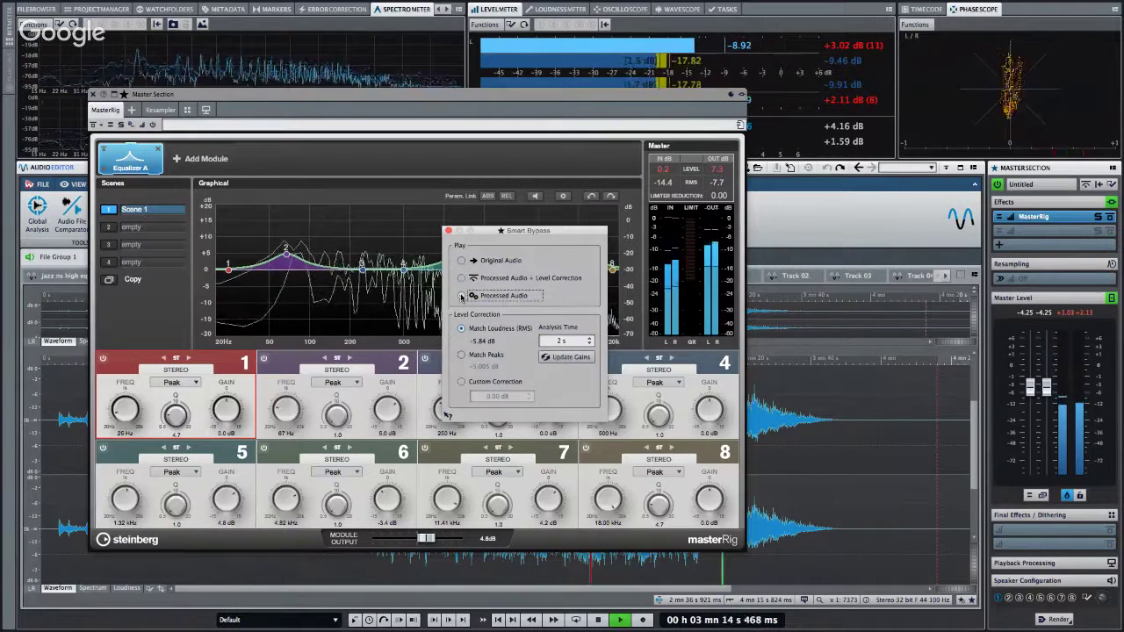
left_click(462, 261)
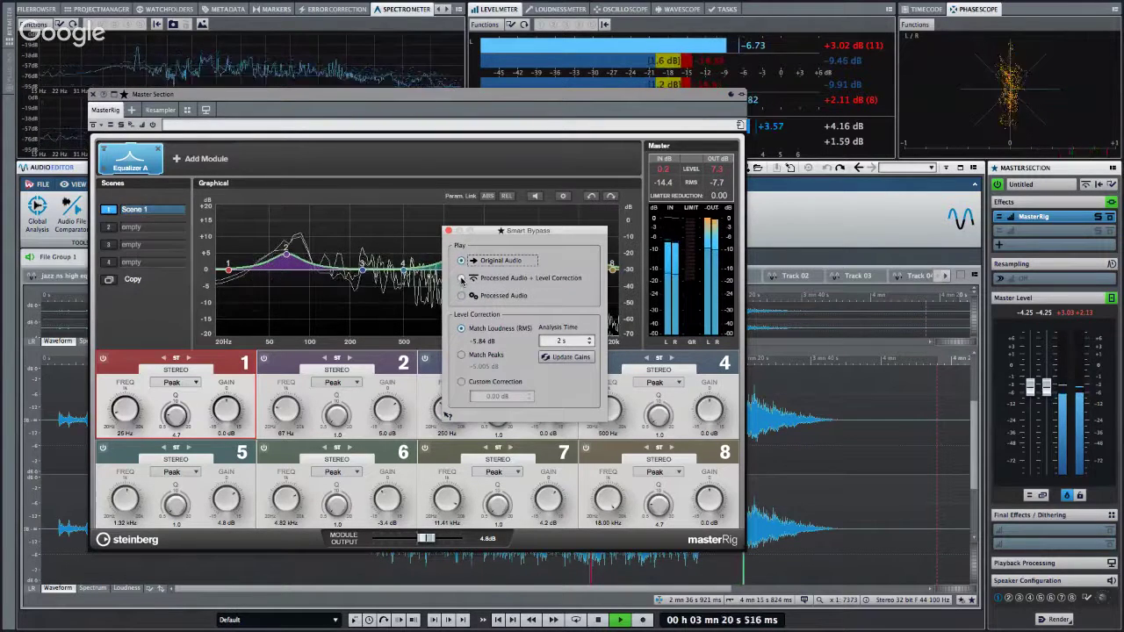
left_click(462, 279)
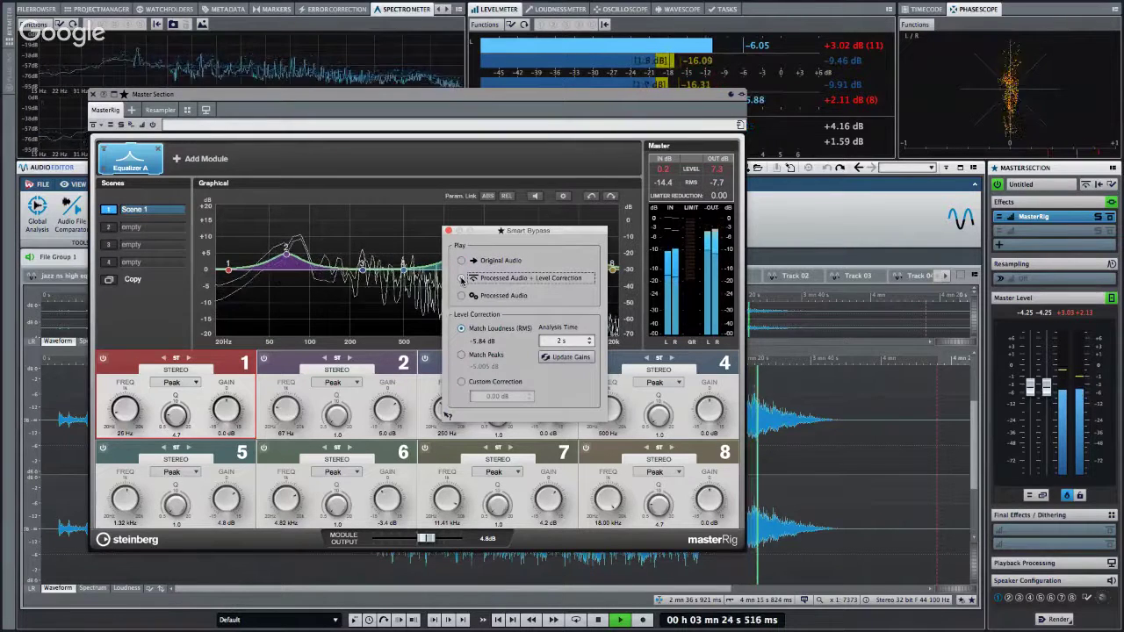
left_click(572, 360)
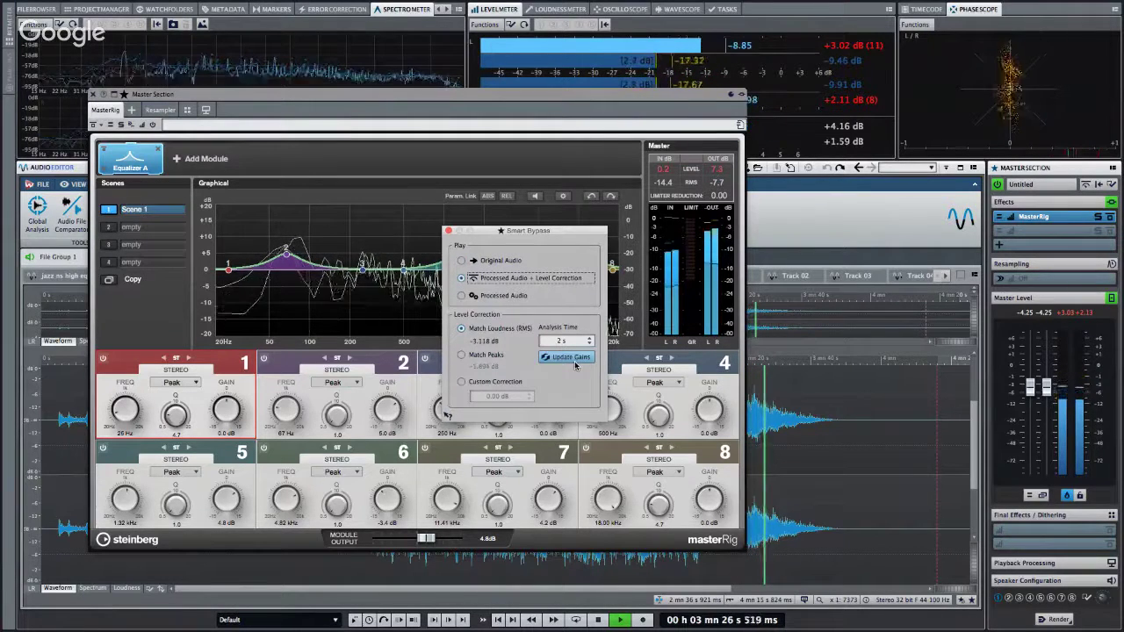
Continue playback from about 1 min 40 s, compare the three Smart Bypass modes ending on Processed Audio + Level Correction, then stop and close Smart Bypass.
left_click(394, 560)
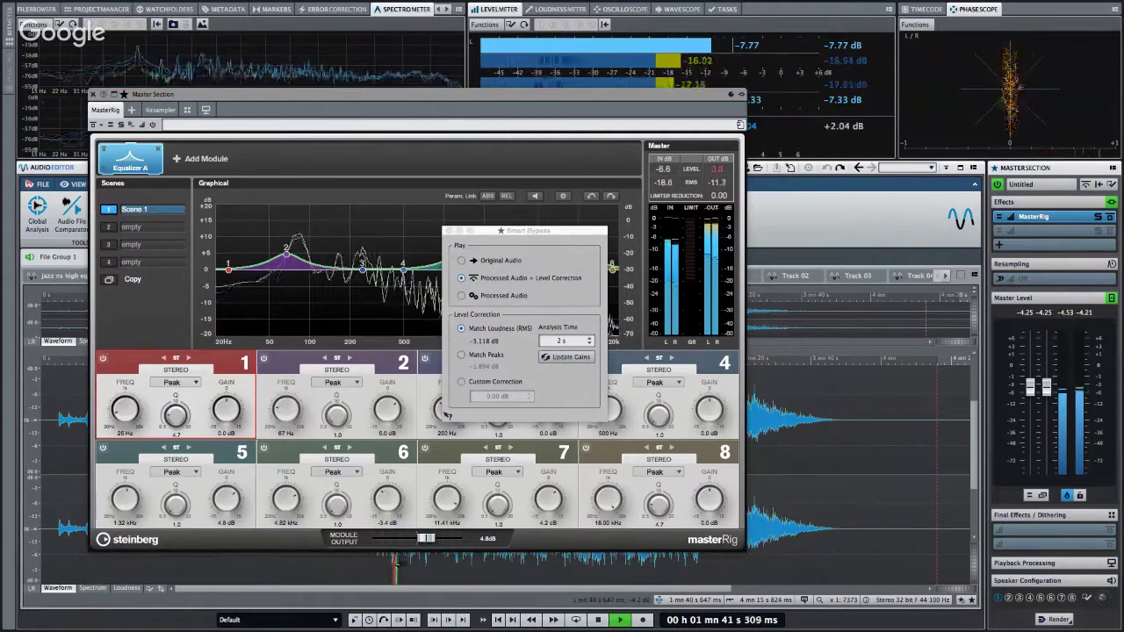
left_click(463, 262)
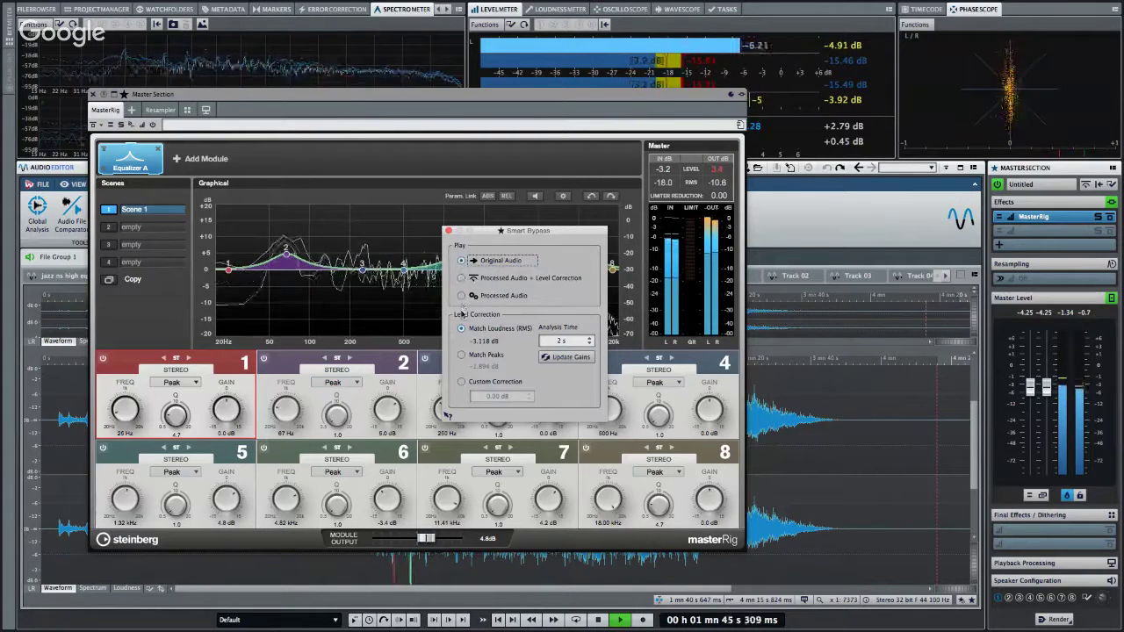
left_click(462, 296)
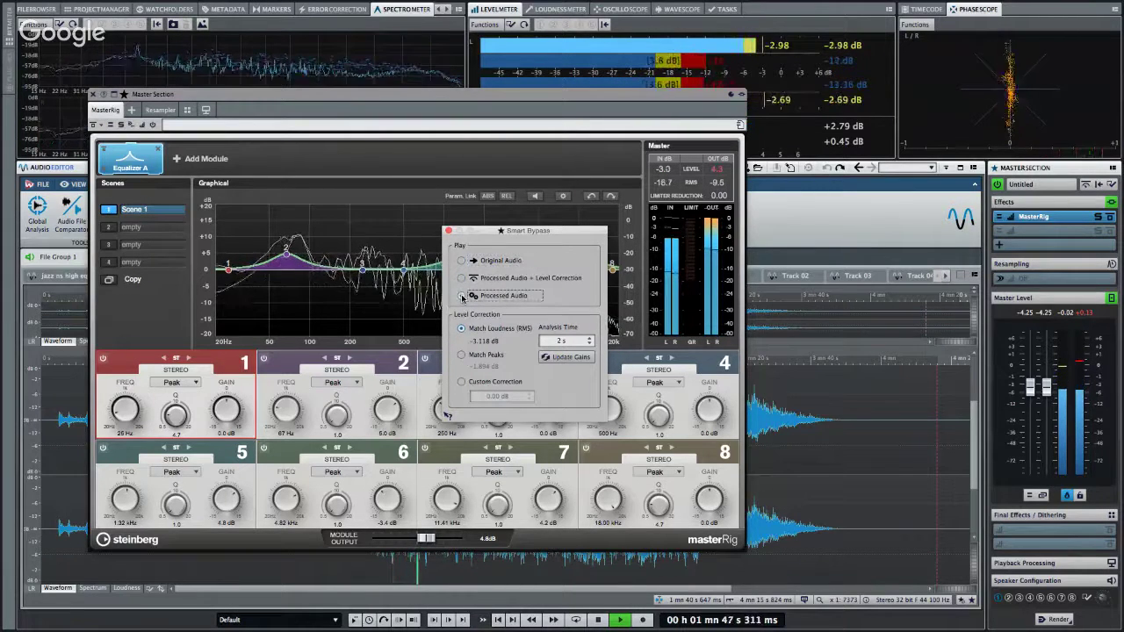
left_click(461, 280)
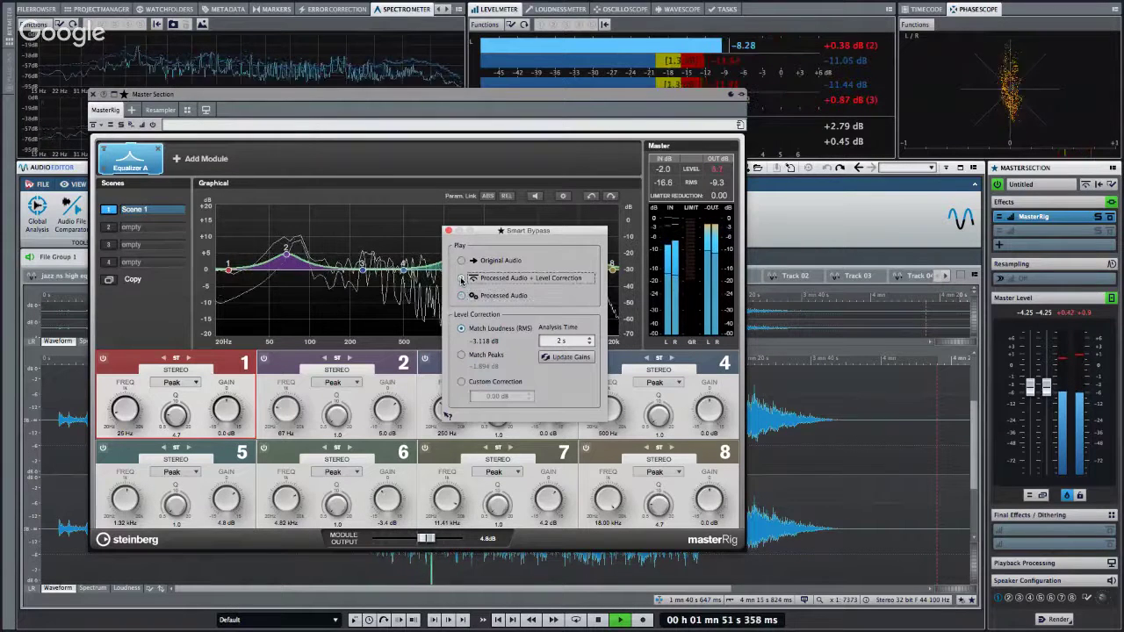
left_click(461, 279)
key("space")
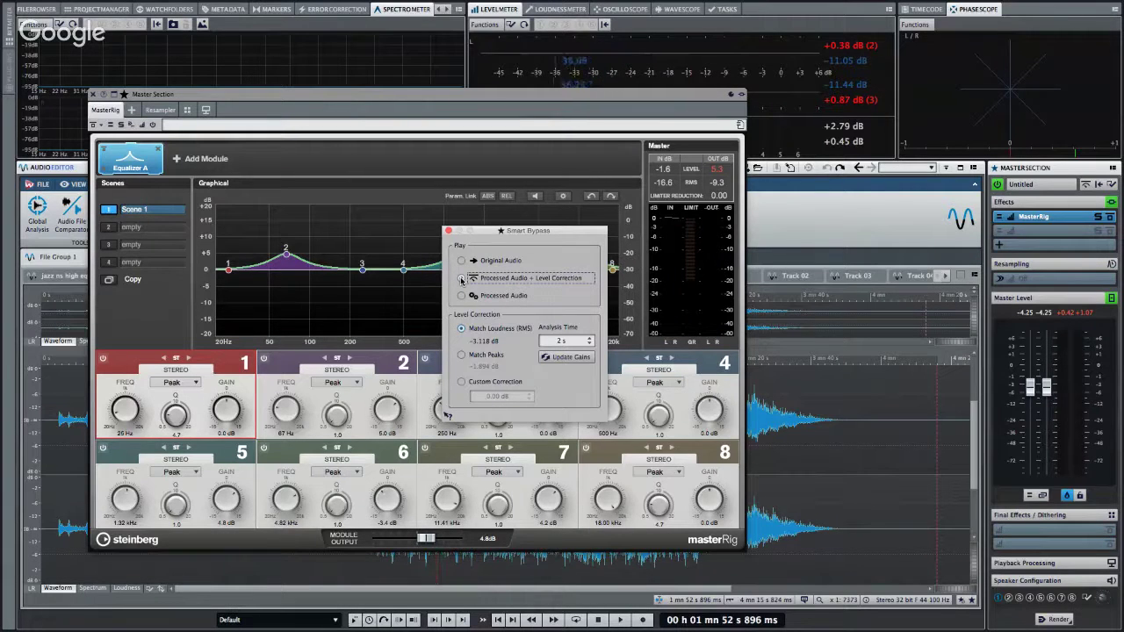
left_click(1038, 216)
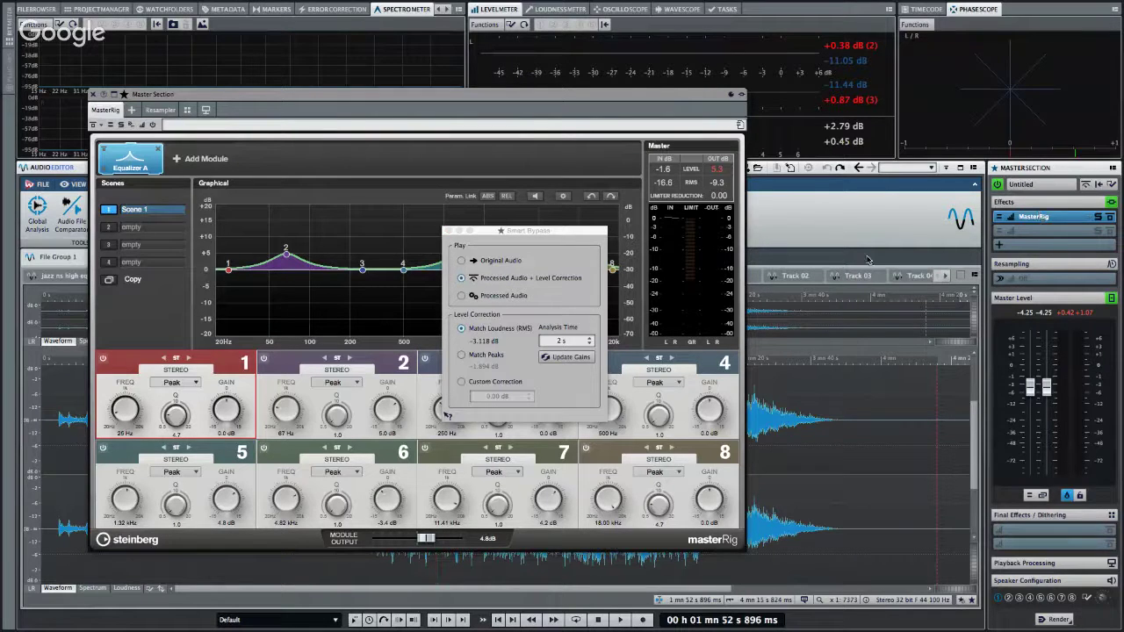
left_click(447, 232)
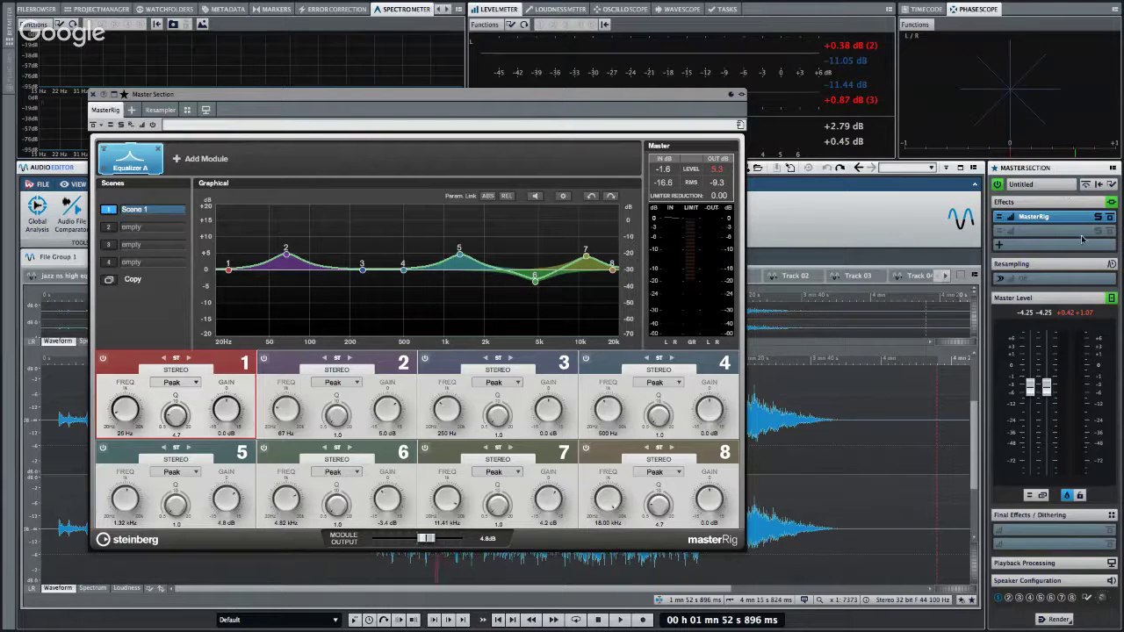
Replace MasterRig in the first effects slot with the External Gear ASIO plug-in, and remove External Gear from the slot.
left_click(1043, 217)
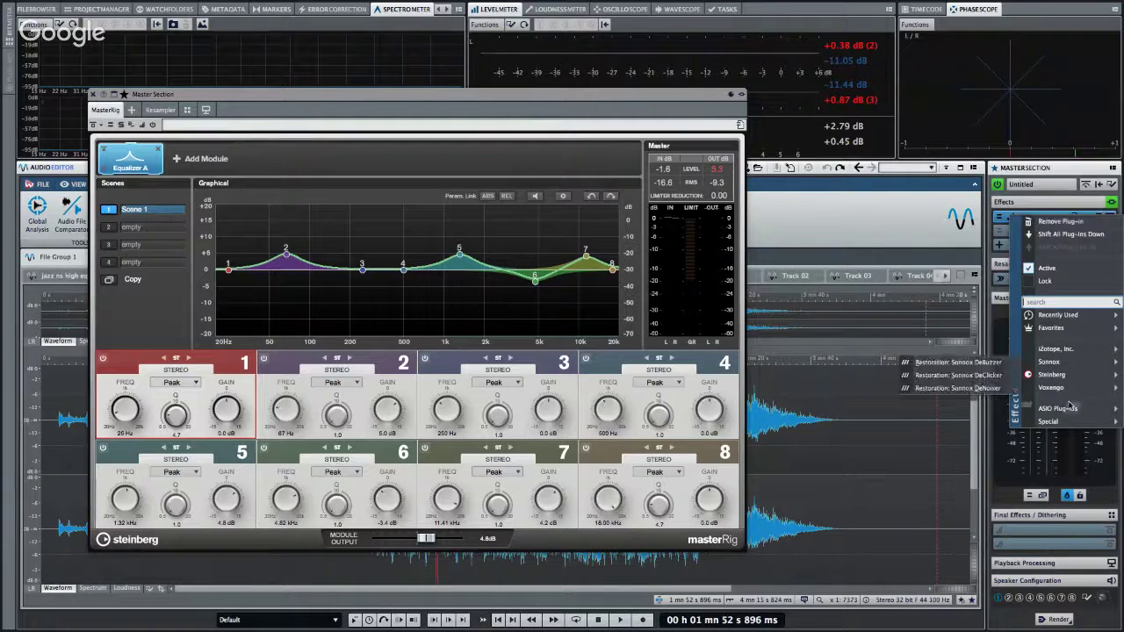
mouse_move(1068, 413)
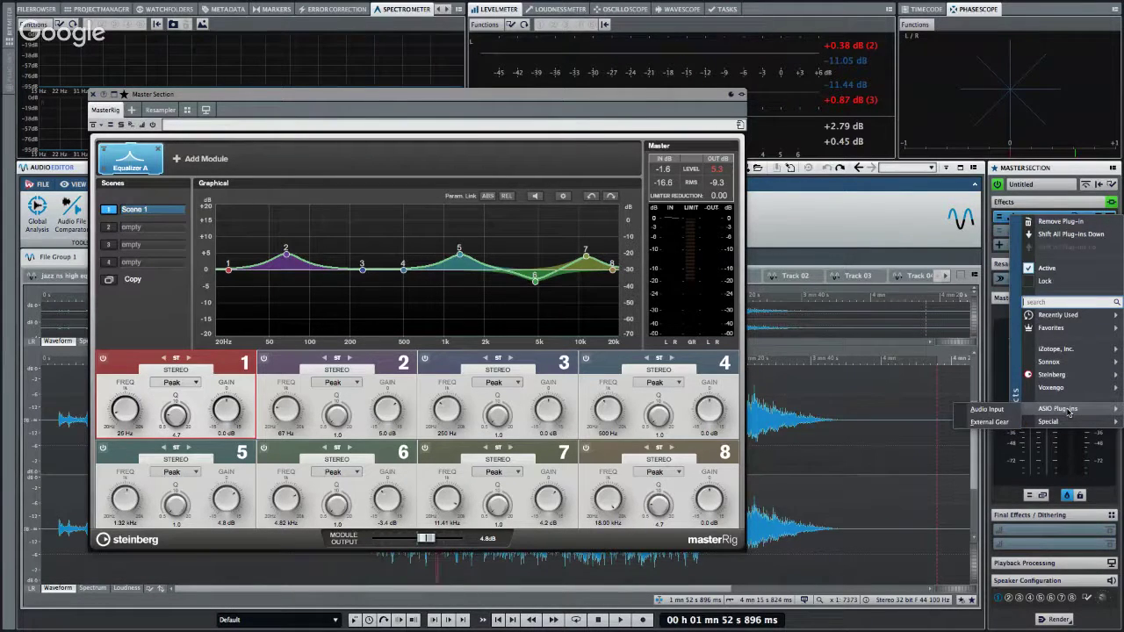
left_click(1001, 423)
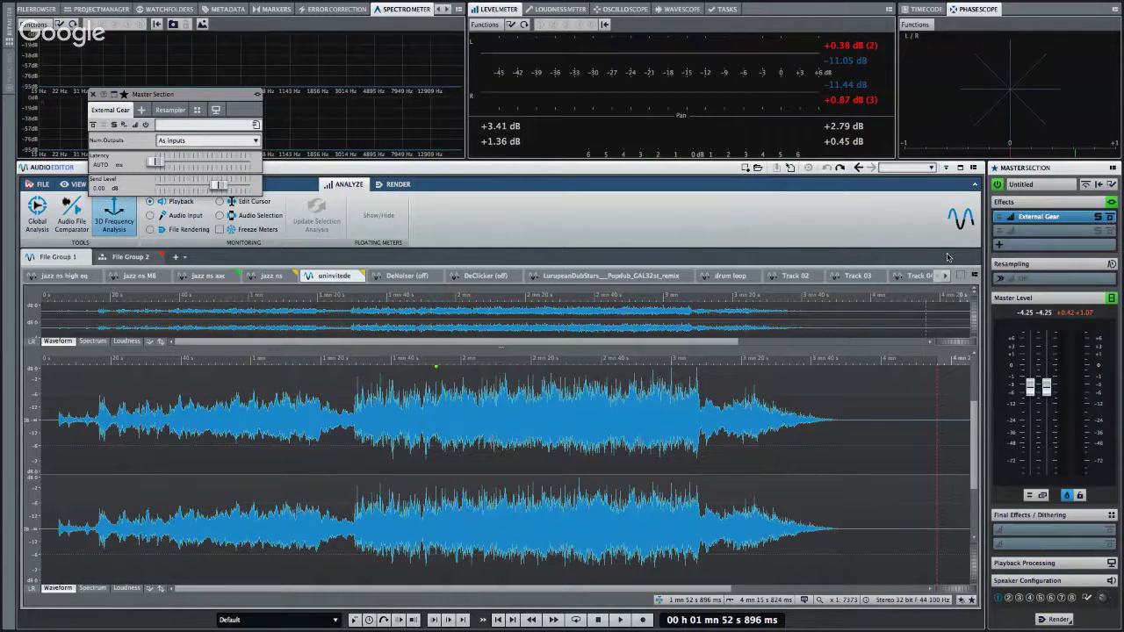
left_click(1047, 221)
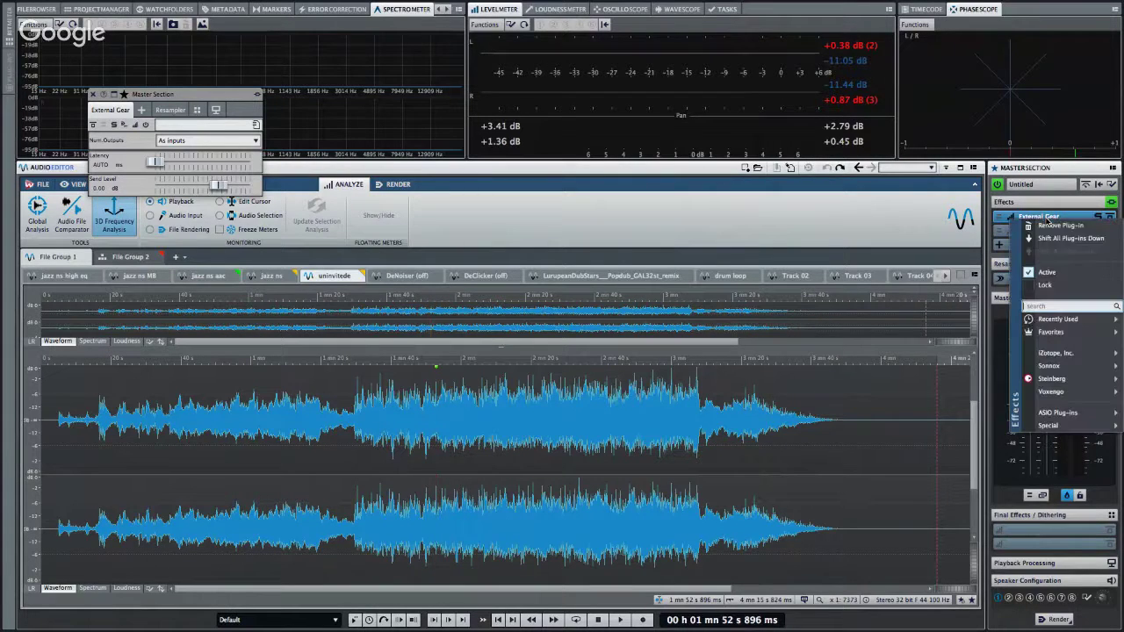
left_click(1047, 228)
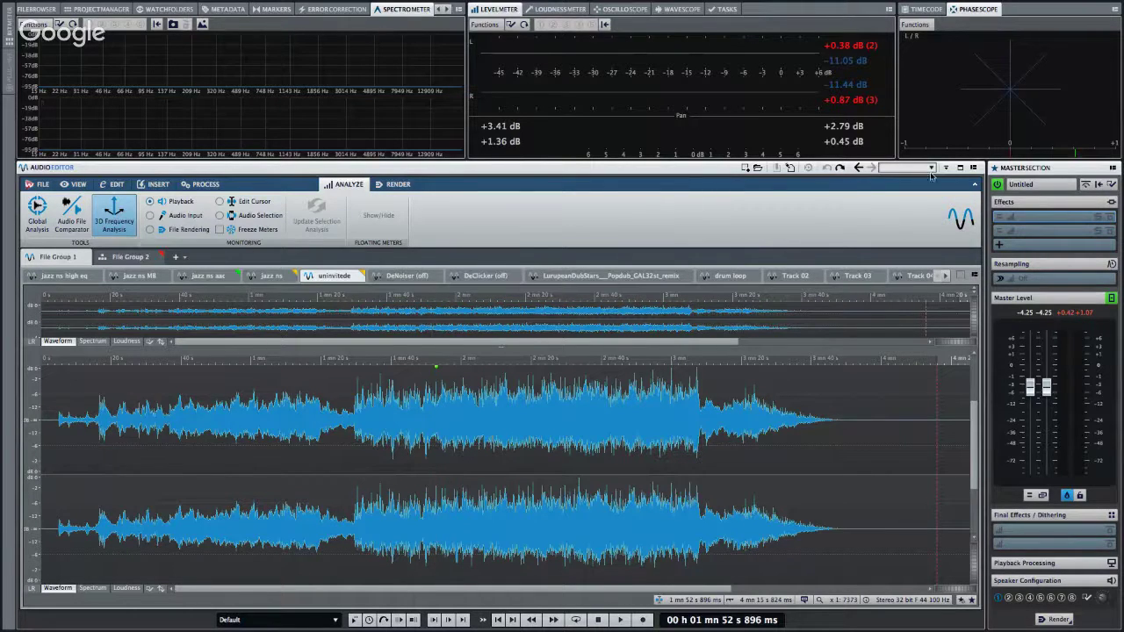
Insert Steinberg's MasterRig mastering plug-in into the empty first effects slot.
left_click(1063, 222)
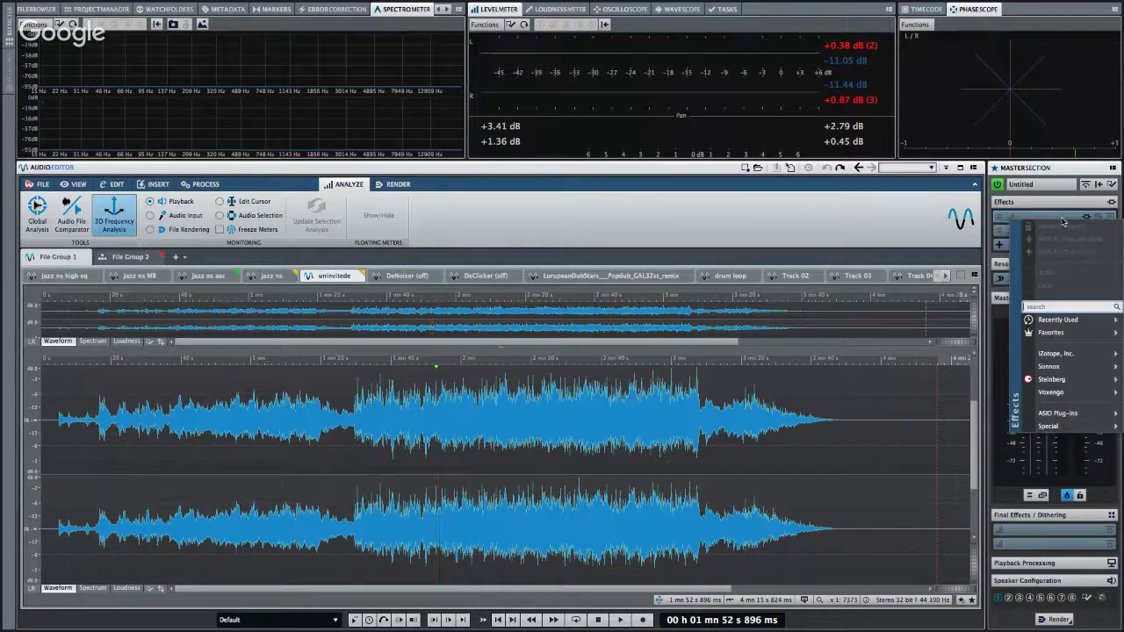
mouse_move(1058, 355)
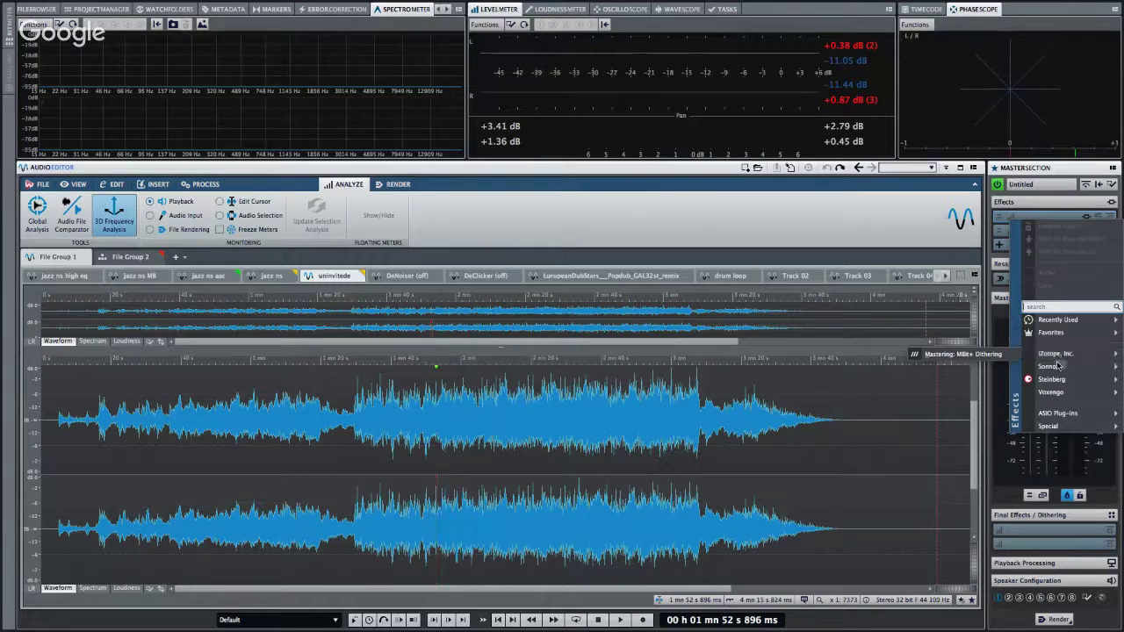
mouse_move(1051, 380)
mouse_move(1003, 423)
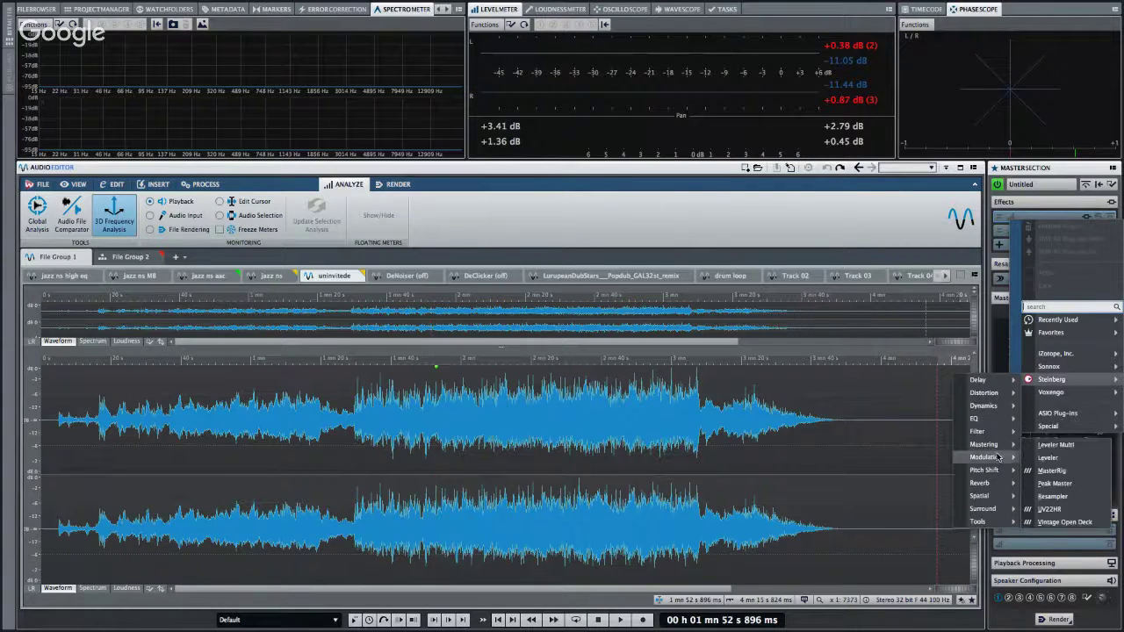
mouse_move(993, 454)
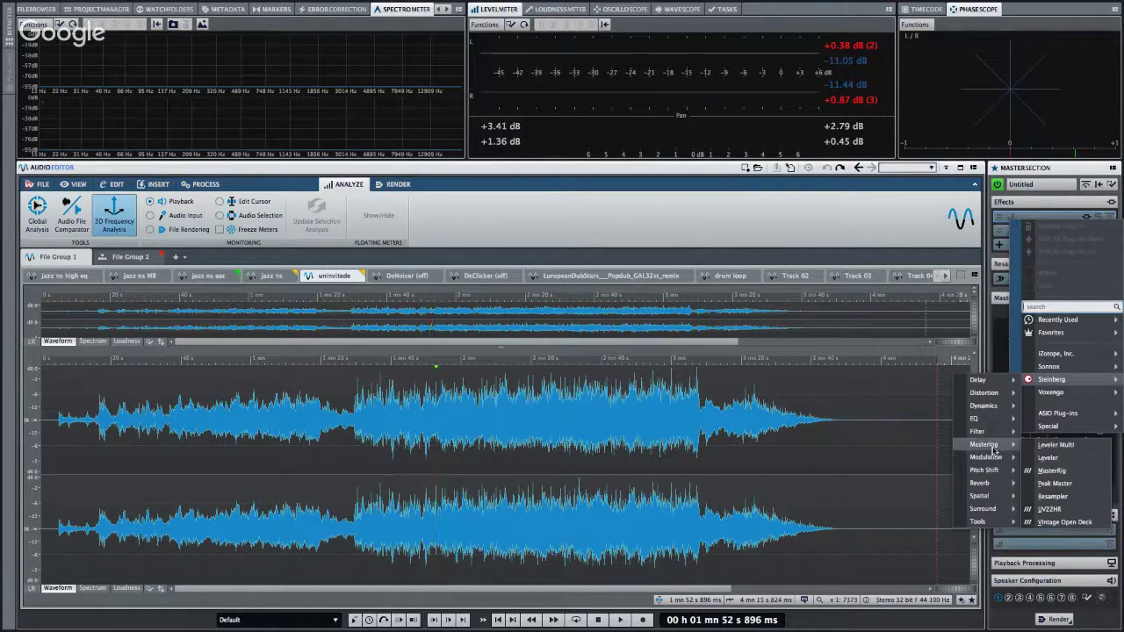
left_click(1053, 471)
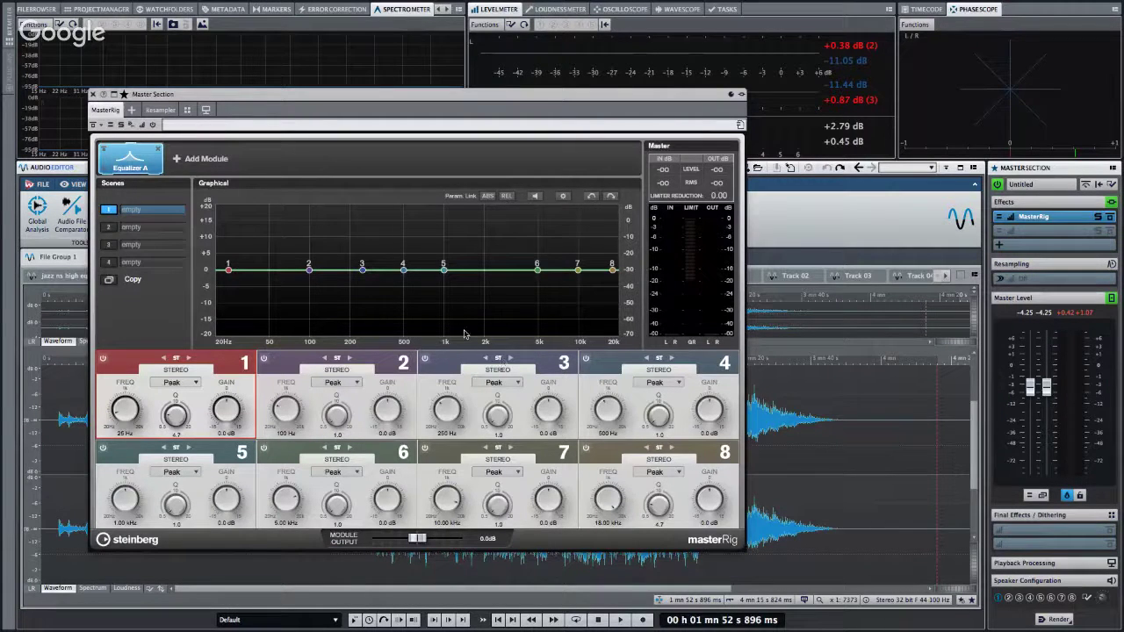
In MasterRig's equalizer, boost band 5 by about 6.2 dB at 1.40 kHz and band 2 by about 6.8 dB at 78 Hz, and move band 7 to 20 kHz.
left_click_drag(443, 269, 465, 252)
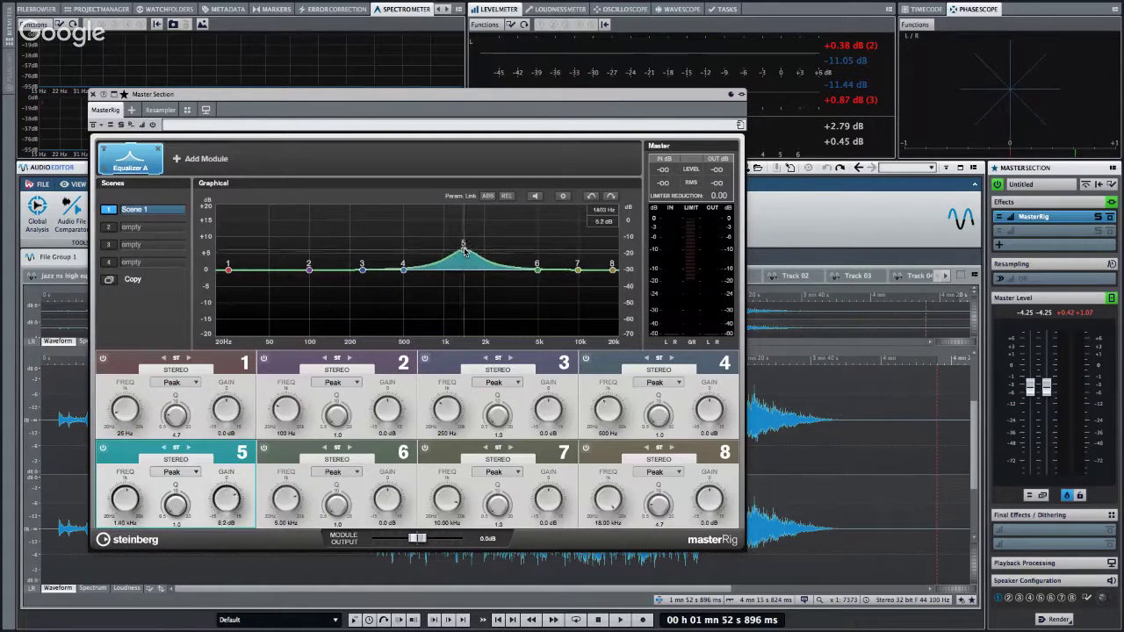
left_click_drag(309, 269, 295, 250)
left_click_drag(577, 269, 618, 270)
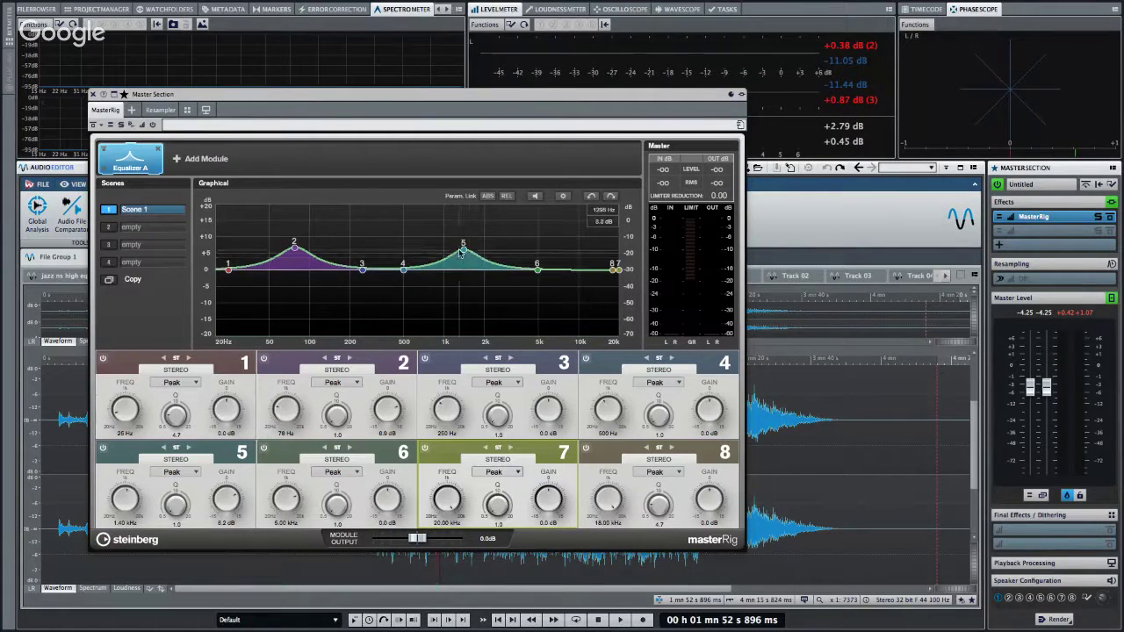
Check the plug-in options of the MasterRig slot, and close the MasterRig plug-in window.
left_click(998, 219)
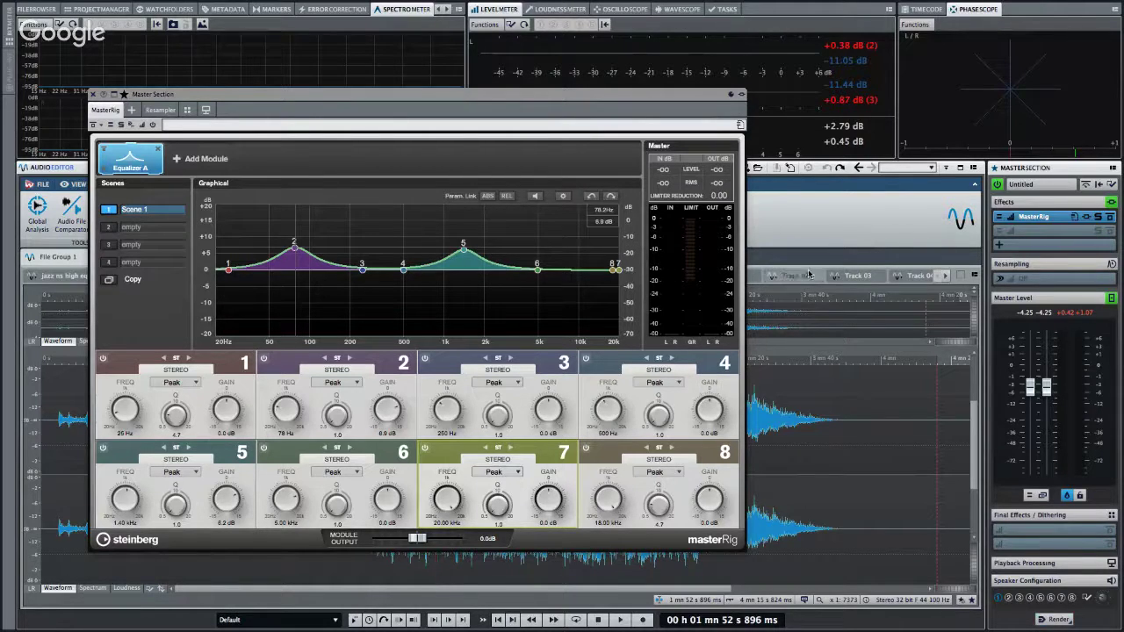
left_click(743, 95)
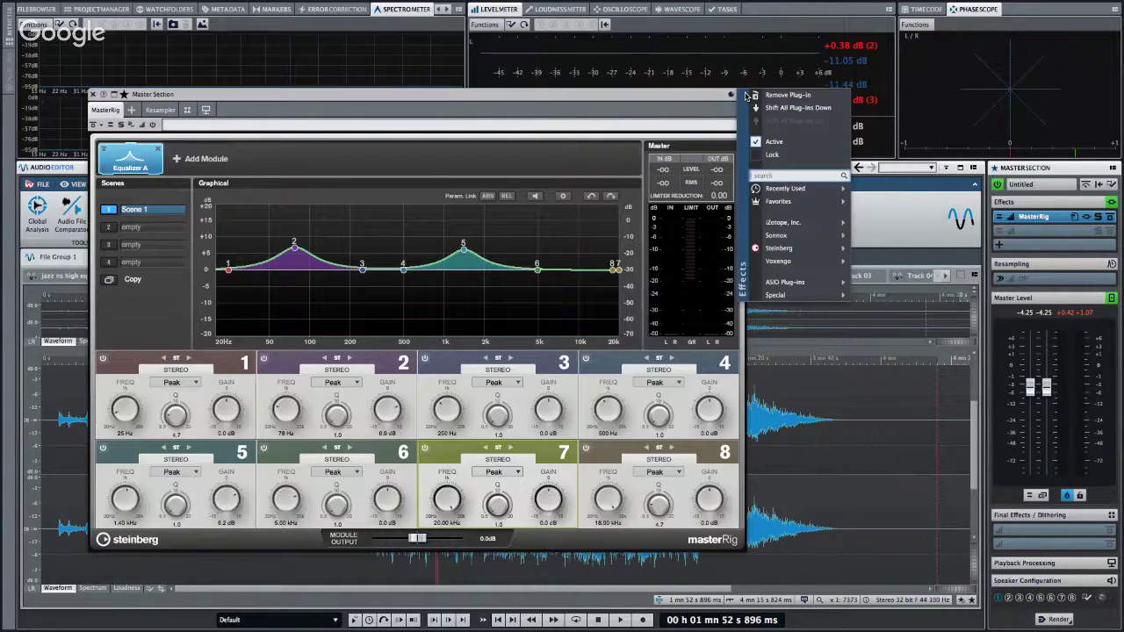
left_click(694, 99)
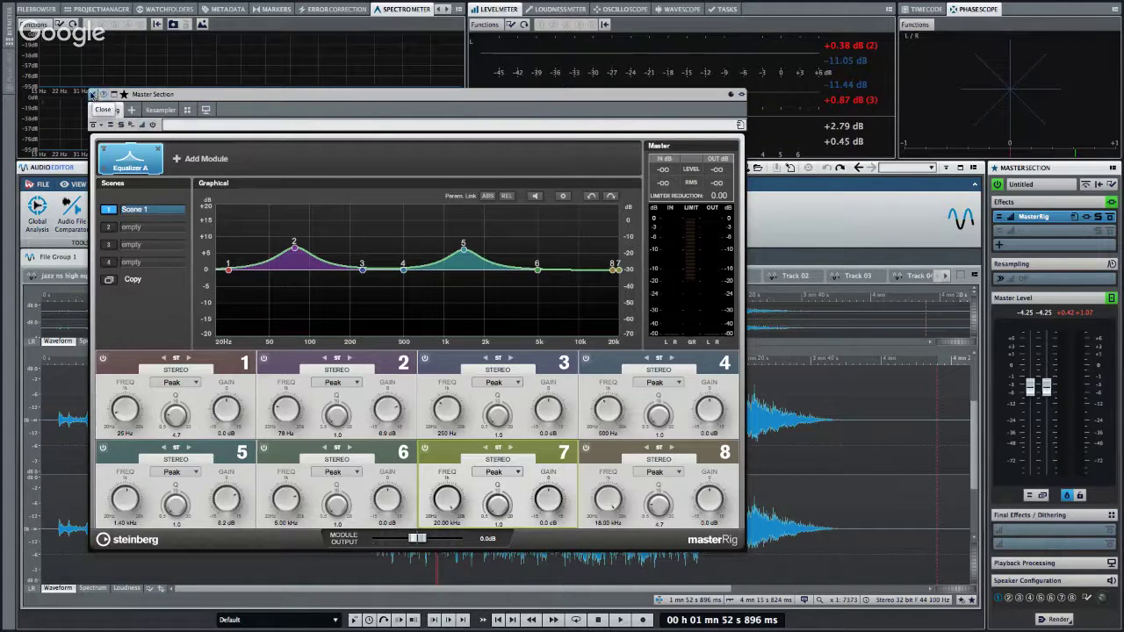
left_click(91, 94)
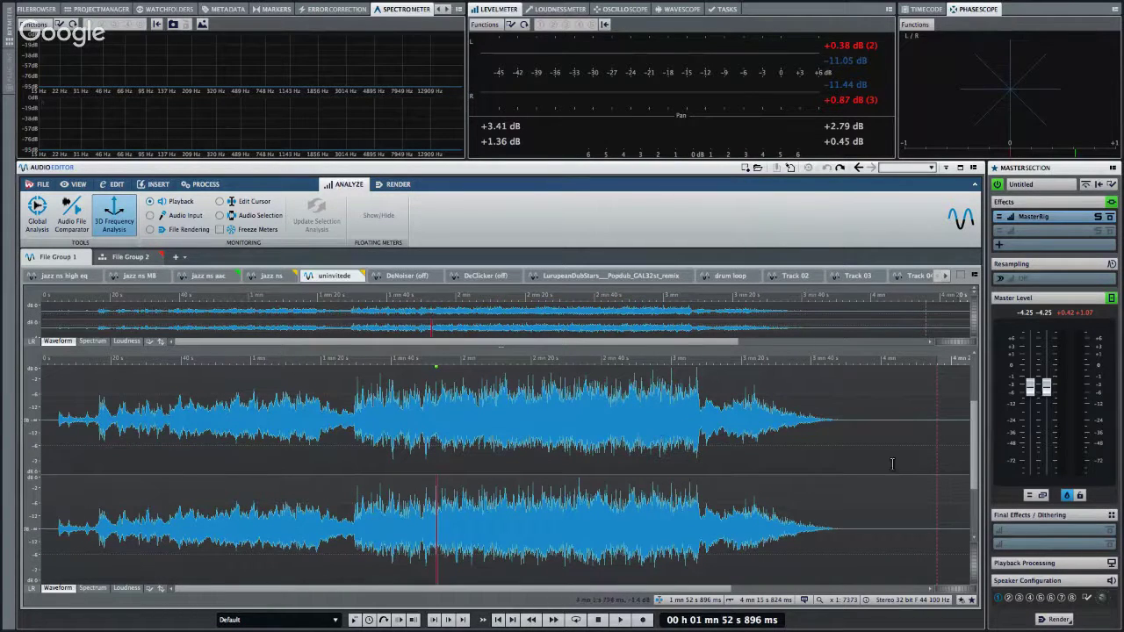
Insert Steinberg's Encoder Checker into the first Playback Processing slot and move its window clear of the start of the waveform.
left_click(1058, 530)
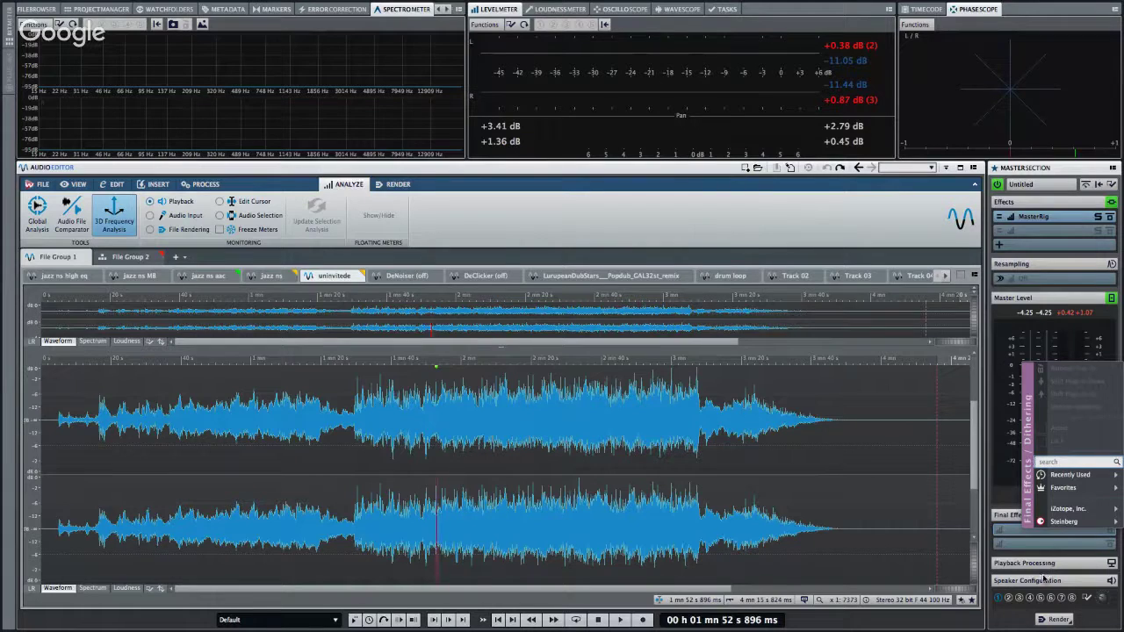
left_click(1048, 566)
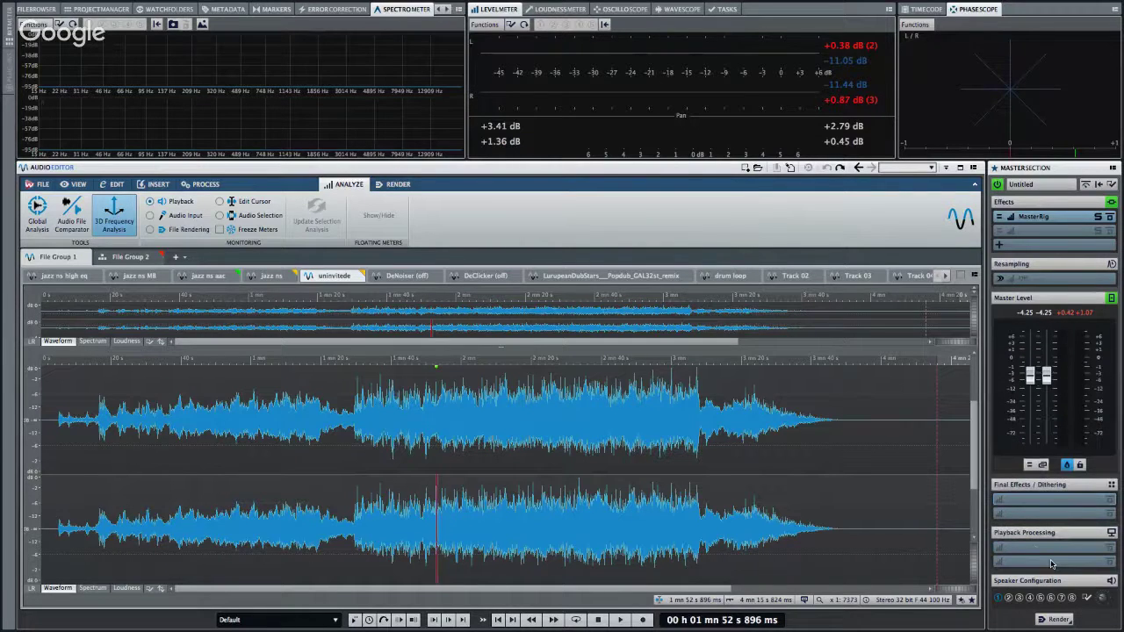
left_click(1037, 550)
mouse_move(1049, 539)
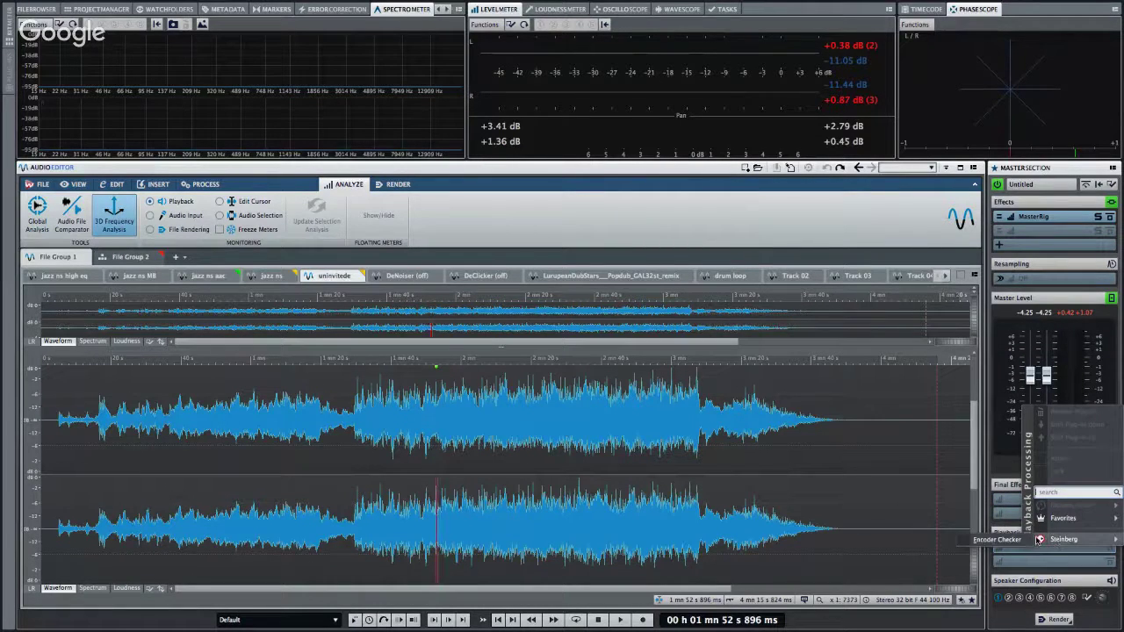
left_click(1003, 540)
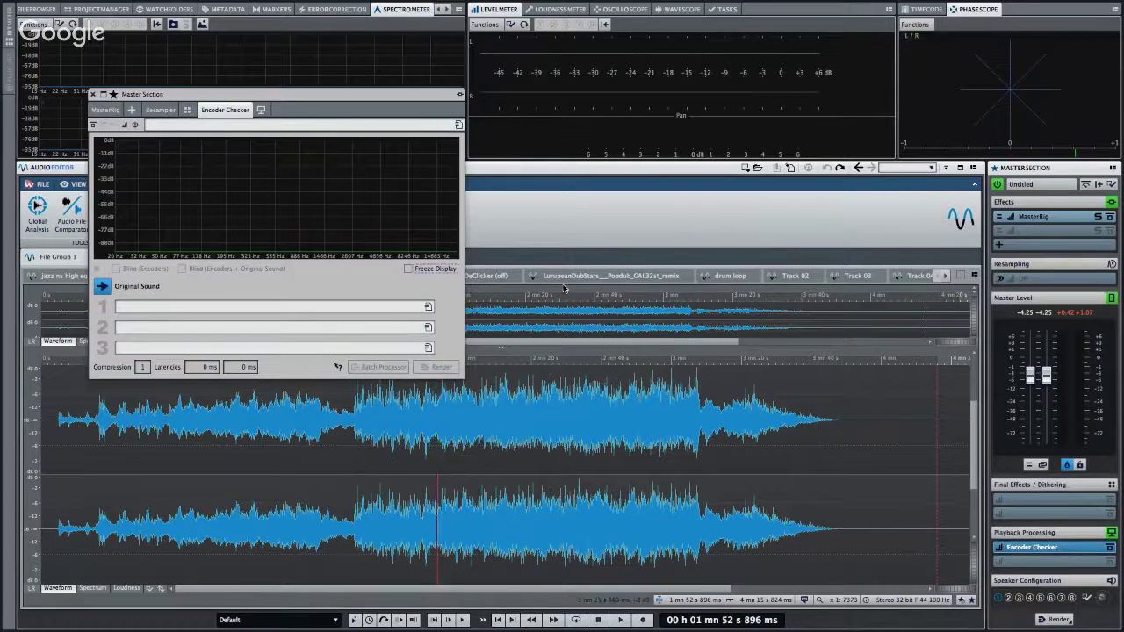
left_click_drag(338, 95, 699, 114)
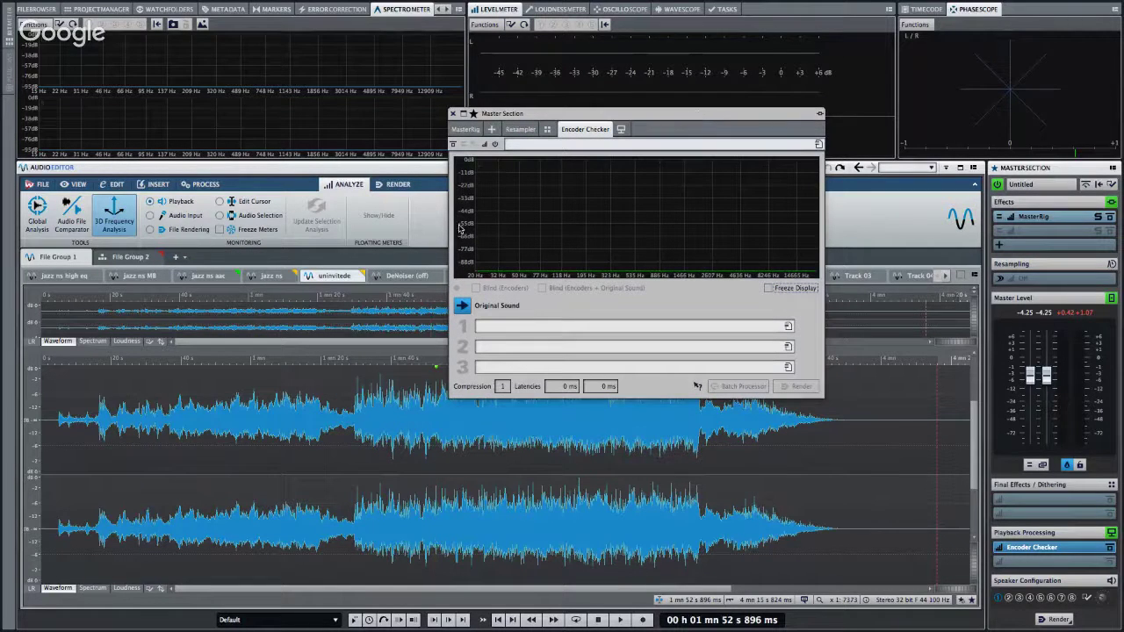
Set encoder 1 in the Encoder Checker to the AAC factory preset iTunes standard (AAC).
left_click(485, 329)
mouse_move(539, 385)
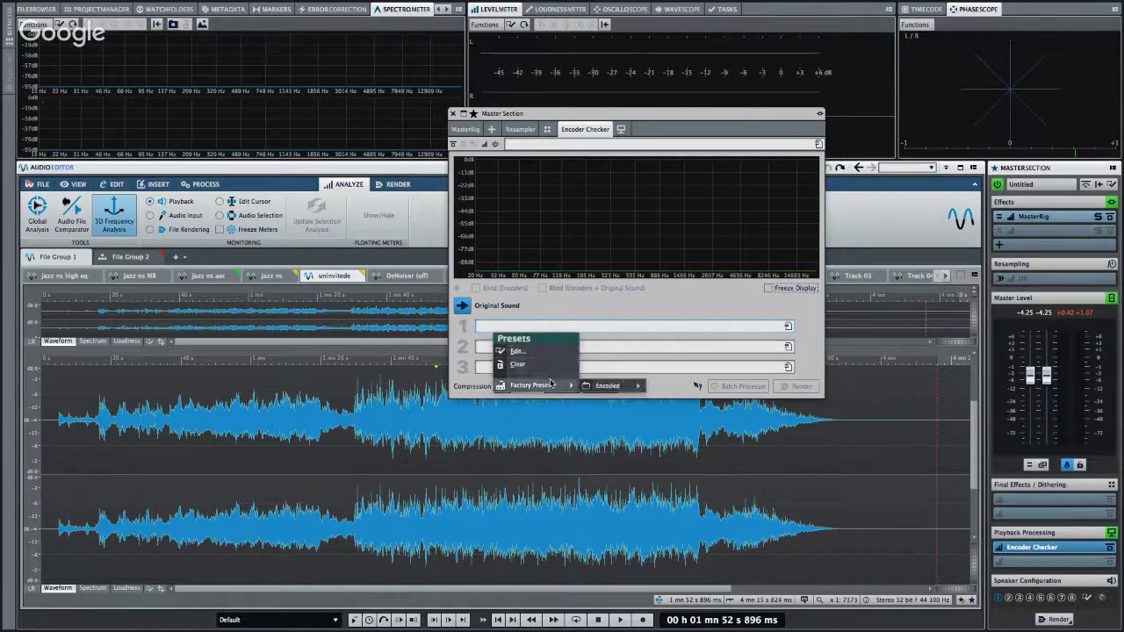
mouse_move(610, 391)
mouse_move(667, 387)
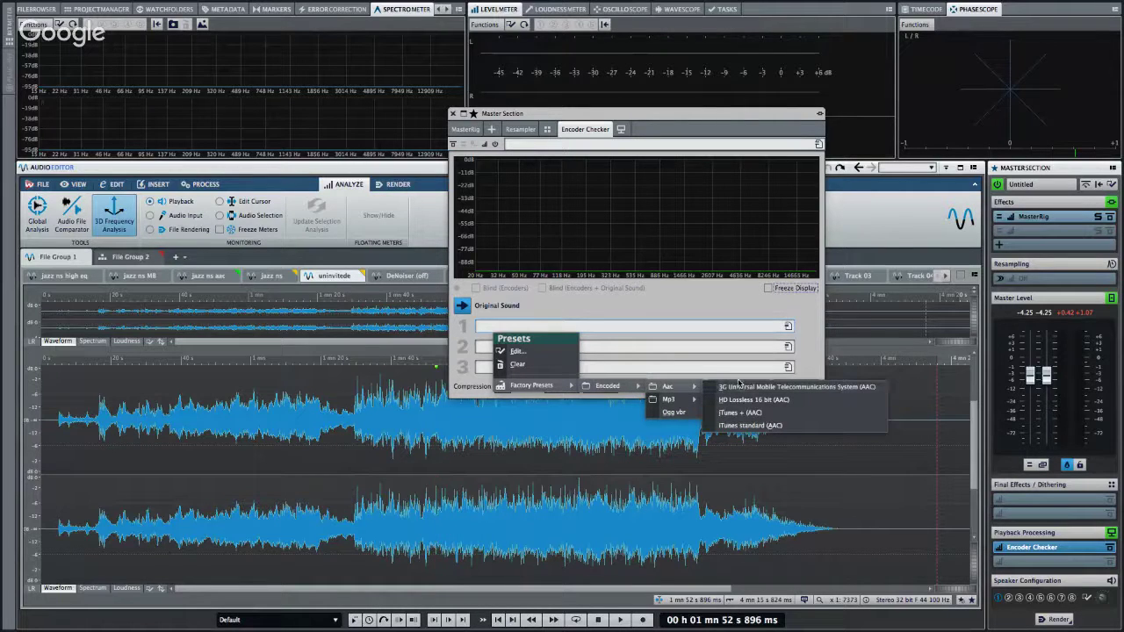
left_click(777, 427)
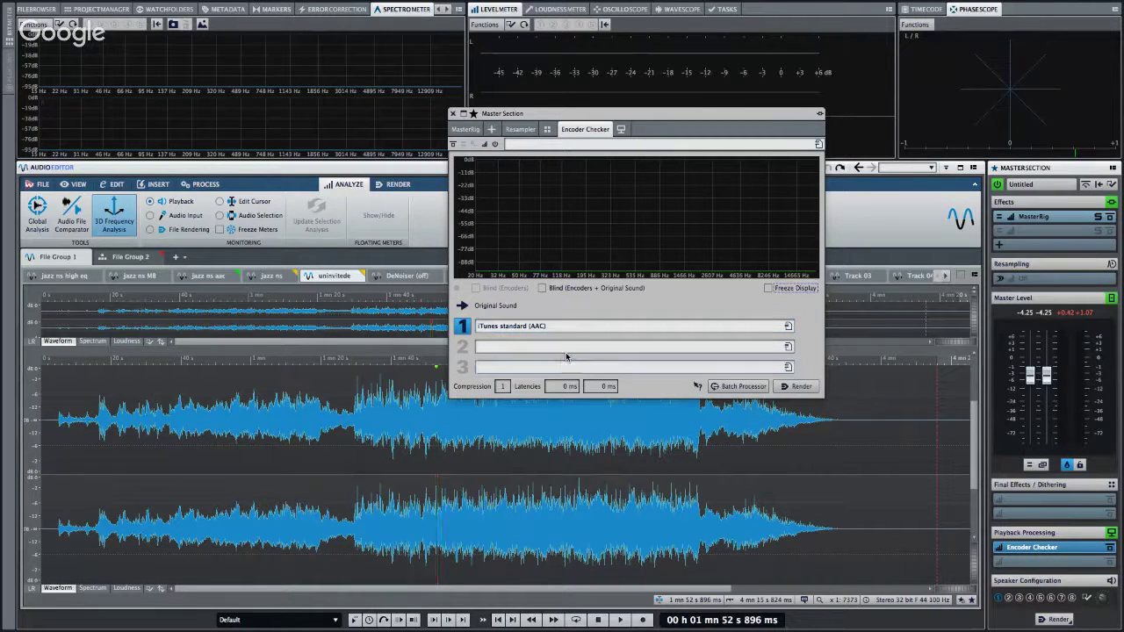
Set encoder 2 to the MP3 factory preset Mp3 FH 128k cbr.
left_click(571, 350)
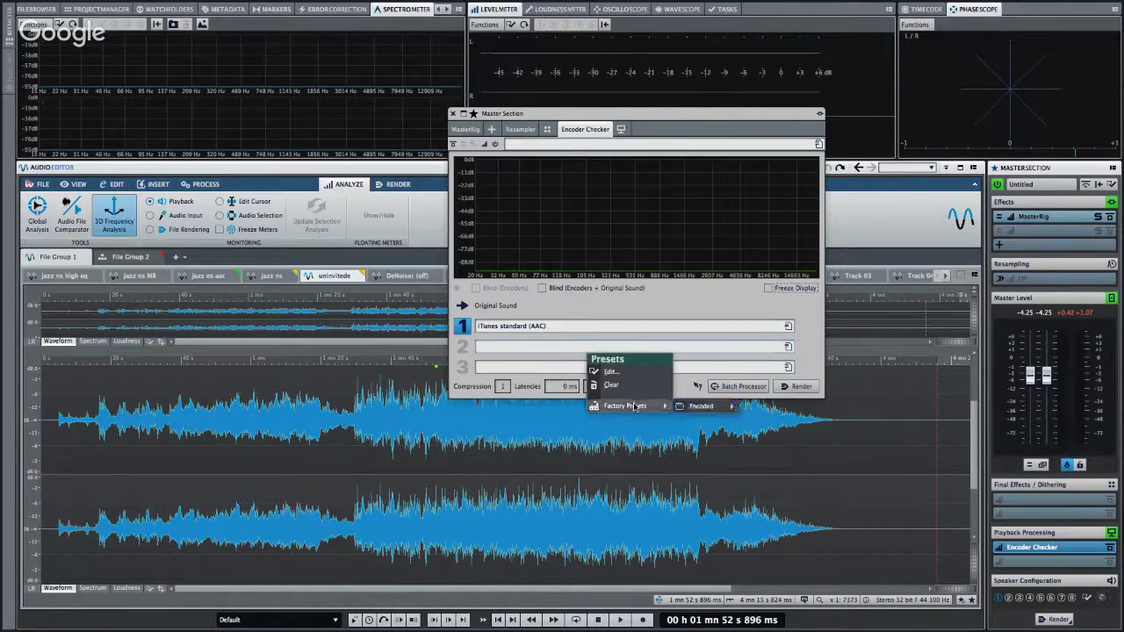
mouse_move(703, 407)
mouse_move(781, 419)
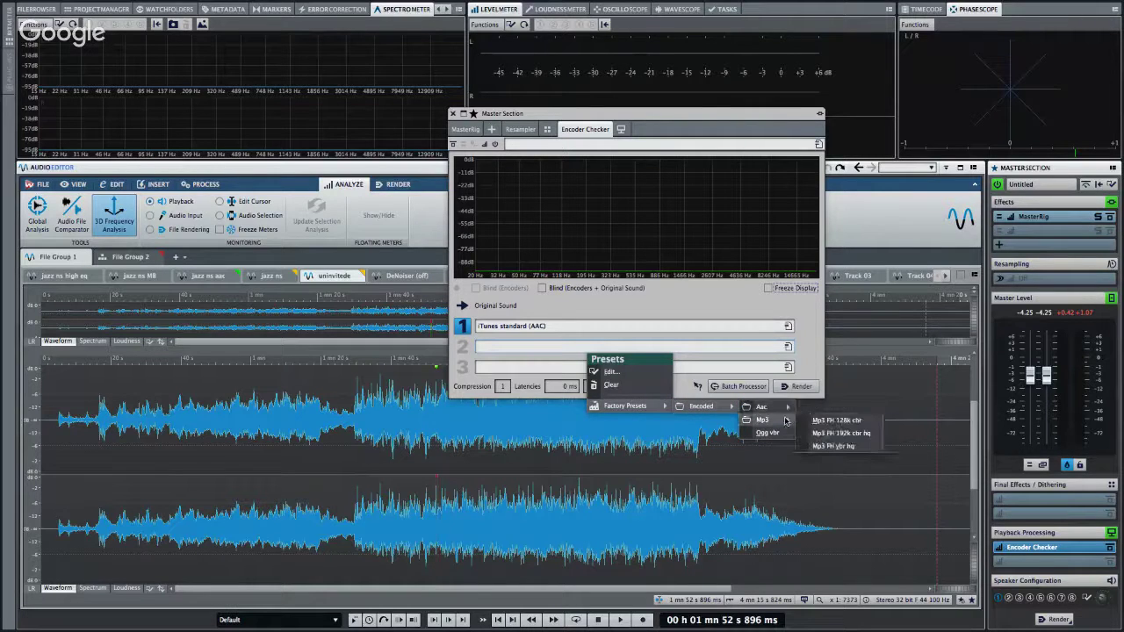
left_click(838, 421)
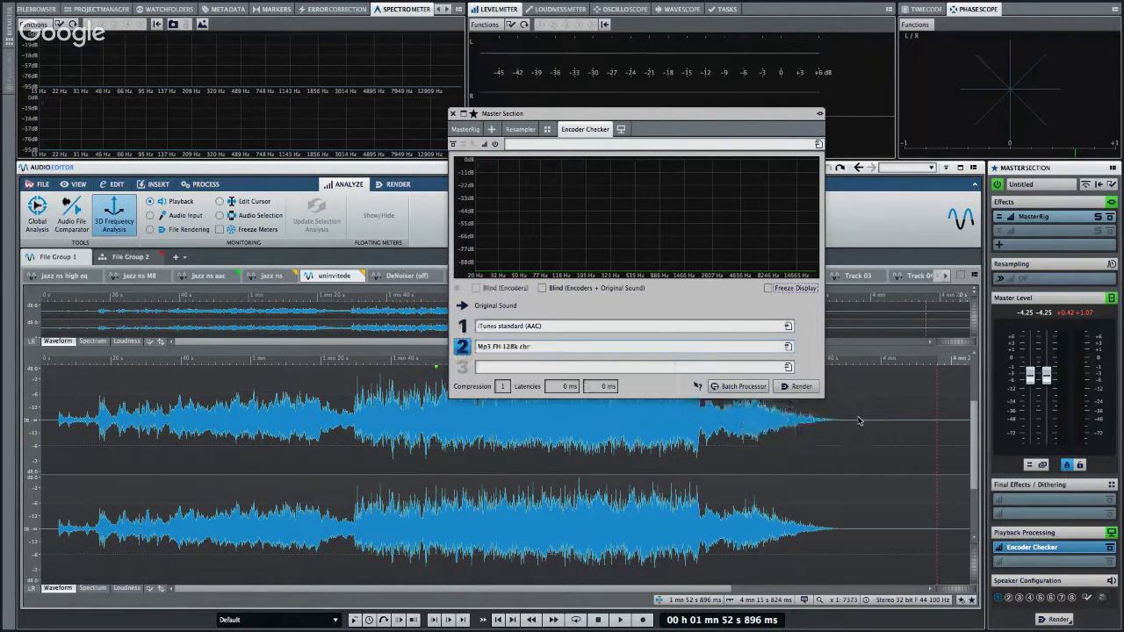
Set encoder 3 to the factory preset Ogg vbr.
left_click(630, 369)
mouse_move(703, 427)
mouse_move(777, 429)
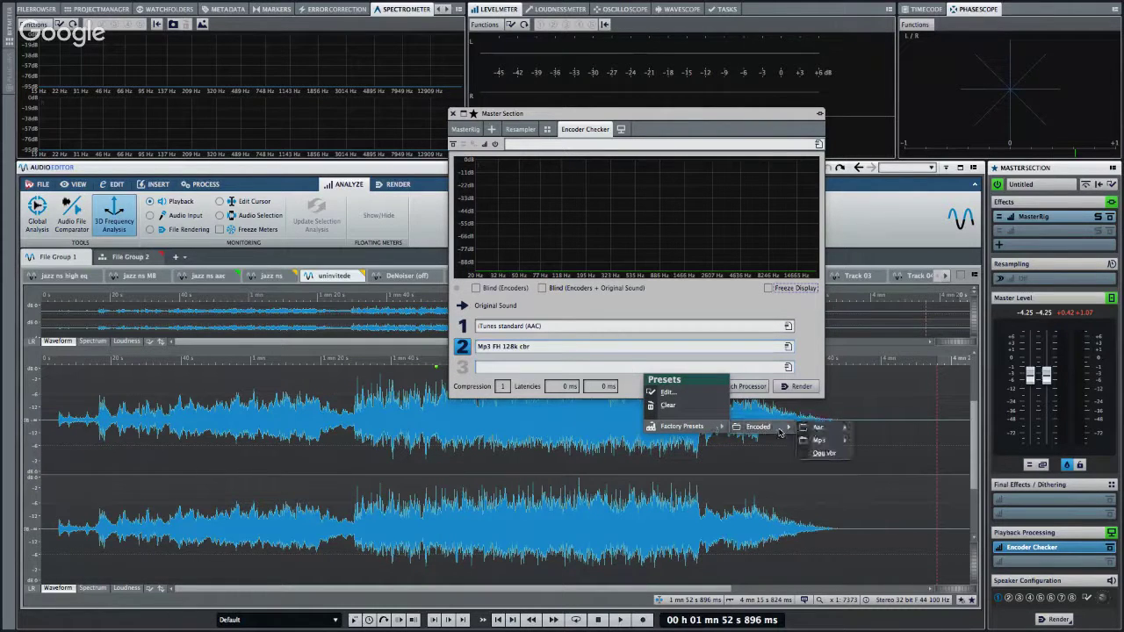
left_click(824, 453)
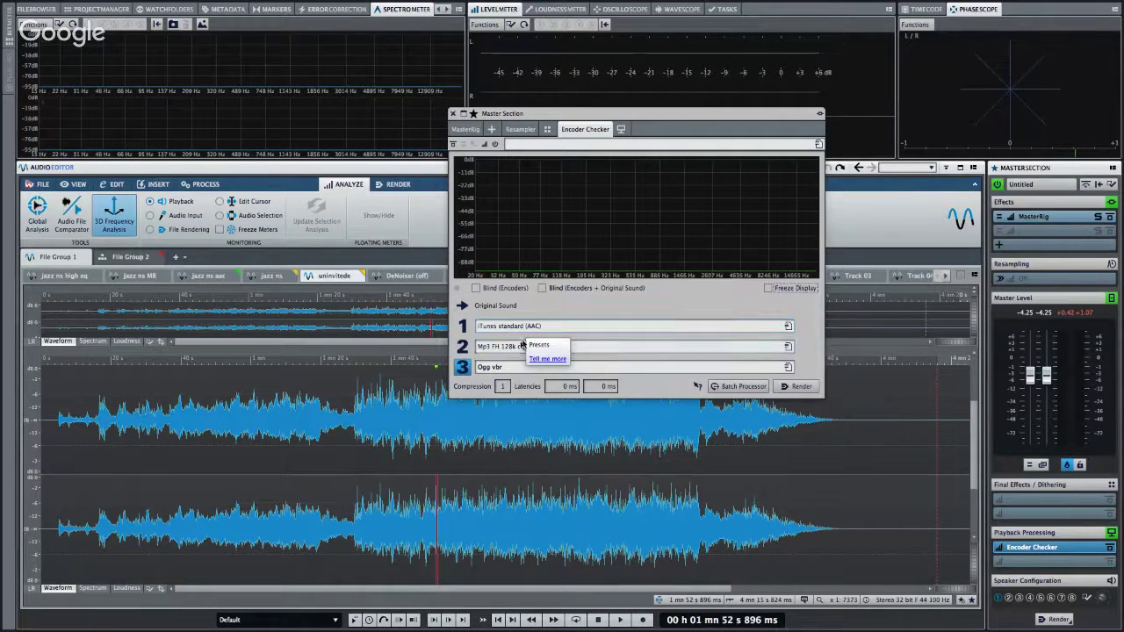
Play the uninvitede file from about 31 s and audition the AAC, MP3 and Ogg encoders in turn.
left_click(151, 434)
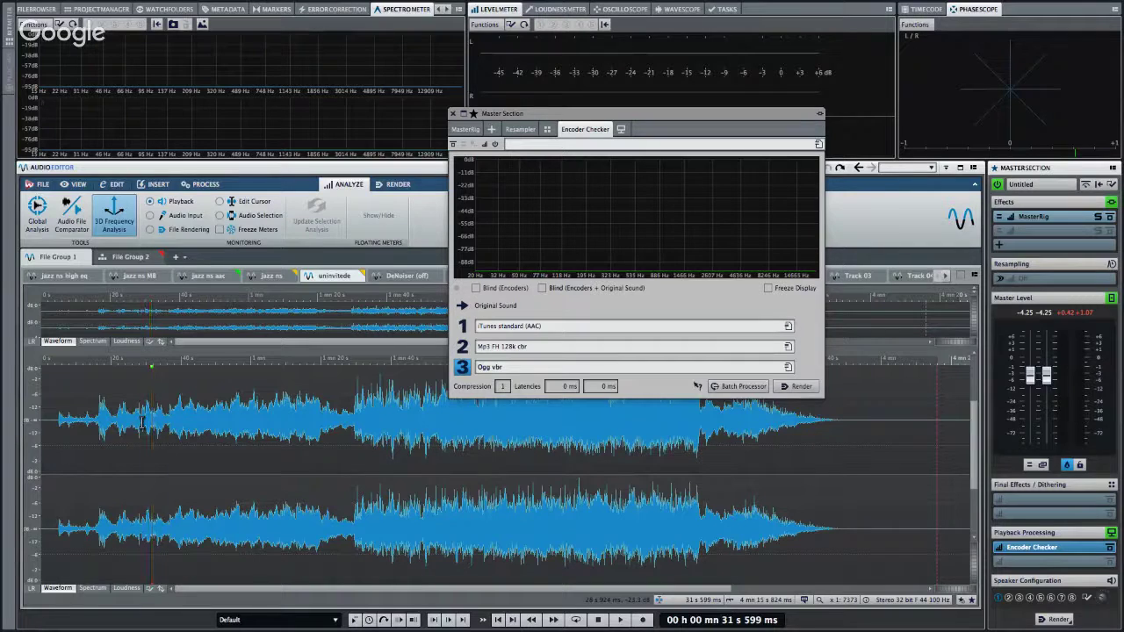
key("space")
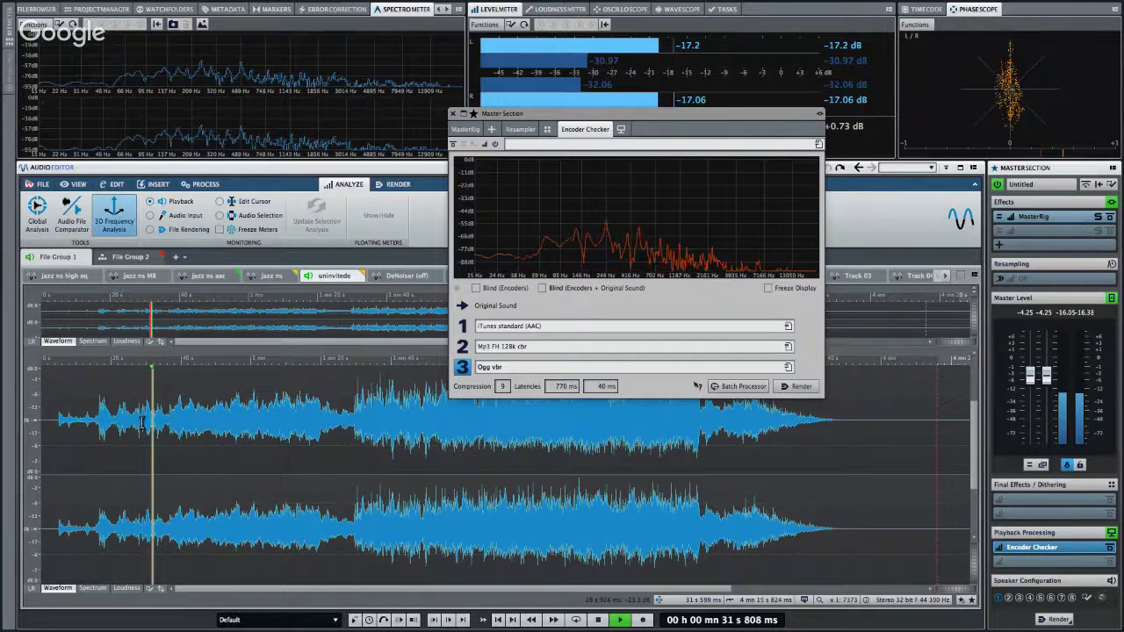
left_click(466, 328)
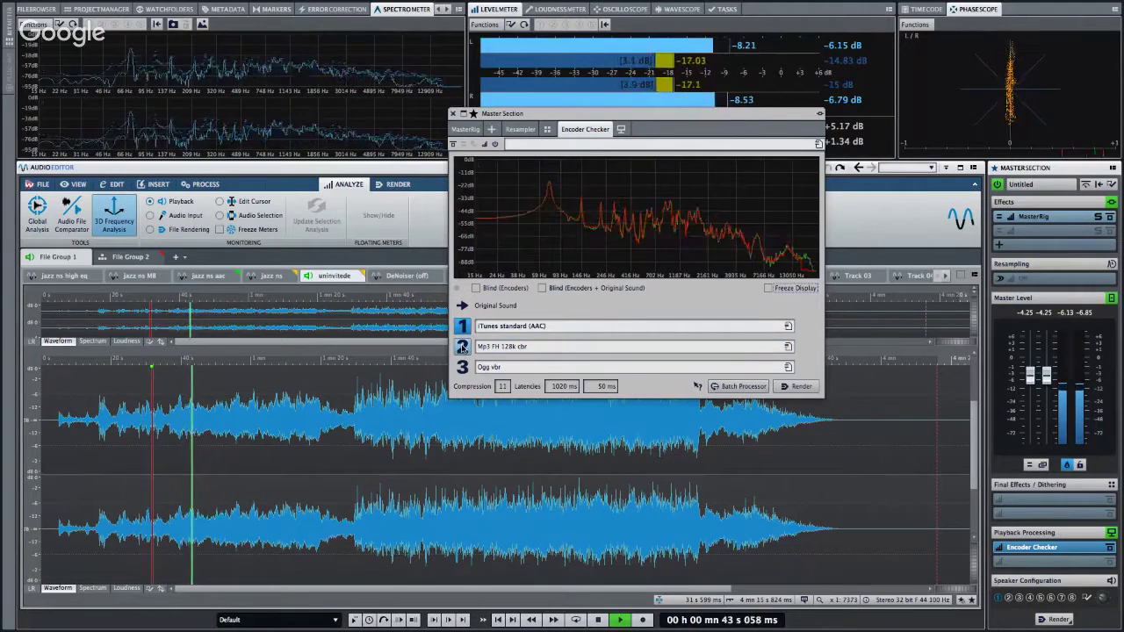
left_click(463, 347)
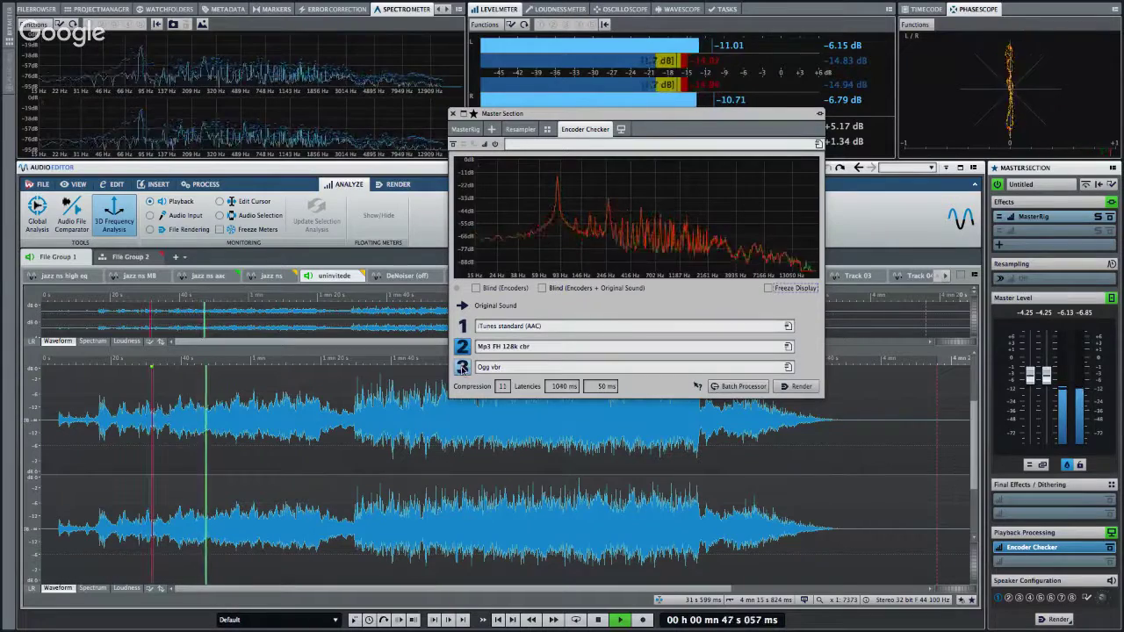
left_click(462, 367)
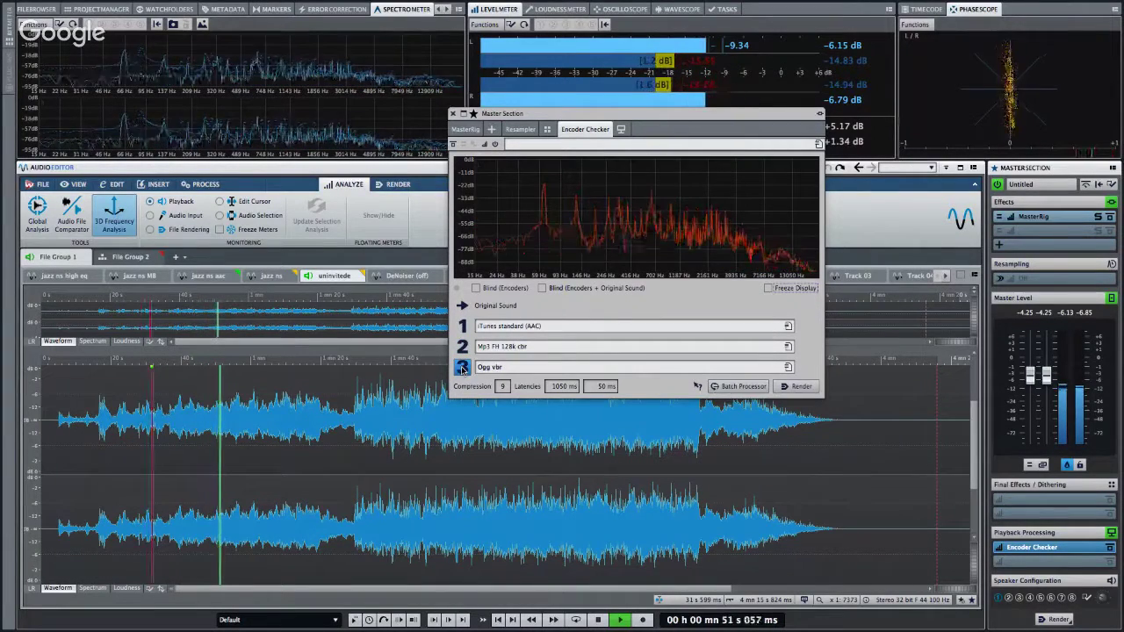
Compare the original sound with the encoded versions, finish on Original Sound, stop playback and close the Encoder Checker window.
left_click(462, 304)
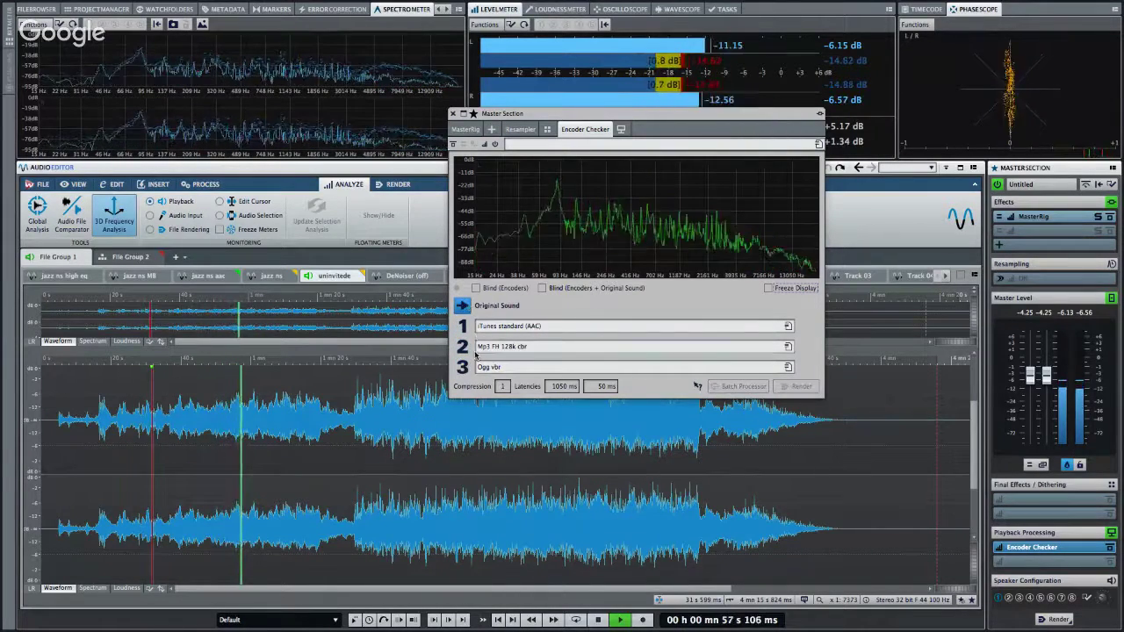
left_click(463, 347)
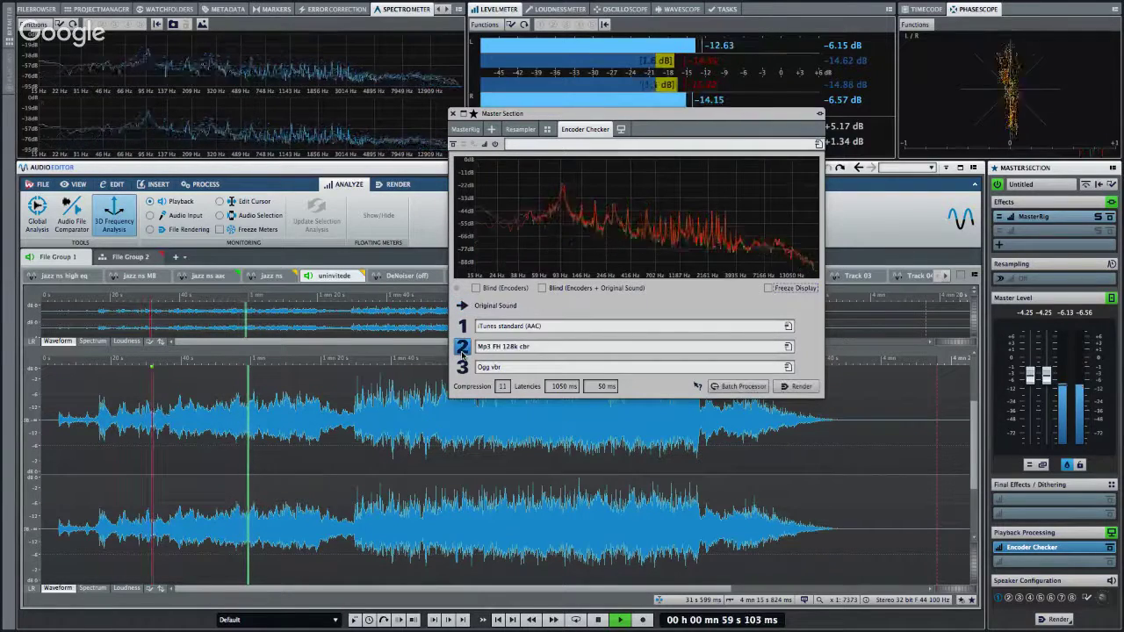
left_click(461, 304)
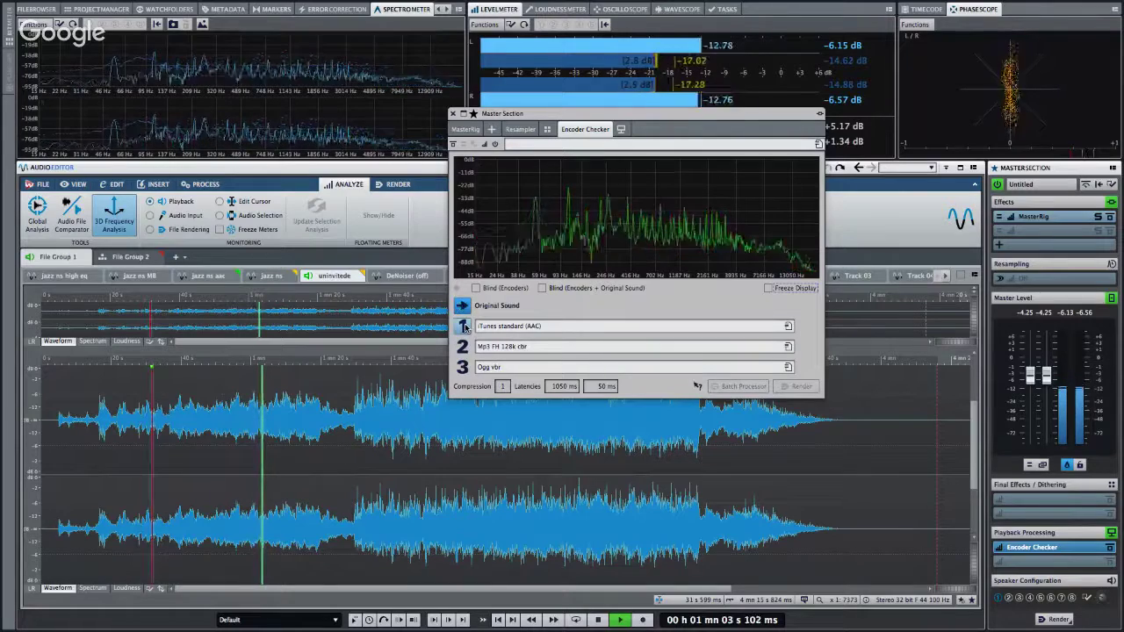
left_click(463, 326)
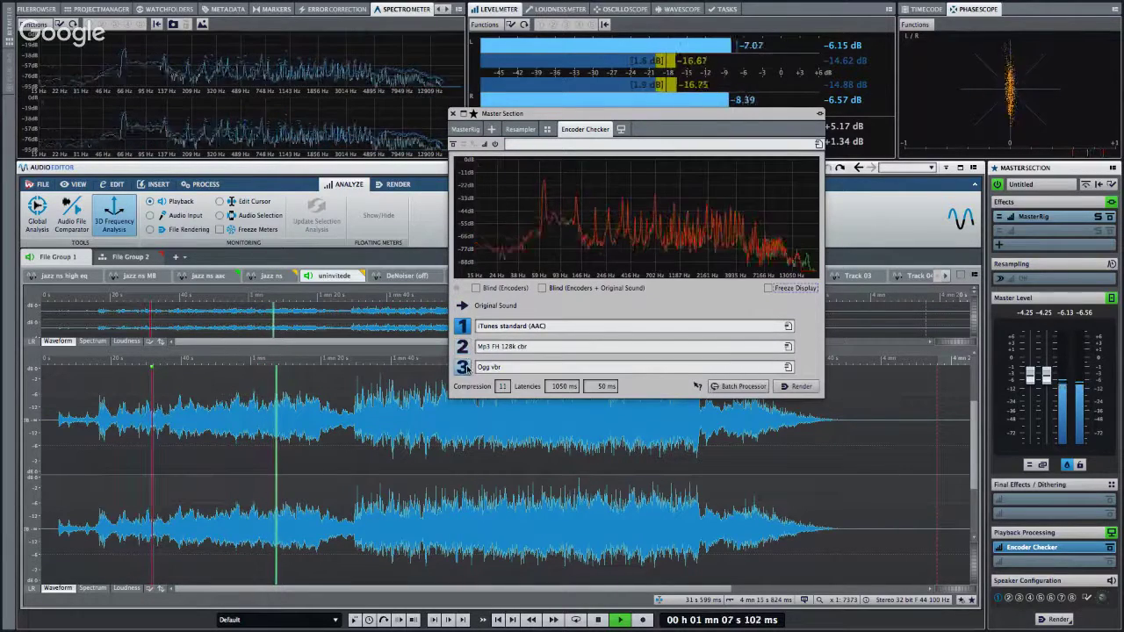
left_click(463, 367)
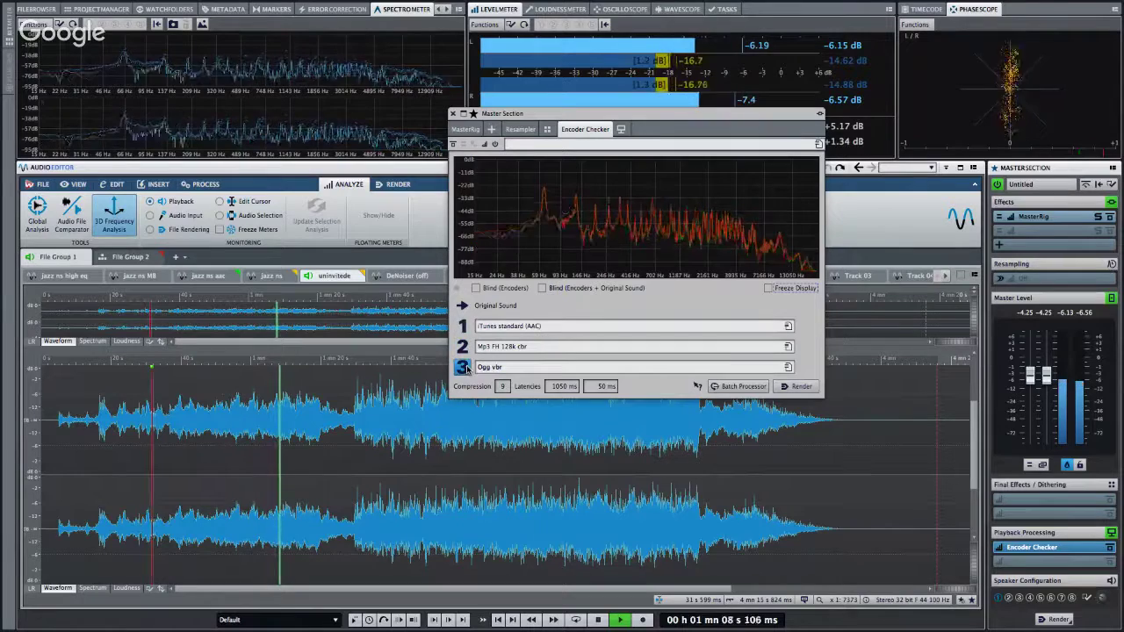
left_click(463, 305)
key("space")
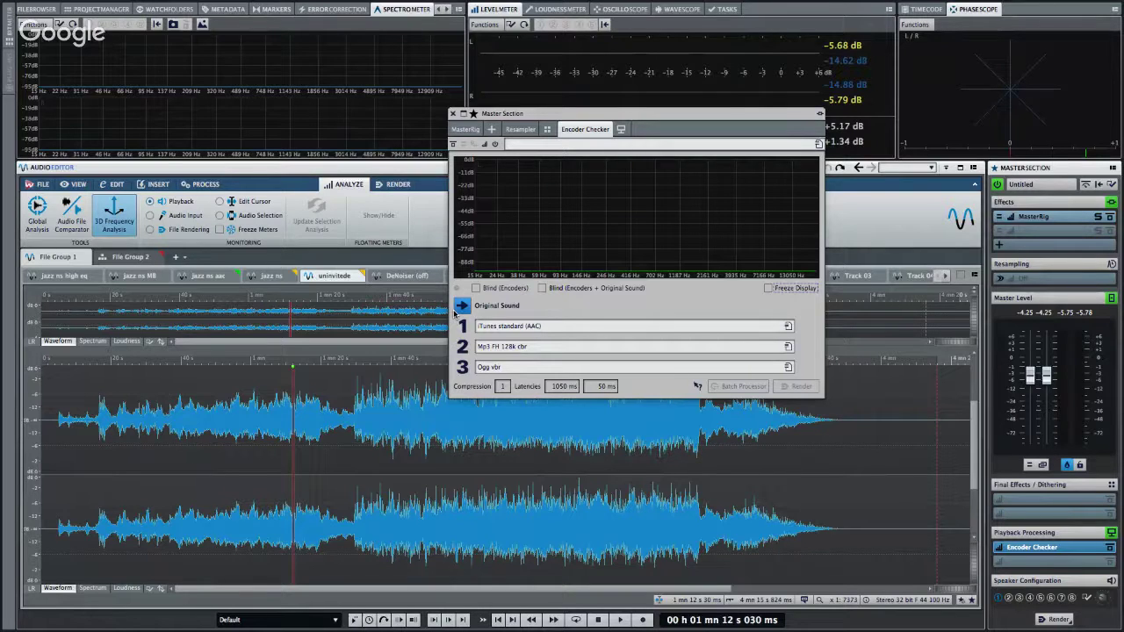
left_click(452, 114)
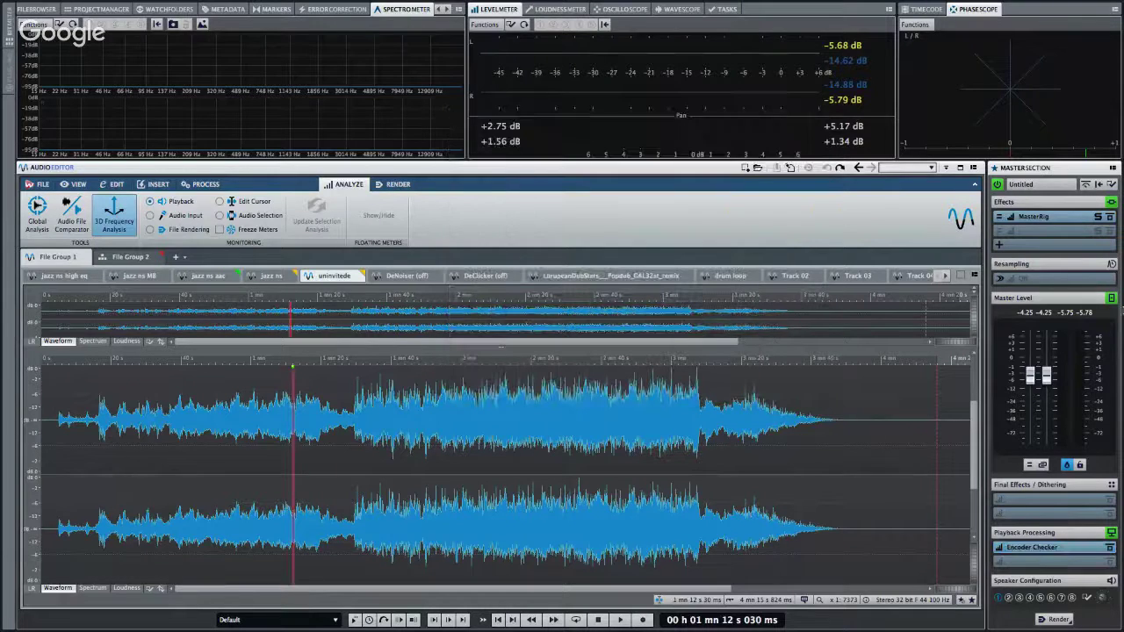
Reopen MasterRig from the effects slot and adjust equalizer band 2 to about 4.6 dB at about 68 Hz.
left_click(1036, 217)
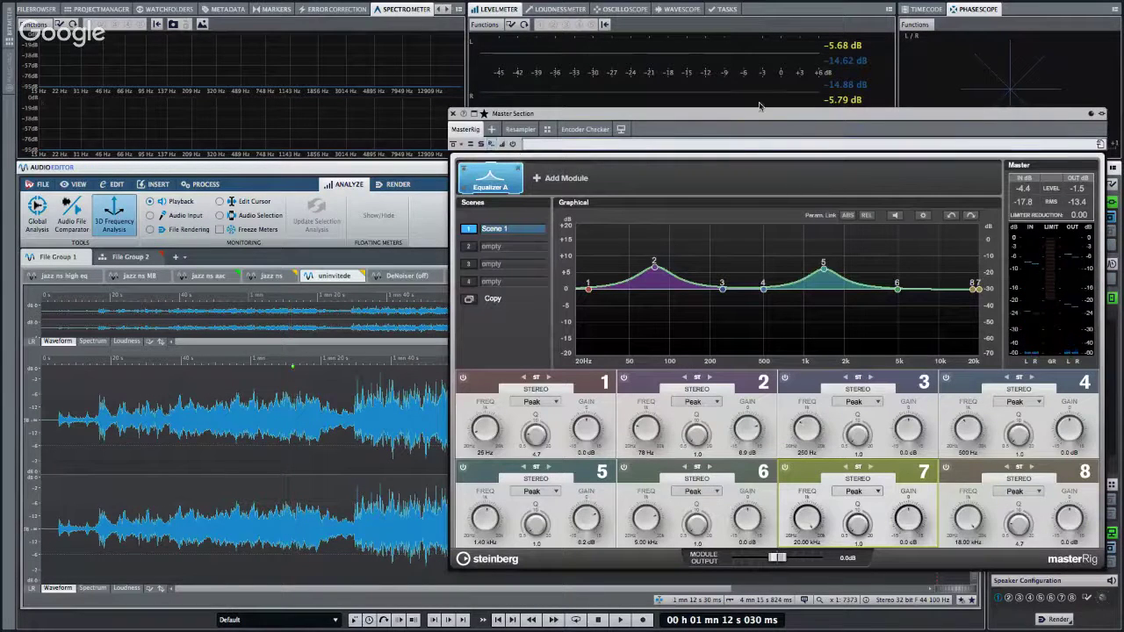
left_click_drag(764, 113, 573, 41)
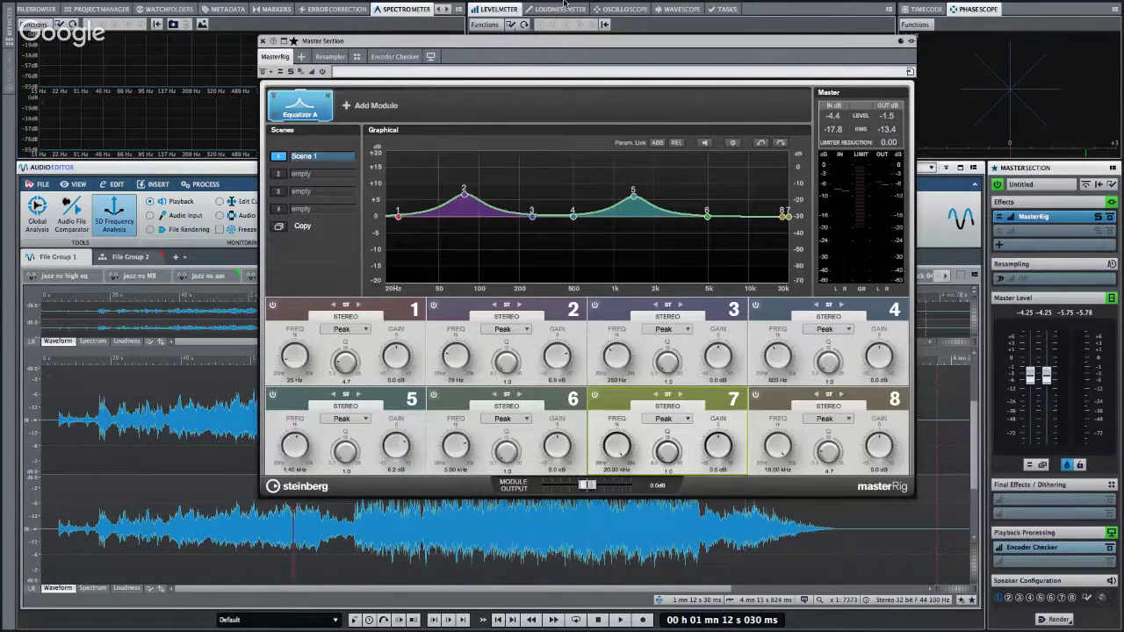
mouse_move(564, 5)
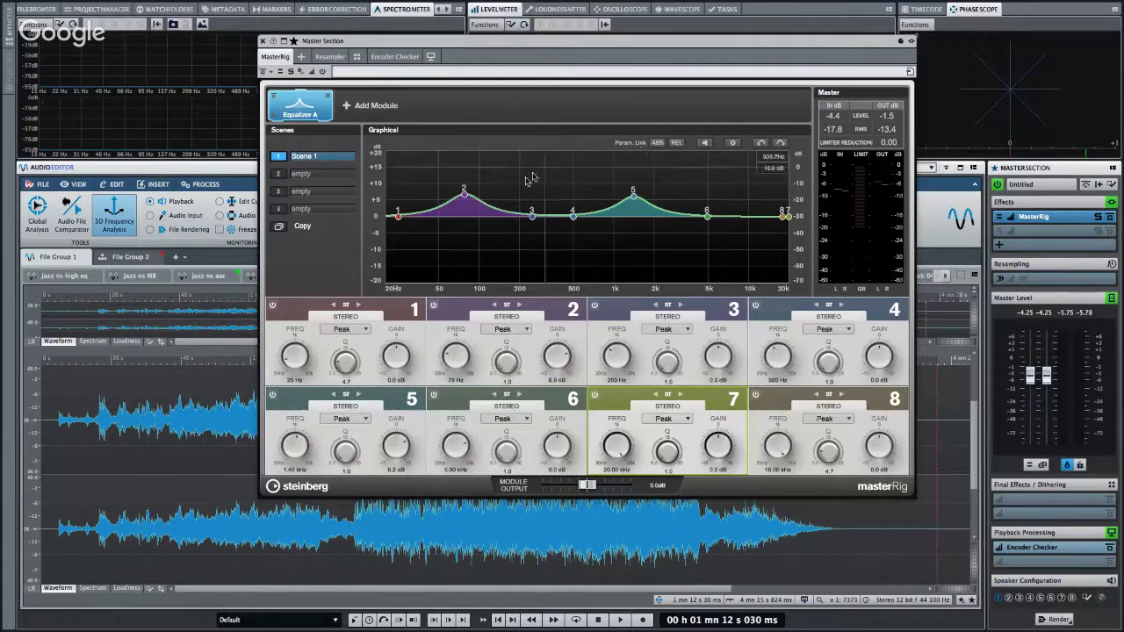
left_click_drag(465, 198, 455, 203)
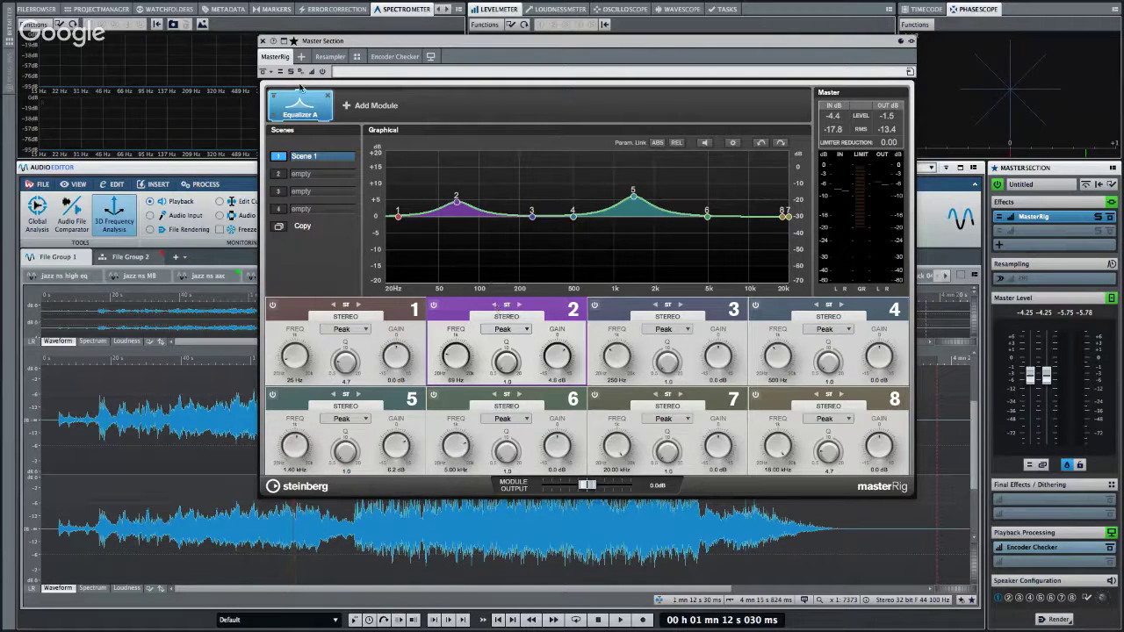
Add an Equalizer B module to MasterRig and switch between both equalizers, ending on Equalizer A.
left_click(361, 106)
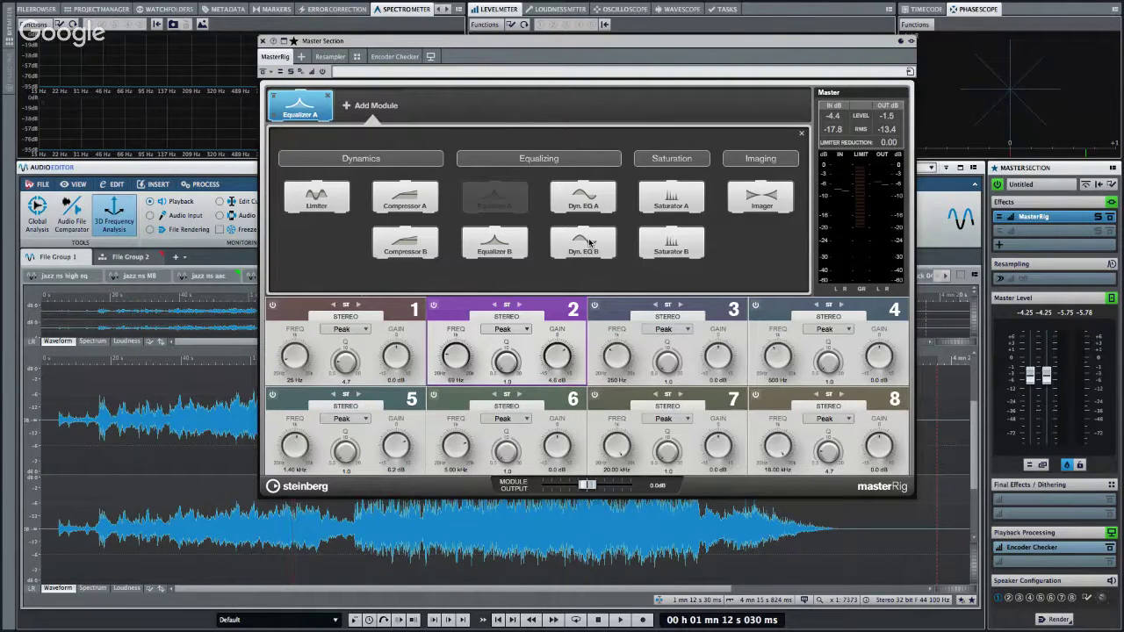
left_click(495, 243)
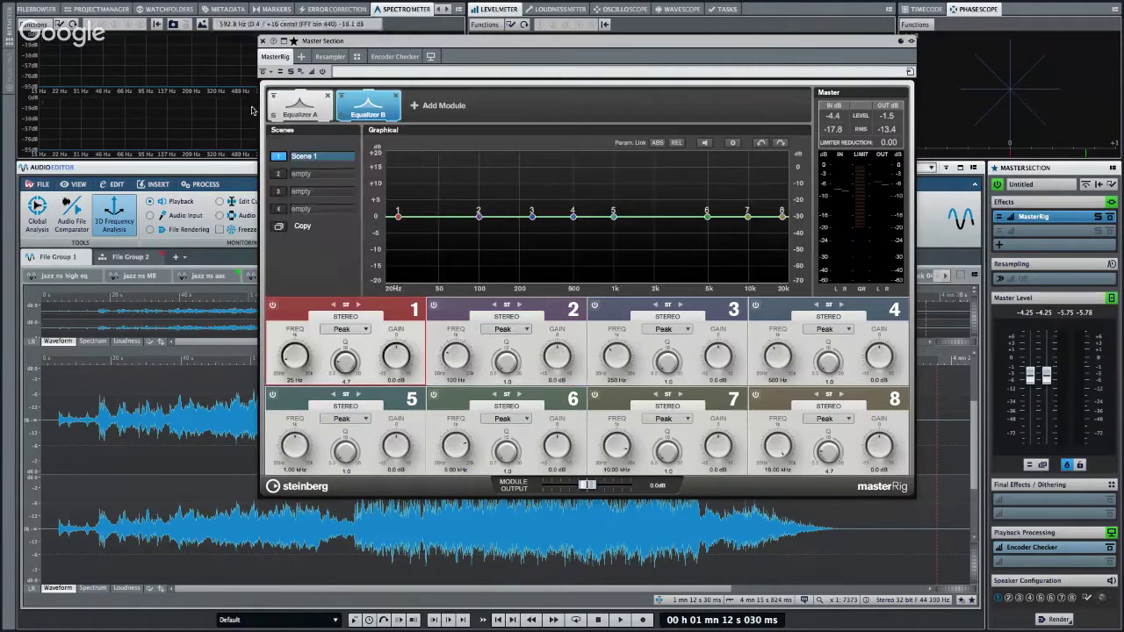
left_click(299, 113)
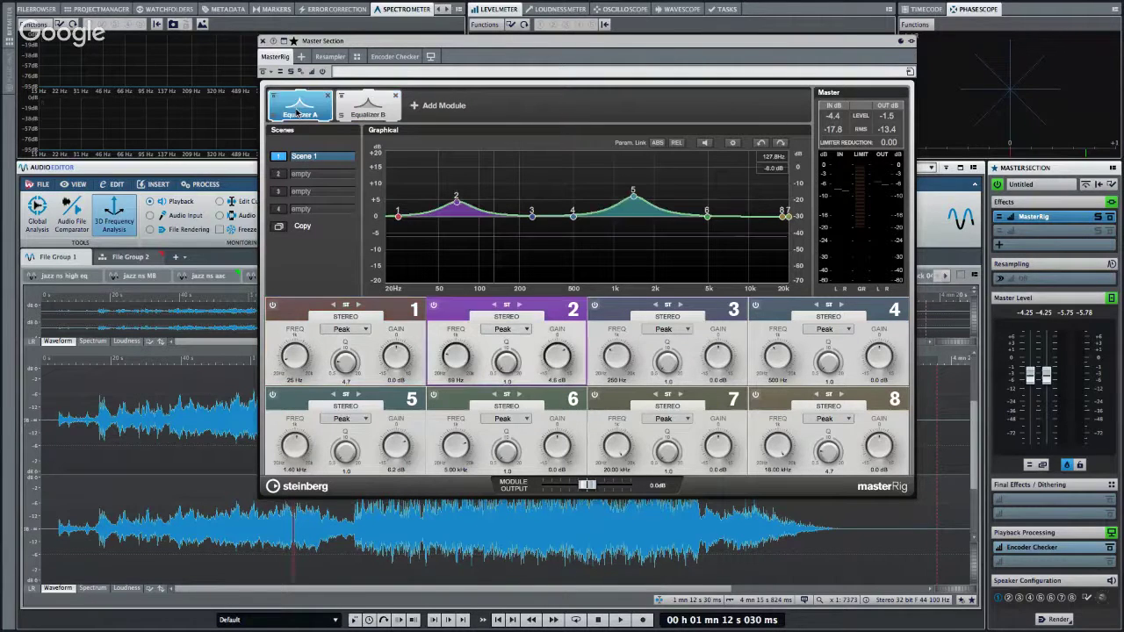
left_click(368, 107)
left_click(294, 99)
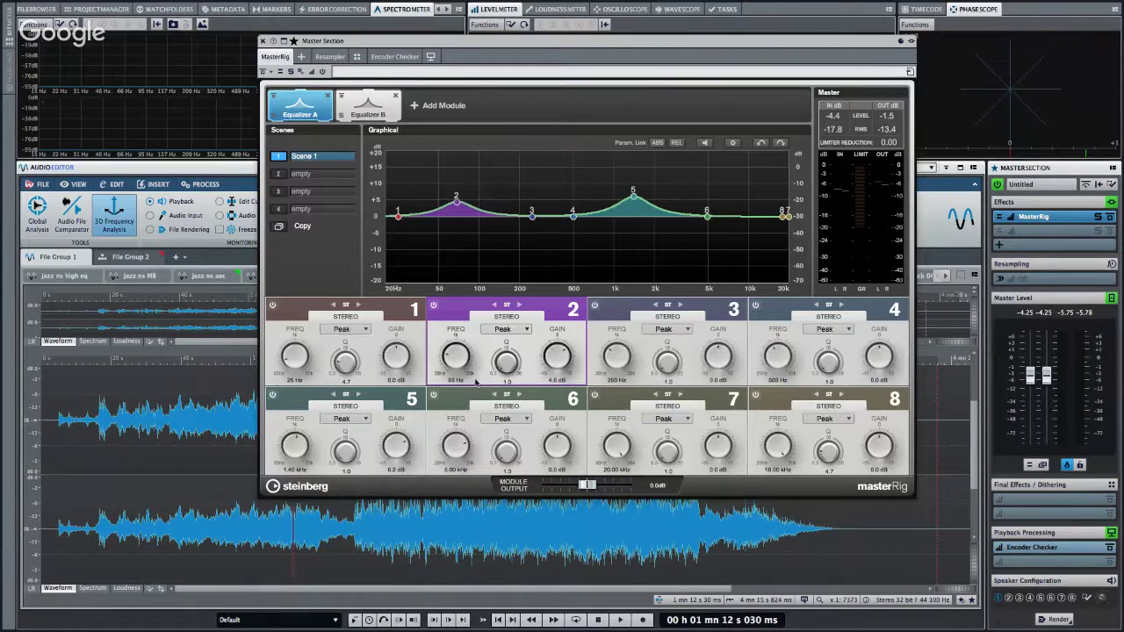
Try the Notch filter type on band 1 of Equalizer A, ending on Low Shelf.
left_click(352, 329)
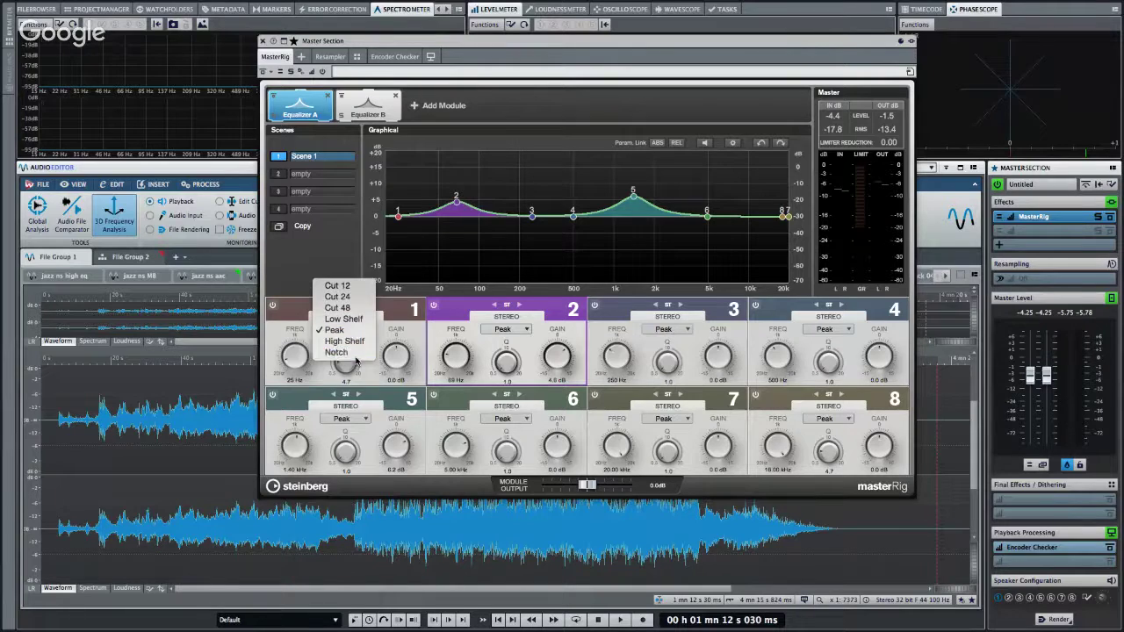
left_click(355, 353)
left_click(350, 329)
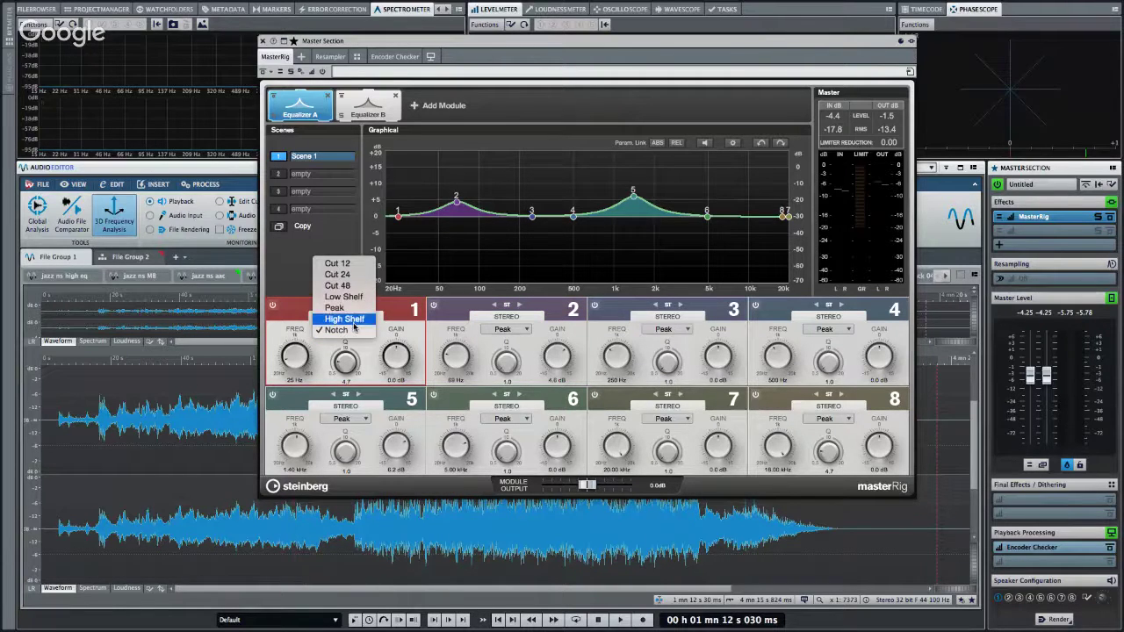
left_click(344, 296)
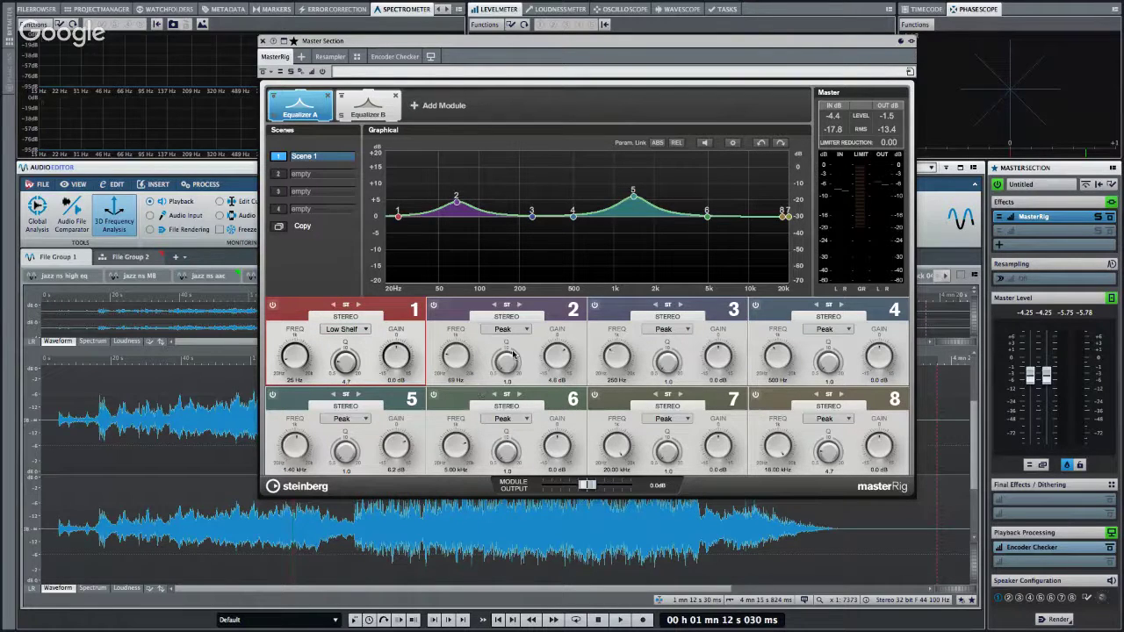
Switch equalizer band 2 to mid/side, placing side at about -6.9 dB and 58 Hz and mid at about 6.4 dB and 175 Hz.
left_click(521, 305)
left_click_drag(454, 202, 448, 241)
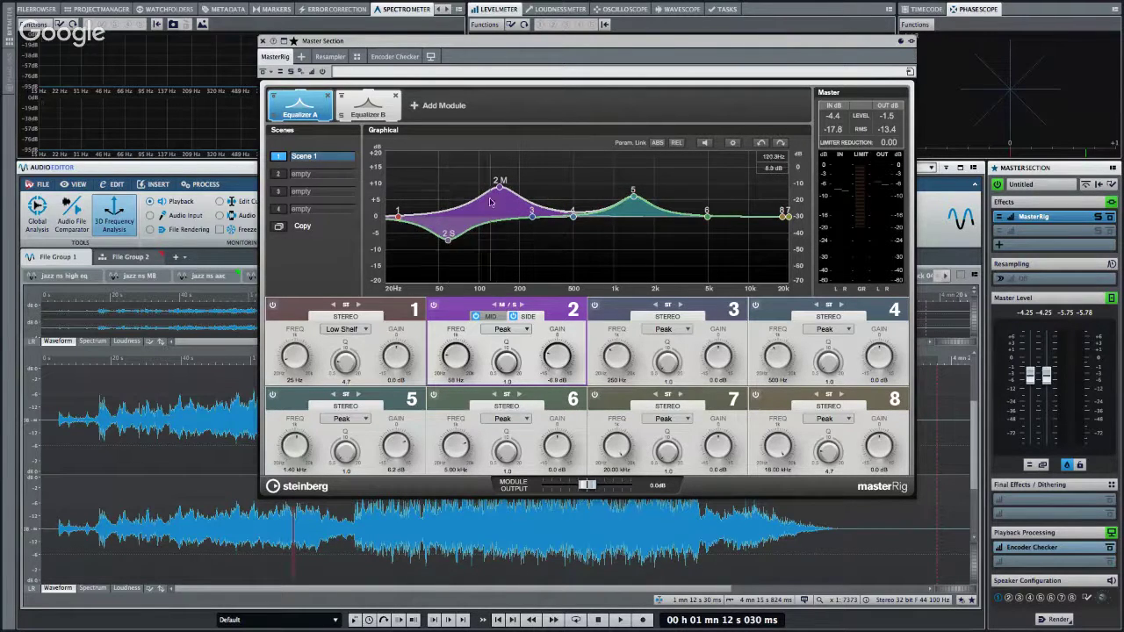
mouse_move(499, 187)
left_mouse_down()
mouse_move(502, 204)
mouse_move(514, 199)
left_mouse_up()
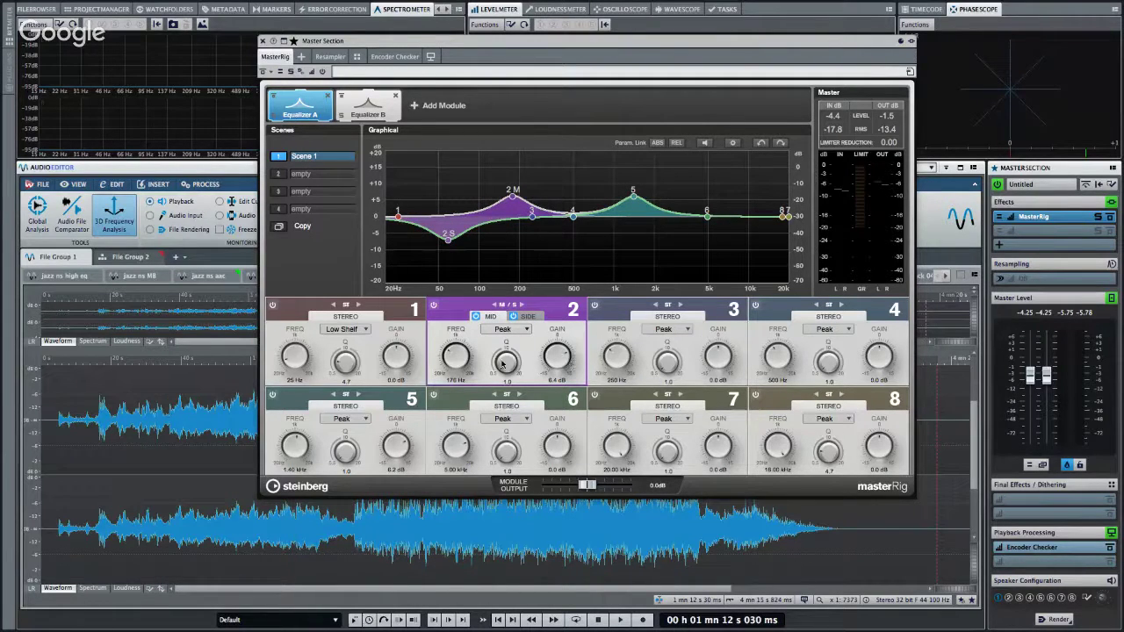
Narrow band 2's mid curve to a Q of about 10 at 222 Hz and widen its side curve to a Q of about 0.5.
left_click_drag(451, 358, 506, 351)
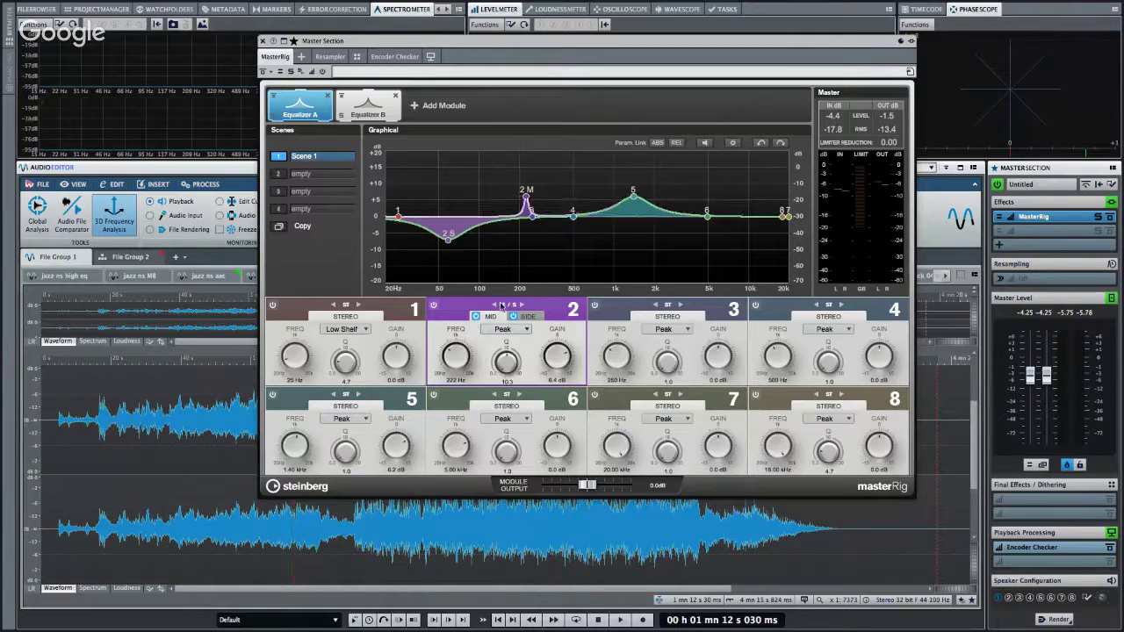
left_click(527, 316)
left_click_drag(503, 367, 504, 383)
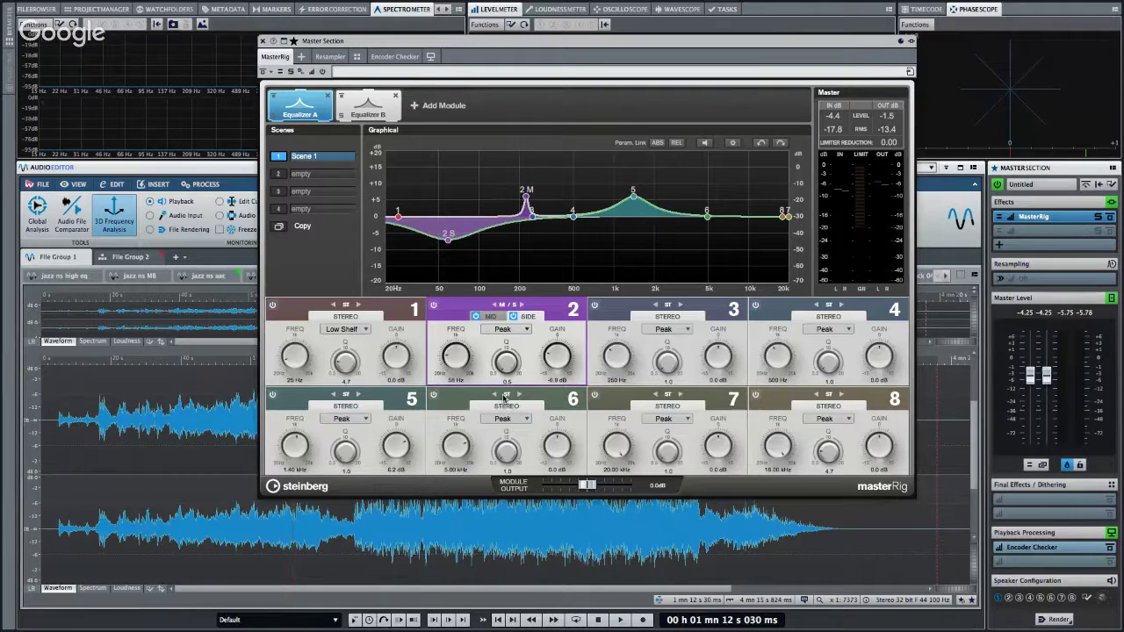
Set the channel modes of equalizer bands 2 and 4 to left/right and band 3 to mid/side.
left_click(494, 305)
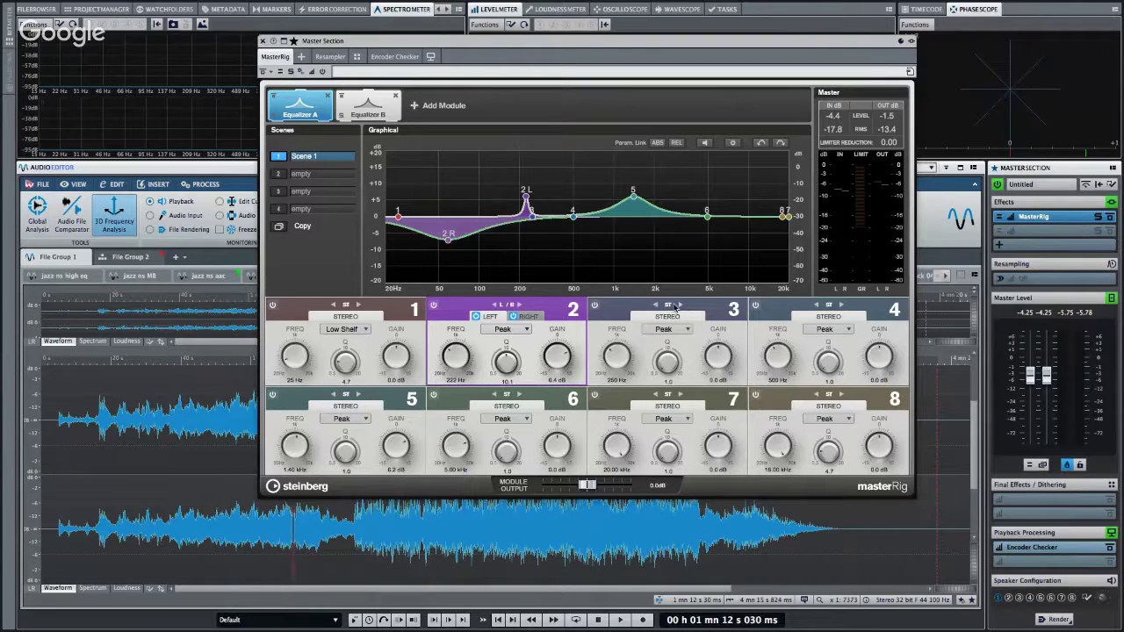
left_click(680, 305)
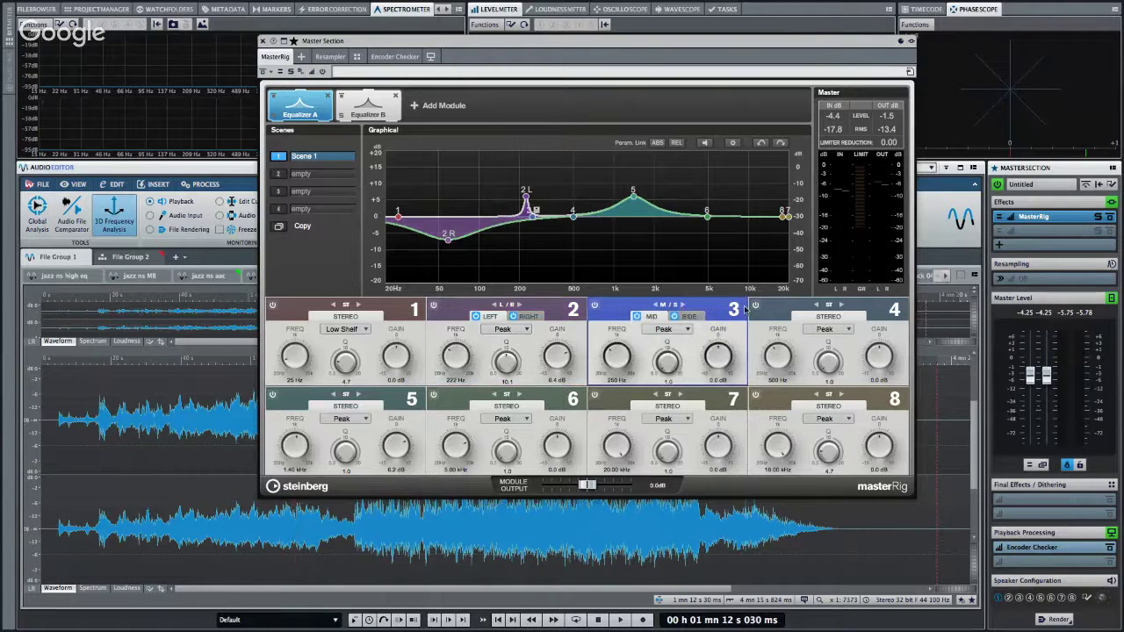
left_click(816, 305)
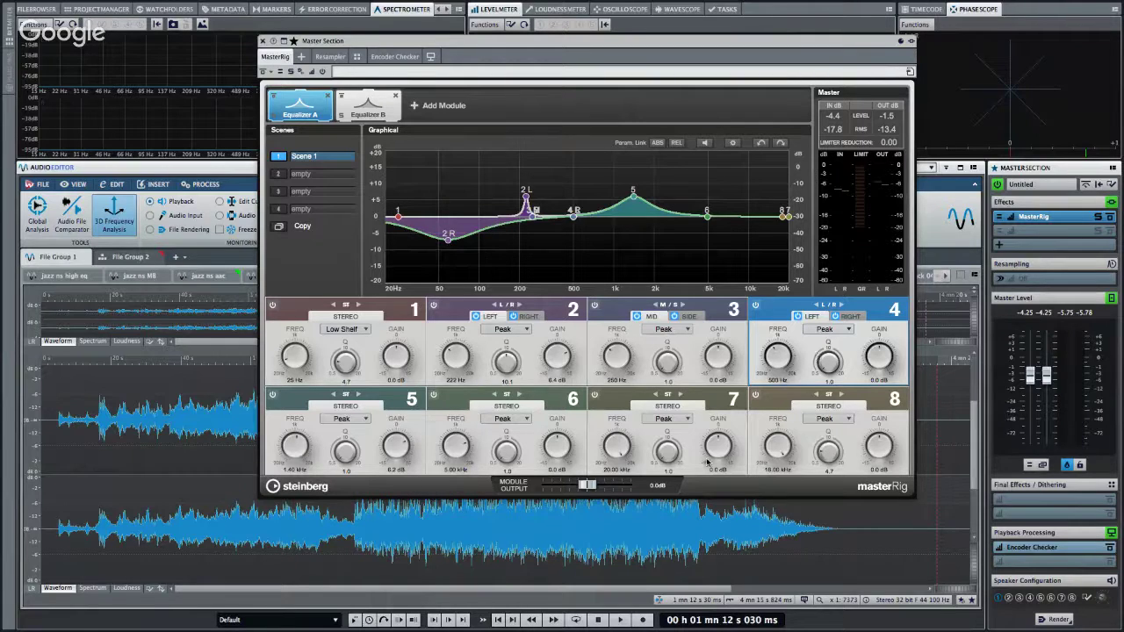
Boost equalizer band 6 to about 4.6 dB, set its frequency to 3.14 kHz and raise the module output to about 11 dB.
left_click_drag(706, 214, 725, 198)
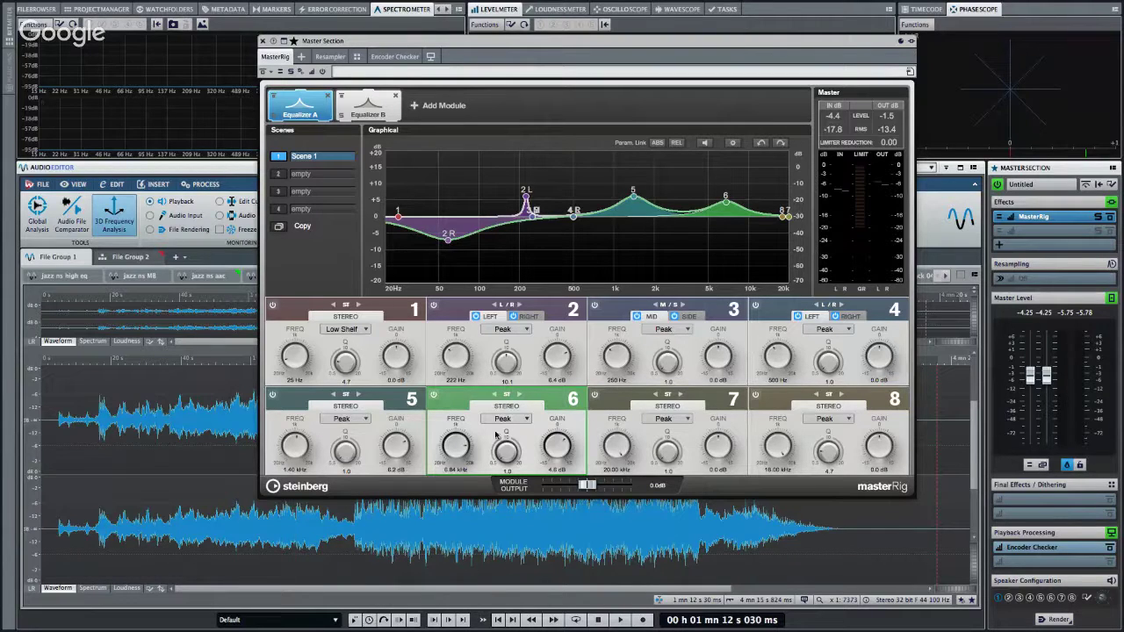
left_click(455, 470)
type("9")
key("Return")
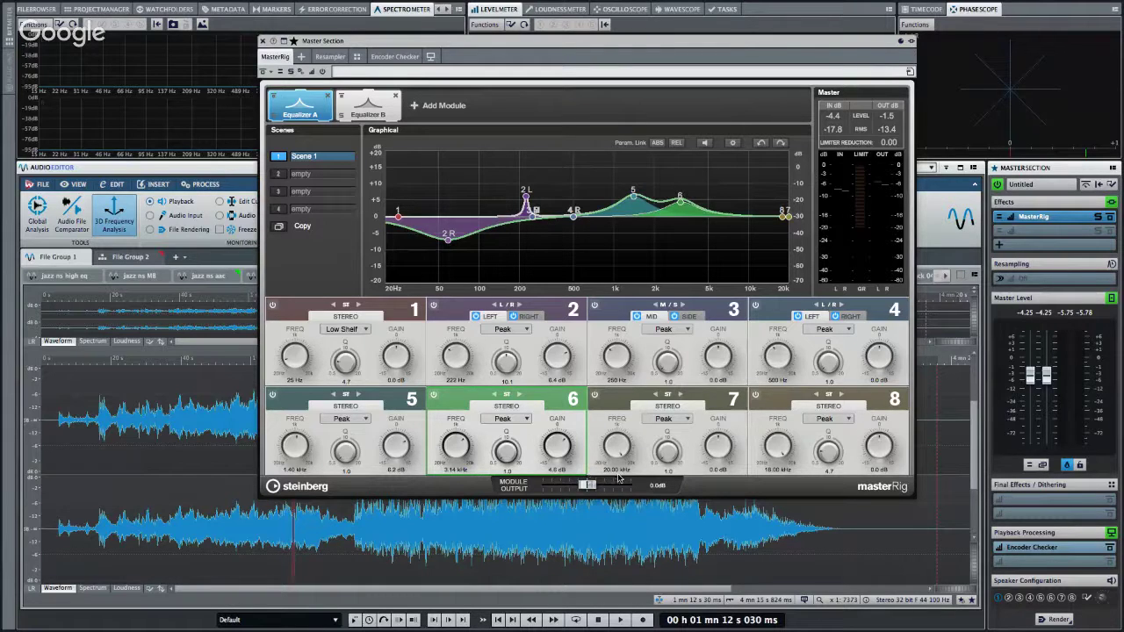
left_click_drag(586, 486, 609, 485)
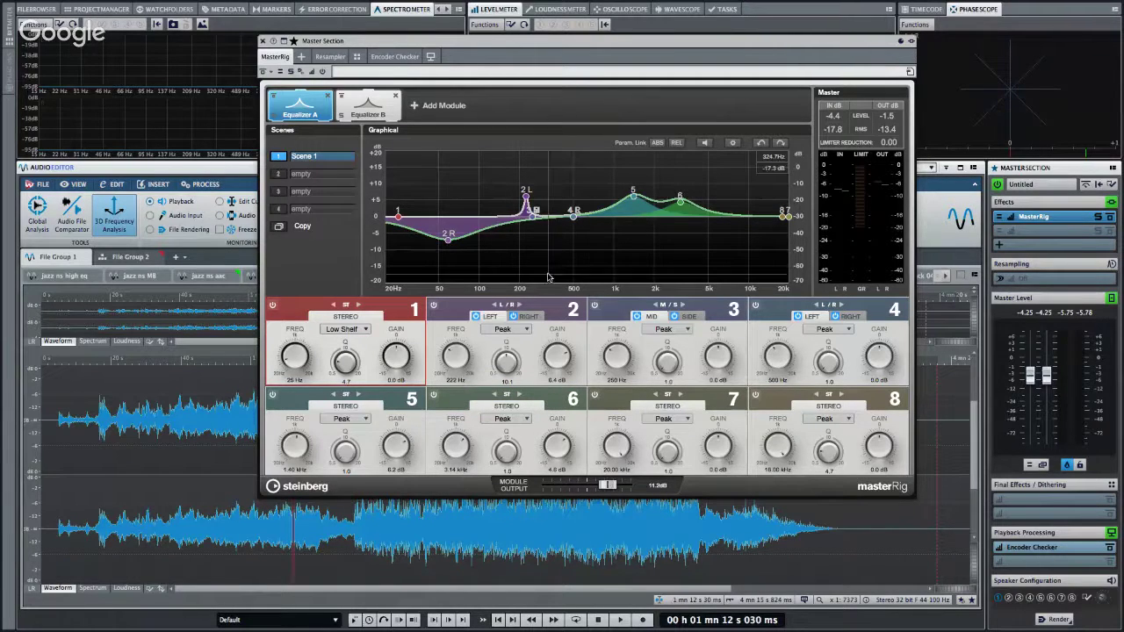
Add the Compressor A module and raise its band 1 output to about 5.2 dB.
left_click(439, 106)
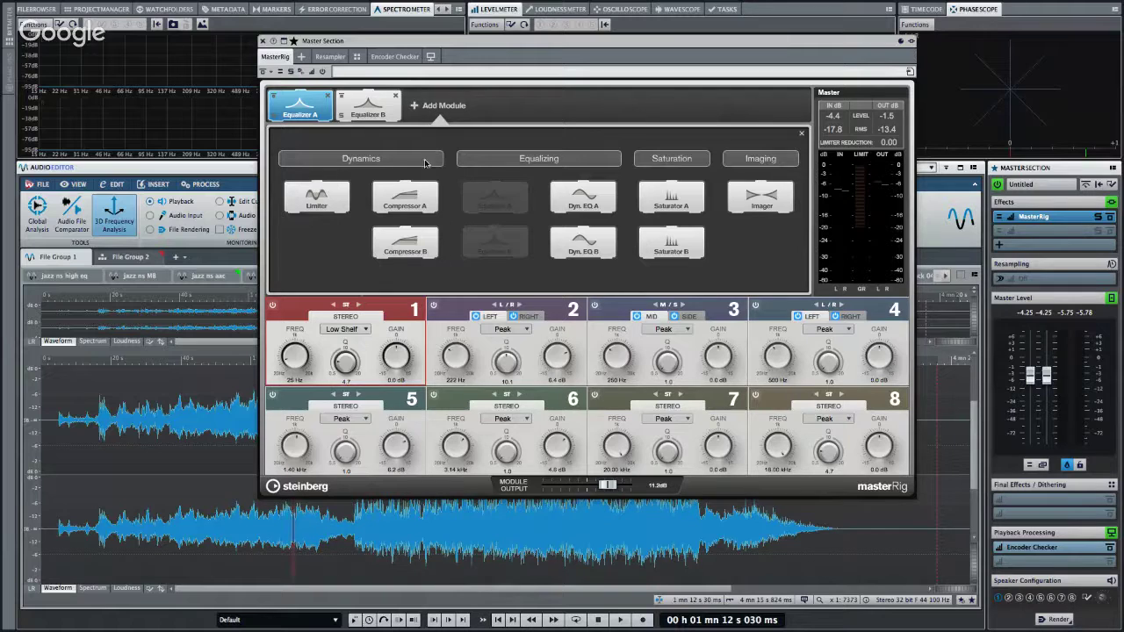
left_click(416, 200)
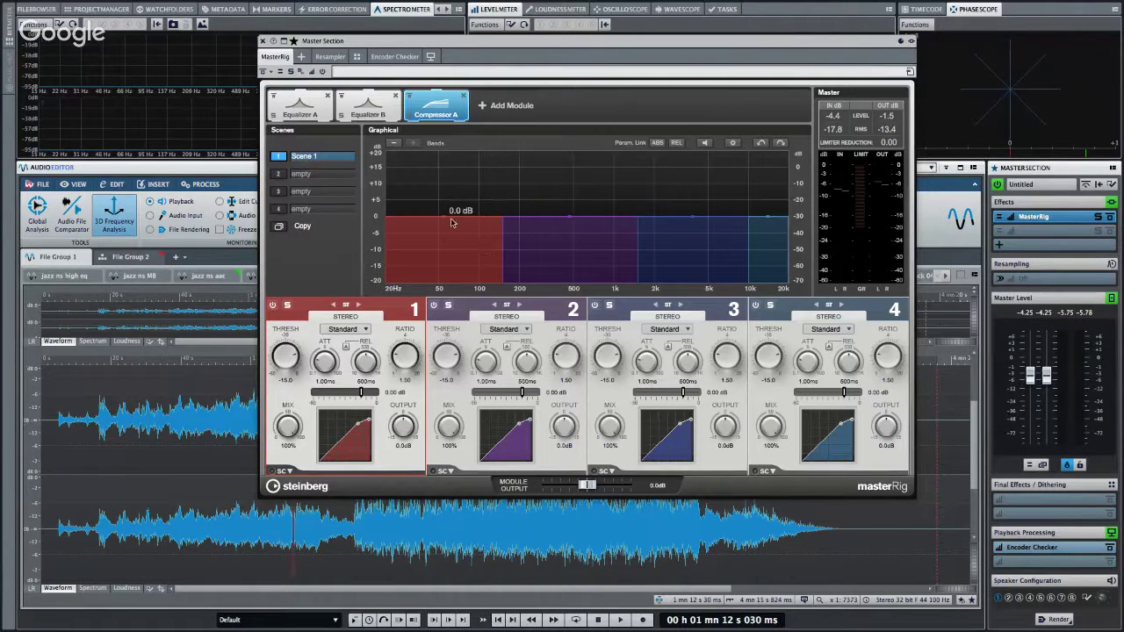
left_click_drag(443, 218, 442, 203)
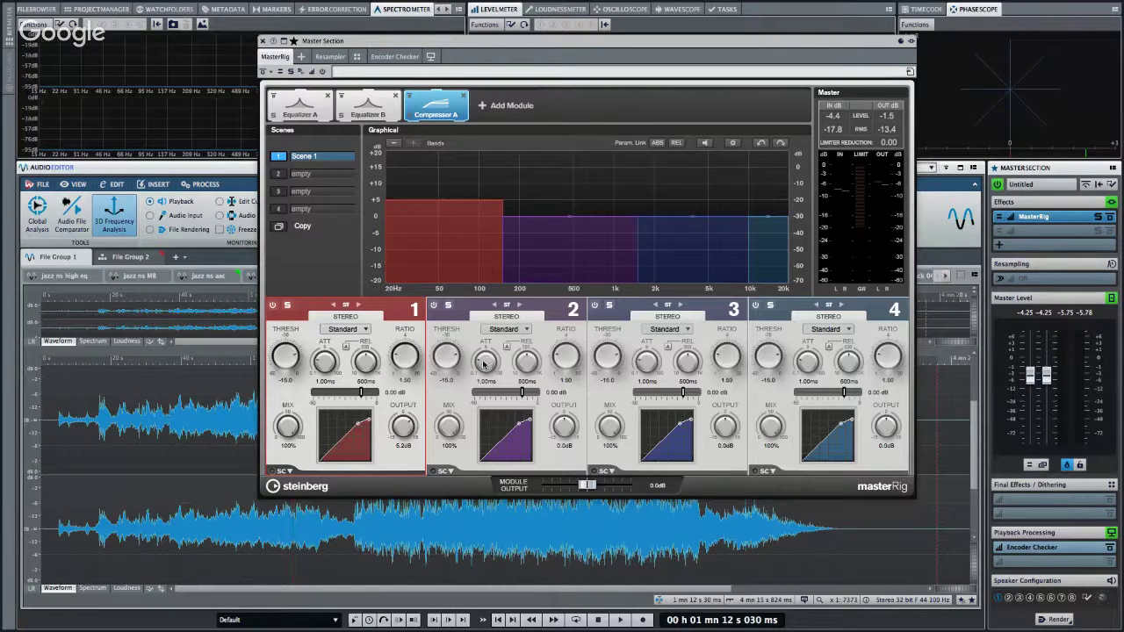
Shorten compressor band 2's attack to about 0.48 ms and step through its channel modes, ending on left/right.
left_click_drag(483, 363, 481, 367)
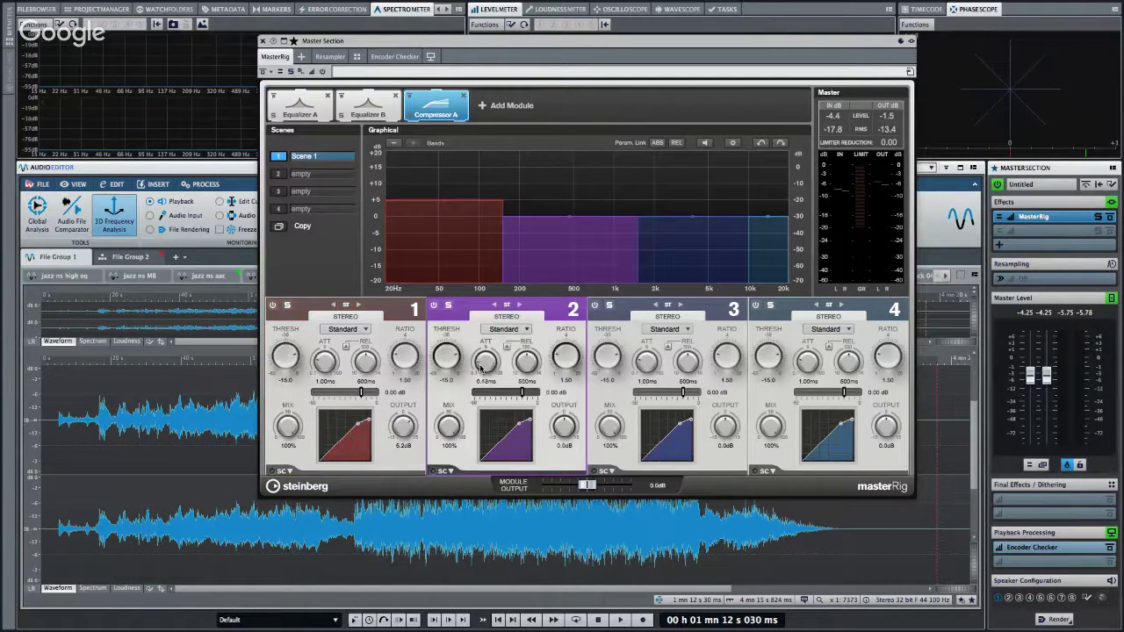
left_click(517, 305)
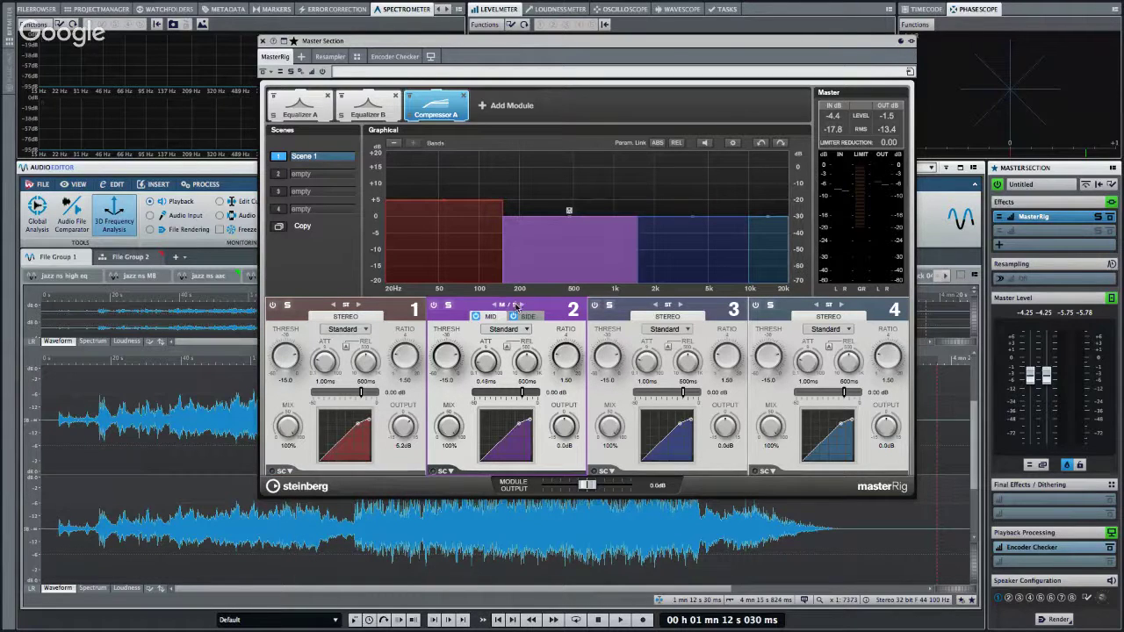
left_click(486, 317)
left_click(494, 305)
left_click(494, 305)
Lower compressor band 2's left-channel threshold to about -31 dB and show its side-chain settings.
left_click_drag(514, 429, 503, 439)
left_click(443, 472)
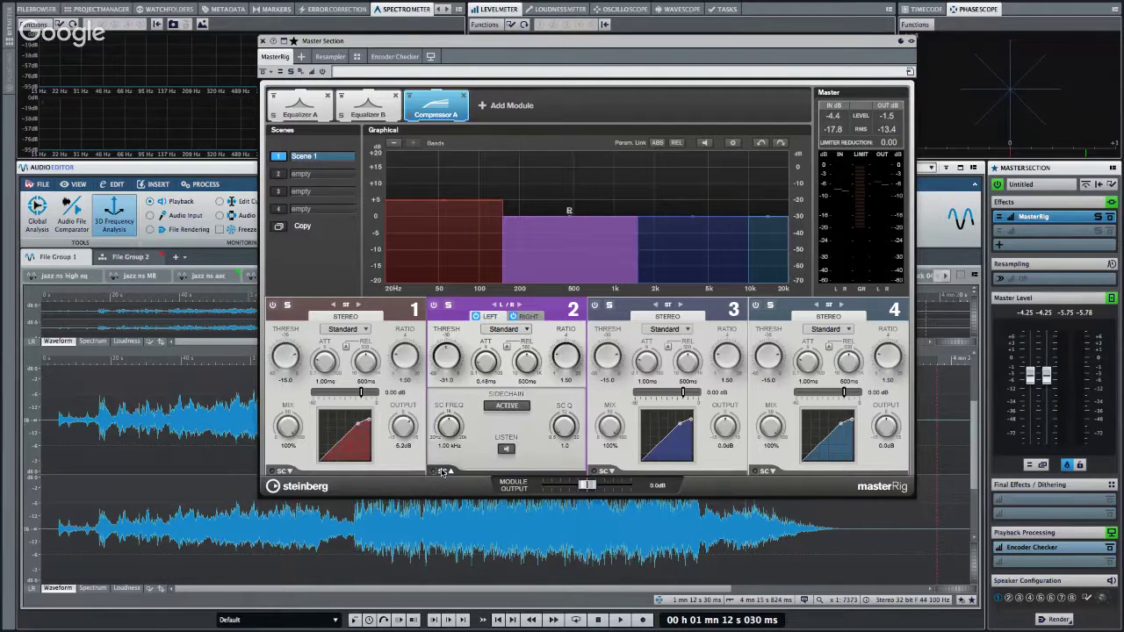
left_click(609, 474)
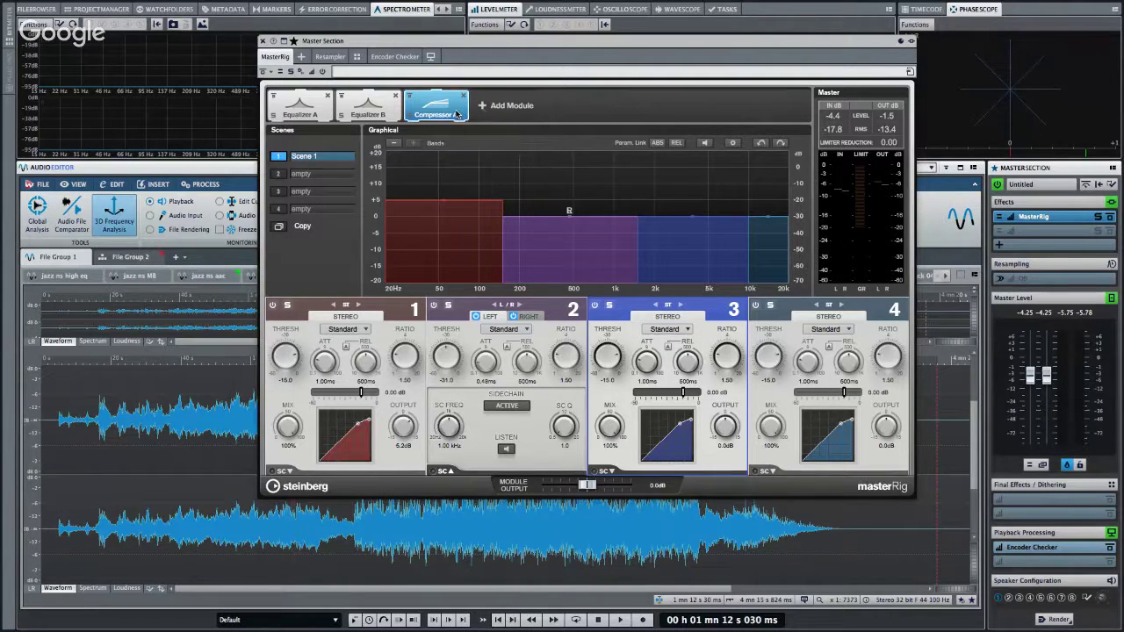
Add the Dyn. EQ A module and switch its band 2 to mid/side.
left_click(494, 107)
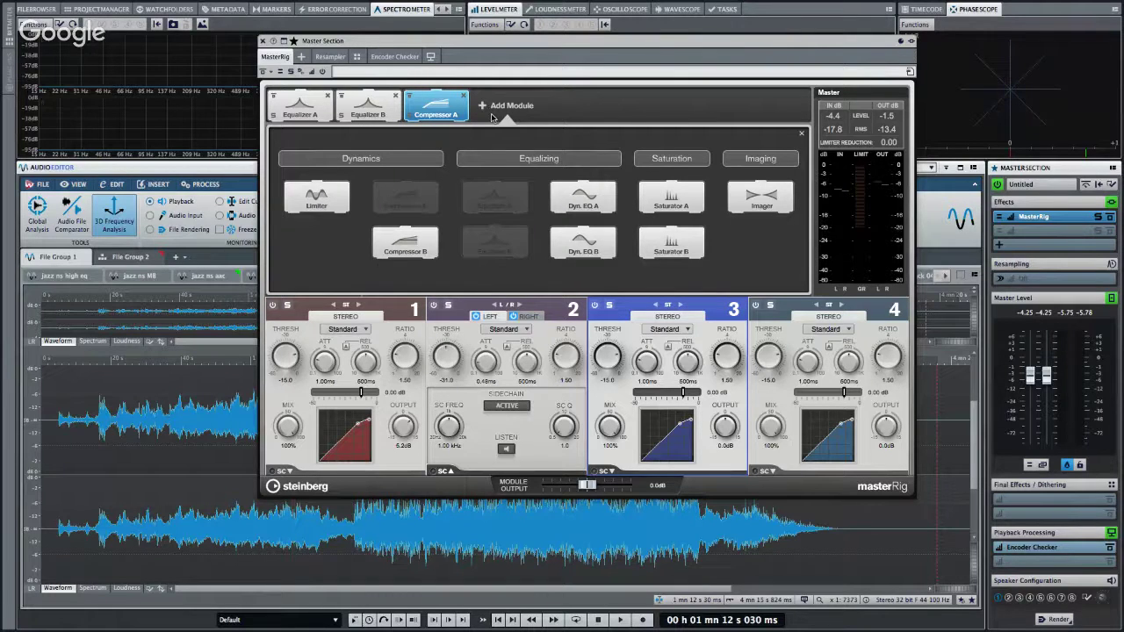
left_click(588, 209)
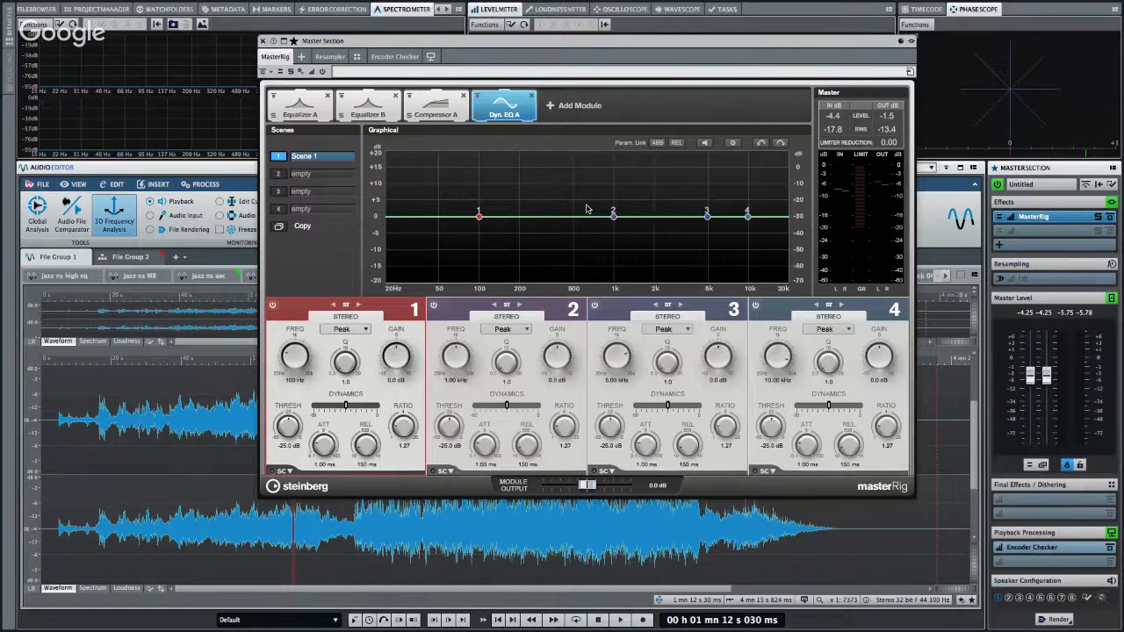
left_click(519, 305)
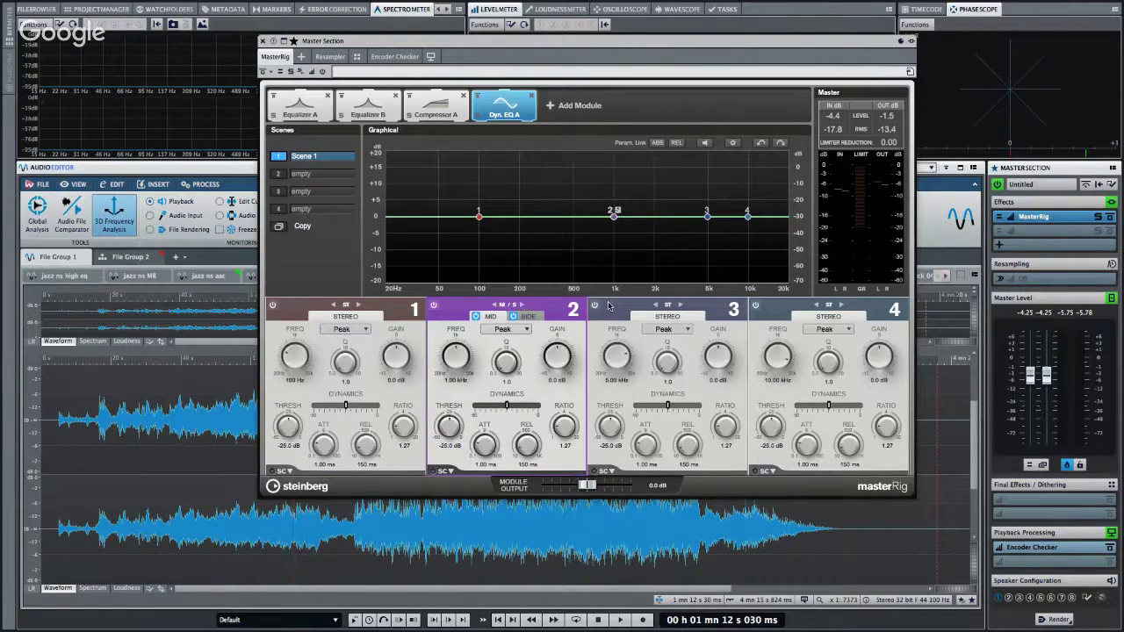
Set dynamic EQ band 3 to left/right with a threshold of about -18.3 dB, and boost band 2's mid to about 2.3 dB at 769 Hz.
left_click(656, 304)
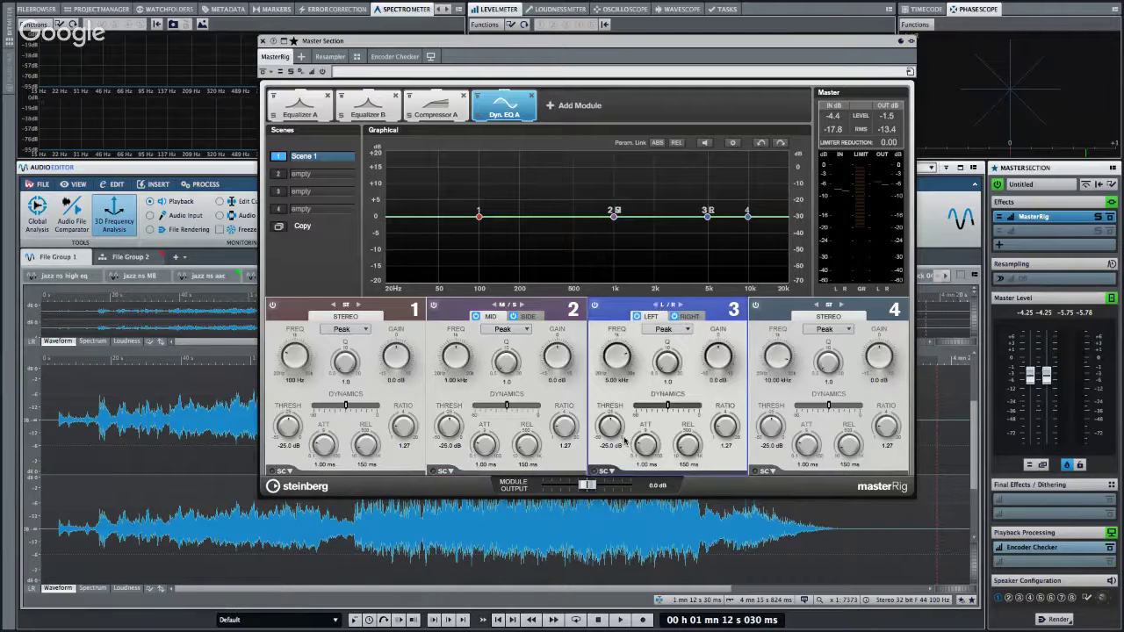
left_click_drag(612, 426, 615, 410)
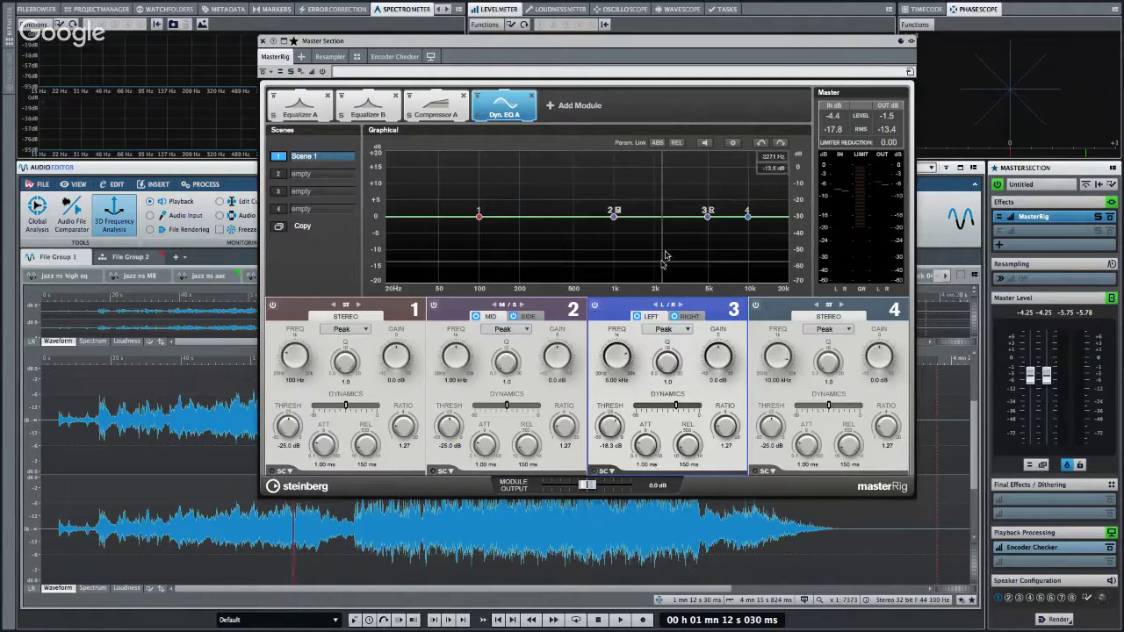
left_click_drag(614, 216, 598, 210)
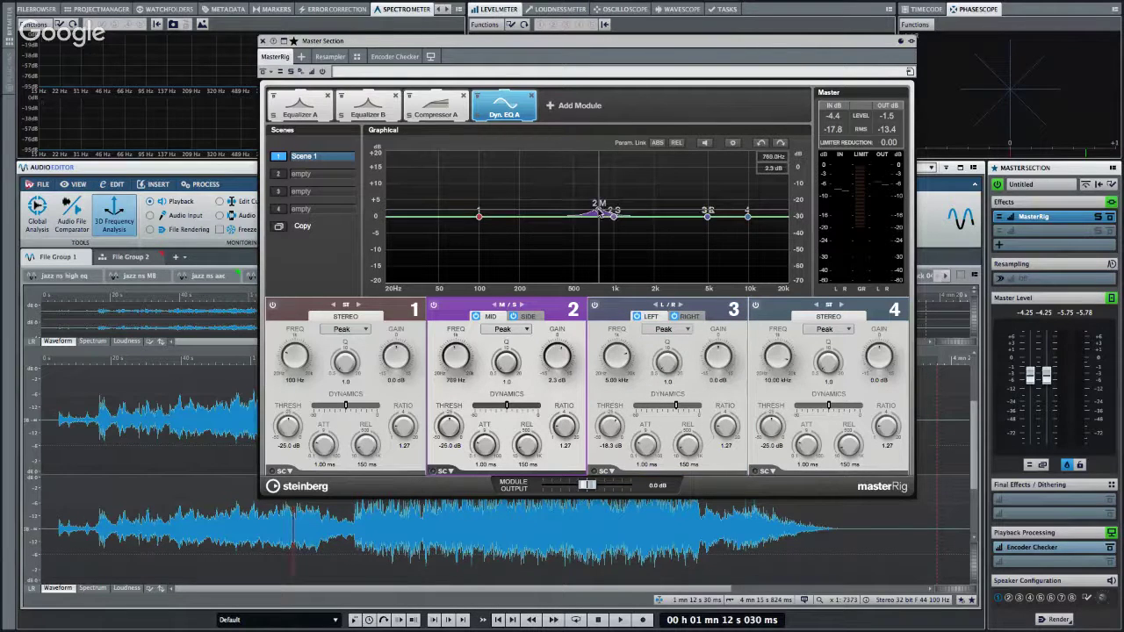
Add the Saturator A module, try Tube mode on band 2 before returning to Tape, and switch that band to mid/side.
left_click(559, 107)
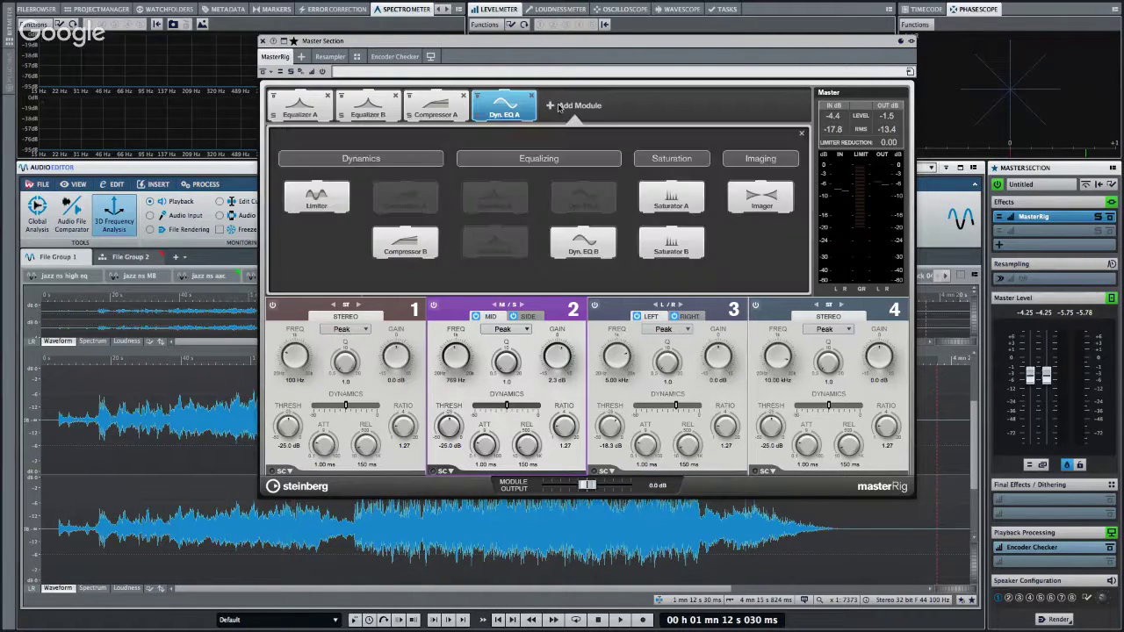
left_click(672, 197)
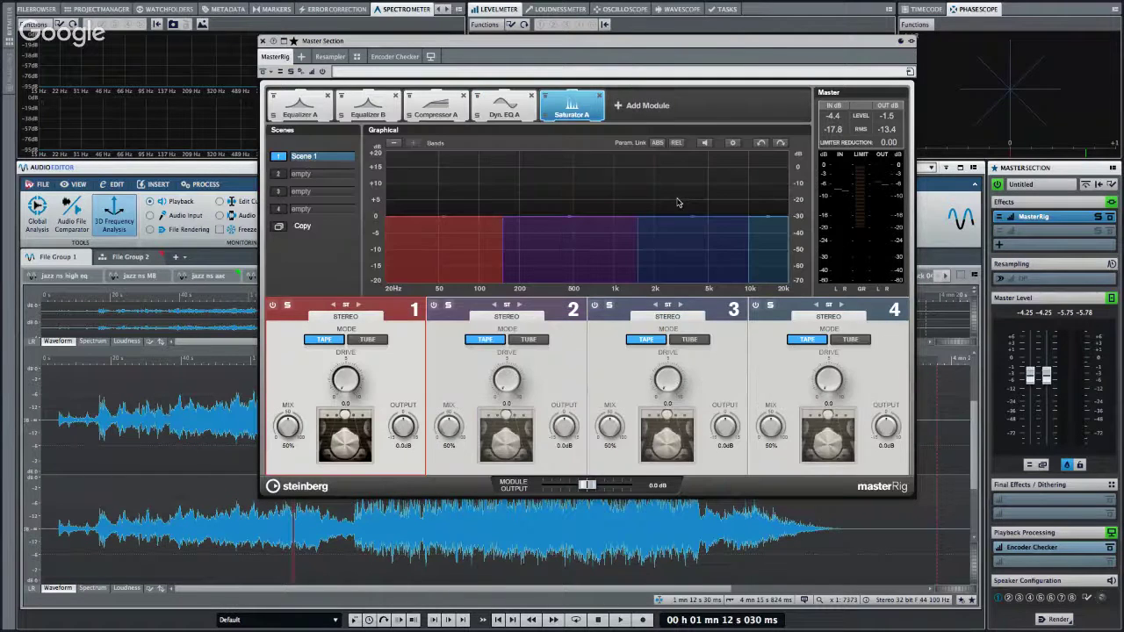
left_click(523, 341)
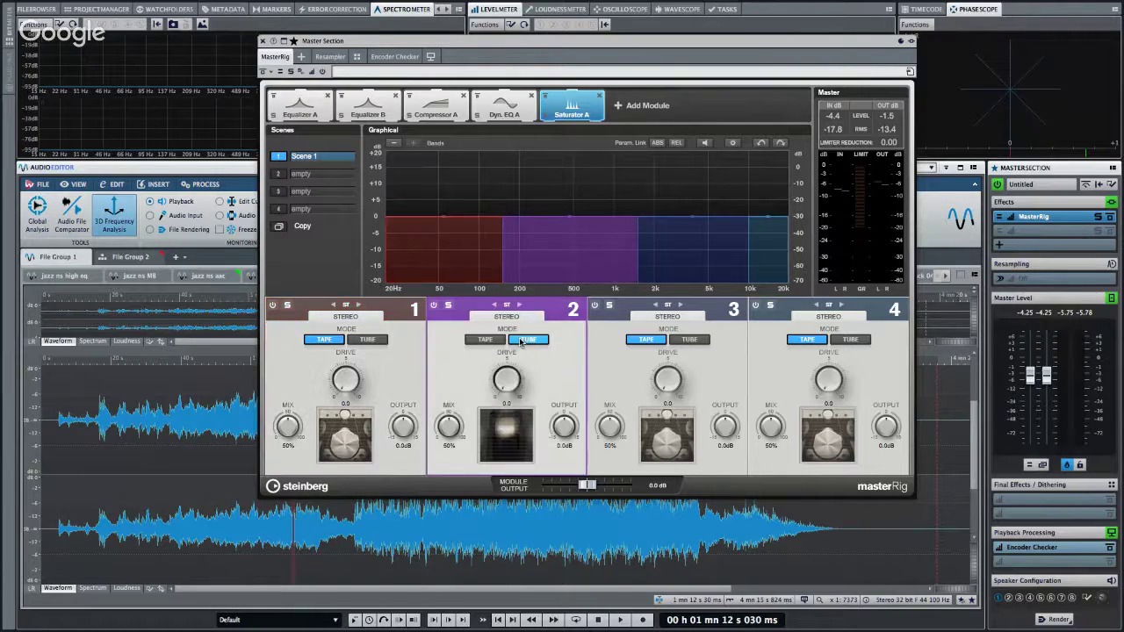
left_click(484, 340)
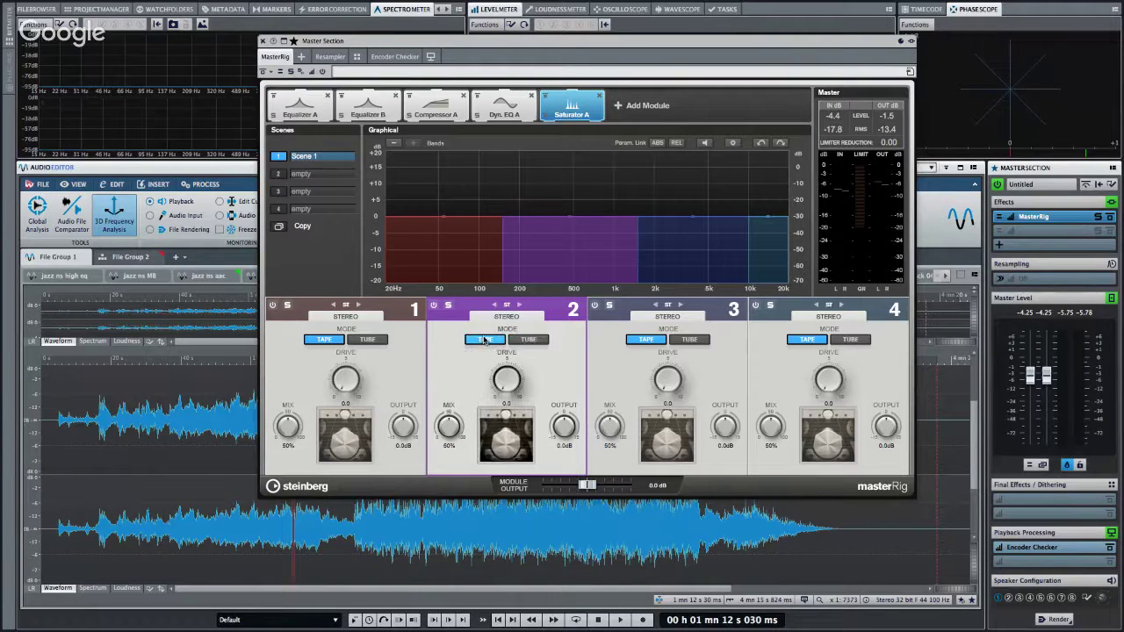
left_click(520, 304)
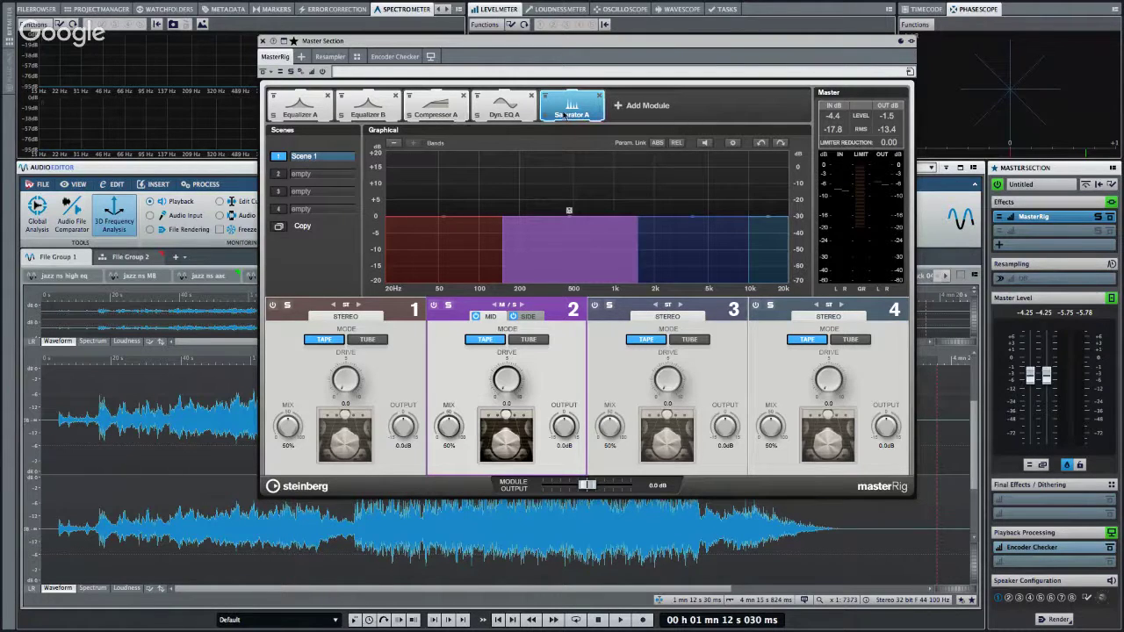
Reorder the module chain by moving Saturator A ahead of Compressor A, ending with it placed between Compressor A and Dyn. EQ A.
left_click_drag(569, 115, 439, 114)
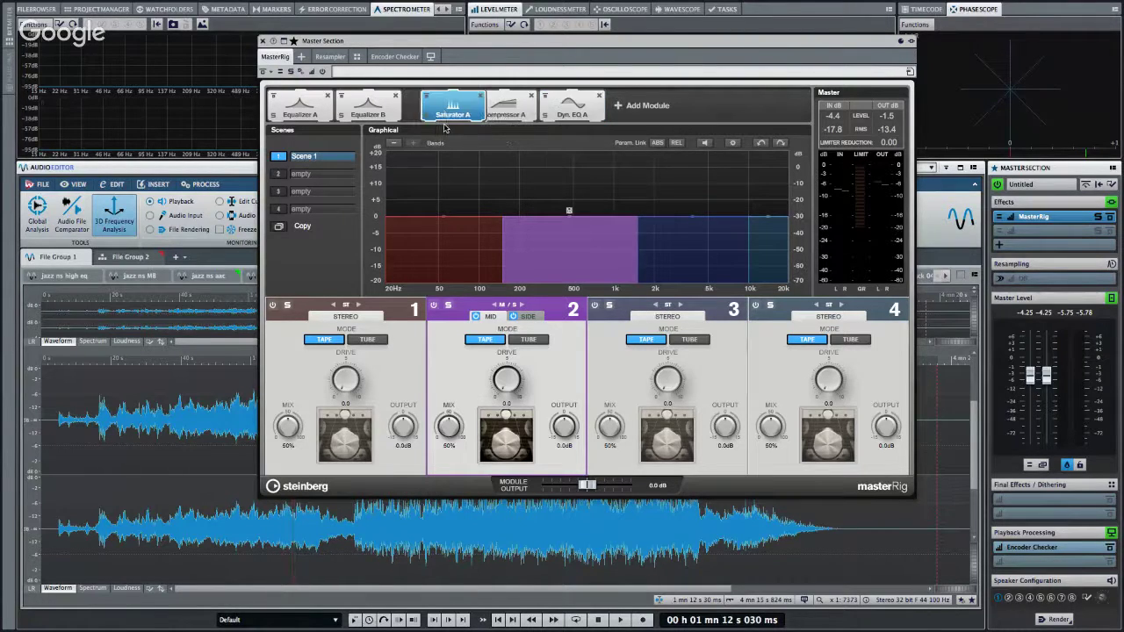
left_click(490, 115)
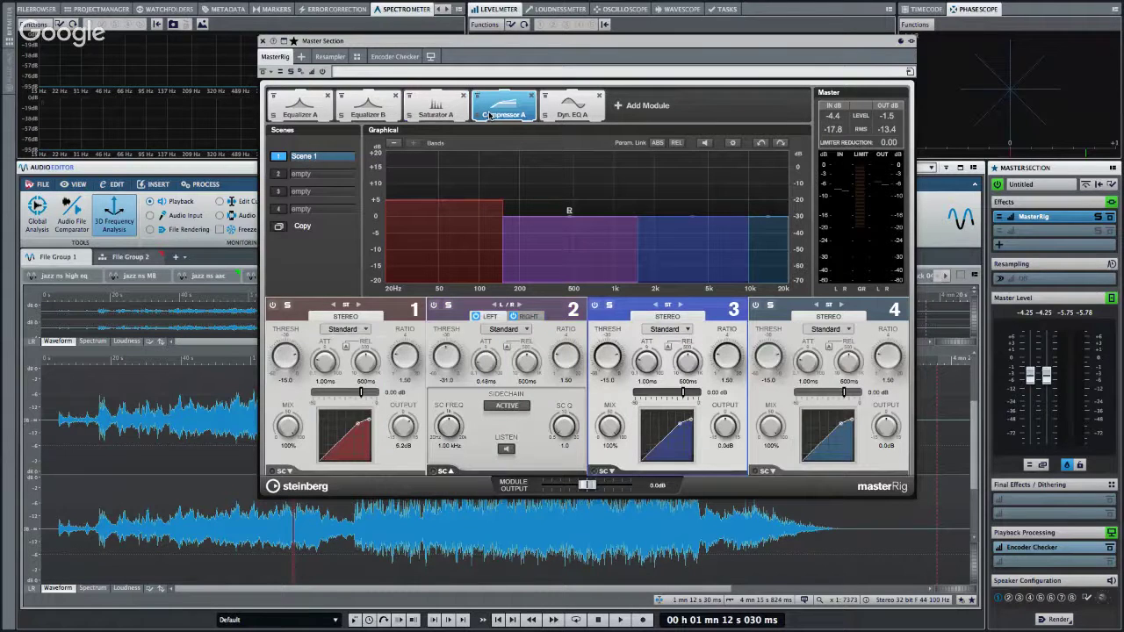
left_click_drag(438, 104, 505, 105)
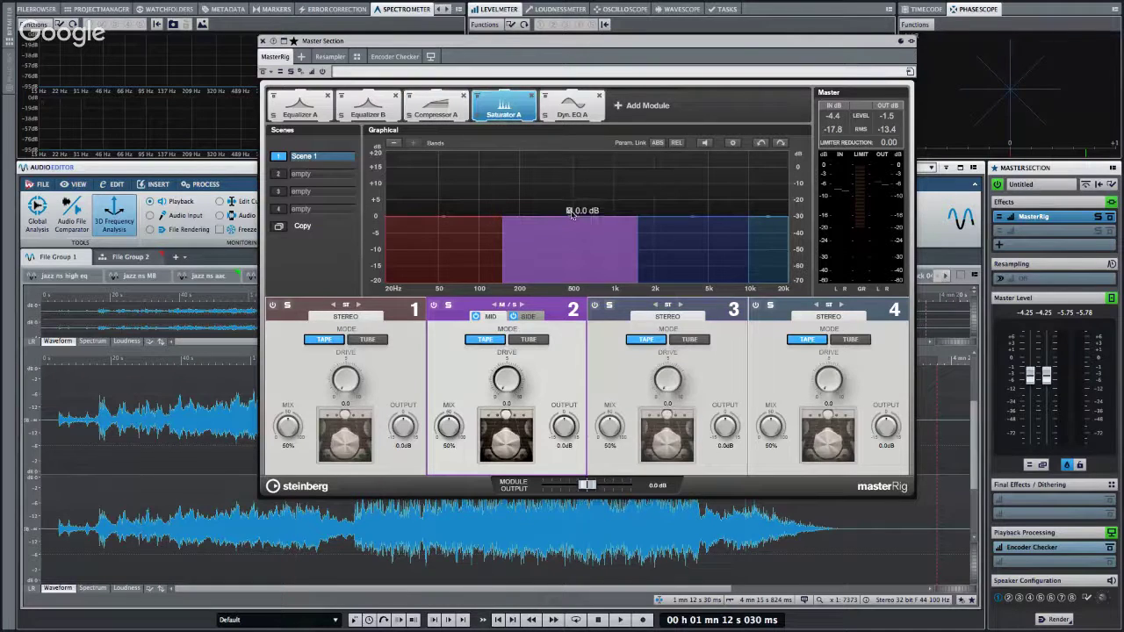
Raise Saturator A's band 2 mid output to about 4.4 dB and lower band 3's output to about -6 dB.
left_click_drag(570, 214, 570, 204)
left_click_drag(708, 219, 703, 240)
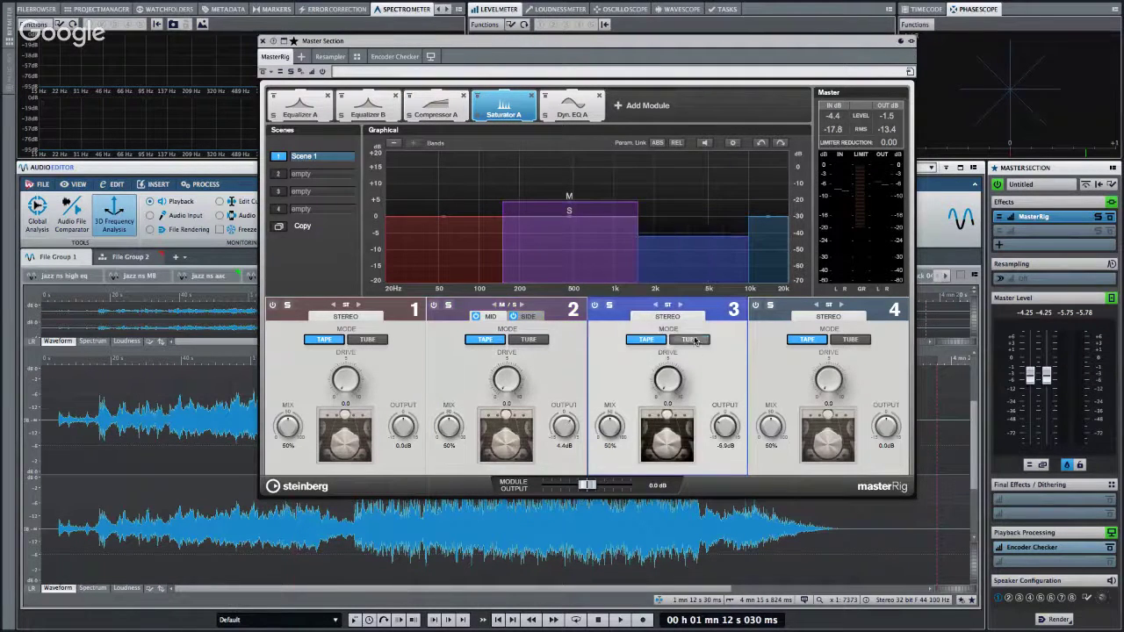
Try Tube mode on Saturator A's band 3 and raise that band's drive to about 2.7.
left_click(690, 340)
left_click_drag(674, 380, 678, 355)
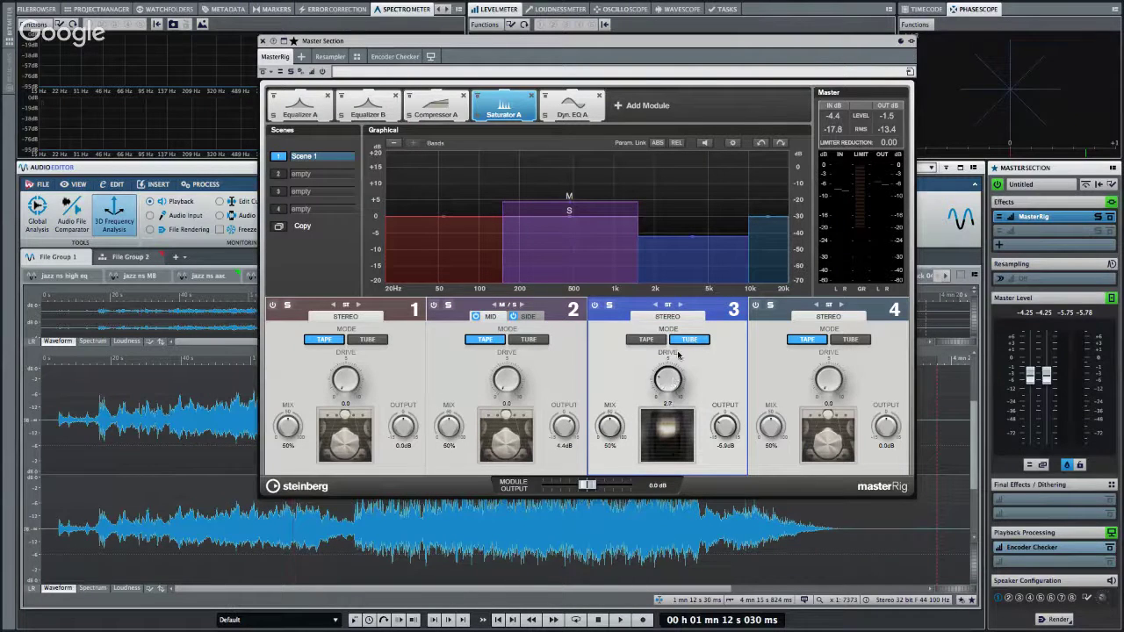
Step back through several MasterRig edits with undo, and redo them up to Saturator A's band output changes.
left_click(761, 143)
left_click(761, 143)
left_click(762, 143)
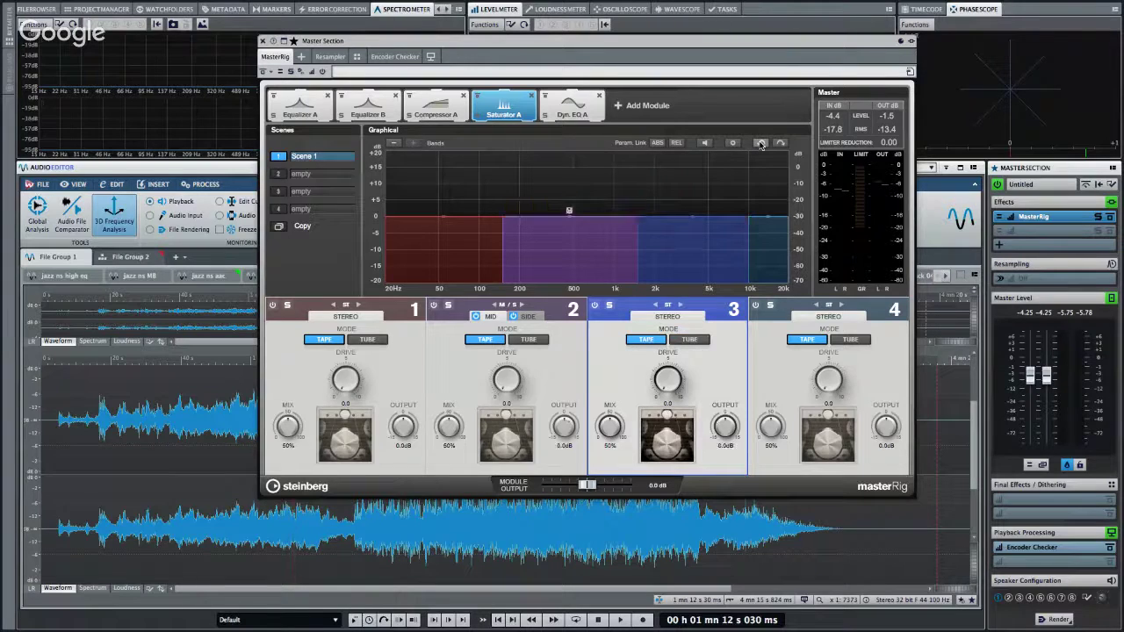
left_click(761, 143)
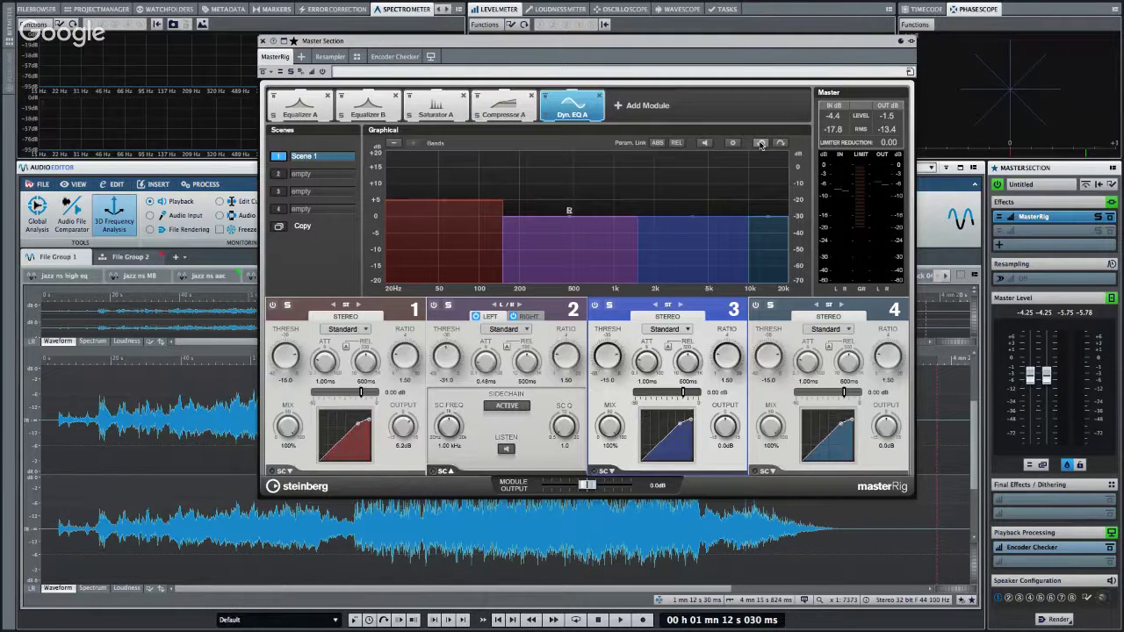
left_click(780, 144)
left_click(780, 144)
left_click(781, 144)
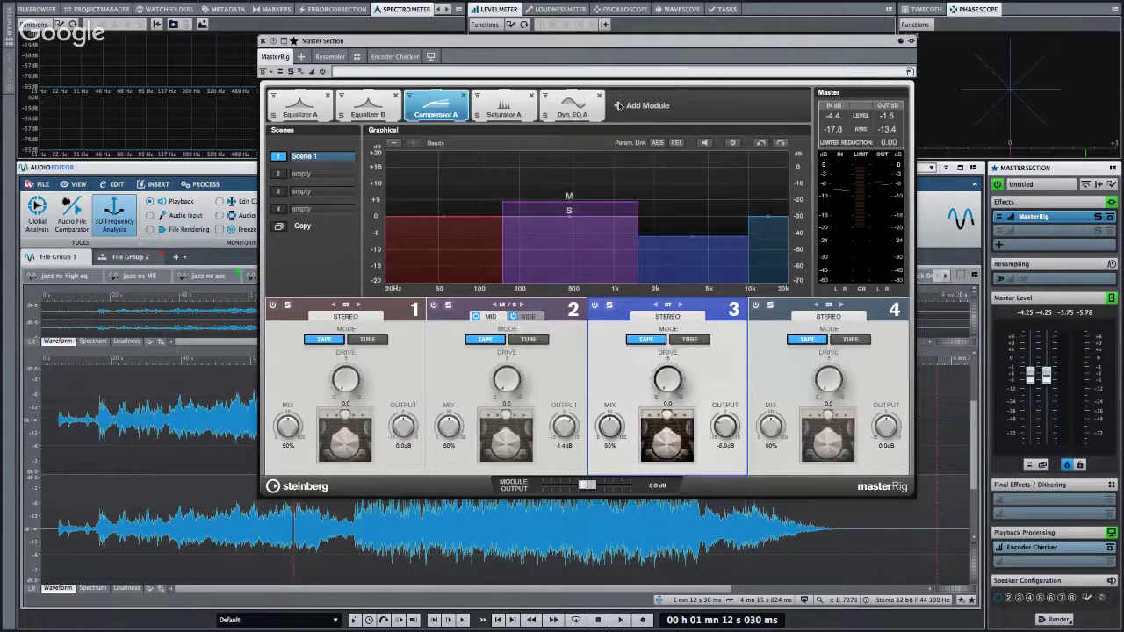
Add the Imager module, raise band 4's output to about 3.2 dB and widen that band to about 162%.
left_click(619, 106)
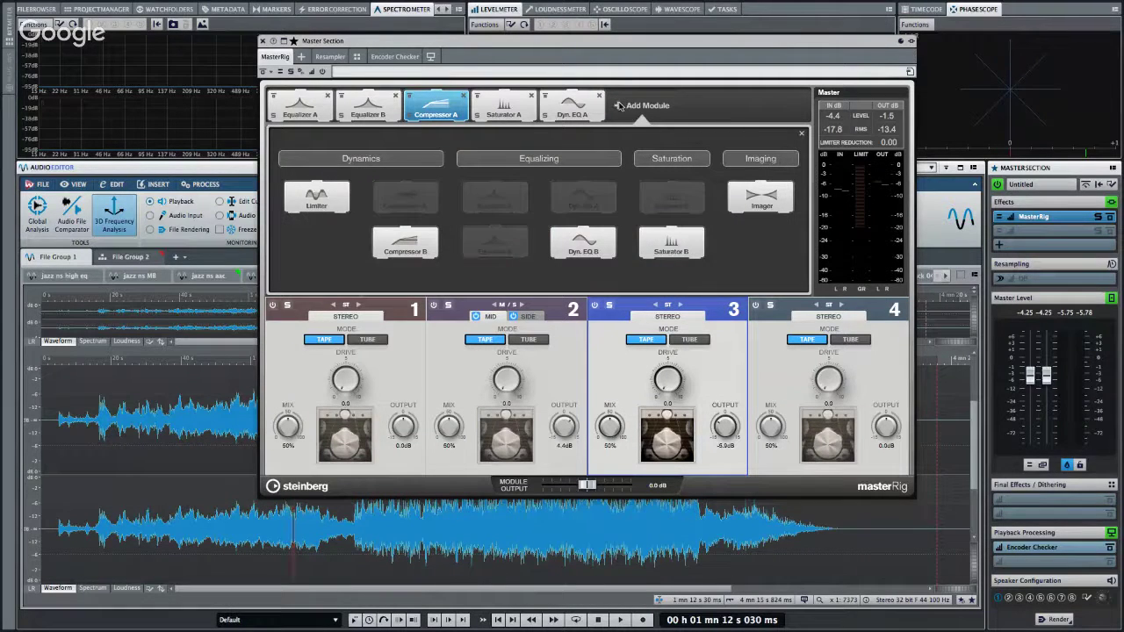
left_click(760, 197)
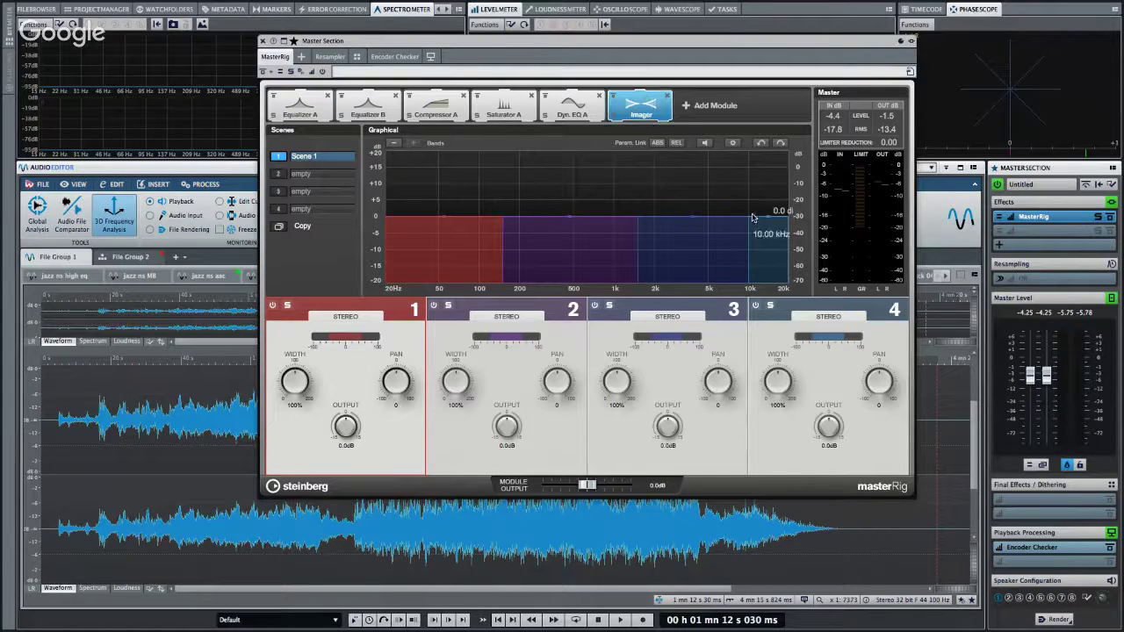
left_click_drag(751, 222, 779, 207)
left_click_drag(781, 363, 781, 353)
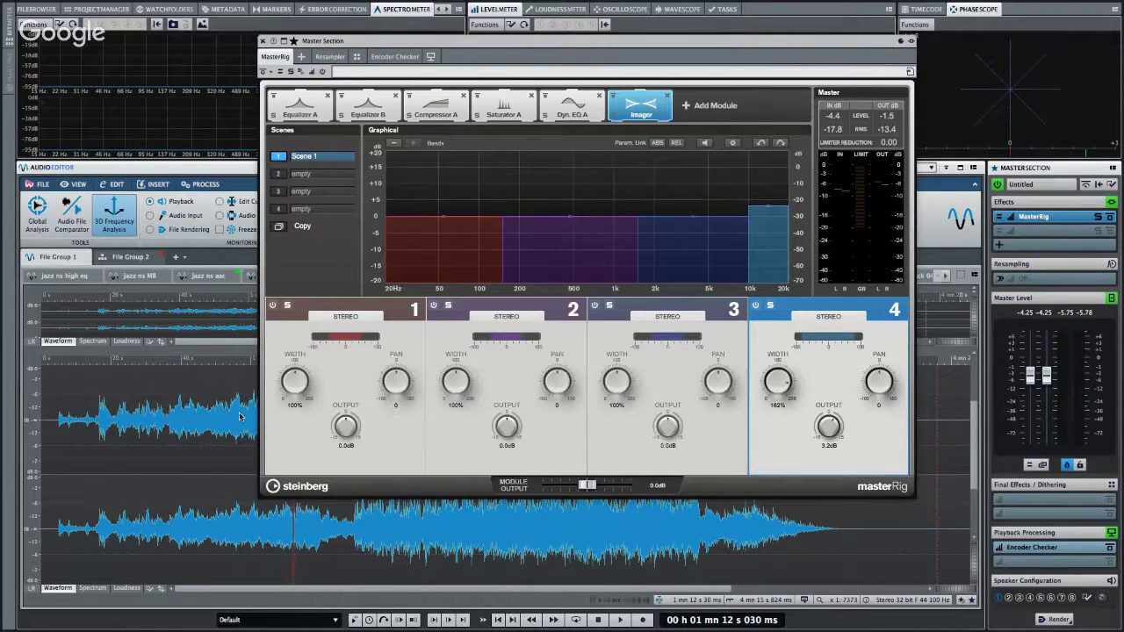
left_click(237, 466)
left_click(237, 465)
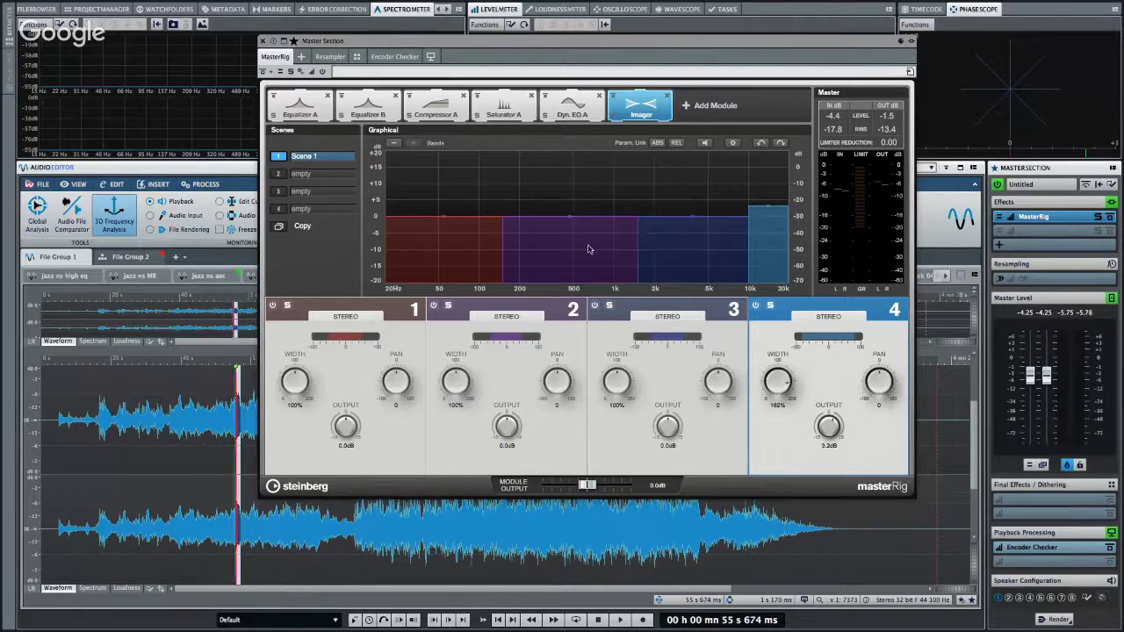
Add the Limiter module, enable its Harmonics section and lower its output to -6.0 dB.
left_click(701, 105)
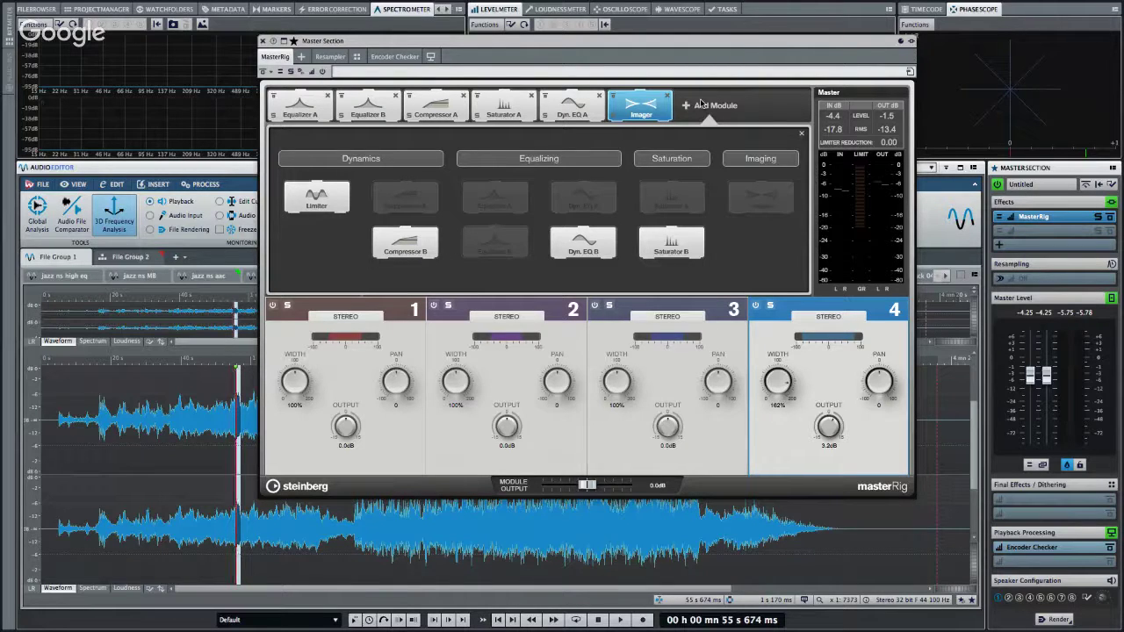
left_click(321, 202)
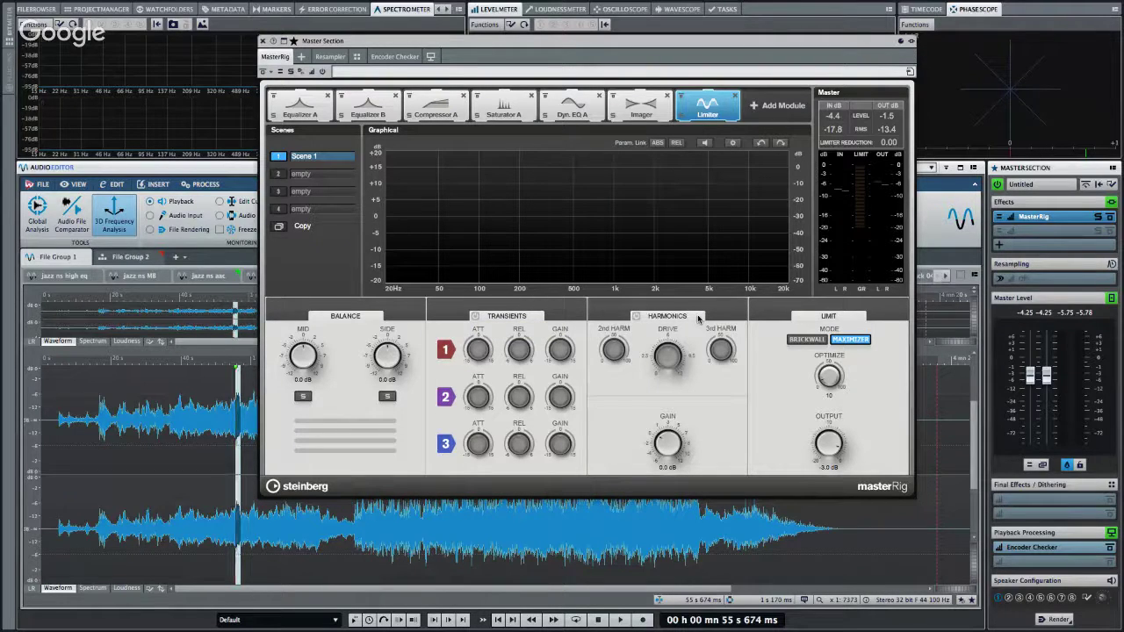
left_click(633, 316)
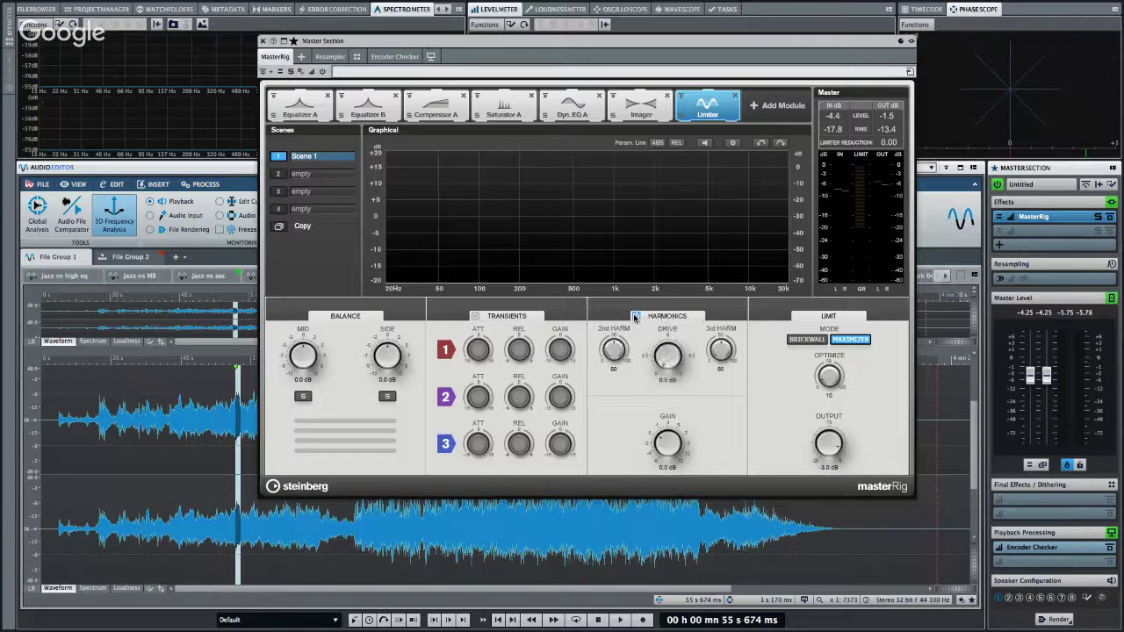
left_click_drag(828, 442, 828, 469)
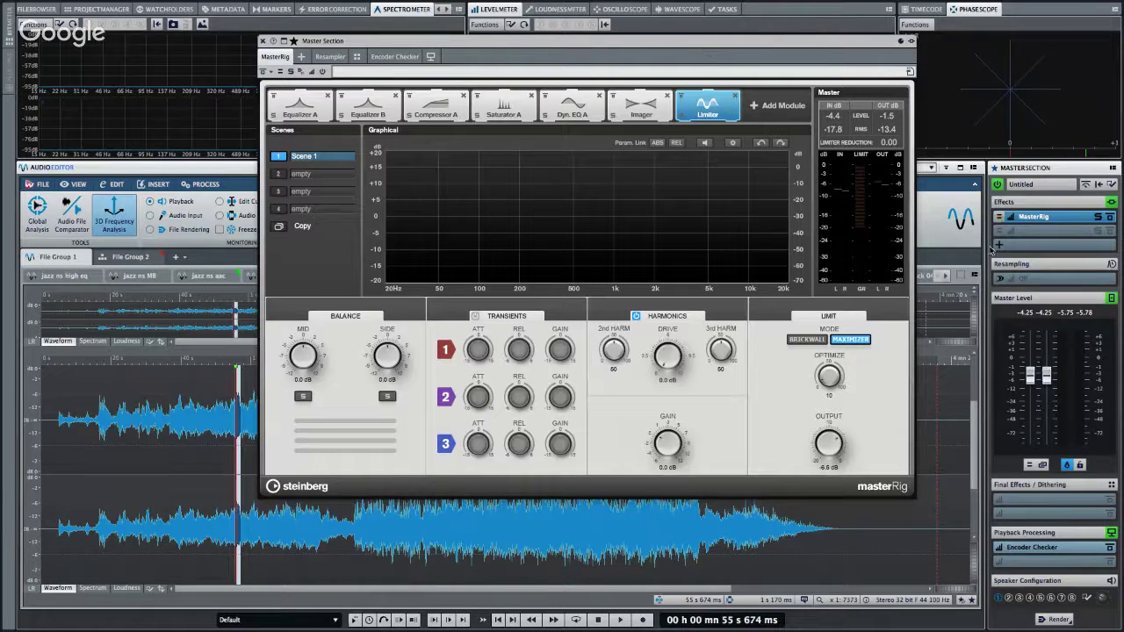
Remove the configured MasterRig from the first effects slot and load a fresh MasterRig from Steinberg's mastering plug-ins.
right_click(1041, 220)
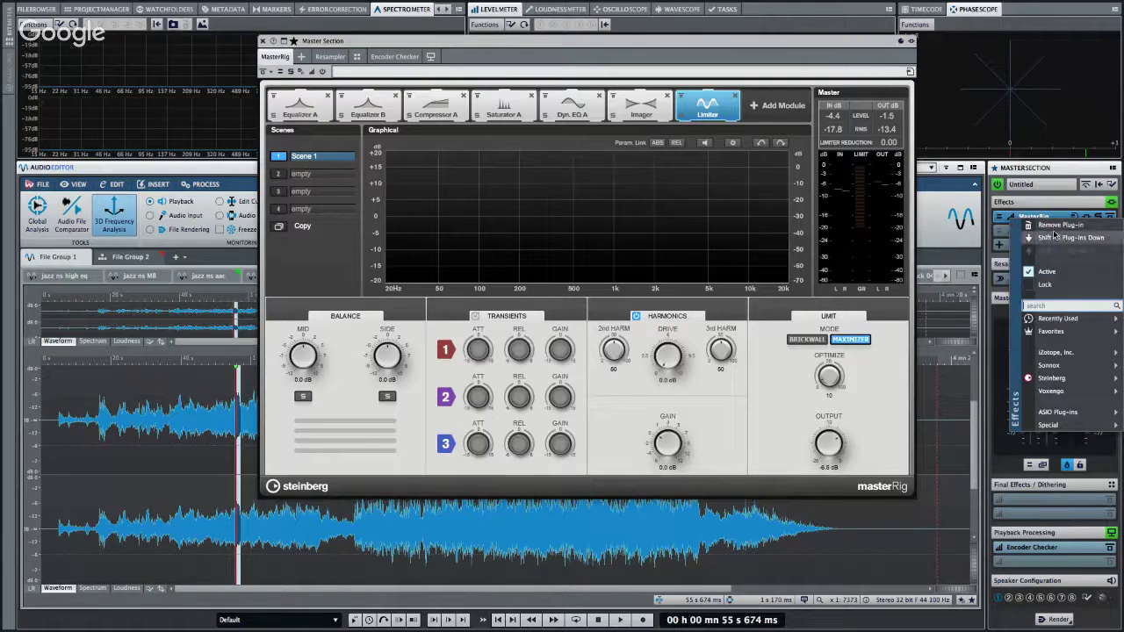
left_click(1055, 227)
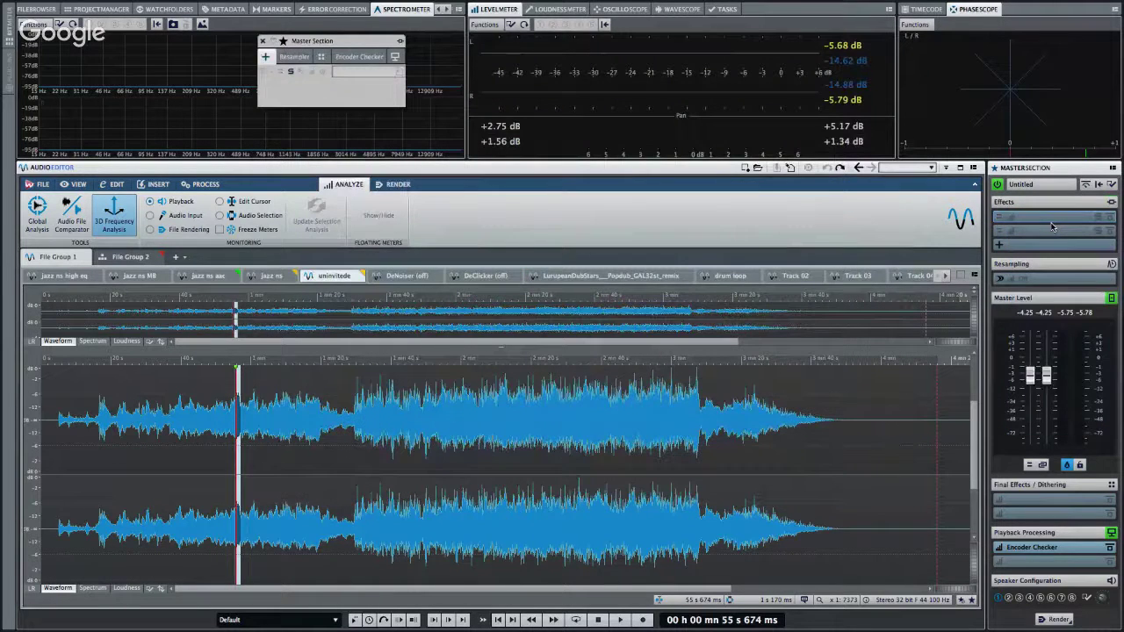
mouse_move(1040, 375)
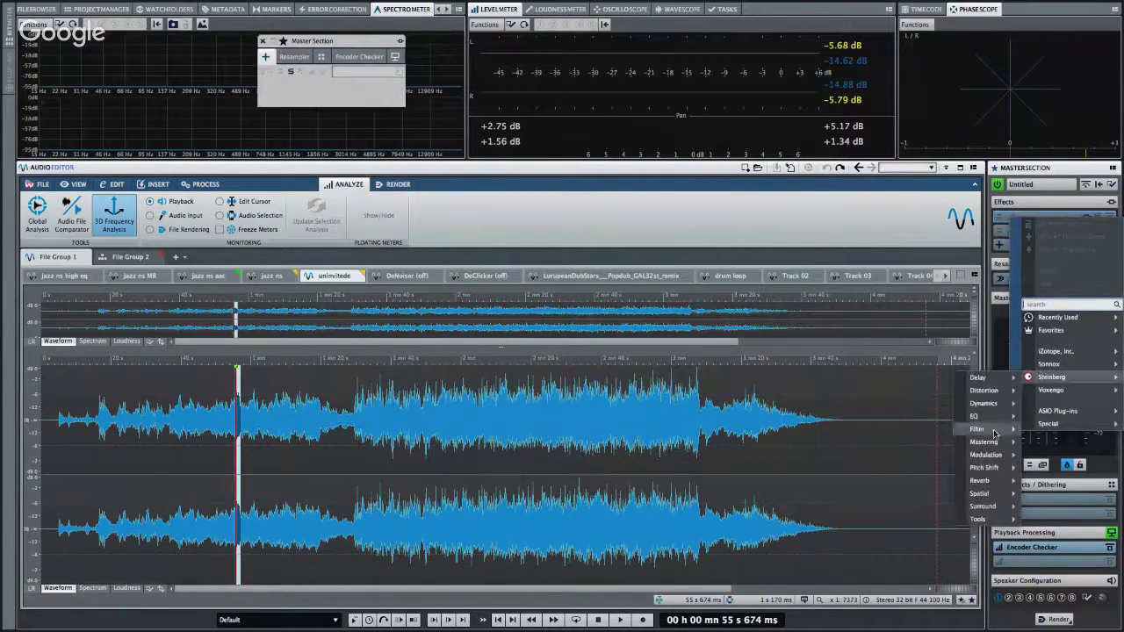
mouse_move(984, 499)
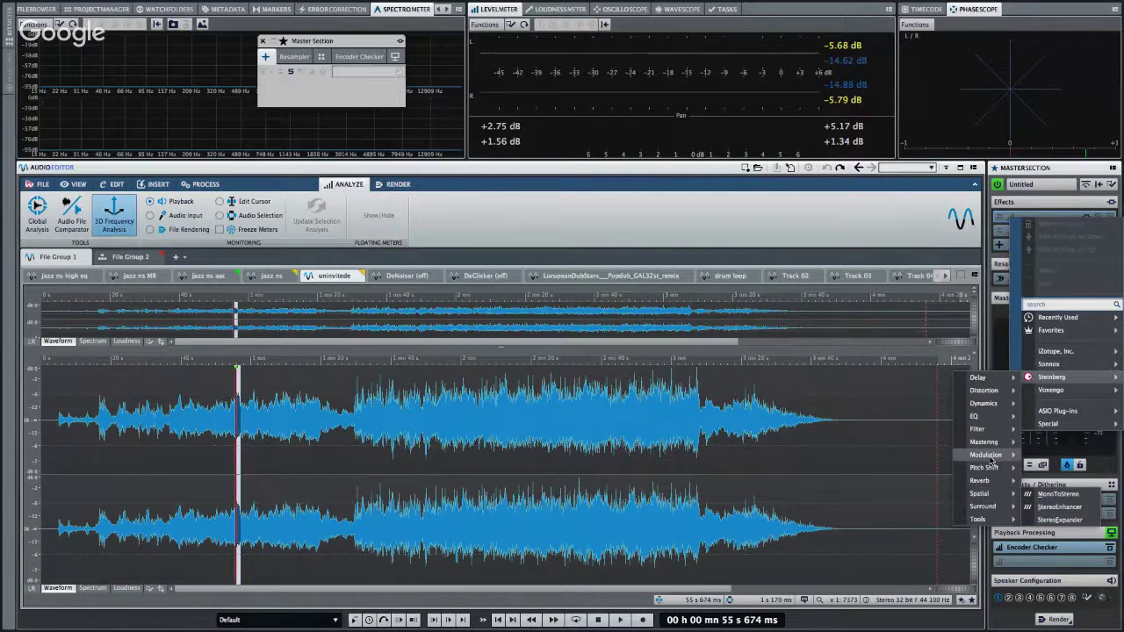
mouse_move(984, 441)
left_click(1052, 468)
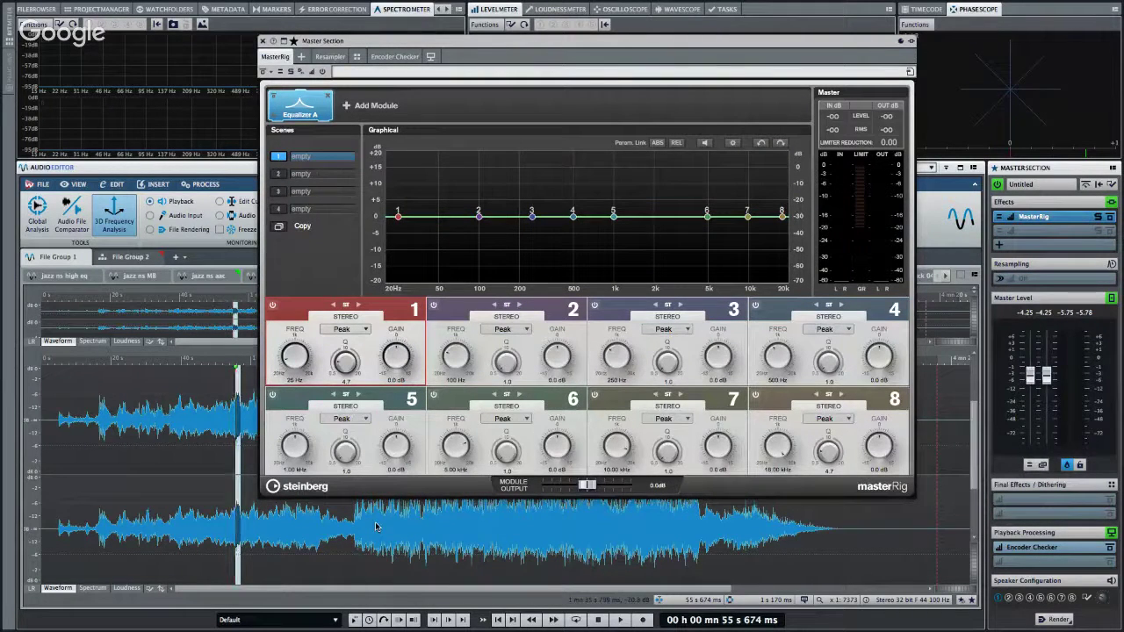
Play from about 46 s with band listening enabled, boosting Equalizer A's band 5 about 6.4 dB at 1.17 kHz and band 6 about 2.8 dB at 6.57 kHz.
left_click(202, 471)
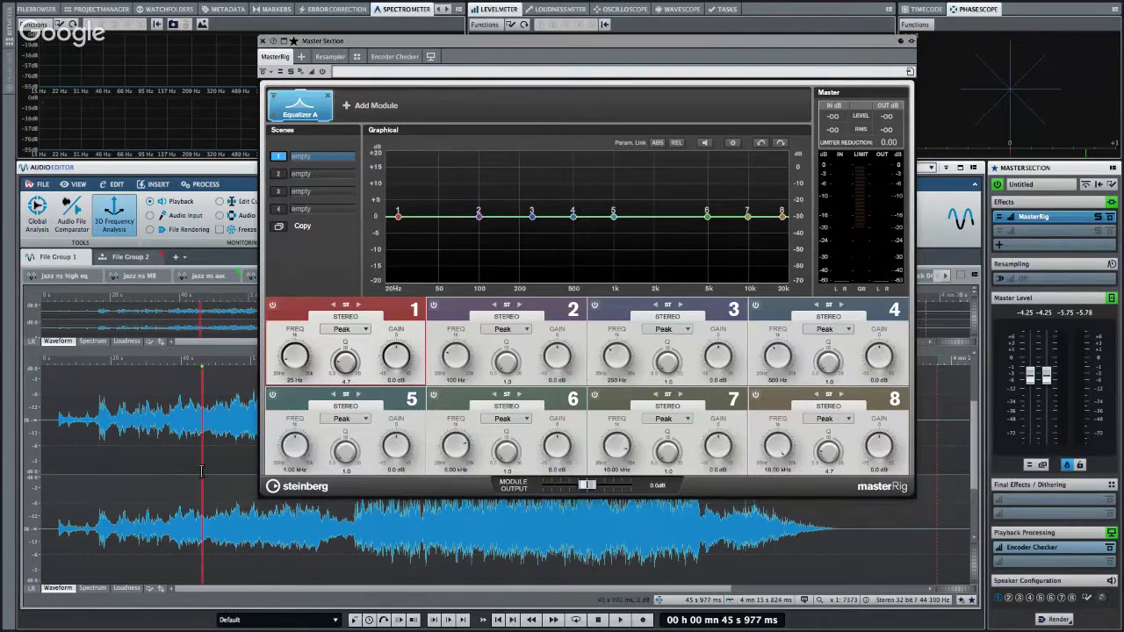
key("space")
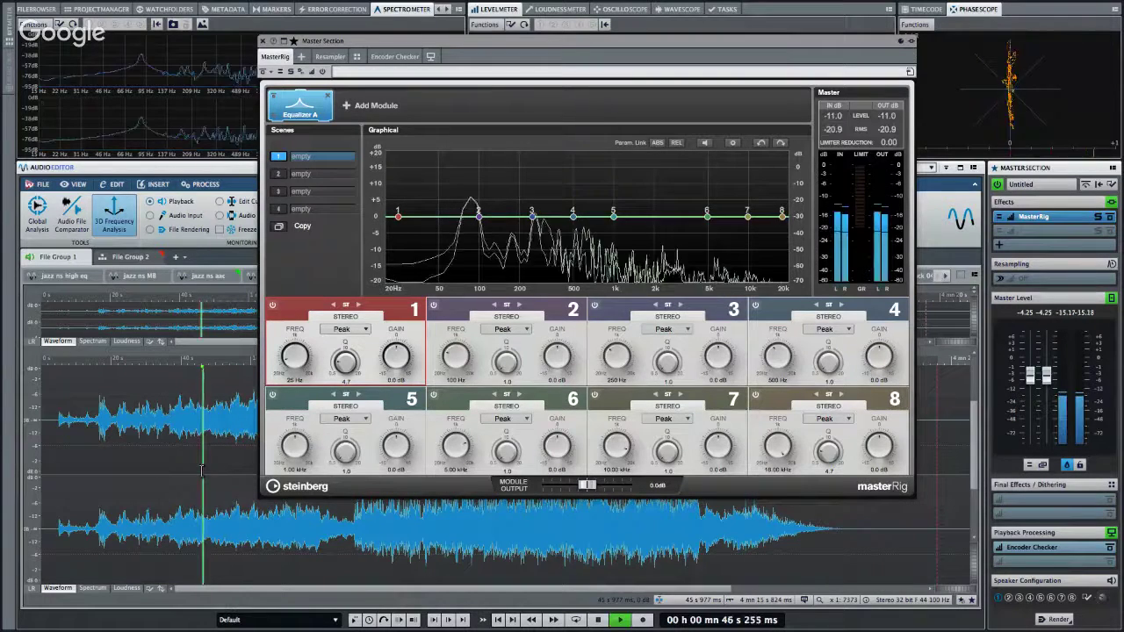
left_click(704, 142)
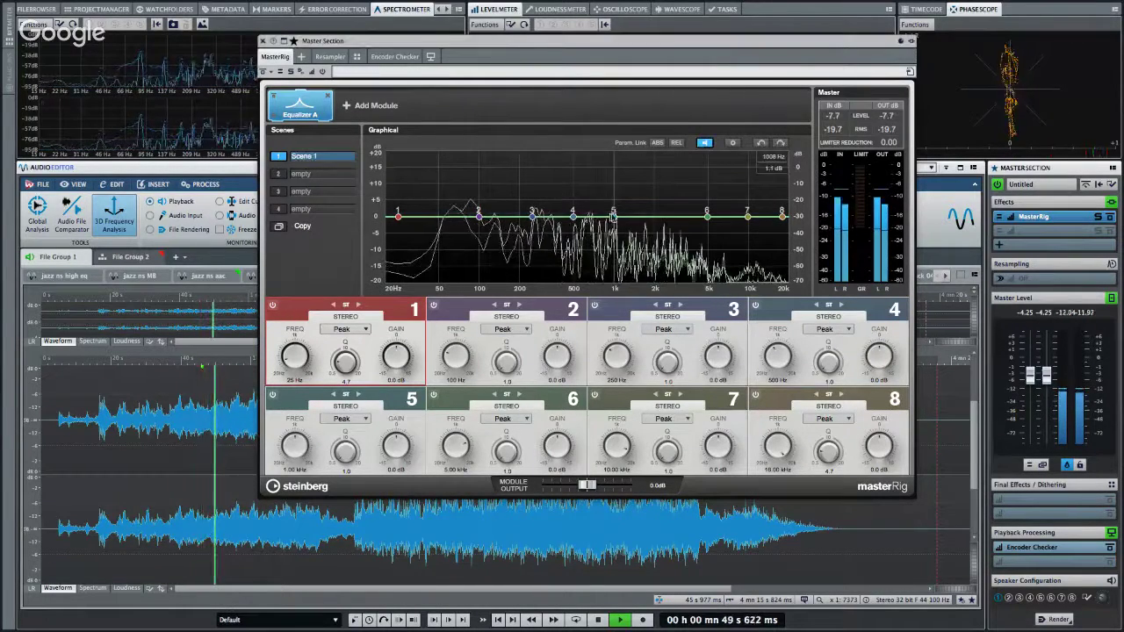
mouse_move(613, 214)
left_mouse_down()
mouse_move(615, 192)
mouse_move(660, 195)
mouse_move(586, 206)
mouse_move(624, 201)
left_mouse_up()
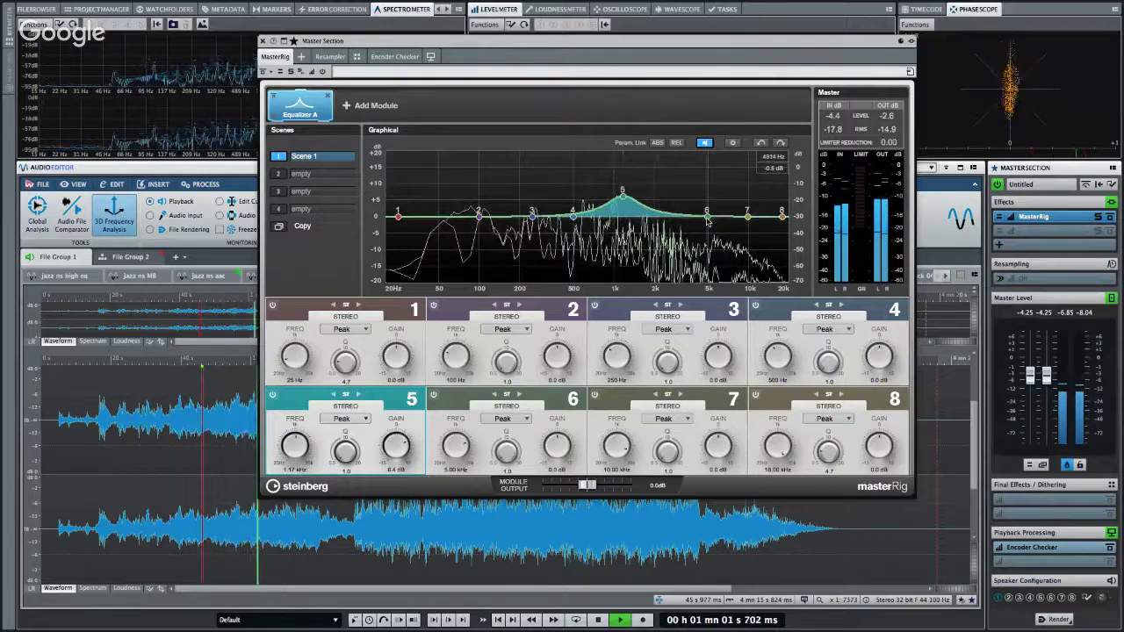
mouse_move(707, 216)
left_mouse_down()
mouse_move(713, 197)
mouse_move(723, 203)
left_mouse_up()
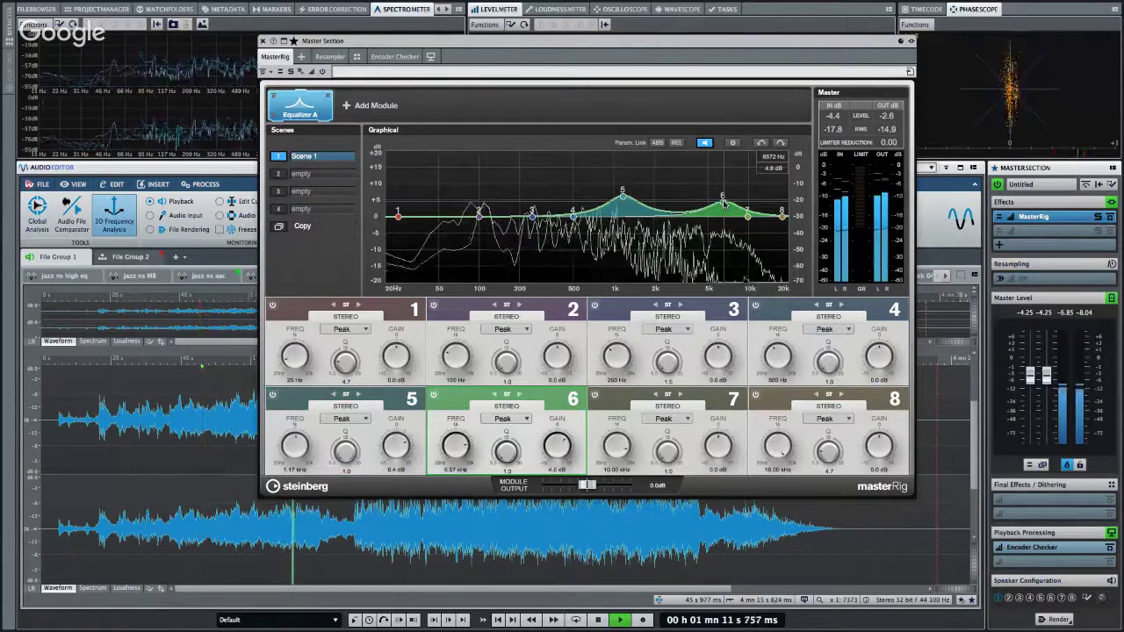
left_click_drag(723, 204, 724, 209)
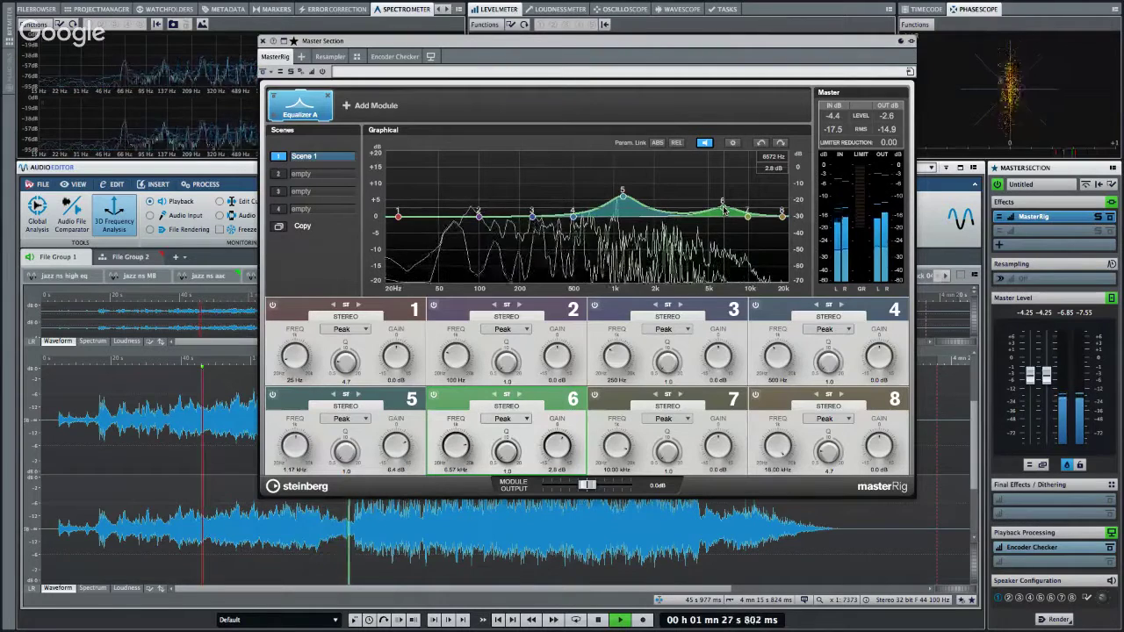
Stop playback and remove MasterRig from the effects slot.
key("space")
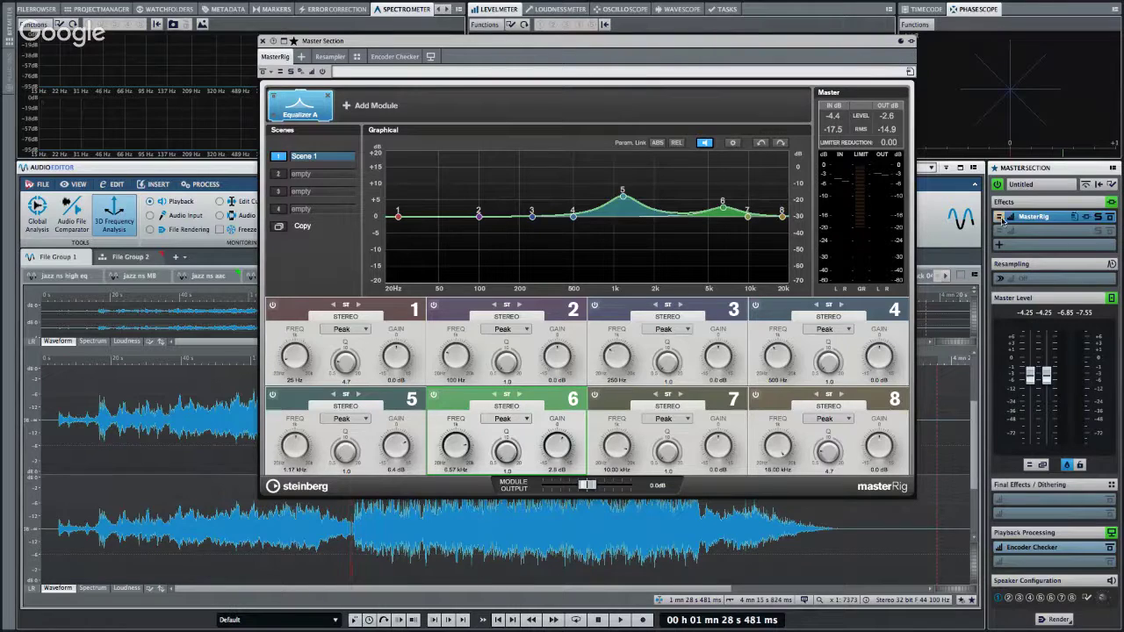
right_click(1042, 221)
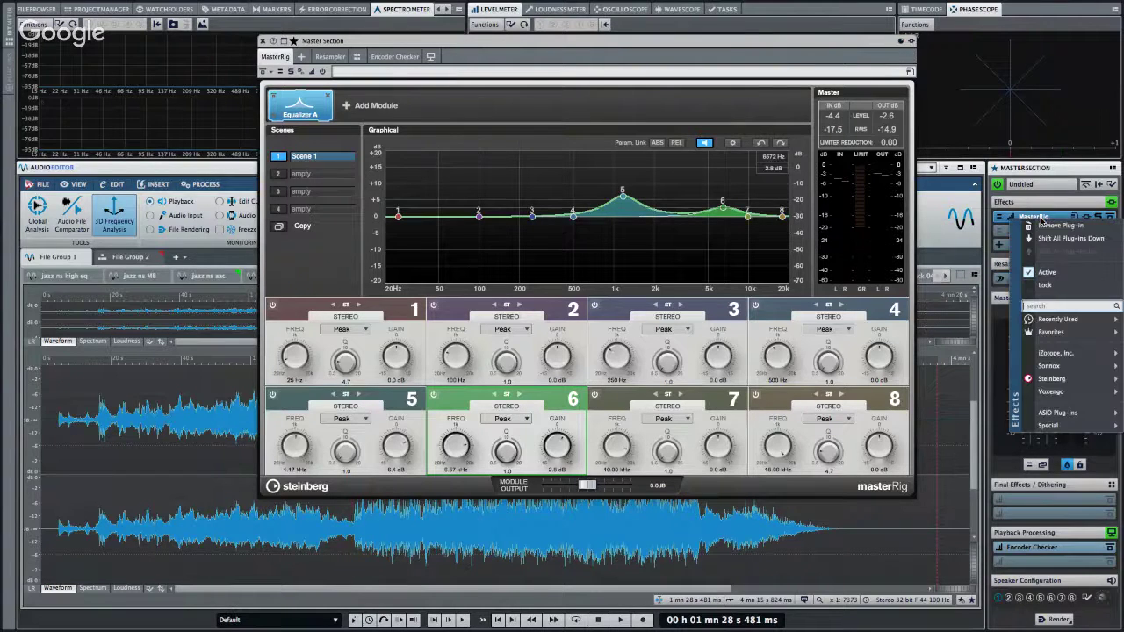
left_click(1047, 229)
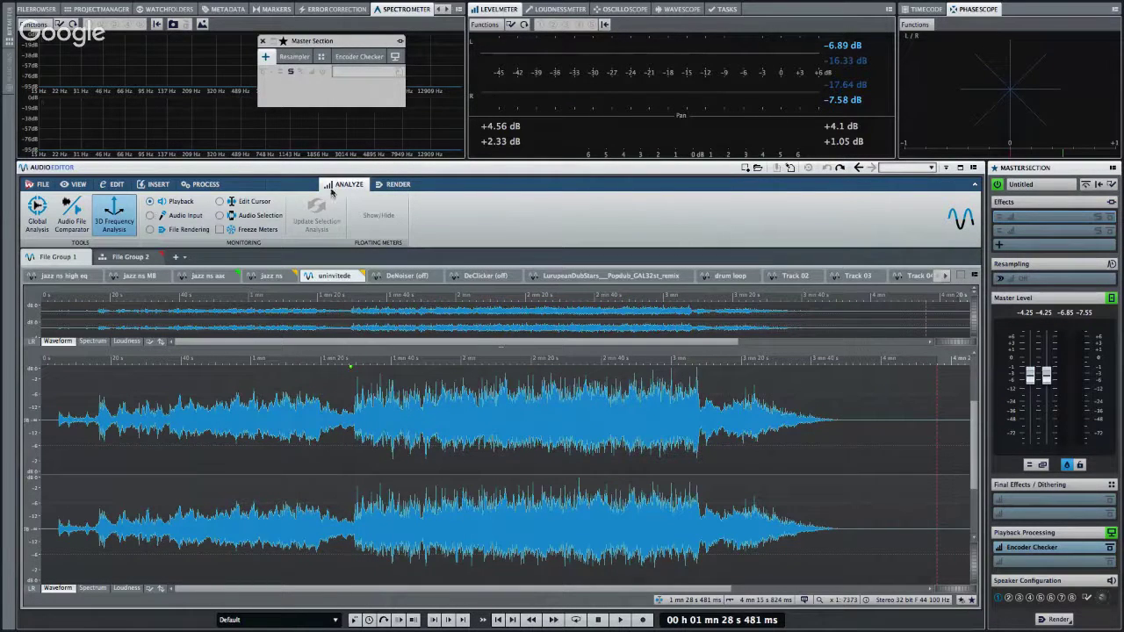
Start playback from about 28 s and select a passage of about 23 s ending near 1 min 2 s, with the editing commands shown.
left_click(115, 185)
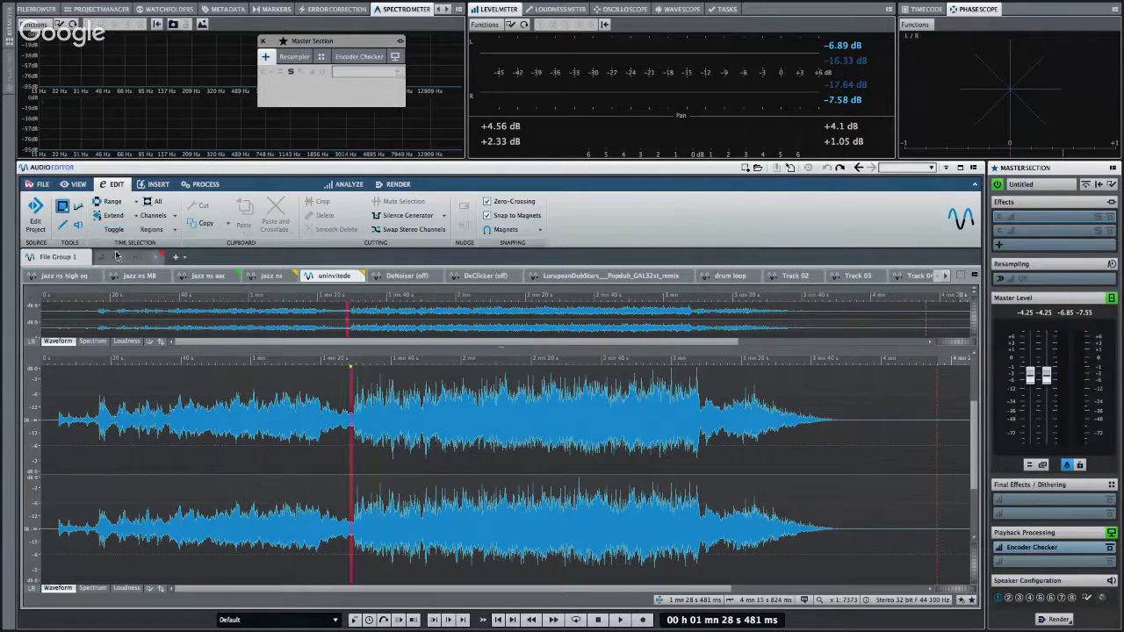
left_click(137, 427)
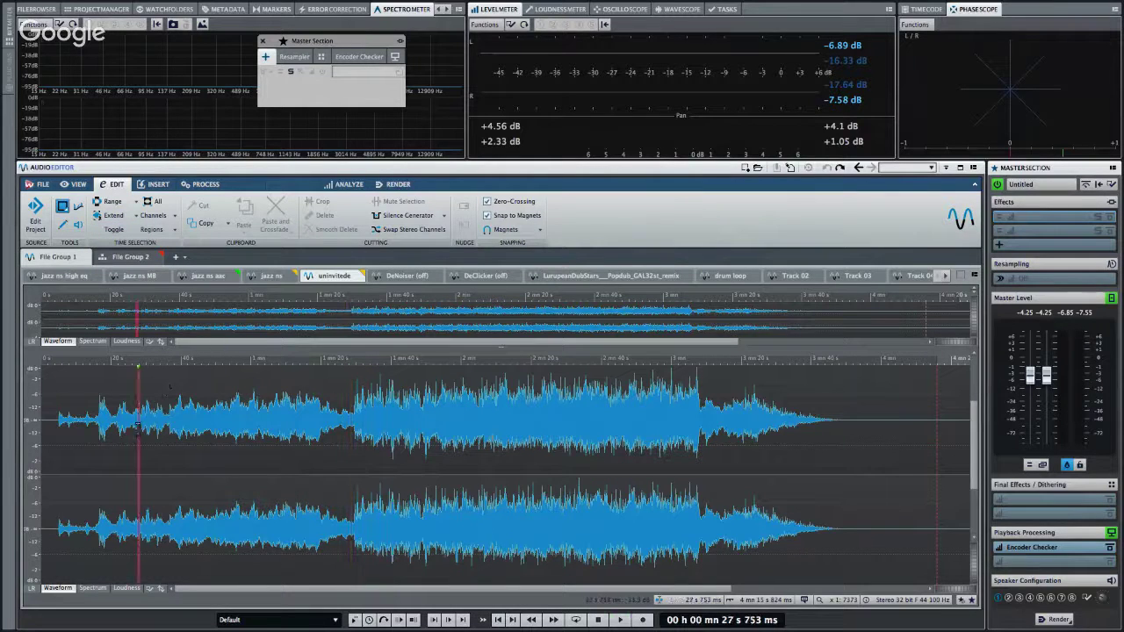
key("space")
left_click_drag(179, 439, 259, 443)
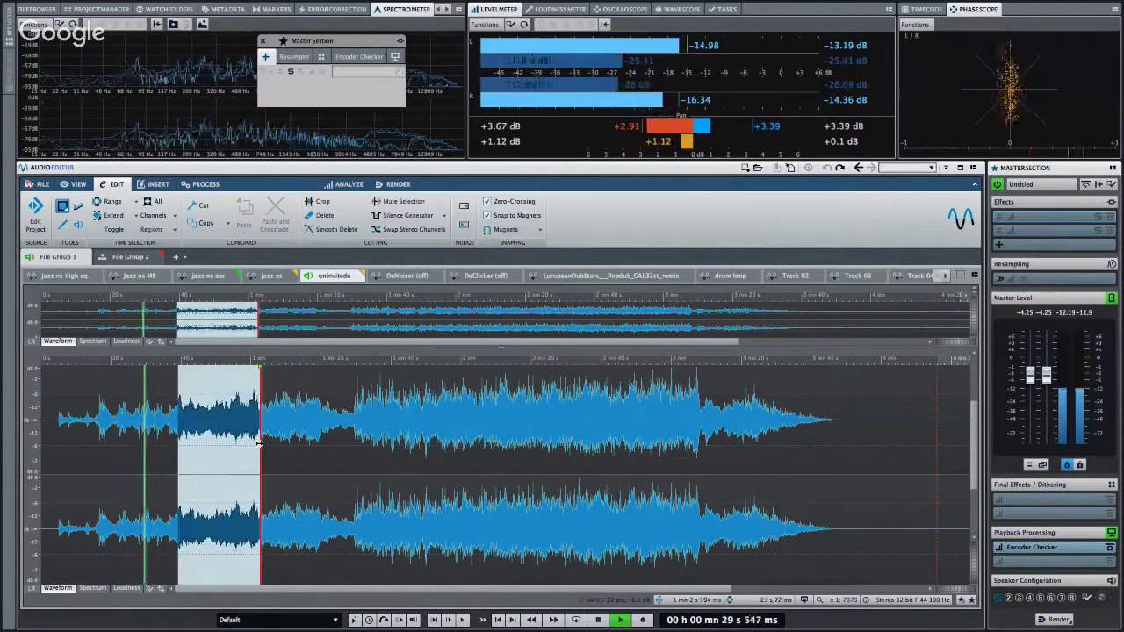
Try silencing the selected passage and cutting it out during playback, undoing each edit.
key("ctrl+BackSpace")
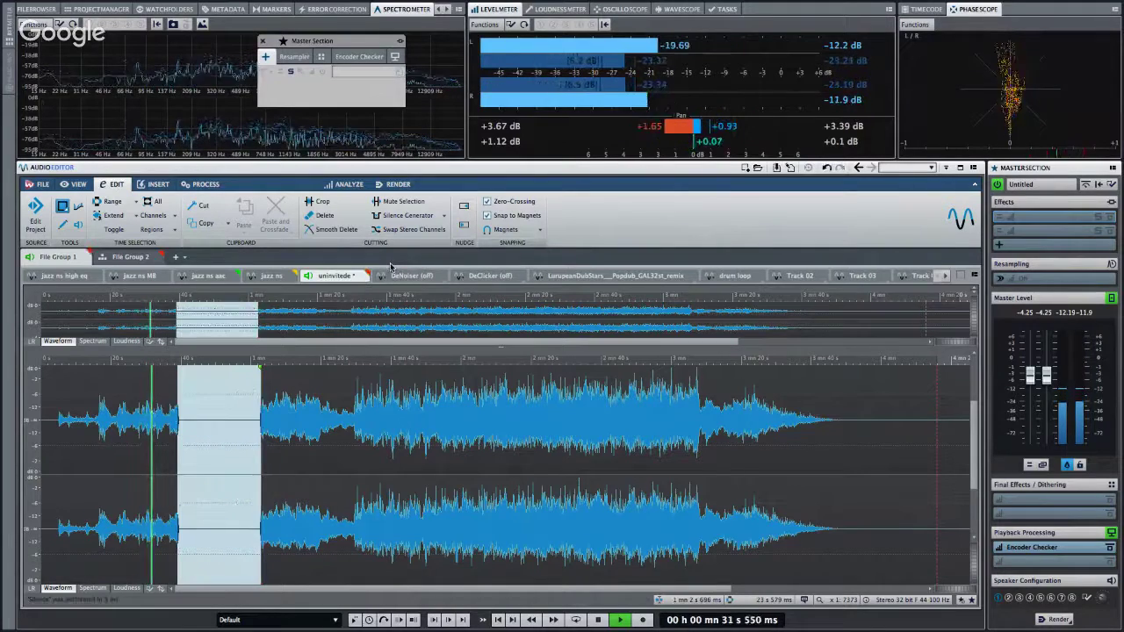
key("ctrl+z")
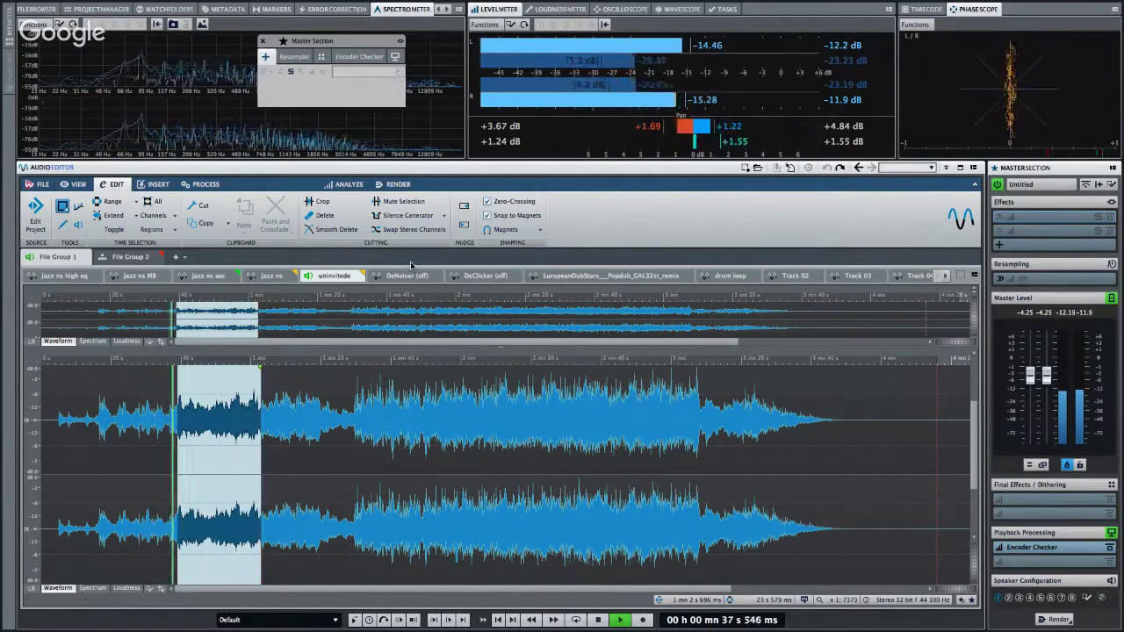
key("ctrl+x")
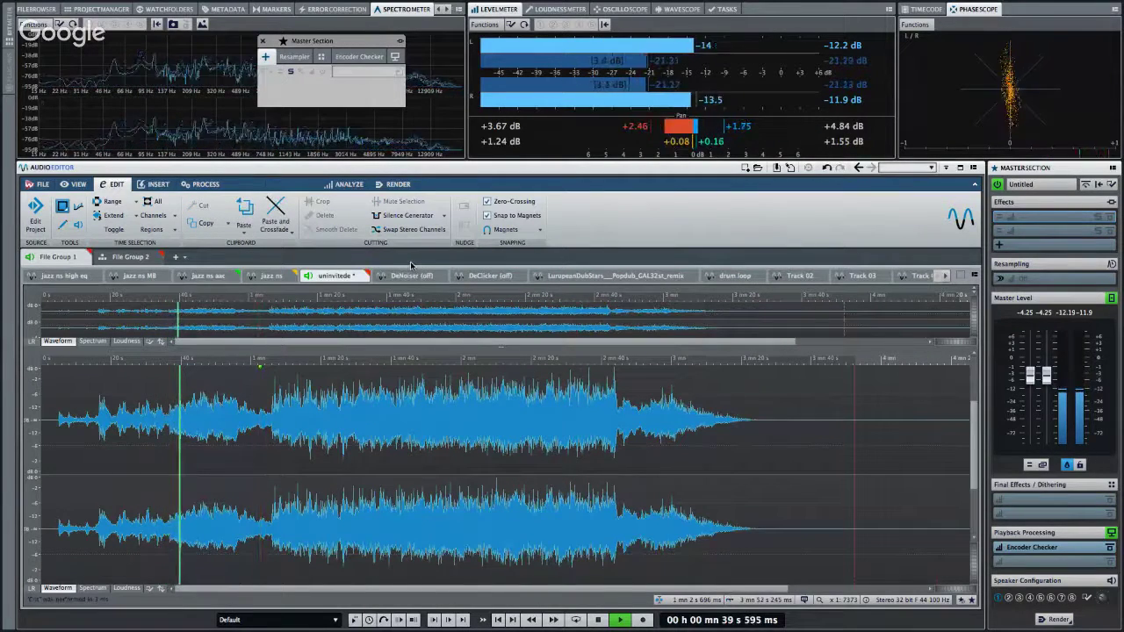
key("ctrl+z")
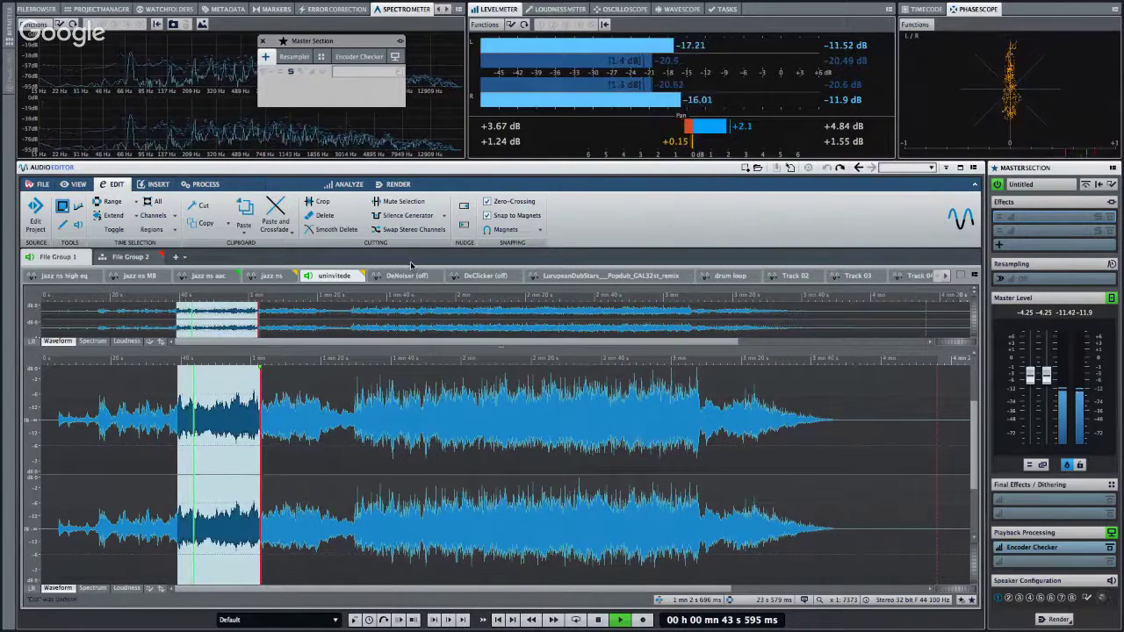
Stop playback and switch to the Google Hangouts broadcast window in Chrome.
key("space")
mouse_move(195, 19)
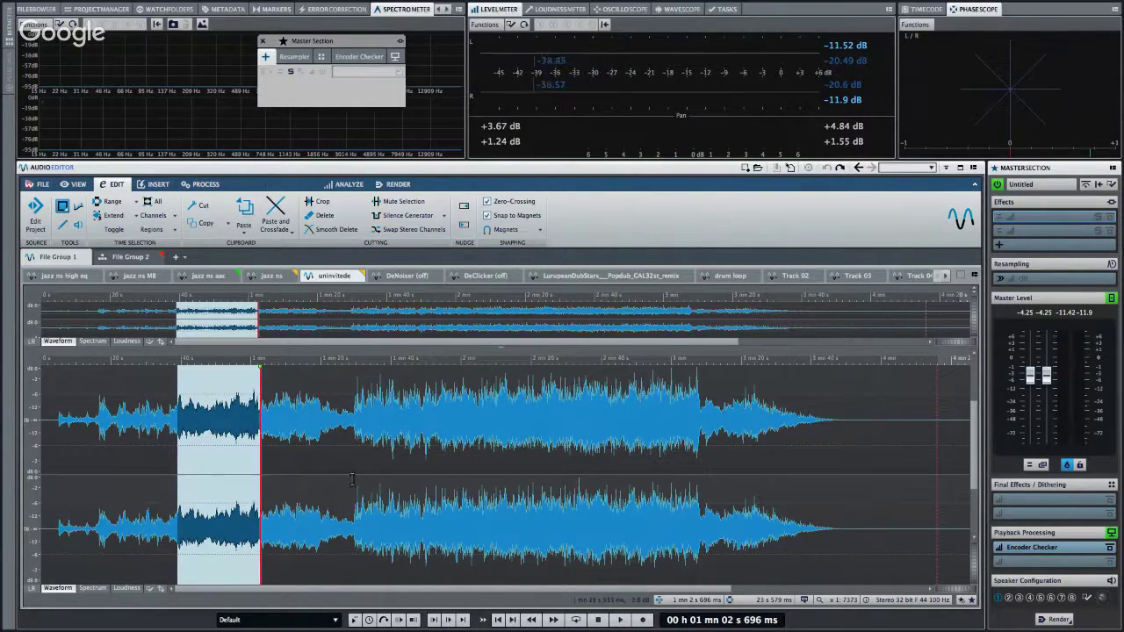
key("super+Tab")
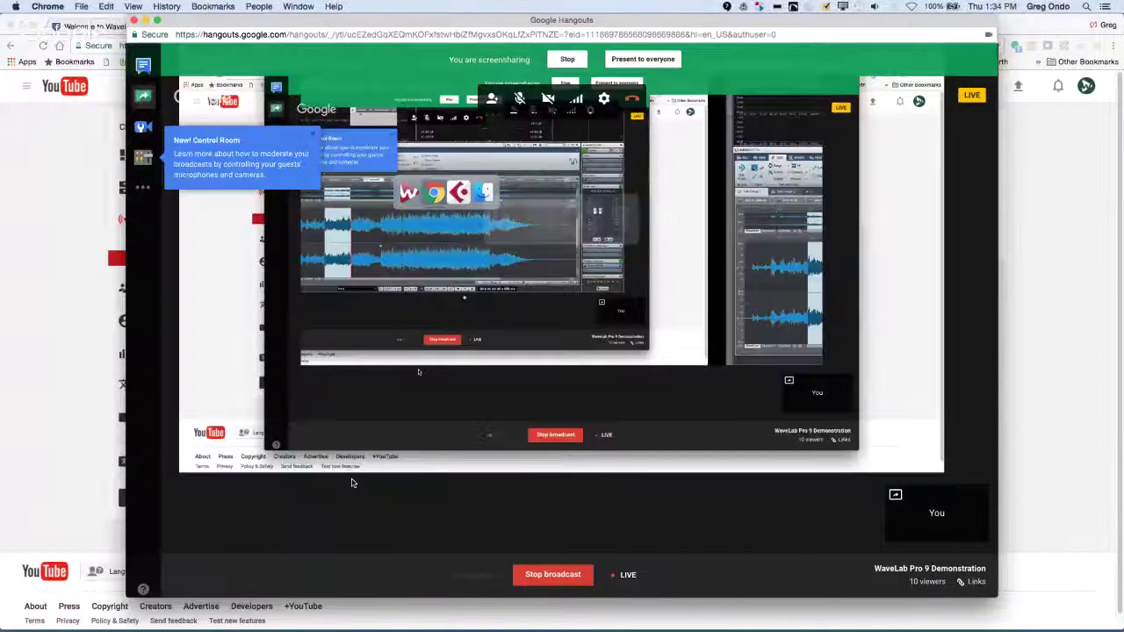
Switch to WaveLab and try inserting copies of the selected 23 s passage and a 32 s passage later in the waveform, undoing each.
key("super+Tab")
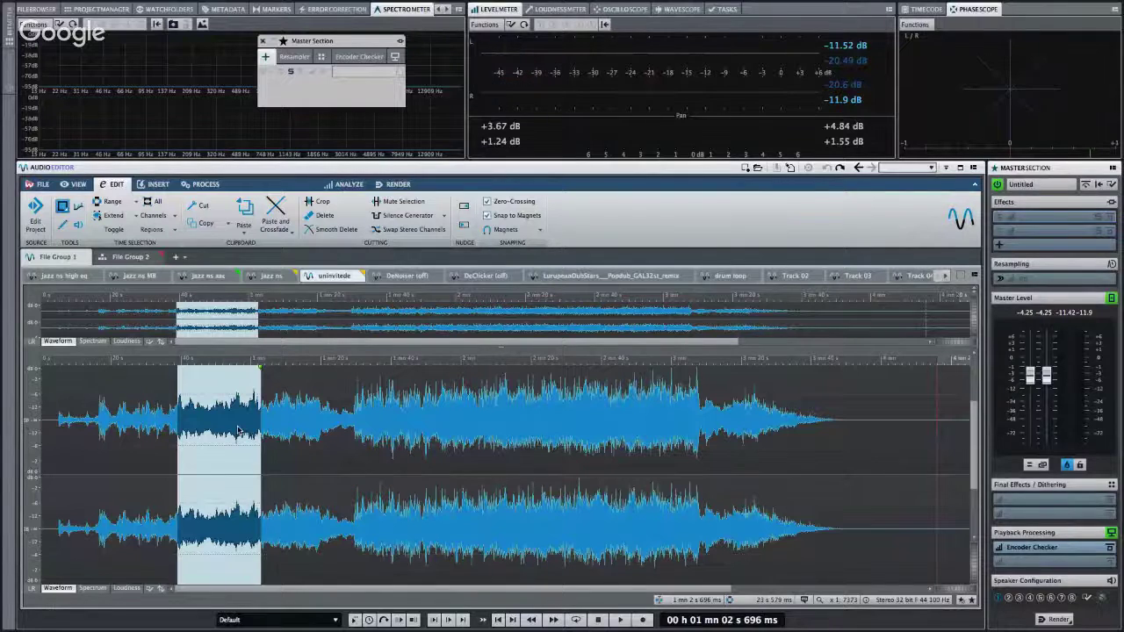
left_click_drag(237, 431, 334, 409)
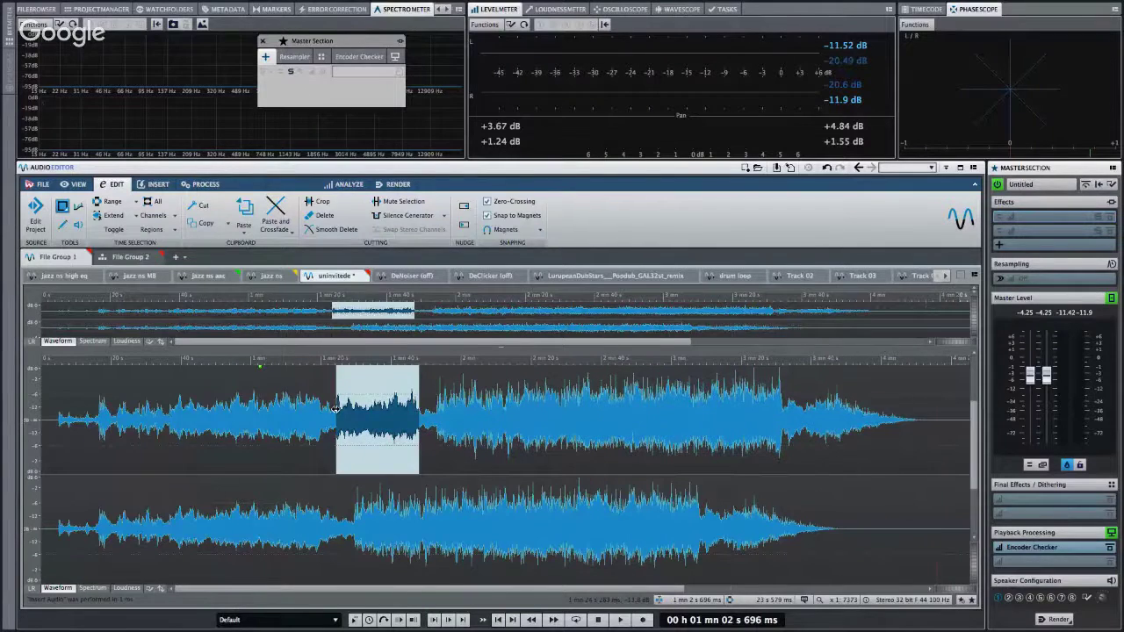
key("ctrl+z")
mouse_move(408, 436)
left_mouse_down()
mouse_move(796, 447)
mouse_move(791, 437)
left_mouse_up()
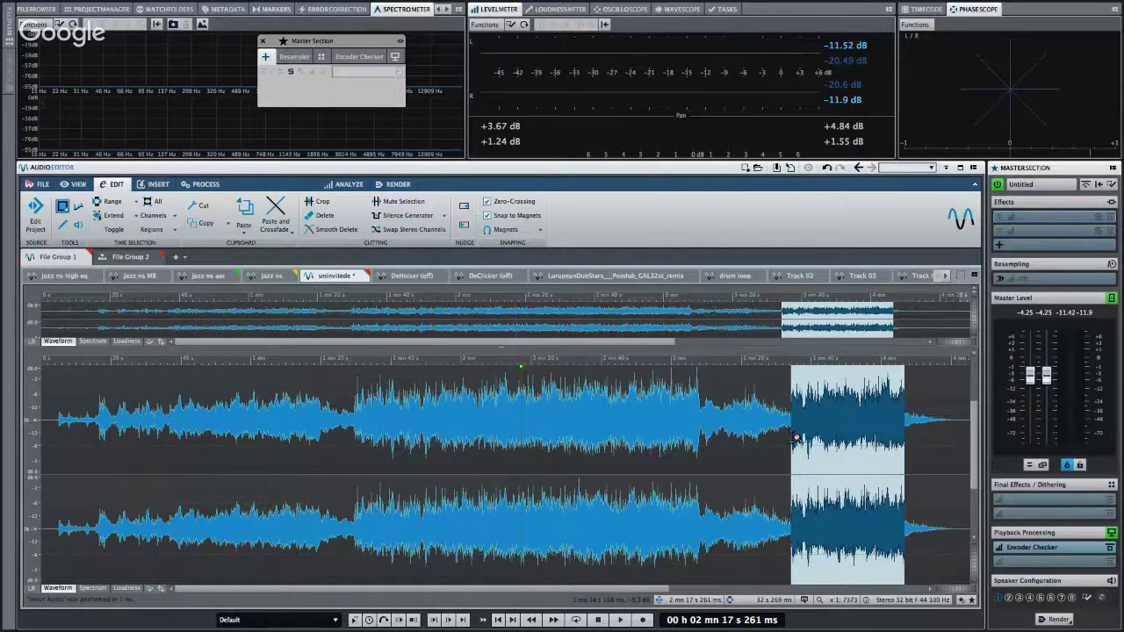
key("ctrl+z")
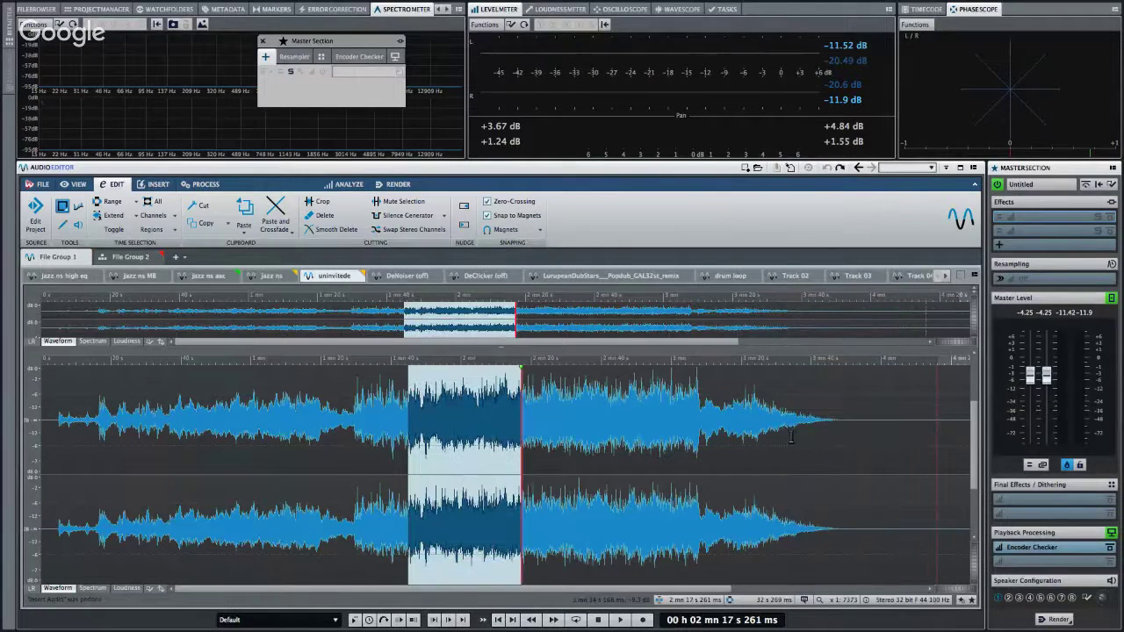
Open the Gain settings for the selected passage, then try a fade-in on it, undo the fade and close the Gain settings.
key("g")
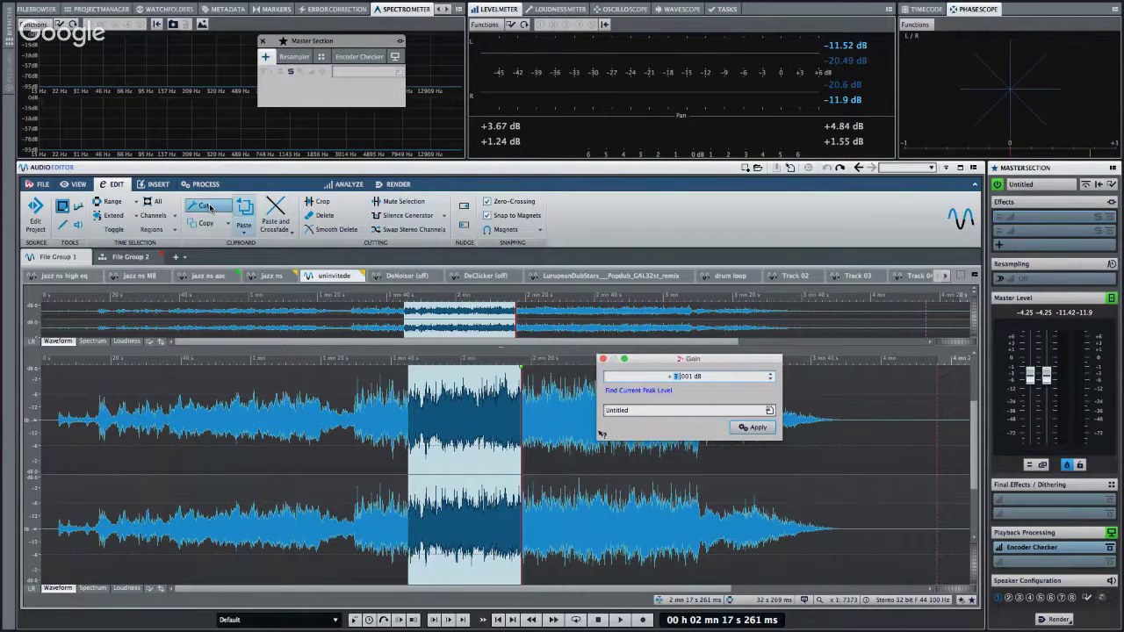
left_click(152, 183)
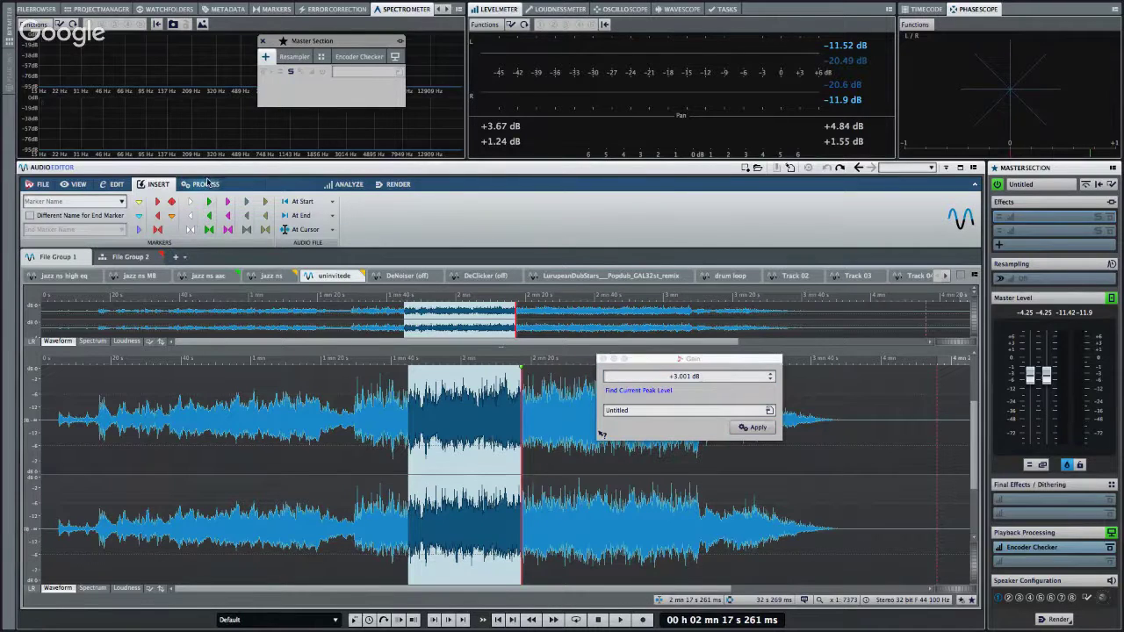
left_click(205, 184)
left_click(184, 207)
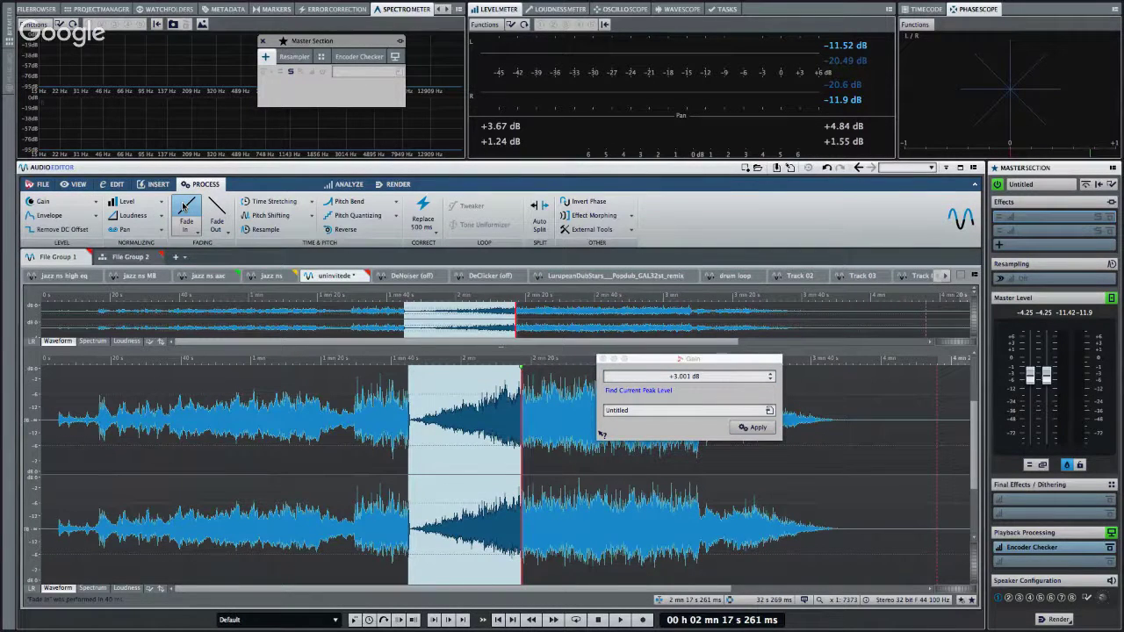
key("ctrl+z")
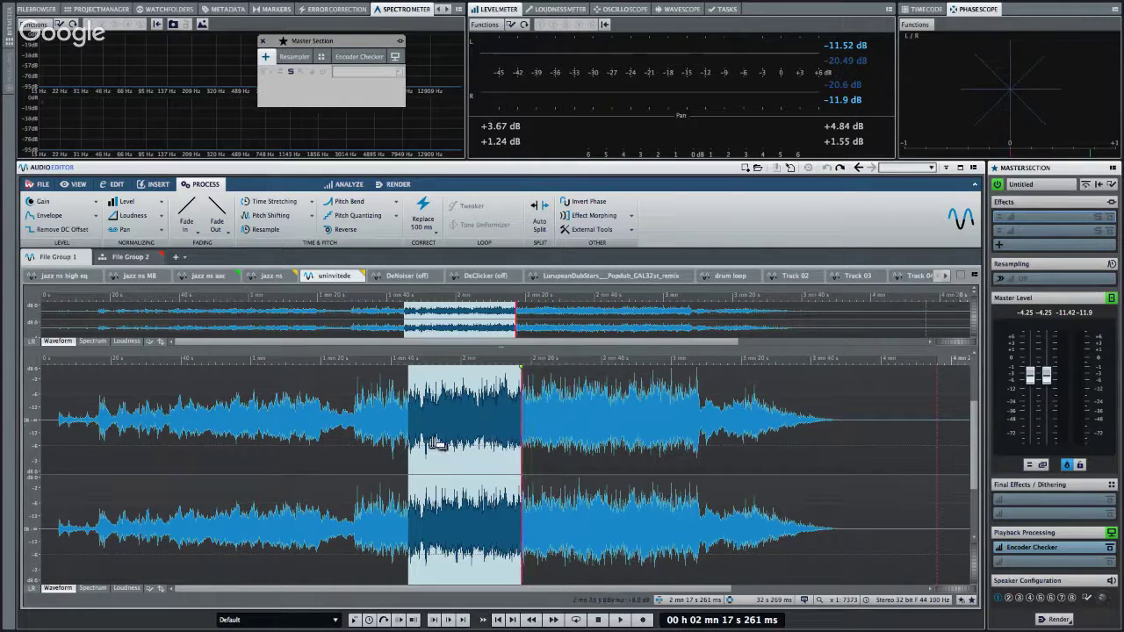
mouse_move(835, 4)
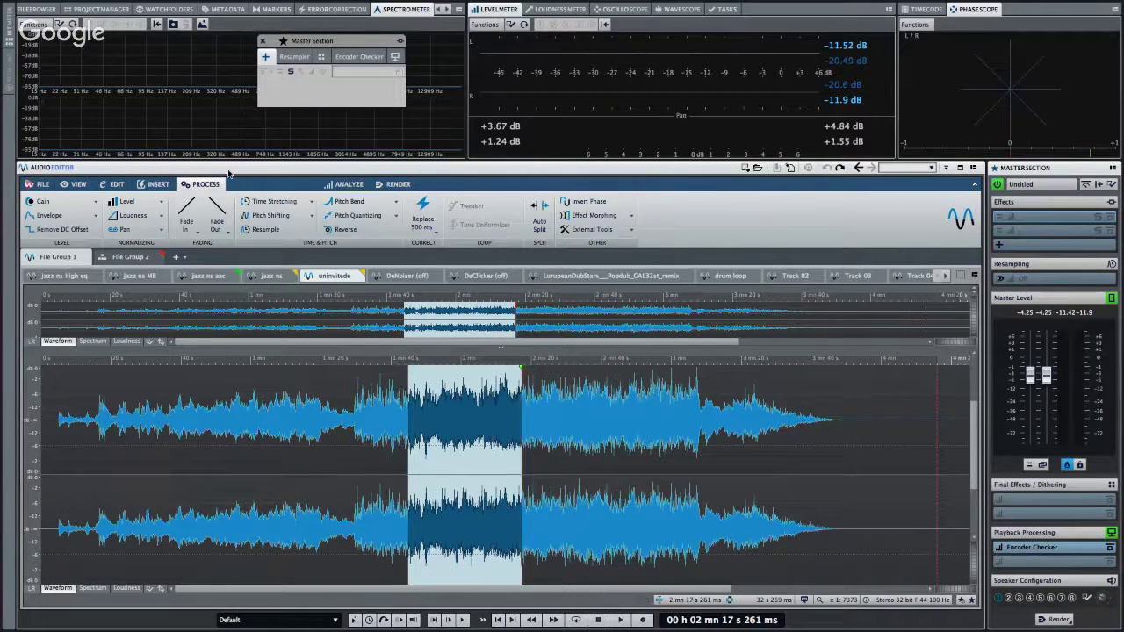
Select a passage of about 22 s starting near 2 min 12 s and display its available editing commands.
left_click(235, 393)
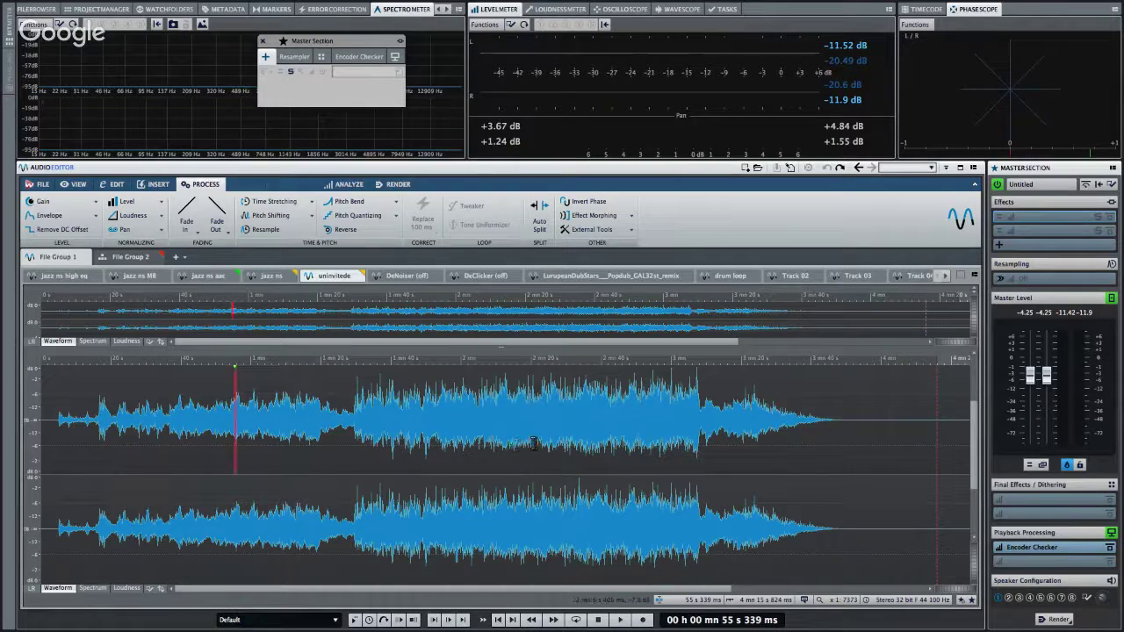
left_click_drag(583, 479, 504, 493)
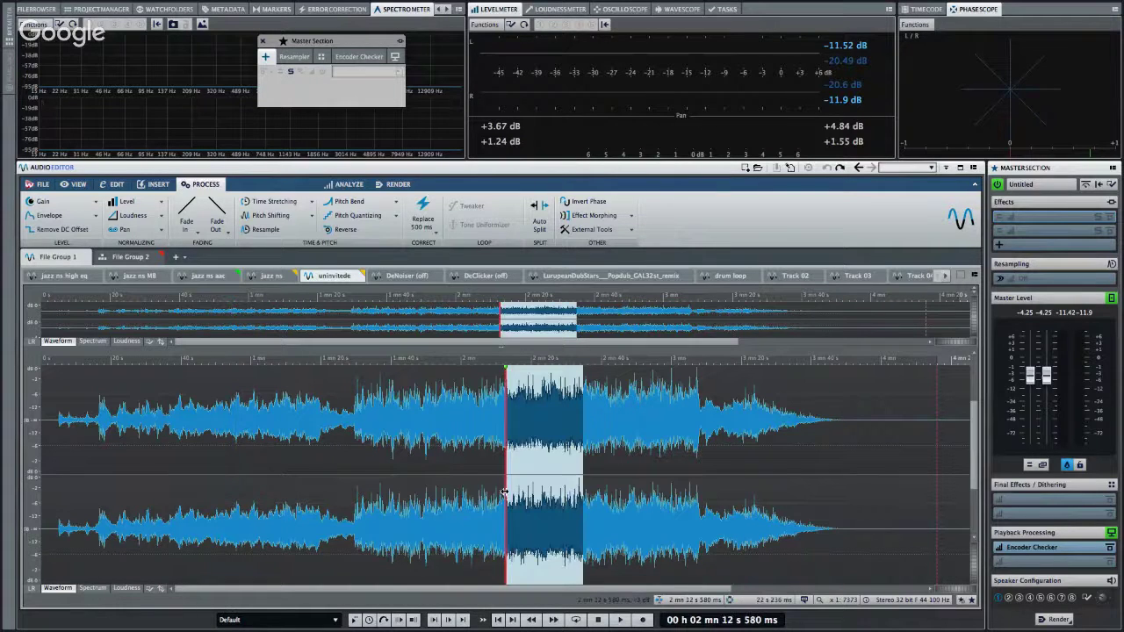
right_click(532, 514)
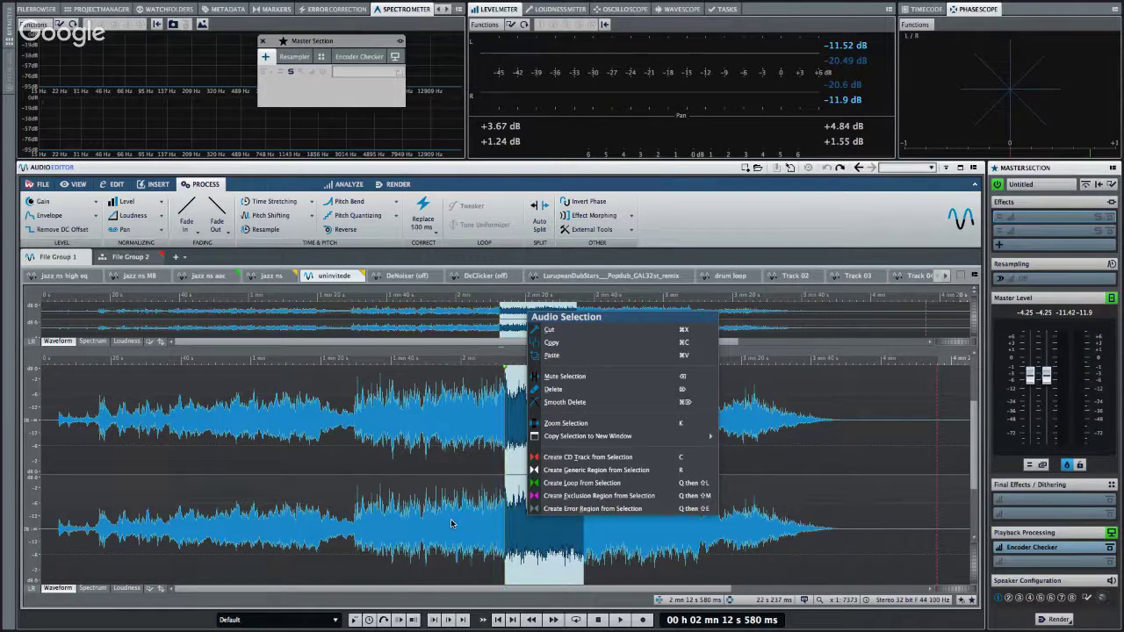
left_click(339, 501)
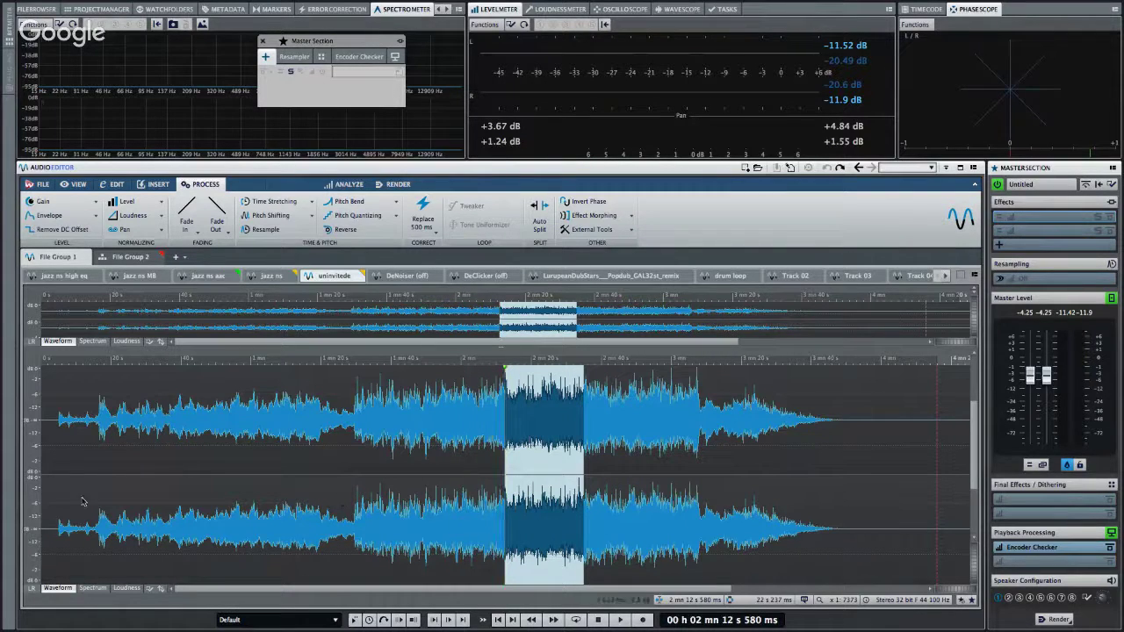
Select about 50 s ending near 1 min 11 s, try applying +3.001 dB of gain, undo it and close the Gain settings.
left_click(114, 502)
left_click_drag(115, 502, 291, 474)
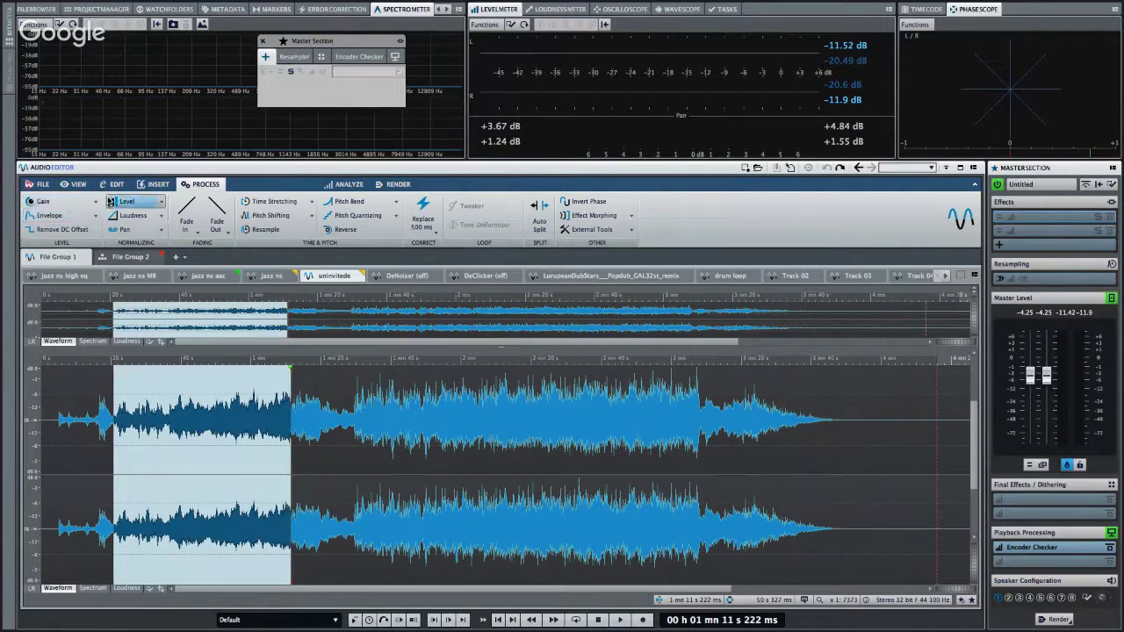
left_click(66, 204)
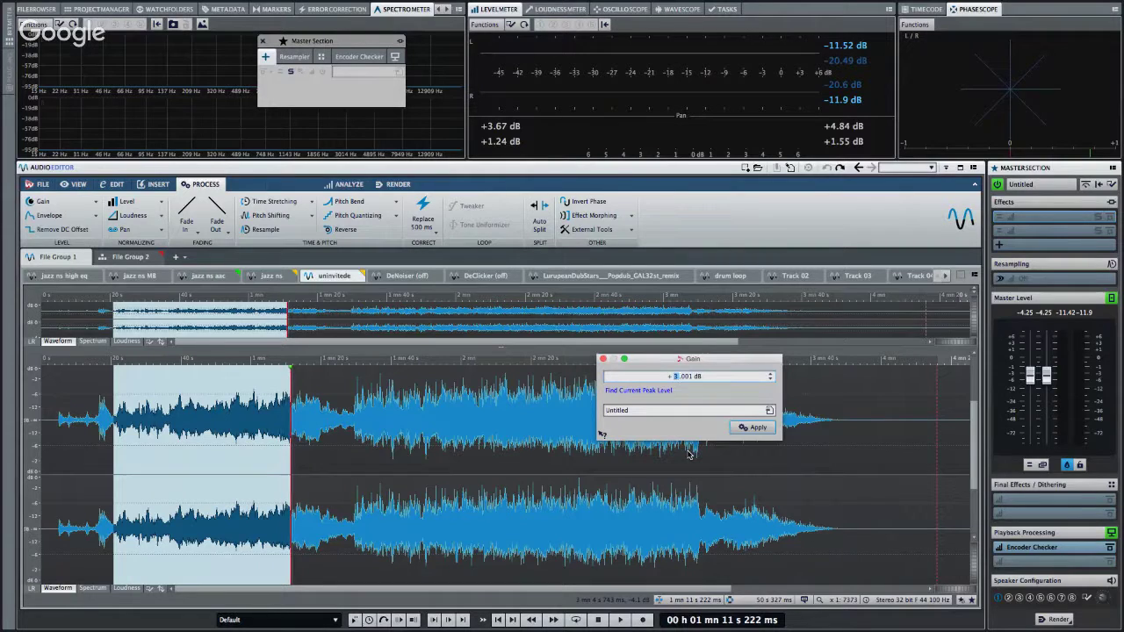
left_click(758, 429)
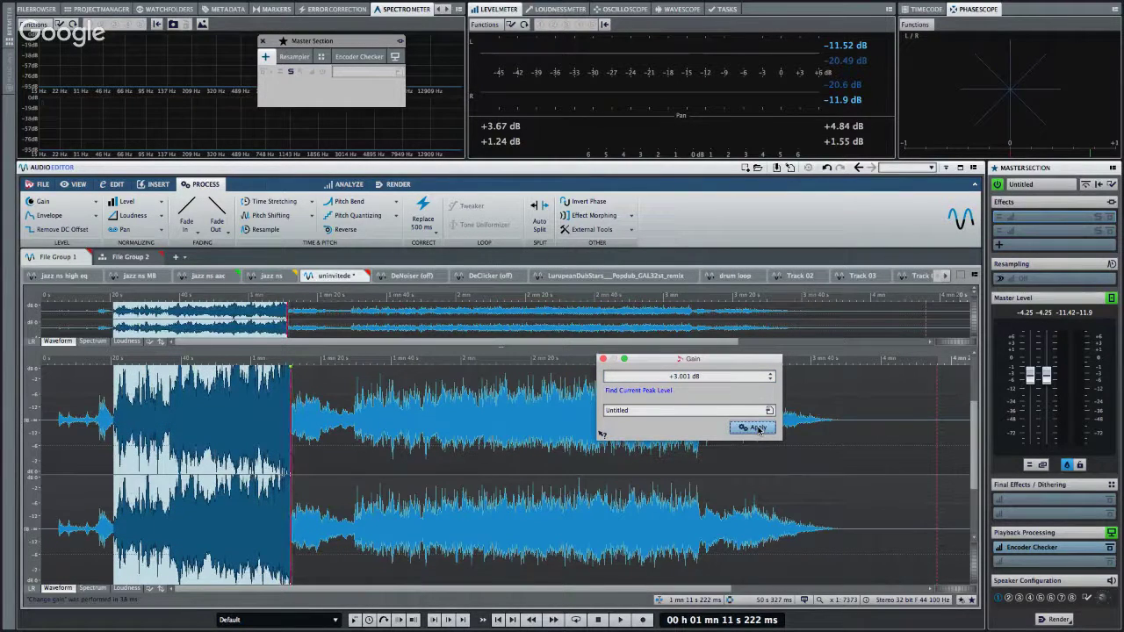
key("ctrl+z")
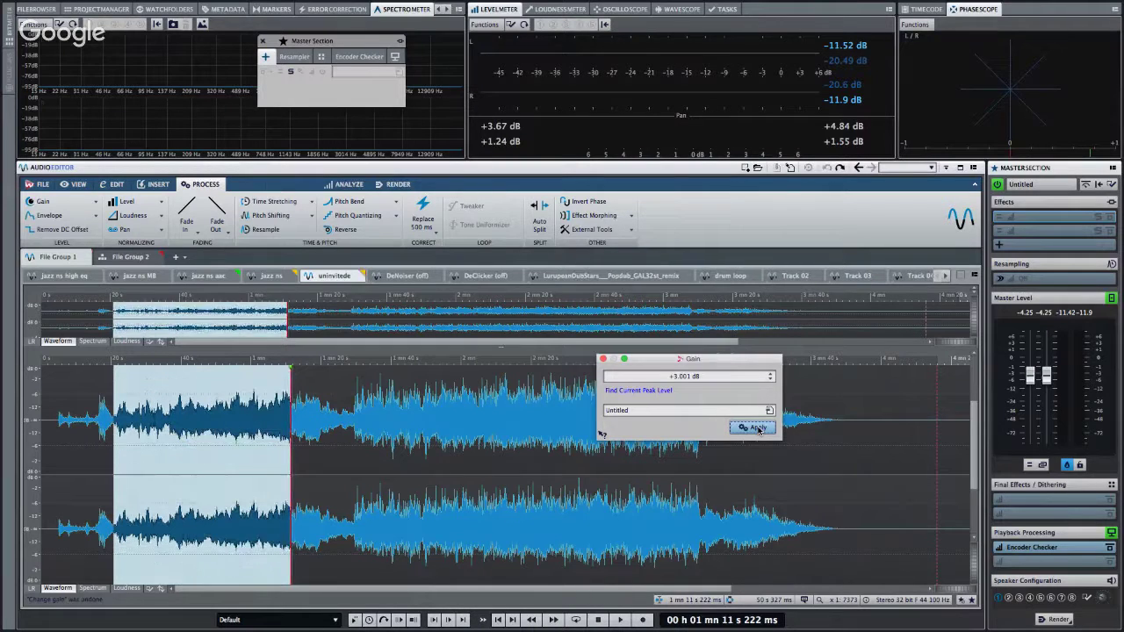
left_click(602, 359)
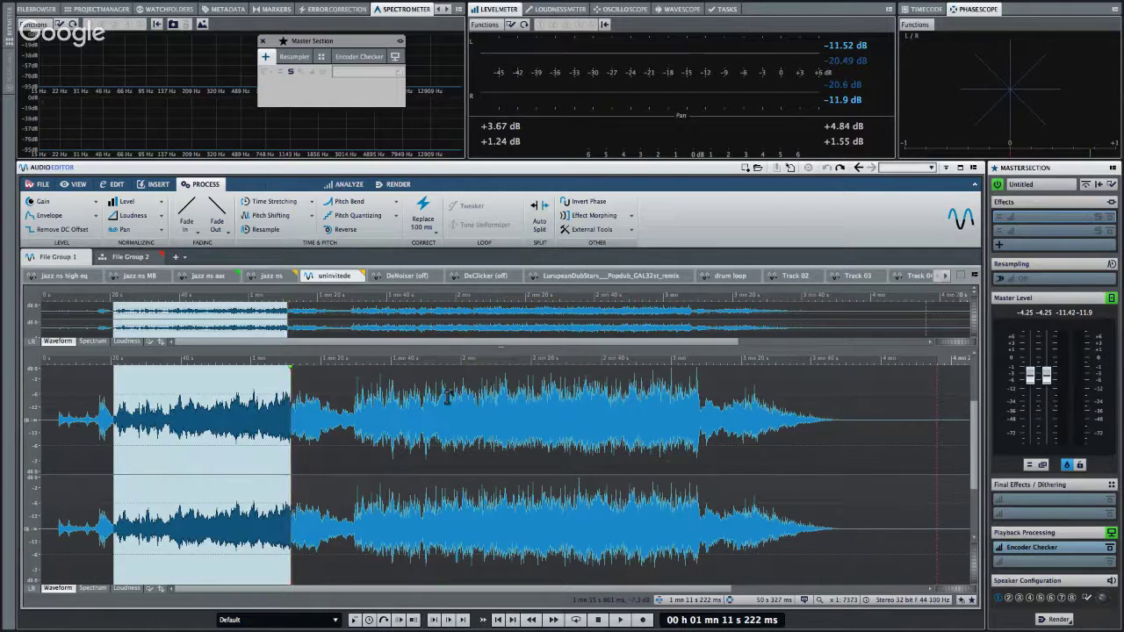
Switch to Cubase and play the bicycle project from just after bar 5, stopping around bar 10.
key("super+Tab")
key("super+Tab")
key("super+Tab")
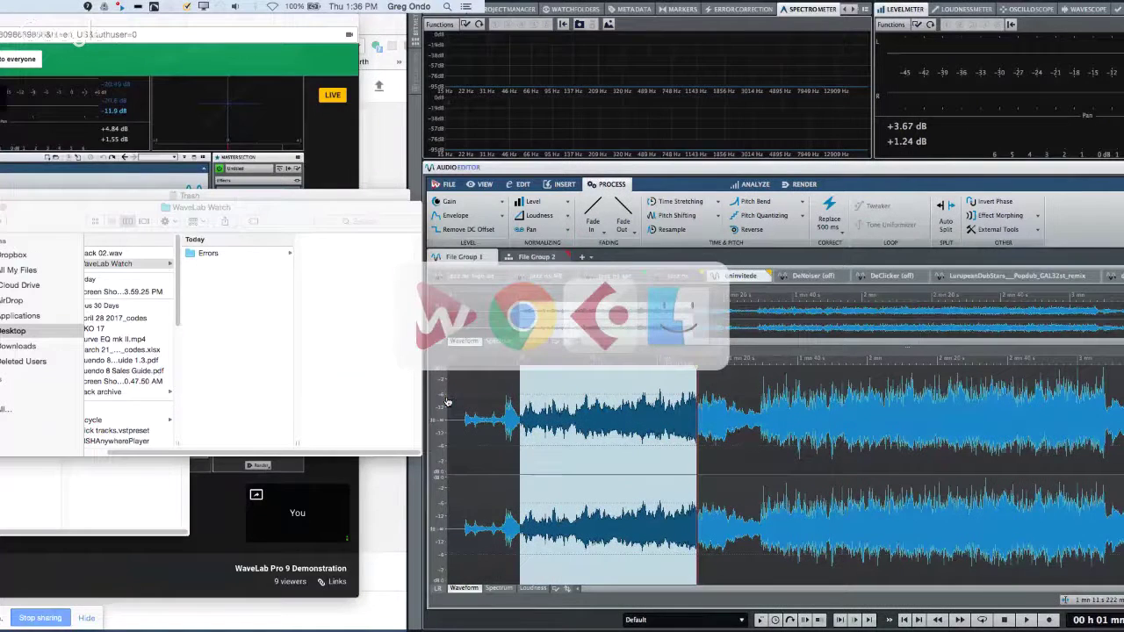
key("super+Tab")
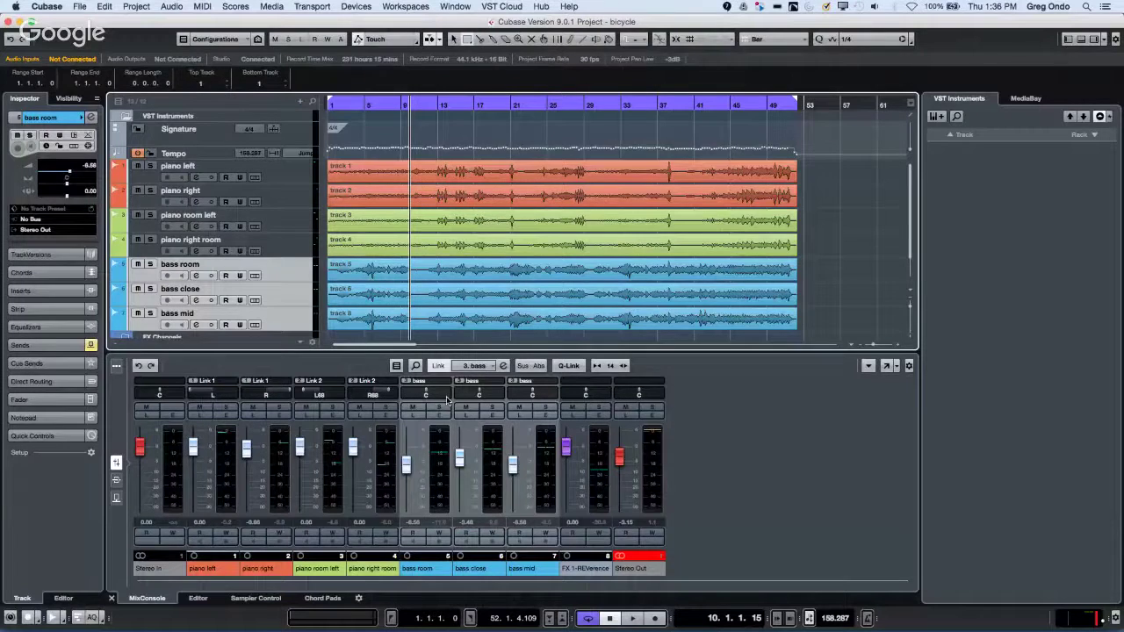
left_click(373, 104)
key("space")
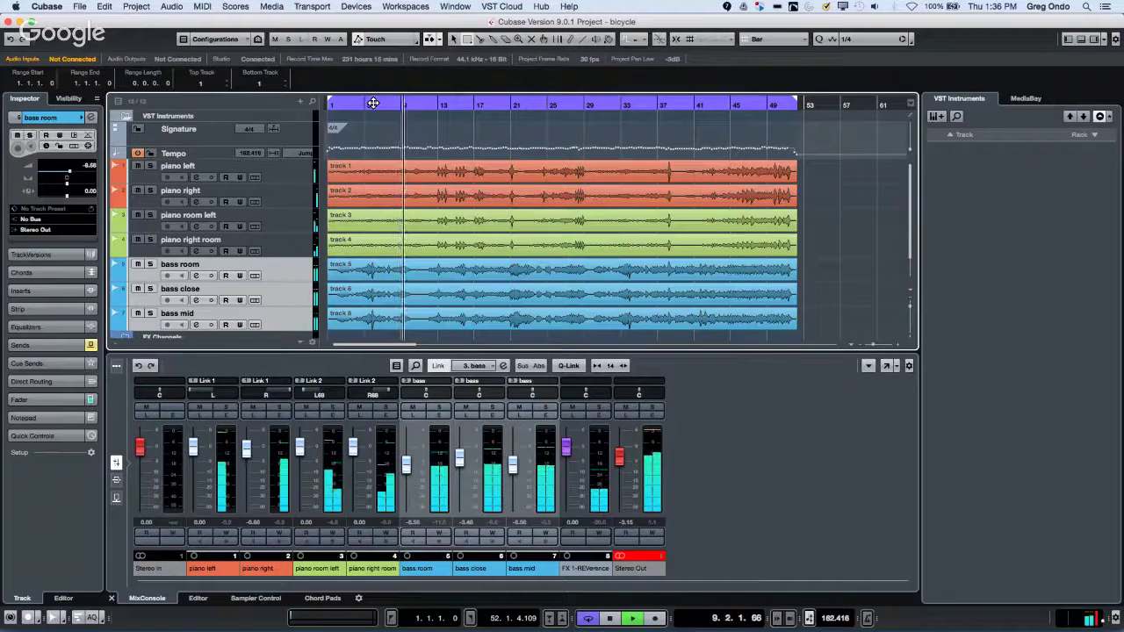
key("space")
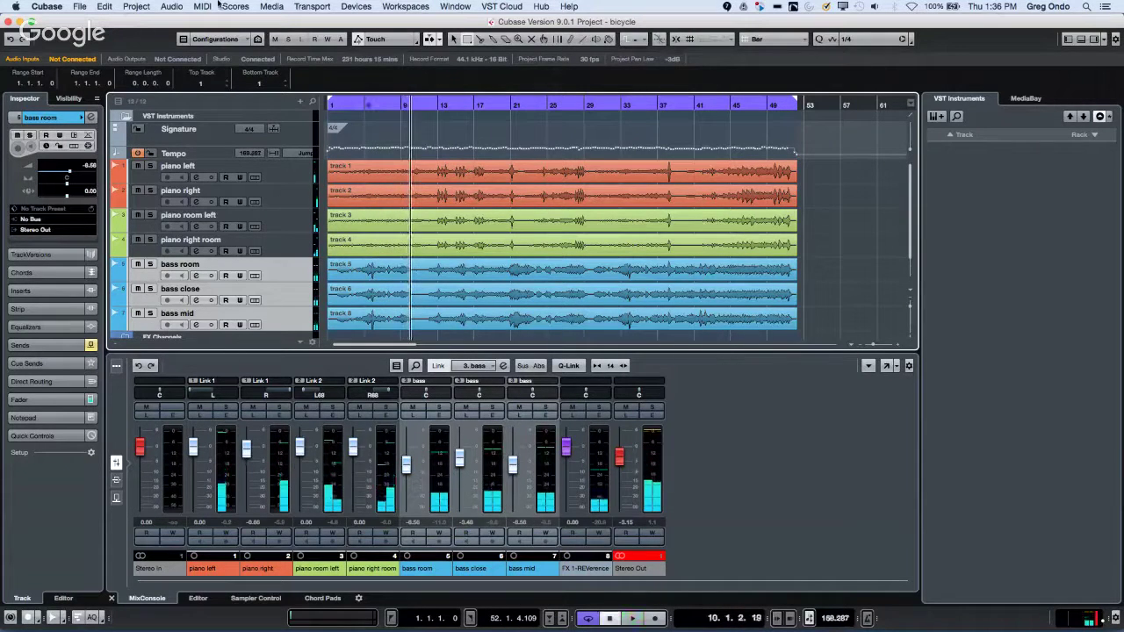
Export the Stereo Out mixdown as the wave file PARSP, with post-processing set to Open in WaveLab Pro 9.
left_click(80, 6)
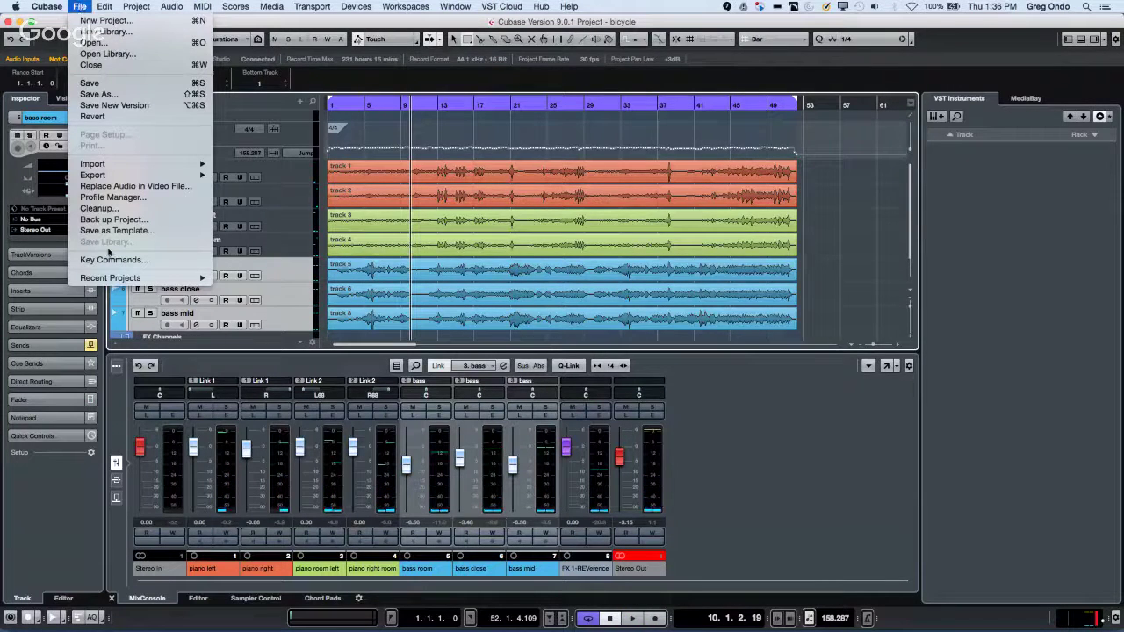
mouse_move(123, 176)
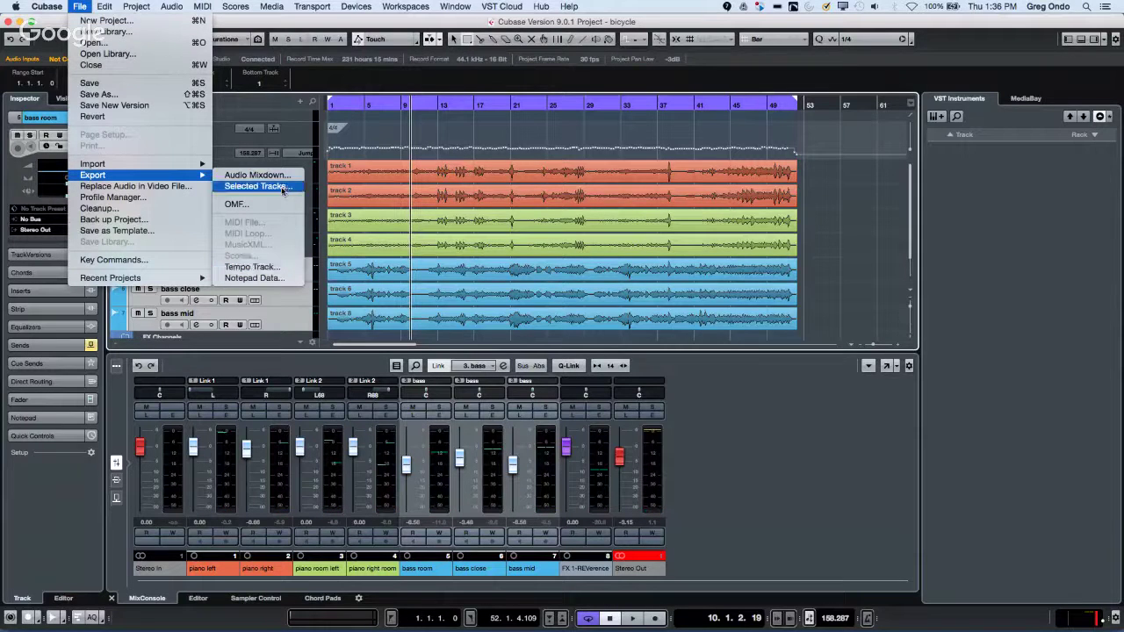
left_click(257, 175)
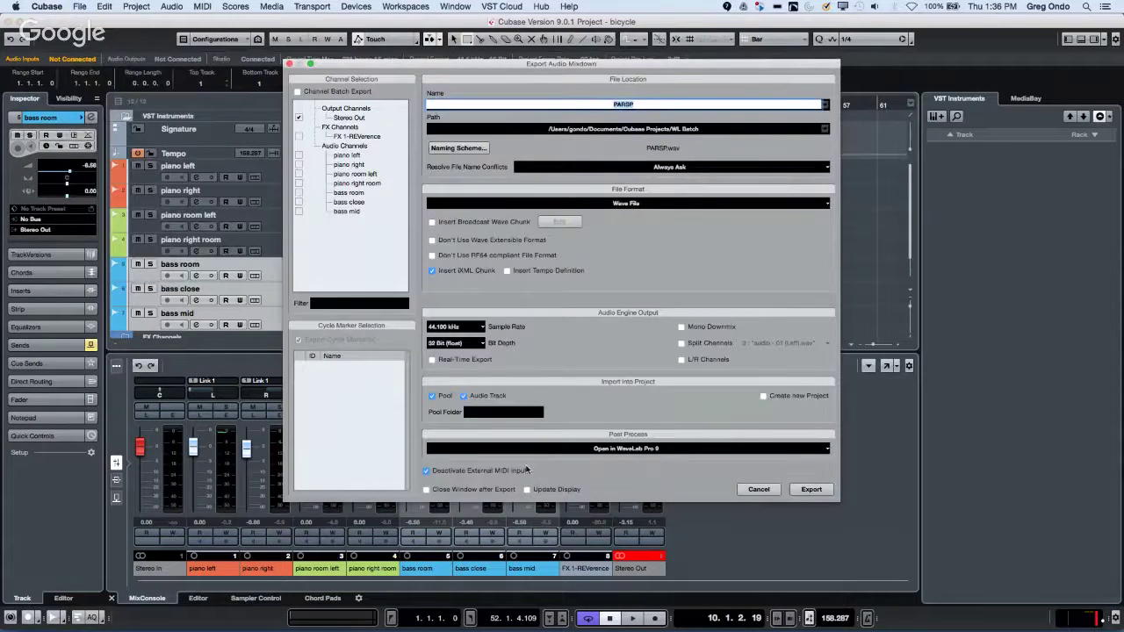
left_click(620, 449)
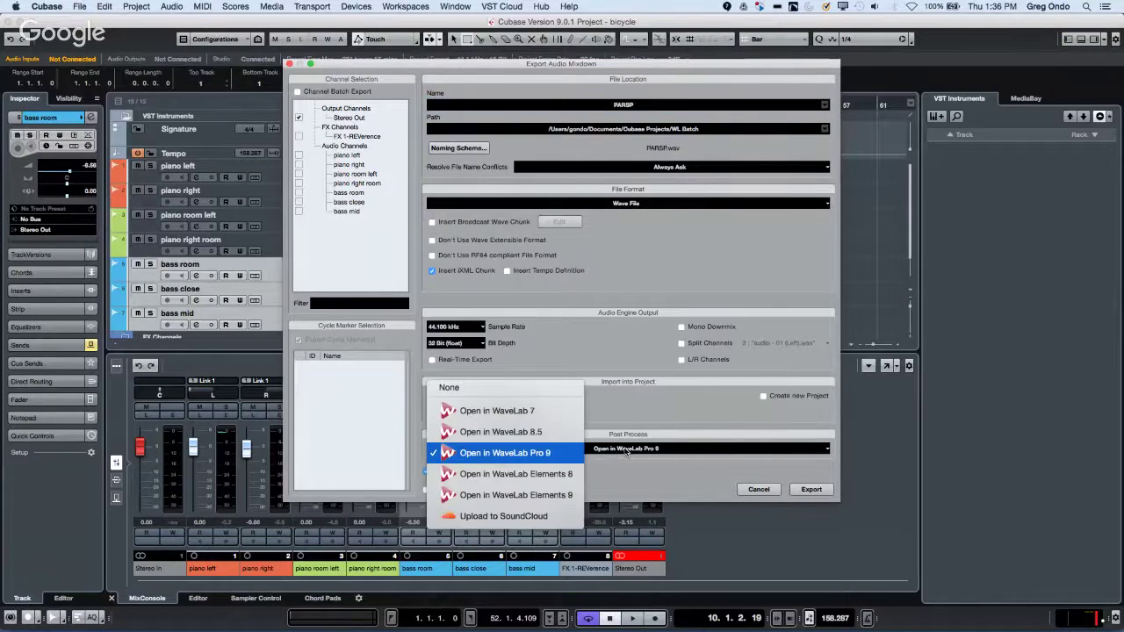
left_click(557, 456)
left_click(809, 493)
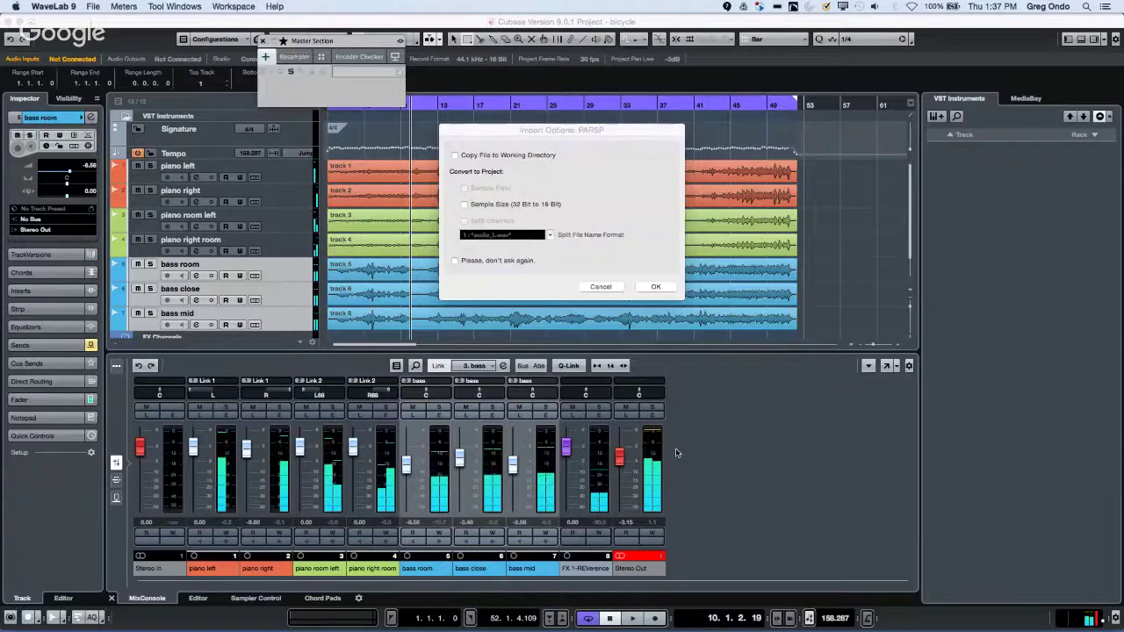
Cancel the import into Cubase, dismiss the export settings, close the bicycle project without saving and switch to WaveLab.
left_click(601, 286)
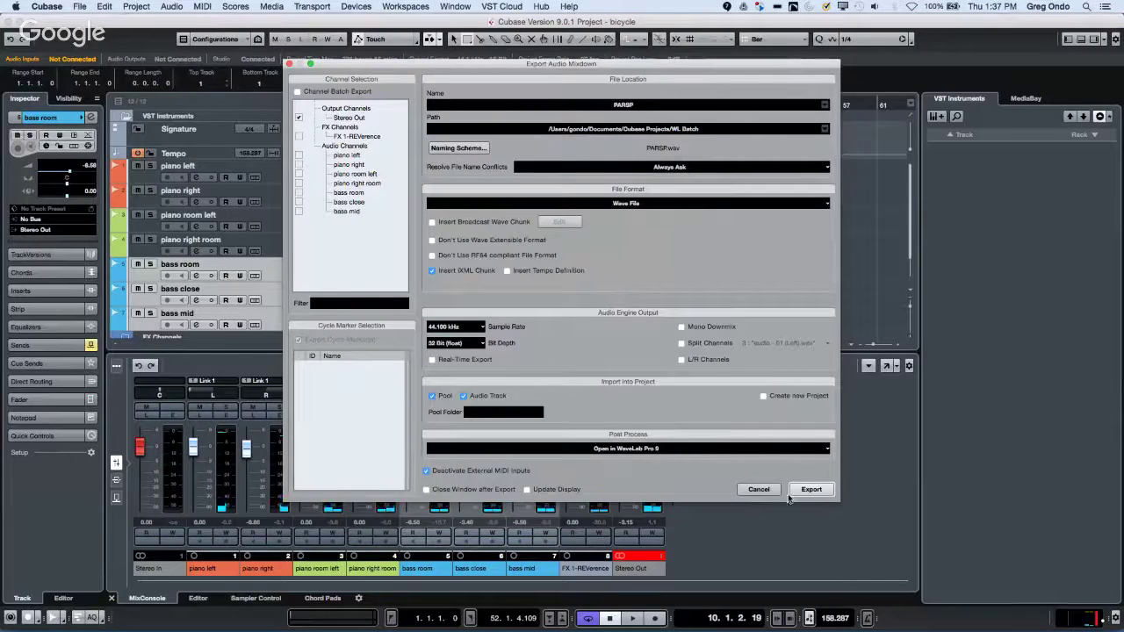
left_click(759, 489)
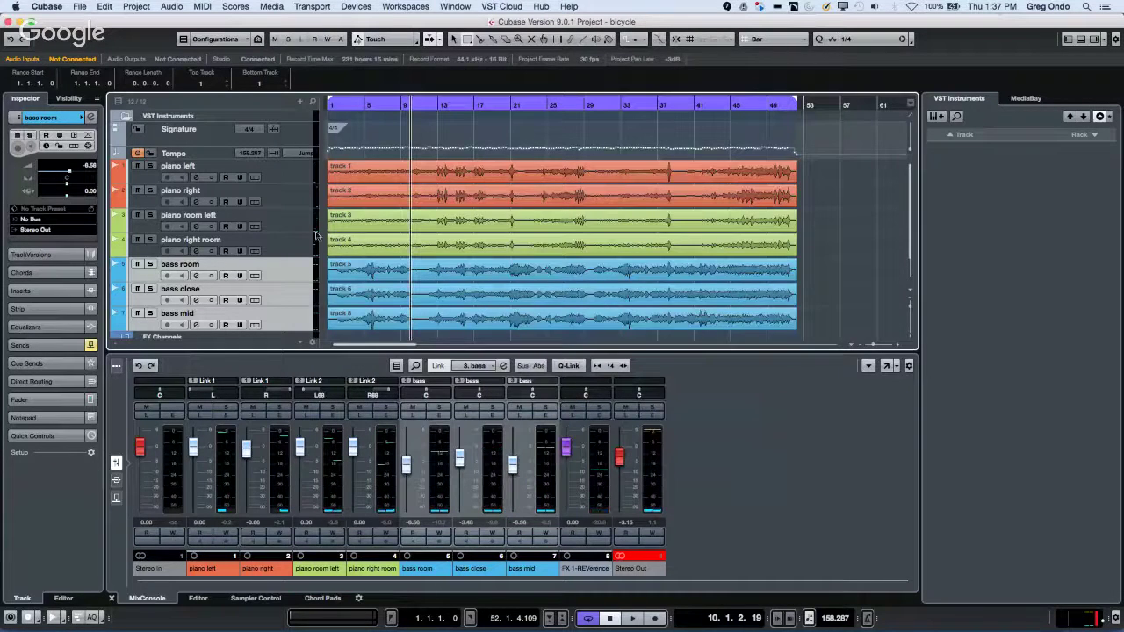
left_click(9, 21)
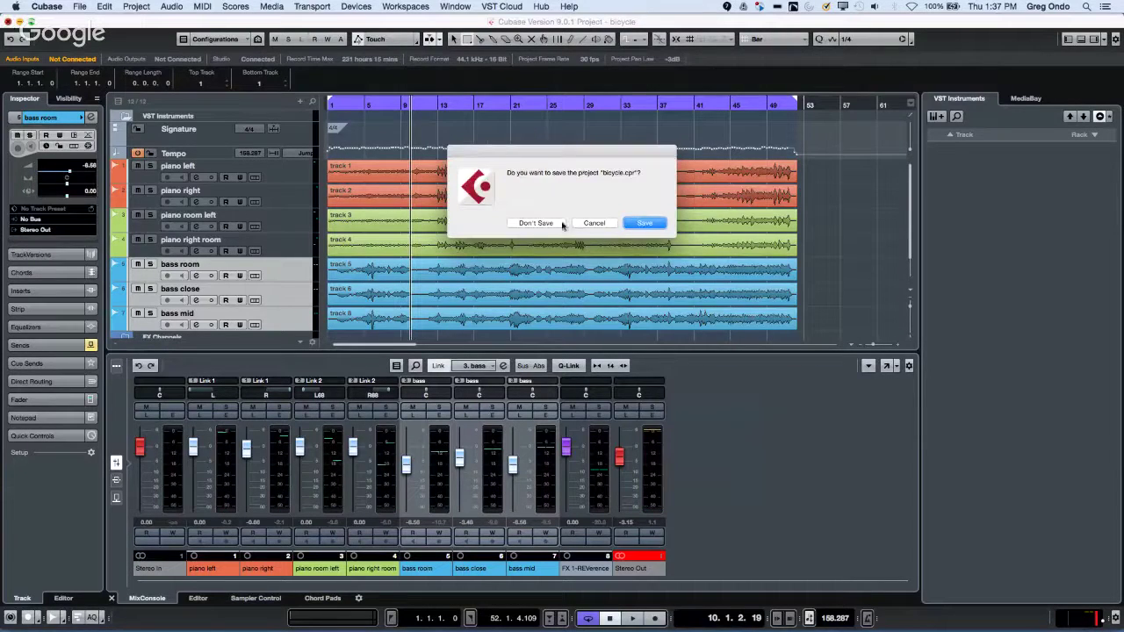
left_click(542, 225)
key("super+Tab")
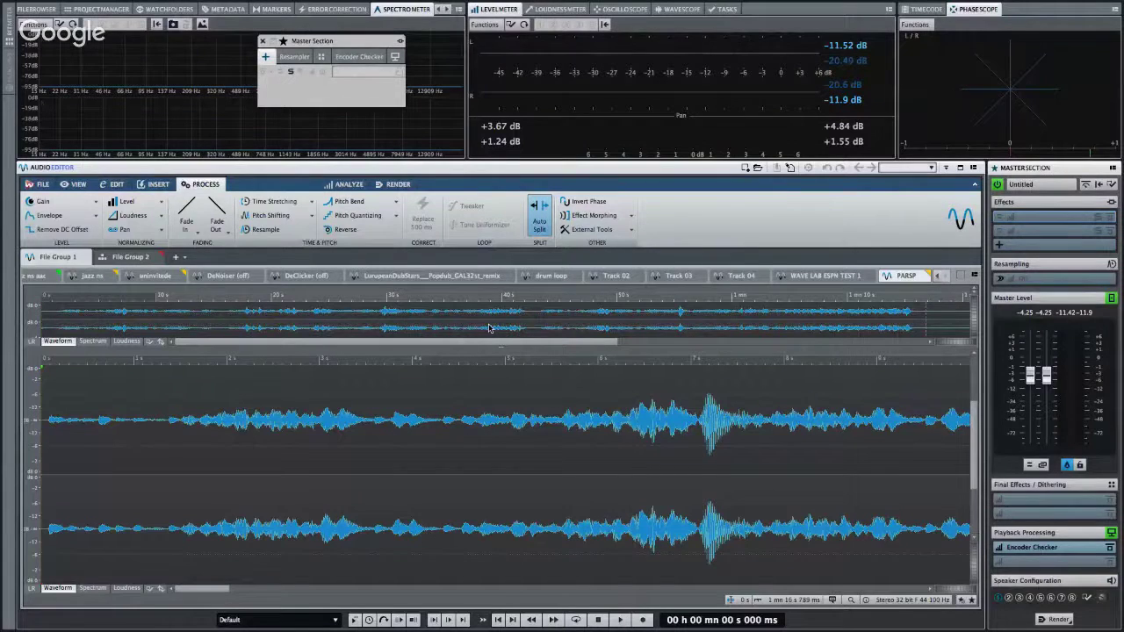
Play the PARSP mixdown in the Audio Editor from about 3.5 s.
left_click(283, 414)
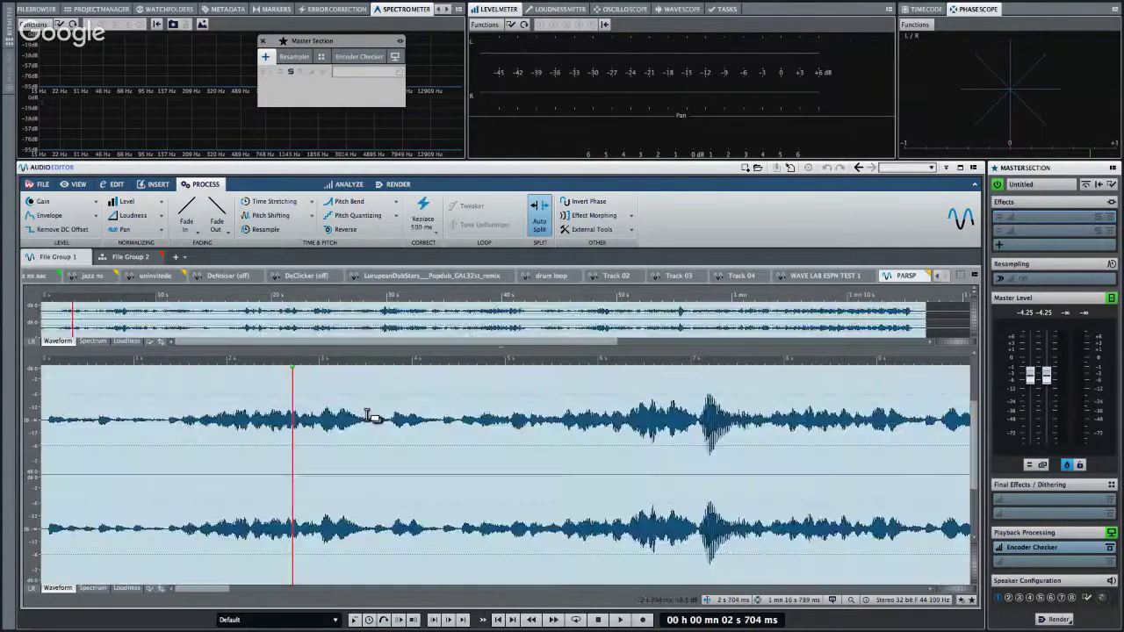
left_click(367, 419)
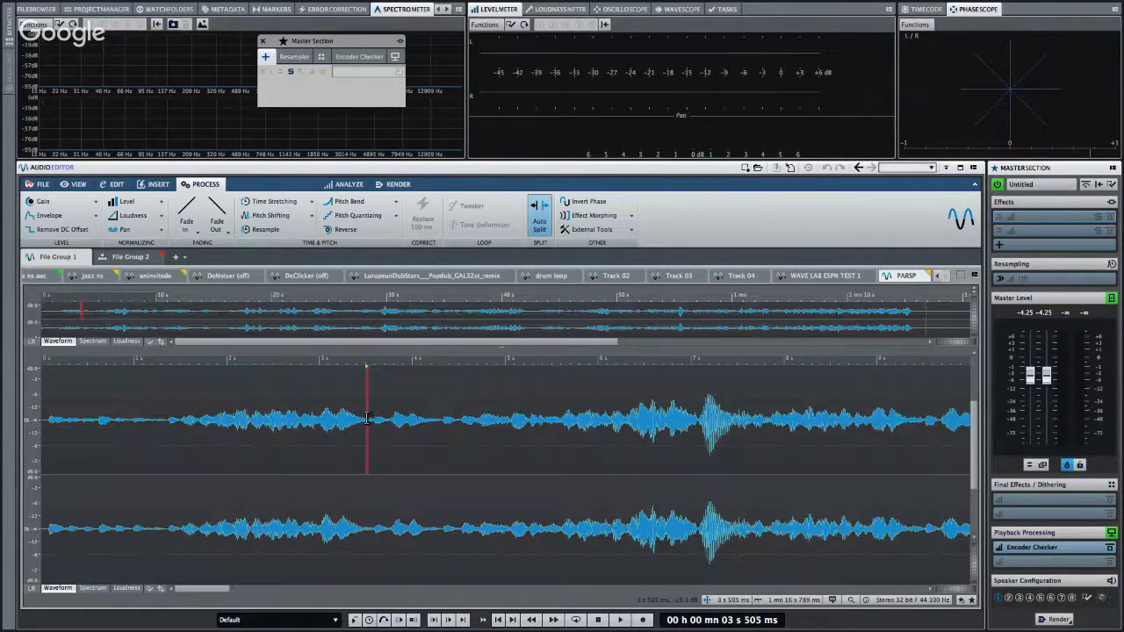
key("space")
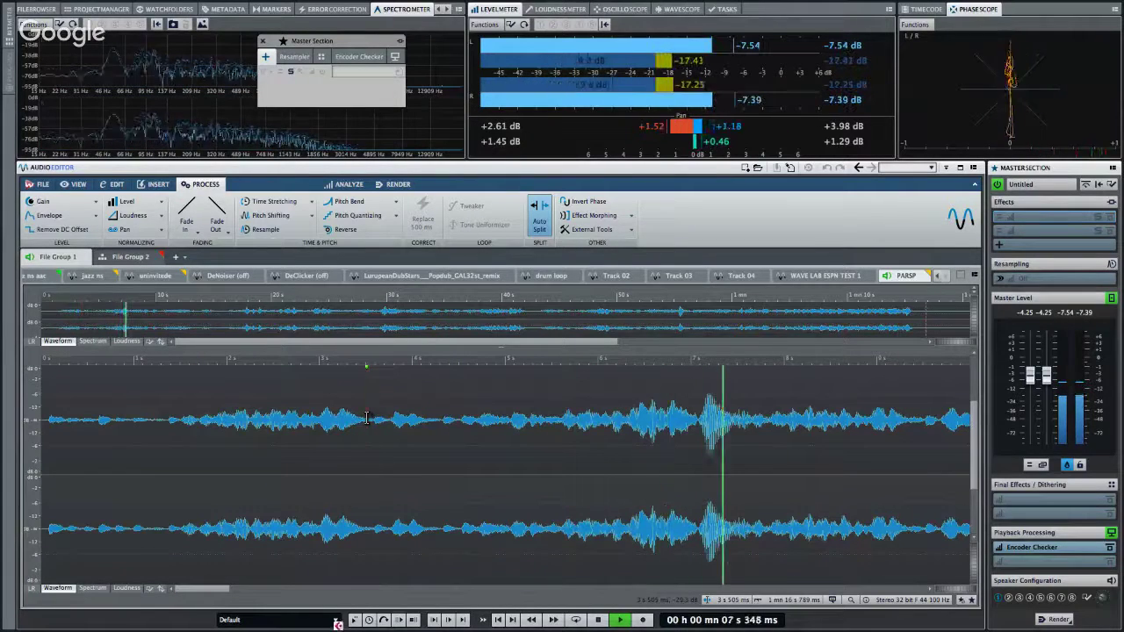
scroll(367, 419, "down", 2)
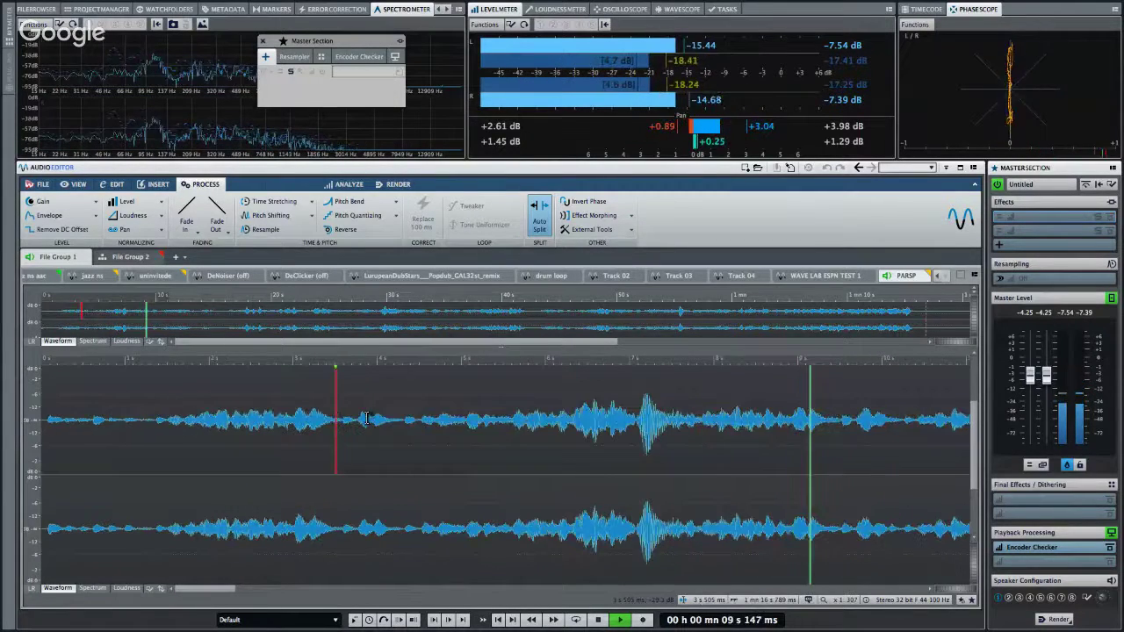
Stop the PARSP playback around 24 s and select a passage of about 2.7 s ending near 21.9 s.
scroll(367, 419, "down", 2)
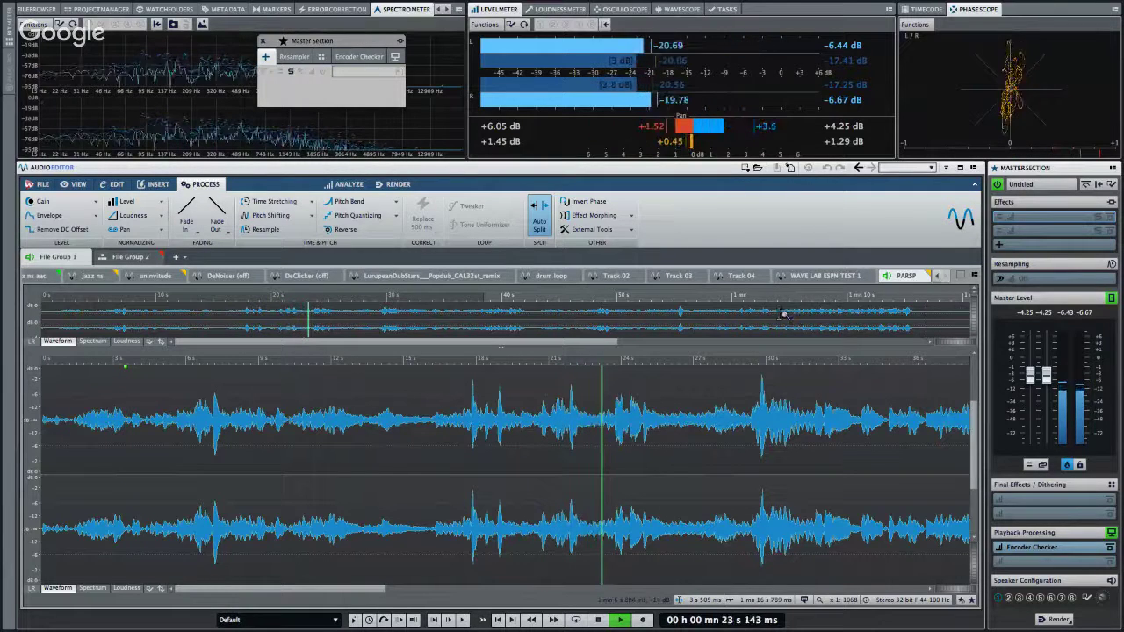
key("space")
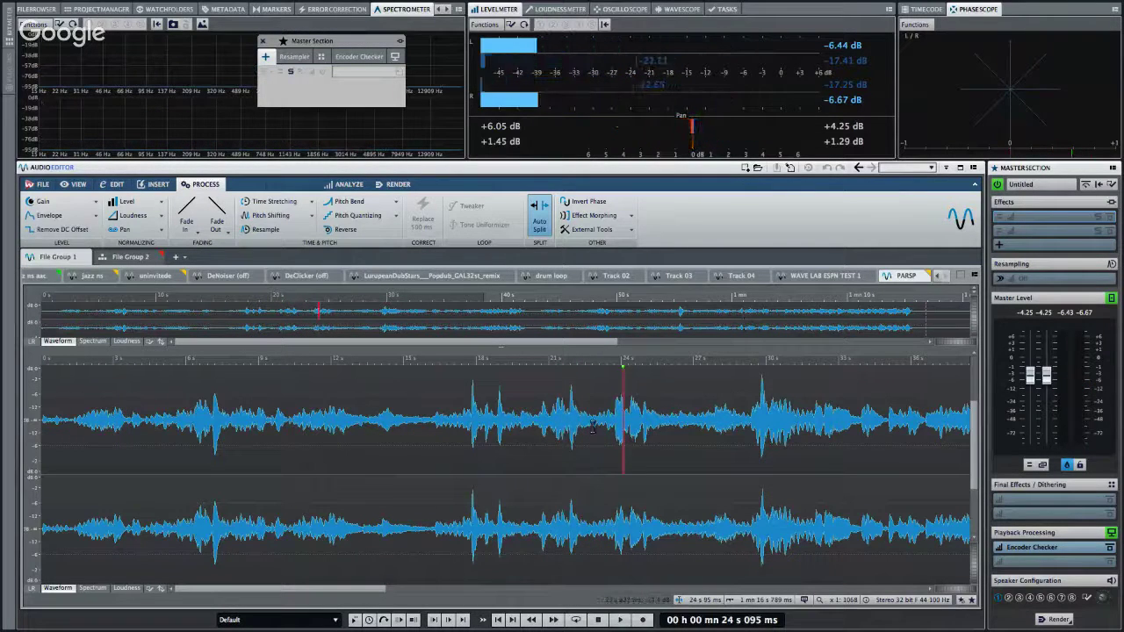
left_click_drag(504, 456, 569, 444)
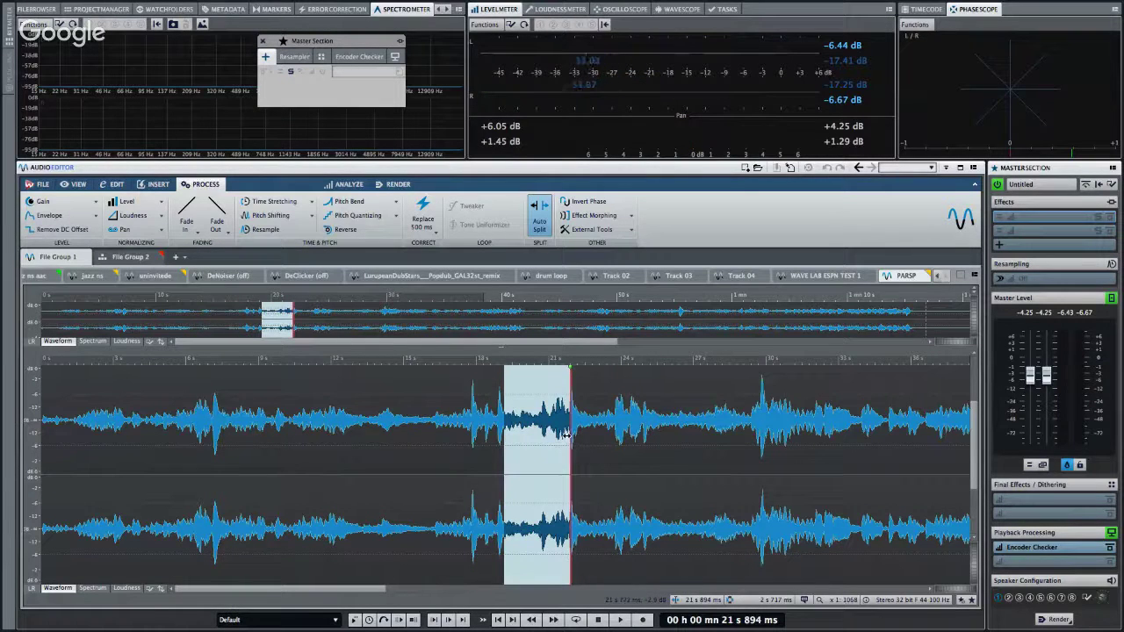
Play the PARSP mixdown from about 28 s and stop around 31.7 s.
left_click(716, 476)
key("space")
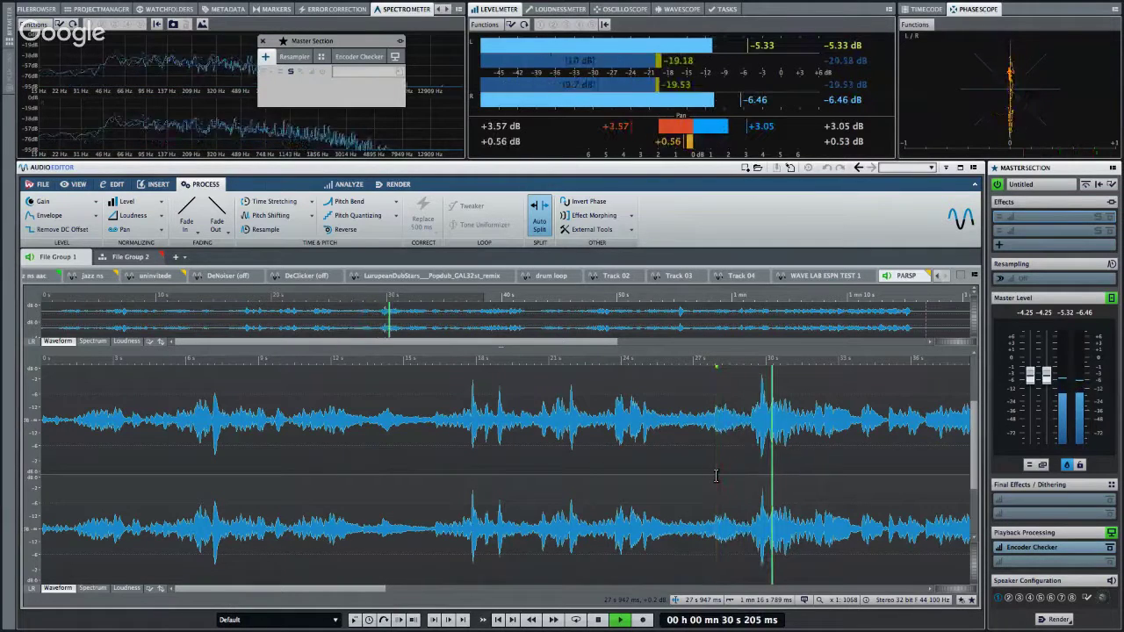
key("space")
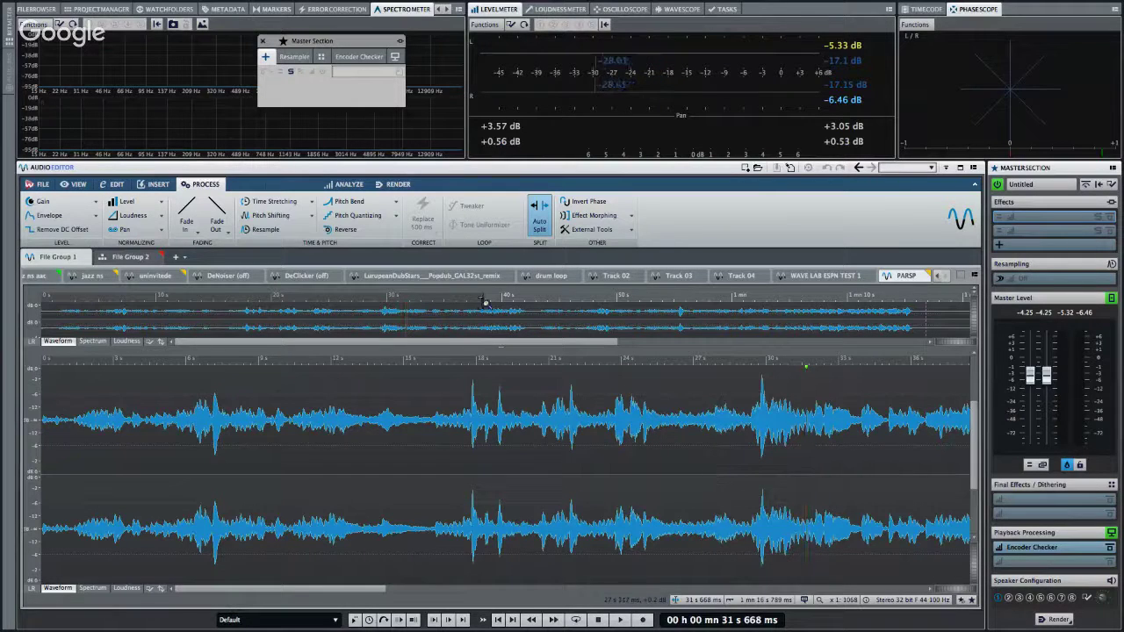
Open the PARSP mixdown's source project in Cubase with Edit Project, and select the mixdown's whole waveform while it loads.
left_click(115, 186)
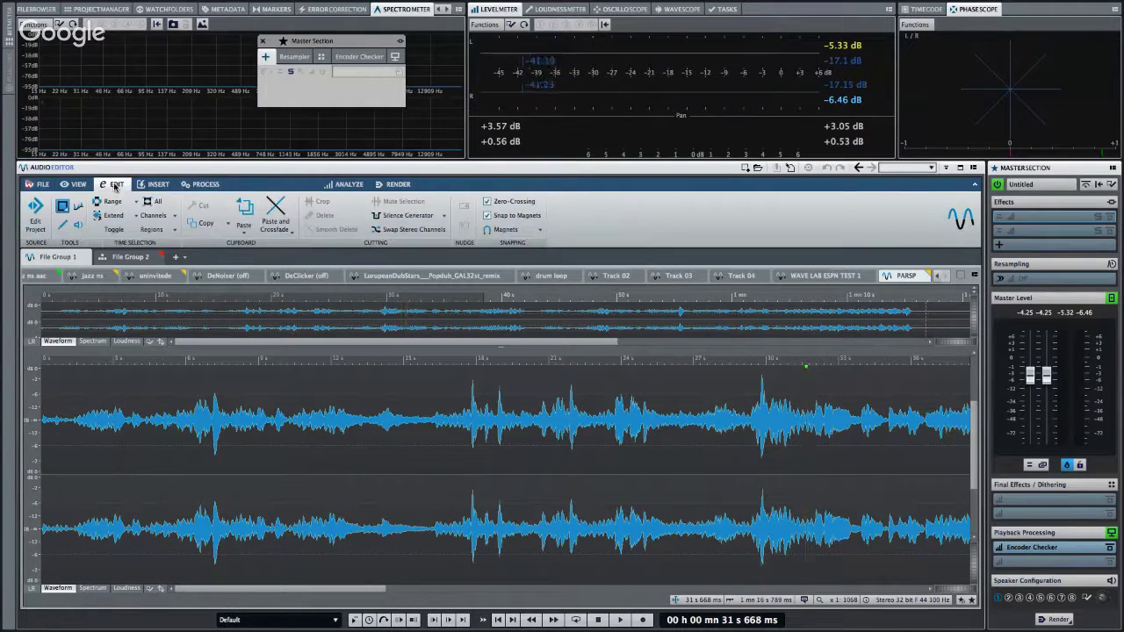
left_click(32, 225)
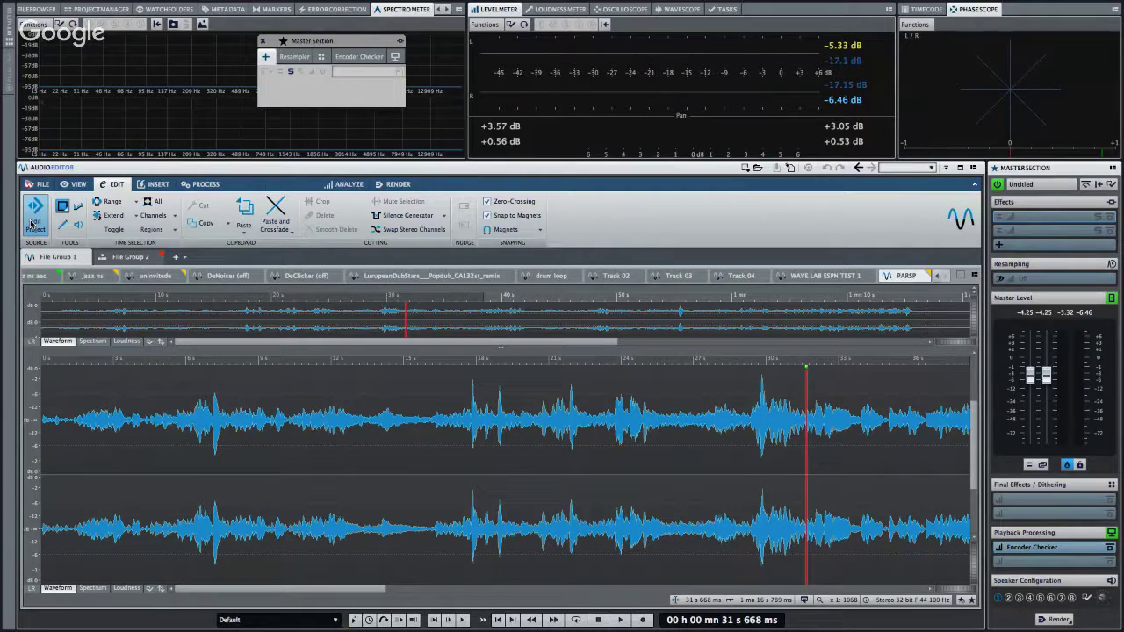
key("super+Tab")
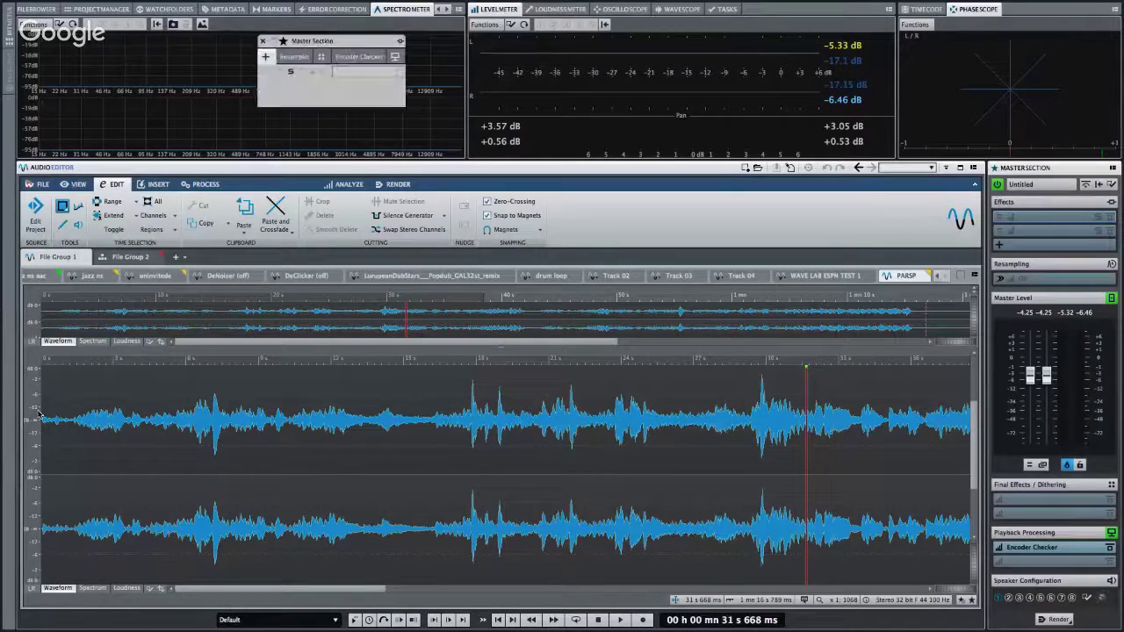
double_click(175, 383)
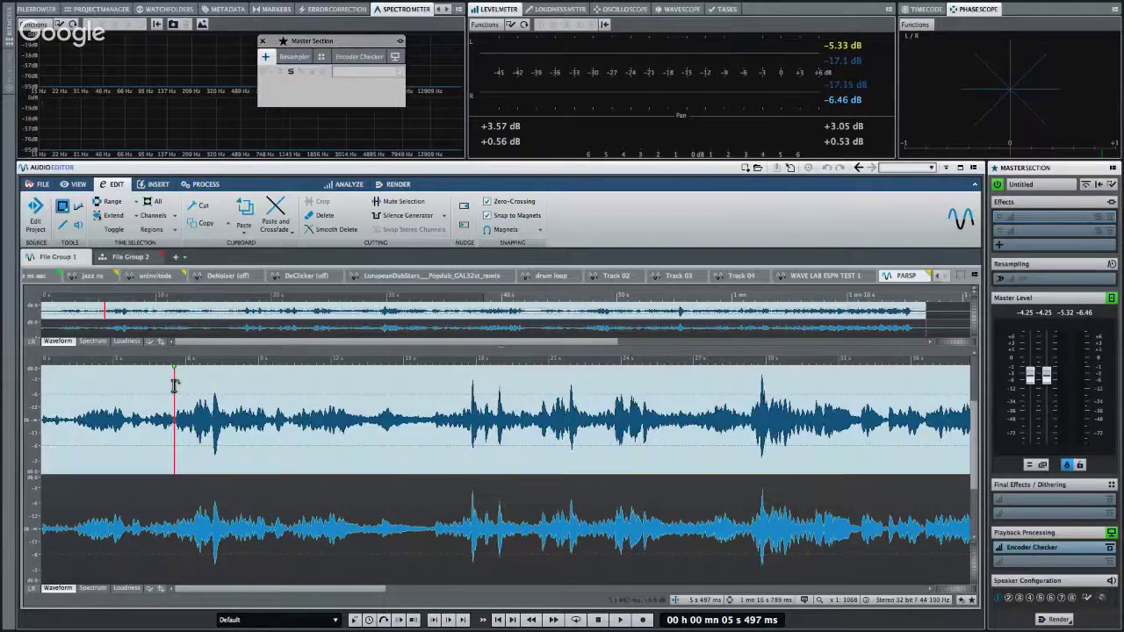
left_click(182, 439)
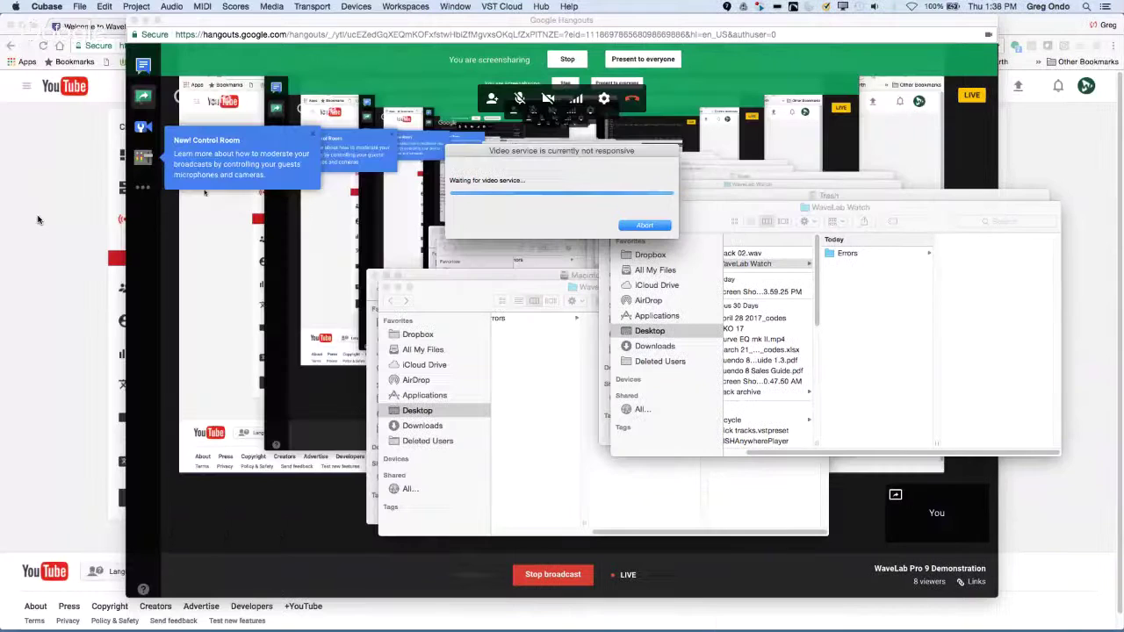
key("super+Tab")
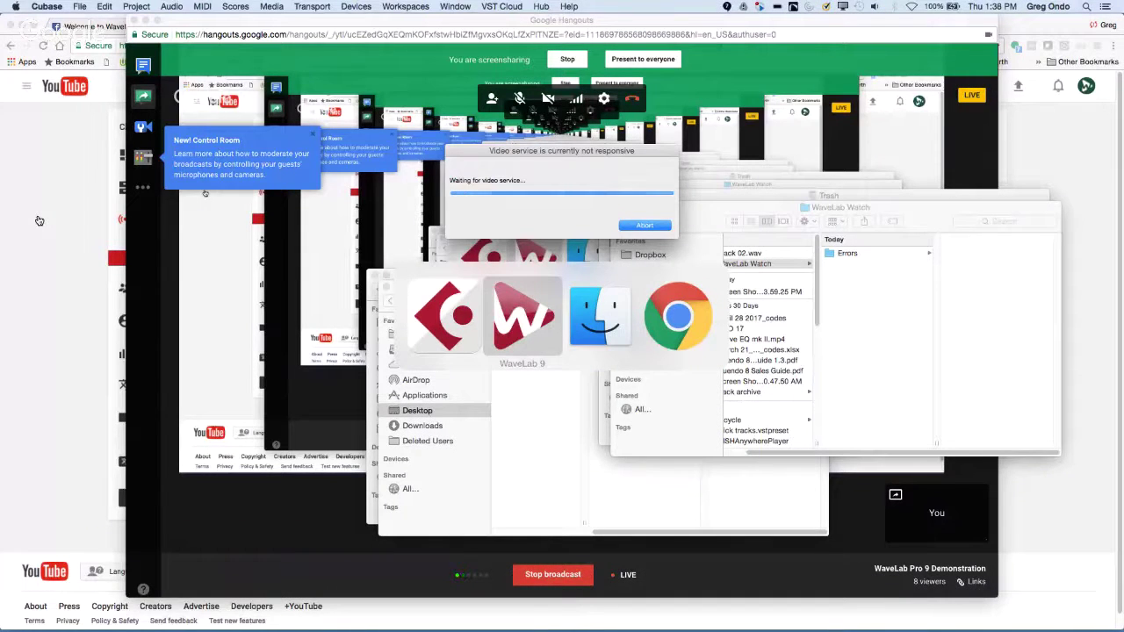
key("super+Tab")
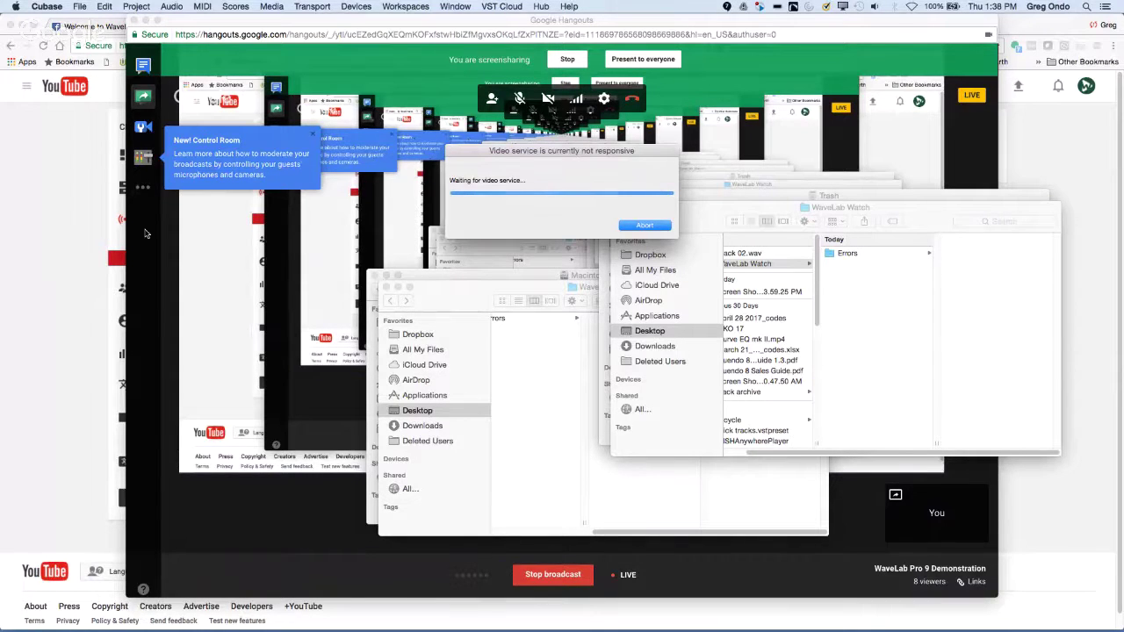
Abort waiting for Cubase's video service, dismiss the warning about it, and switch back to WaveLab.
left_click(646, 225)
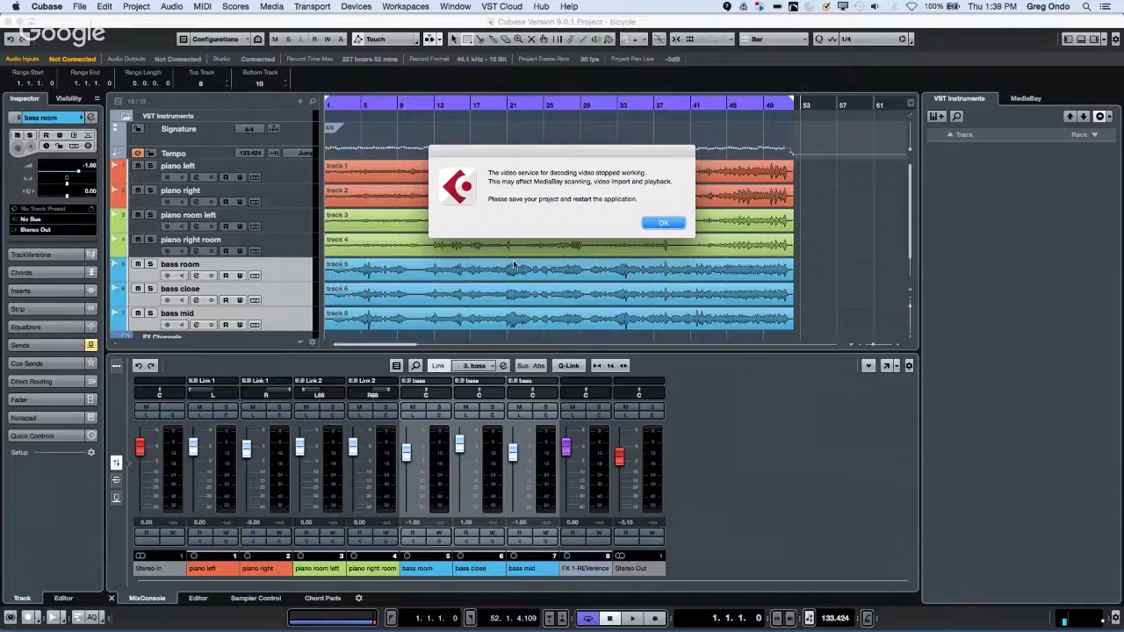
left_click(664, 223)
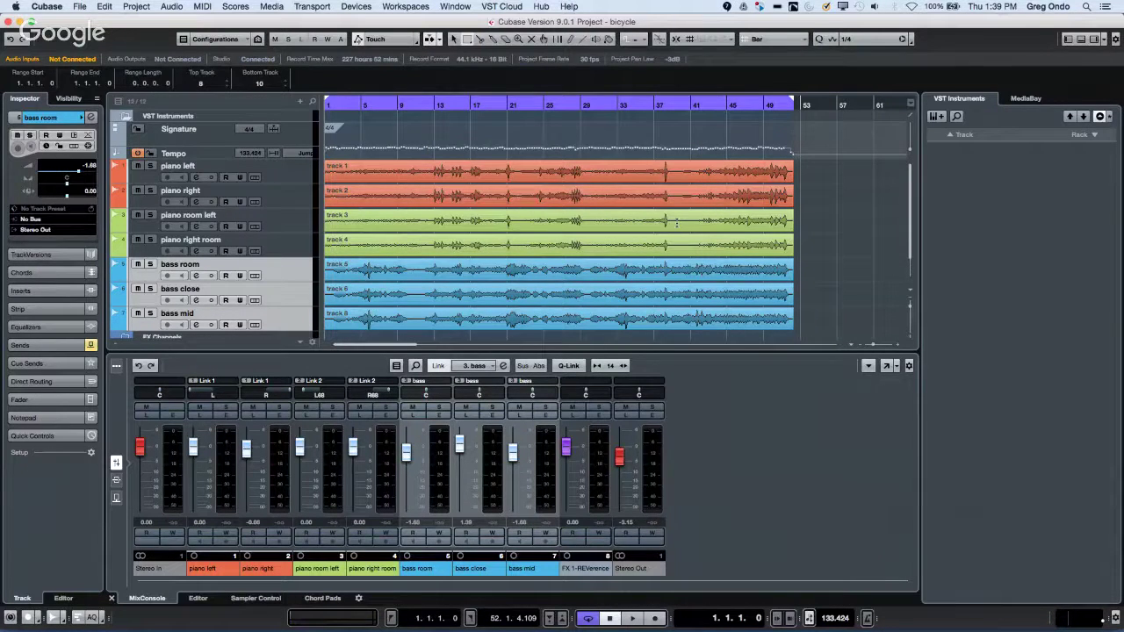
key("super+Tab")
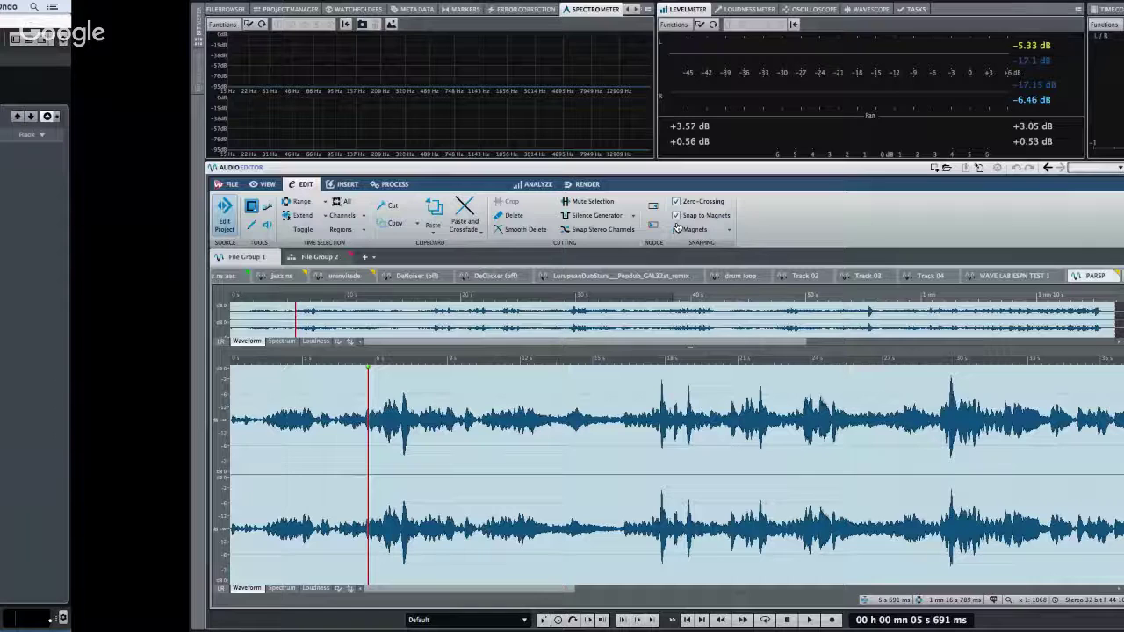
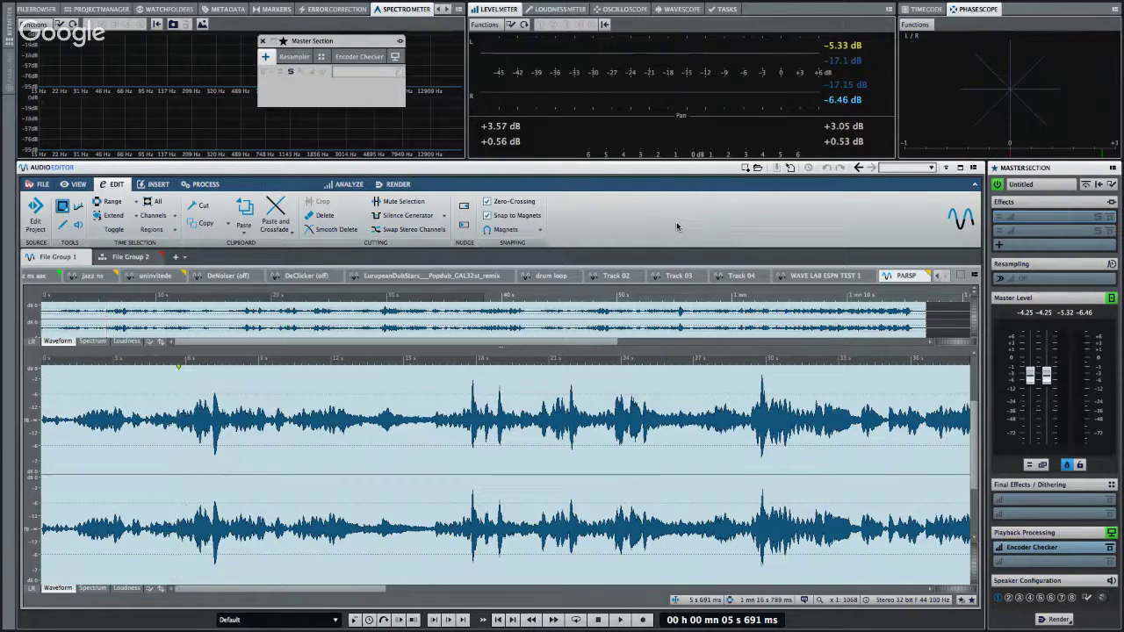
Play the Track 02 file from about 7 mn 52 s, change its waveform display to mid/side, and stop around 8 mn 1 s.
mouse_move(680, 4)
left_click(615, 279)
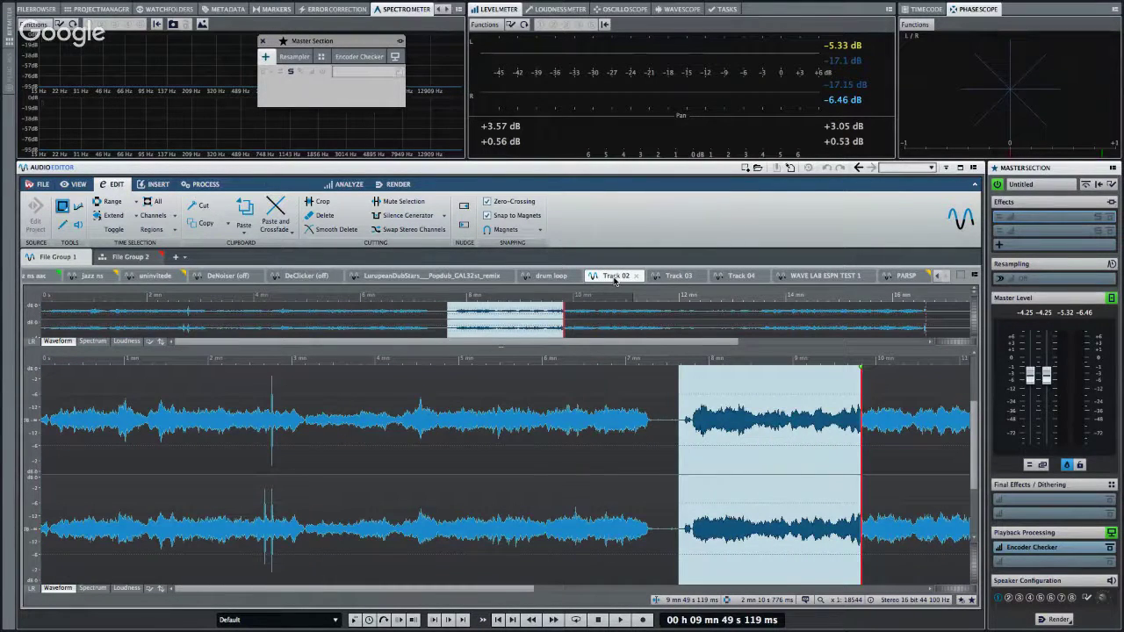
left_click(699, 439)
key("space")
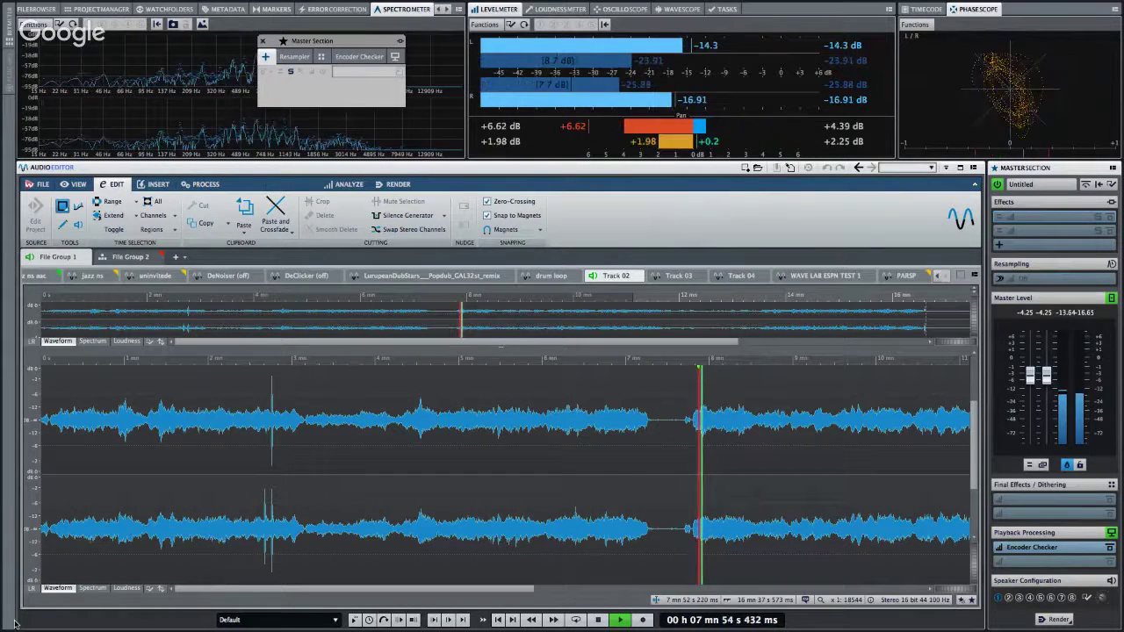
left_click(29, 588)
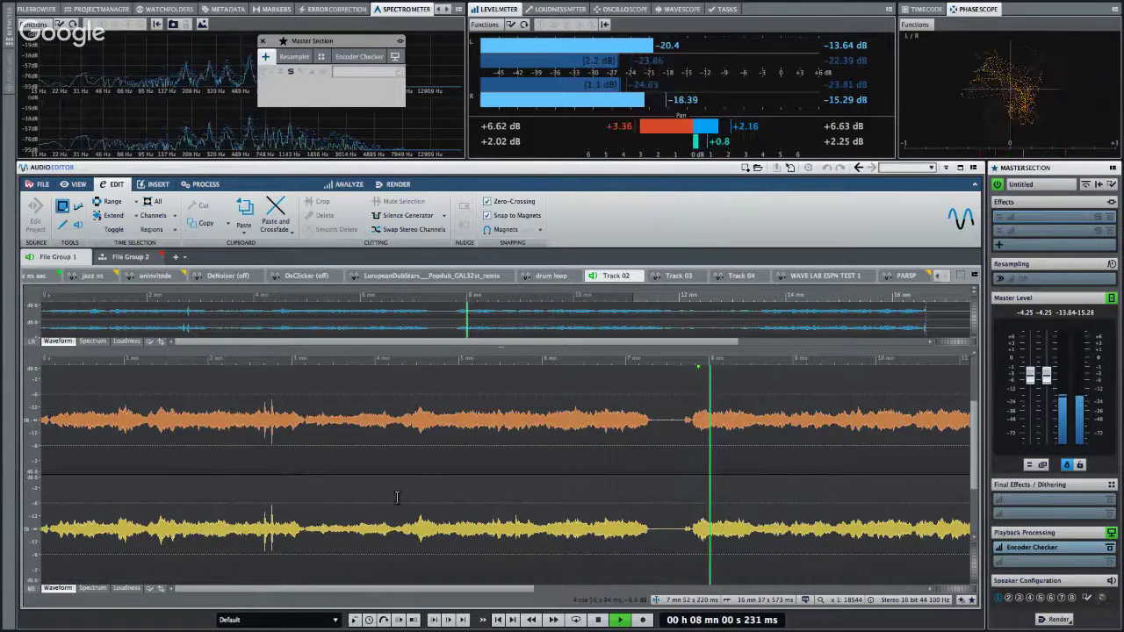
key("space")
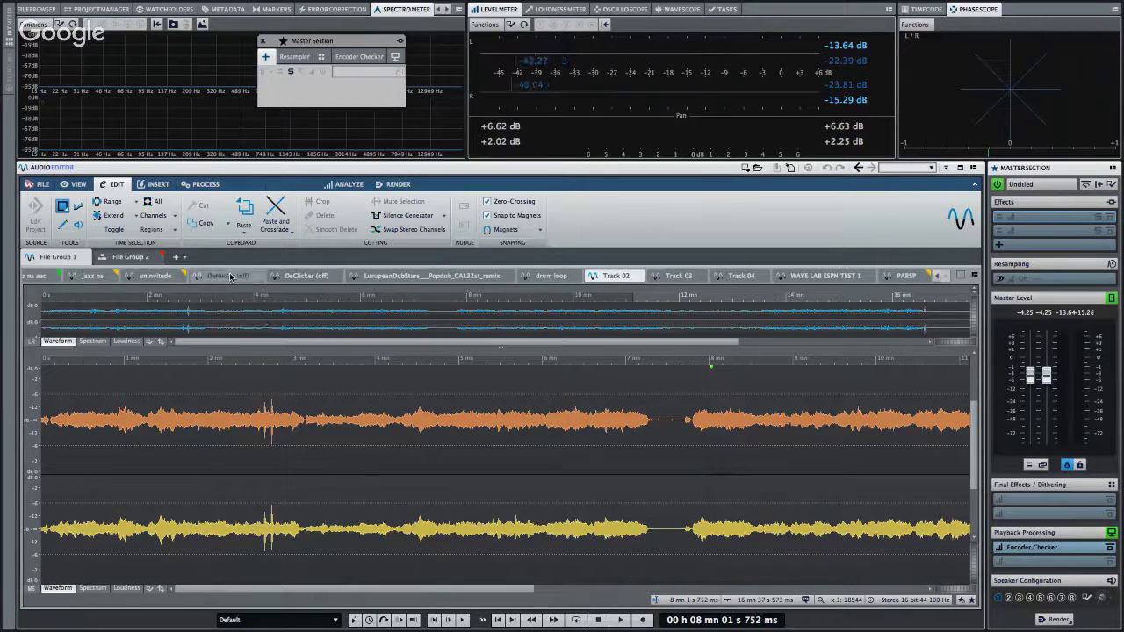
Show the uninvitede file's waveform as mid/side and play it from about 54.5 s.
left_click(144, 279)
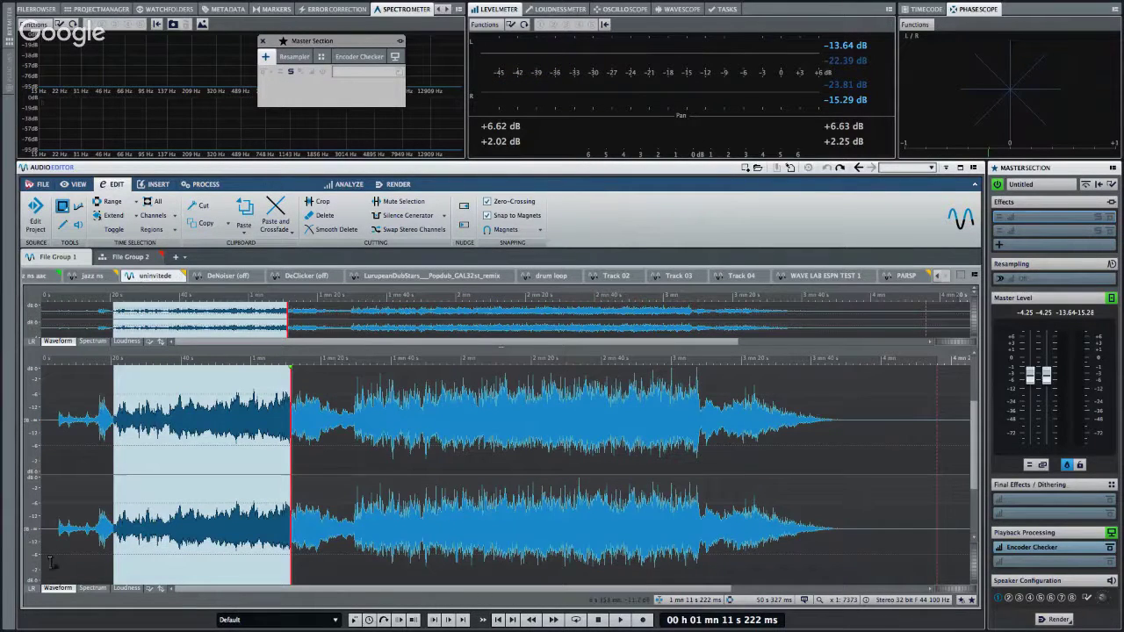
left_click(32, 589)
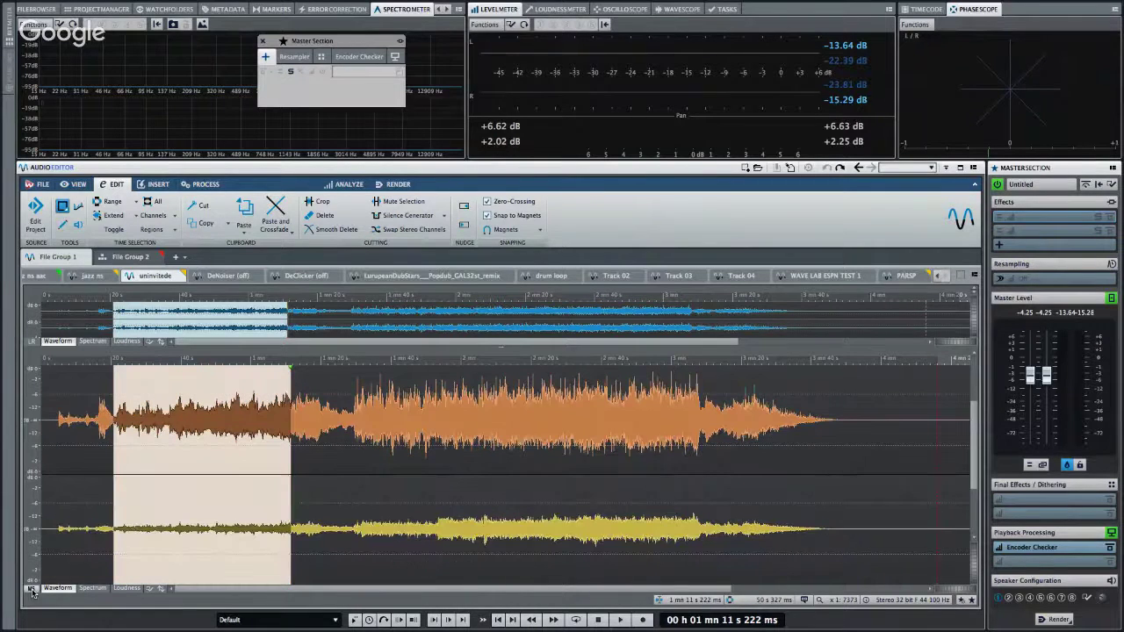
left_click(231, 422)
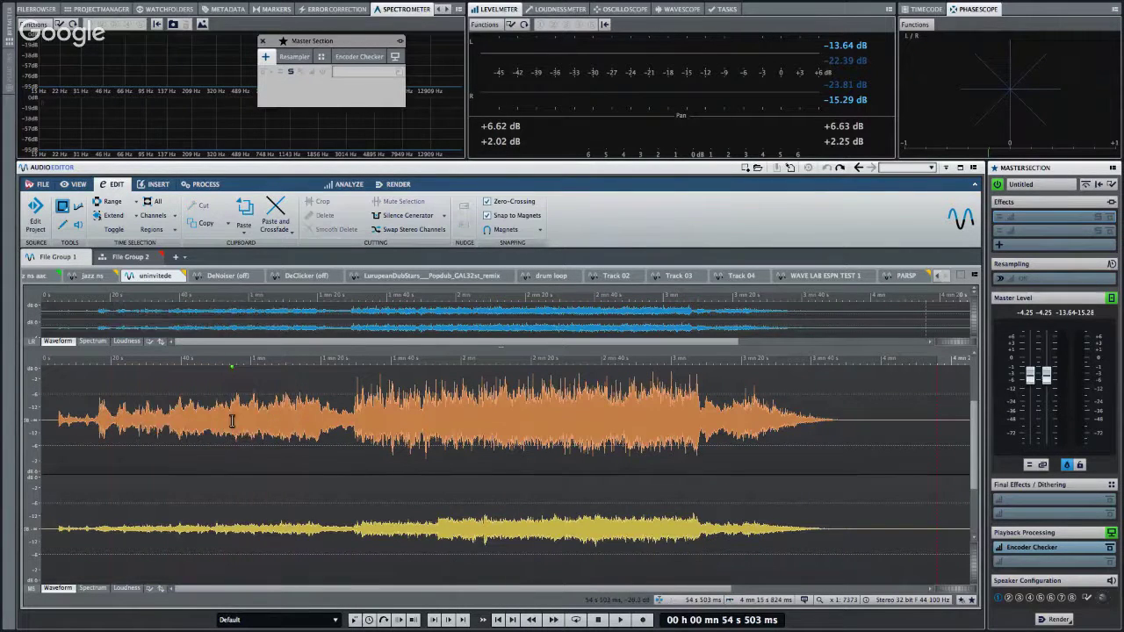
key("space")
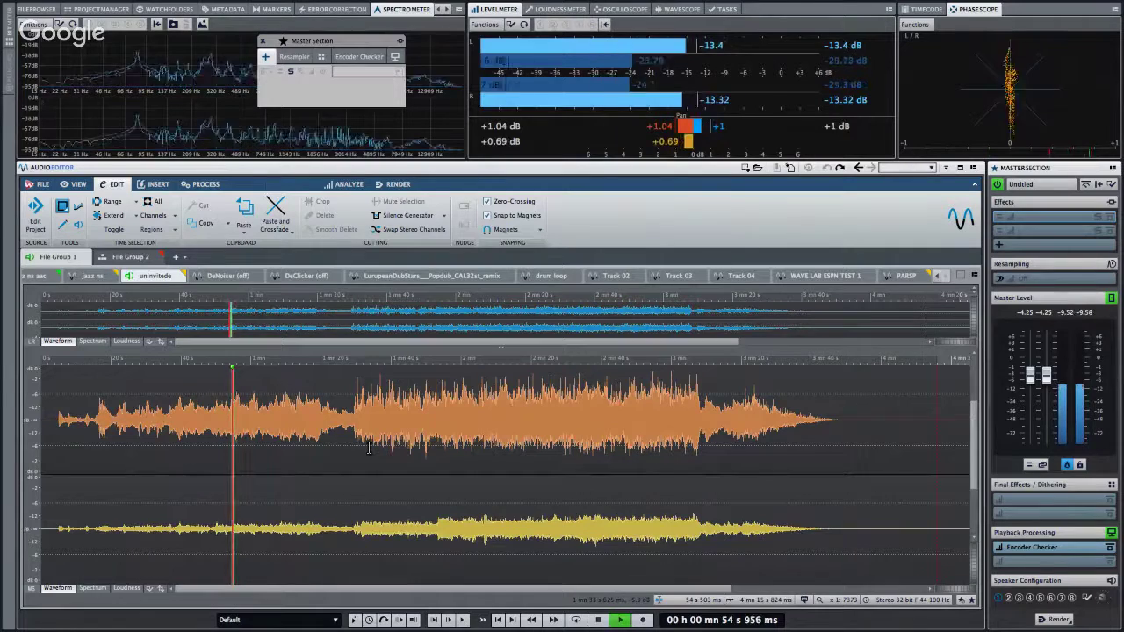
Select the entire side channel of uninvitede and apply a gain of +3.001 dB to it repeatedly.
double_click(424, 564)
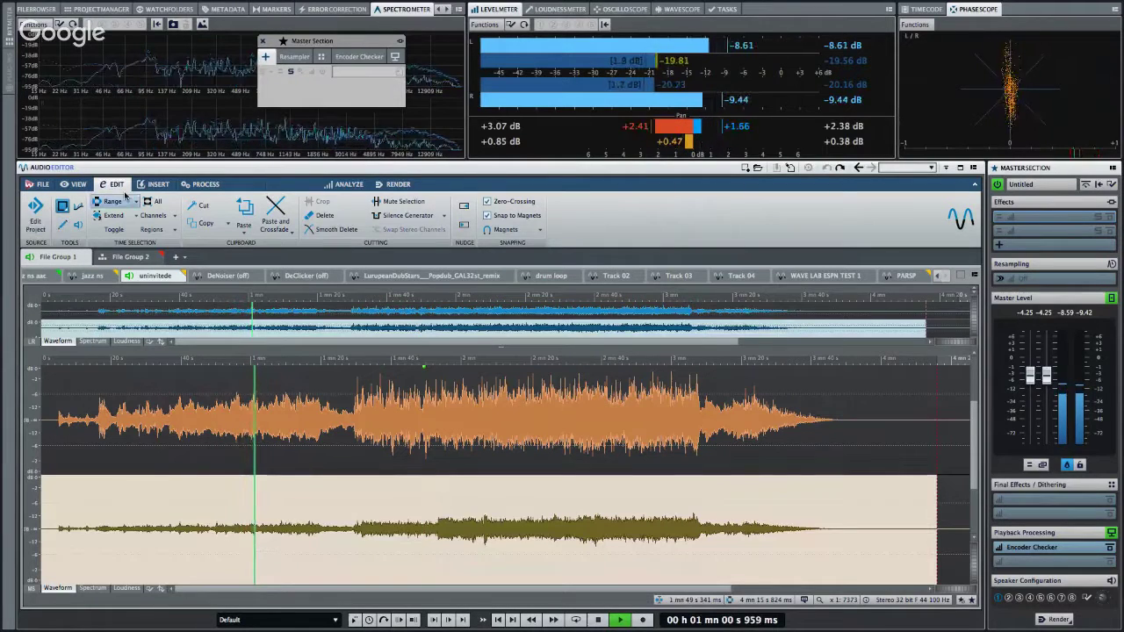
left_click(206, 184)
left_click(43, 201)
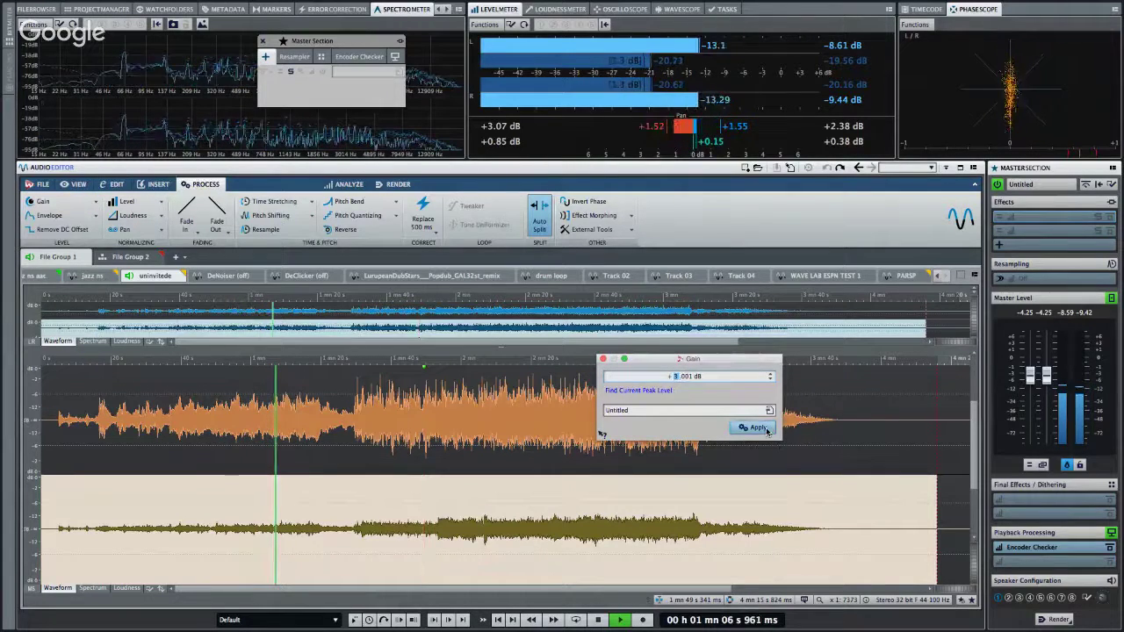
left_click(753, 427)
left_click(752, 428)
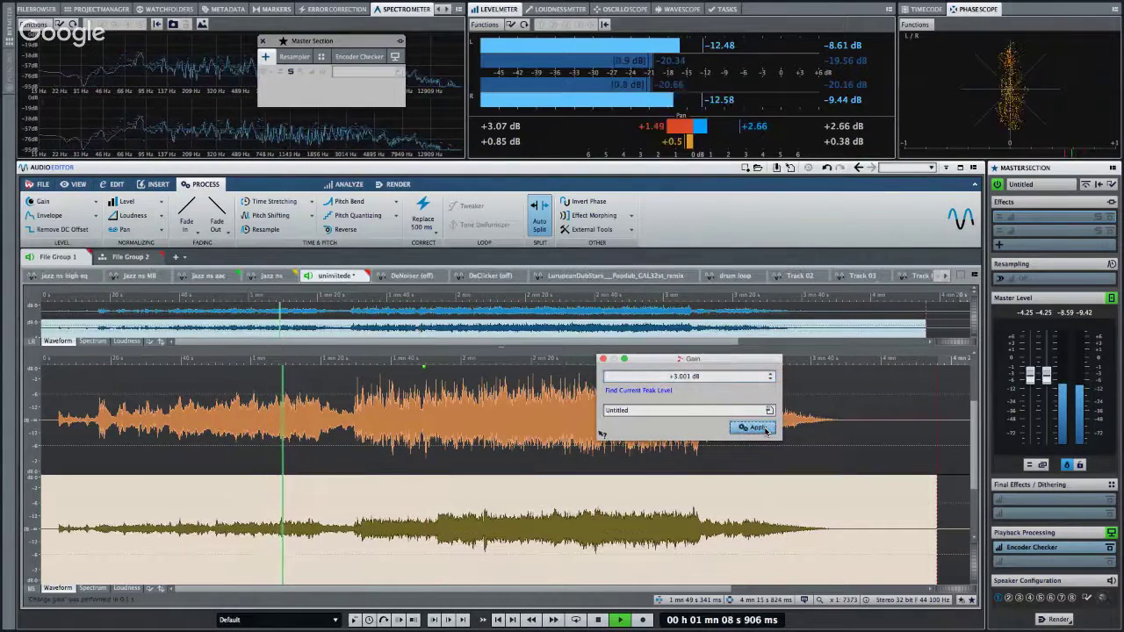
left_click(765, 431)
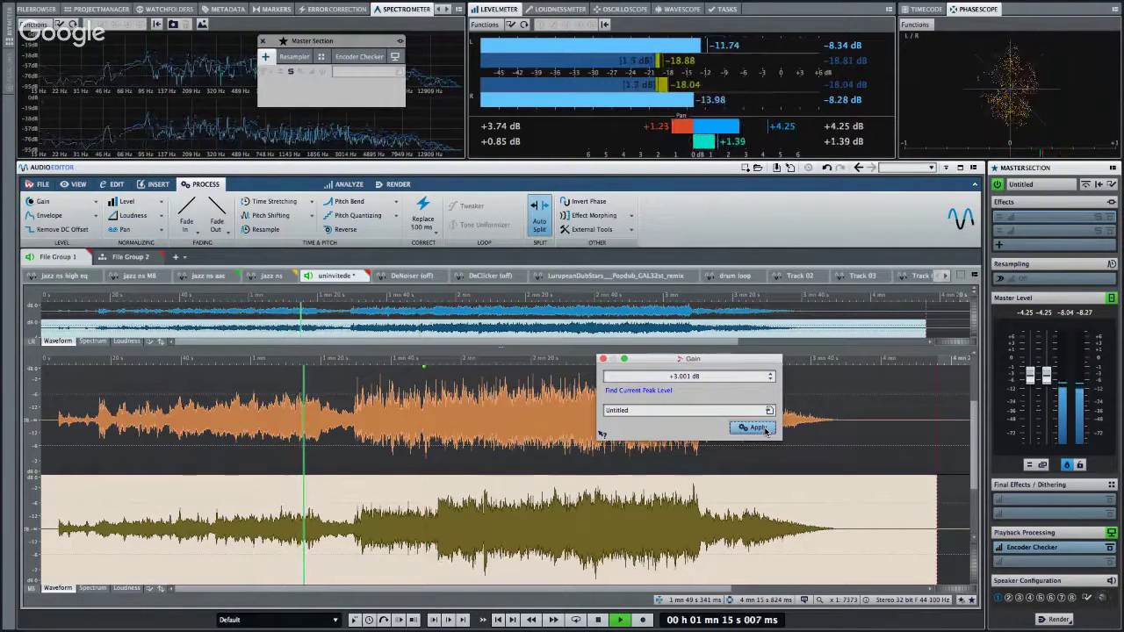
Undo the gain changes on the side channel, close the Gain dialog and stop playback.
key("ctrl+z")
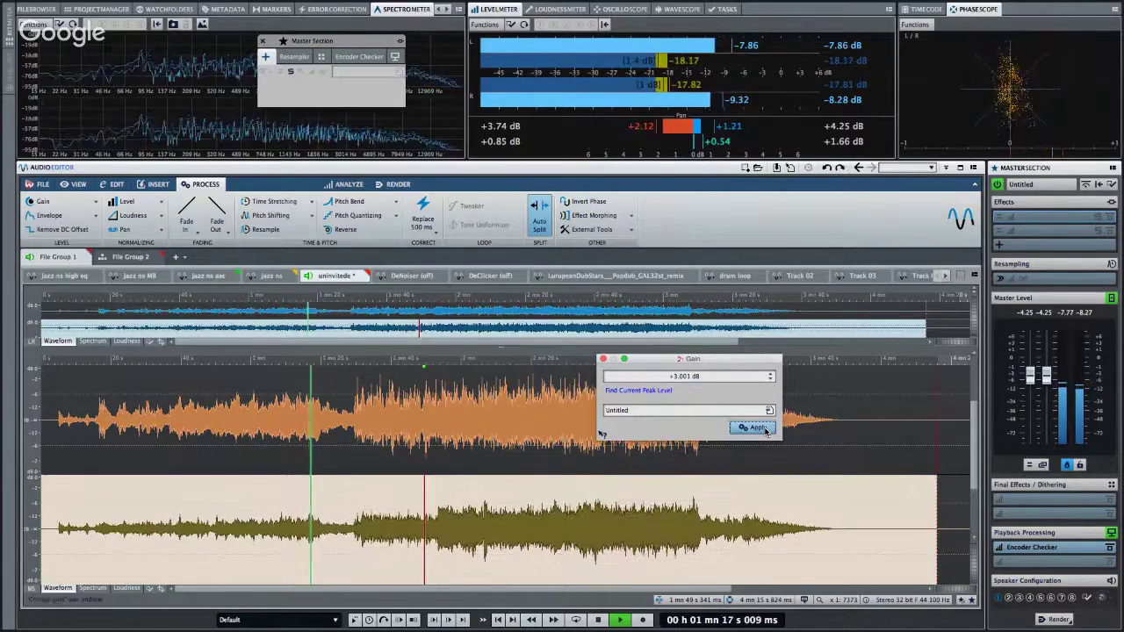
key("ctrl+z")
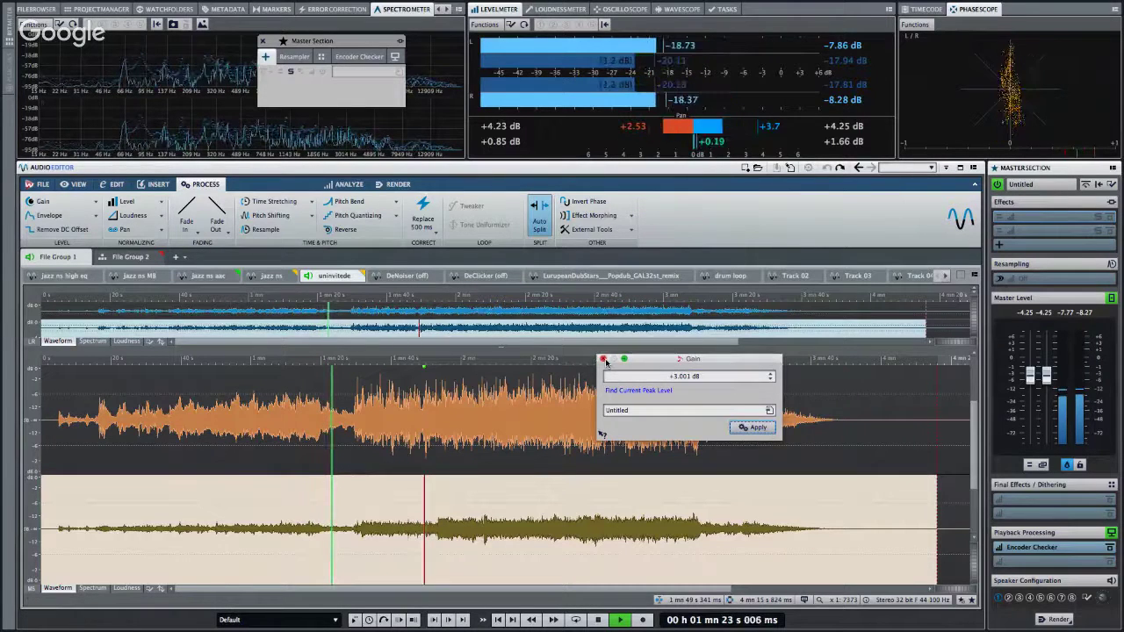
left_click(601, 359)
key("space")
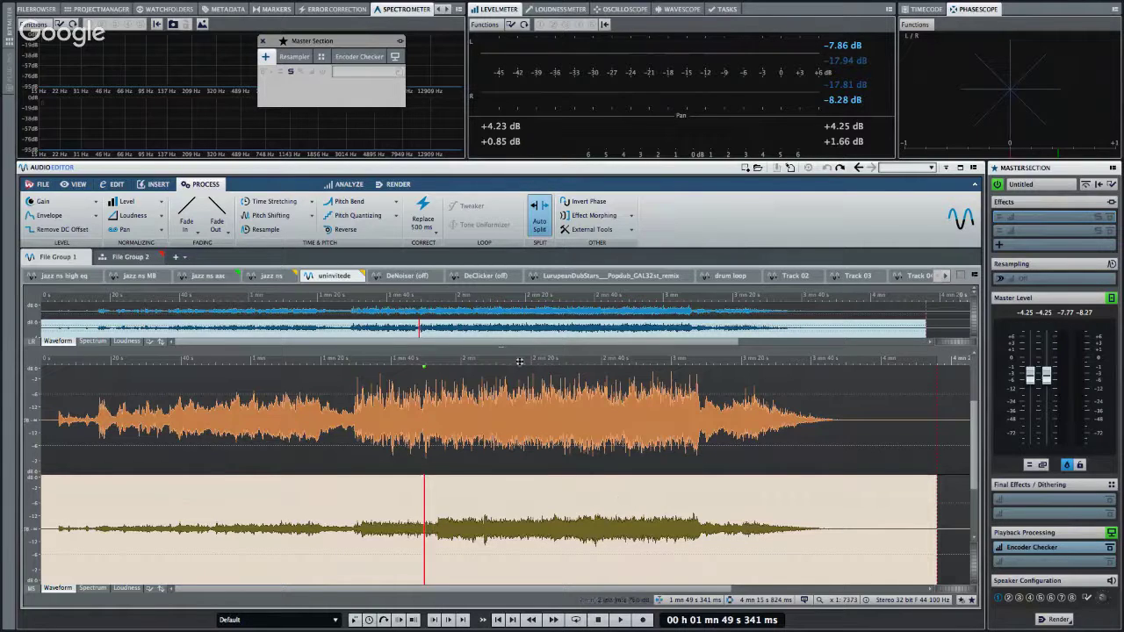
Open the DeNoiser (off) file and insert the Sonnox DeNoiser restoration effect in the first Master Section effect slot.
left_click(406, 277)
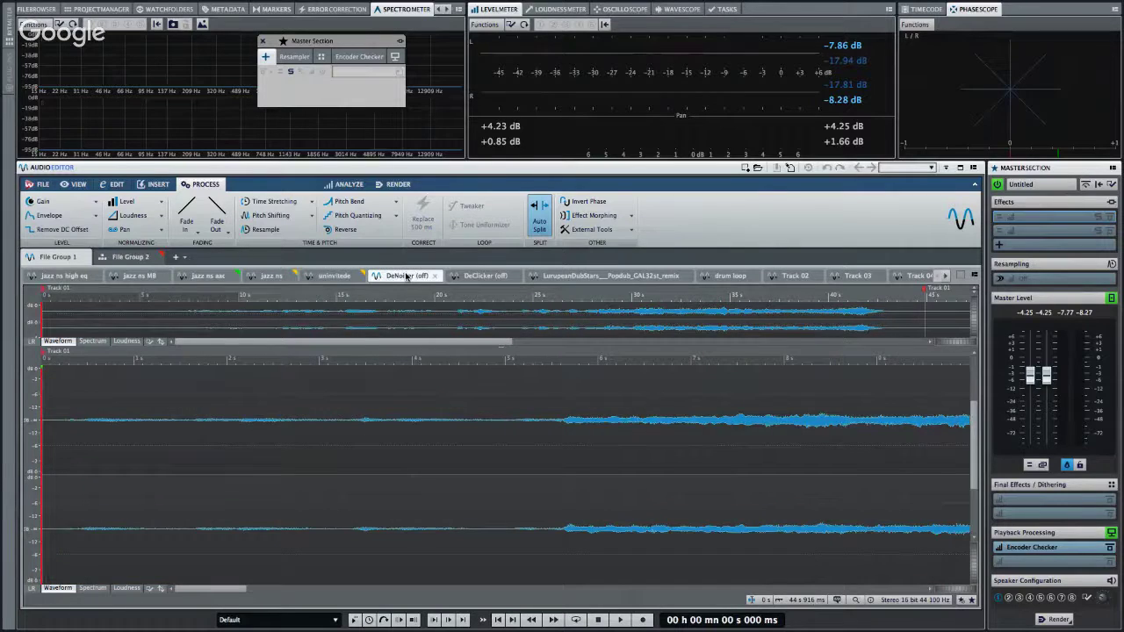
left_click_drag(254, 362, 41, 316)
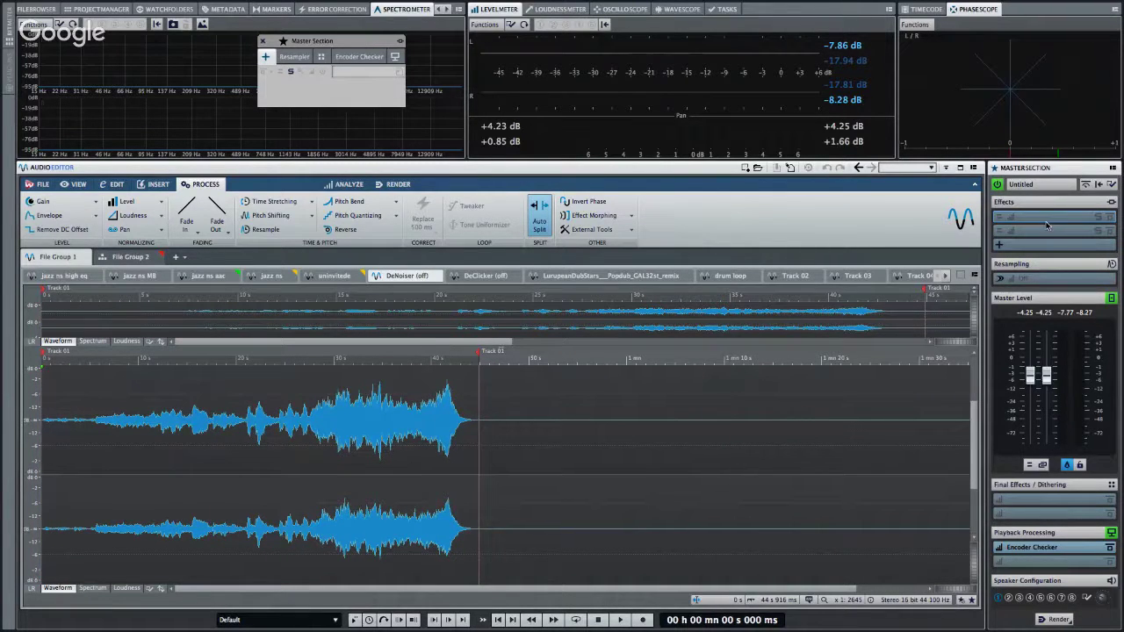
left_click(1073, 220)
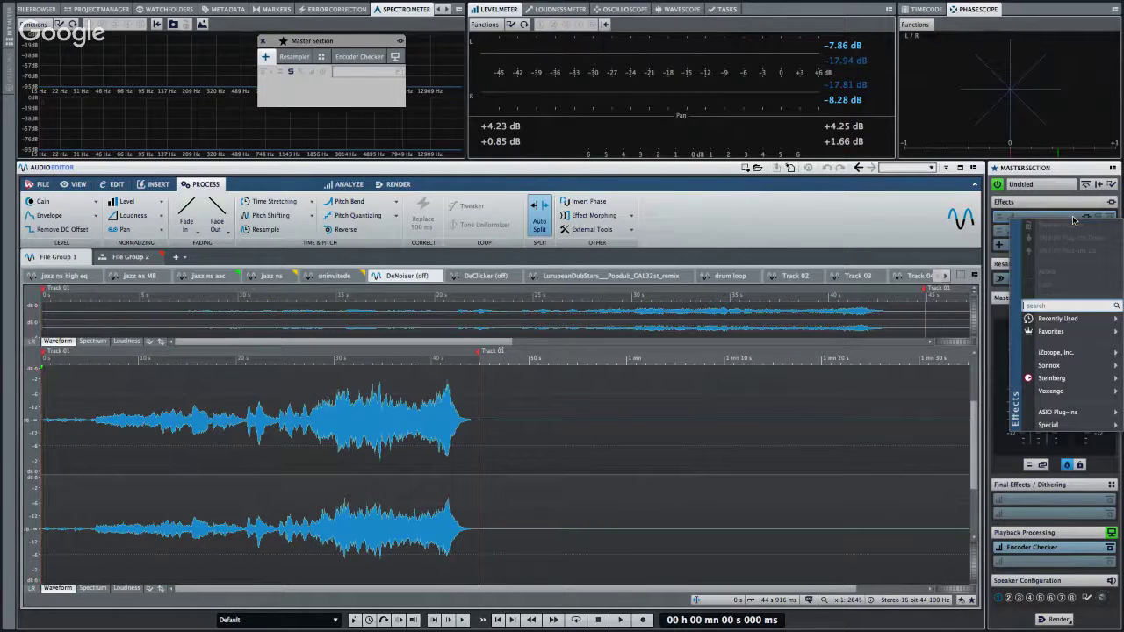
mouse_move(1084, 375)
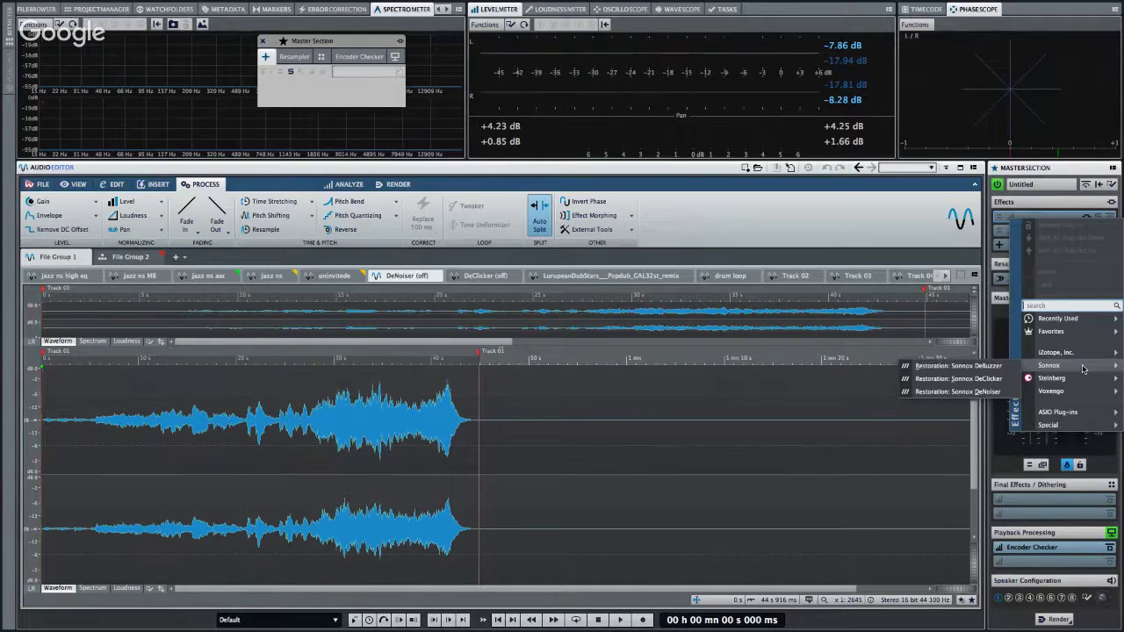
mouse_move(999, 383)
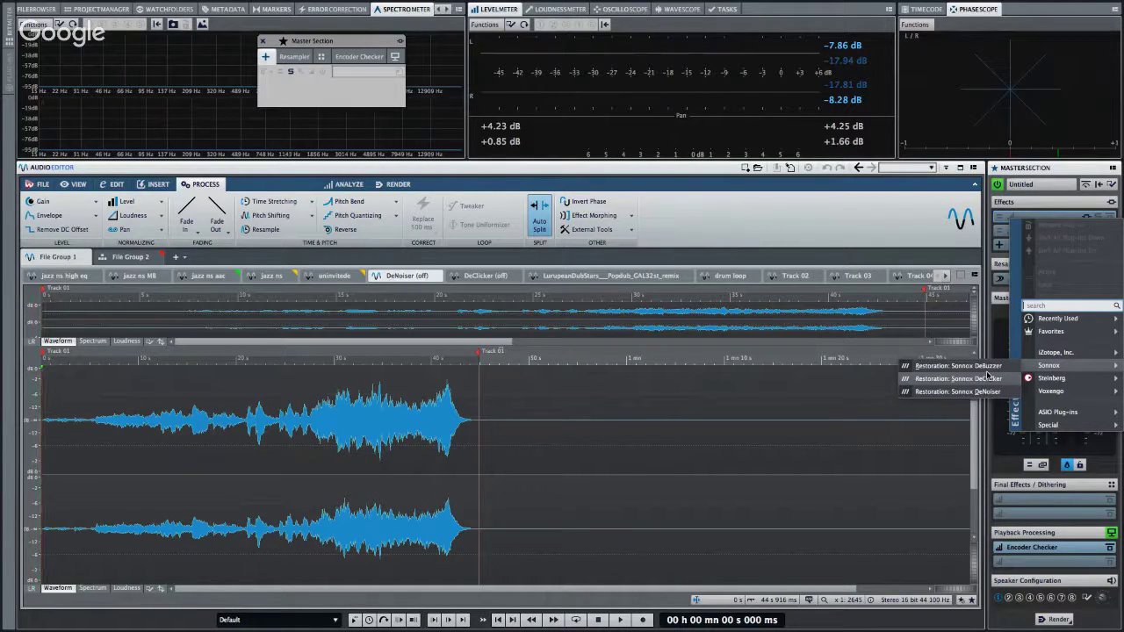
left_click(984, 392)
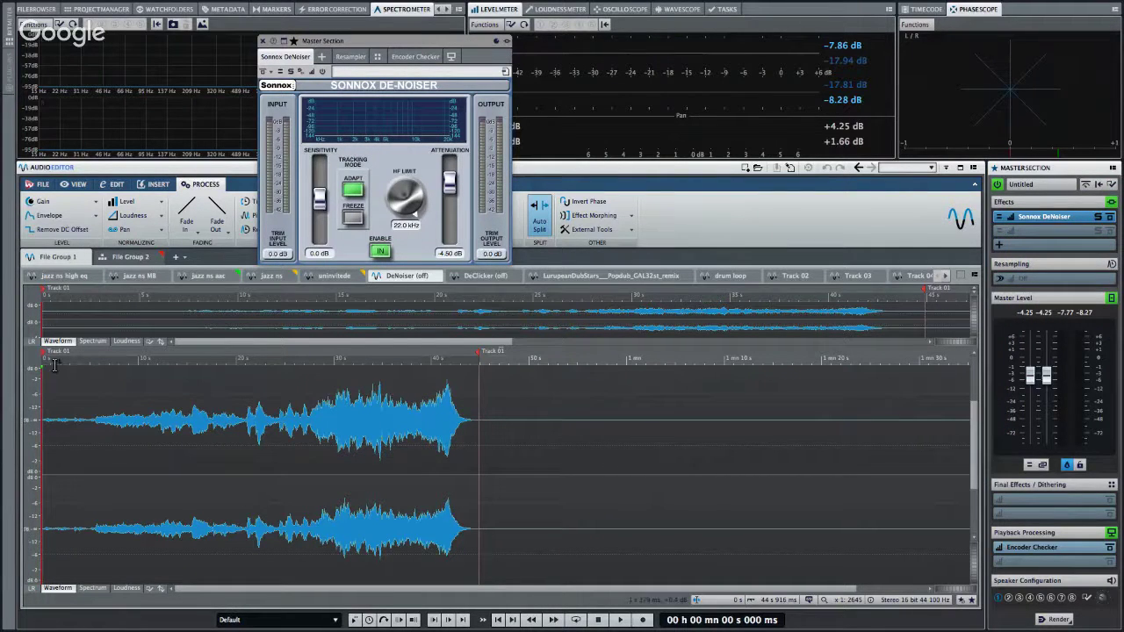
Play the DeNoiser file from the start and compare original with processed audio using Smart Bypass.
left_click_drag(57, 361, 28, 360)
key("space")
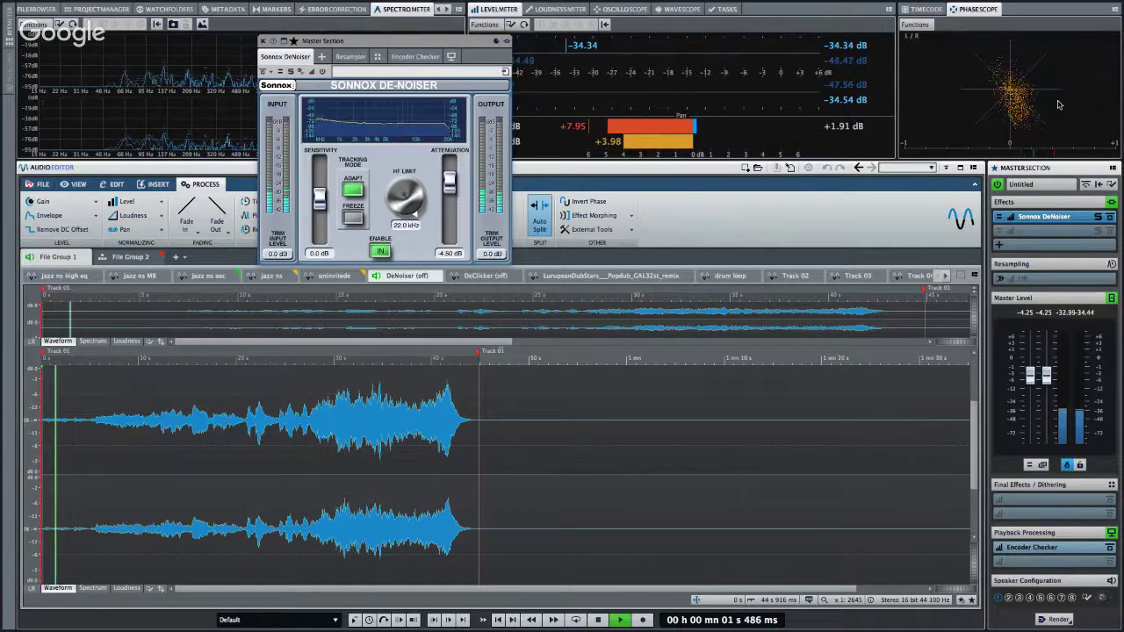
left_click(1086, 184)
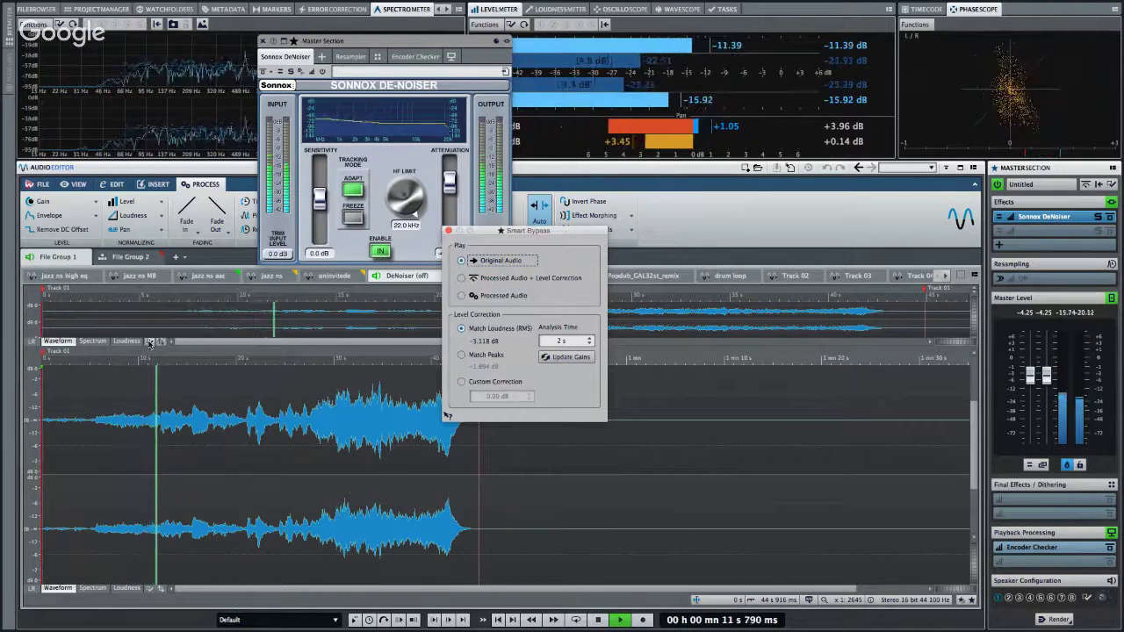
left_click(69, 367)
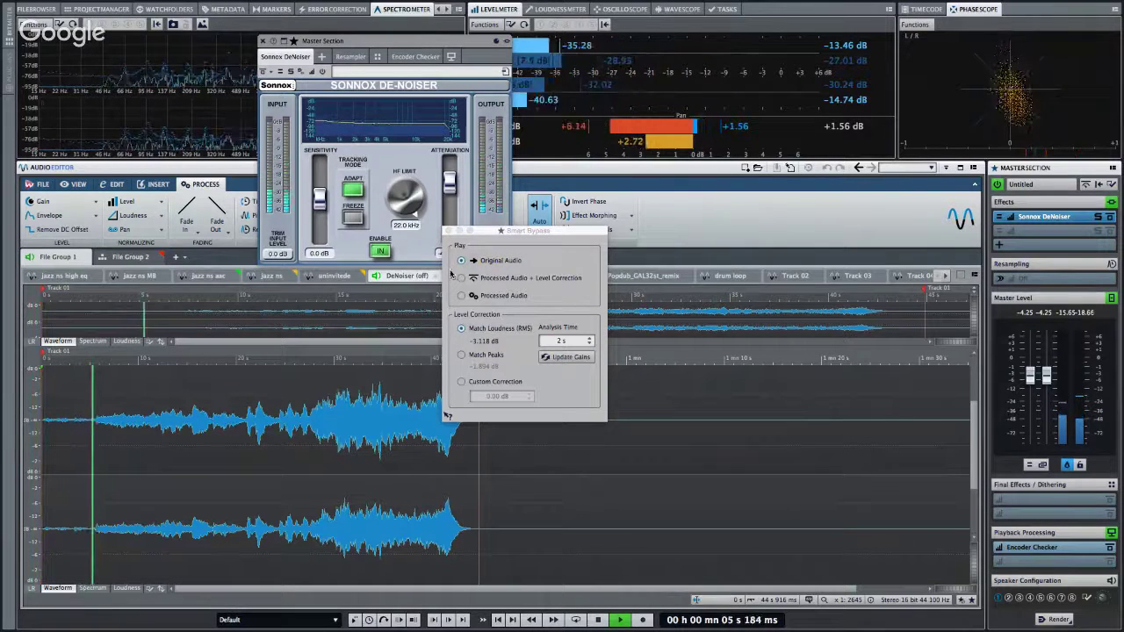
left_click(462, 296)
Set the De-Noiser's attenuation to -9.96 dB and bypass the effect during playback to compare the sound.
left_click(449, 183)
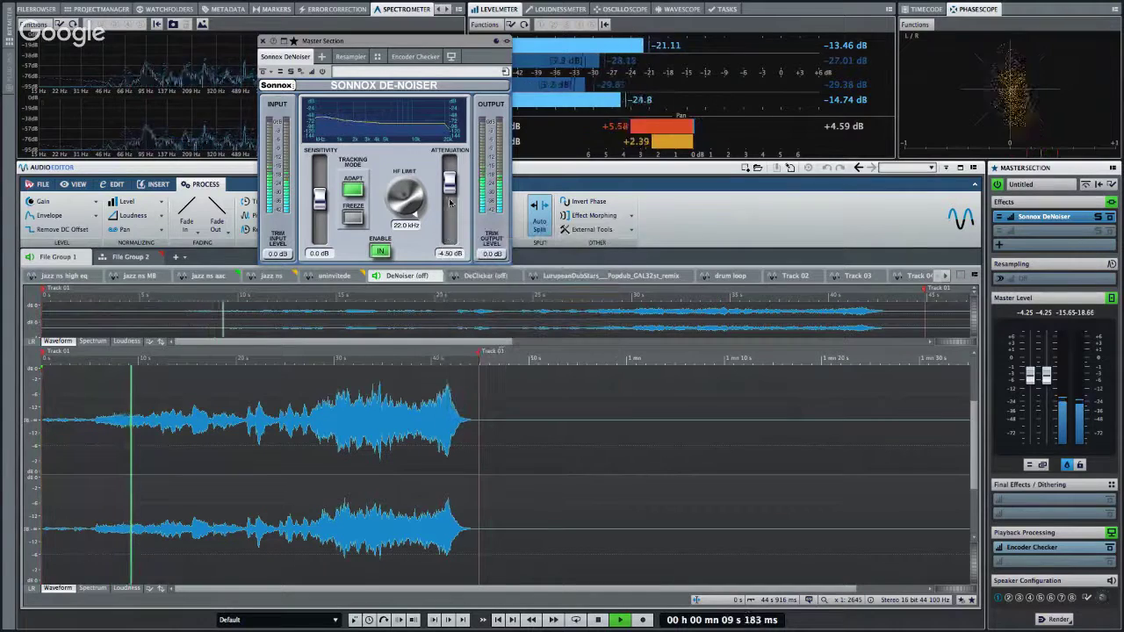
left_click_drag(448, 182, 449, 203)
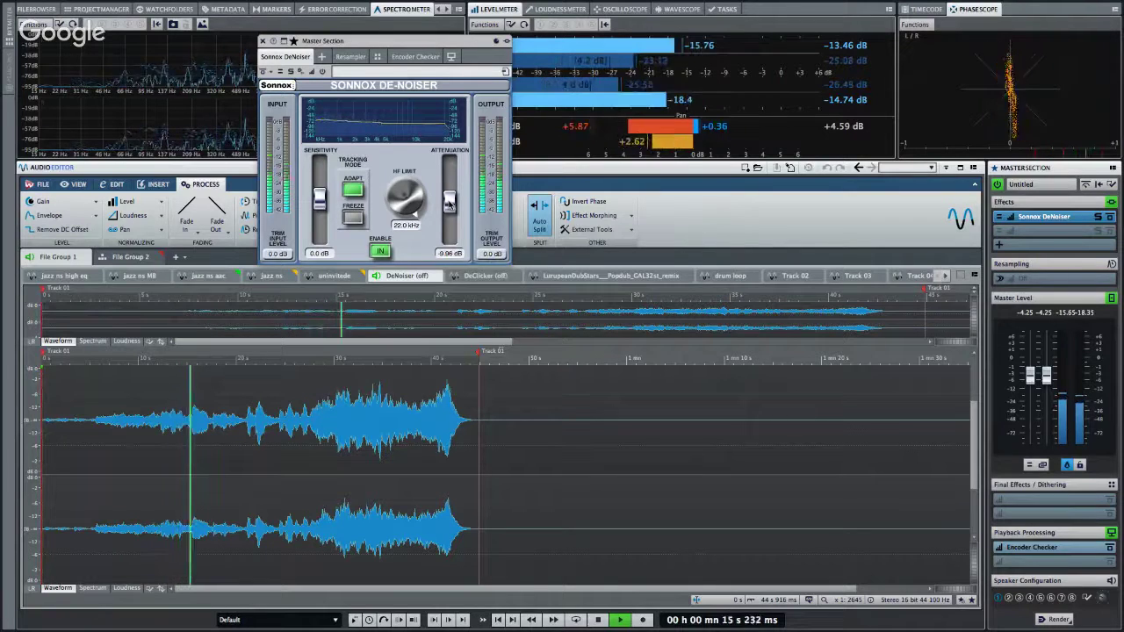
left_click(261, 71)
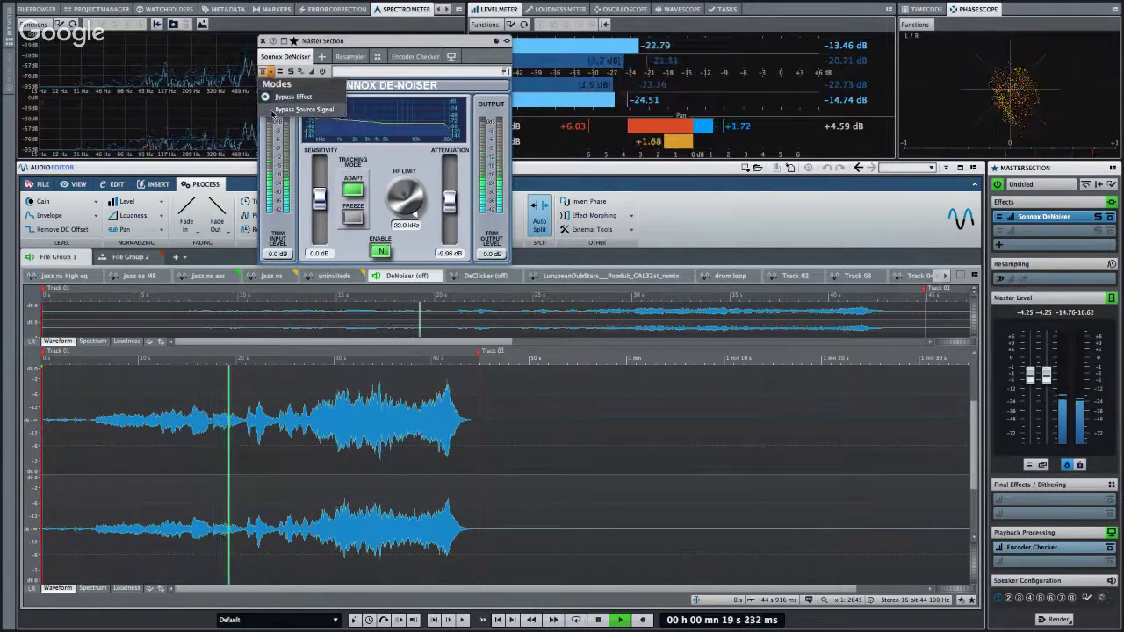
left_click(280, 109)
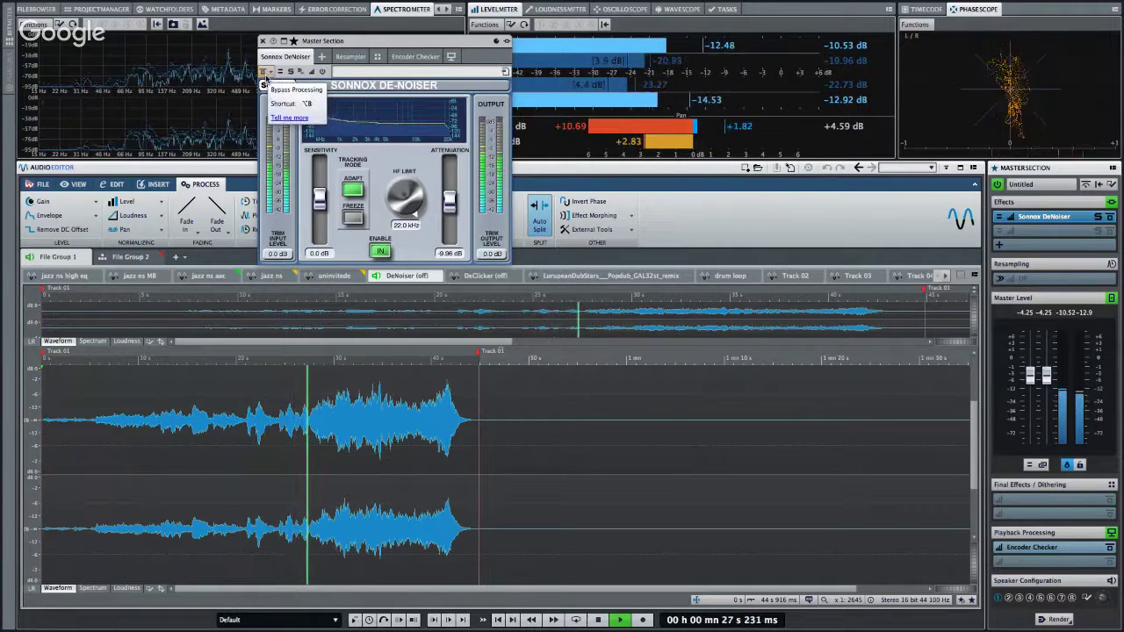
left_click(265, 71)
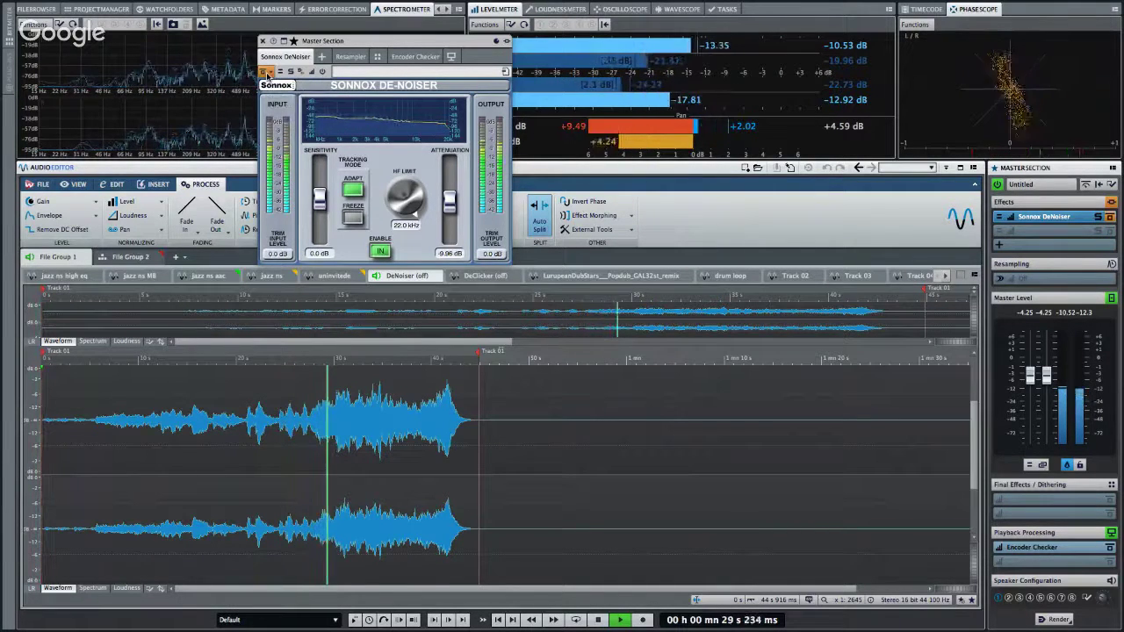
left_click(266, 73)
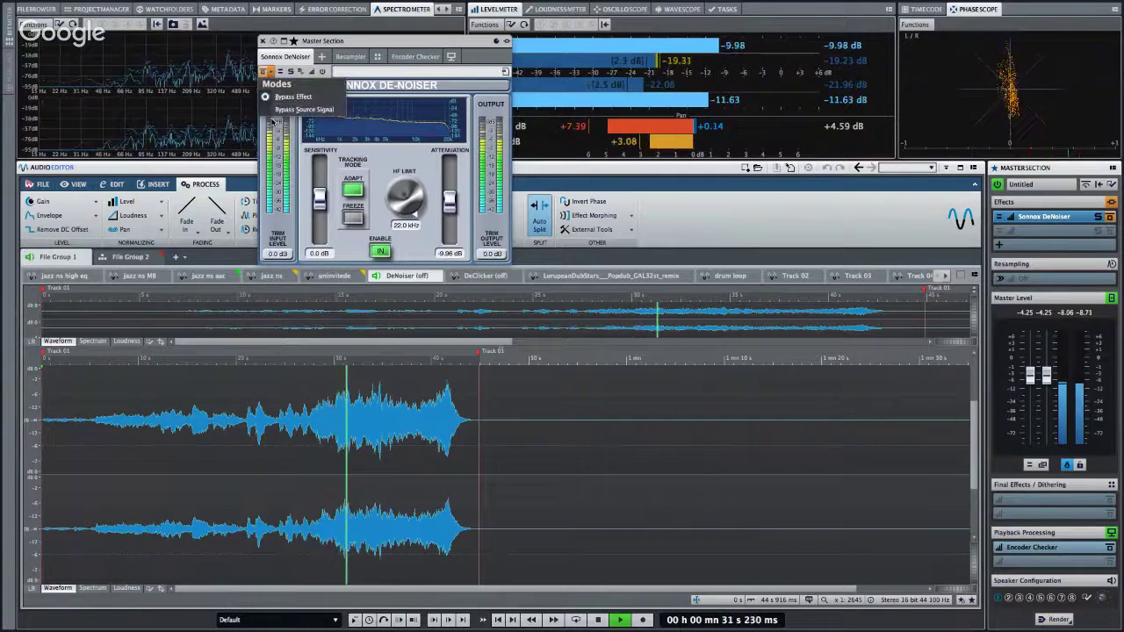
left_click(272, 116)
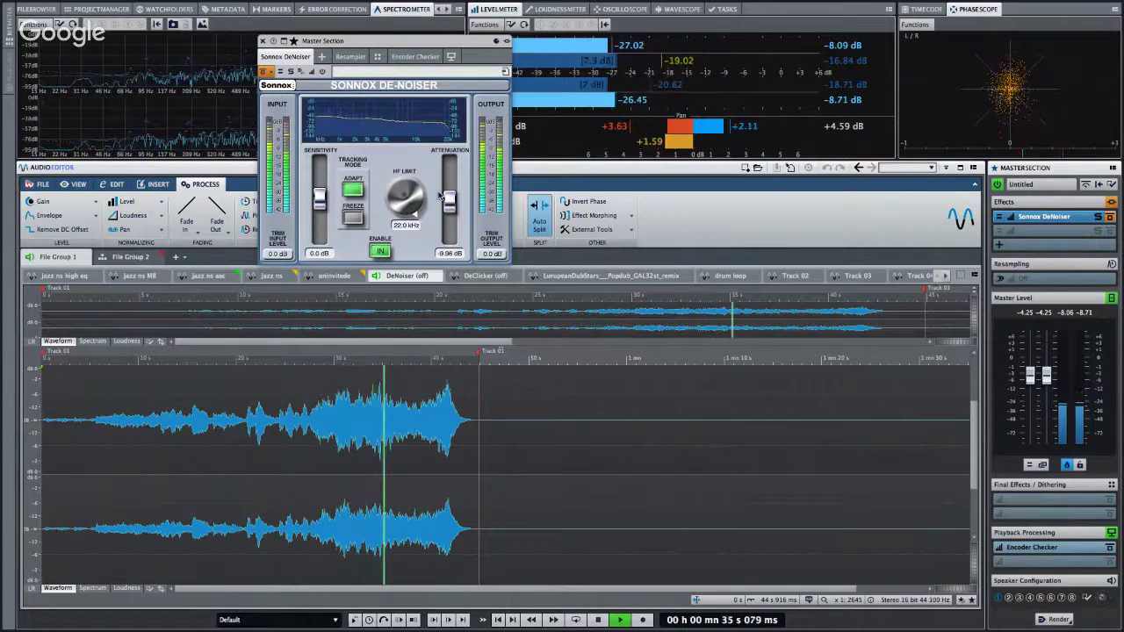
Set the De-Noiser's attenuation to -7.23 dB and close its effect window.
left_click_drag(454, 205, 454, 198)
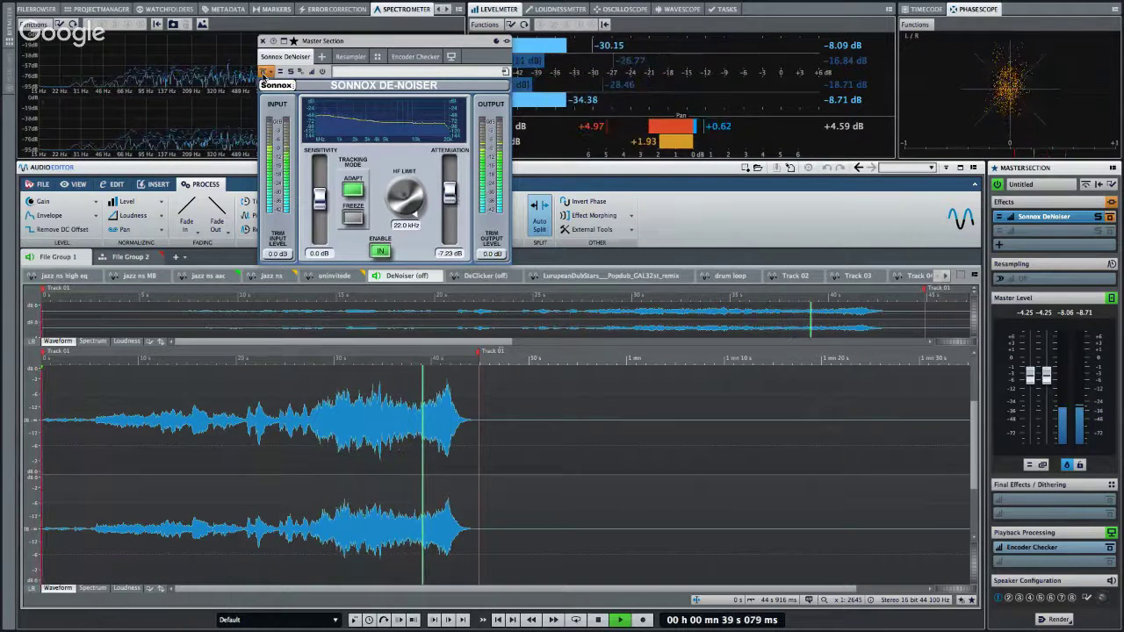
left_click(264, 41)
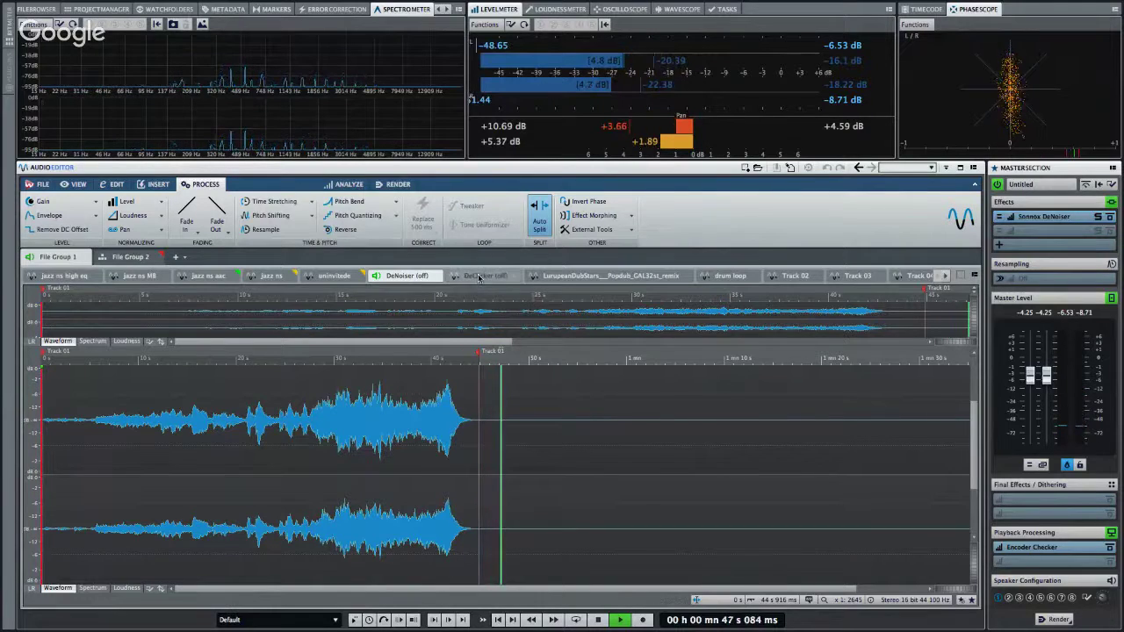
Open the DeClicker (off) file and replace the Master Section's DeNoiser with the Sonnox DeClicker effect.
left_click(522, 276)
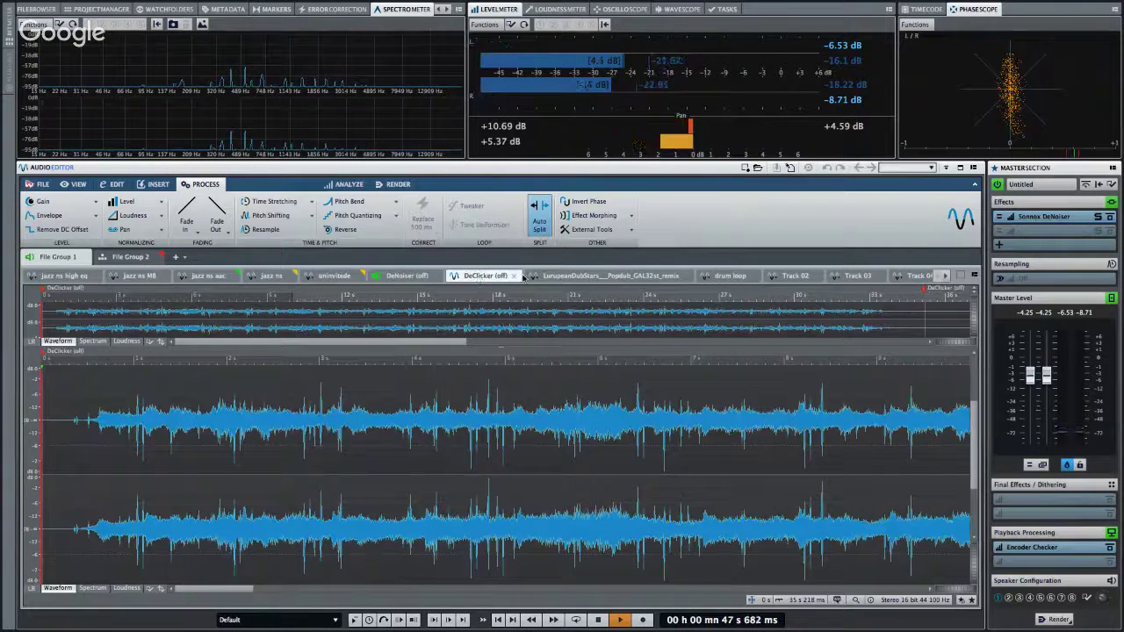
left_click(1053, 218)
right_click(1054, 219)
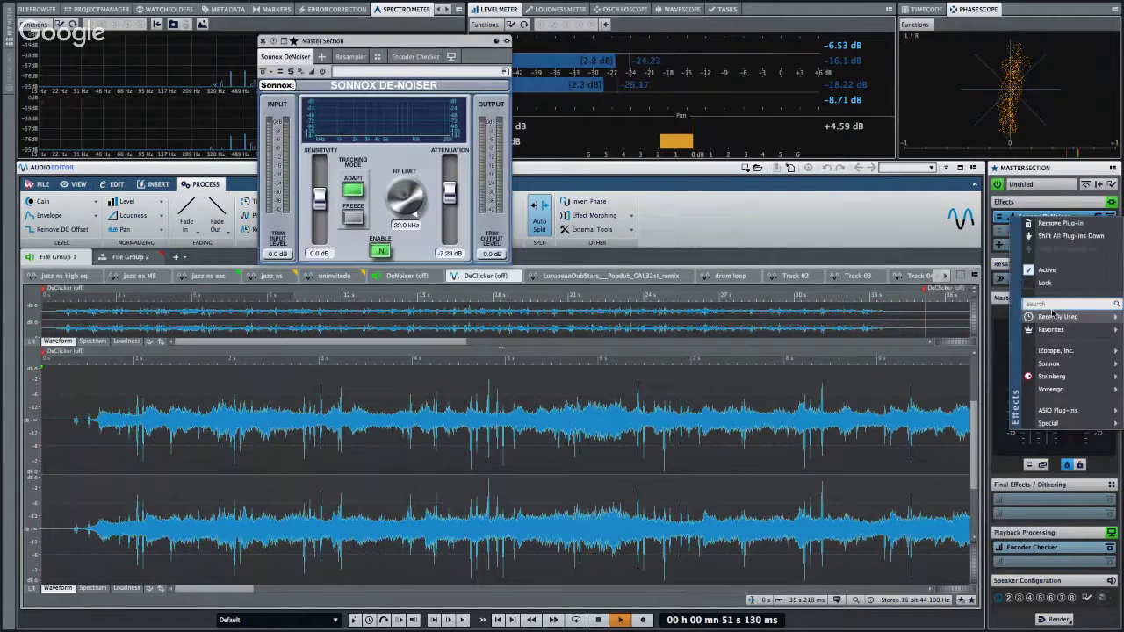
mouse_move(1059, 363)
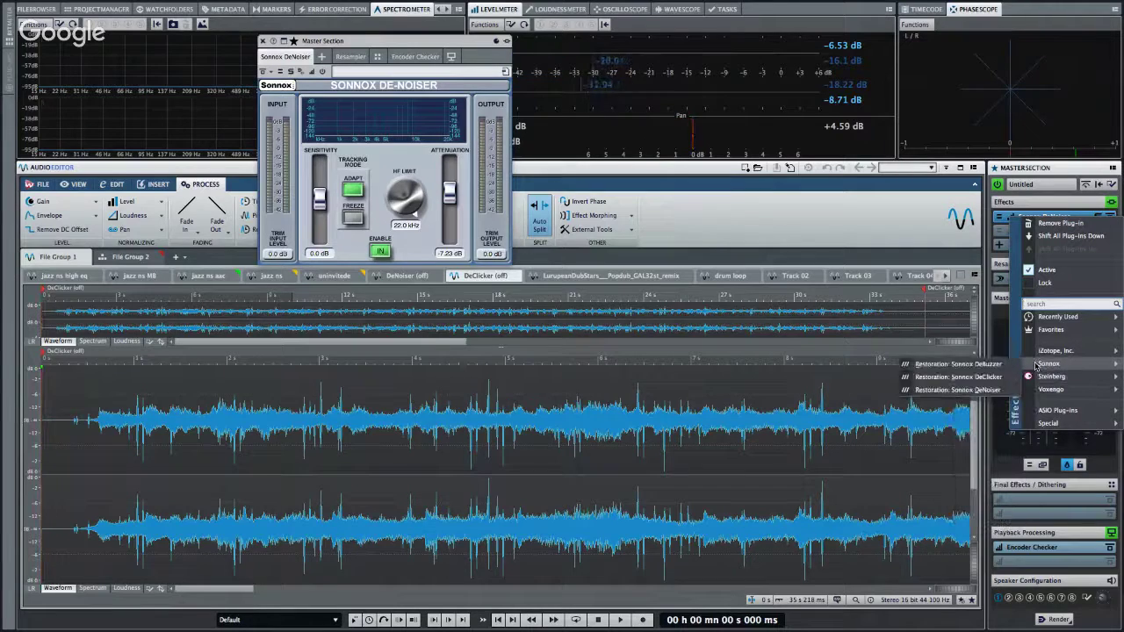
left_click(981, 378)
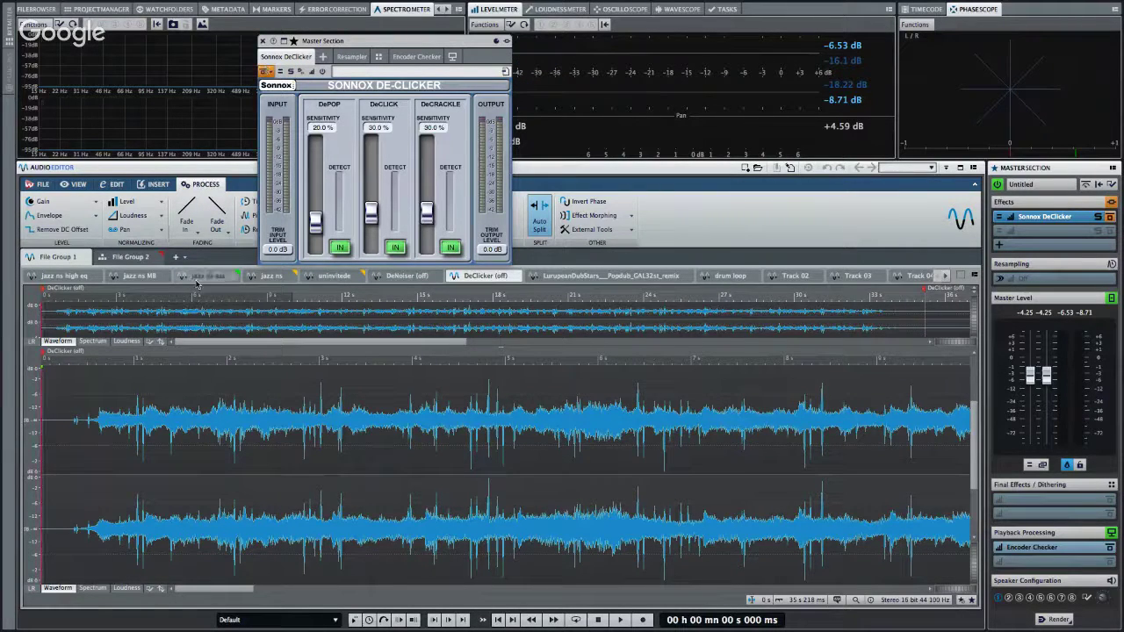
While playing the file, set the De-Clicker sensitivities to 42.9 % DePop, 71.8 % DeClick and 71.2 % DeCrackle.
key("space")
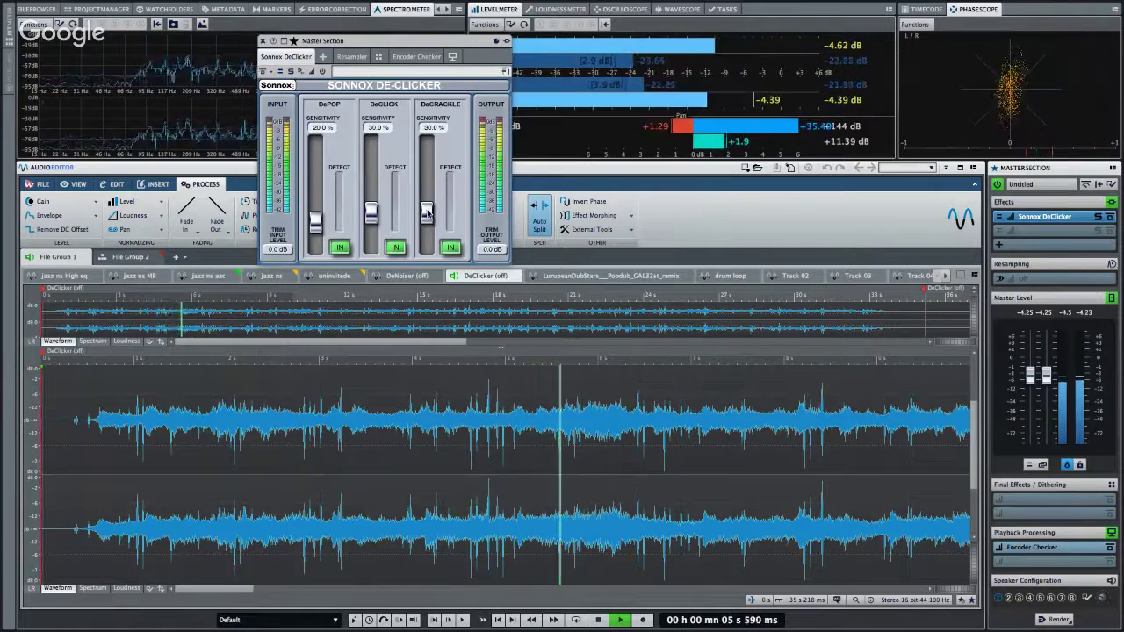
left_click_drag(426, 212, 428, 182)
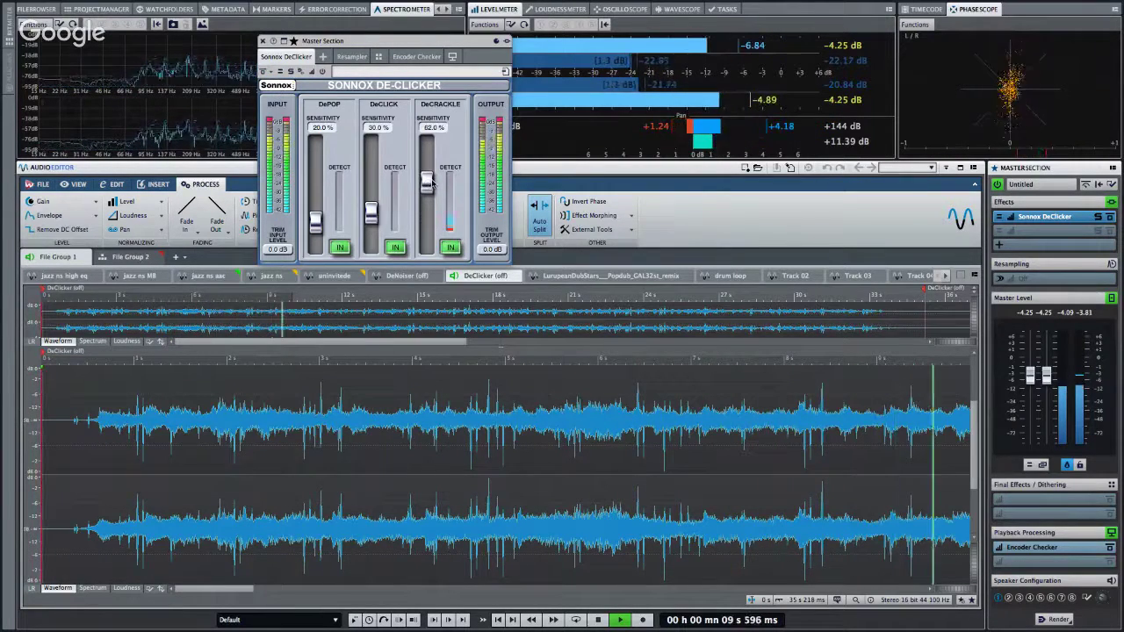
left_click_drag(373, 213, 383, 173)
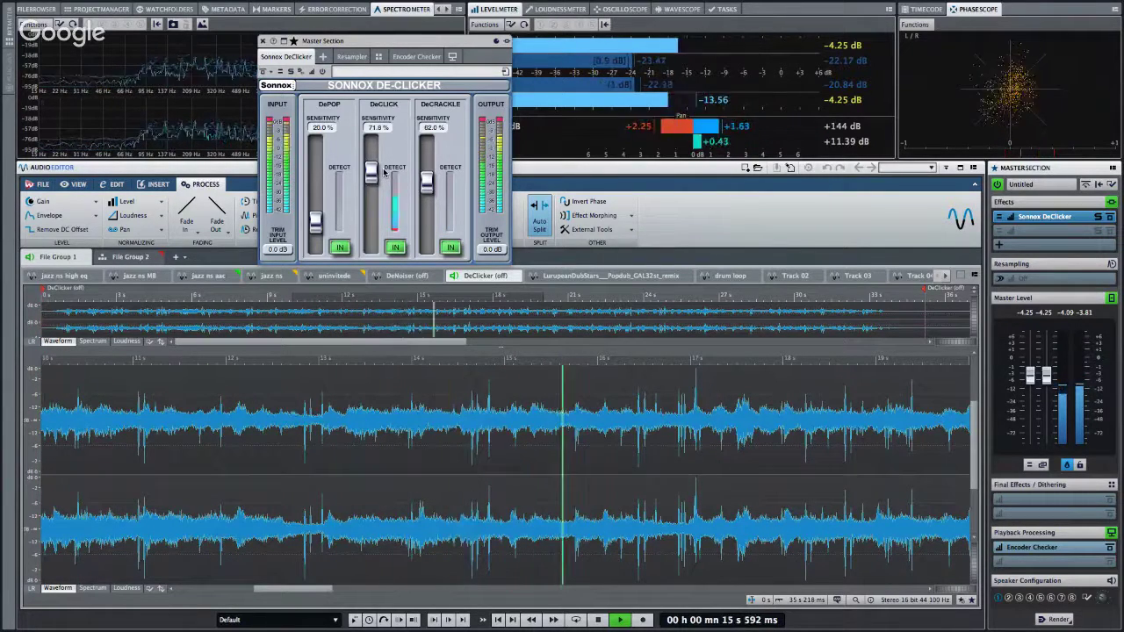
left_click_drag(316, 222, 322, 202)
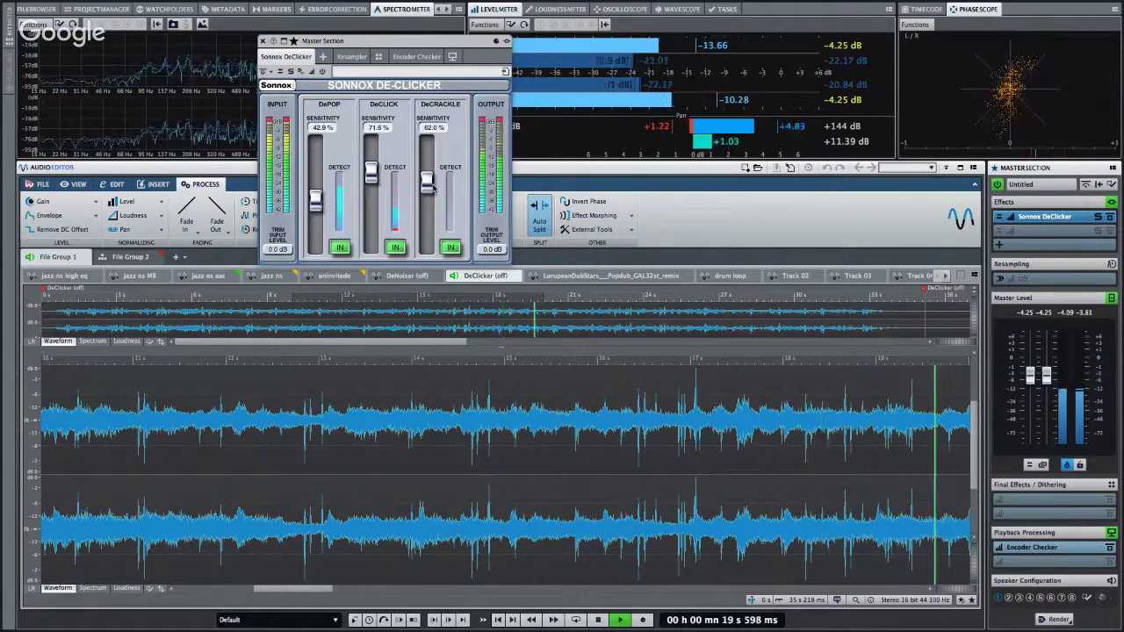
left_click_drag(432, 188, 432, 182)
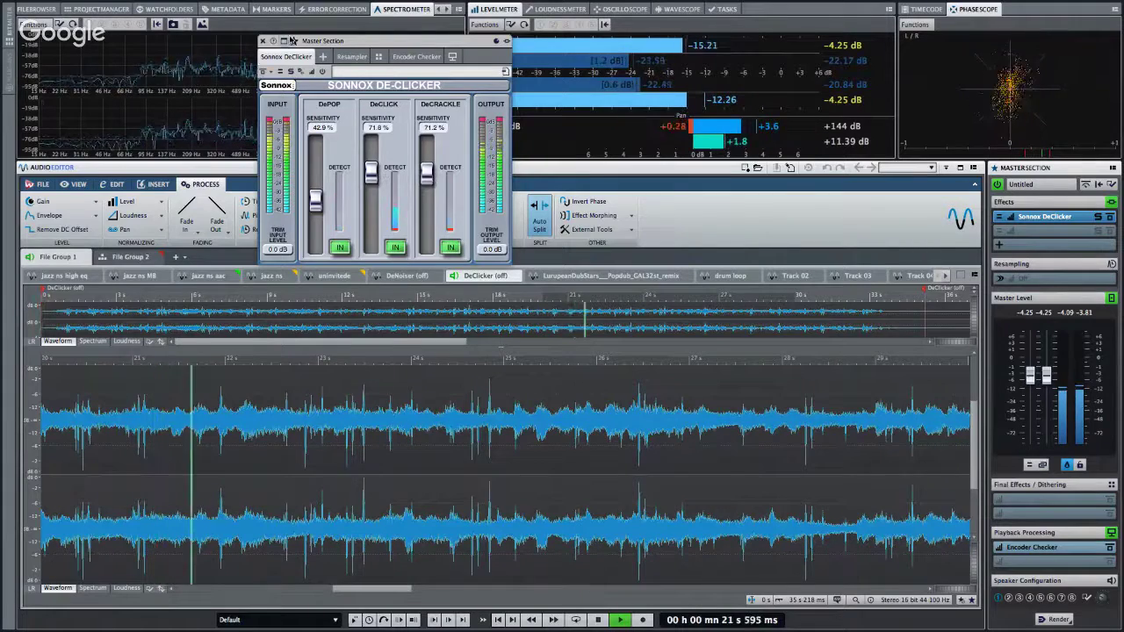
Compare playback using the De-Clicker's Bypass Effect and Bypass Source Signal modes, then close the effect window and stop playback.
left_click(266, 72)
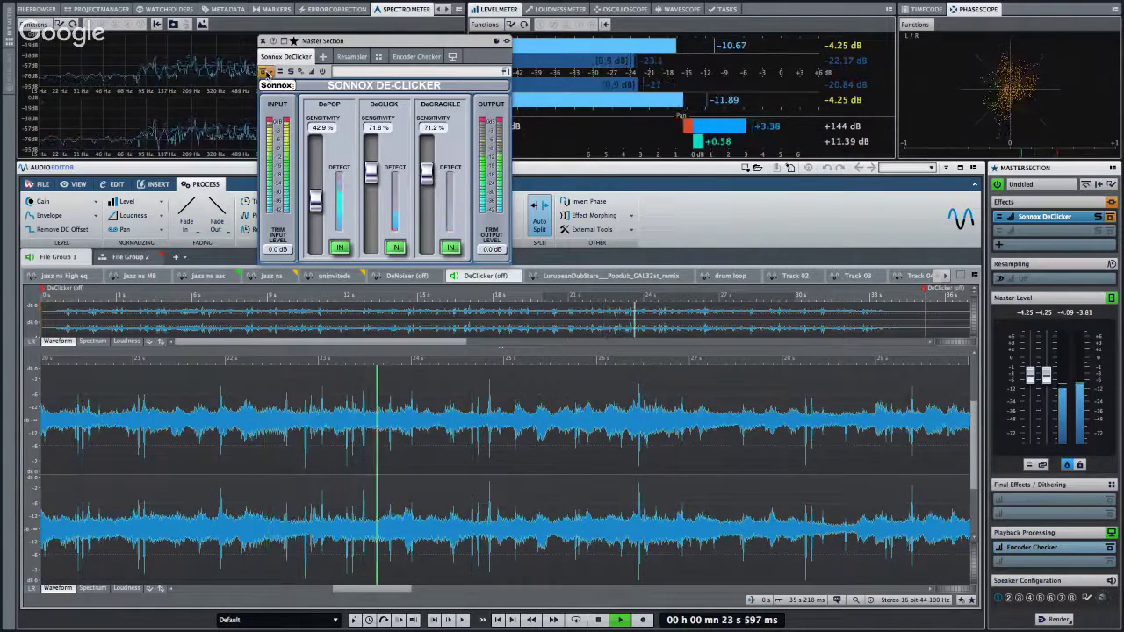
left_click(268, 72)
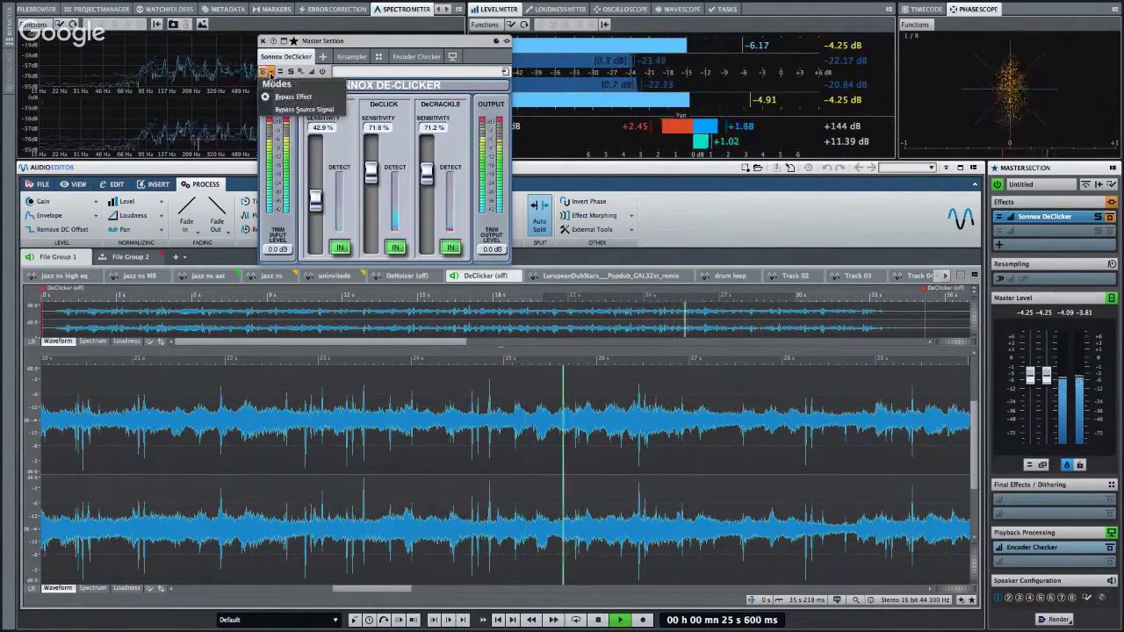
left_click(277, 108)
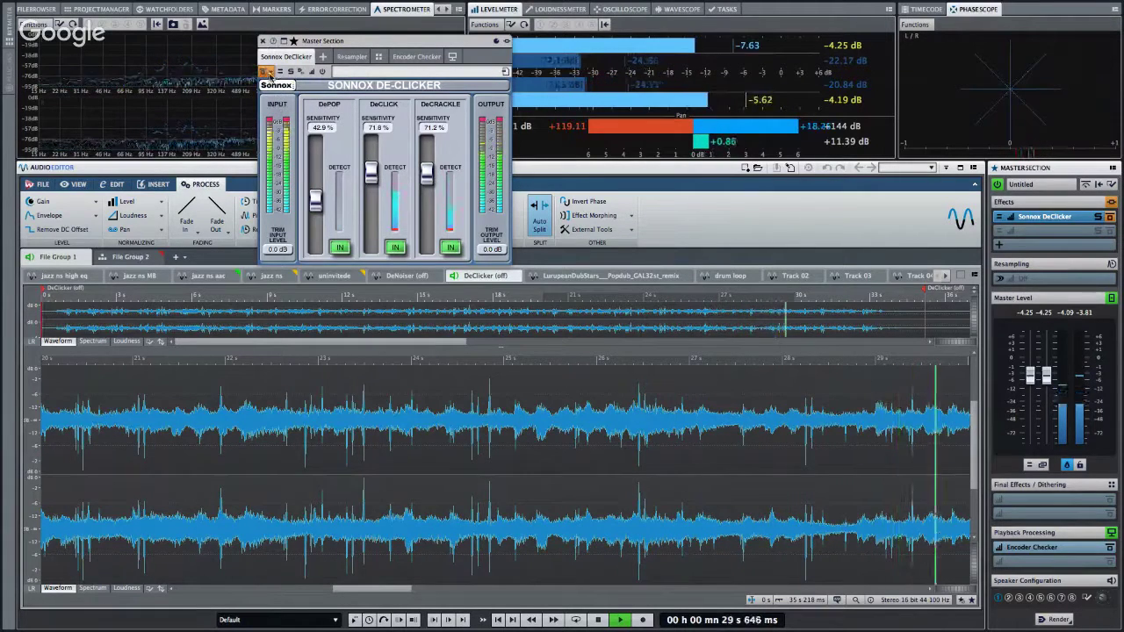
left_click(267, 72)
left_click(272, 95)
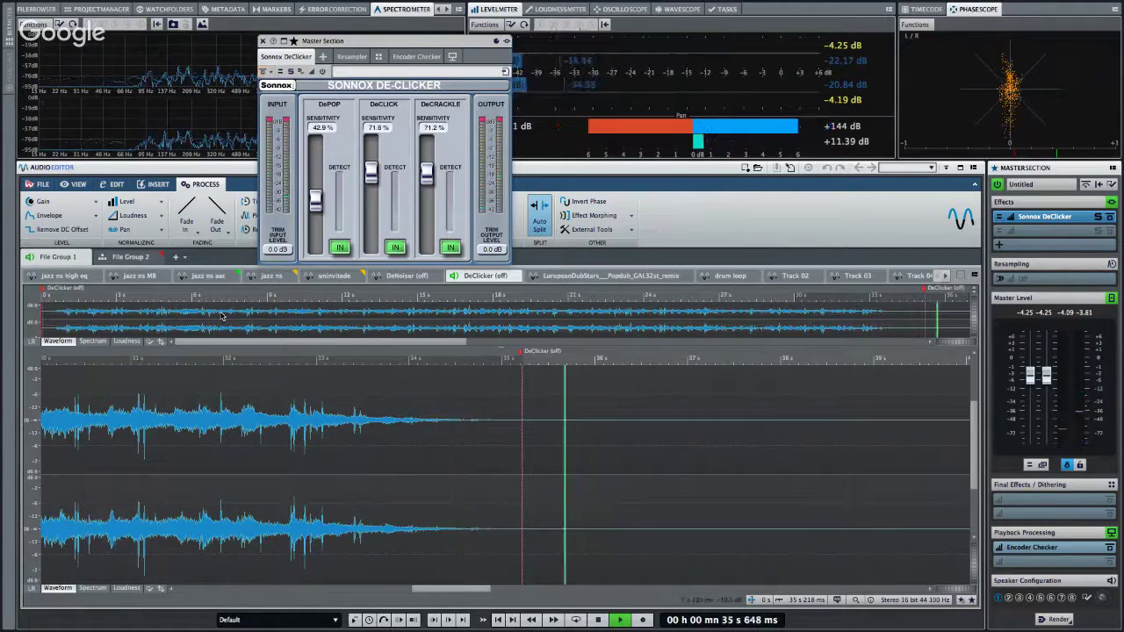
left_click(261, 40)
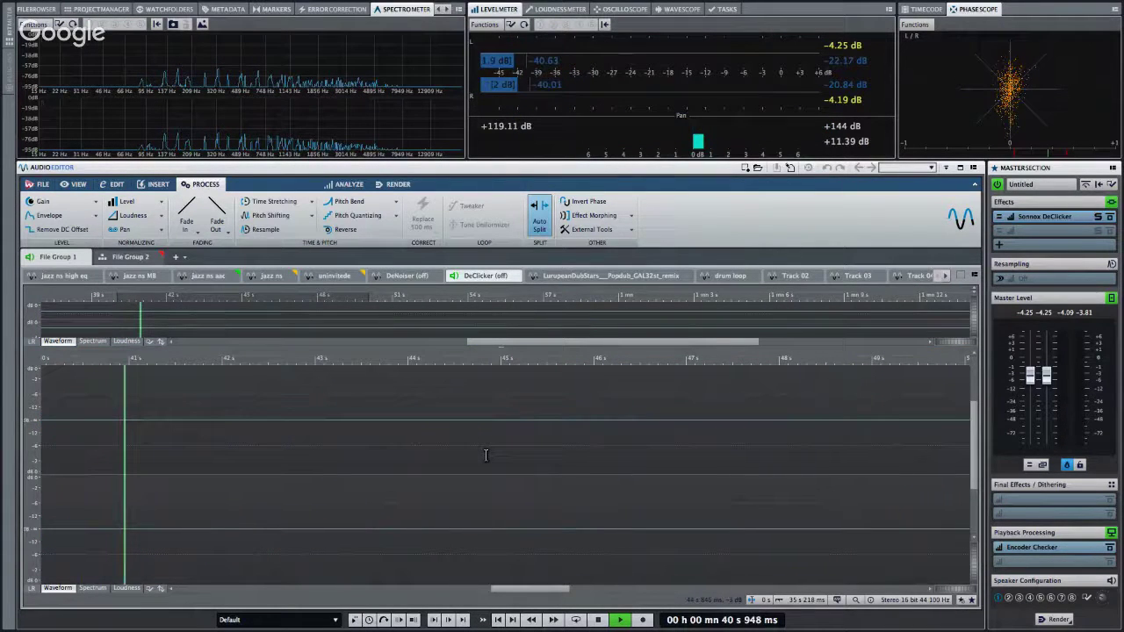
key("space")
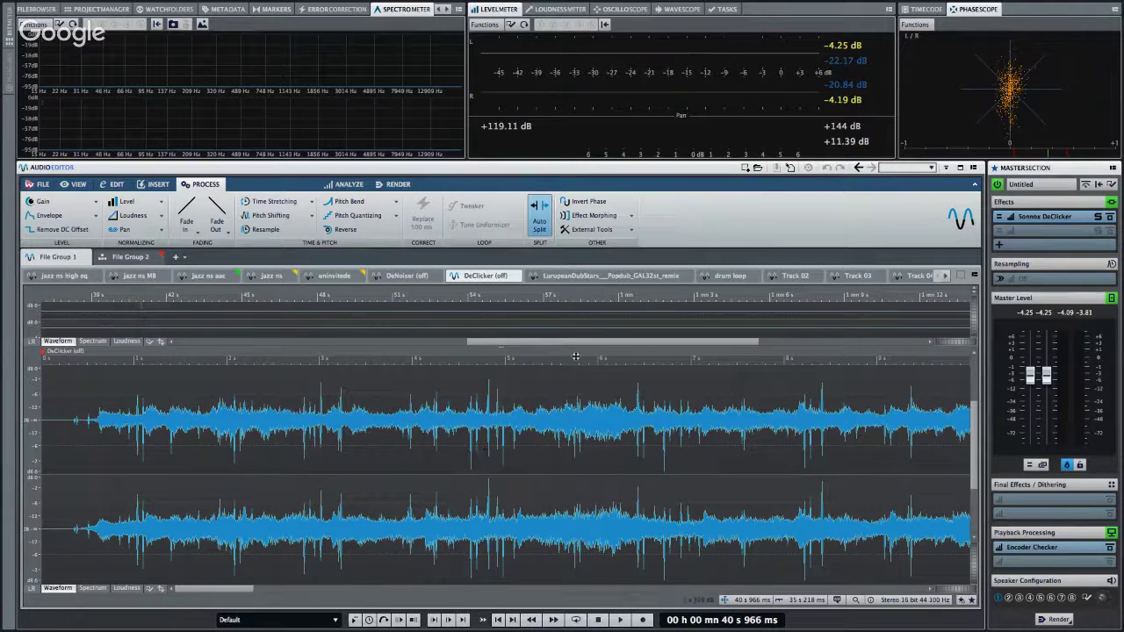
Open the EuropeanDubStars Popdub remix file, check its spectrum, and play it from 328 ms in waveform view.
left_click_drag(571, 275, 572, 277)
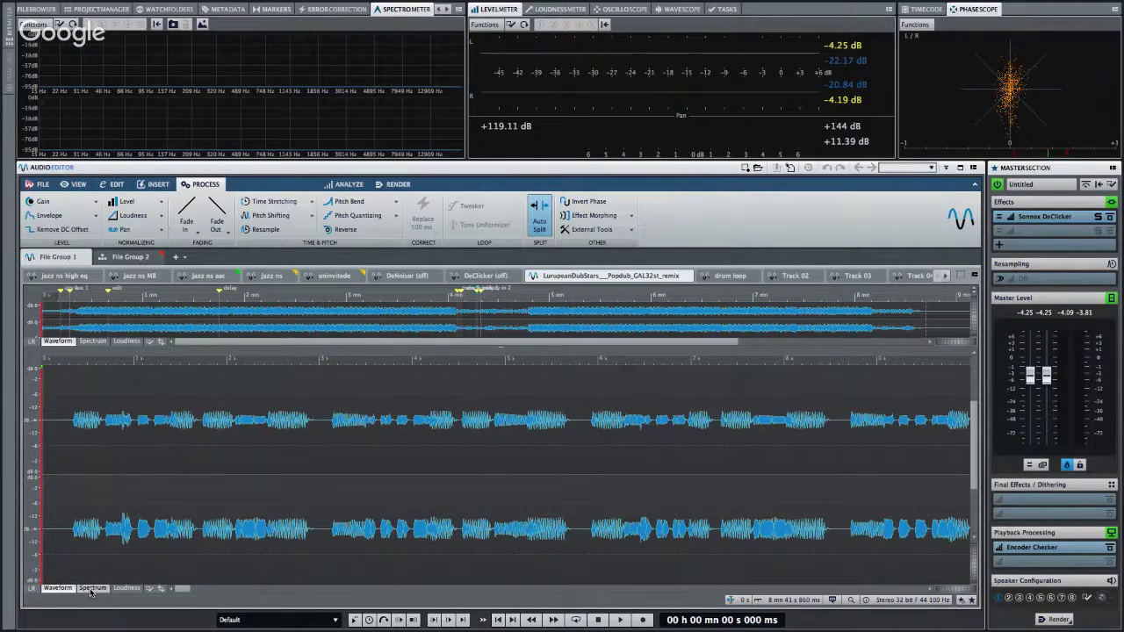
left_click(92, 588)
left_click(58, 589)
left_click(72, 413)
key("space")
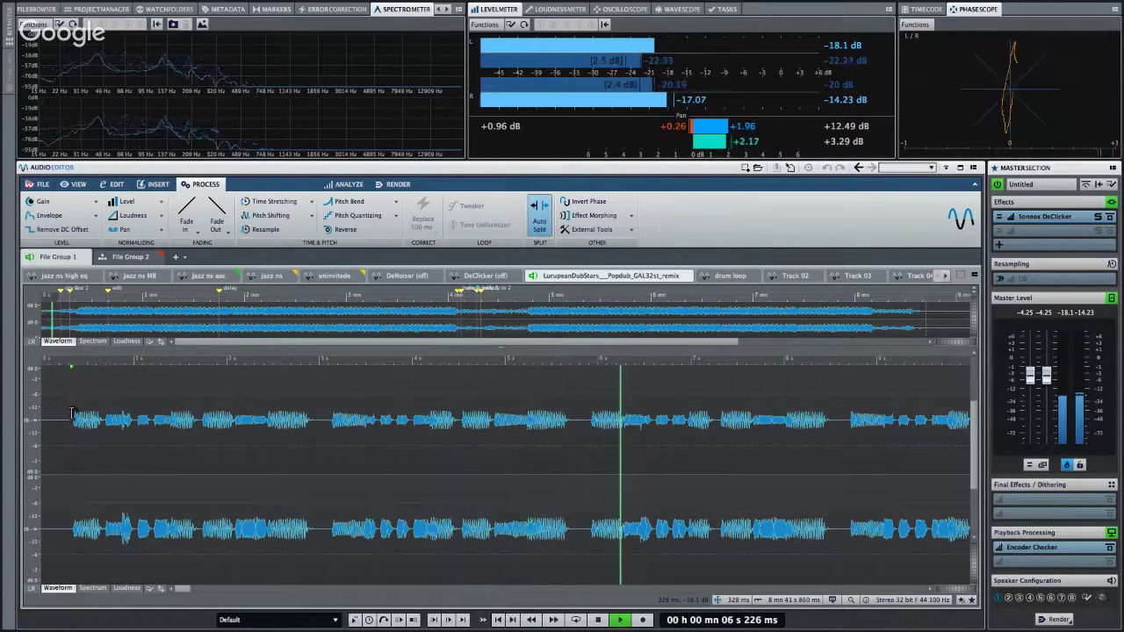
Listen to the remix's intro from its start past the dry 1 and vox 1 markers and stop at about 19.6 s.
scroll(72, 413, "down", 1)
scroll(72, 413, "down", 4)
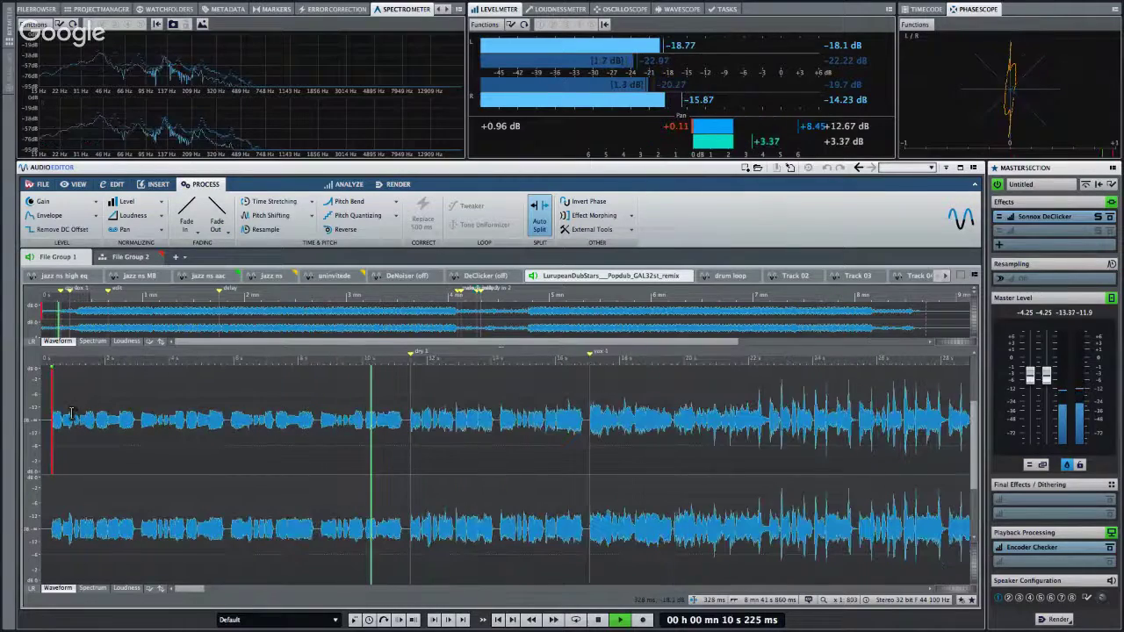
scroll(72, 413, "down", 1)
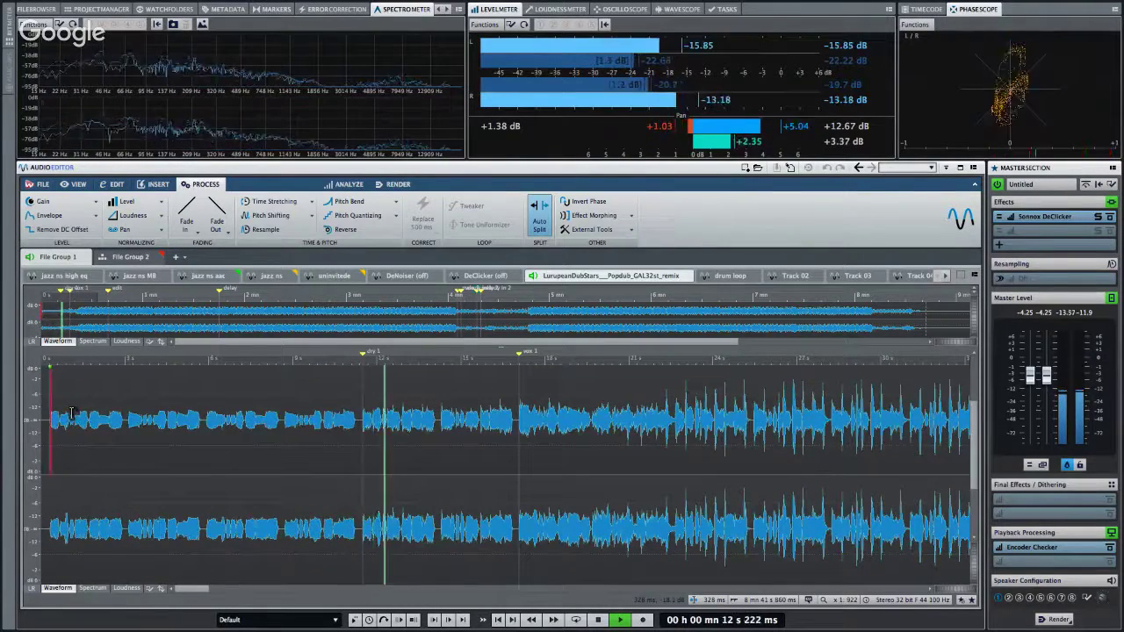
scroll(72, 413, "up", 1)
scroll(72, 412, "up", 1)
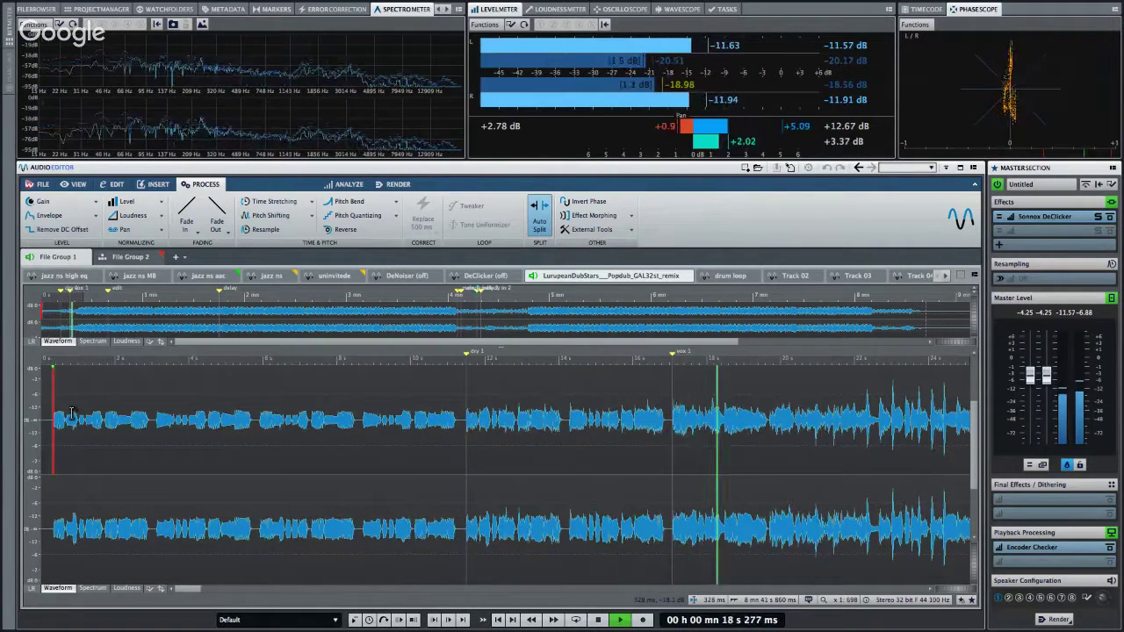
key("space")
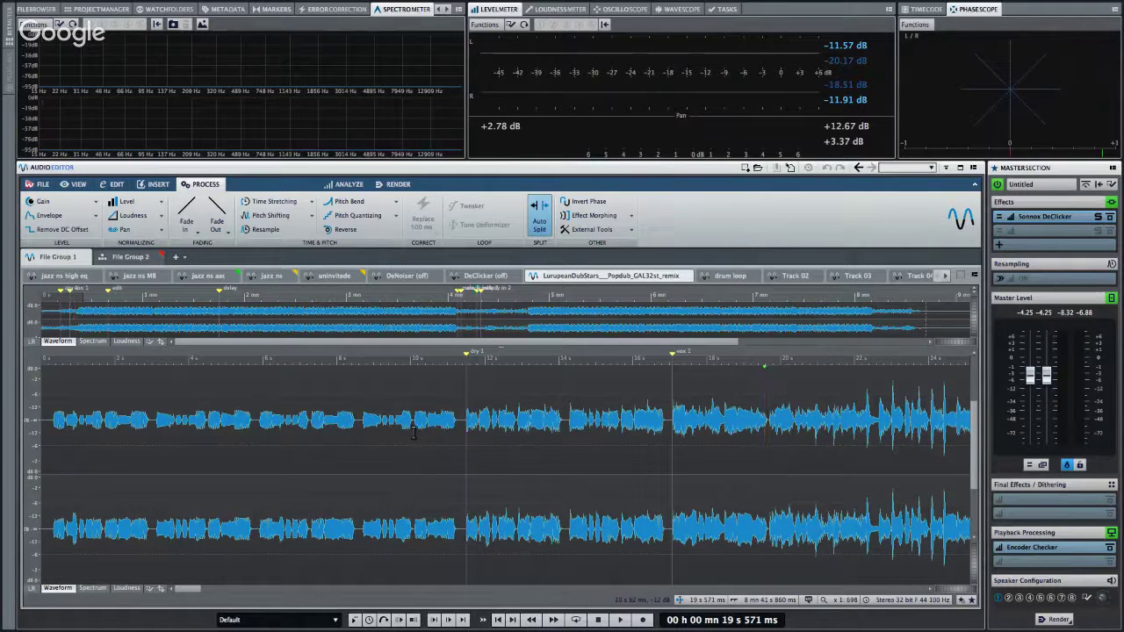
Select the passage of about 2.7 s just before the dry 1 marker, check its selection commands, and switch to spectrum editing.
left_click_drag(365, 493, 465, 492)
right_click(380, 437)
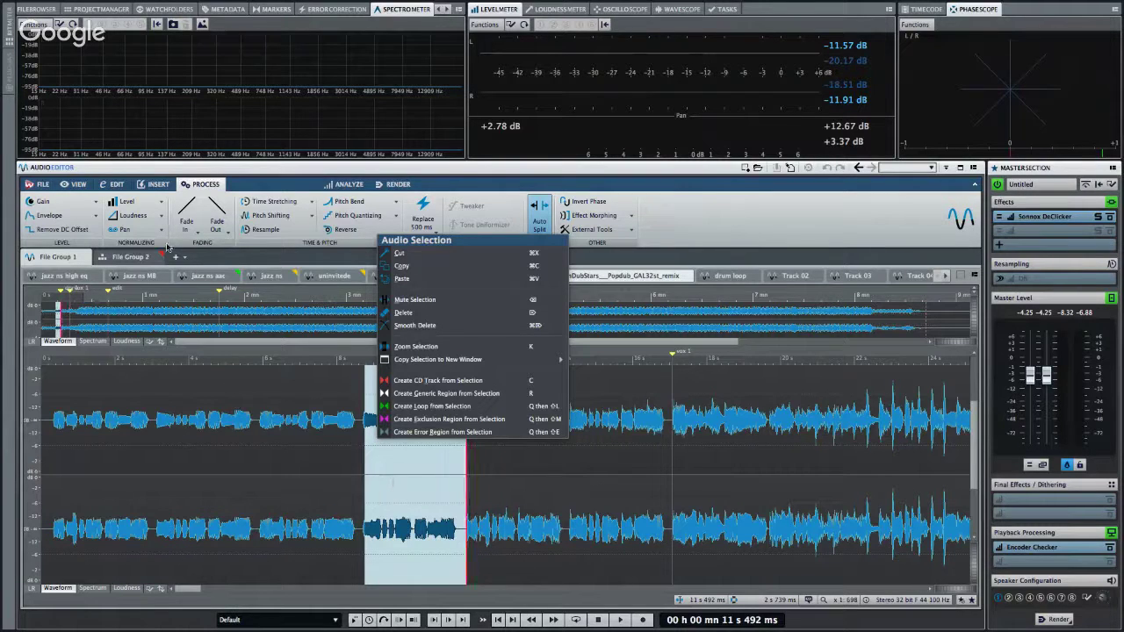
left_click(104, 188)
left_click(105, 188)
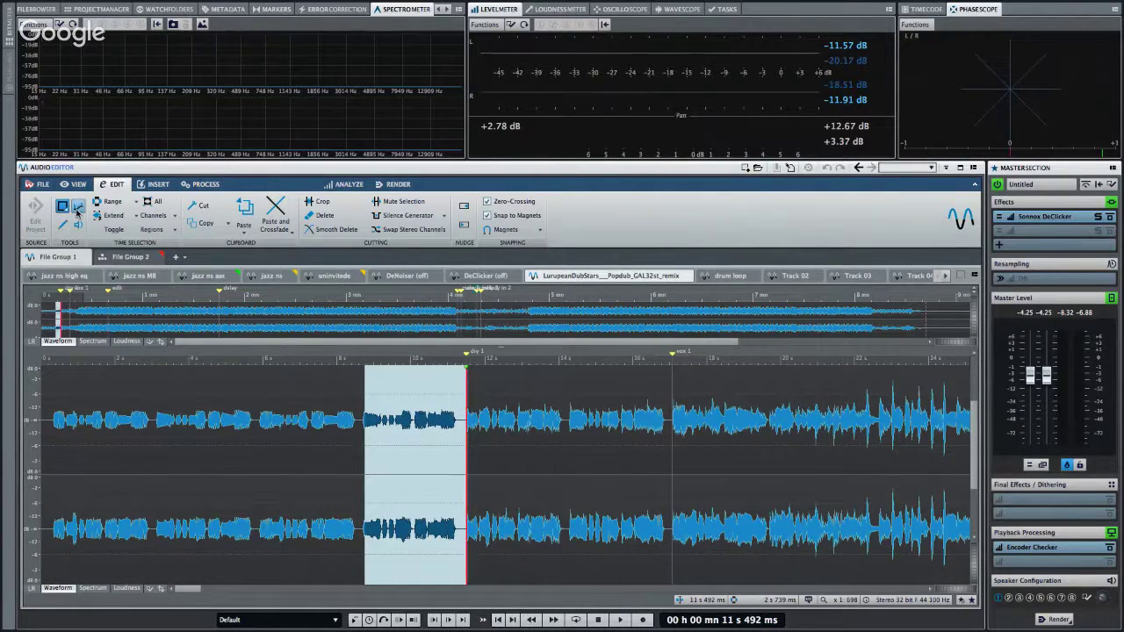
left_click(77, 209)
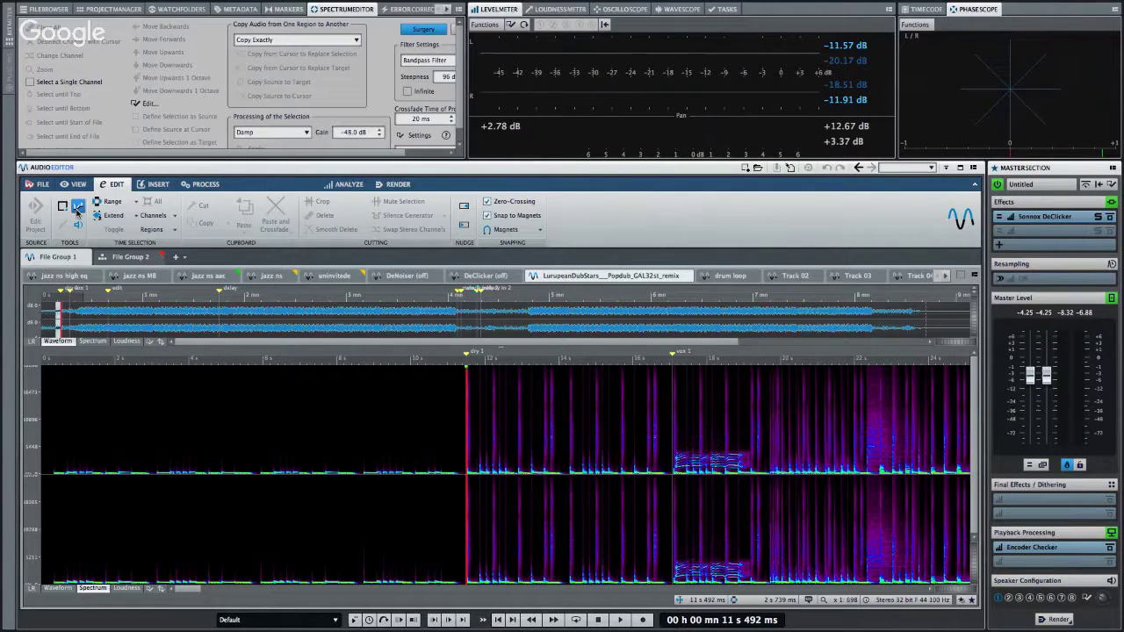
Magnify the low frequencies in the spectrum and play from the dry 1 marker until just after the vox 1 vocal phrase.
left_click(975, 569)
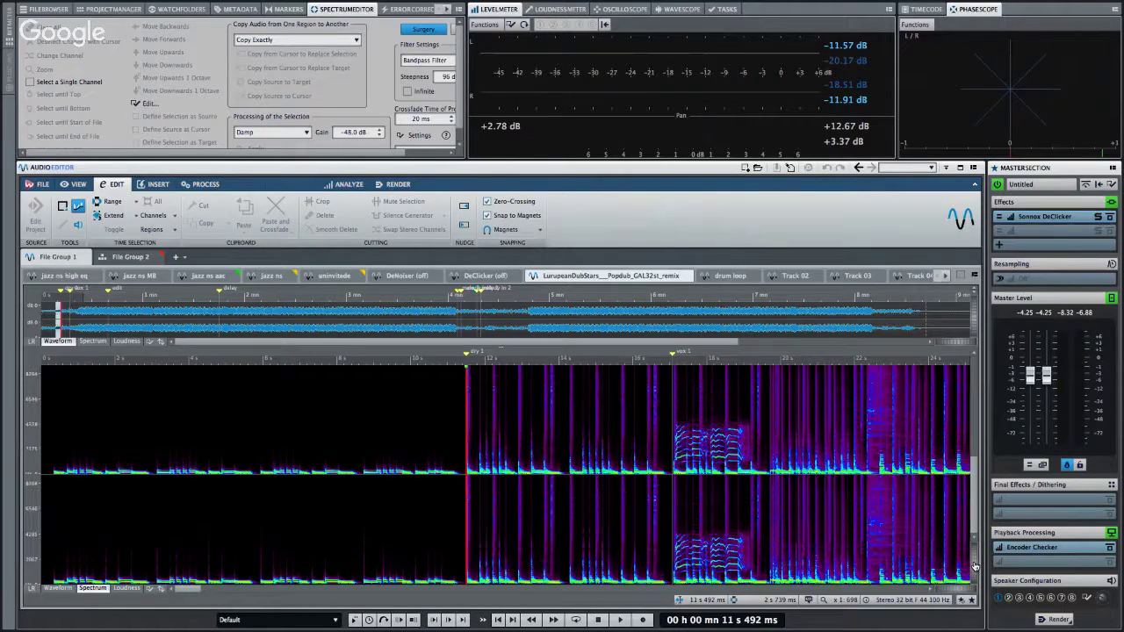
left_click(975, 566)
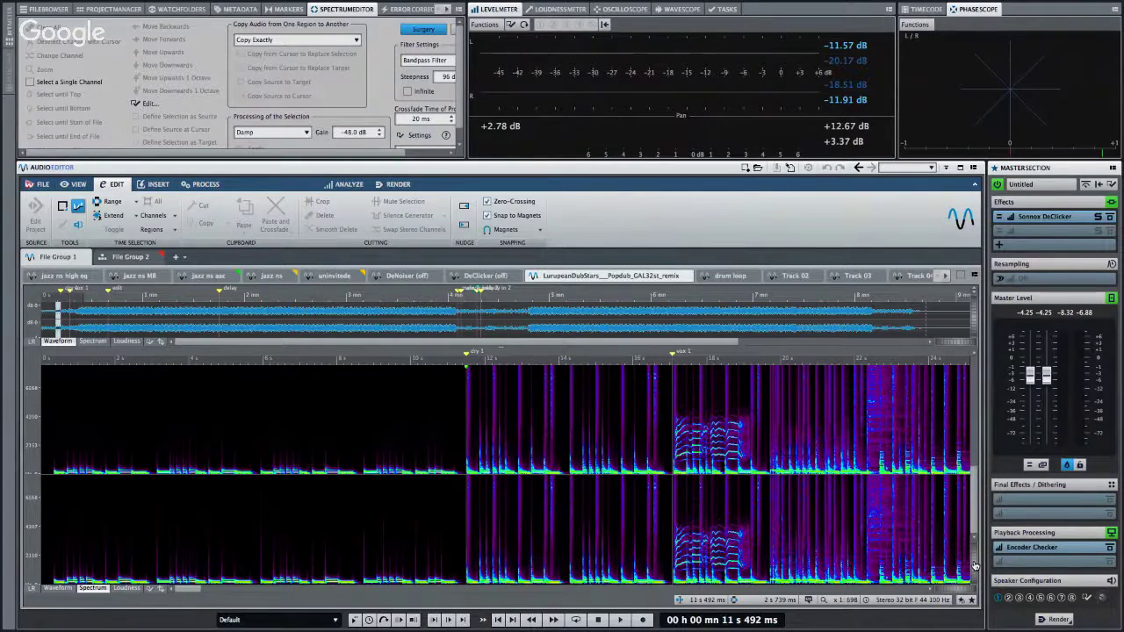
left_click(975, 567)
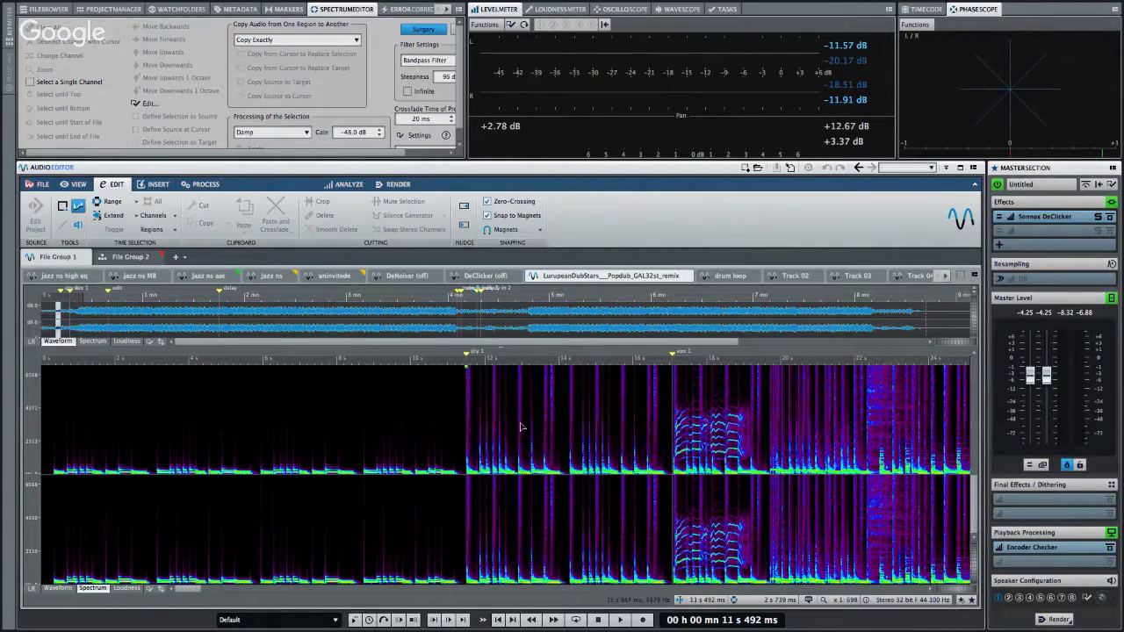
key("space")
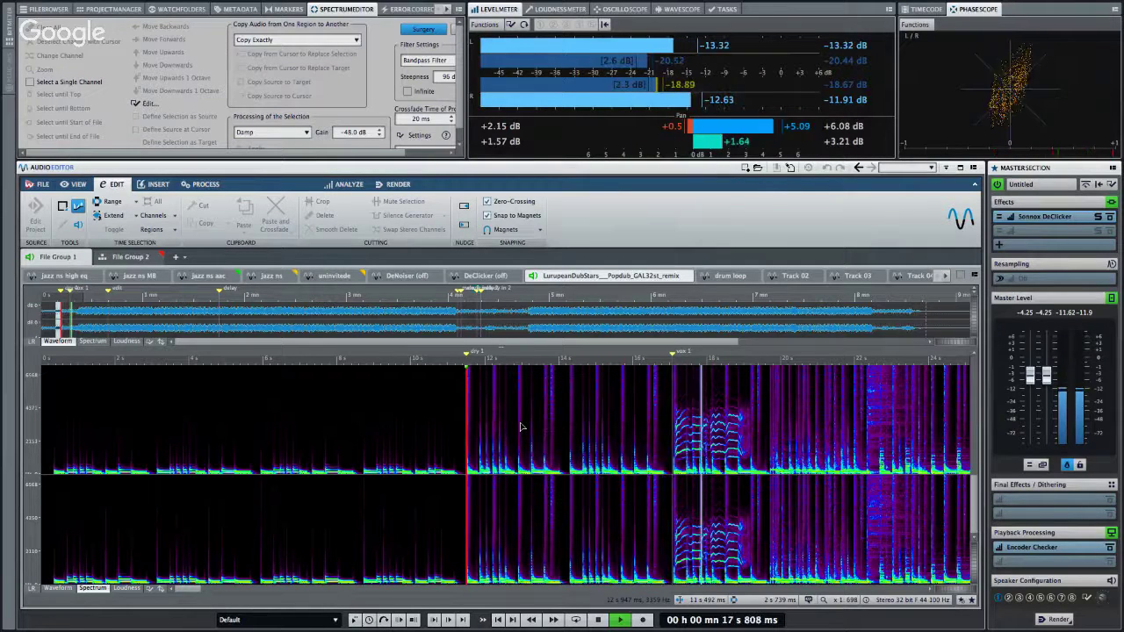
key("space")
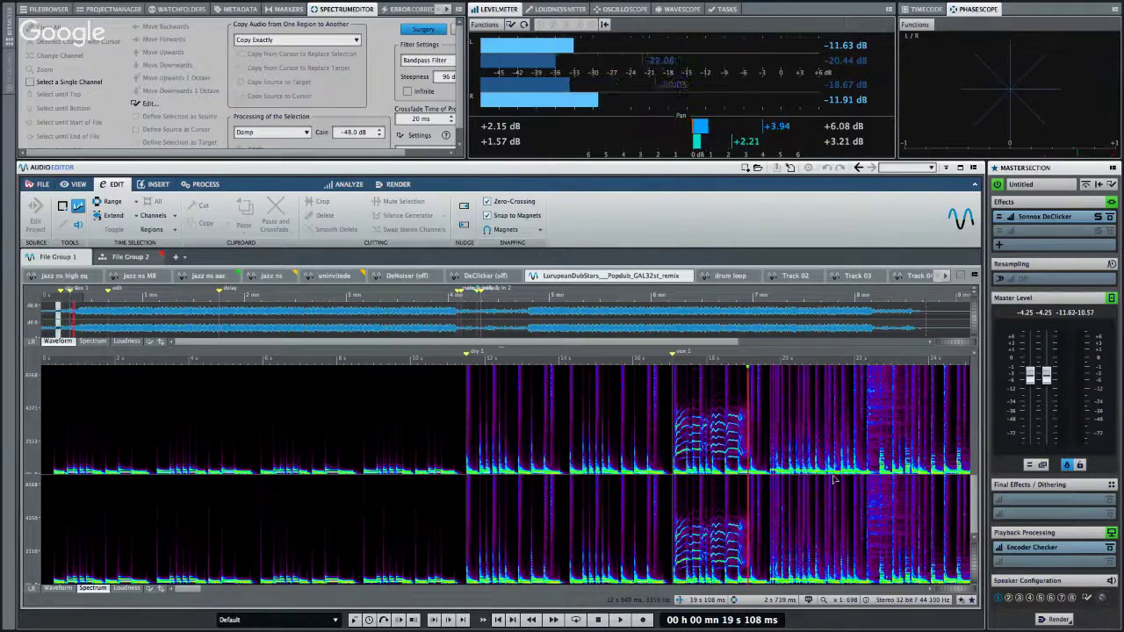
Select the vocal phrase's harmonics in the spectrum, from the vox 1 marker to about 19.1 s, above the bass content in both channels.
left_click(977, 577)
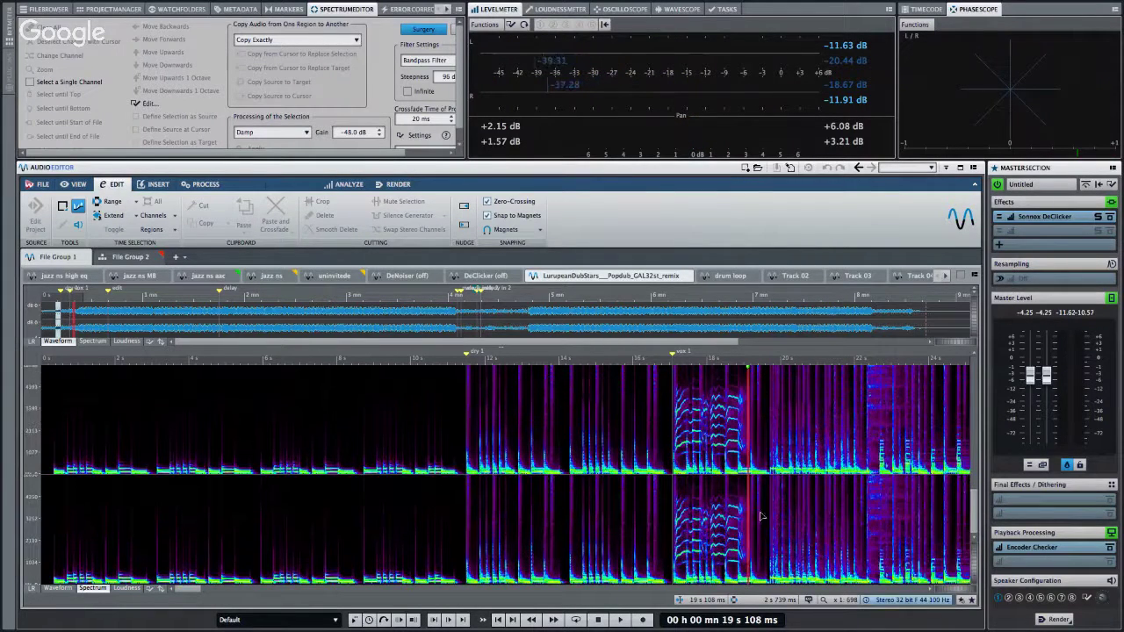
left_click(669, 362)
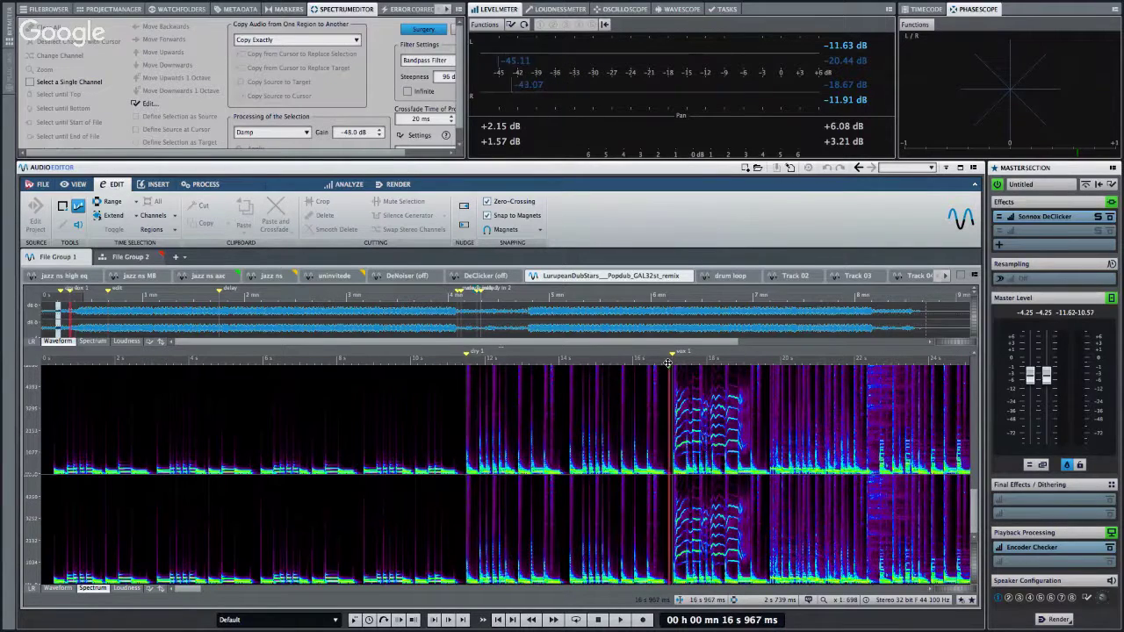
scroll(668, 363, "up", 5)
left_click(667, 391)
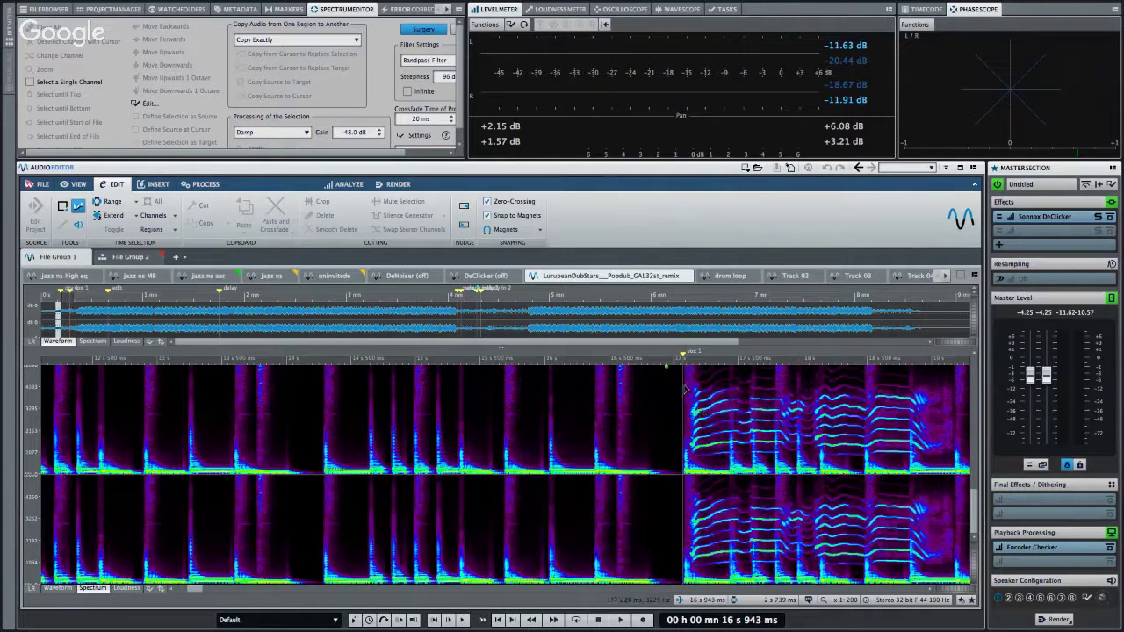
left_click_drag(686, 389, 961, 451)
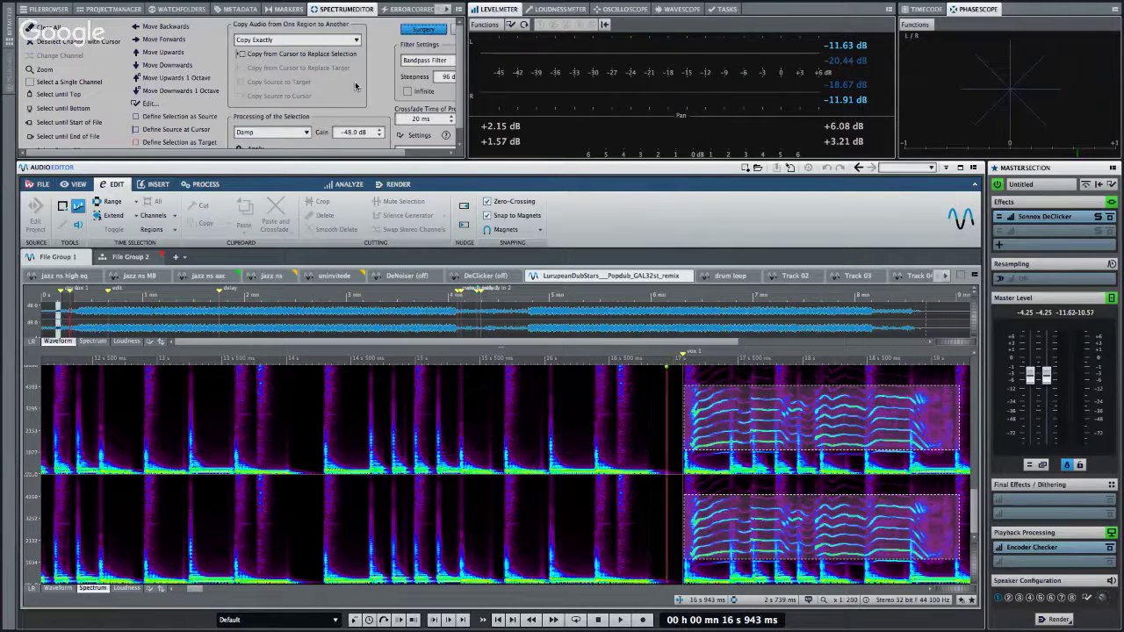
Apply Damp processing with a gain of -48.0 dB twice to the selected vocal region.
scroll(395, 114, "down", 1)
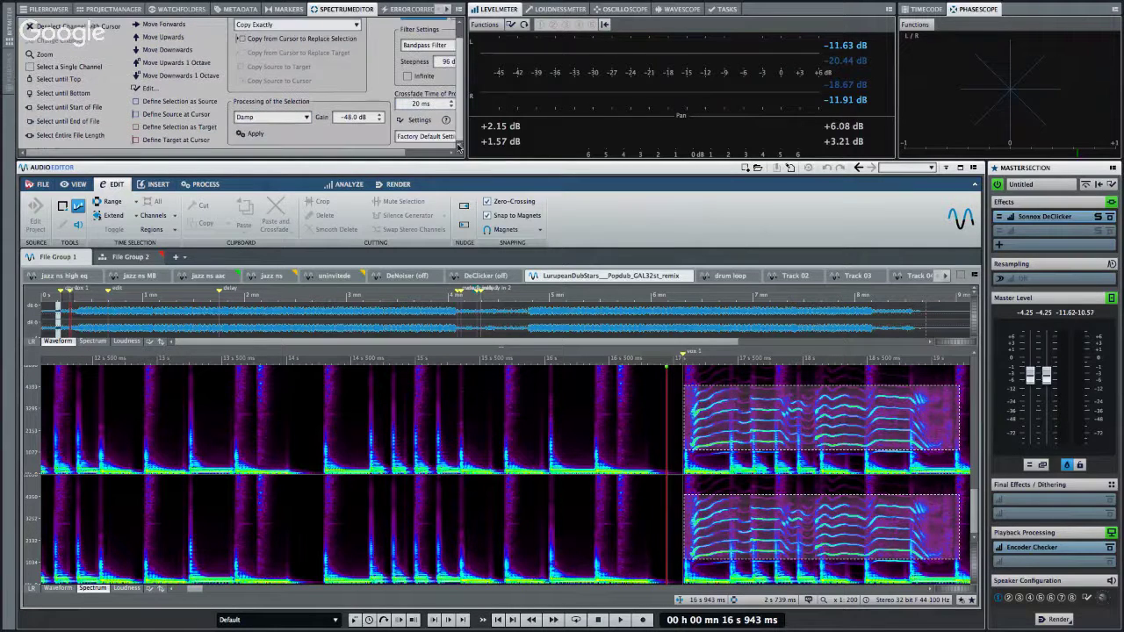
left_click(254, 133)
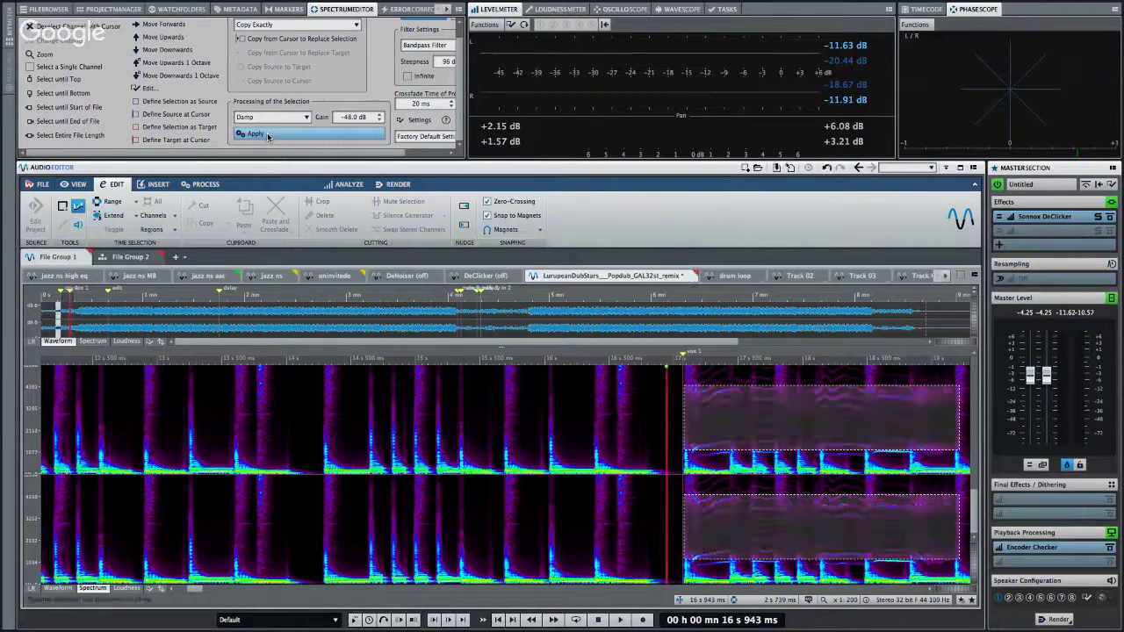
left_click(268, 135)
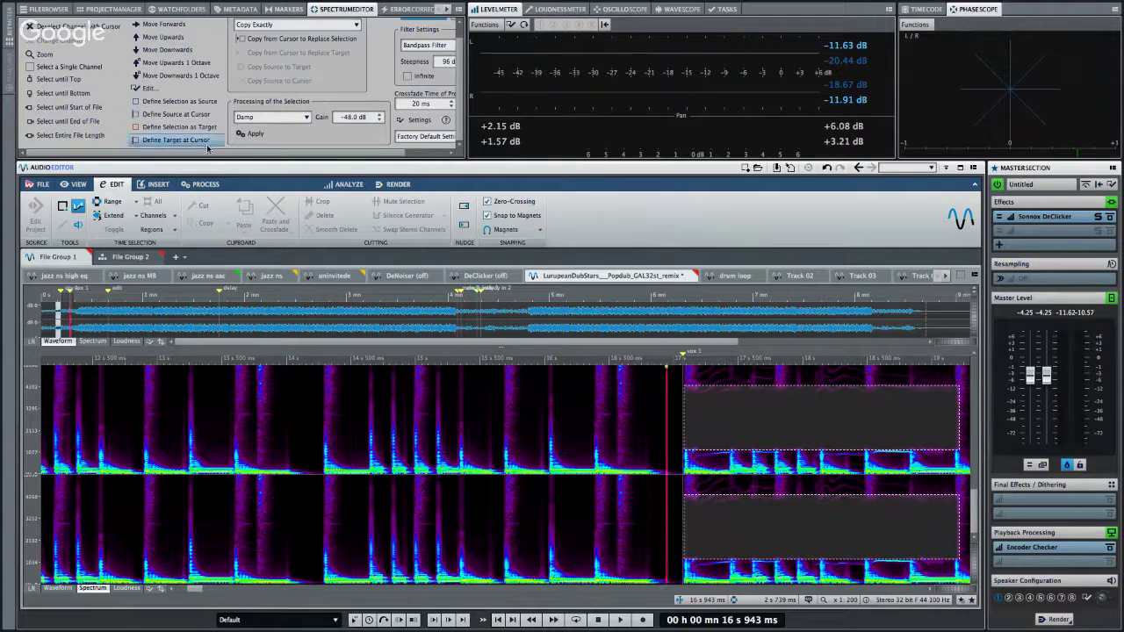
Play the file from 12 s 643 ms through the damped vocal passage and stop at about 21.8 s.
left_click(110, 360)
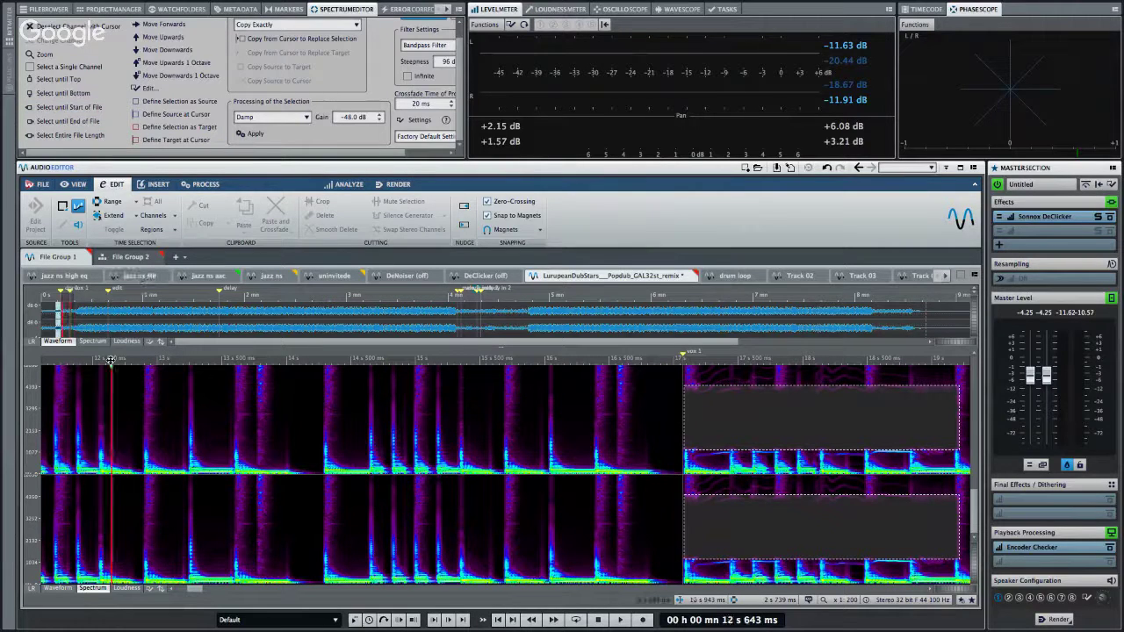
key("space")
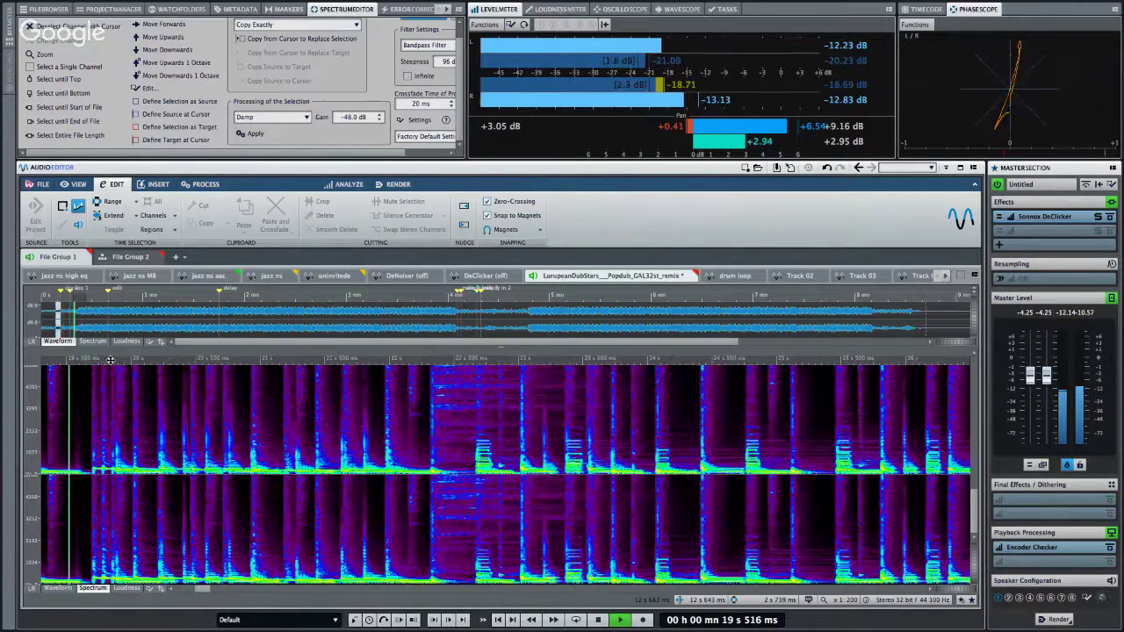
key("space")
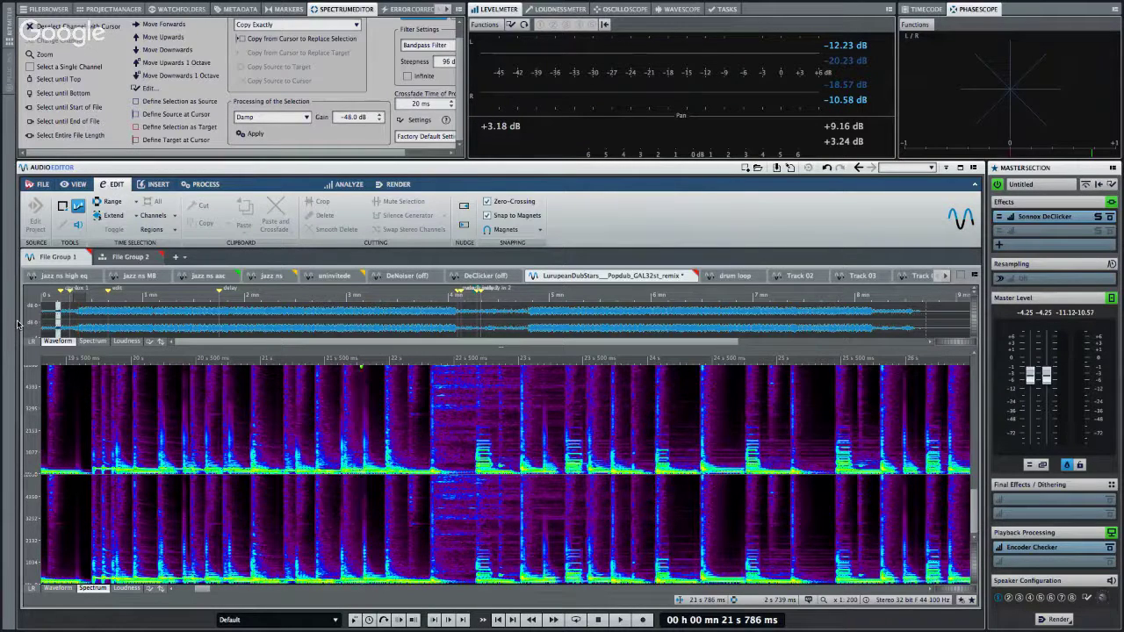
Undo both spectral dampings and return to the vocal region at the vox 1 marker.
key("space")
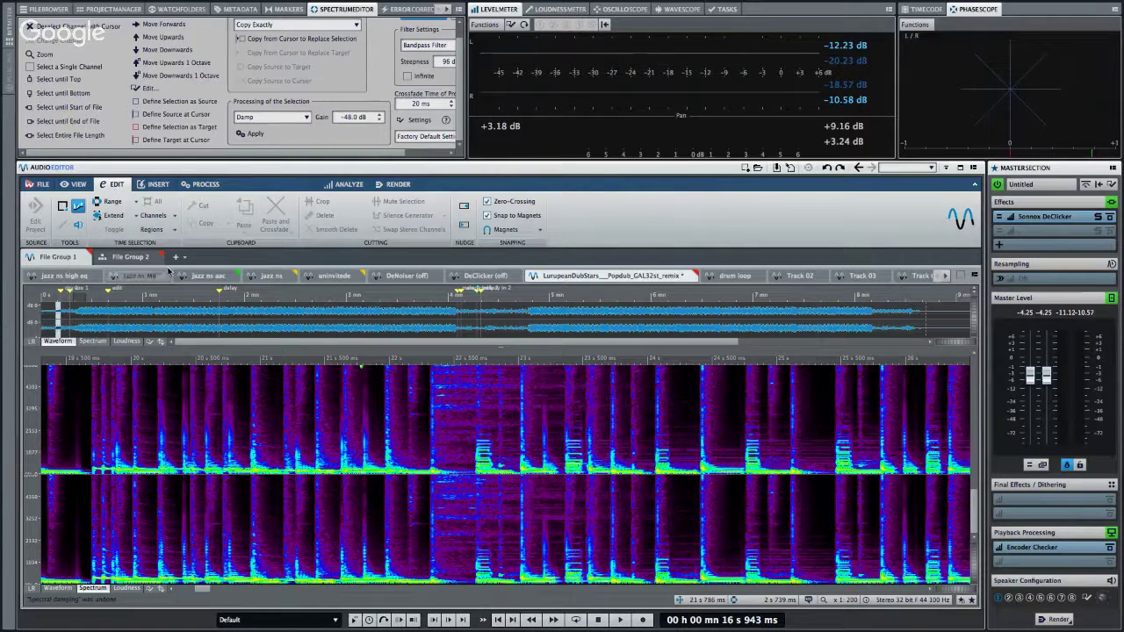
left_click_drag(212, 358, 4, 367)
key("ctrl+z")
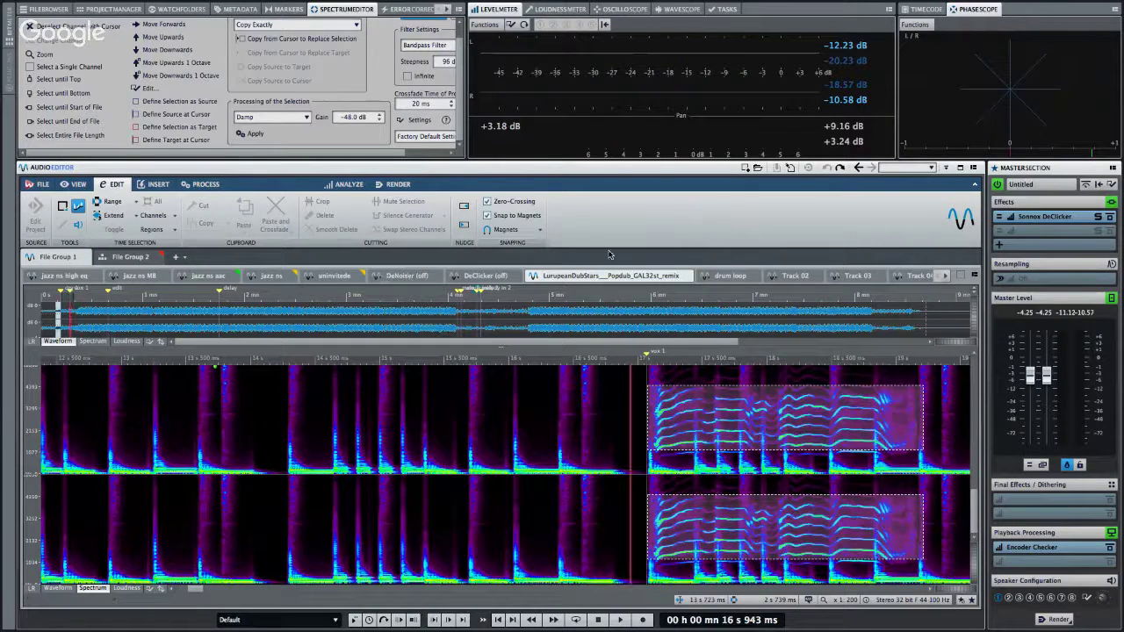
Open the drum loop file, place the cursor at its start, and play it with looping enabled.
left_click(730, 276)
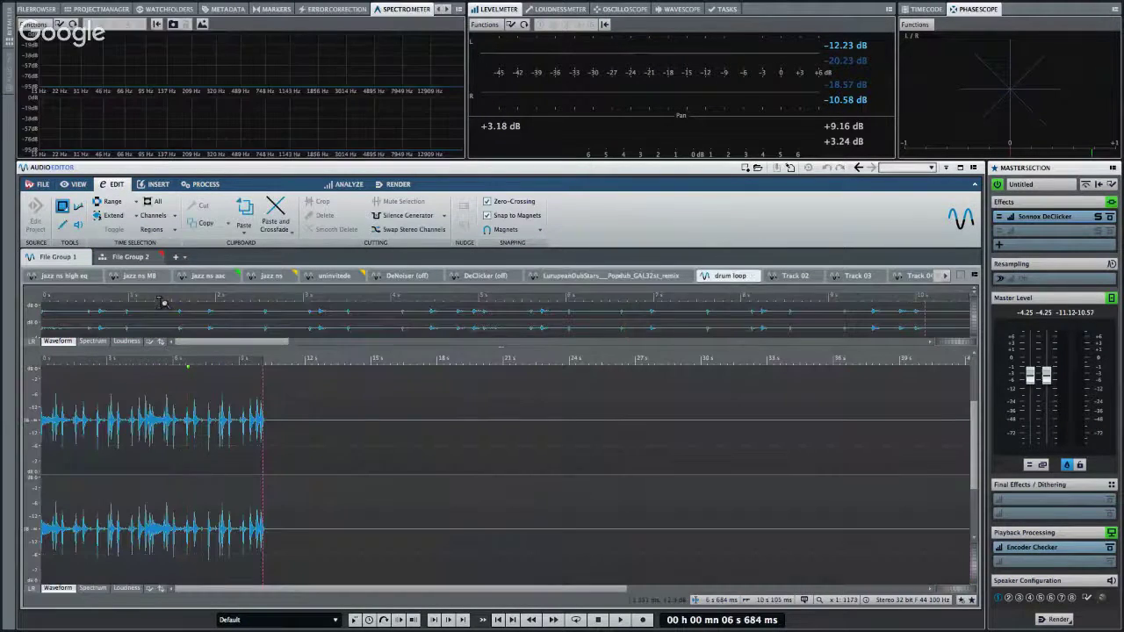
left_click_drag(54, 357, 53, 391)
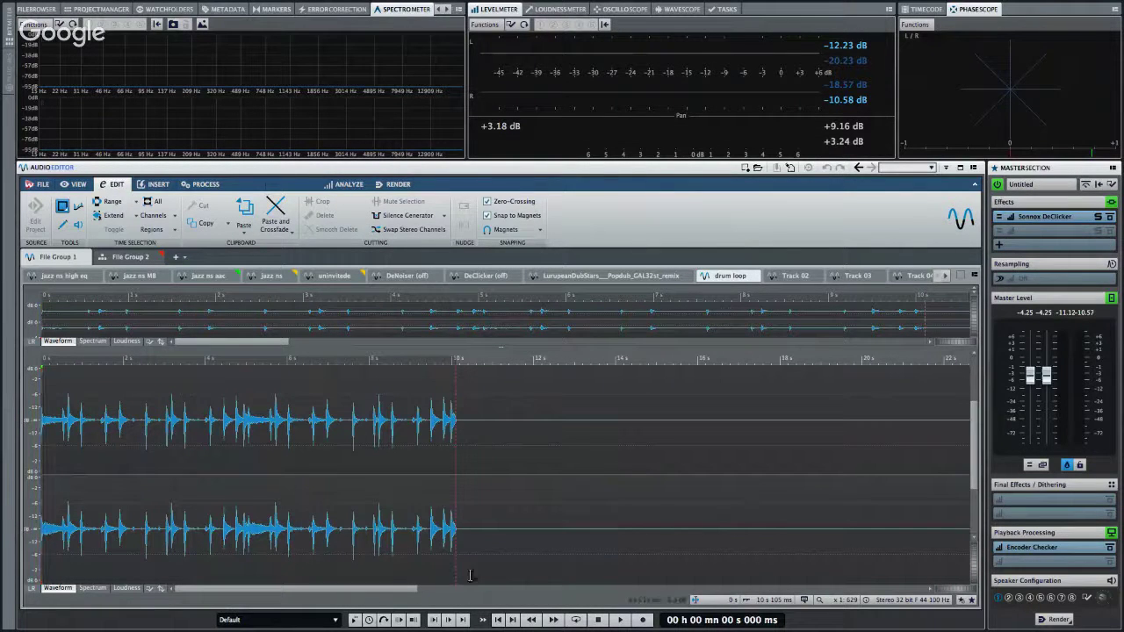
left_click(576, 619)
key("space")
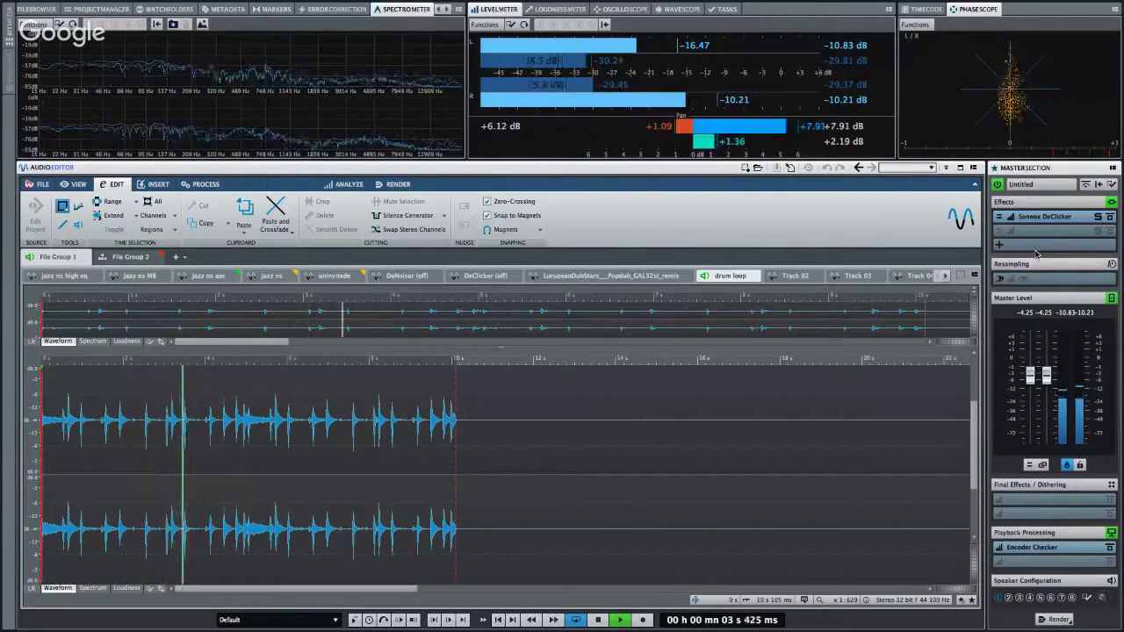
Remove the Sonnox DeClicker from the Master Section's first effect slot while the drum loop plays.
left_click(1045, 220)
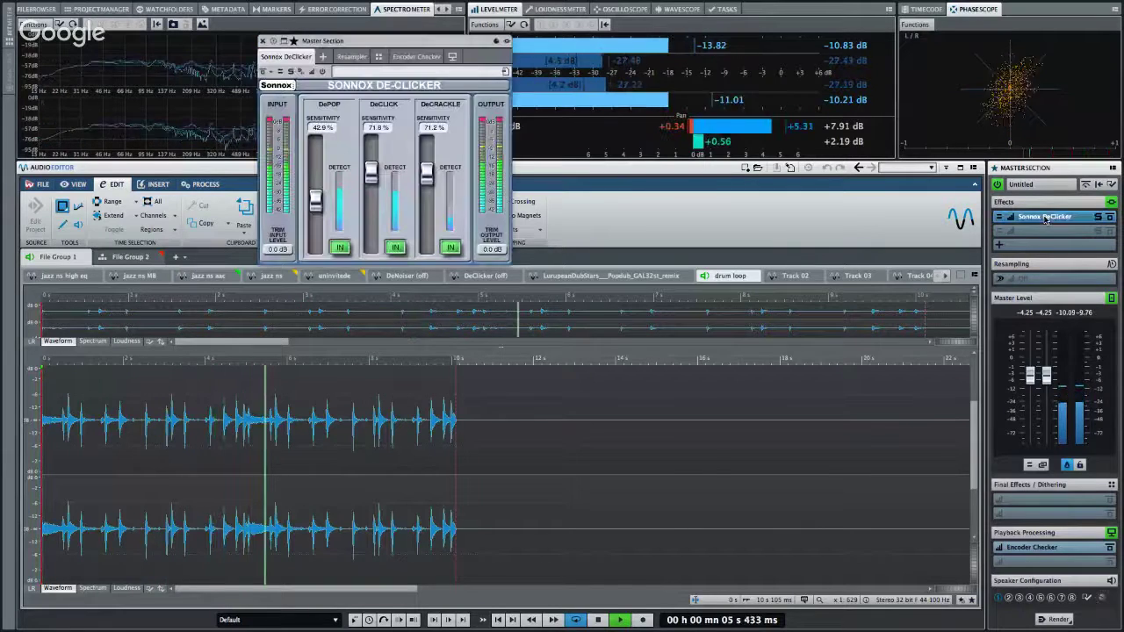
right_click(1045, 220)
left_click(1049, 223)
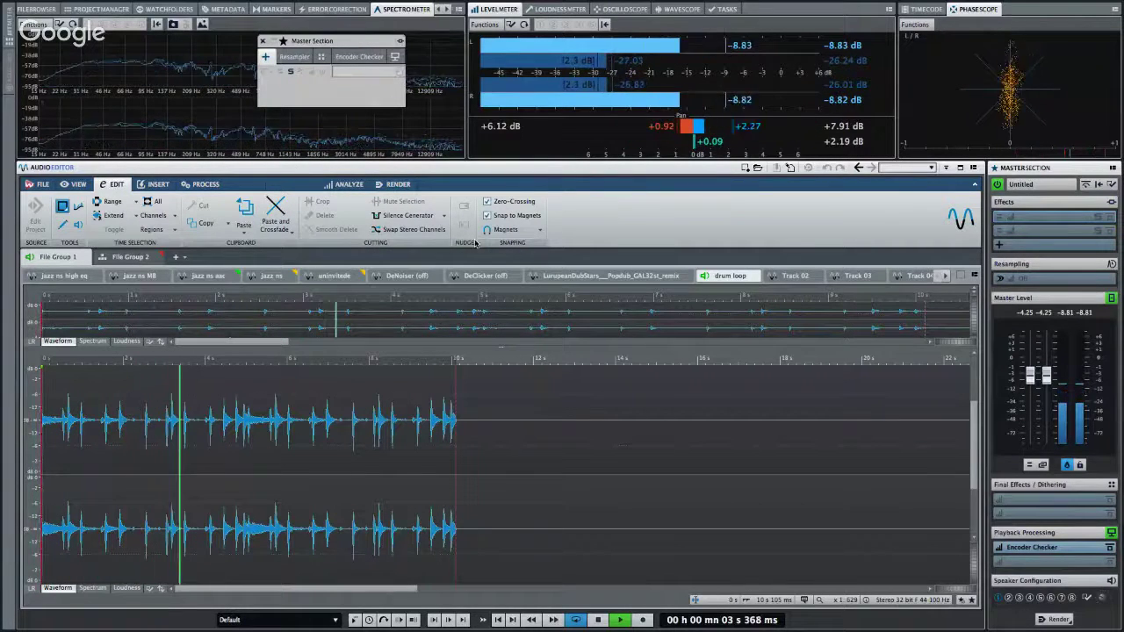
Switch the drum loop to spectrum editing, close the floating Master Section window, and stop playback.
left_click(78, 206)
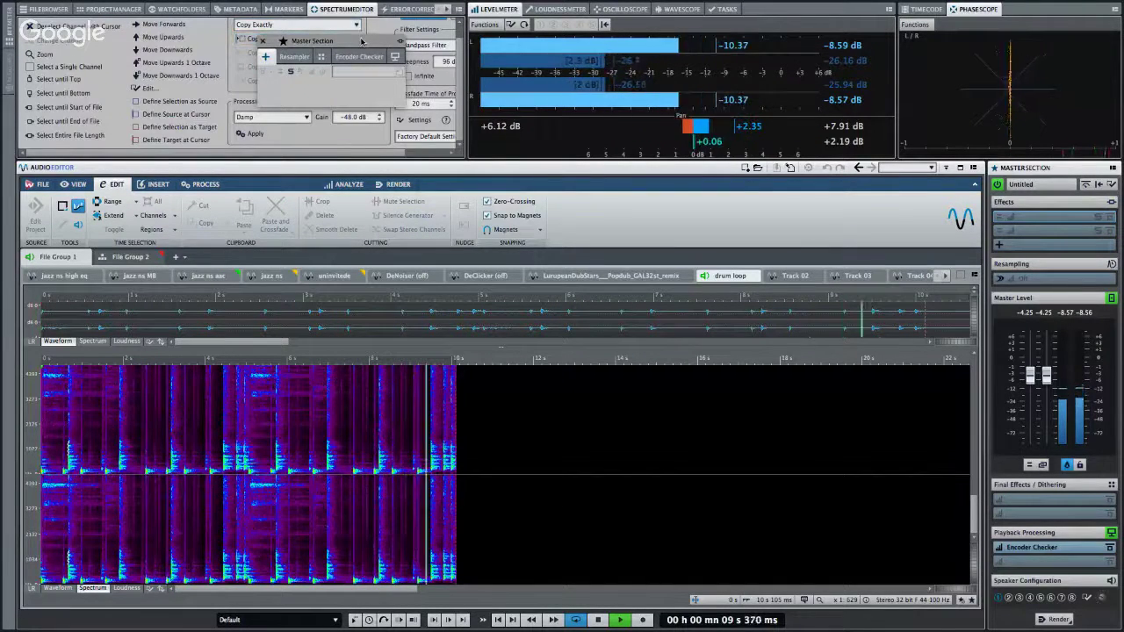
left_click_drag(361, 41, 593, 24)
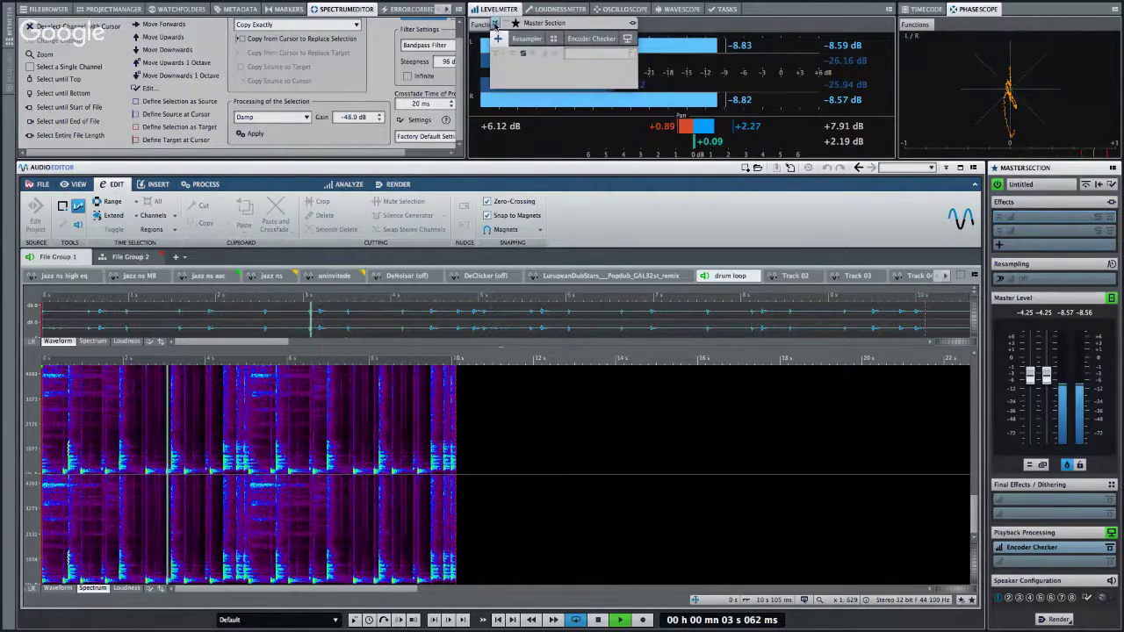
left_click(495, 24)
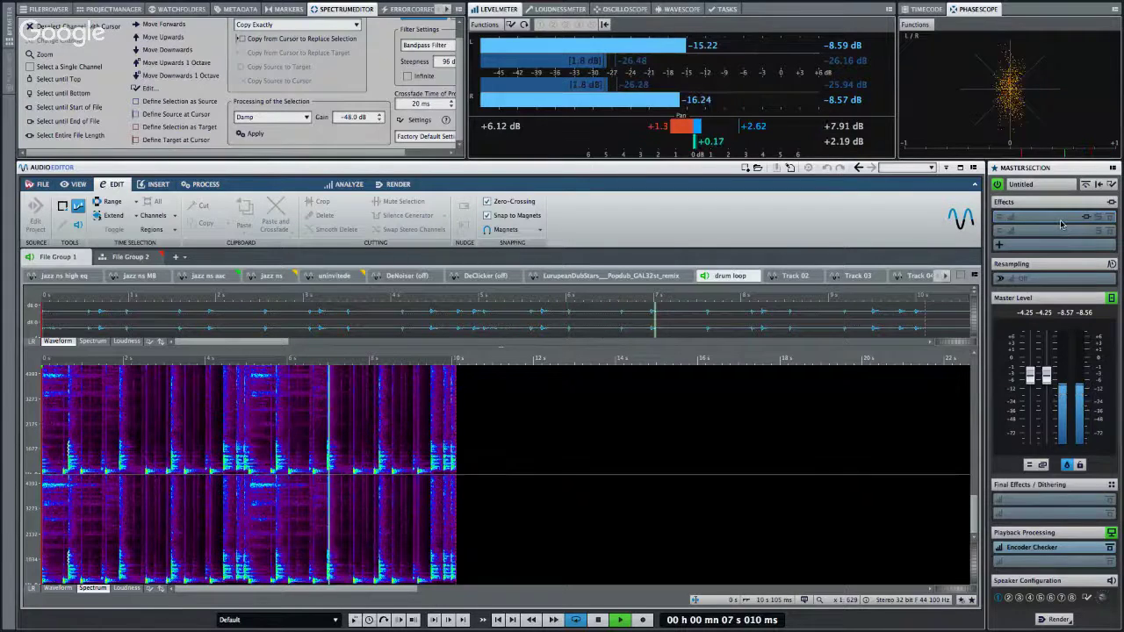
key("space")
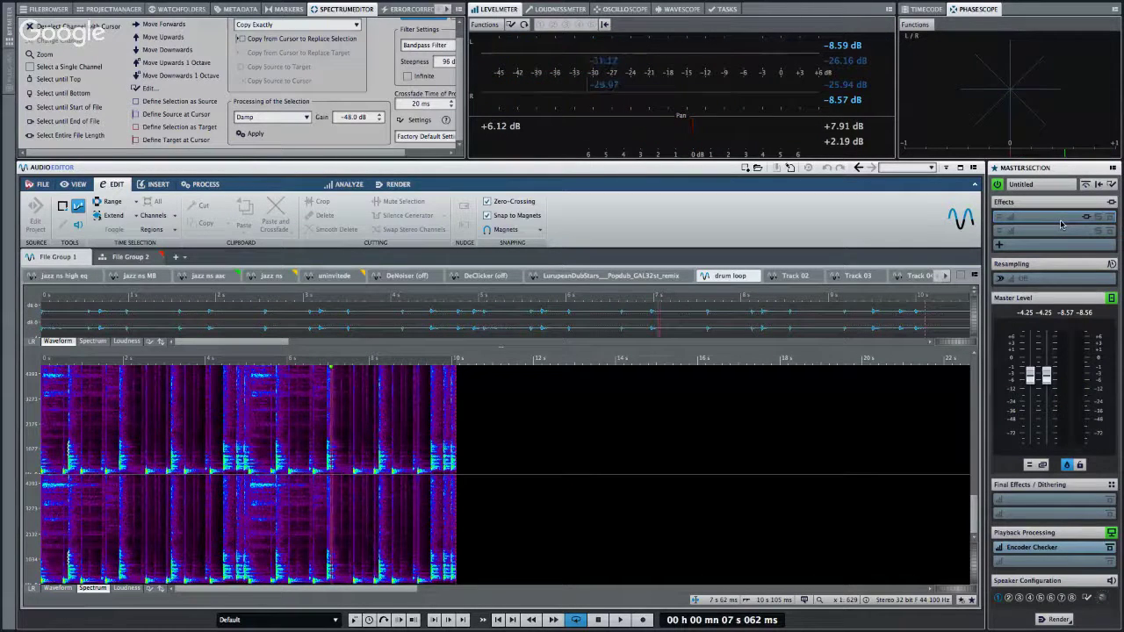
Insert the Steinberg RoomWorks reverb in the first effects slot of the Master Section.
left_click(1074, 220)
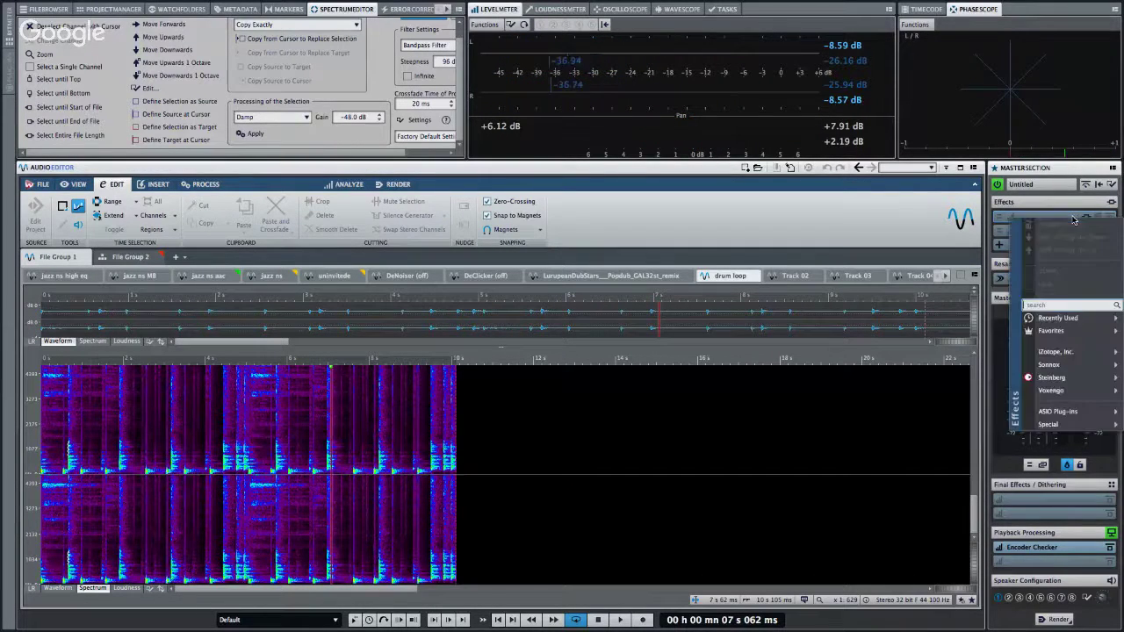
mouse_move(1055, 378)
mouse_move(1007, 431)
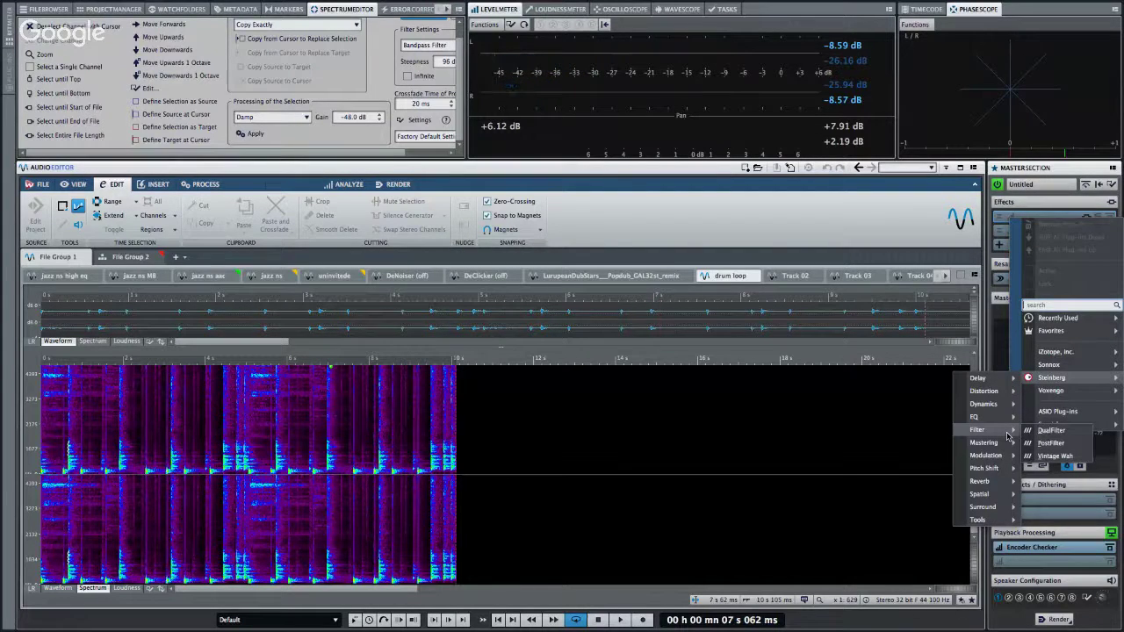
mouse_move(1005, 496)
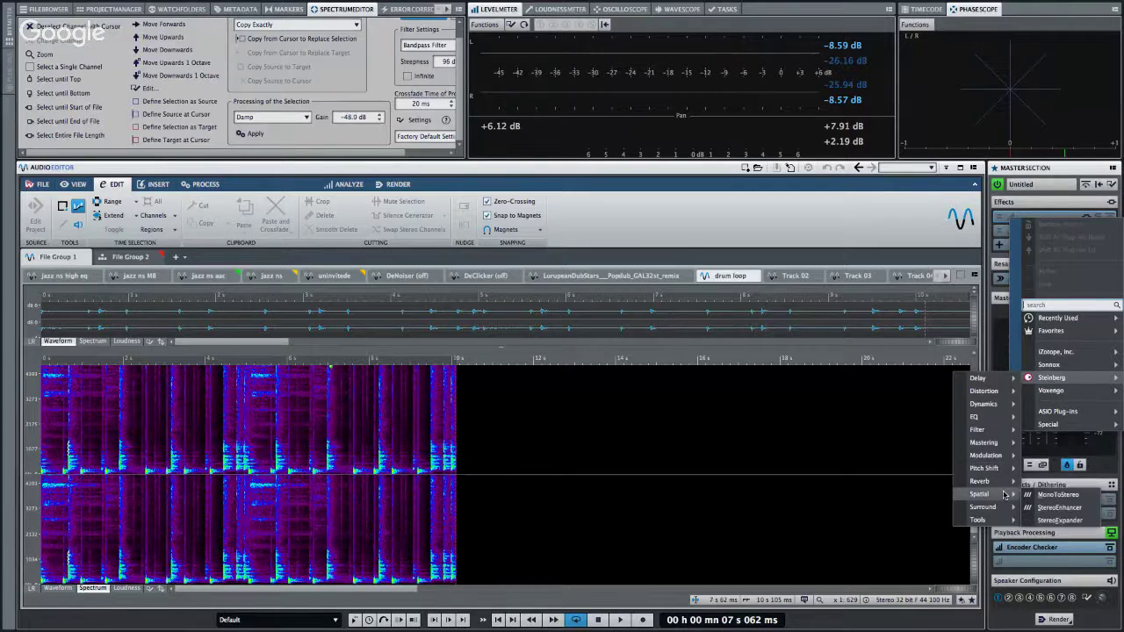
left_click(1062, 509)
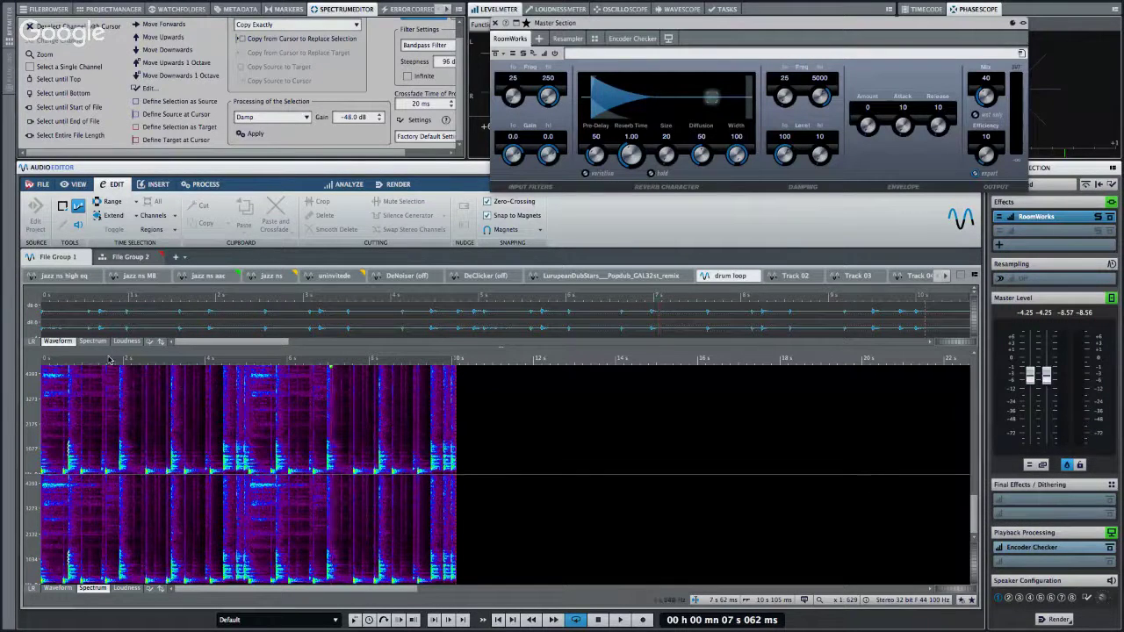
Audition the drum loop from its start with the RoomWorks reverb applied.
left_click(17, 360)
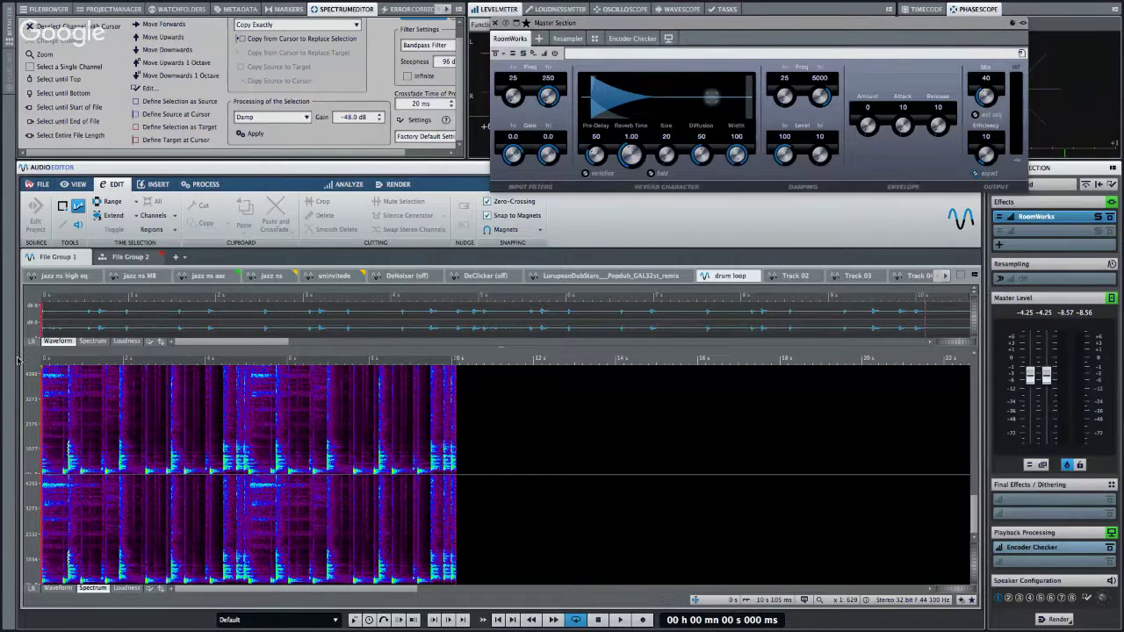
key("space")
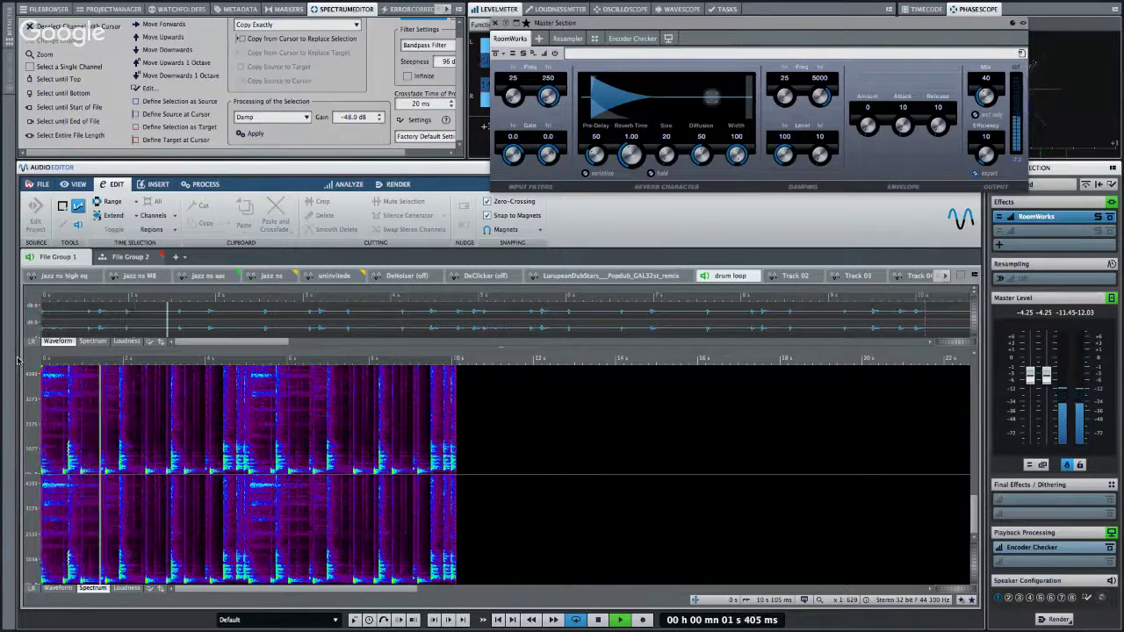
key("space")
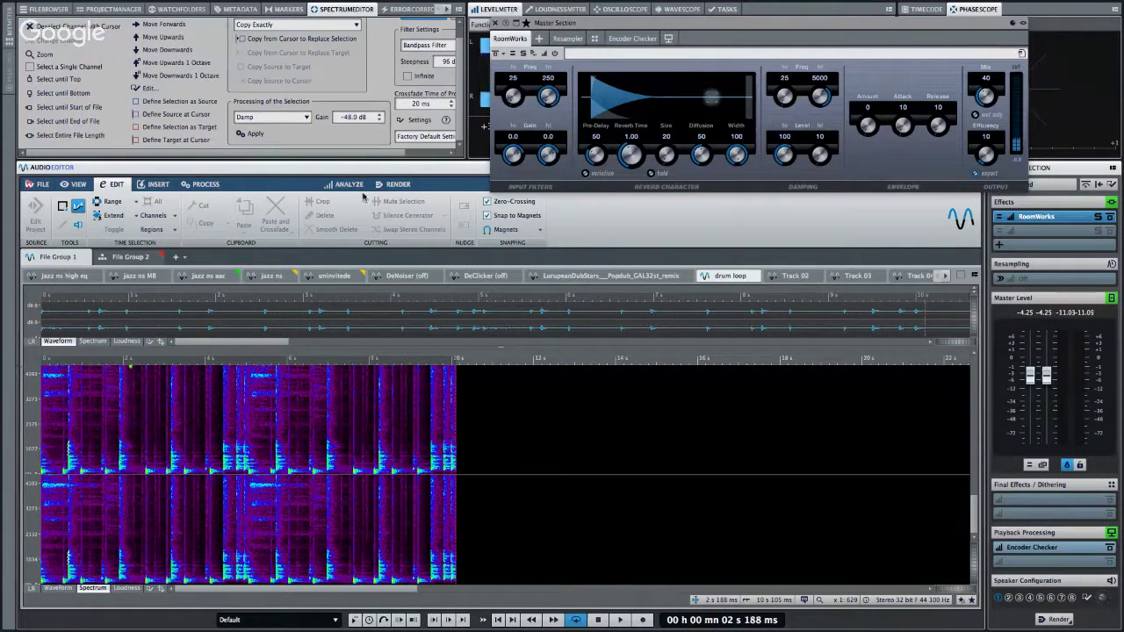
Switch the Spectrum Editor from Surgery to Master Section processing.
scroll(391, 98, "up", 2)
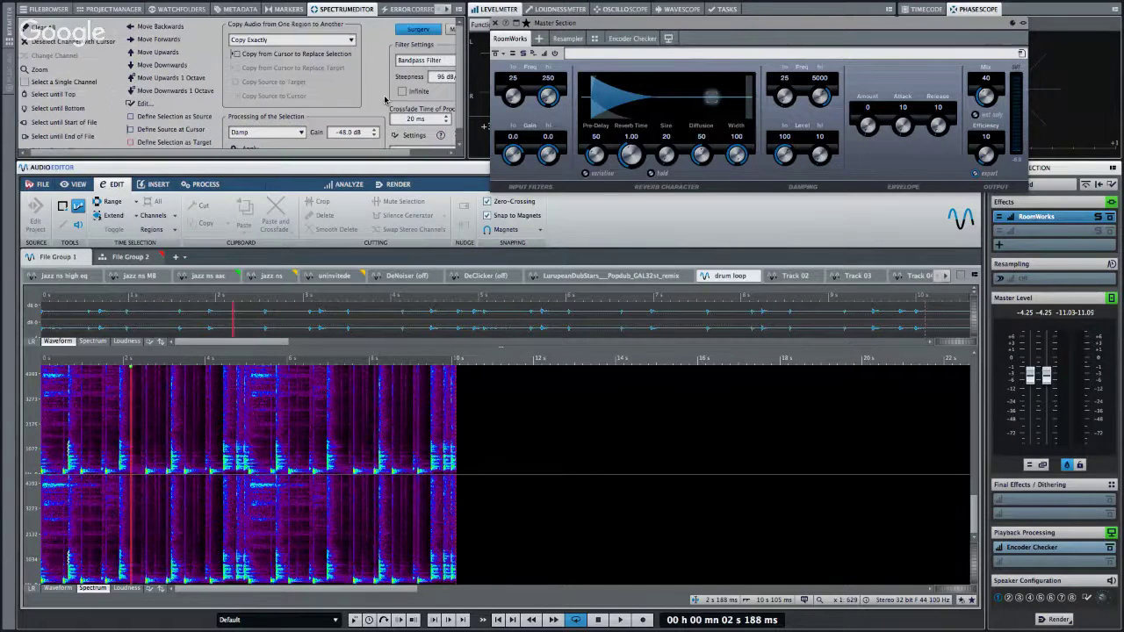
scroll(385, 99, "right", 2)
left_click(428, 30)
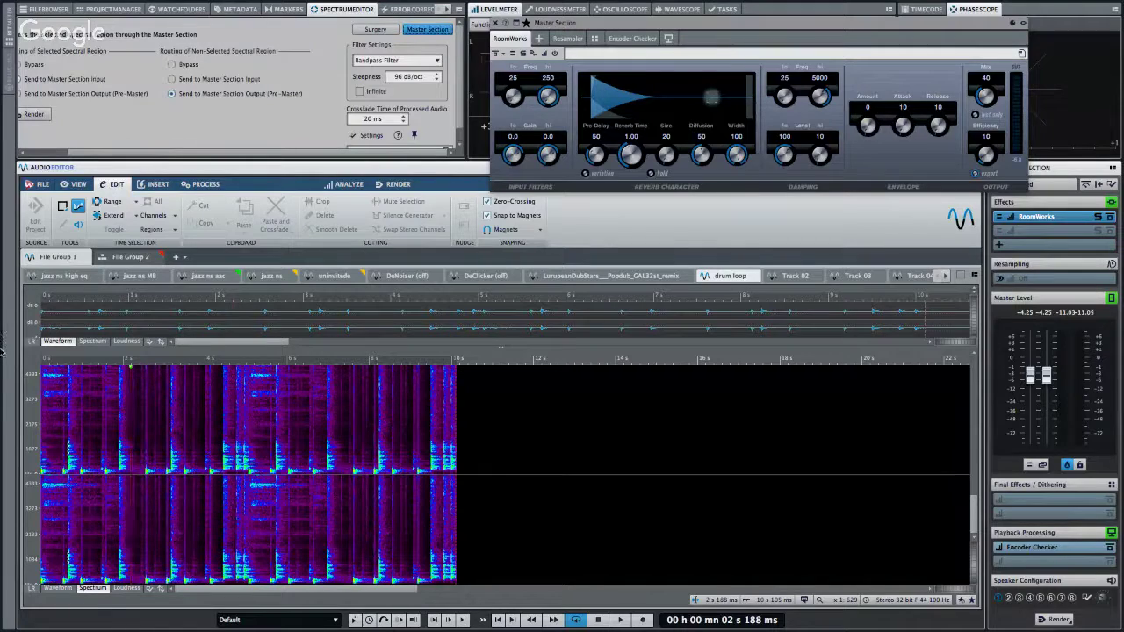
Select the low-frequency spectral region around the drum hit at about 656 ms in both channels.
left_click(60, 363)
left_click_drag(61, 365, 56, 386)
key("space")
key("space")
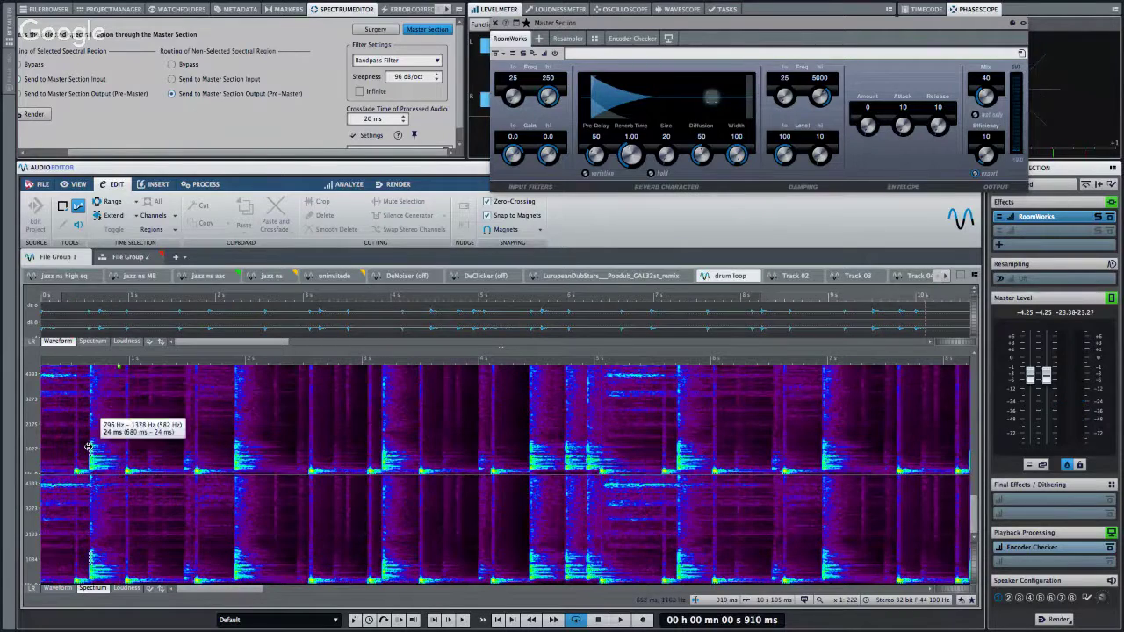
left_click_drag(89, 356, 89, 386)
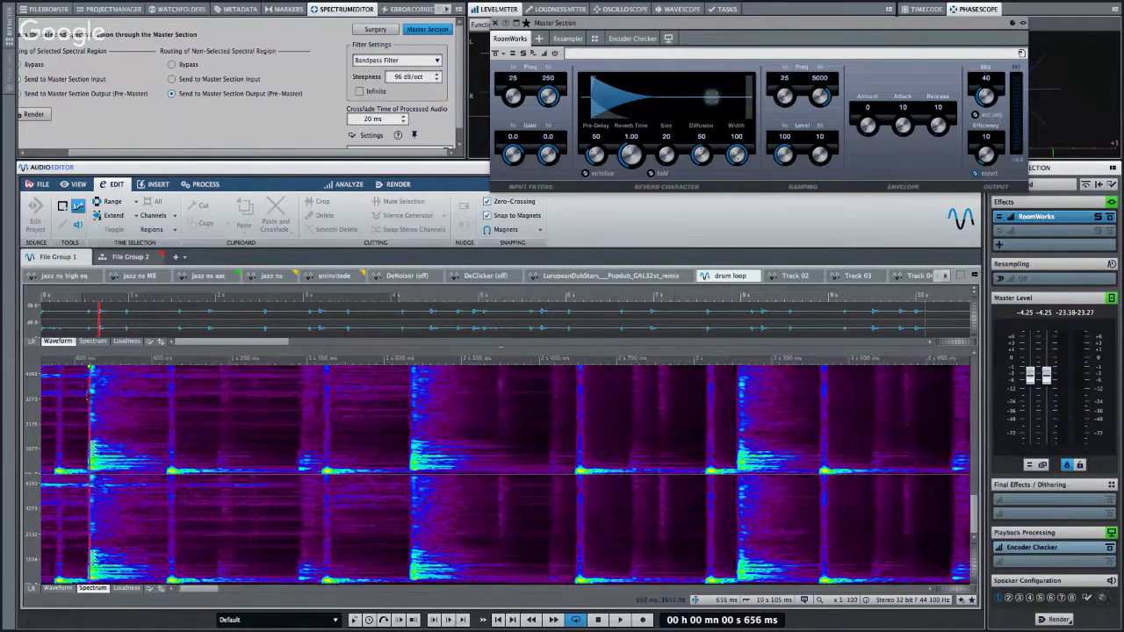
left_click_drag(85, 442, 109, 459)
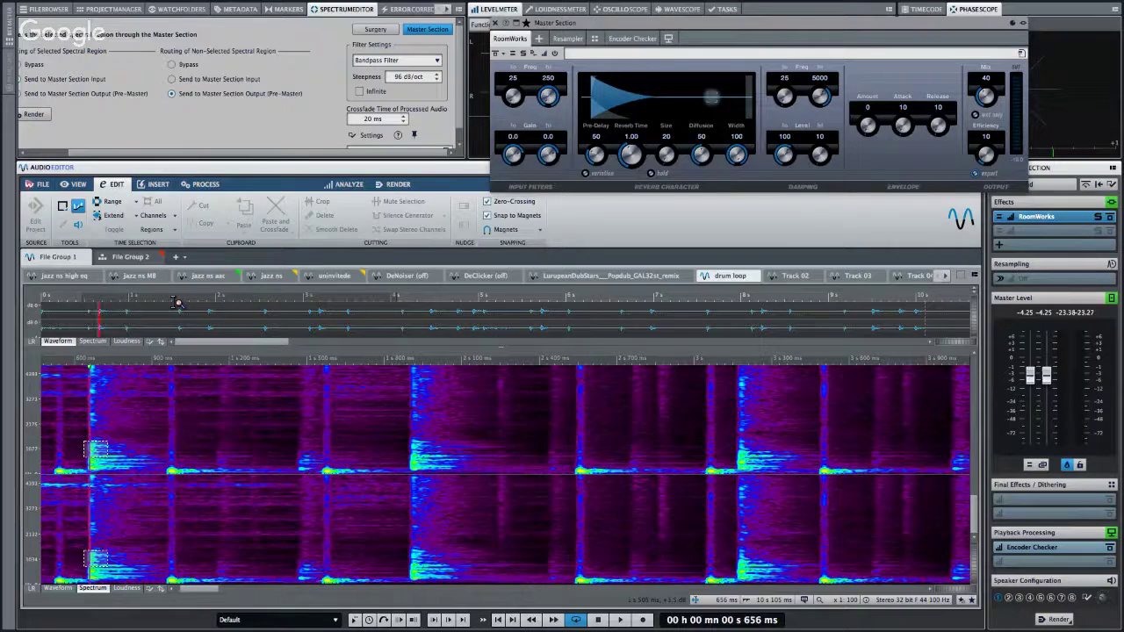
During playback, set the RoomWorks reverb time to 2.66, the pre-delay to 44 and the size to 63.
key("space")
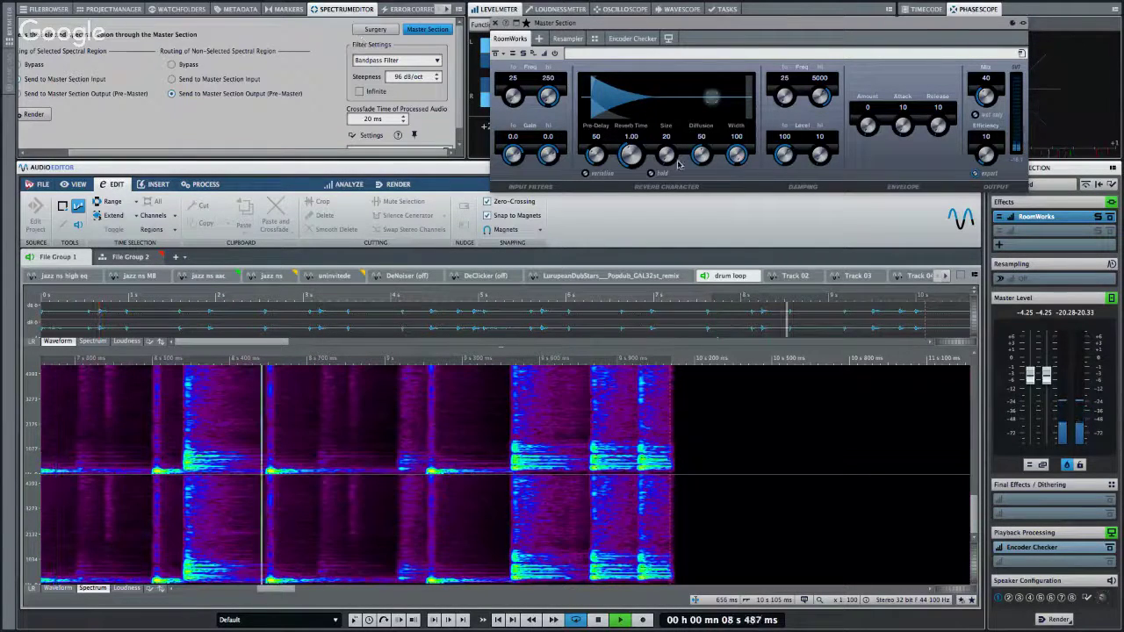
left_click_drag(631, 152, 639, 134)
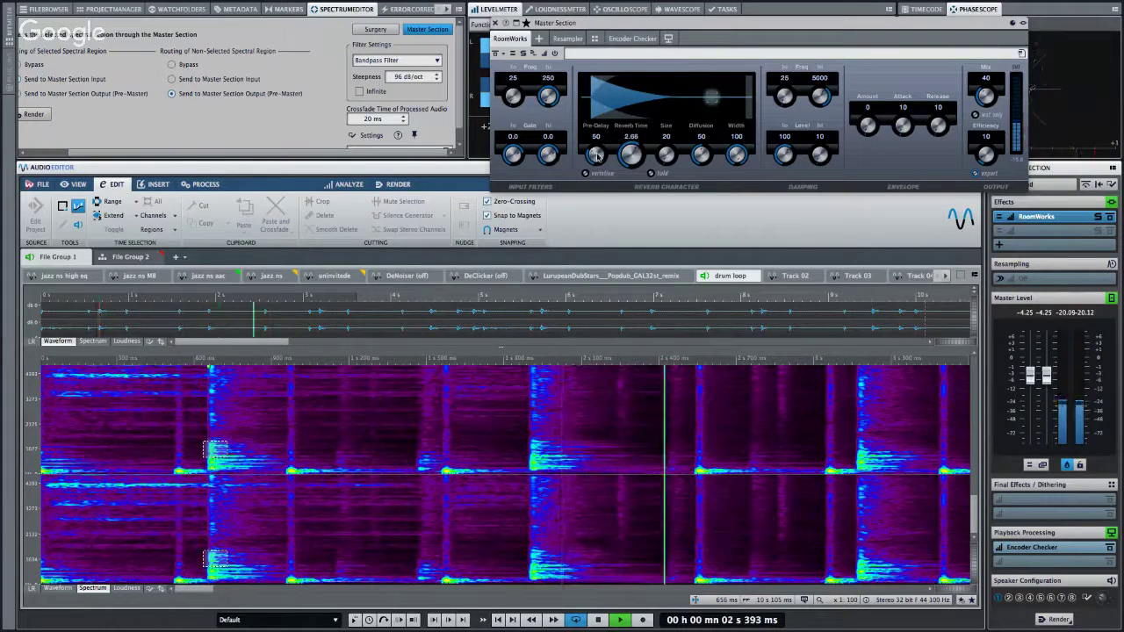
left_click_drag(595, 155, 596, 161)
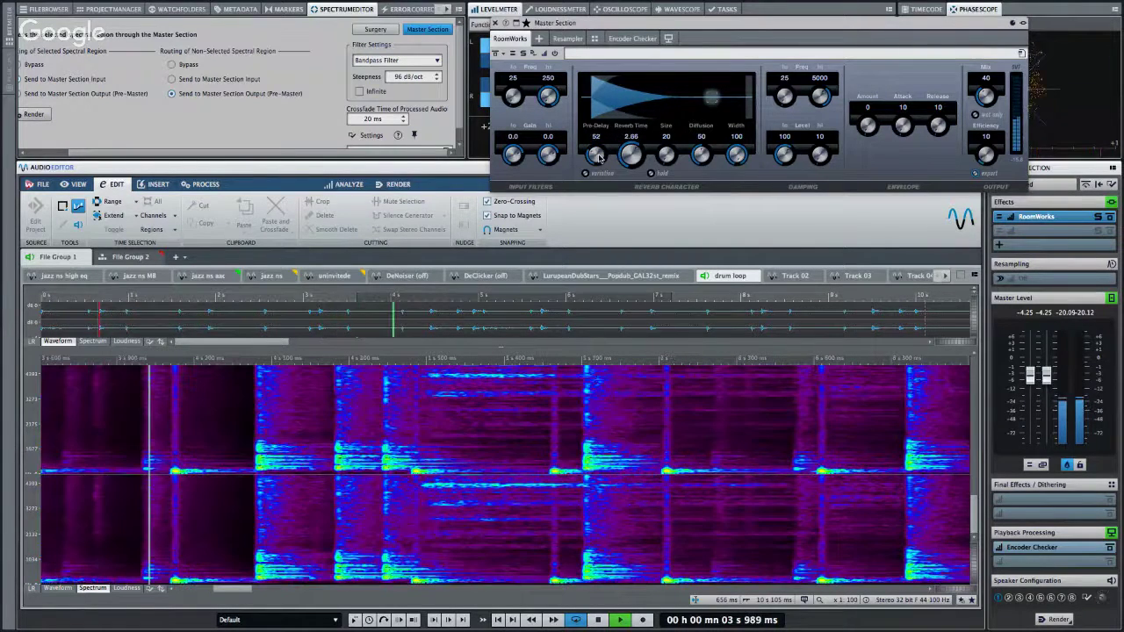
left_click_drag(665, 156, 659, 121)
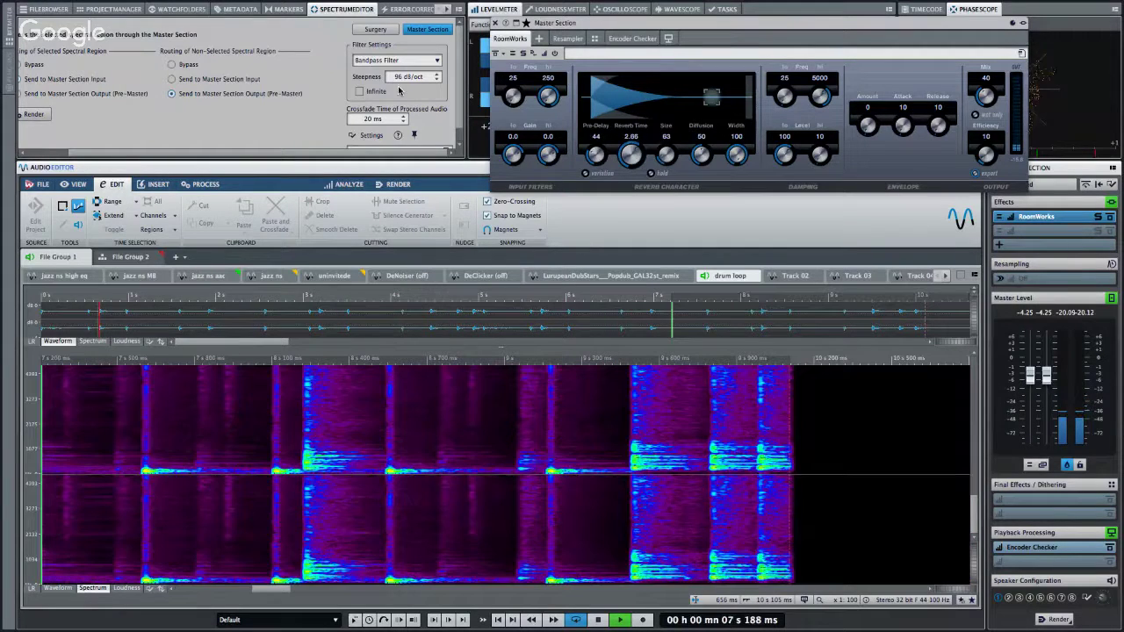
Compare the playback in Surgery mode with the Master Section routing of the spectral selection.
left_click(377, 31)
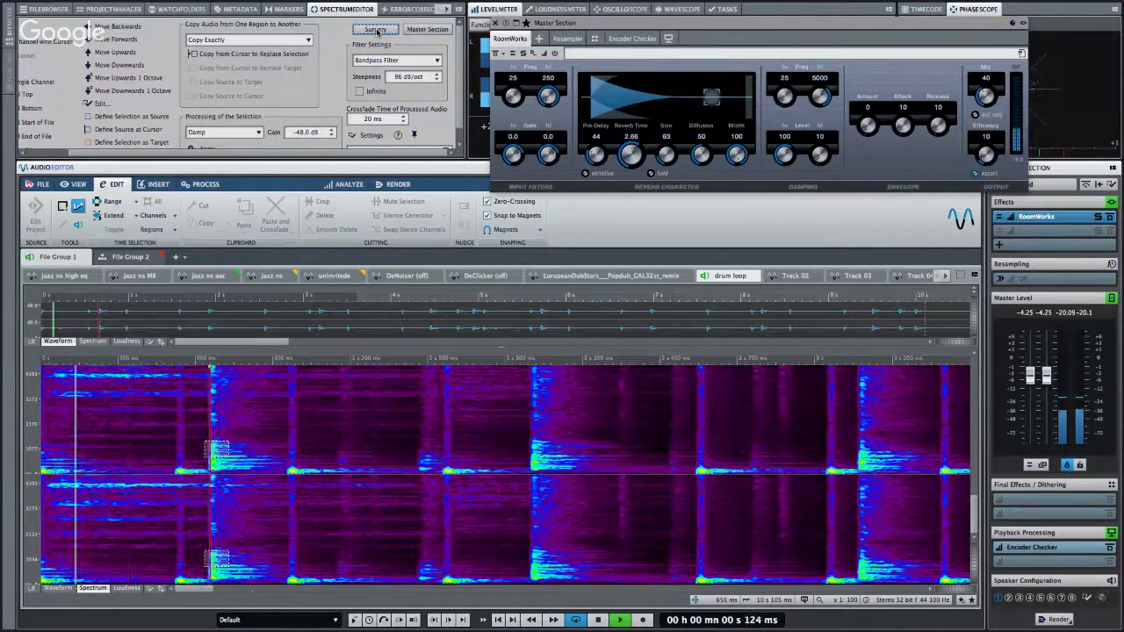
left_click(428, 31)
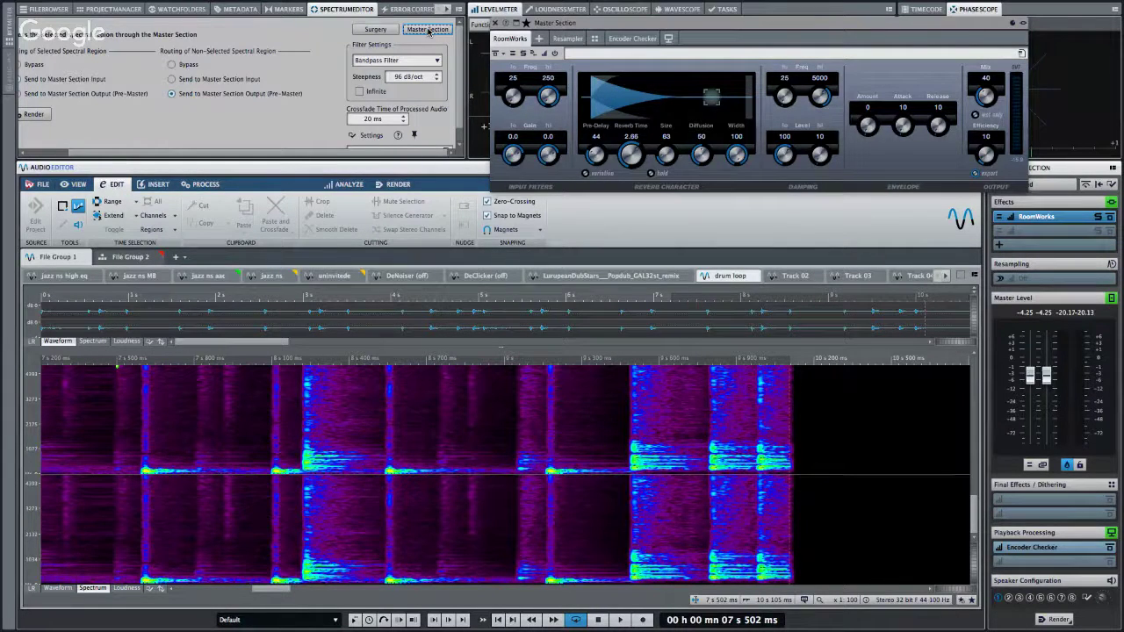
left_click(427, 29)
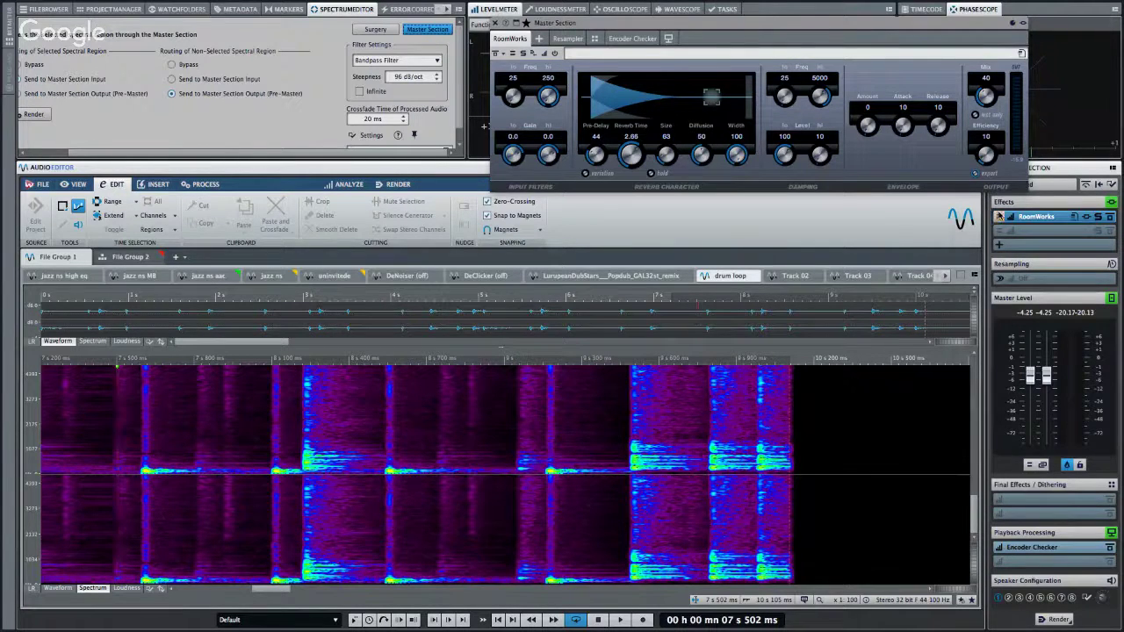
Set the RoomWorks channel processing to Mid (Insert) and audition the drum loop.
left_click(999, 217)
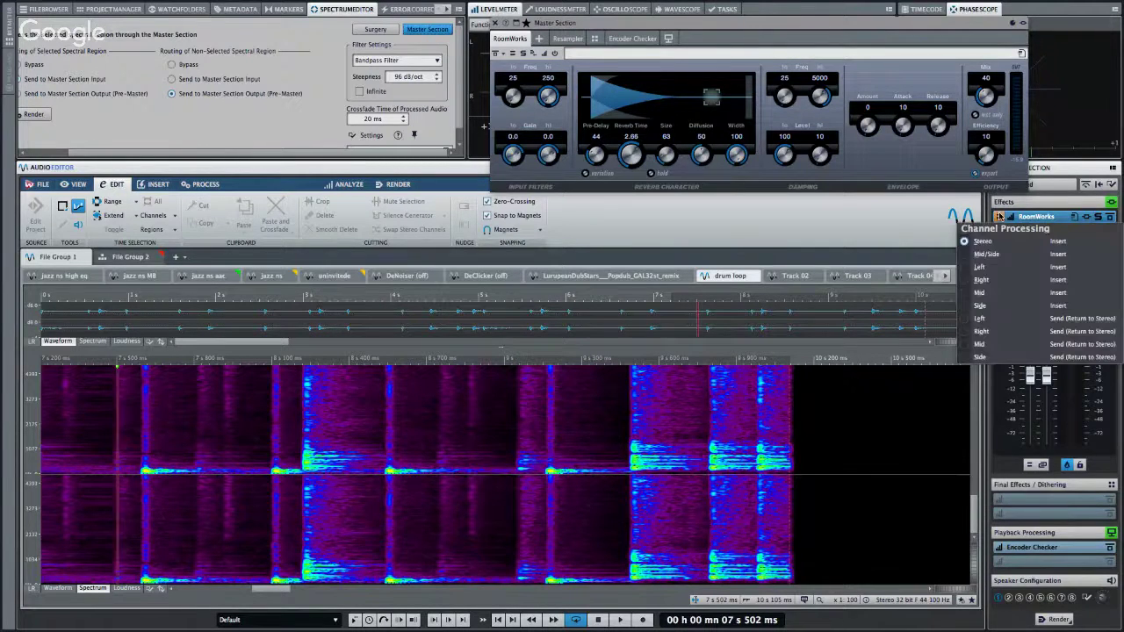
left_click(977, 292)
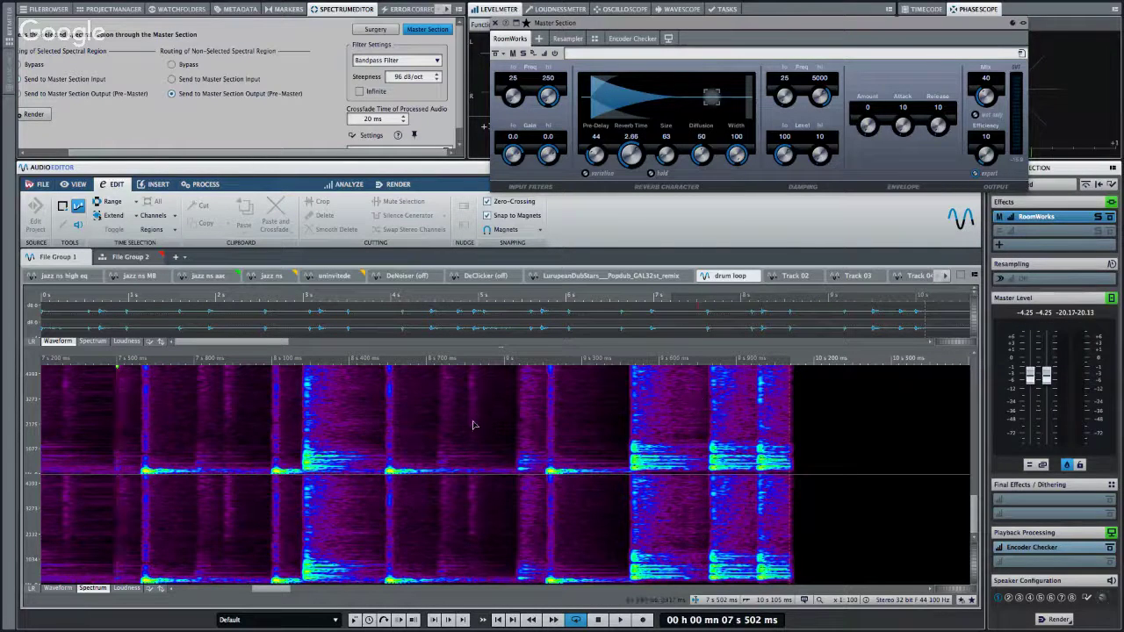
key("space")
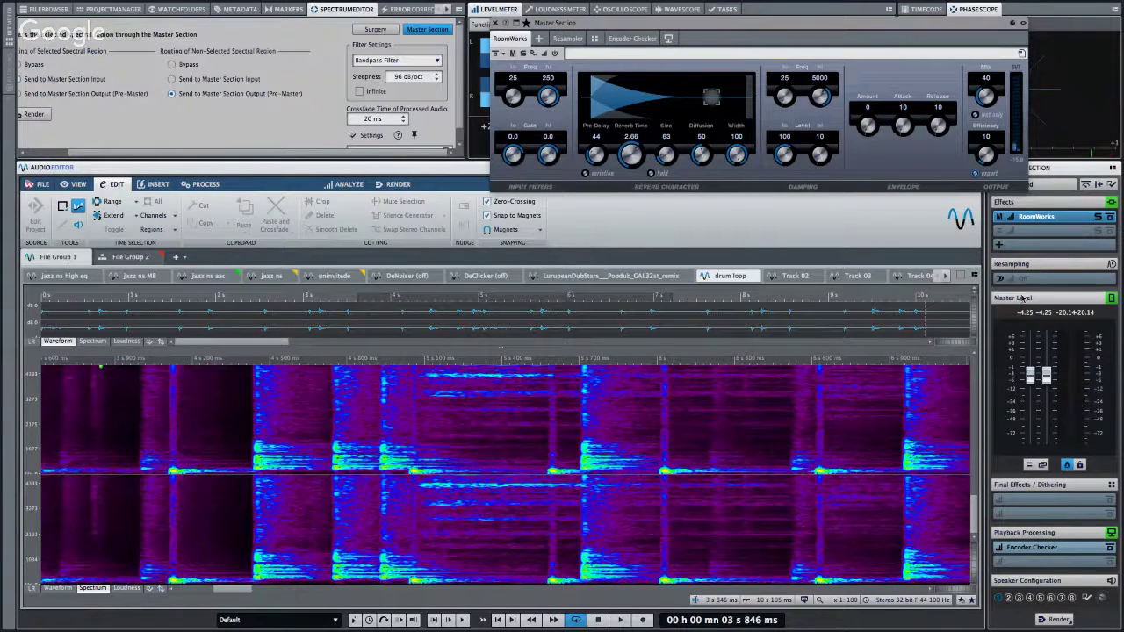
Remove the RoomWorks plug-in from the effects slot.
left_click(1045, 219)
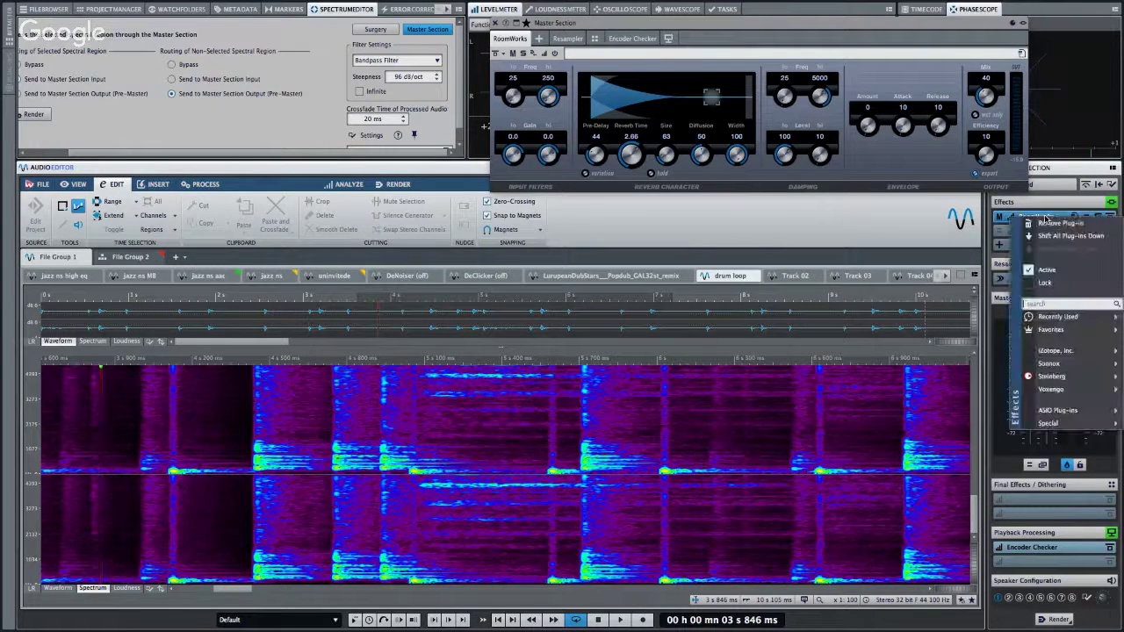
left_click(1048, 229)
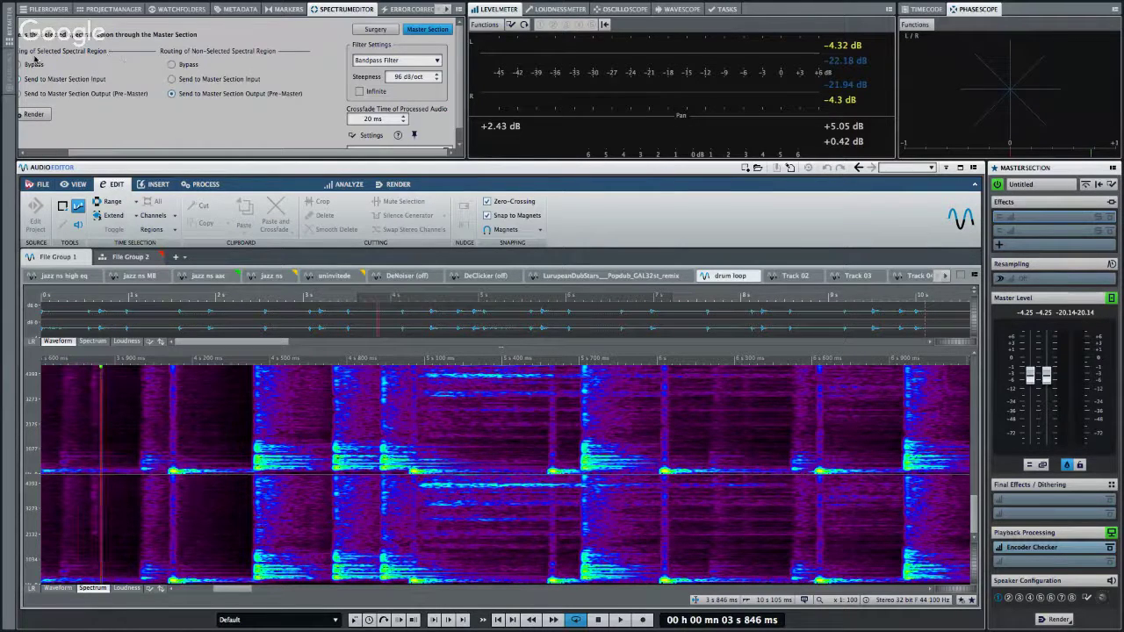
mouse_move(8, 4)
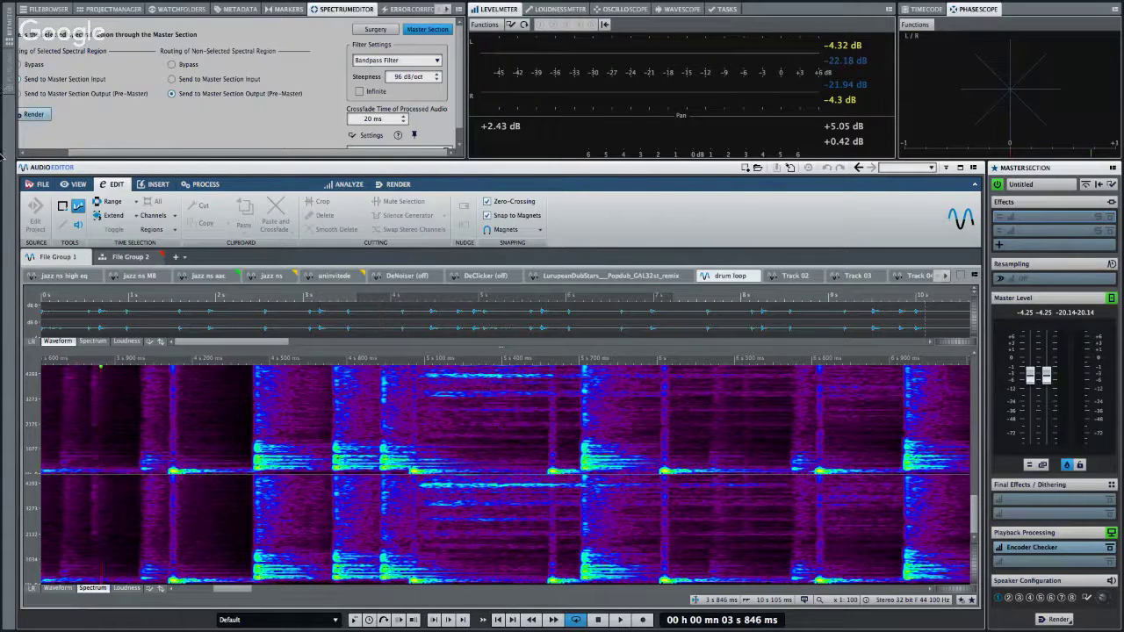
Bring up the jazz ns MB file and play part of it while watching the meters.
left_click(133, 275)
key("space")
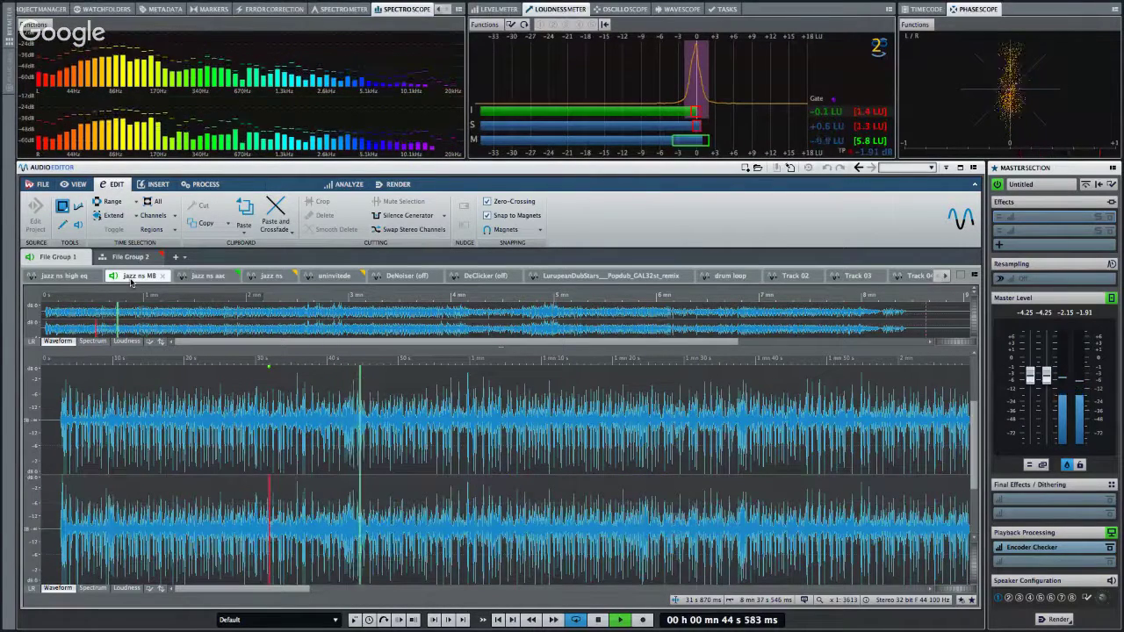
key("space")
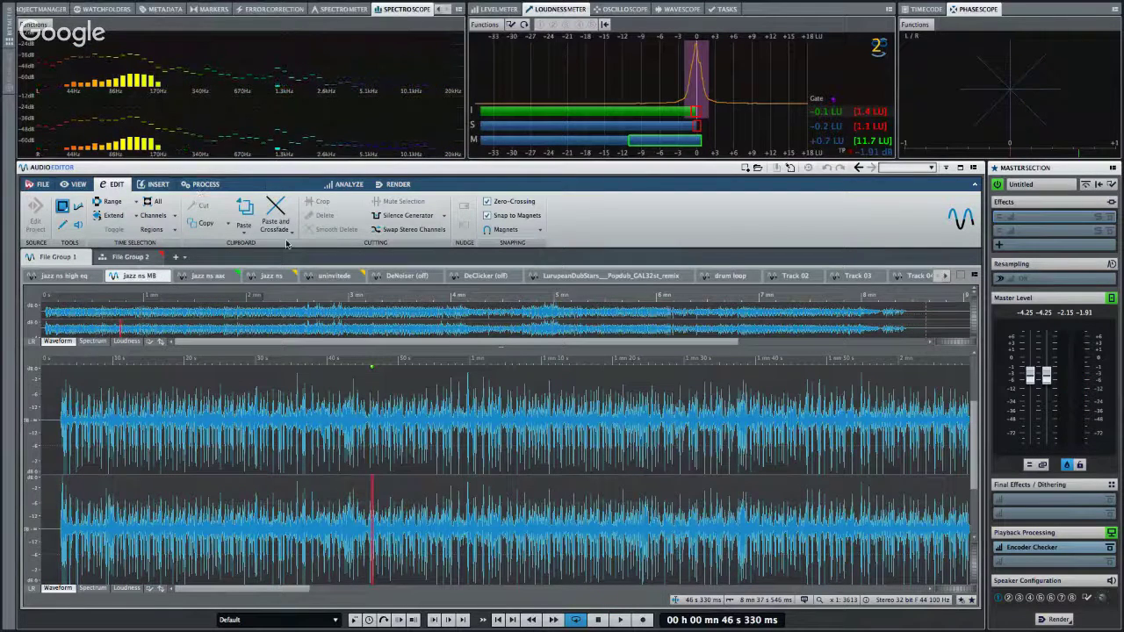
Generate a 3D frequency analysis of the jazz ns MB file and inspect it from different viewing angles.
left_click(345, 184)
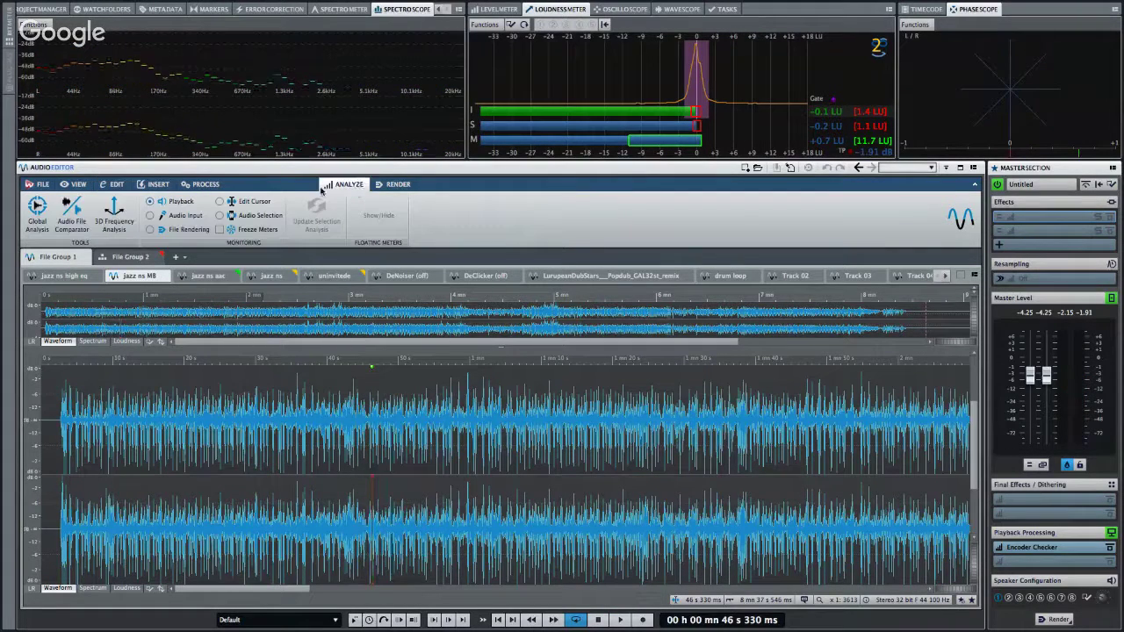
left_click(107, 210)
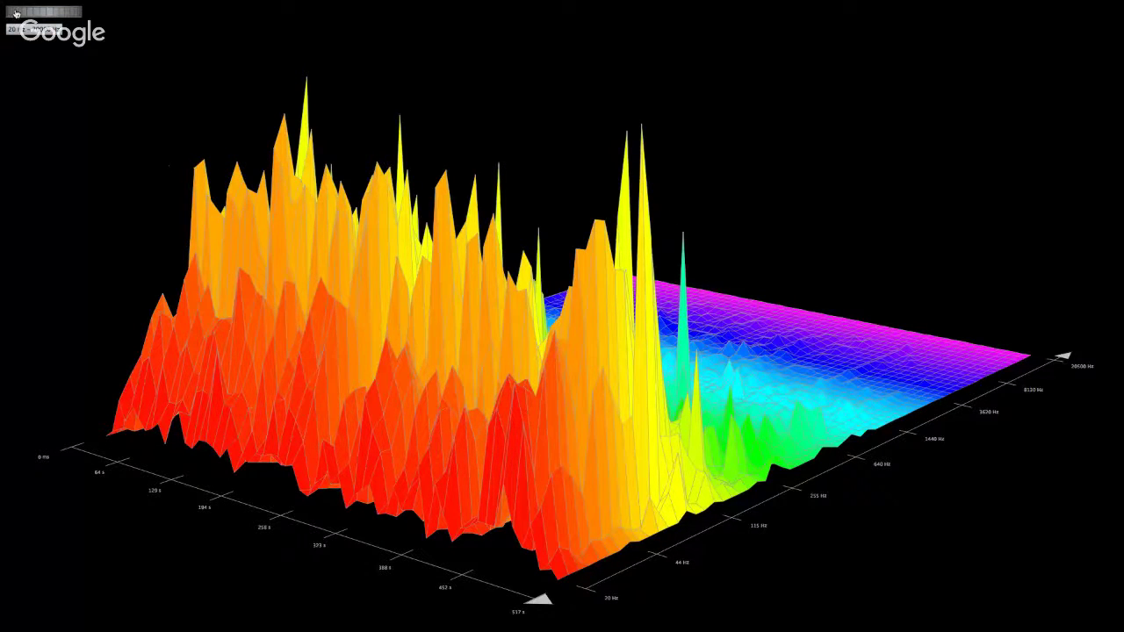
left_click_drag(15, 12, 61, 14)
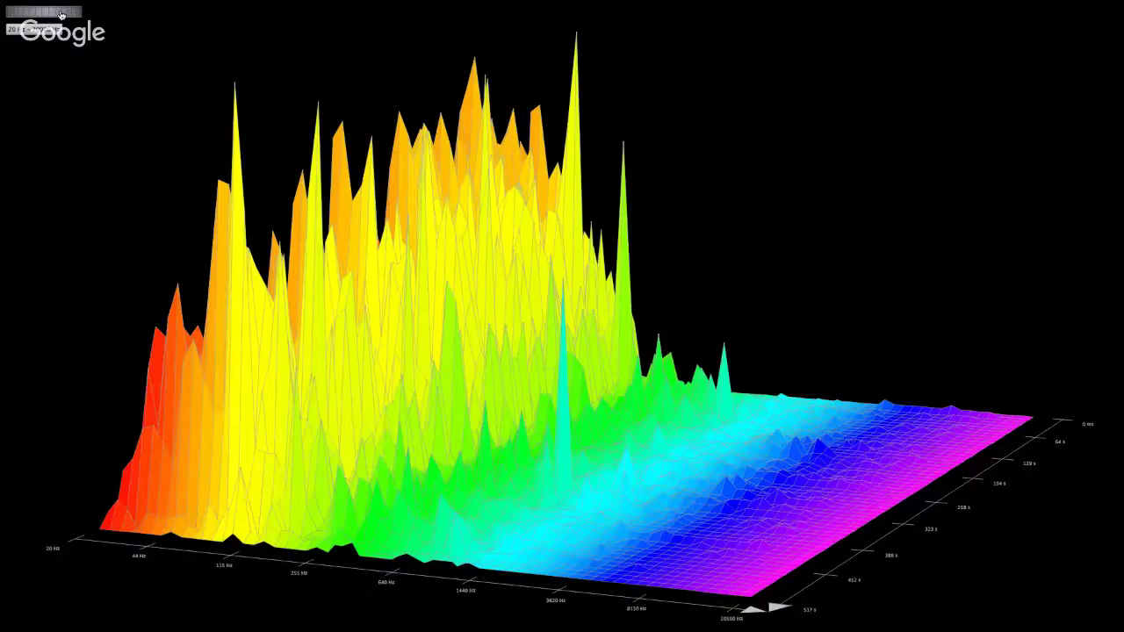
left_click(7, 23)
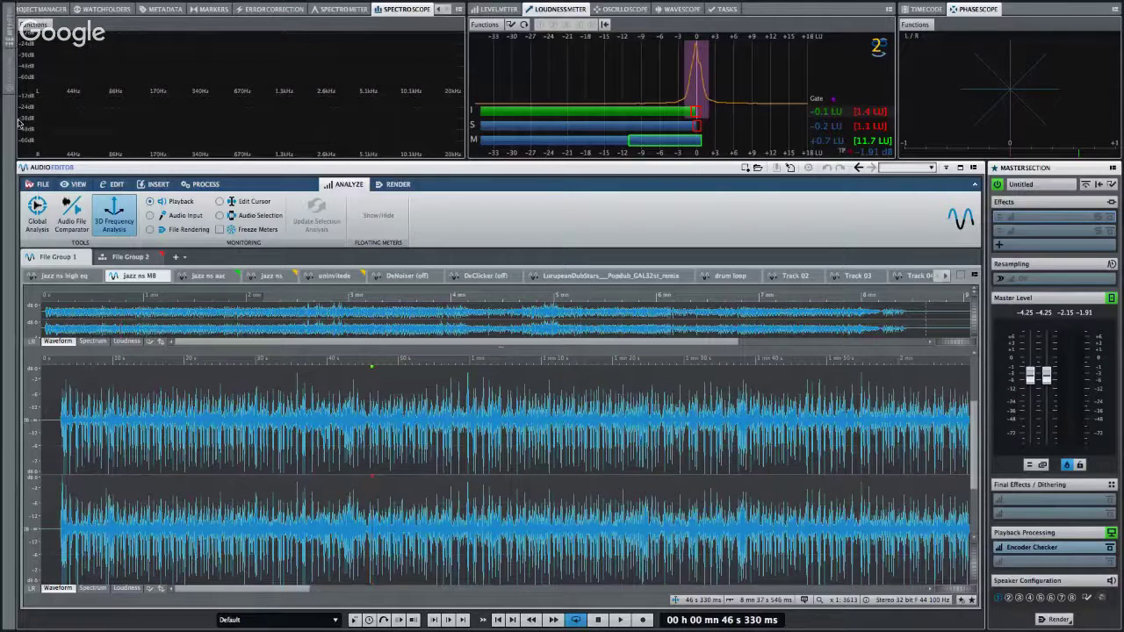
Run a Global Analysis on the jazz ns MB file and review its peak and EBU R-128 loudness results.
left_click(37, 215)
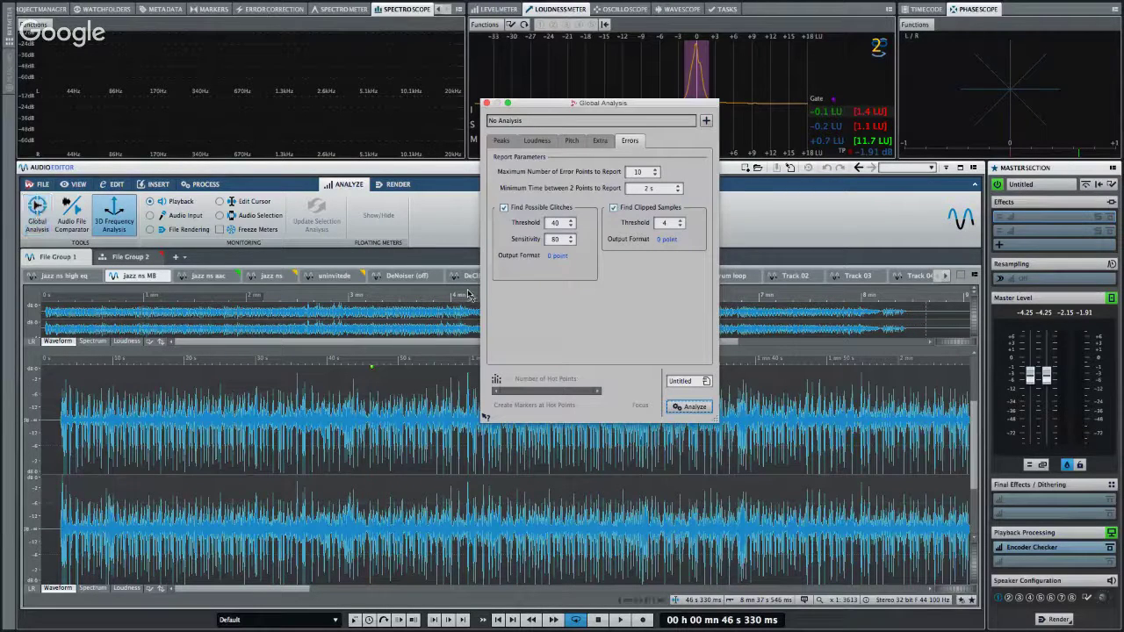
left_click(689, 407)
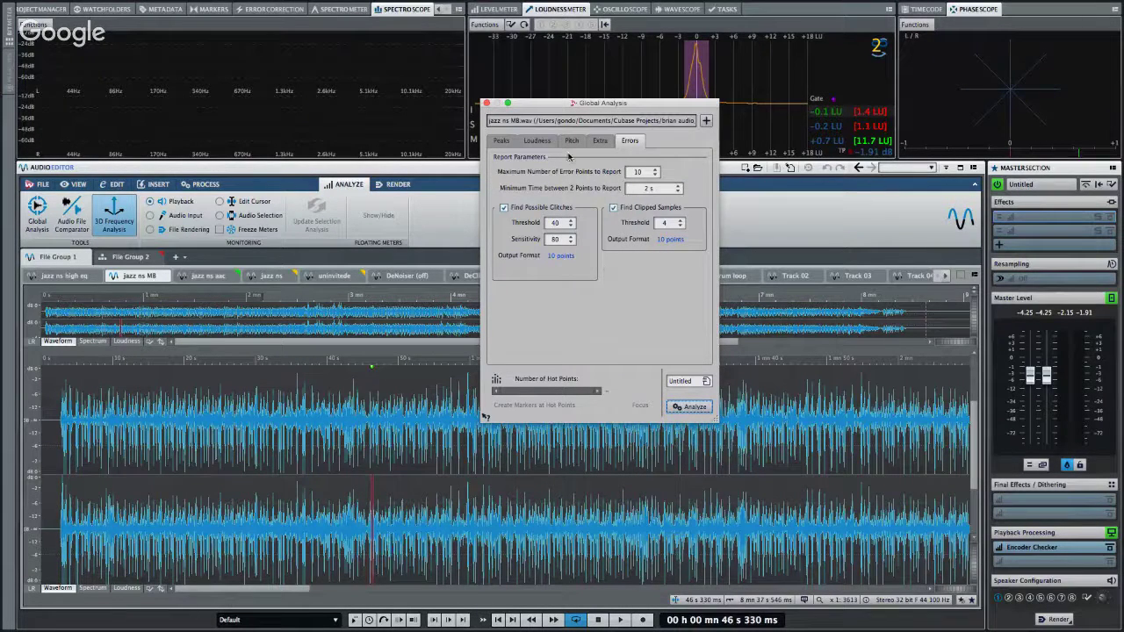
left_click(504, 142)
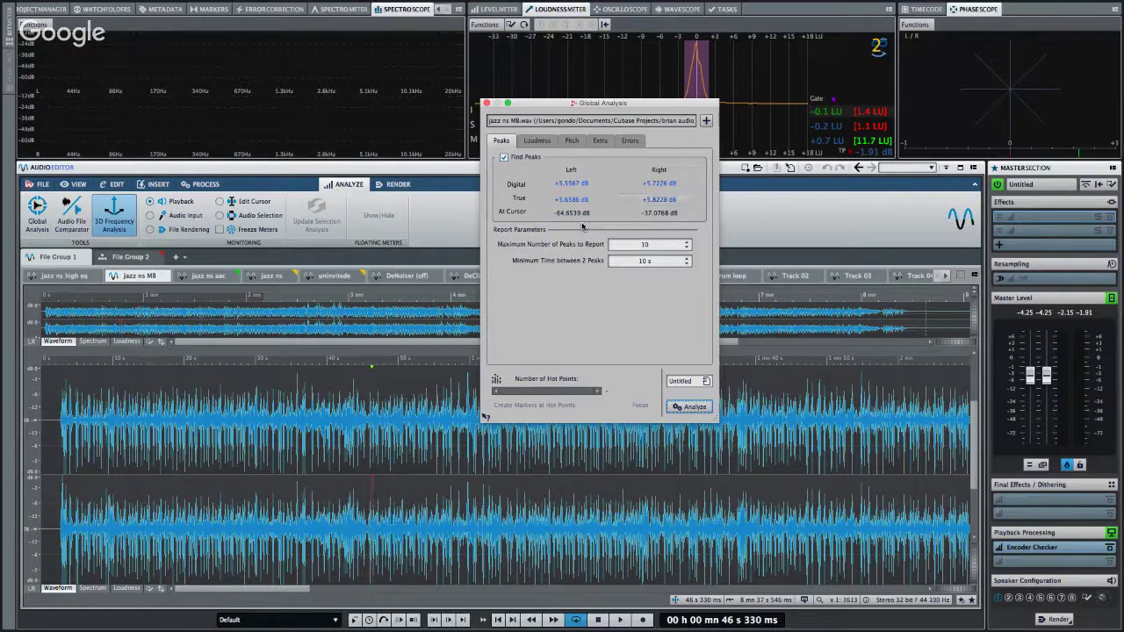
left_click(539, 141)
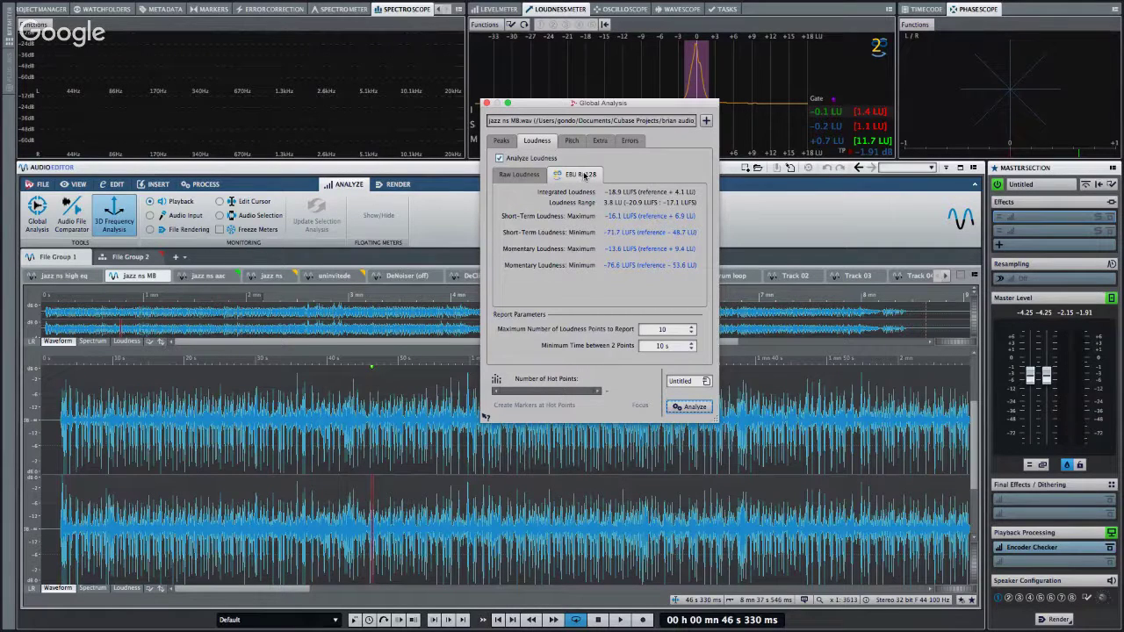
Review the raw and EBU R-128 loudness, average pitch and DC offset sections of the Global Analysis.
left_click(531, 176)
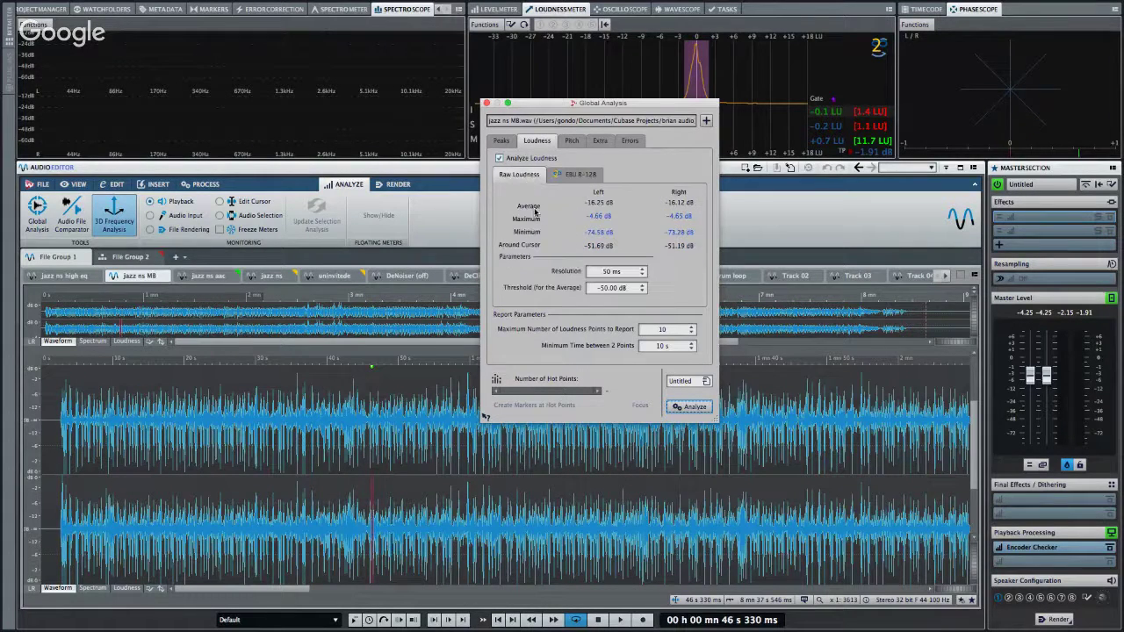
left_click(575, 174)
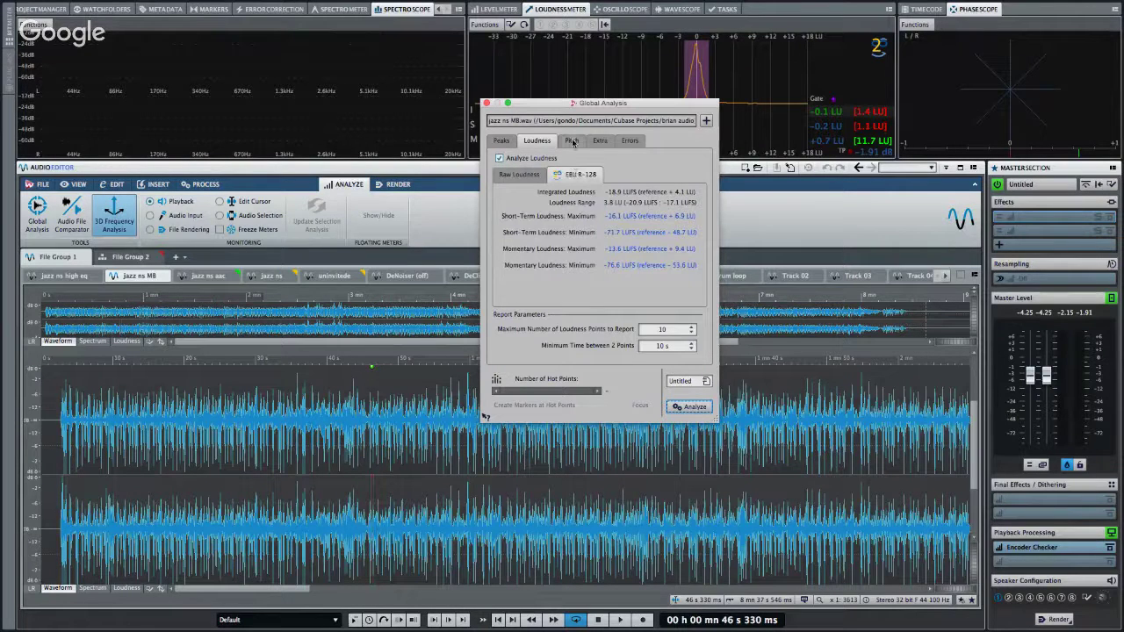
left_click(572, 141)
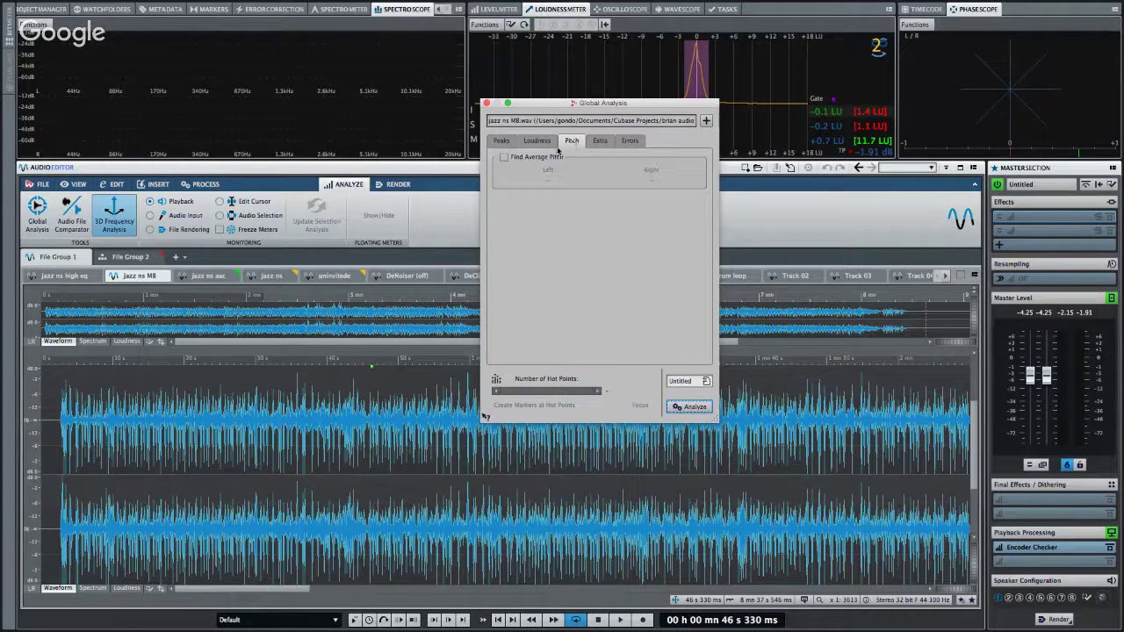
left_click(600, 143)
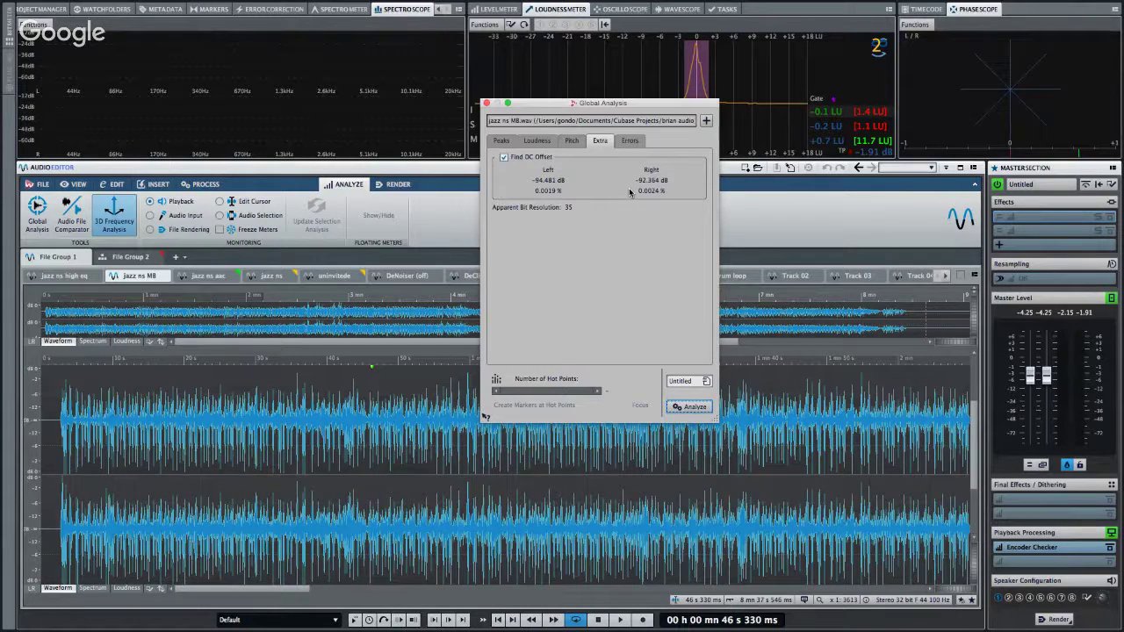
Show the clipped-sample points from the error analysis and focus the waveform on a hot point.
left_click(631, 143)
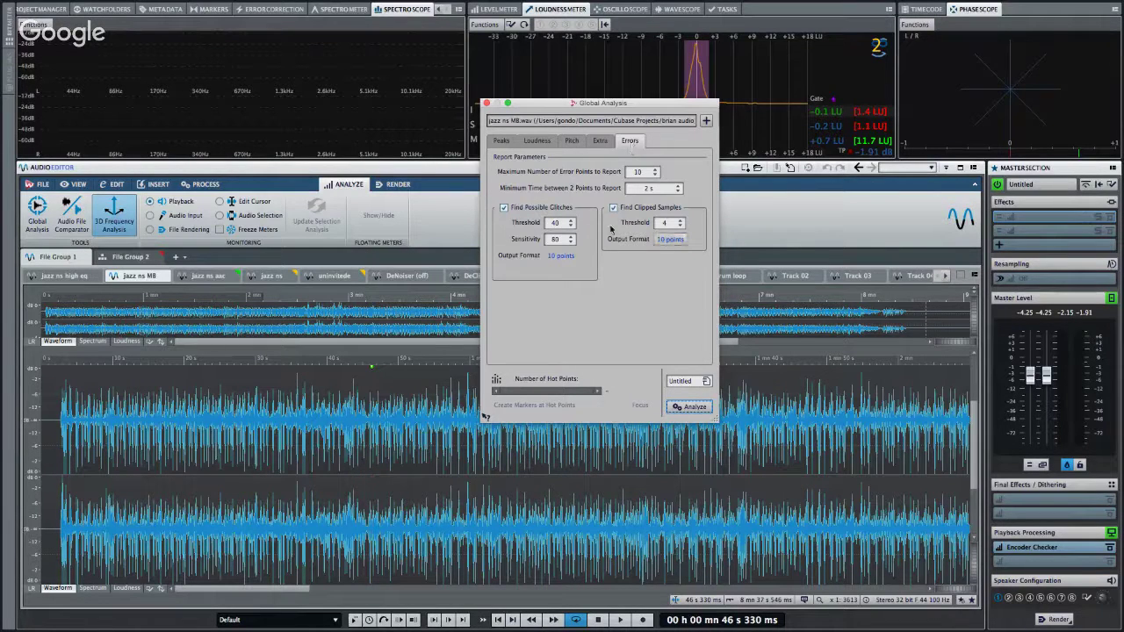
left_click(668, 240)
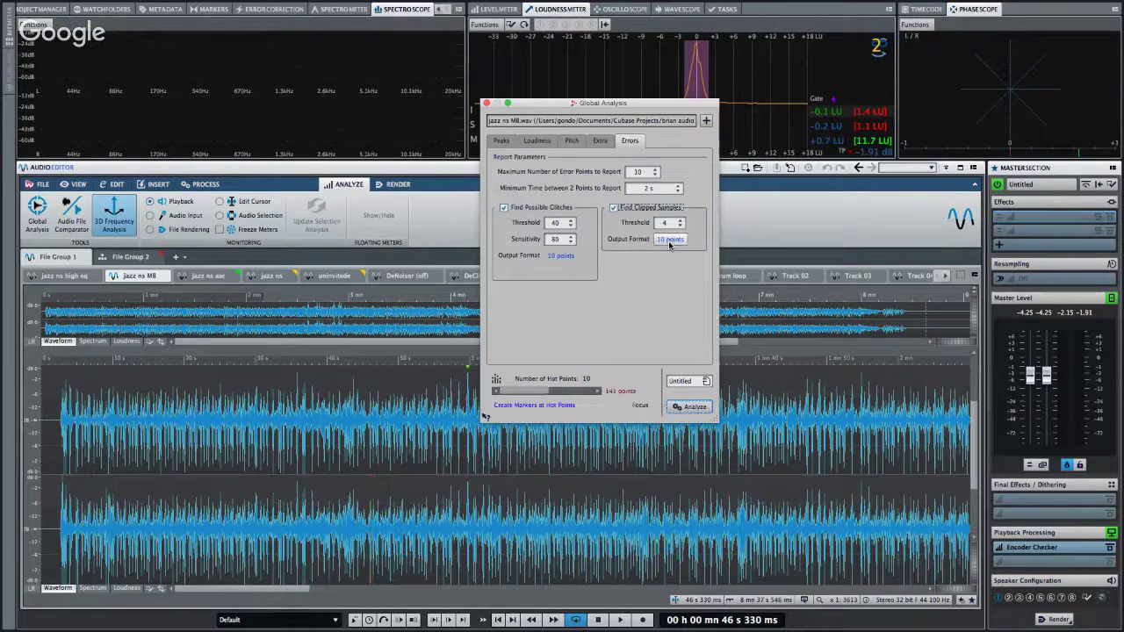
left_click(641, 409)
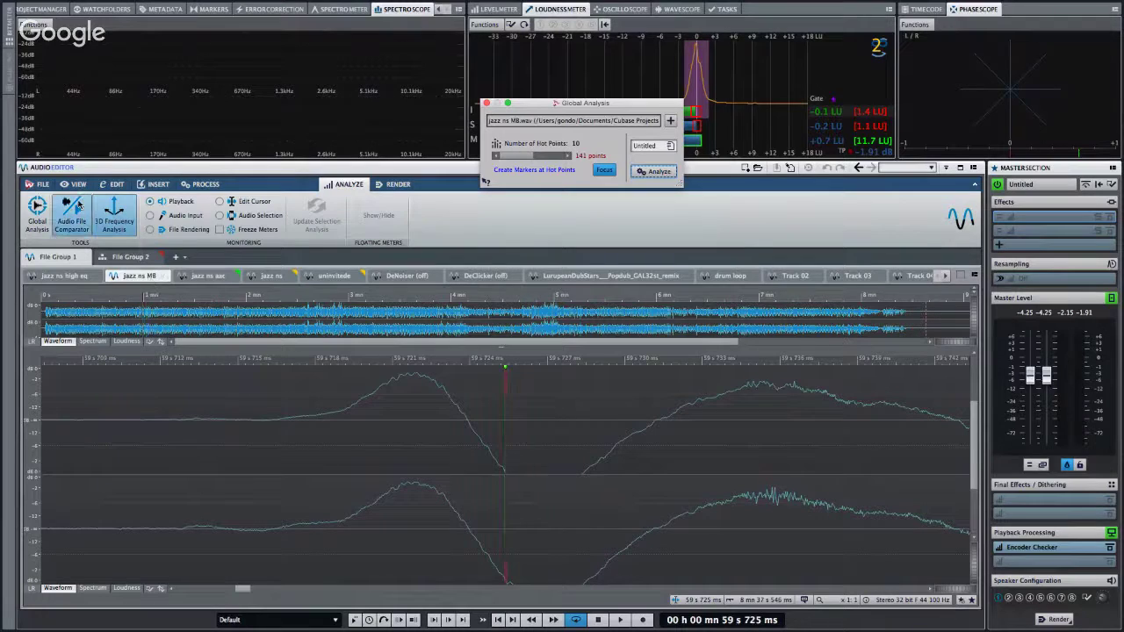
Try redrawing the clipped trough at the hot point with the Pen tool in both channels, and undo the redraw.
left_click(114, 185)
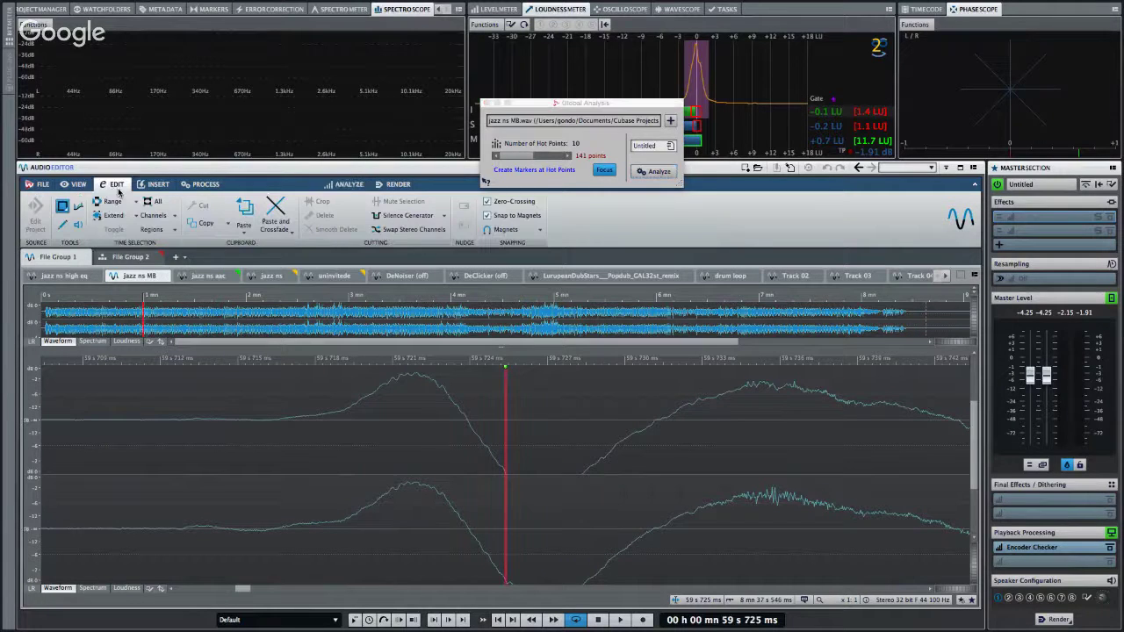
left_click(62, 226)
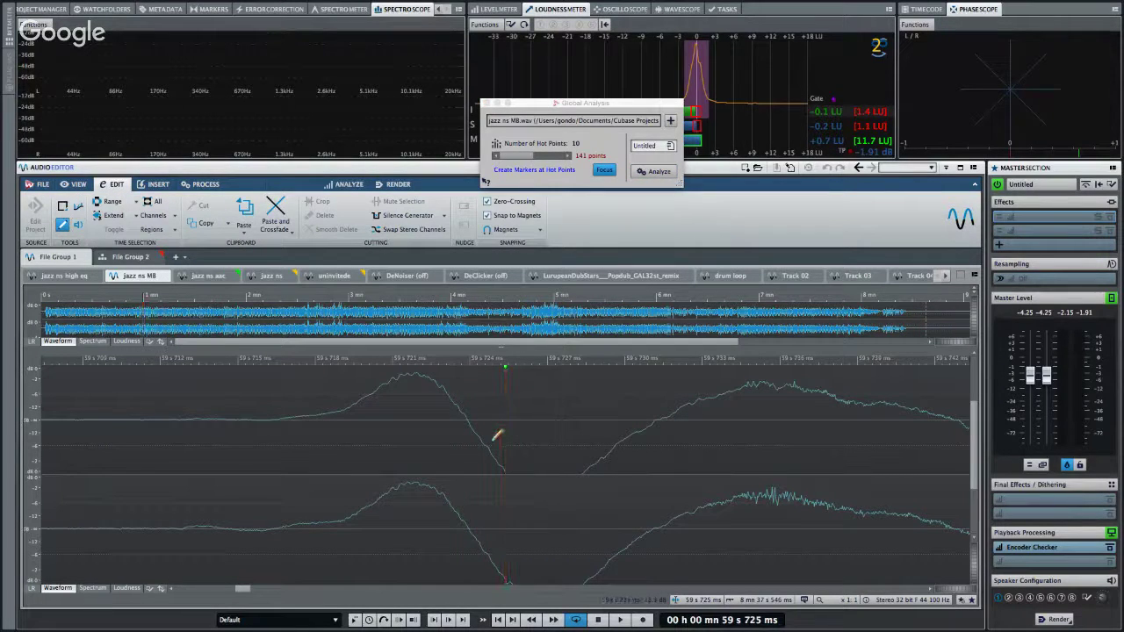
mouse_move(489, 446)
left_mouse_down()
mouse_move(614, 434)
mouse_move(613, 448)
left_mouse_up()
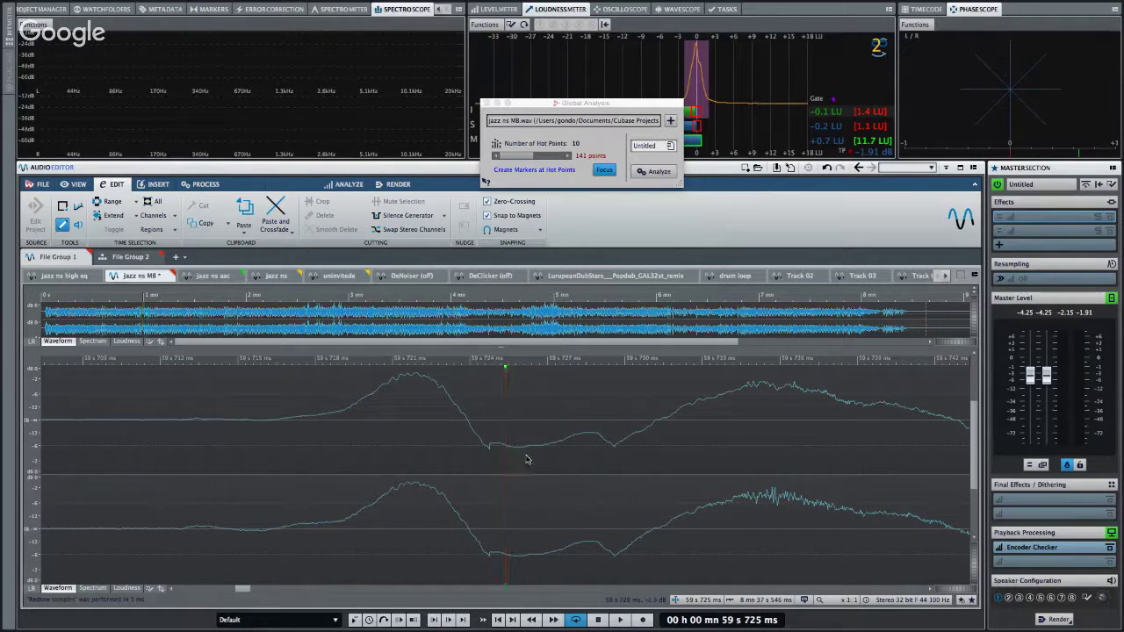
key("ctrl+z")
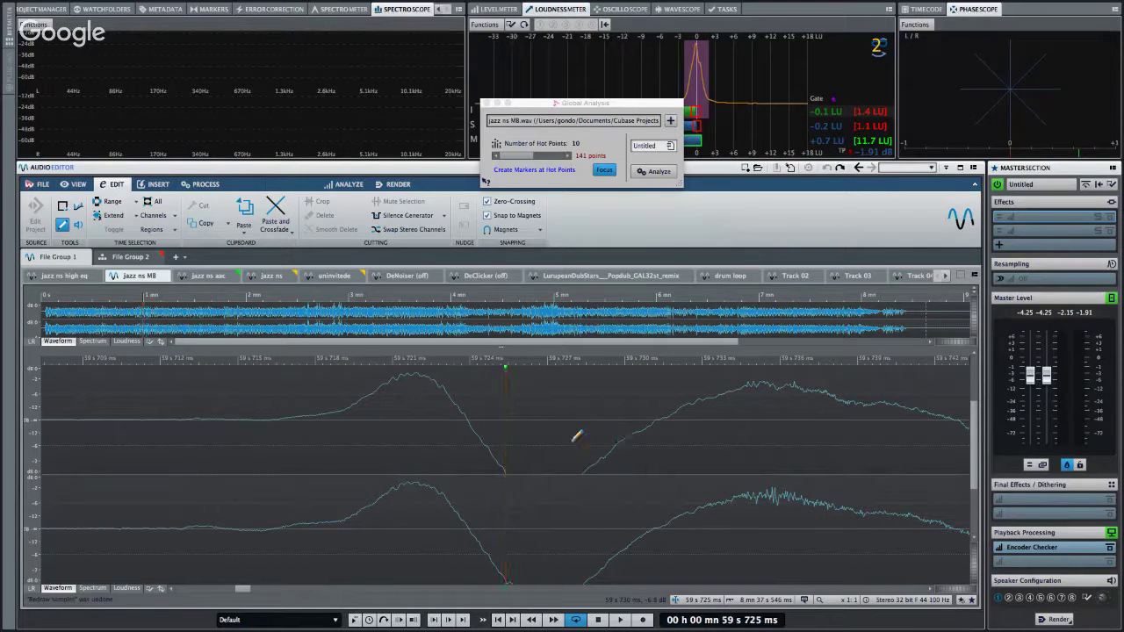
scroll(466, 361, "down", 2)
scroll(466, 361, "down", 2)
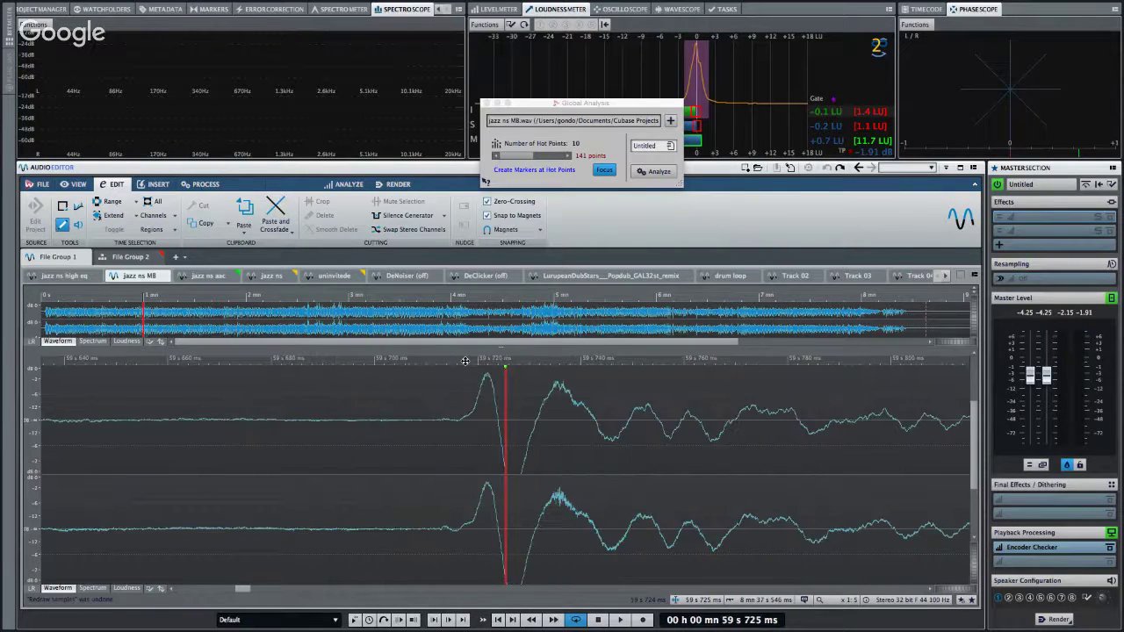
scroll(465, 361, "down", 5)
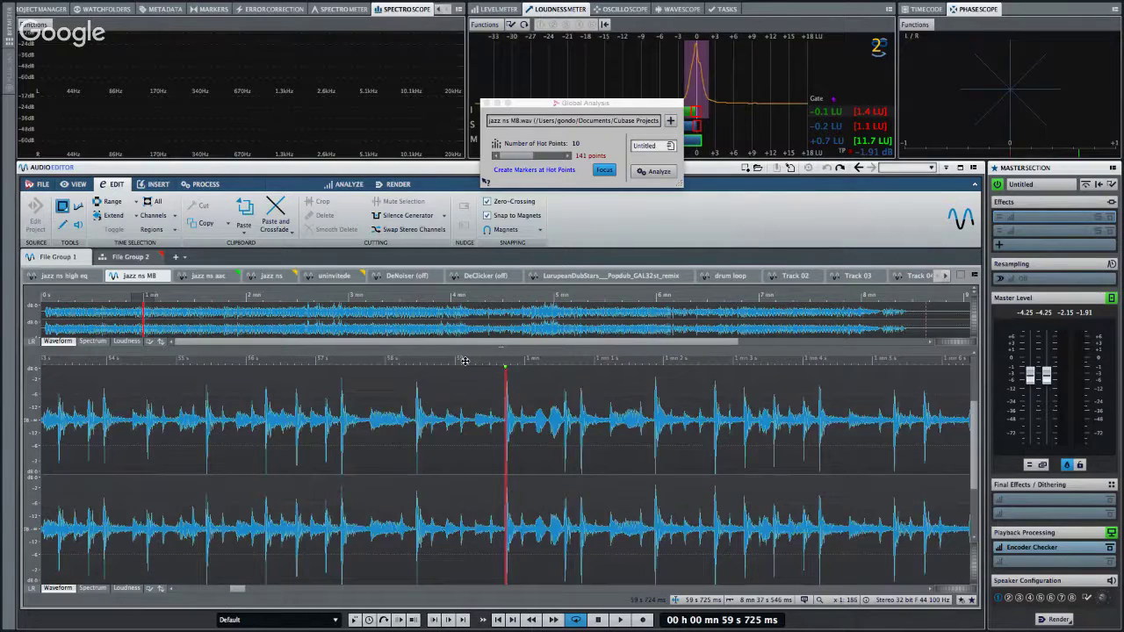
scroll(465, 361, "down", 10)
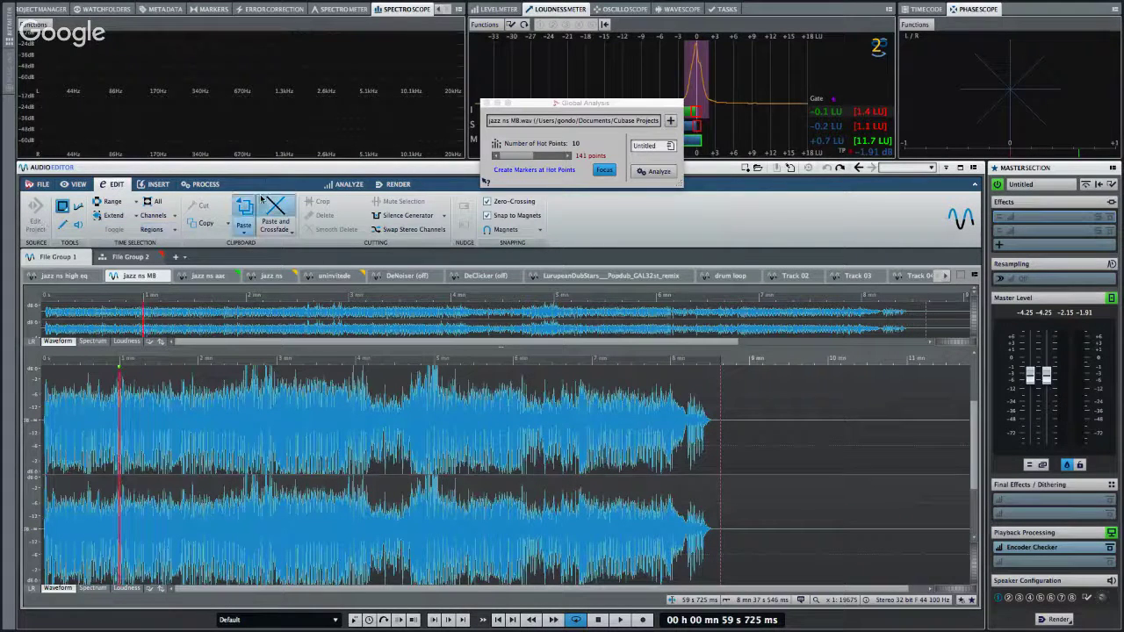
left_click(347, 185)
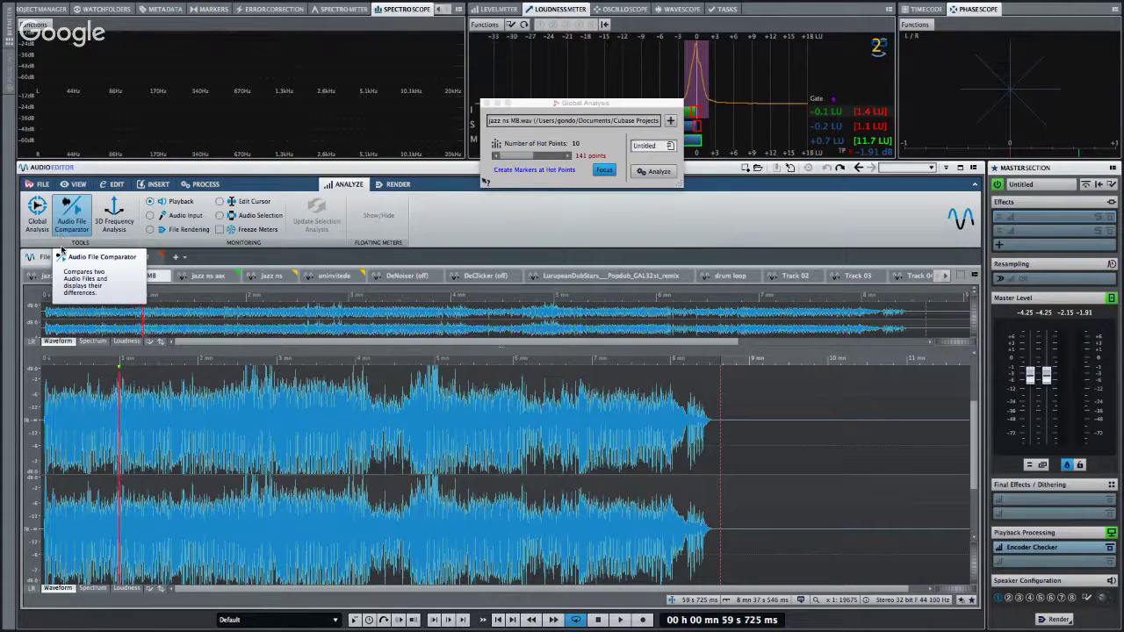
left_click(74, 217)
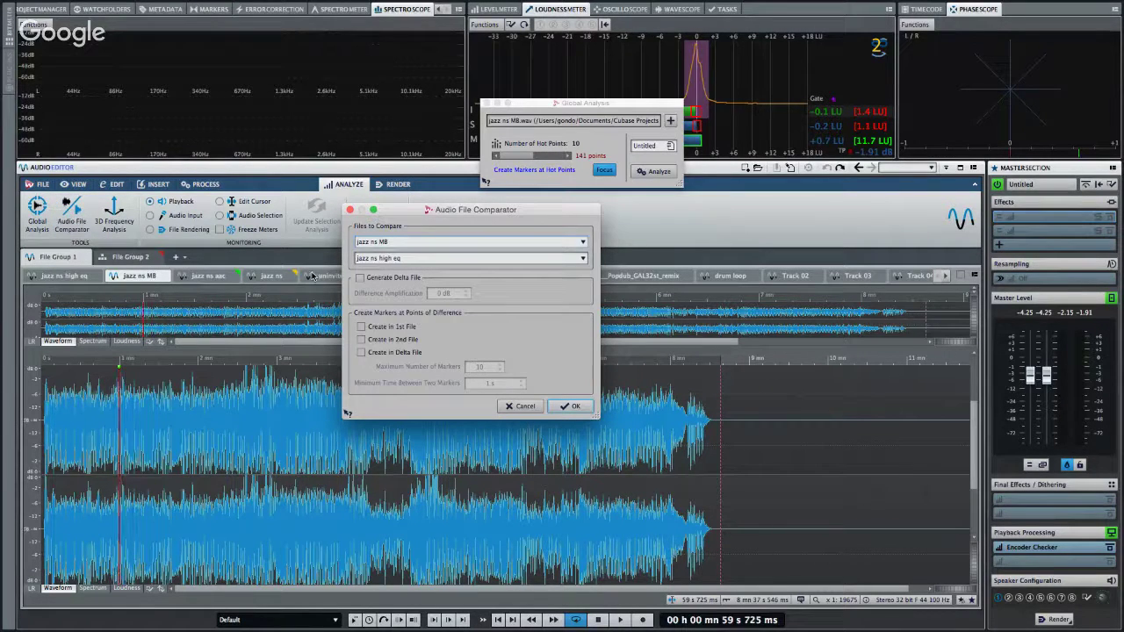
left_click(524, 406)
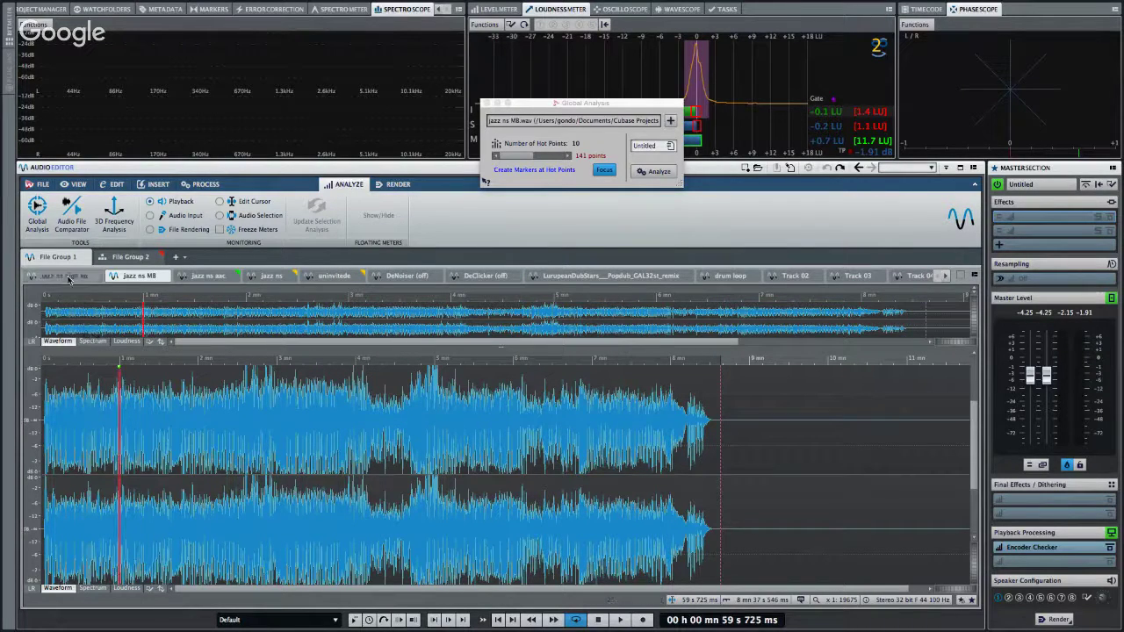
Play short parts of jazz ns MB and jazz ns high eq to compare their sound, and close the Global Analysis window.
left_click(92, 424)
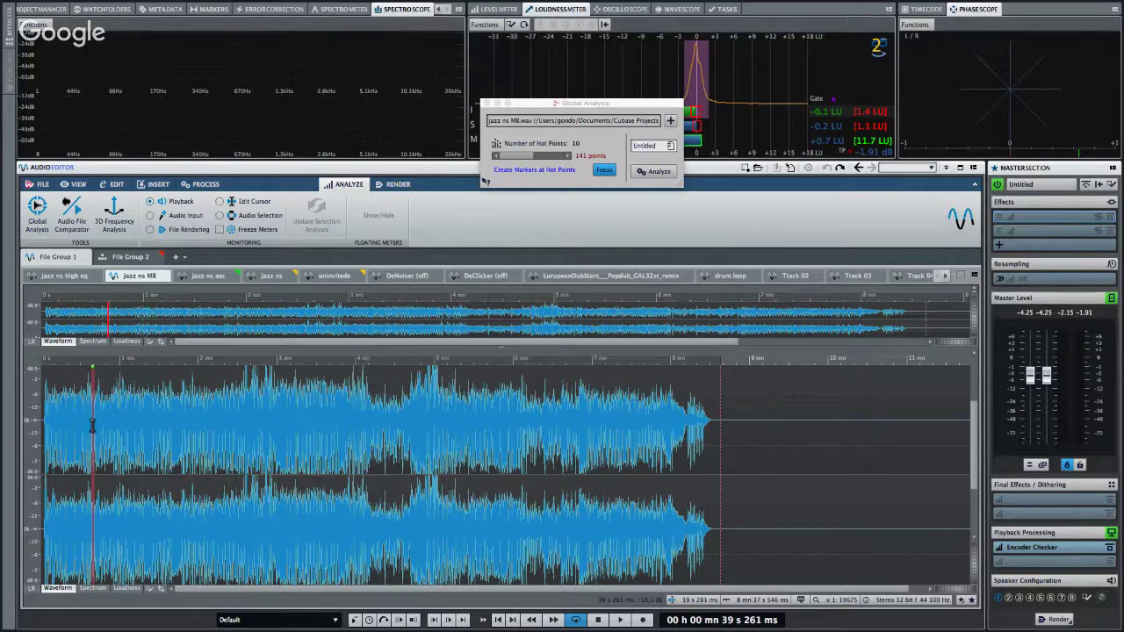
key("space")
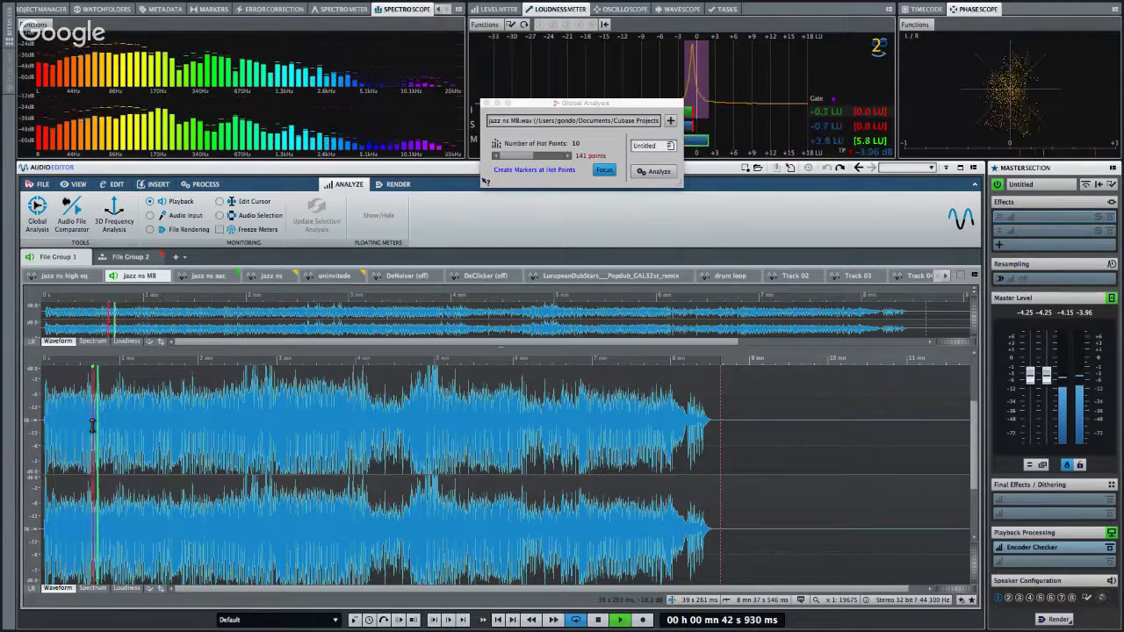
key("space")
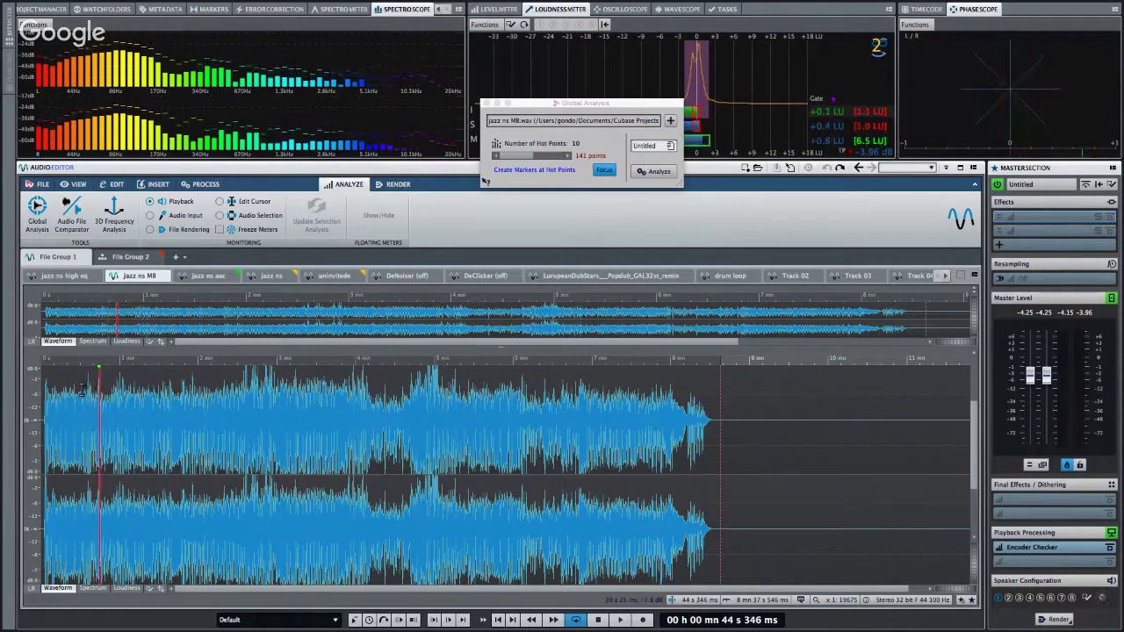
left_click(62, 277)
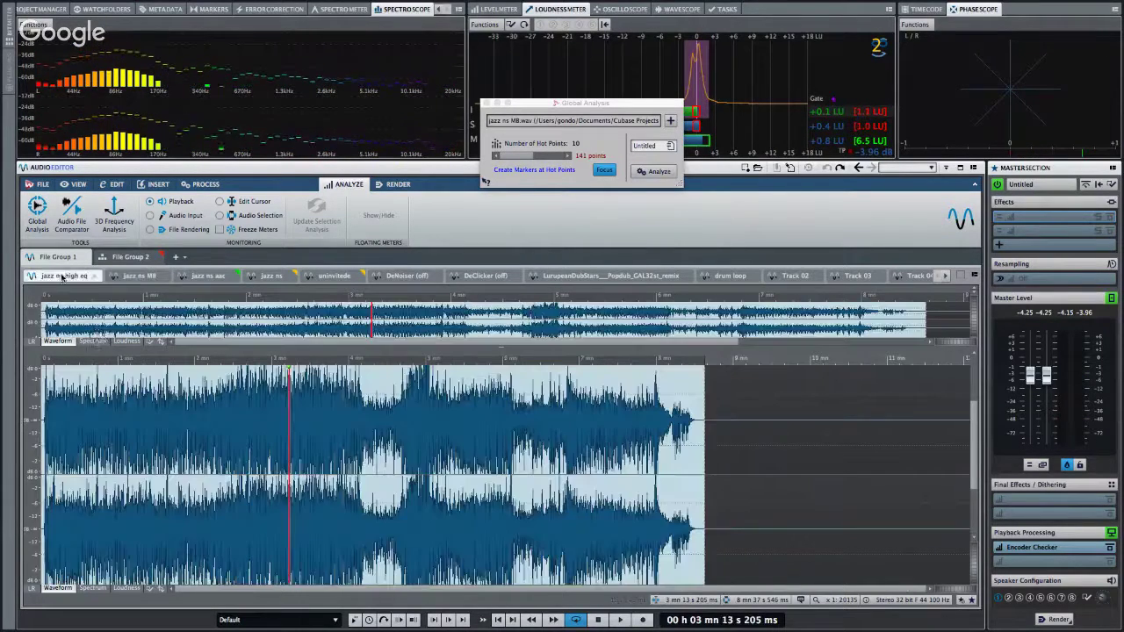
left_click(123, 424)
key("space")
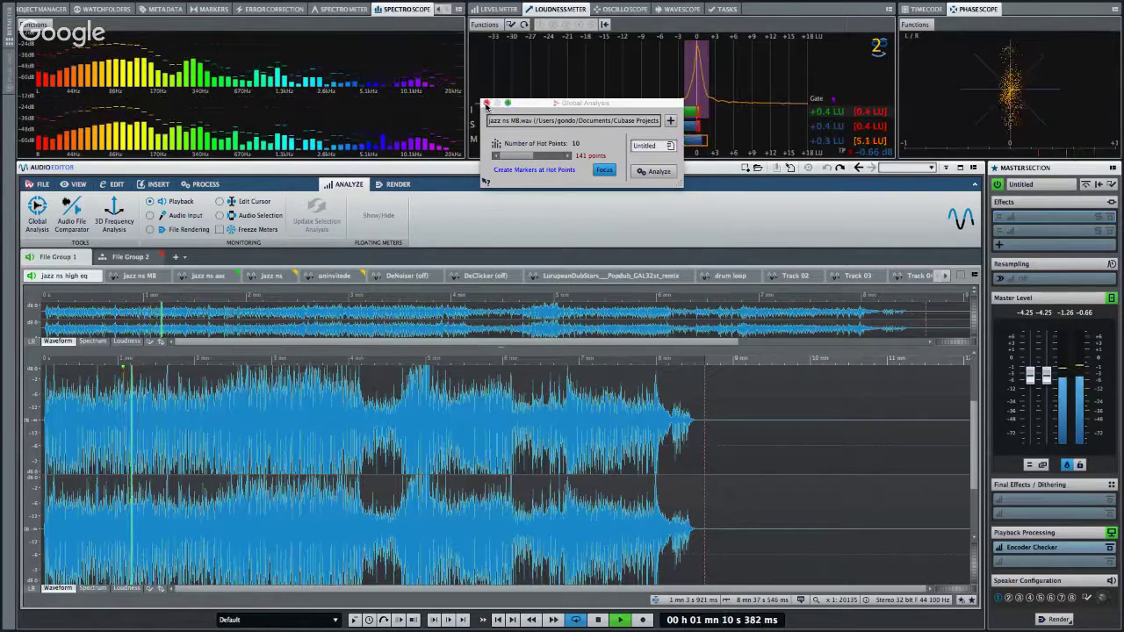
left_click(485, 104)
Audition short passages of jazz ns MB, jazz ns aac and jazz ns in turn while watching the meters.
left_click(138, 276)
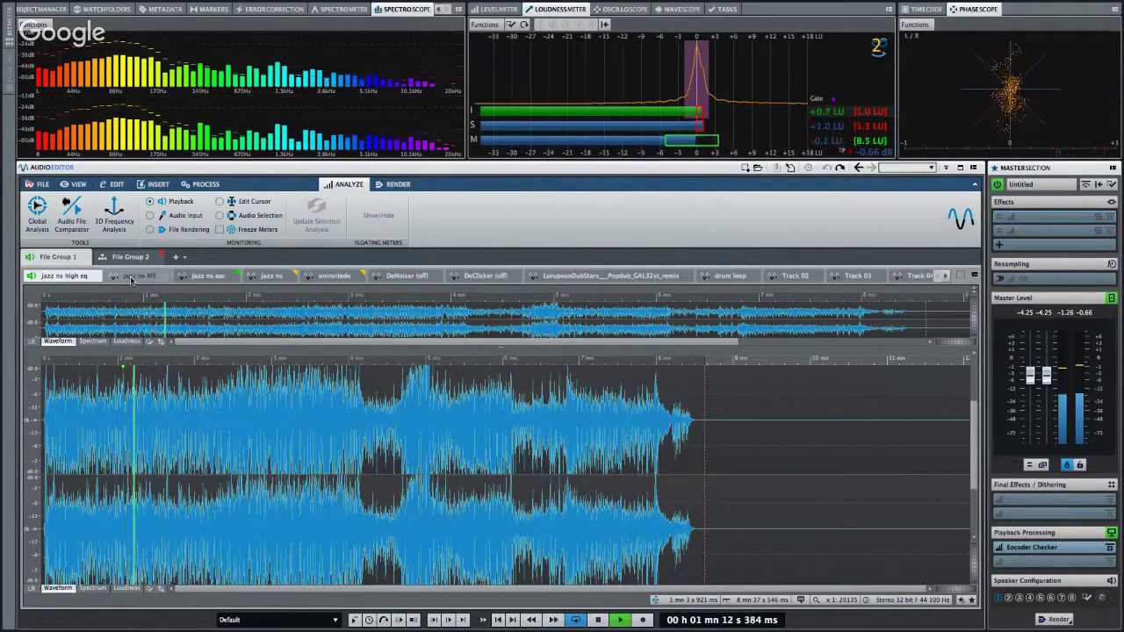
left_click(167, 430)
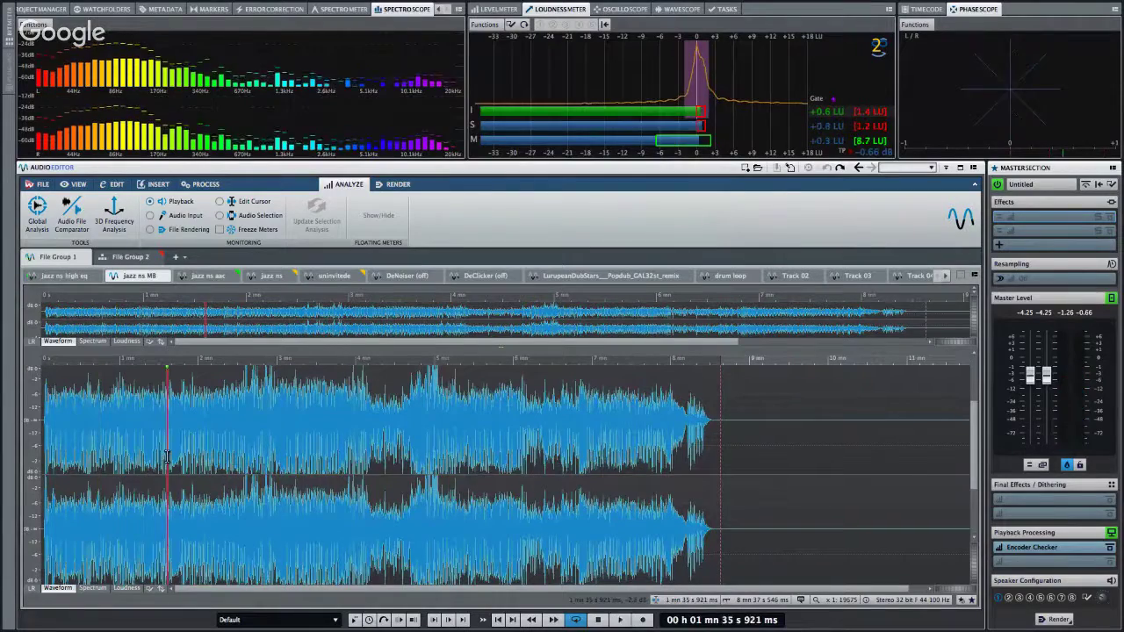
left_click(208, 276)
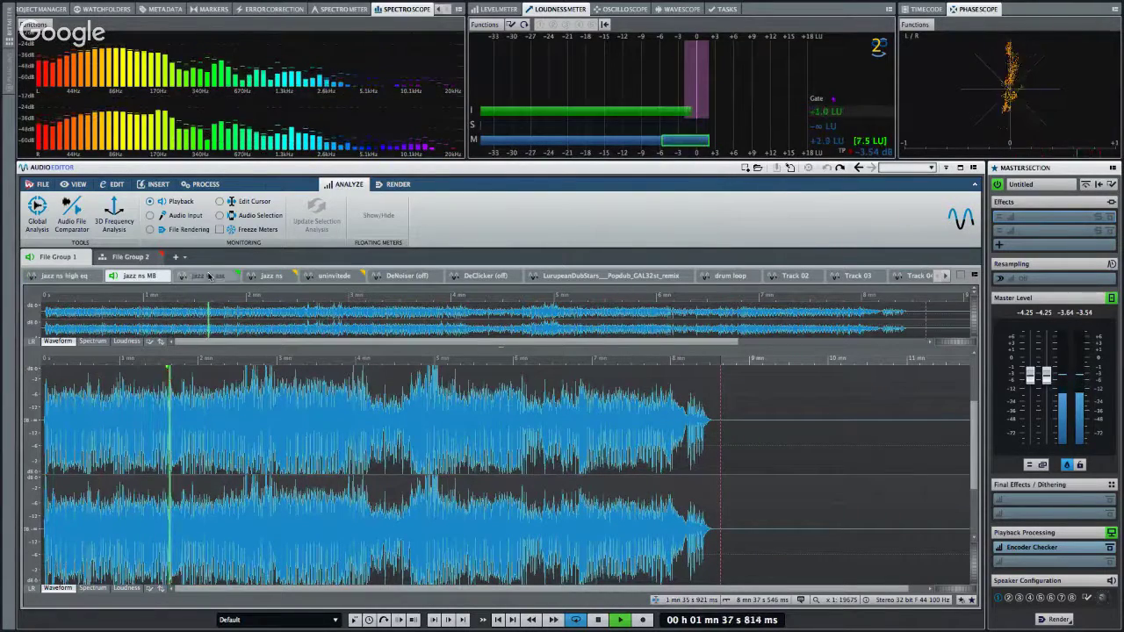
left_click(181, 391)
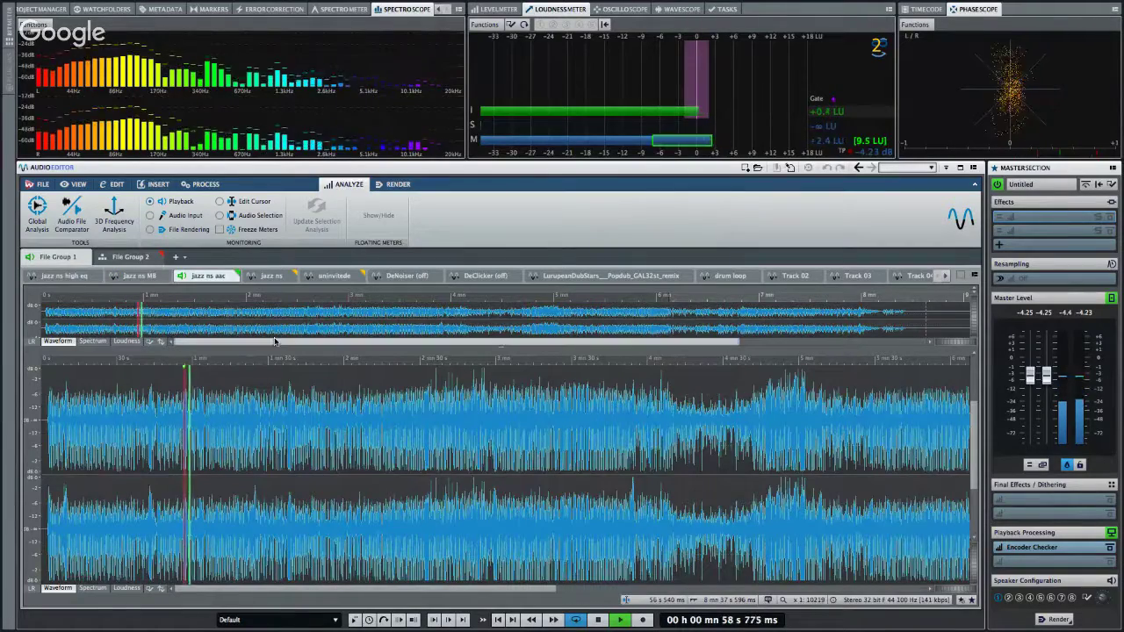
left_click(271, 275)
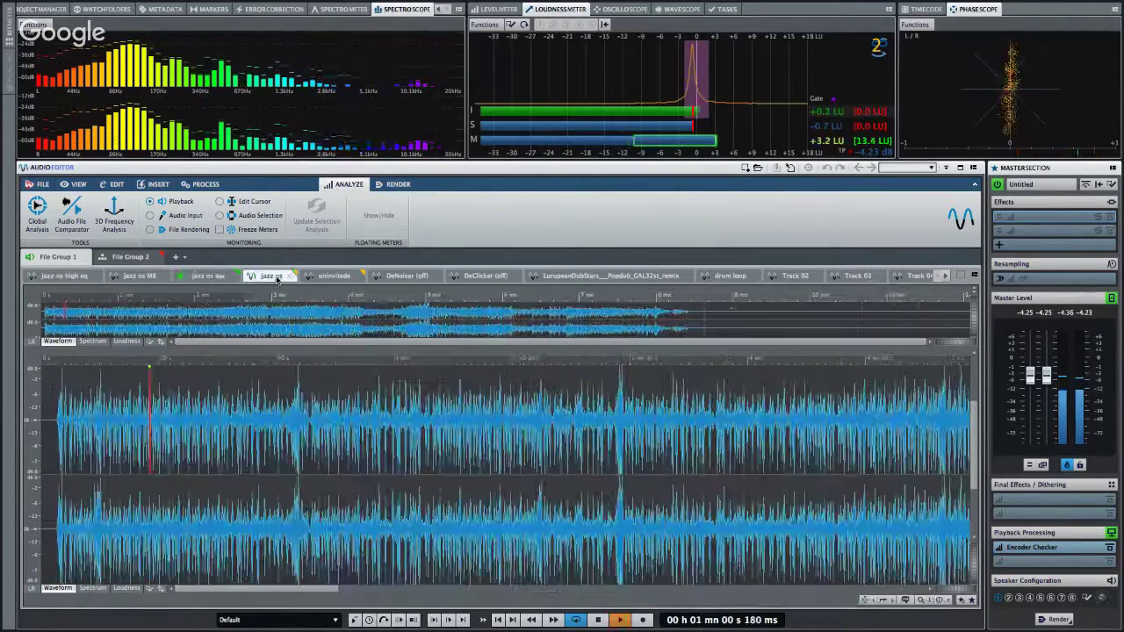
left_click(297, 406)
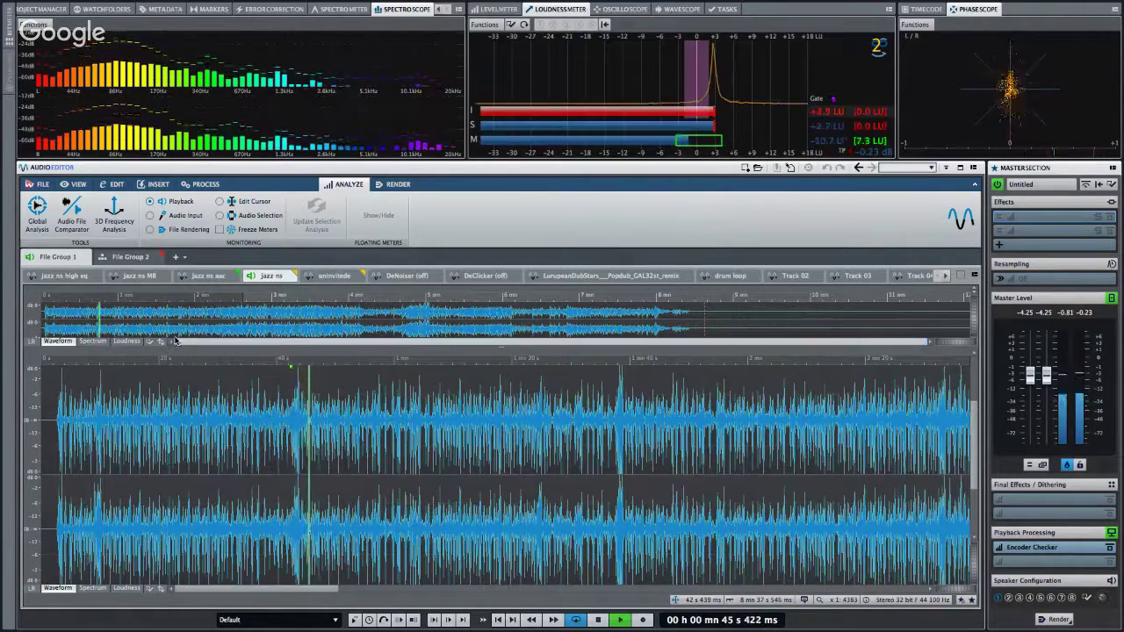
Replay jazz ns MB and jazz ns high eq one after the other for comparison, and stop playback.
left_click(140, 277)
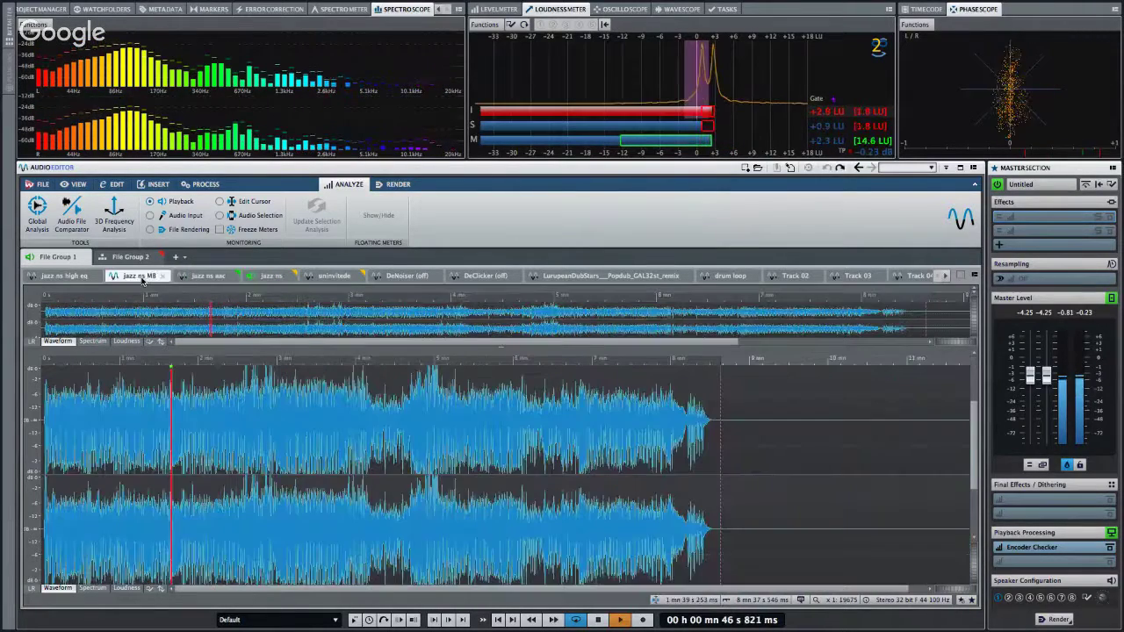
key("space")
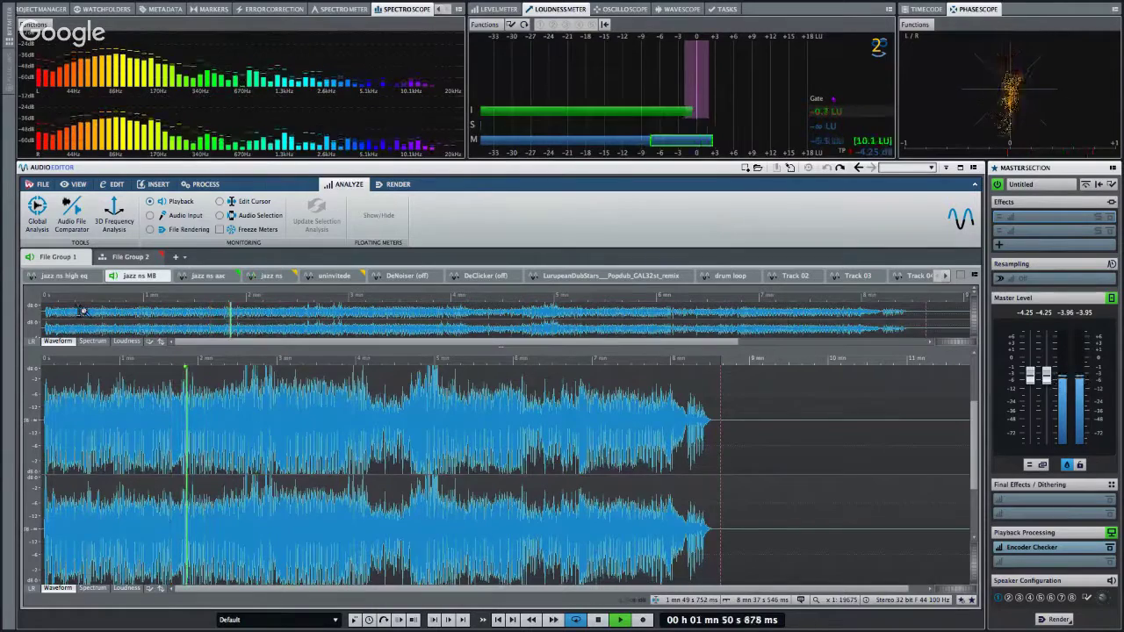
left_click(63, 276)
key("space")
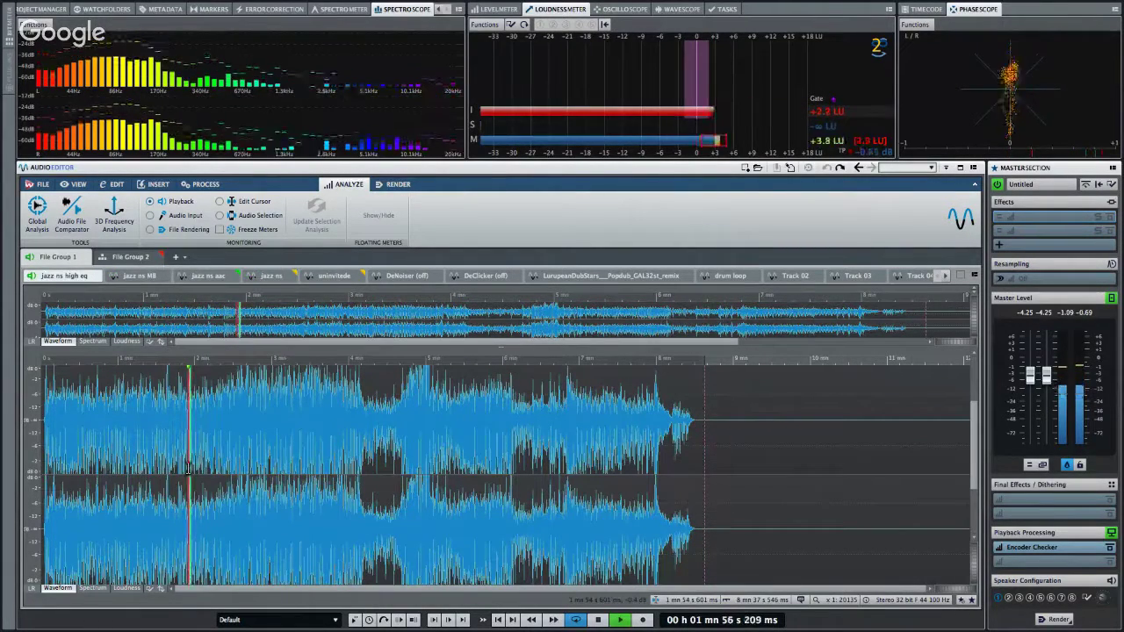
key("space")
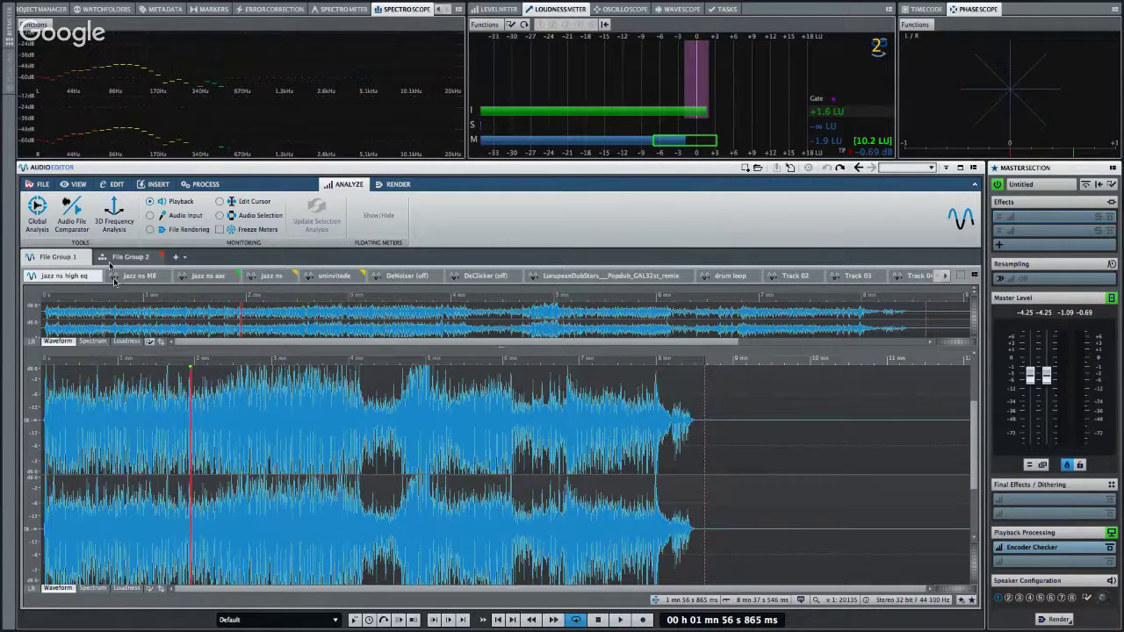
Compare jazz ns high eq with jazz ns in the Audio File Comparator, generating a delta file at 0 dB amplification.
left_click(72, 209)
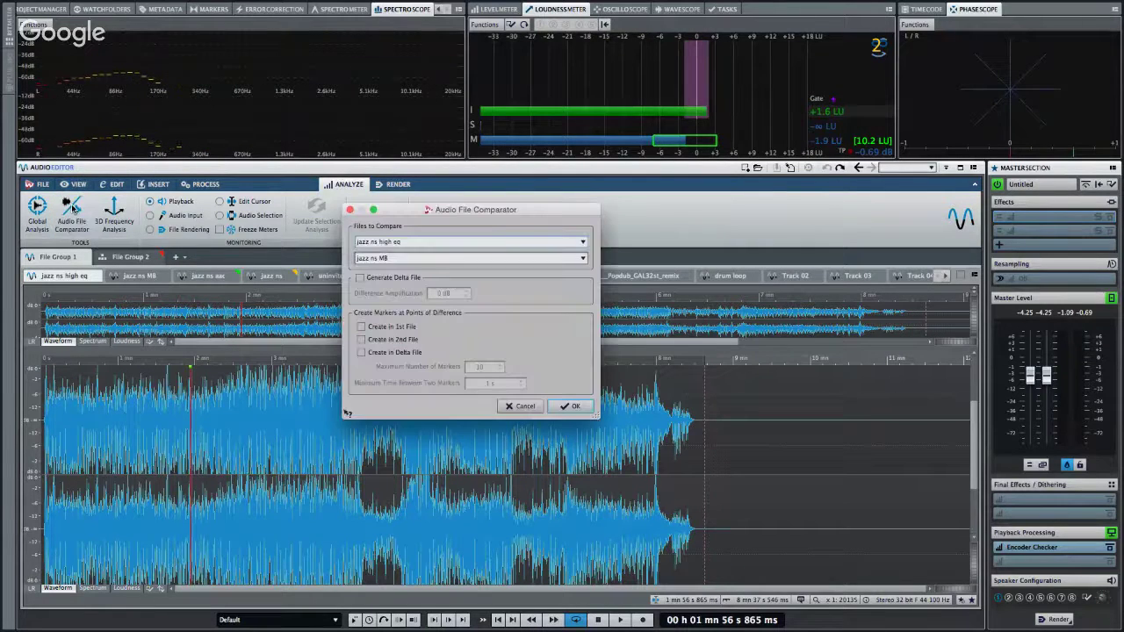
left_click(403, 259)
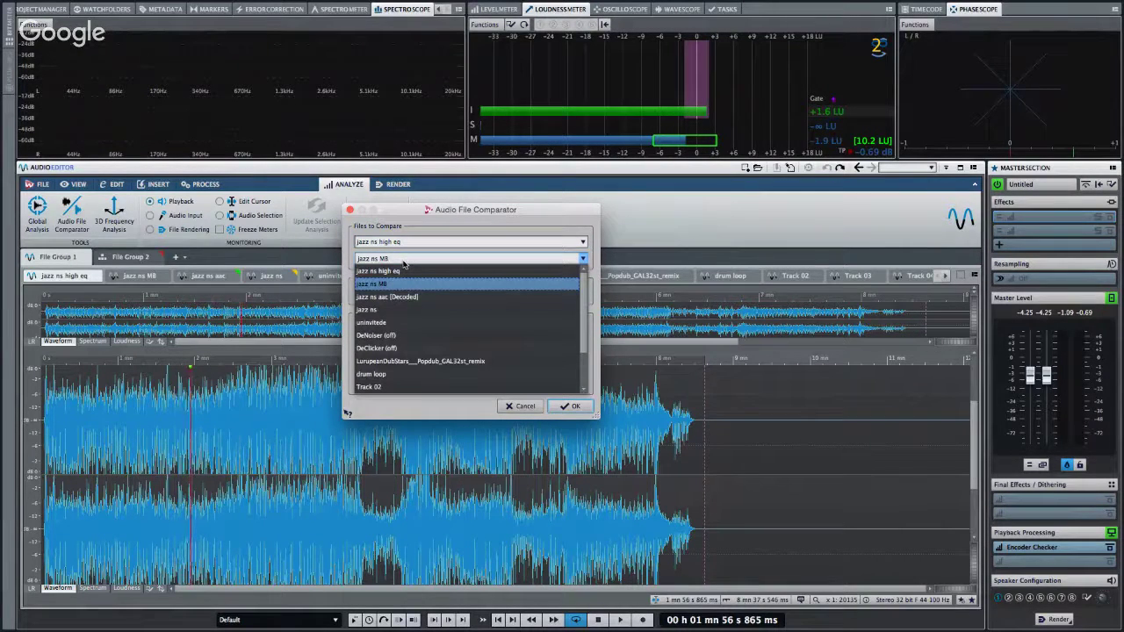
left_click(418, 310)
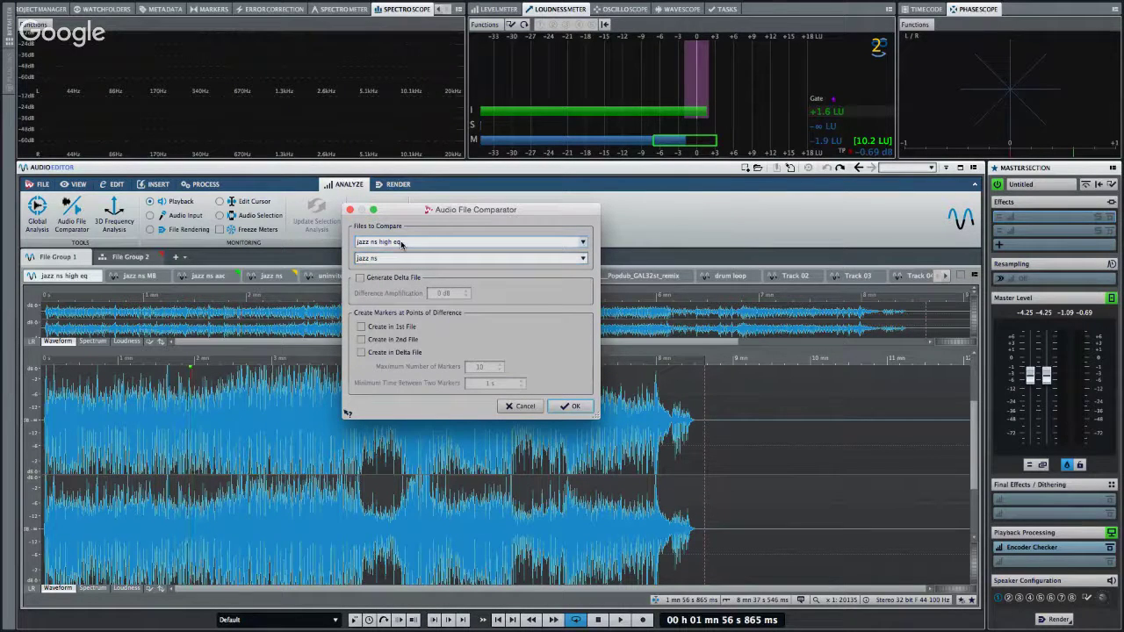
left_click(360, 278)
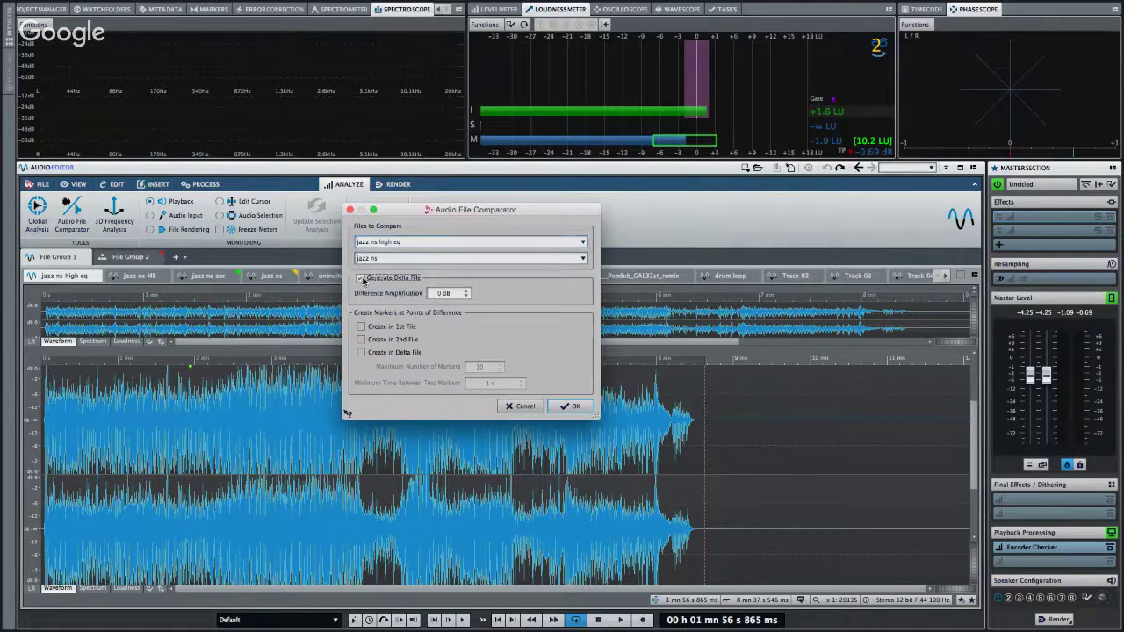
left_click(570, 407)
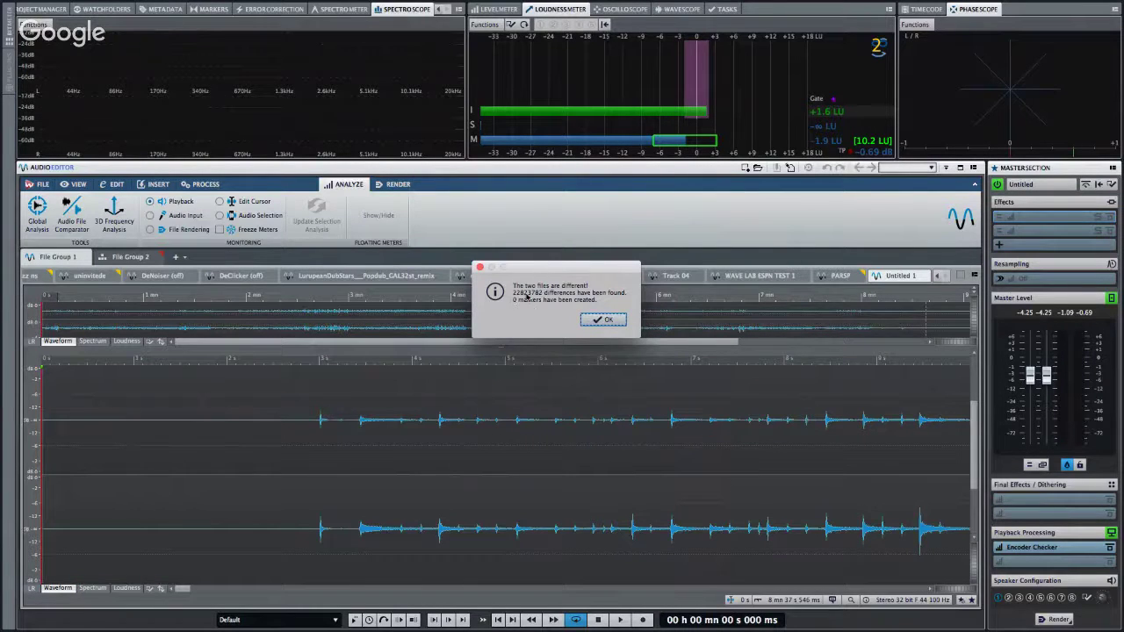
left_click(610, 319)
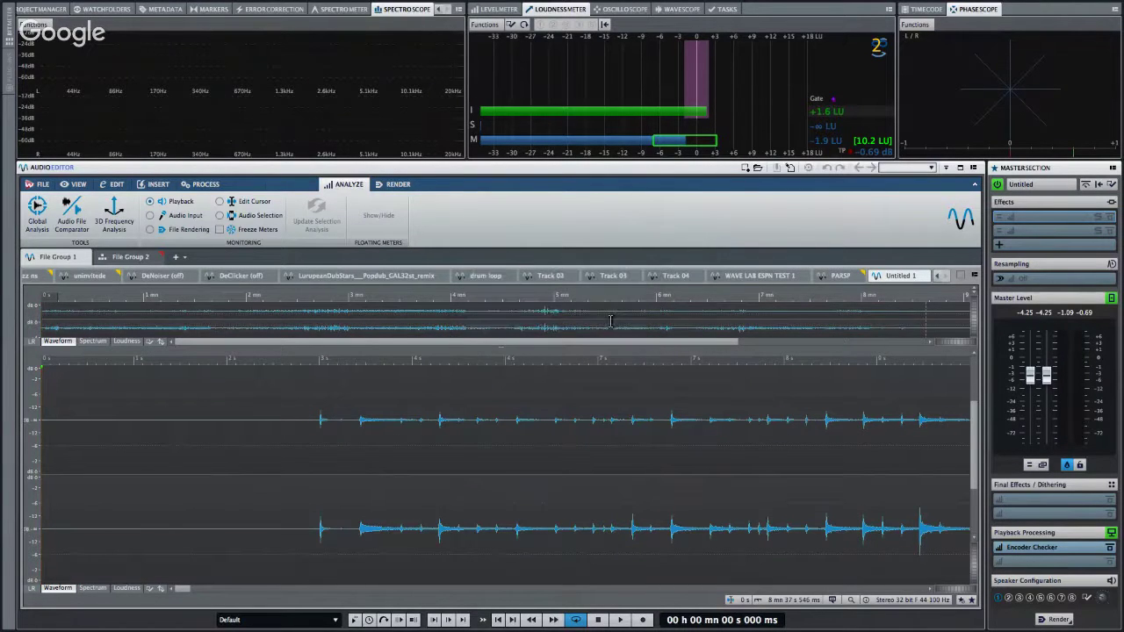
Play the high eq delta file from about 4 s to hear the EQ difference, and close the file.
left_click(410, 409)
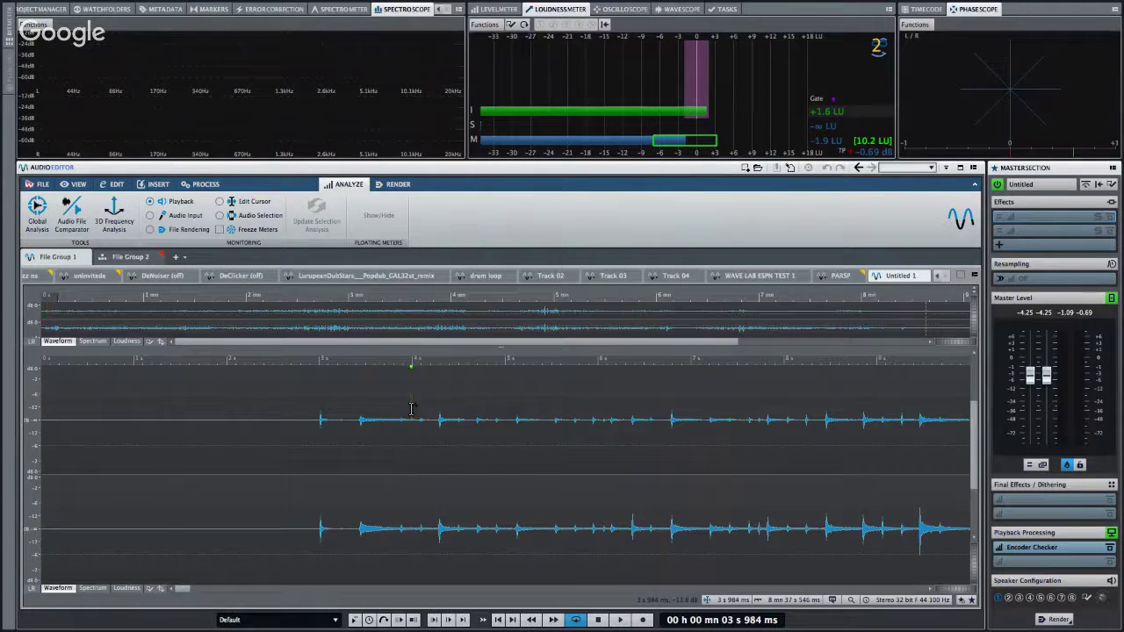
key("space")
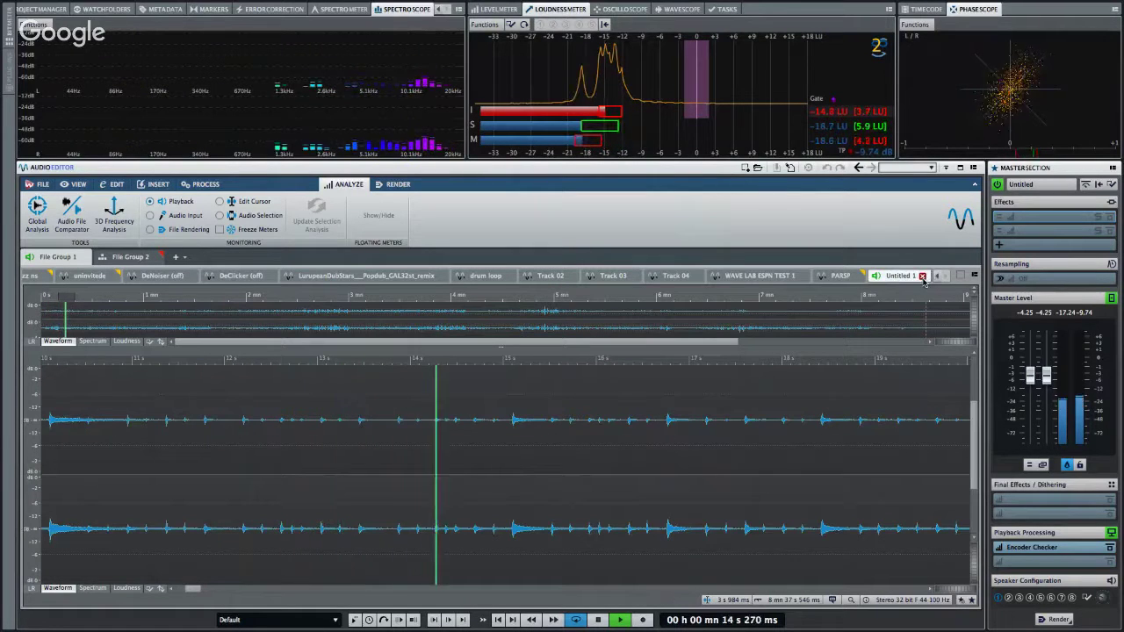
left_click(923, 275)
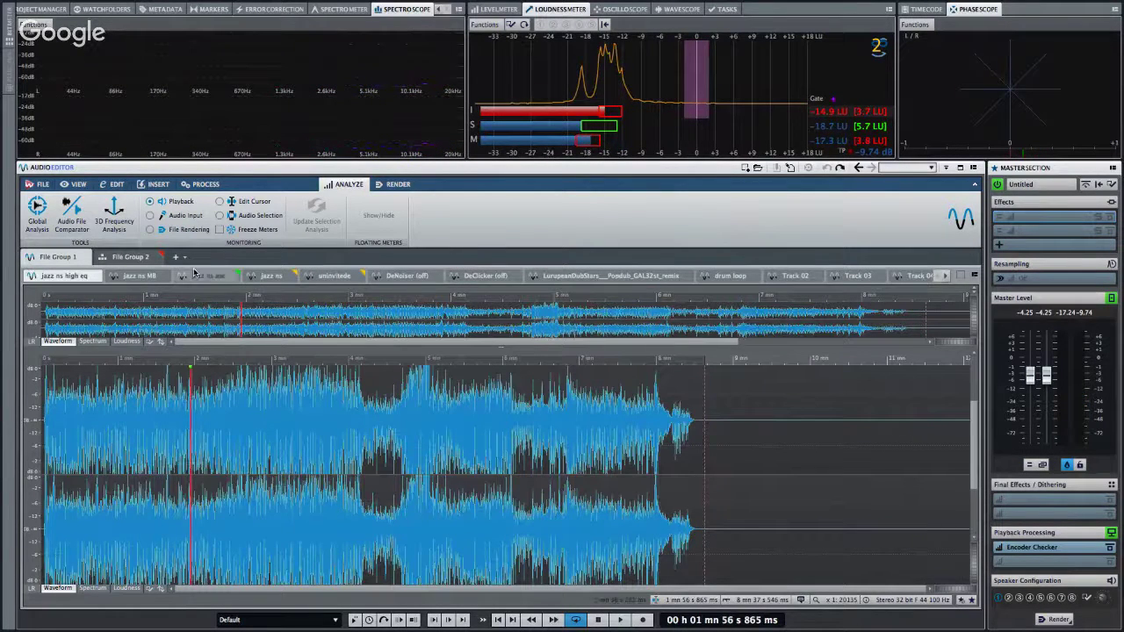
Compare jazz ns MB with jazz ns in the Audio File Comparator, generating a delta file at 0 dB amplification.
left_click(79, 213)
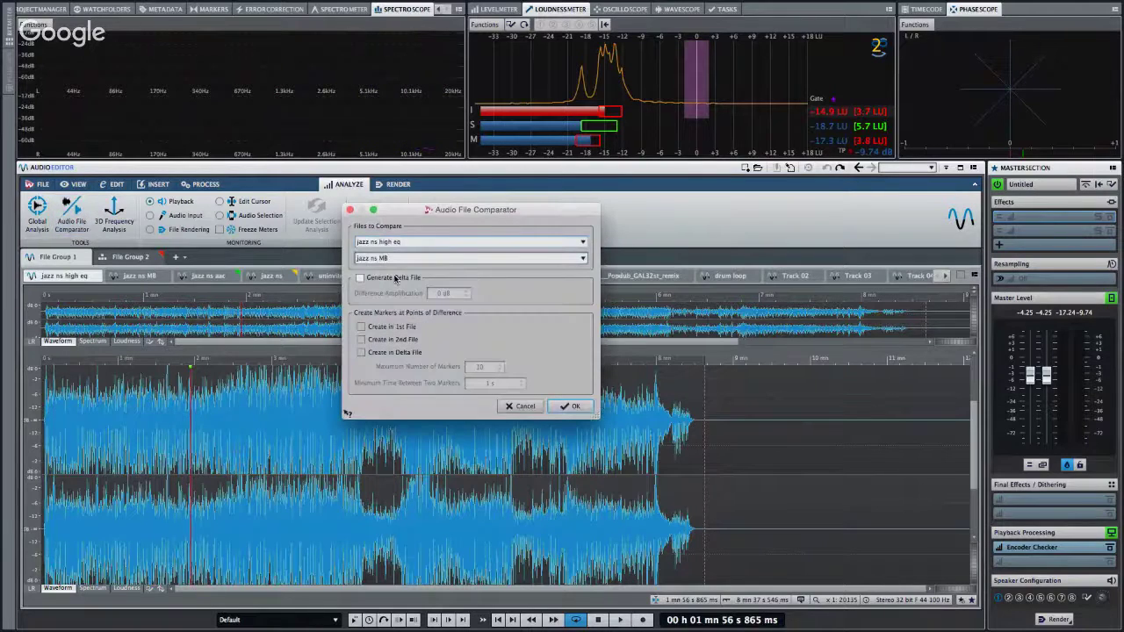
left_click(410, 243)
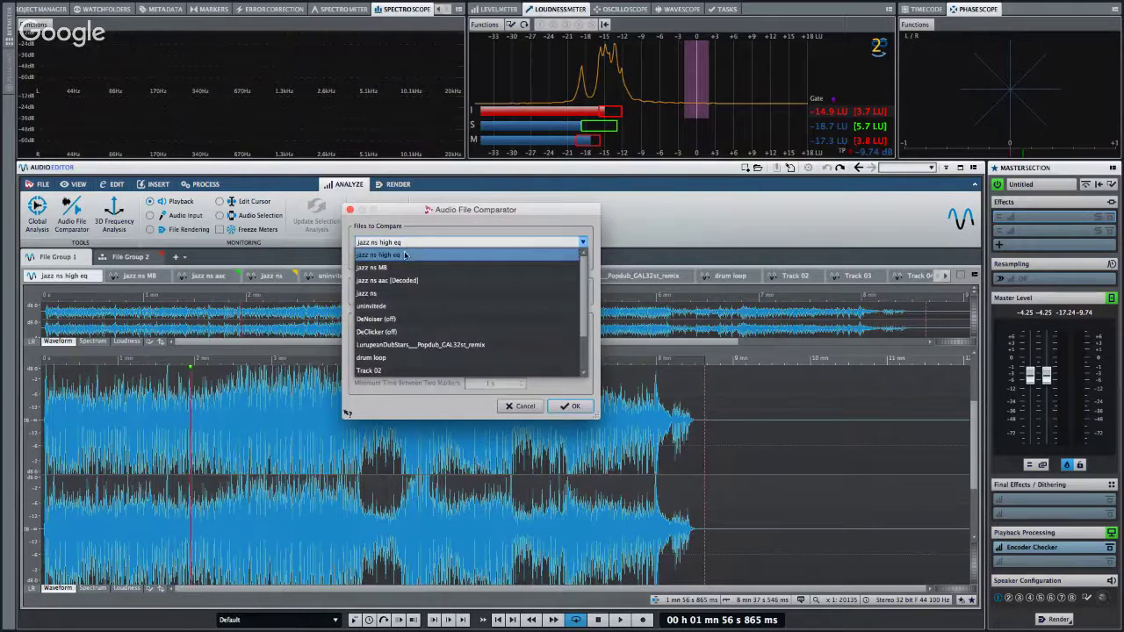
left_click(401, 267)
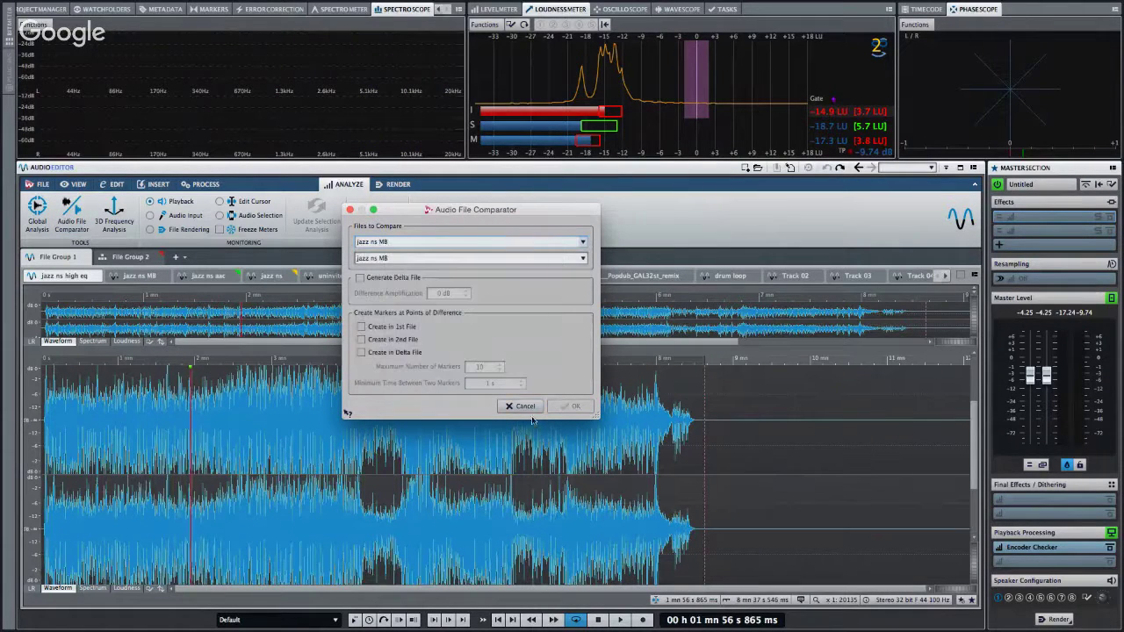
left_click(359, 279)
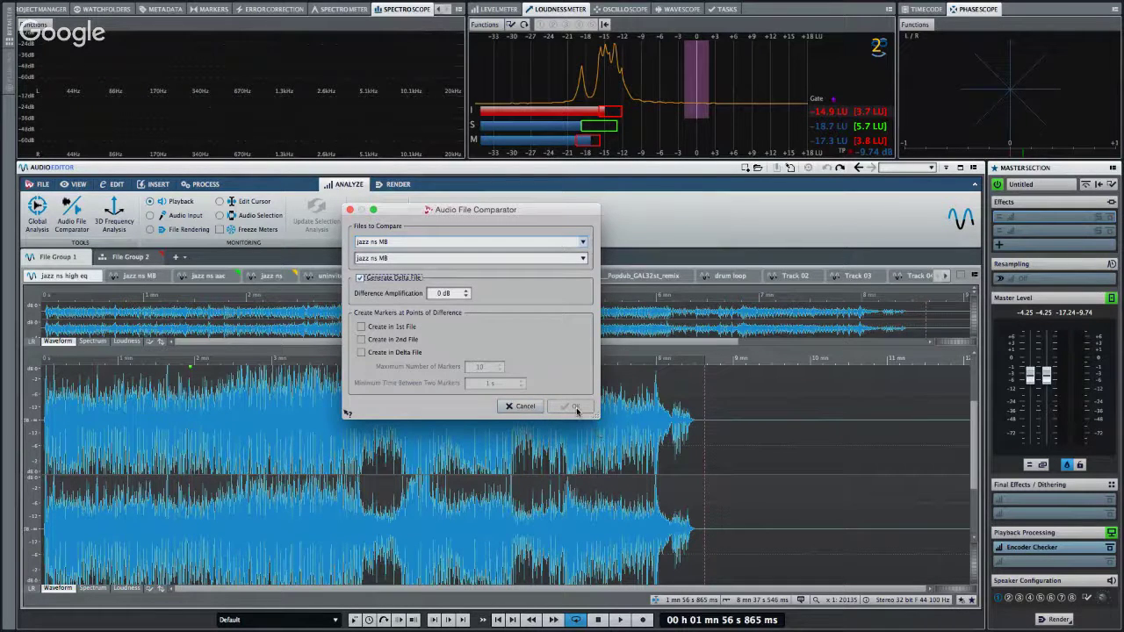
left_click(409, 259)
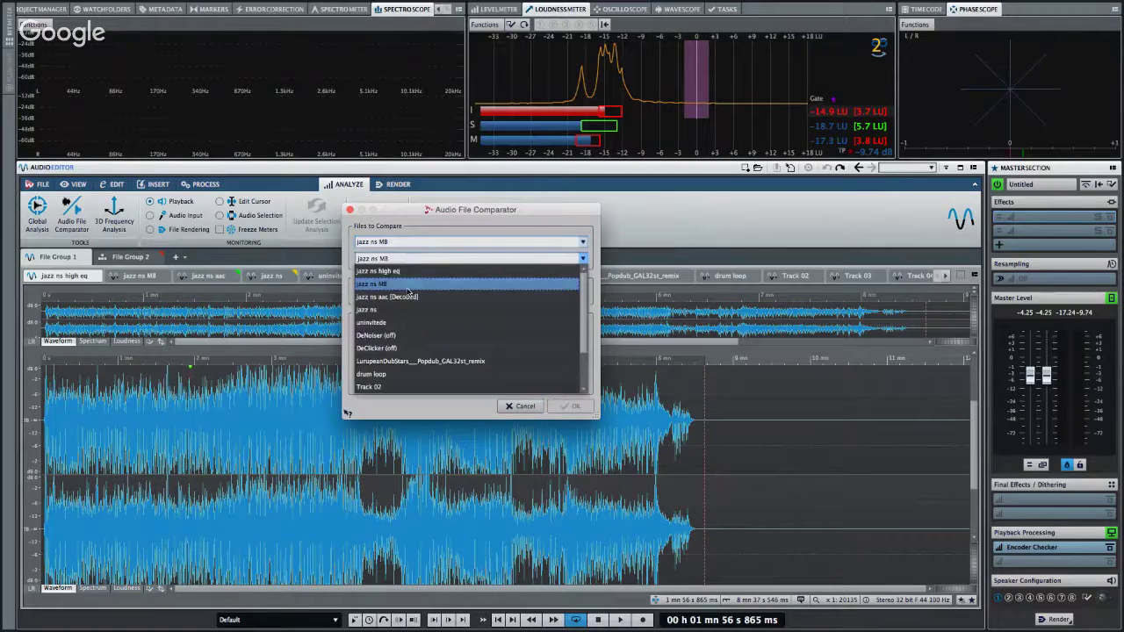
left_click(401, 307)
left_click(572, 406)
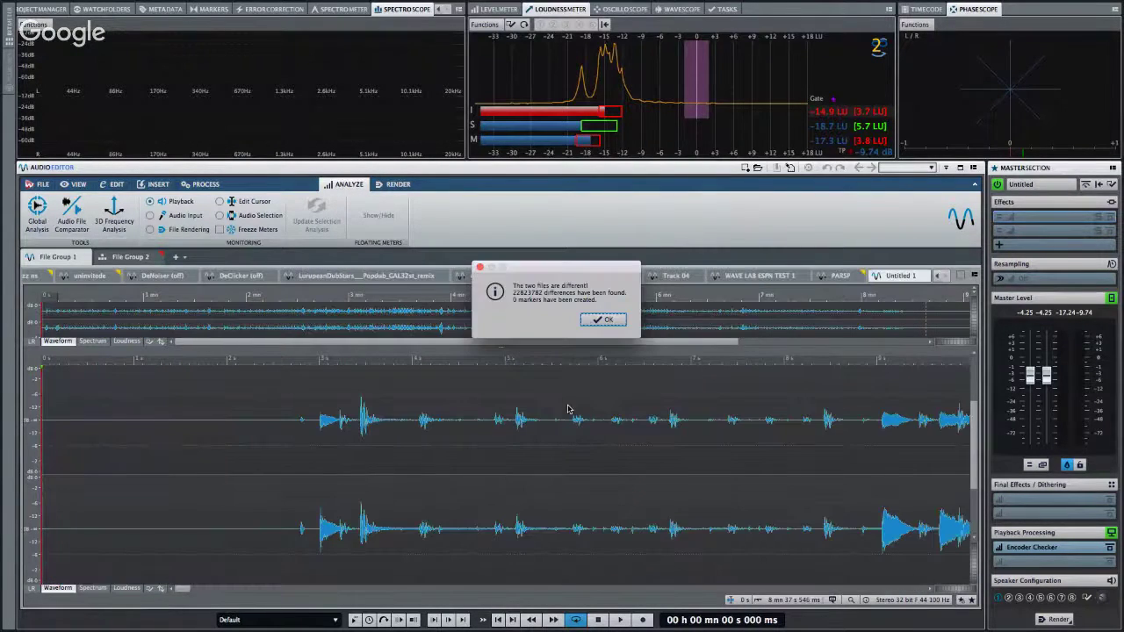
key("Return")
Play the MB delta file from about 6.9 s until about 22.5 s, and close the file.
left_click(679, 404)
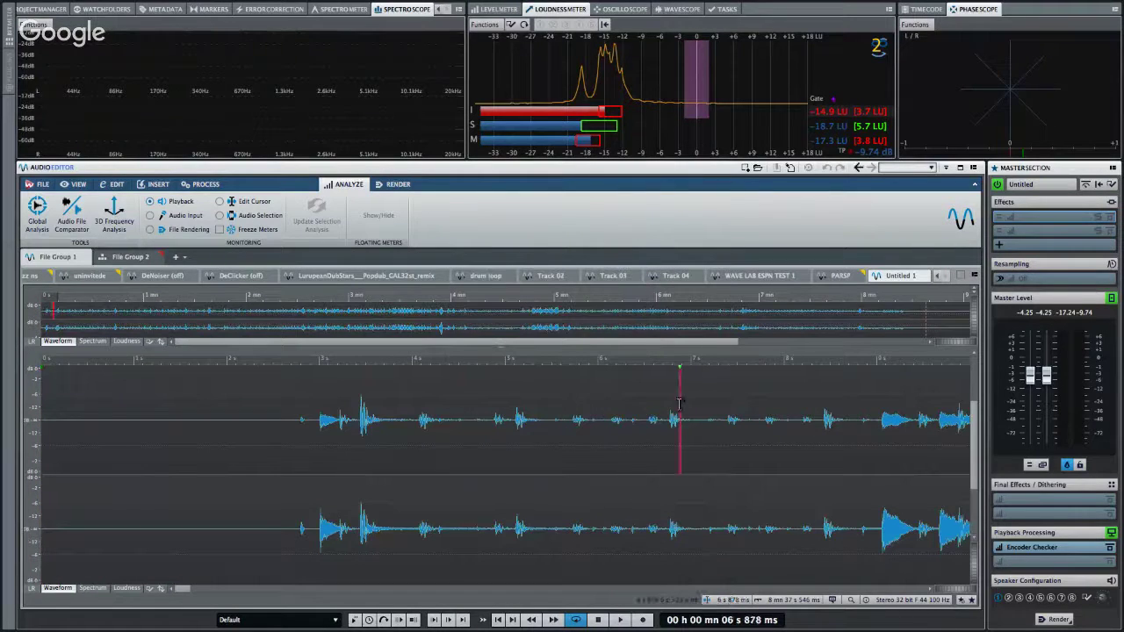
key("space")
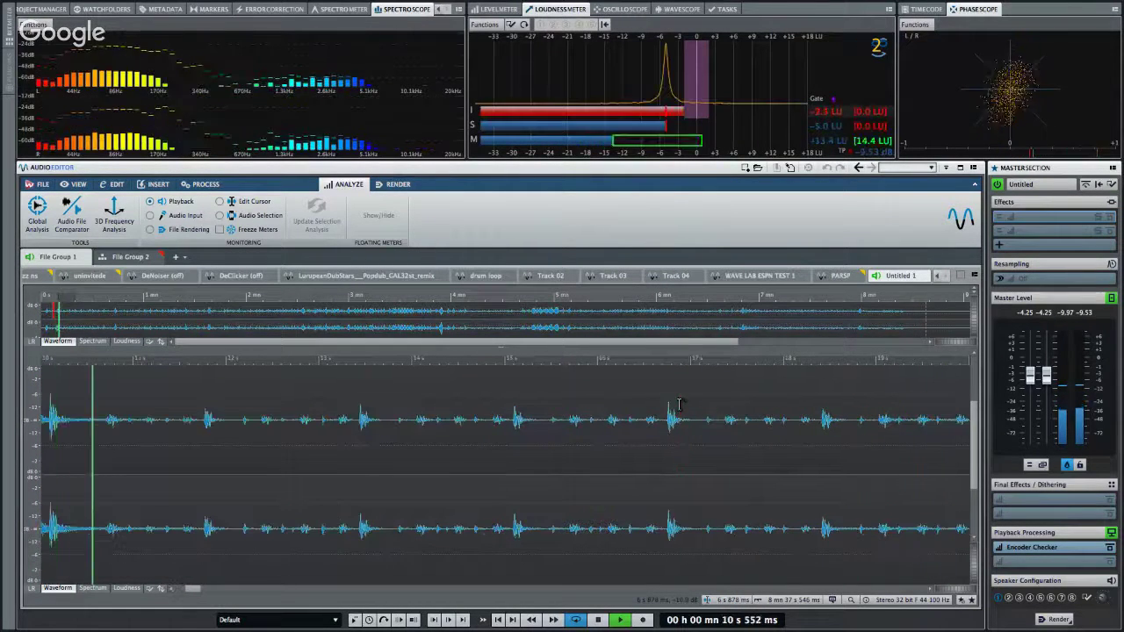
scroll(679, 404, "down", 5)
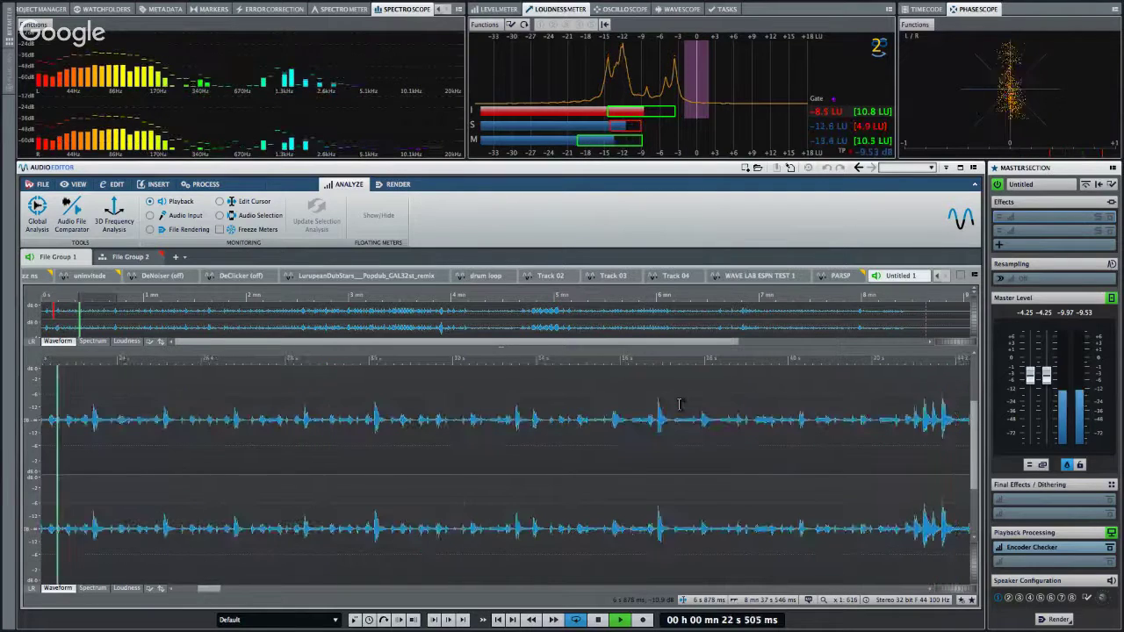
key("space")
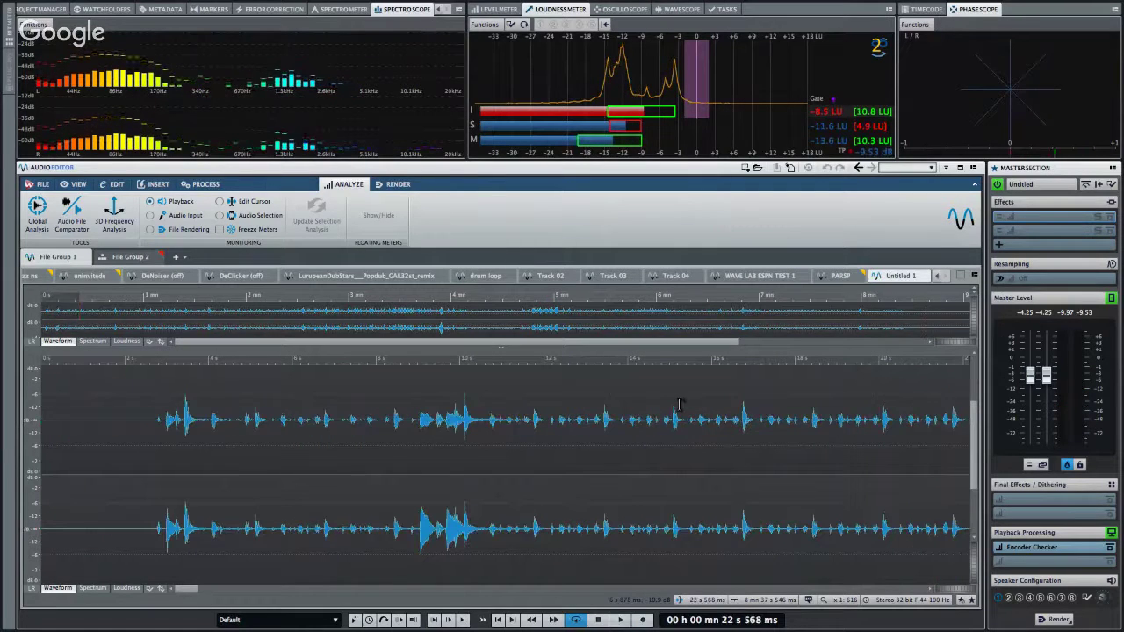
left_click(922, 276)
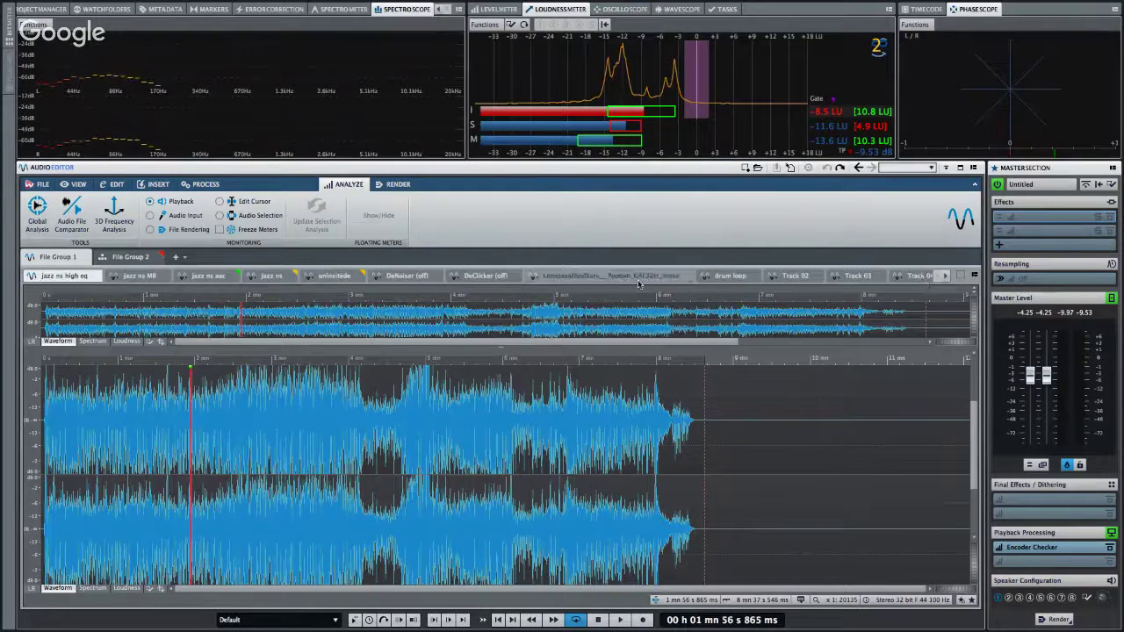
Compare jazz ns with jazz ns aac [Decoded] without a delta file, and briefly play jazz ns high eq from about 1 min 13 s.
left_click(72, 215)
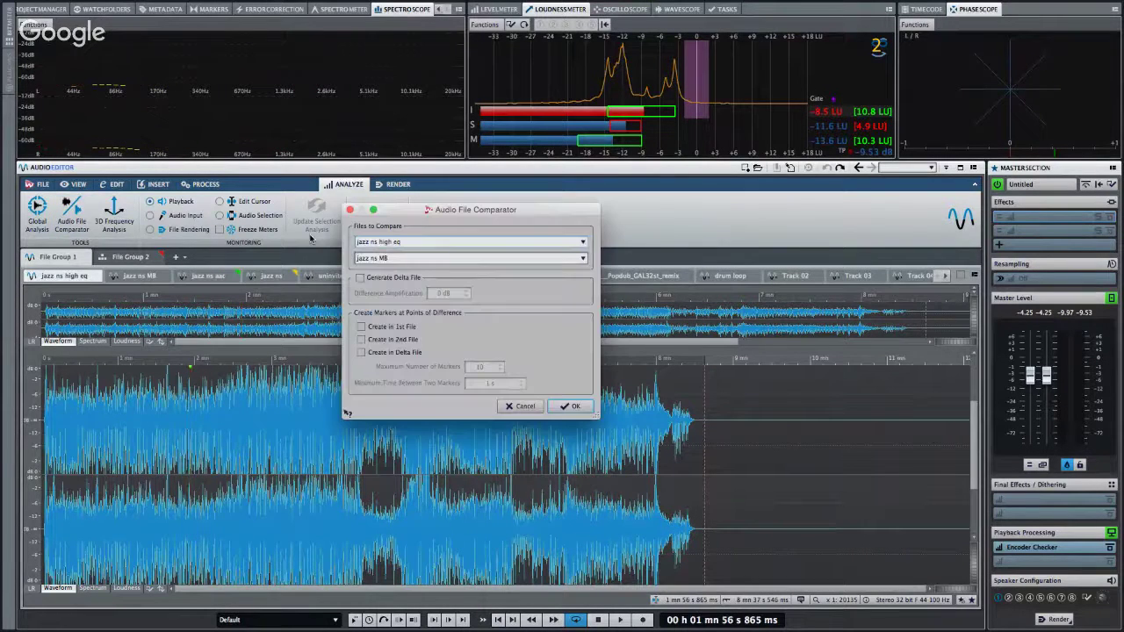
left_click(399, 244)
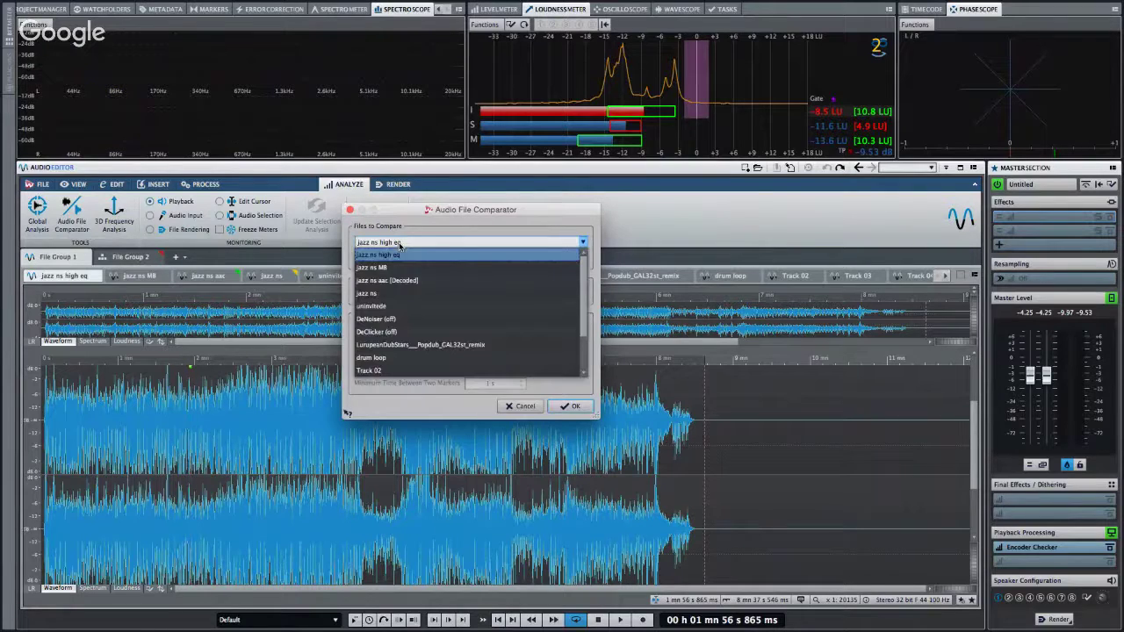
left_click(401, 293)
left_click(410, 258)
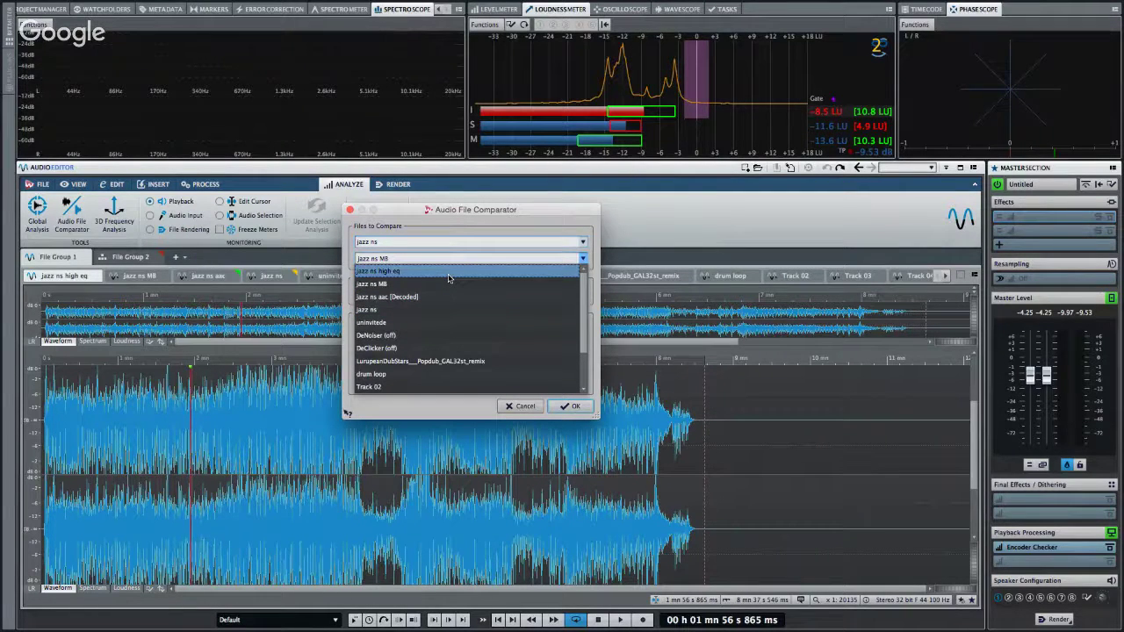
left_click(439, 299)
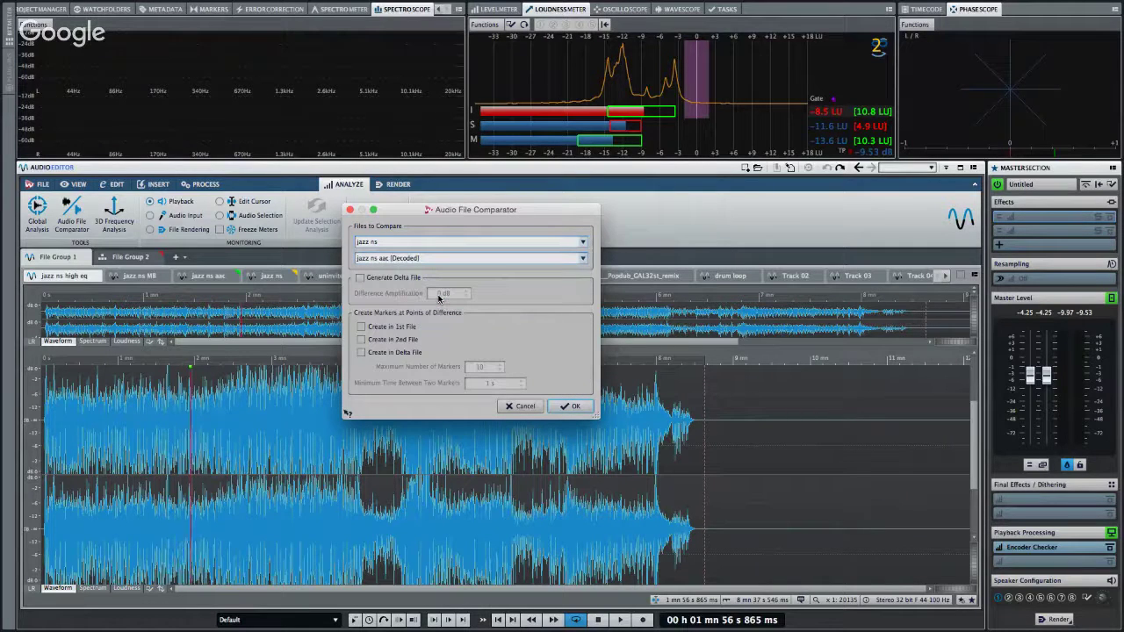
left_click(577, 407)
left_click(577, 408)
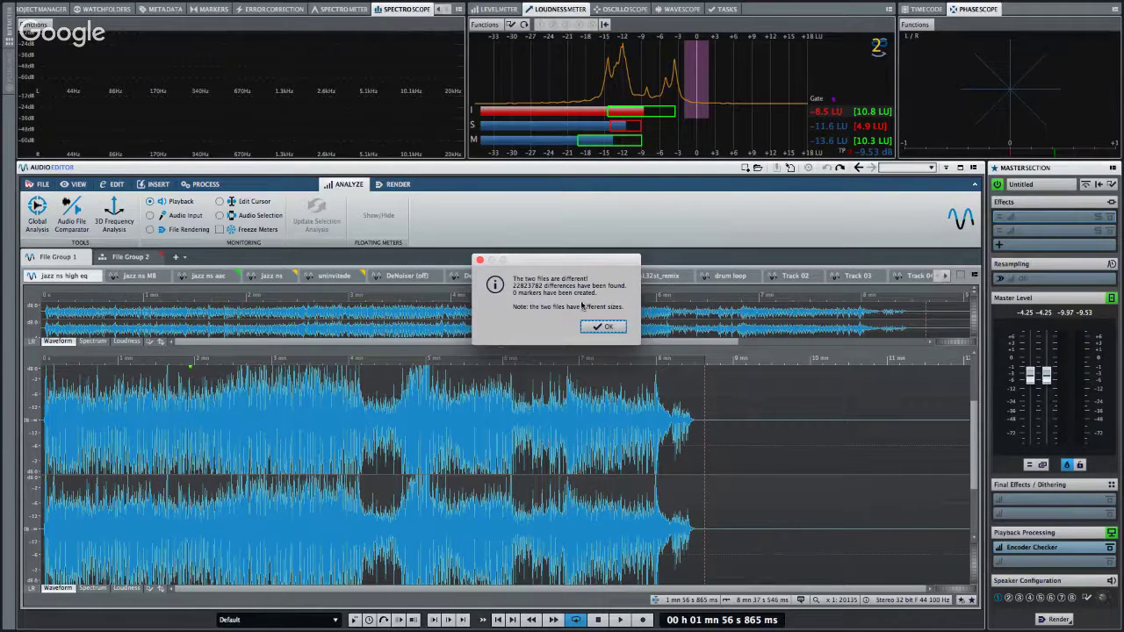
left_click(608, 326)
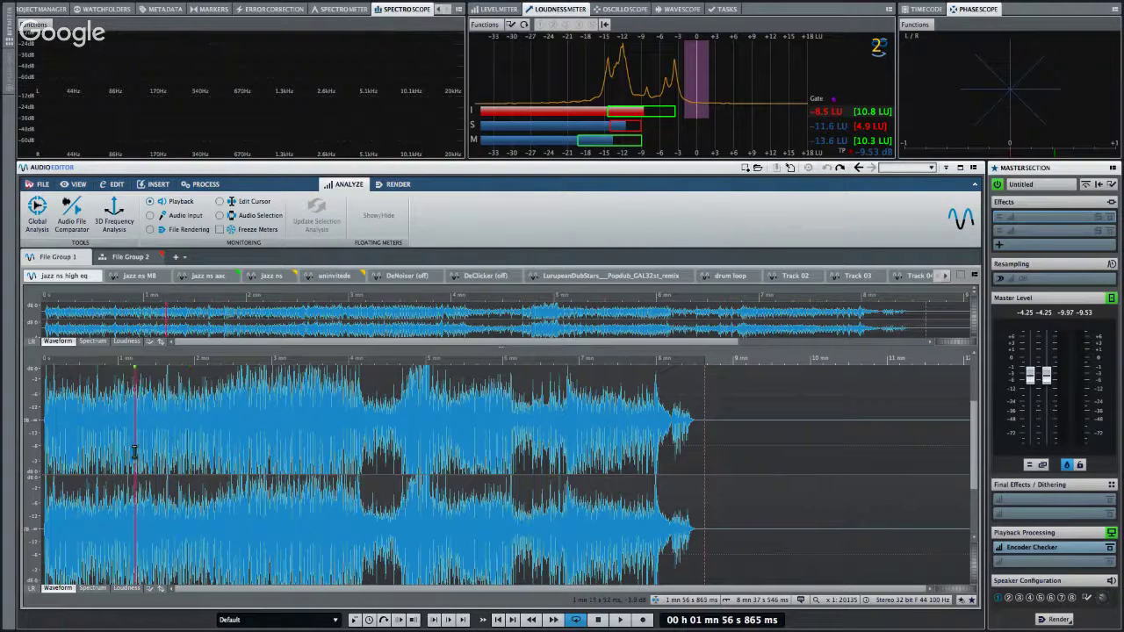
key("space")
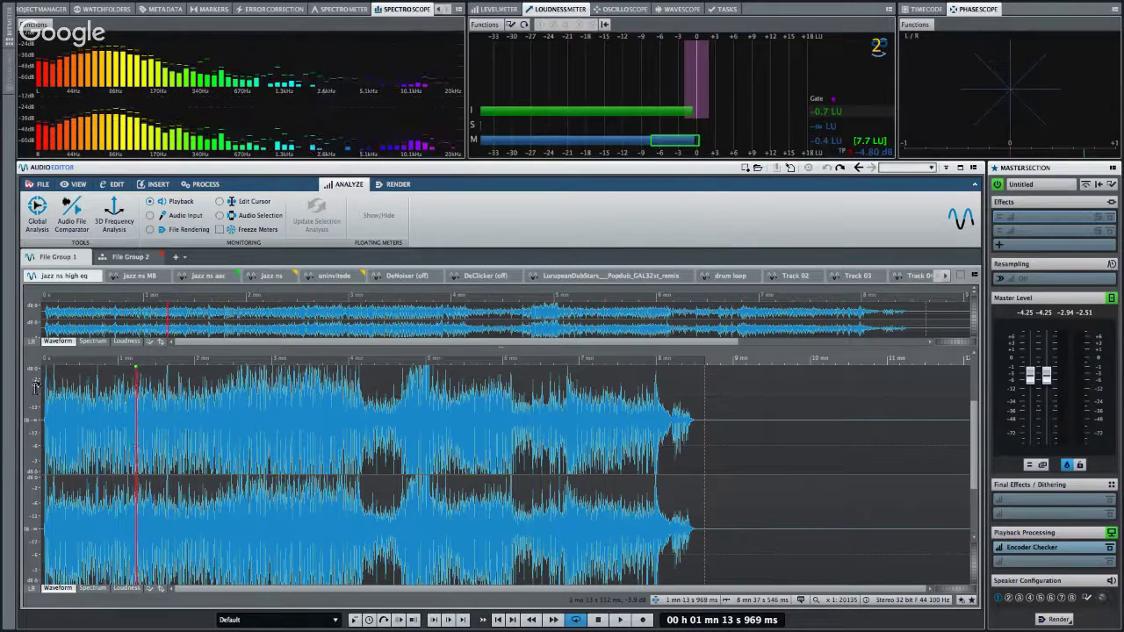
Repeat the comparison of jazz ns with jazz ns aac [Decoded], generating a delta file at 0 dB amplification.
left_click(84, 213)
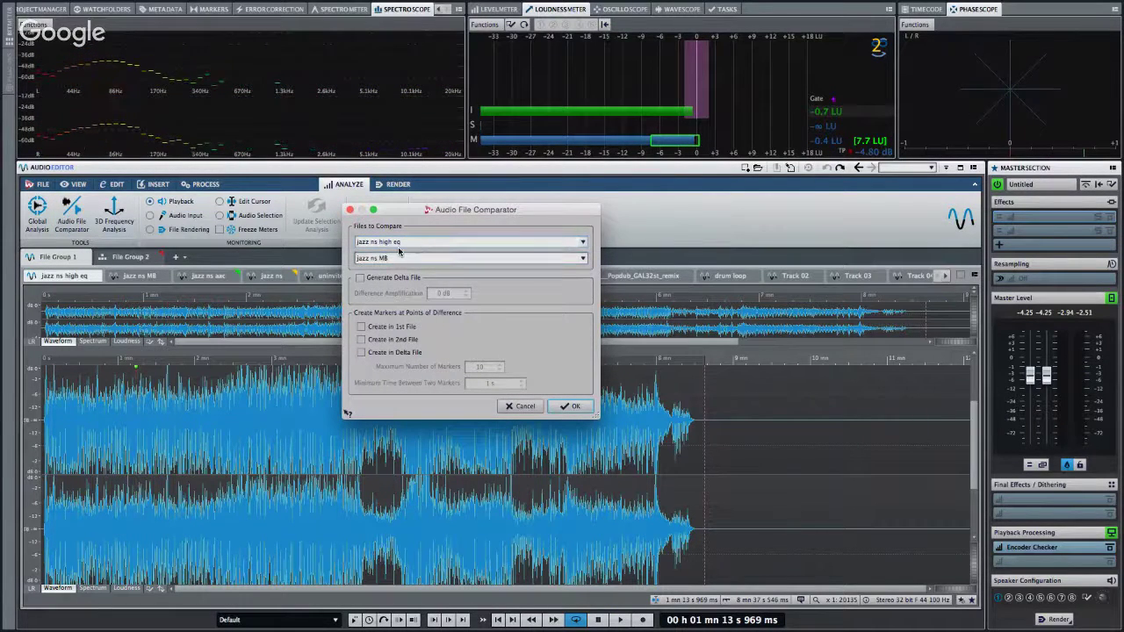
left_click(398, 244)
left_click(389, 293)
left_click(408, 257)
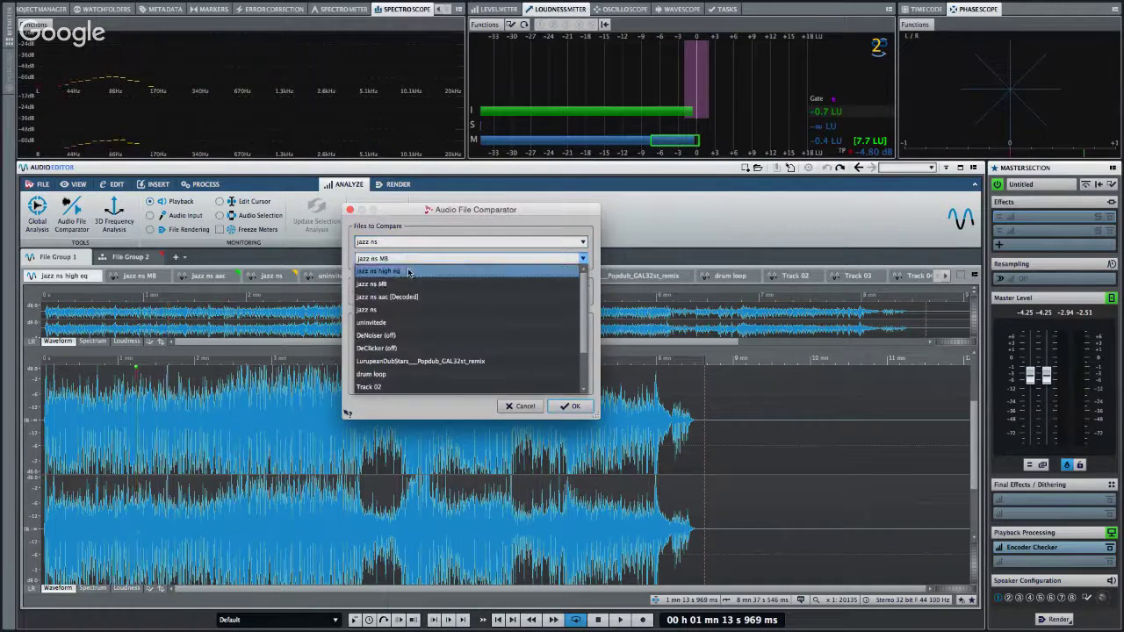
left_click(426, 296)
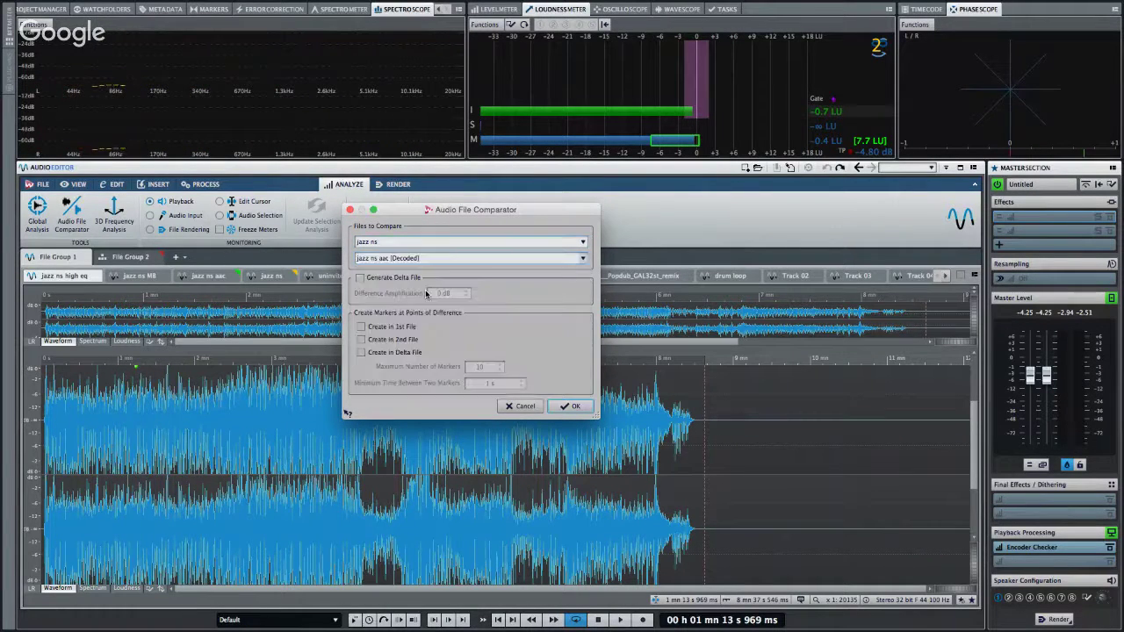
left_click(360, 279)
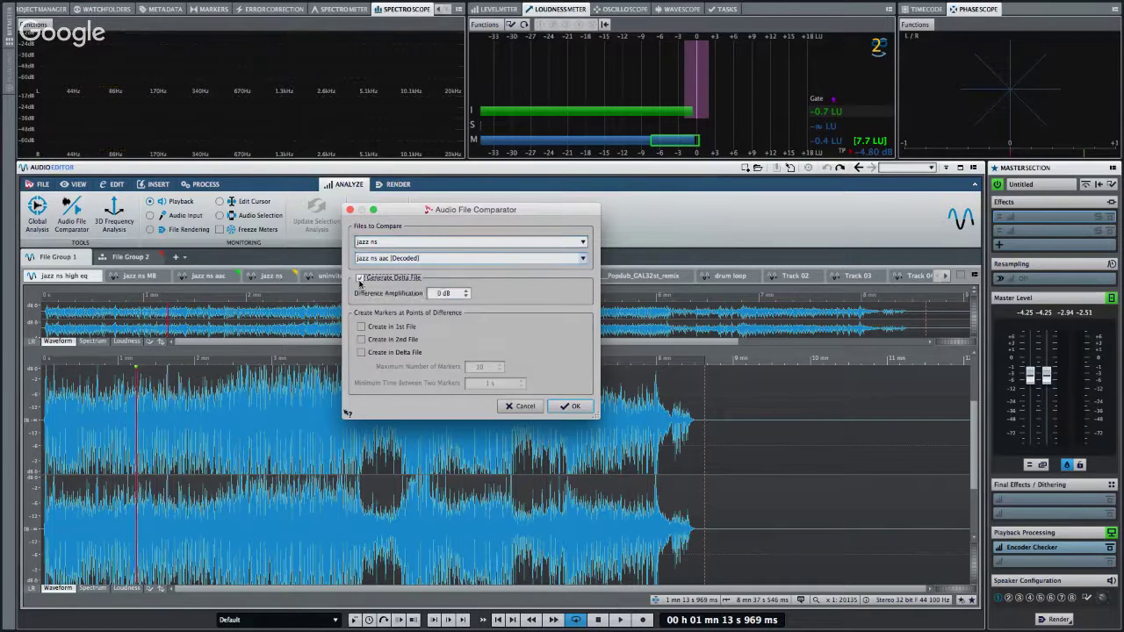
left_click(571, 406)
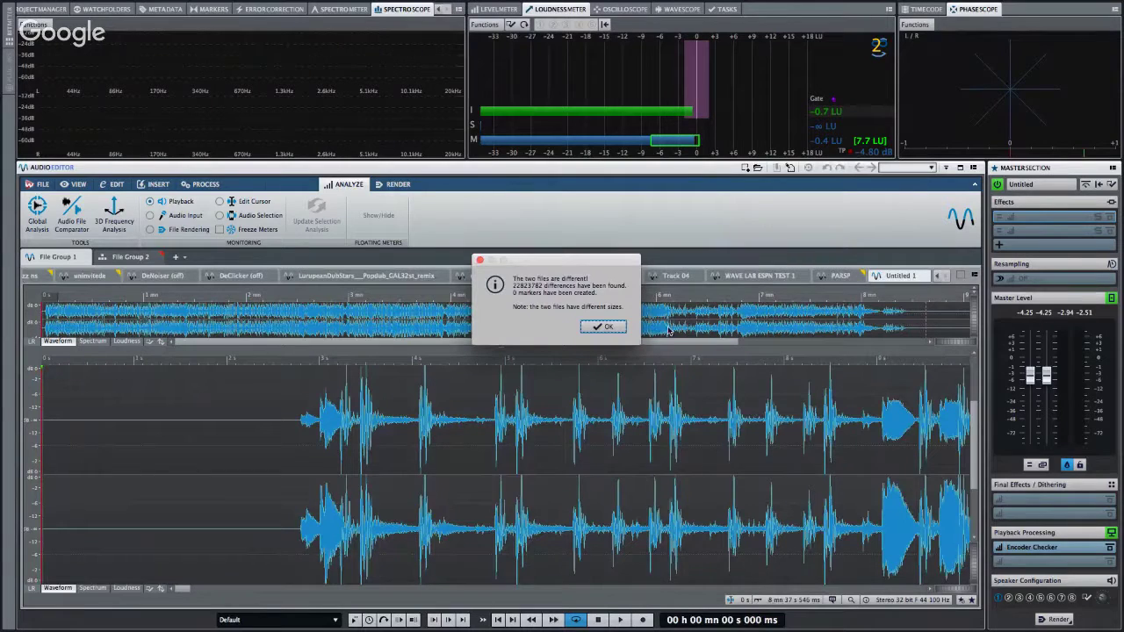
left_click(603, 328)
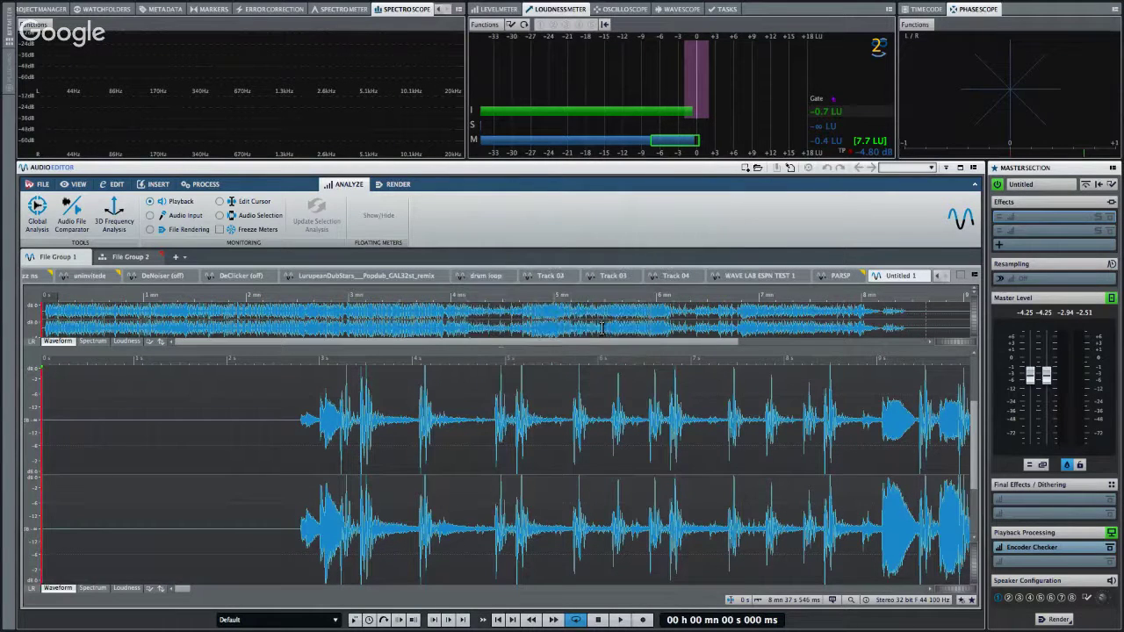
Play the AAC delta file from about 2.8 s, where its audio begins.
left_click(299, 427)
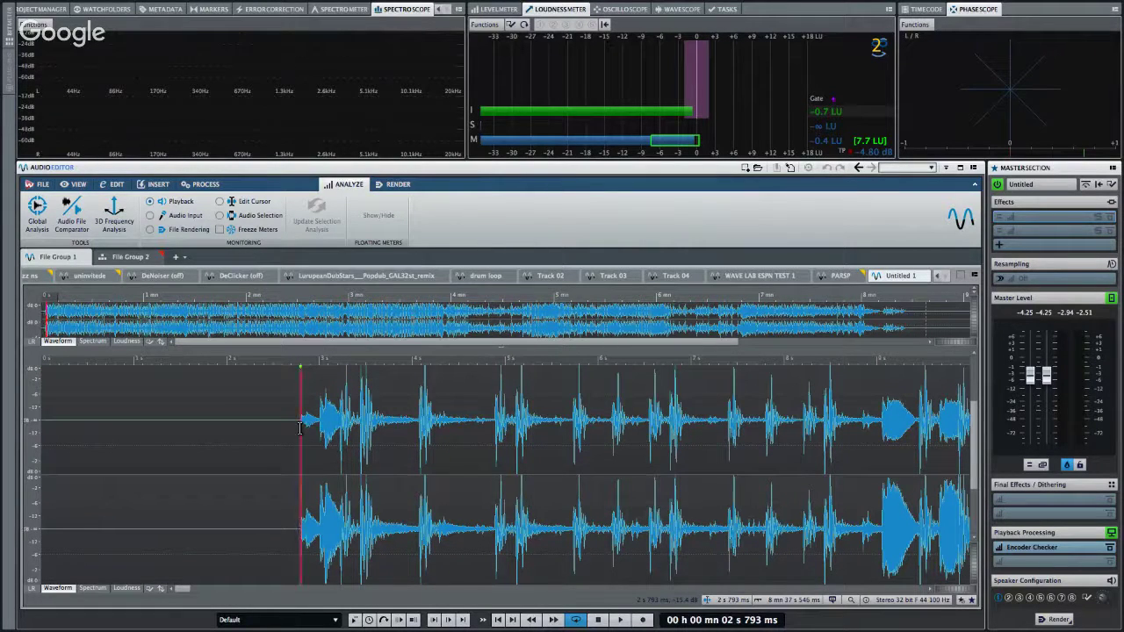
key("space")
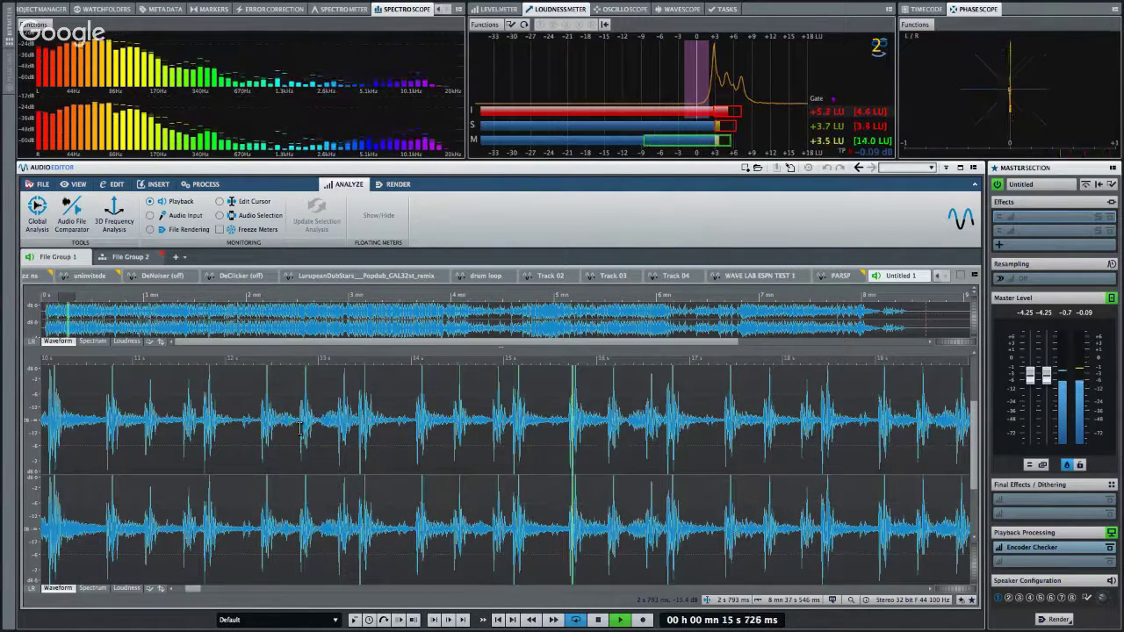
Stop playback and close the untitled AAC delta file, returning to jazz ns high eq.
key("space")
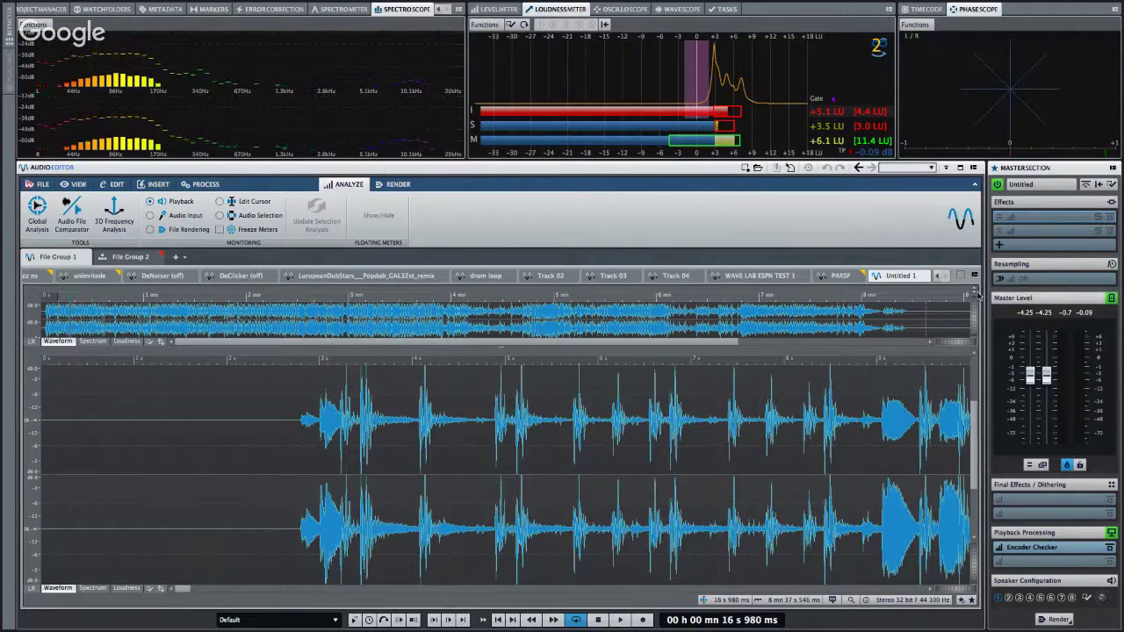
left_click(923, 277)
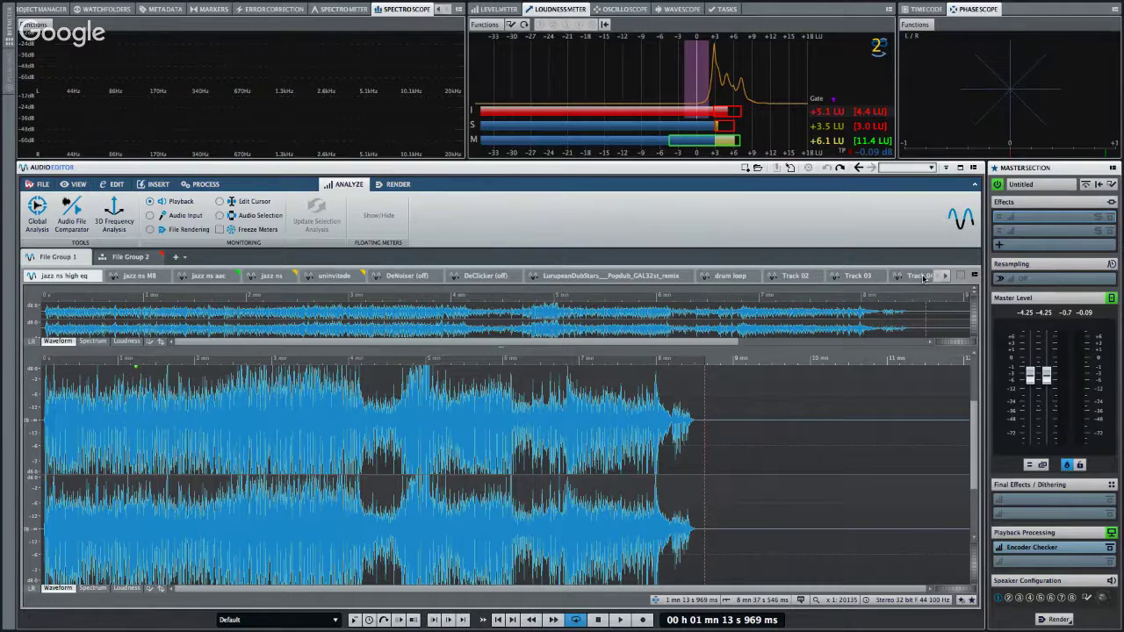
key("Up")
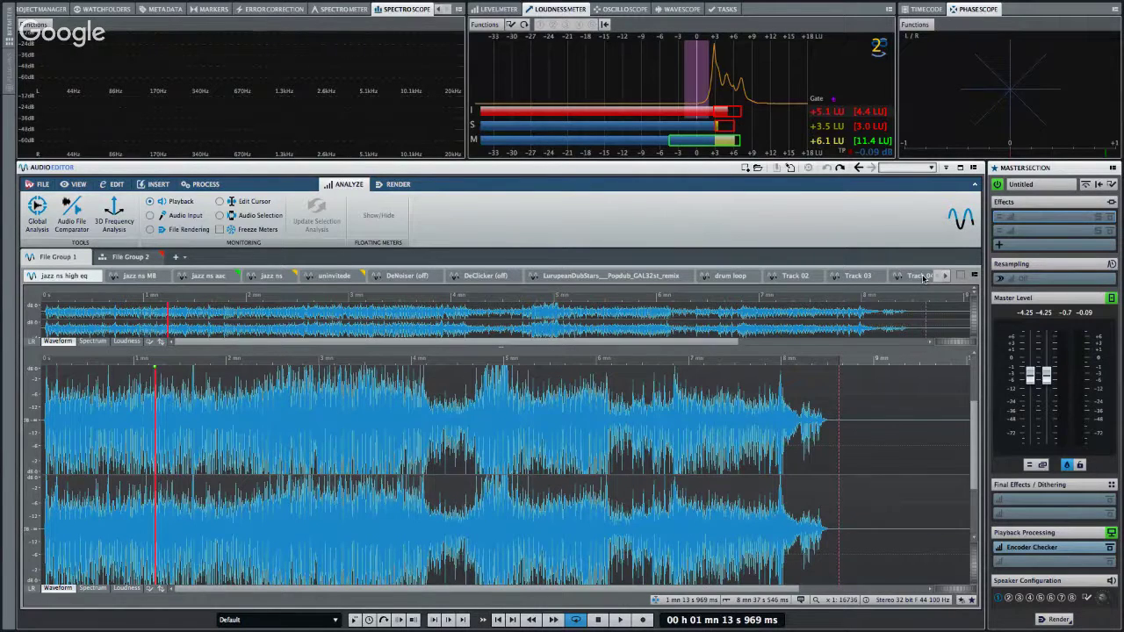
key("Up")
key("Up")
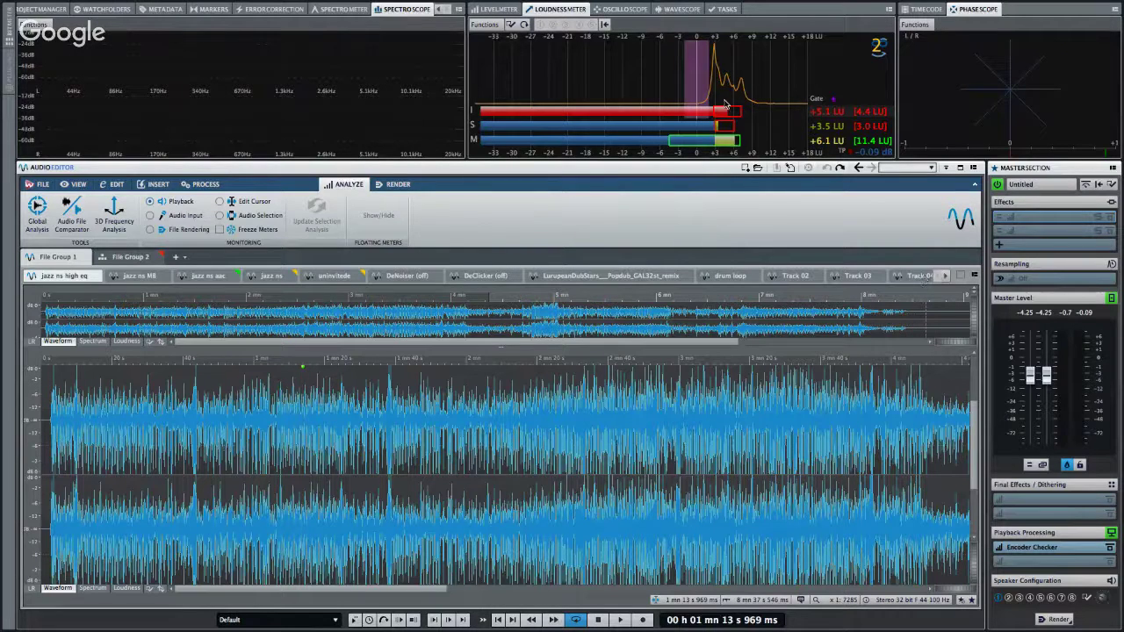
Look over the second file group and the options for creating a new custom audio file, and return to the audio editing tools.
left_click(139, 260)
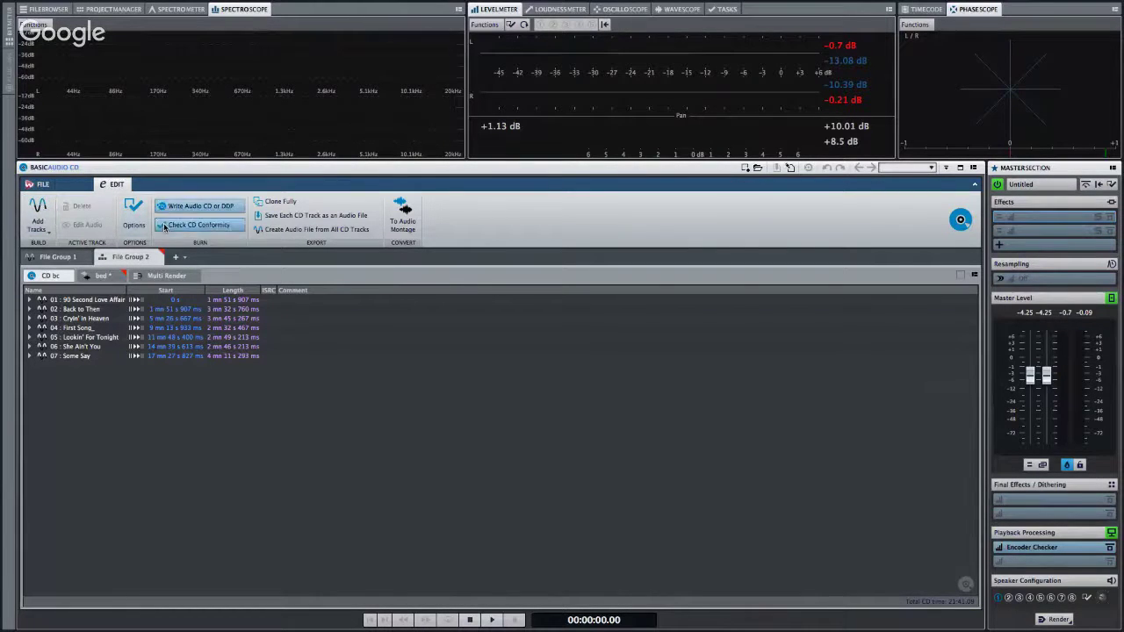
left_click(75, 257)
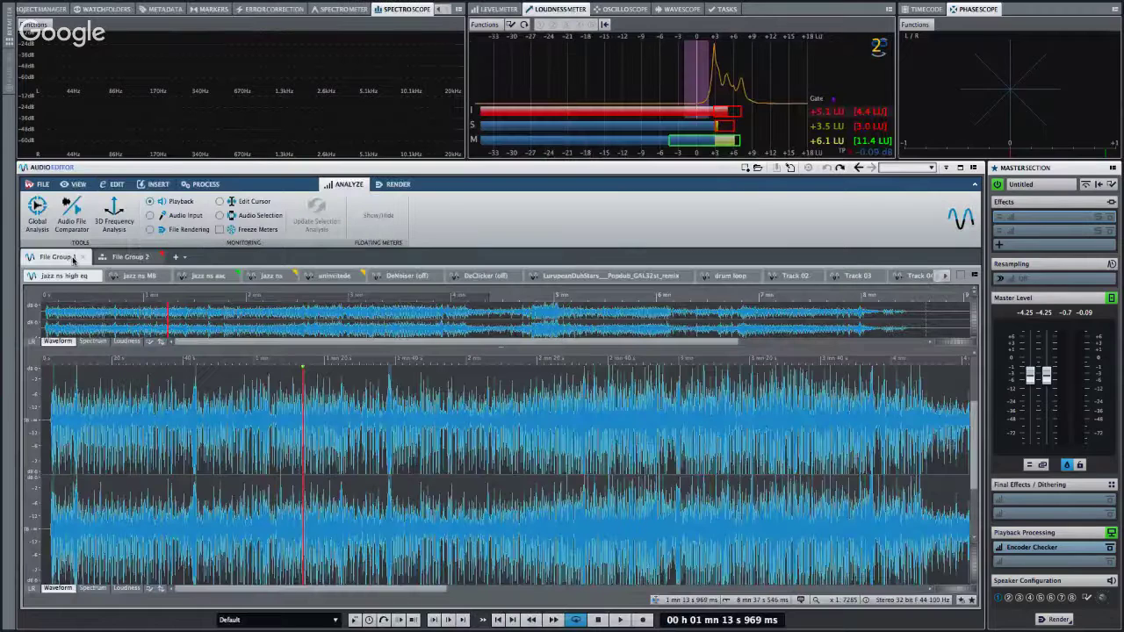
left_click(39, 183)
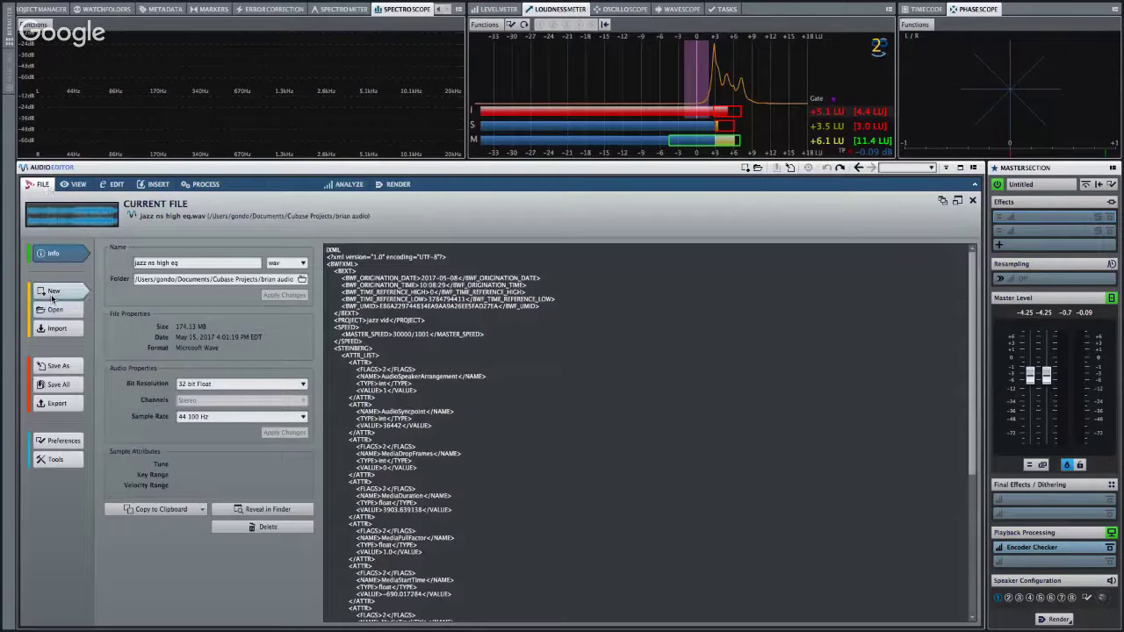
left_click(52, 296)
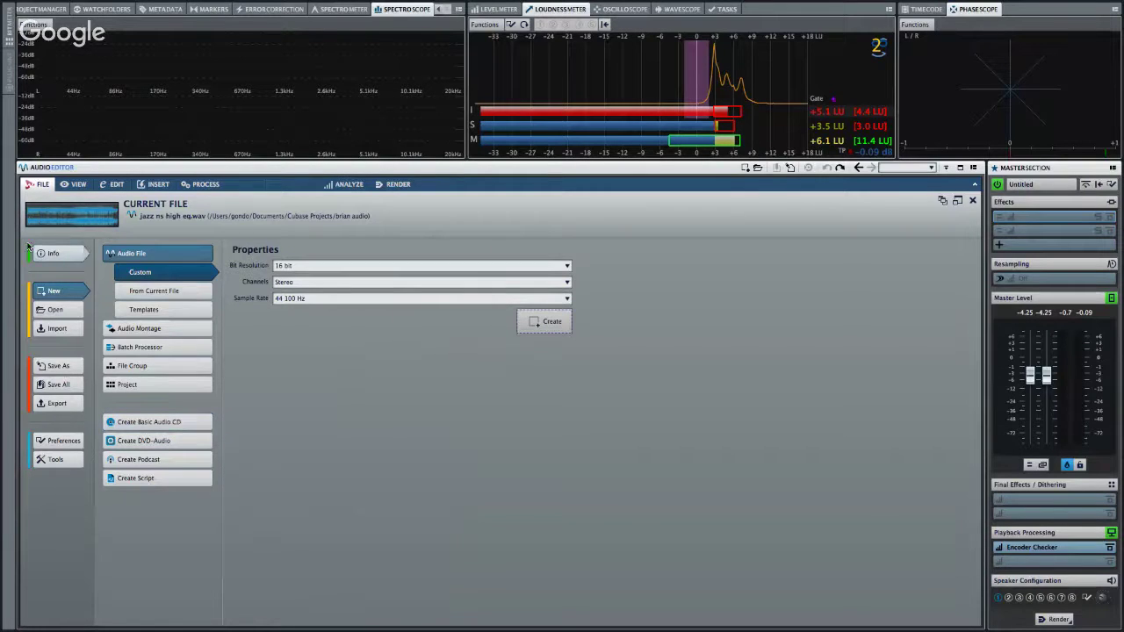
left_click(104, 187)
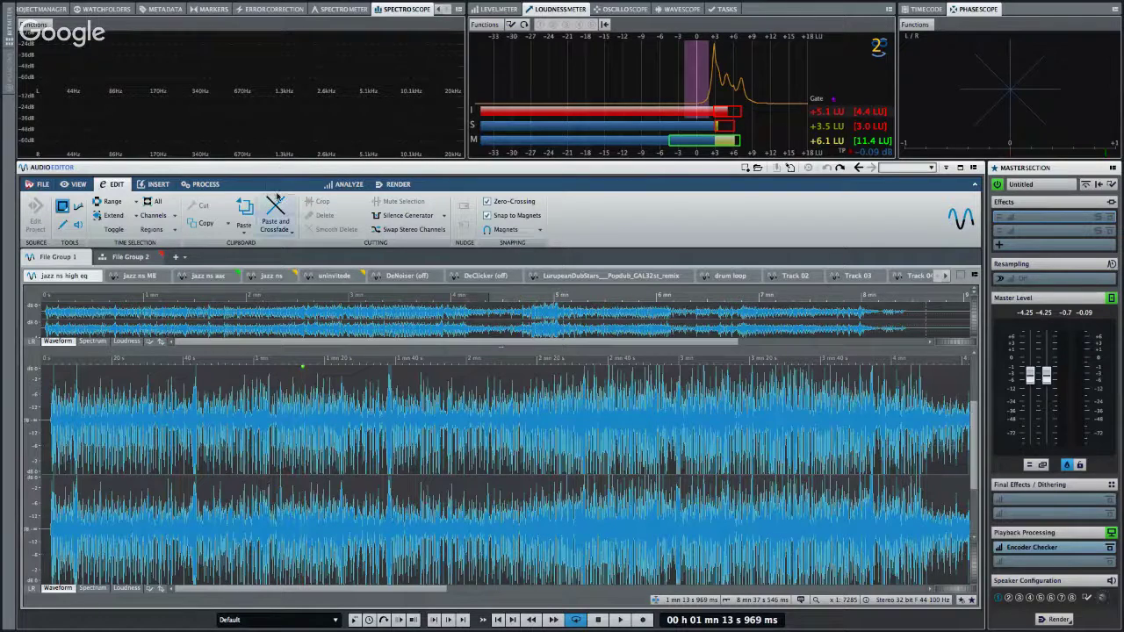
In the CD bc project in File Group 2, expand the first two tracks and set the pause before Back to Then to 0 s.
left_click(130, 258)
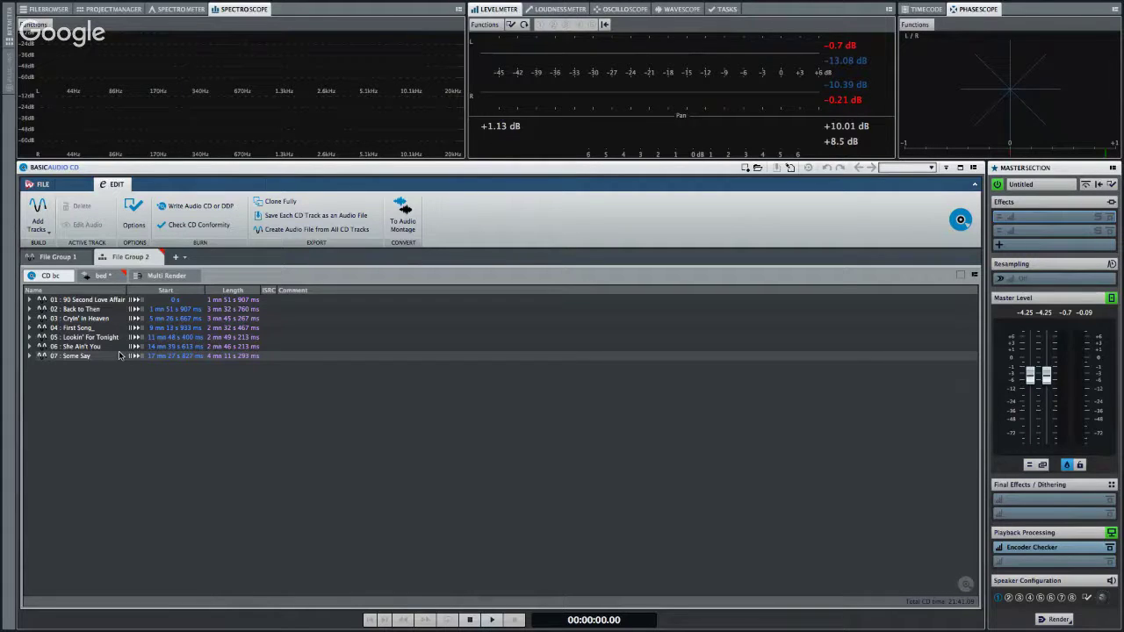
left_click(29, 300)
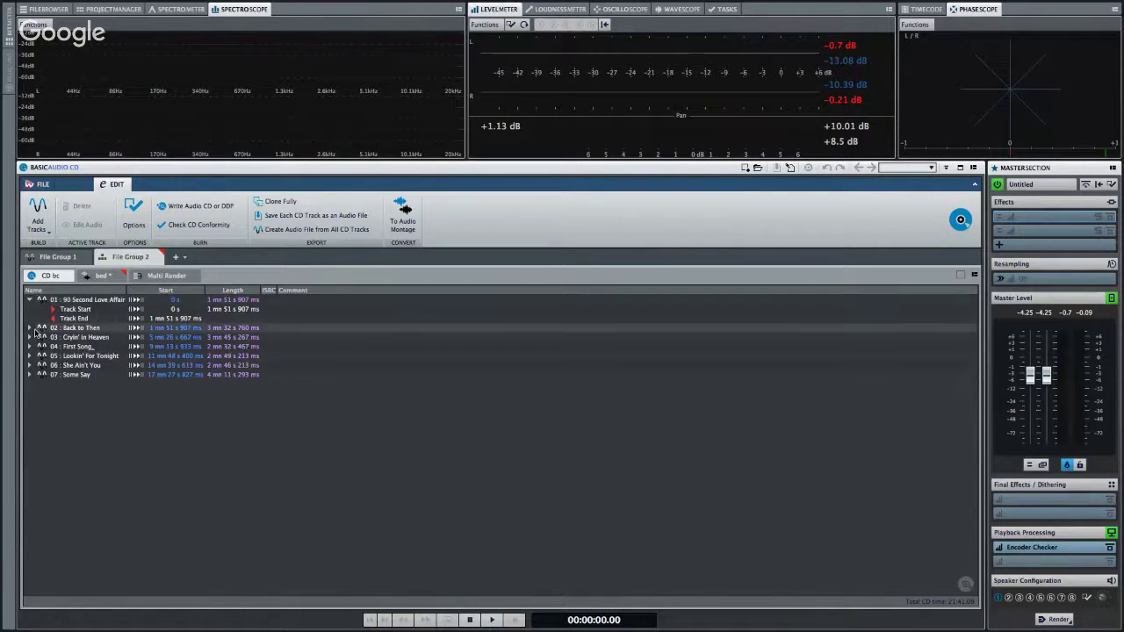
left_click(29, 328)
left_click(239, 336)
left_click(239, 336)
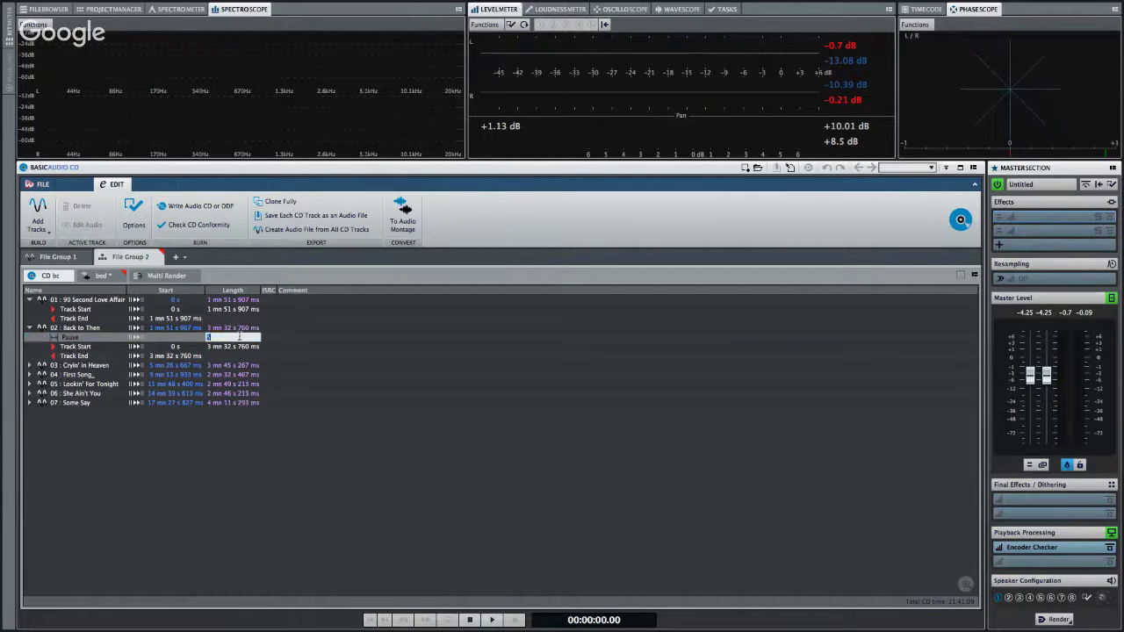
type("0")
key("Return")
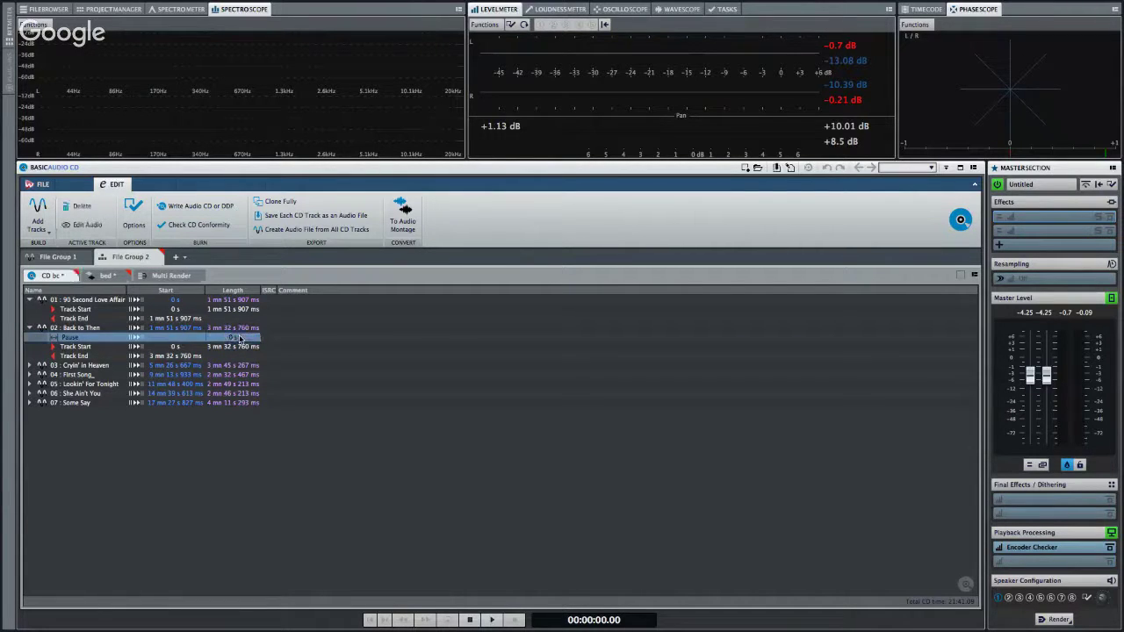
Set the pauses before Cryin' in Heaven and First Song_ to 0 s.
left_click(29, 364)
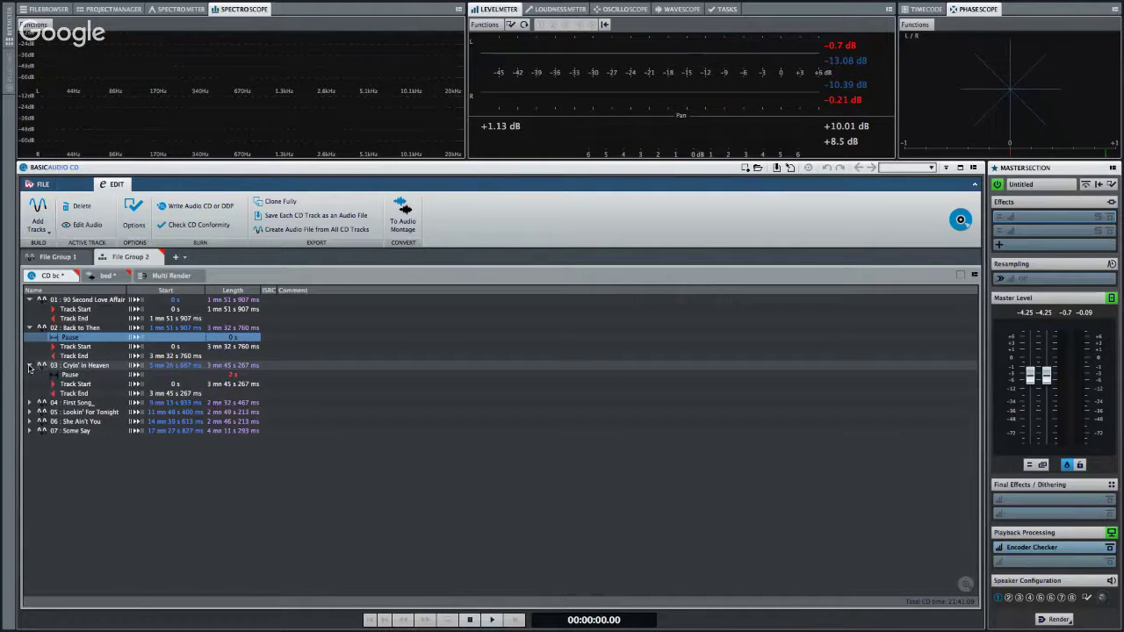
left_click(237, 376)
left_click(237, 376)
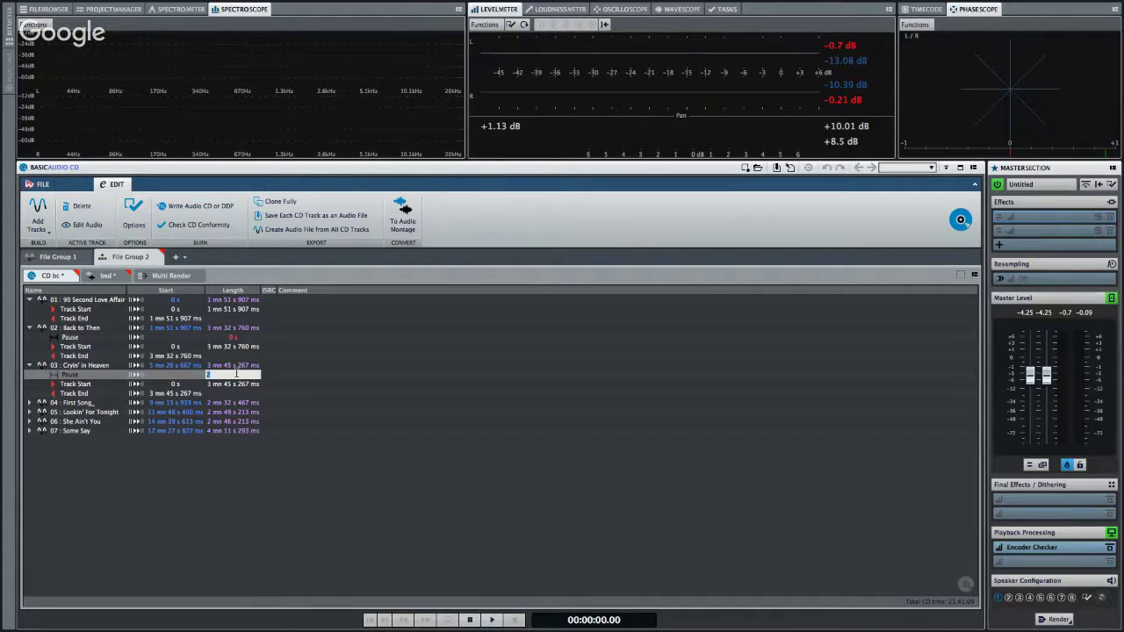
left_click(27, 405)
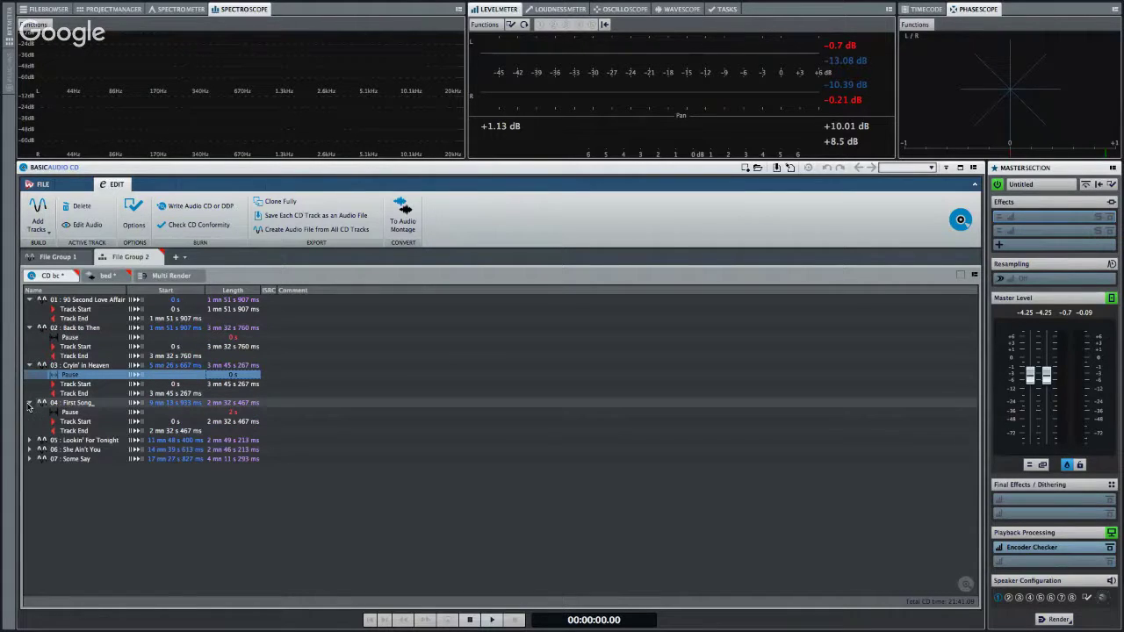
left_click(235, 412)
left_click(235, 412)
type("0")
key("Return")
Set the pauses before Lookin' For Tonight and She Ain't You to 0 s.
left_click(29, 440)
left_click(243, 450)
left_click(243, 450)
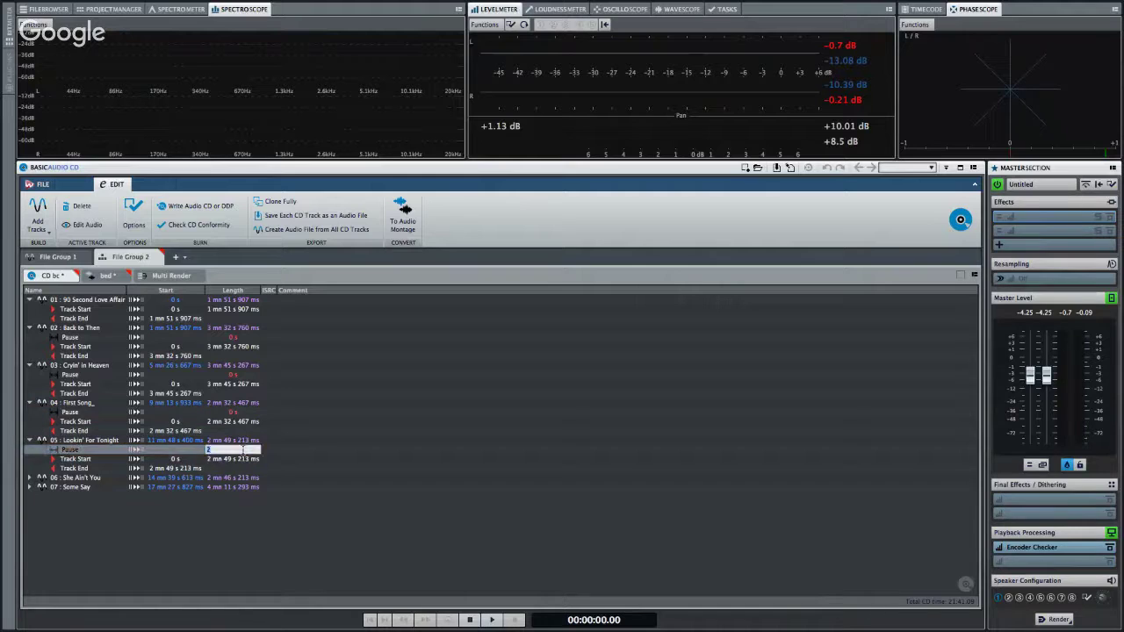
type("0")
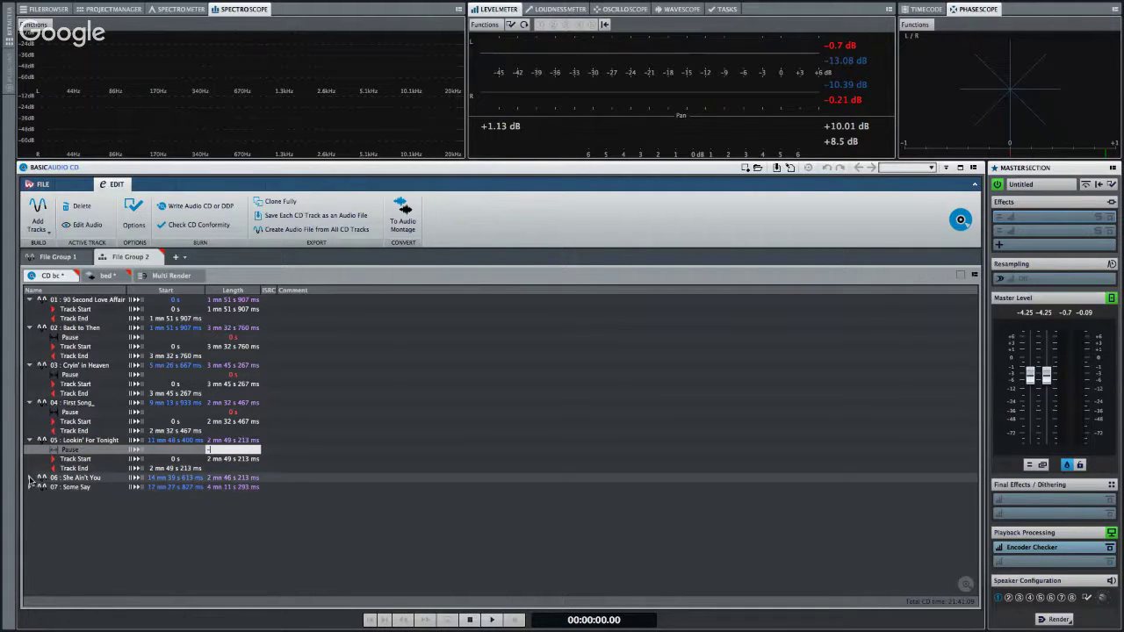
left_click(29, 478)
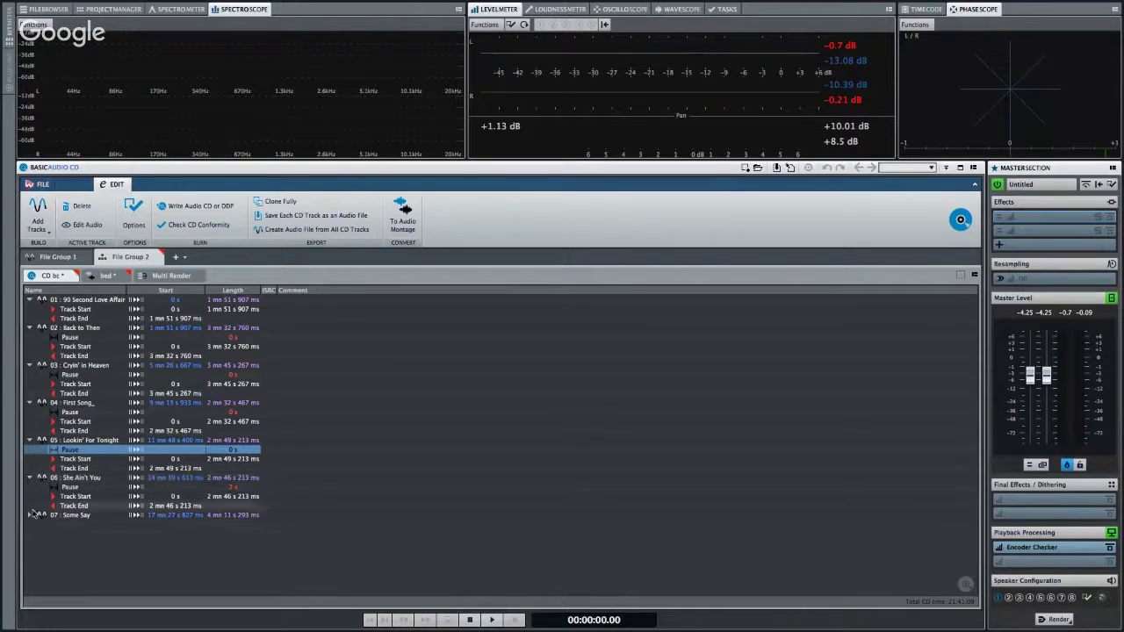
double_click(233, 487)
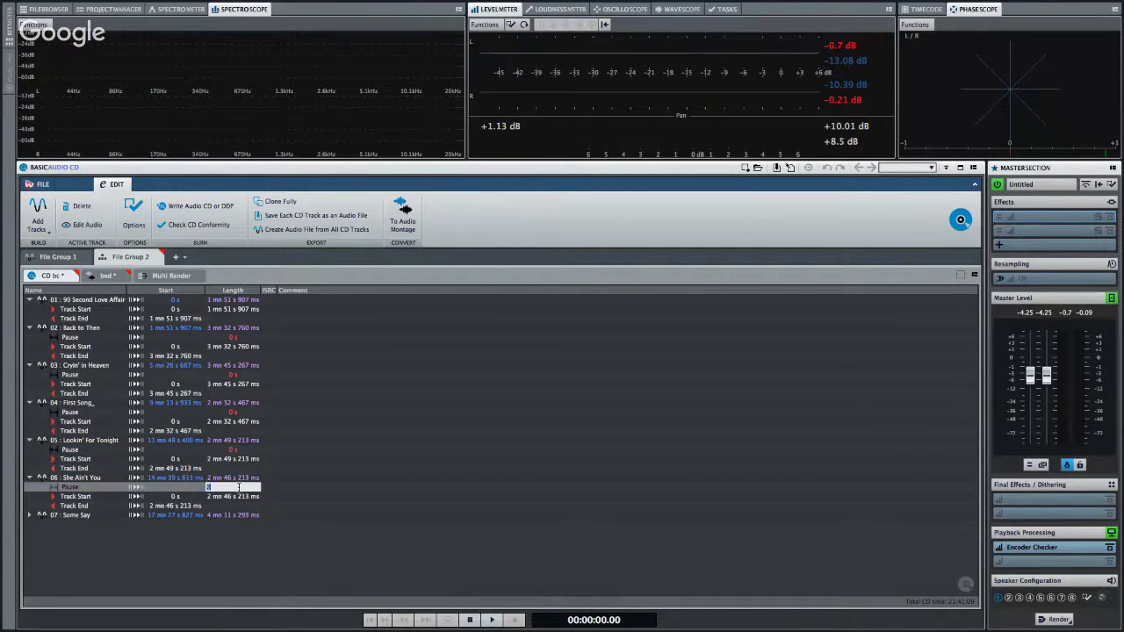
type("0")
key("Return")
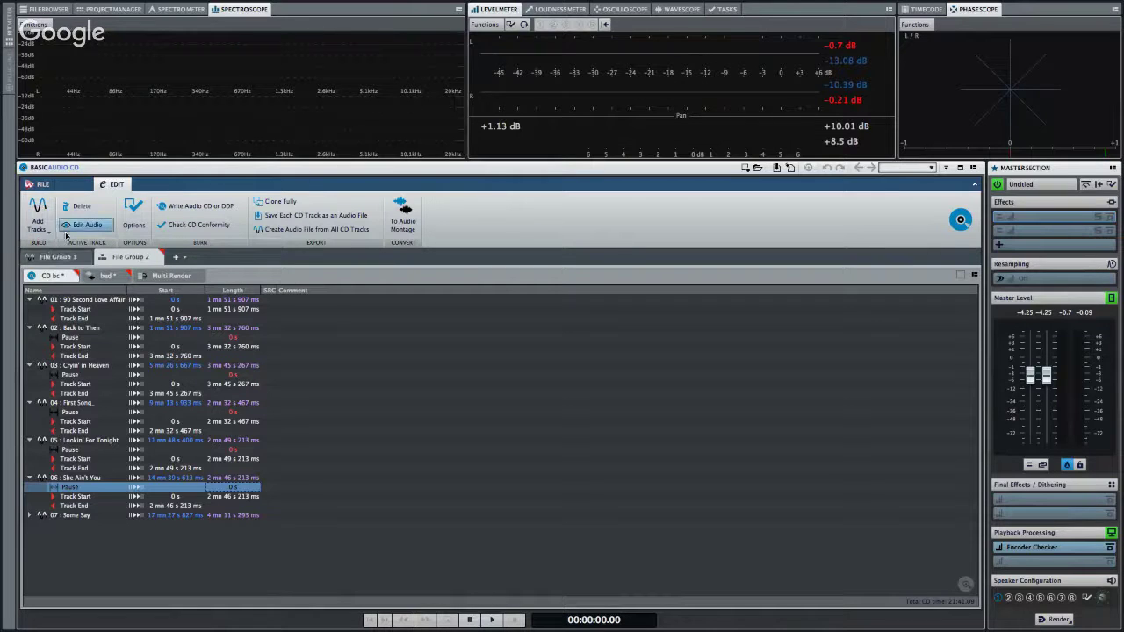
Review the recent files available to add as CD tracks, without adding any.
left_click(38, 227)
mouse_move(149, 290)
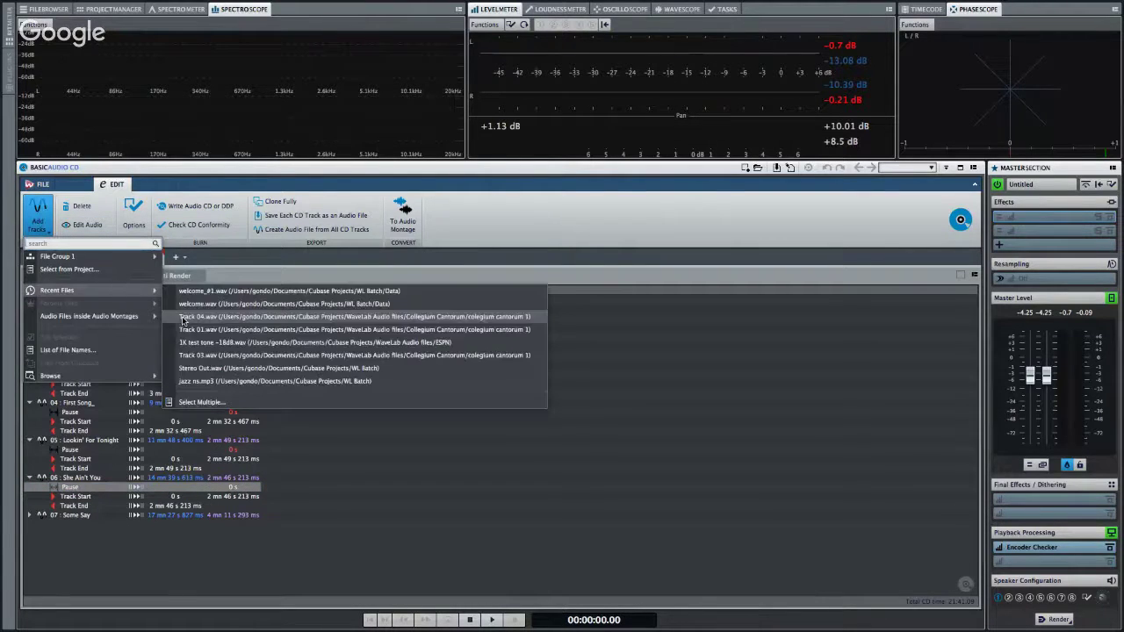
left_click(514, 457)
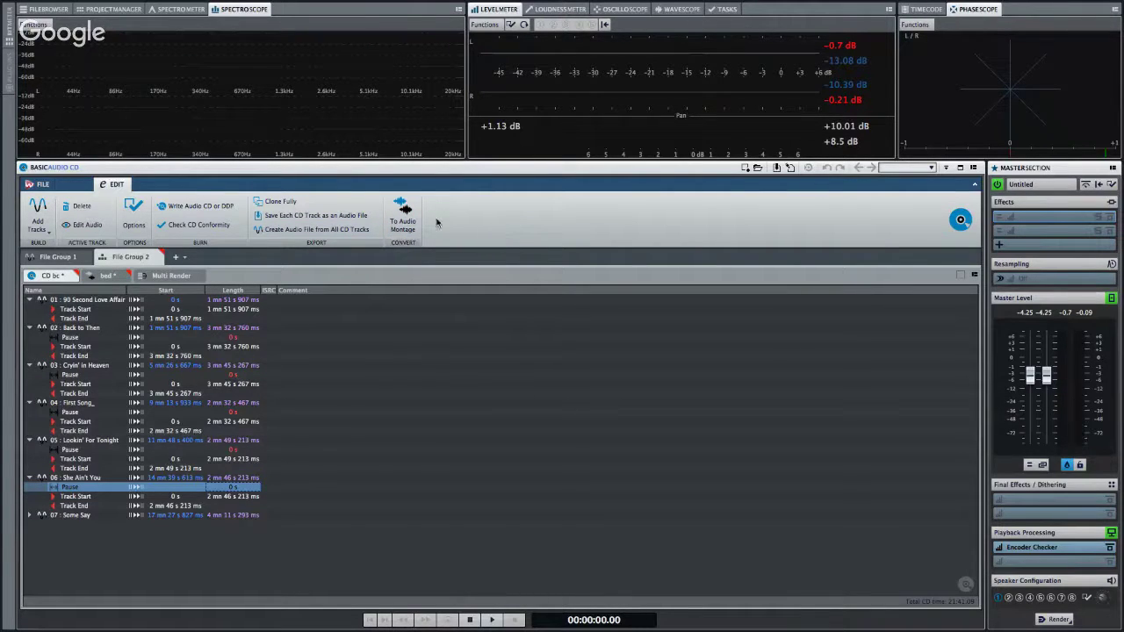
Convert the basic audio CD to an audio montage using the CD Standard template.
left_click(407, 217)
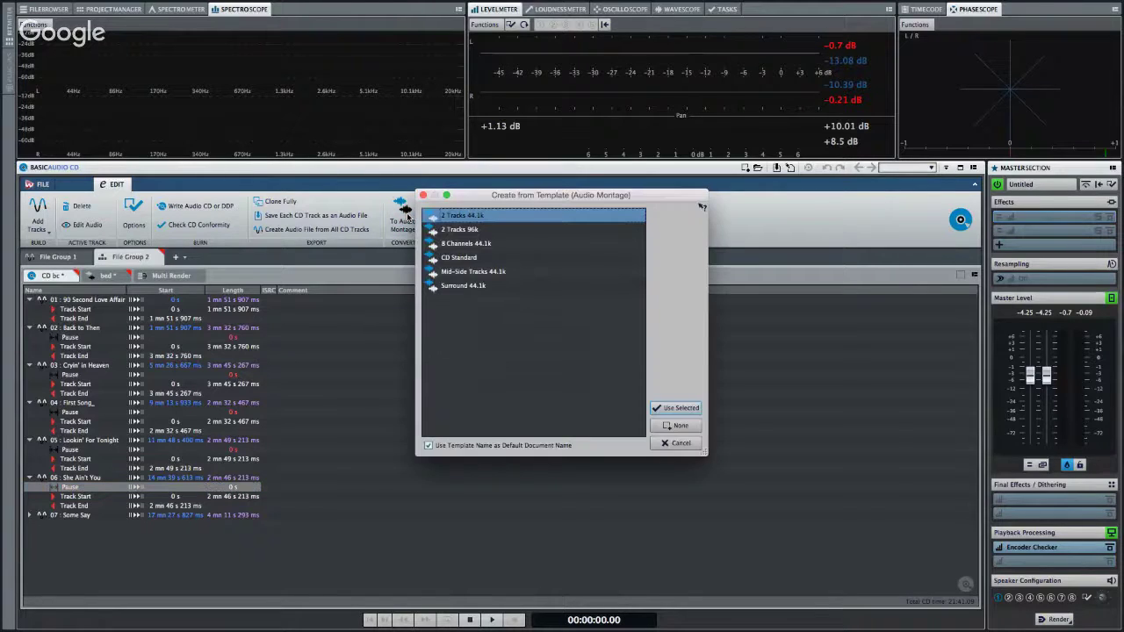
left_click(473, 257)
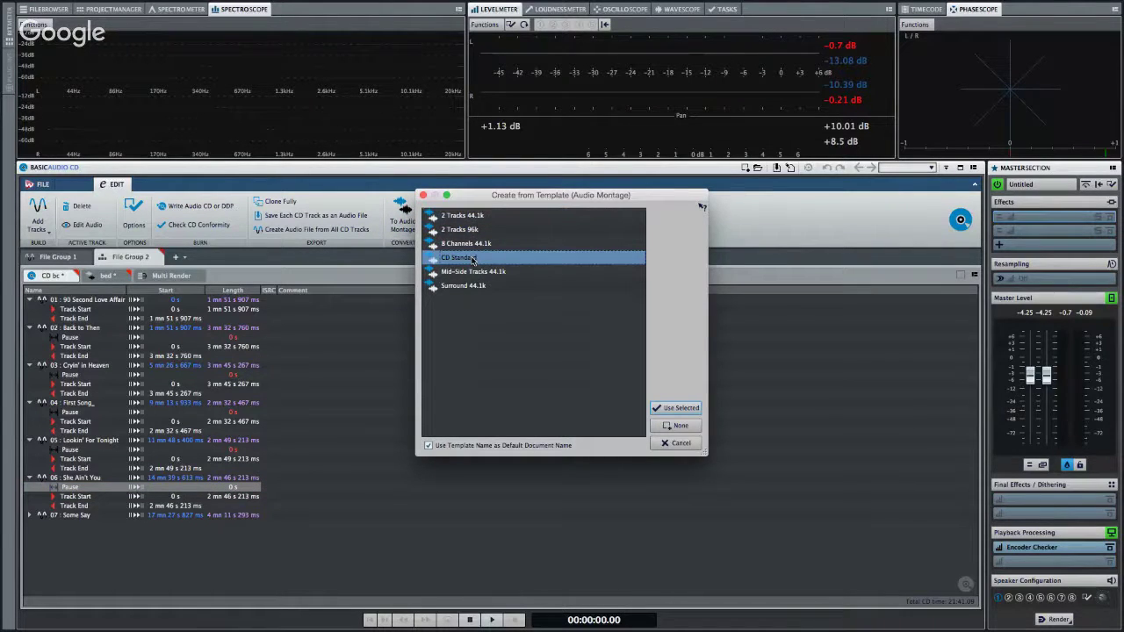
left_click(680, 408)
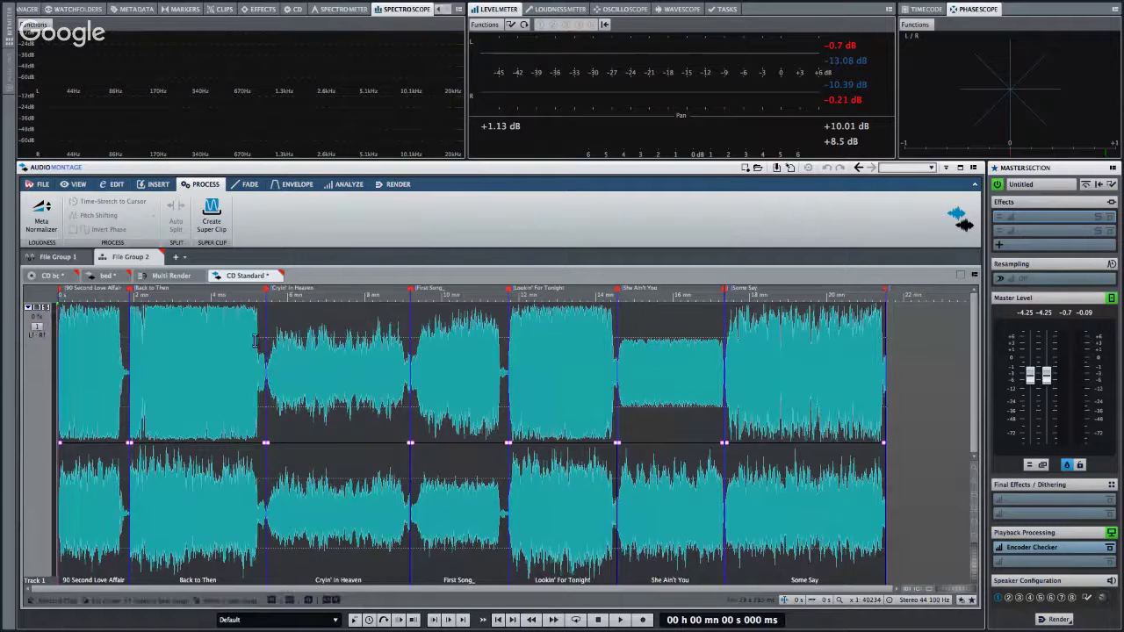
Briefly play the 90 Second Love Affair clip and the Back to Then clip from about 3 min 47 s.
left_click(78, 363)
key("space")
key("space")
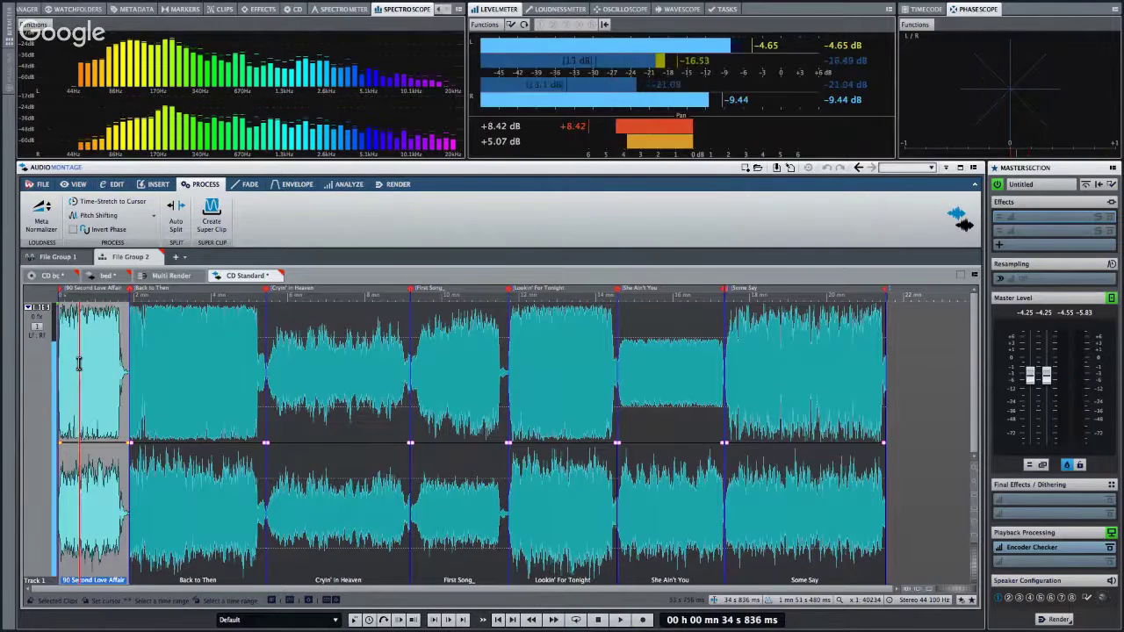
left_click(202, 381)
key("space")
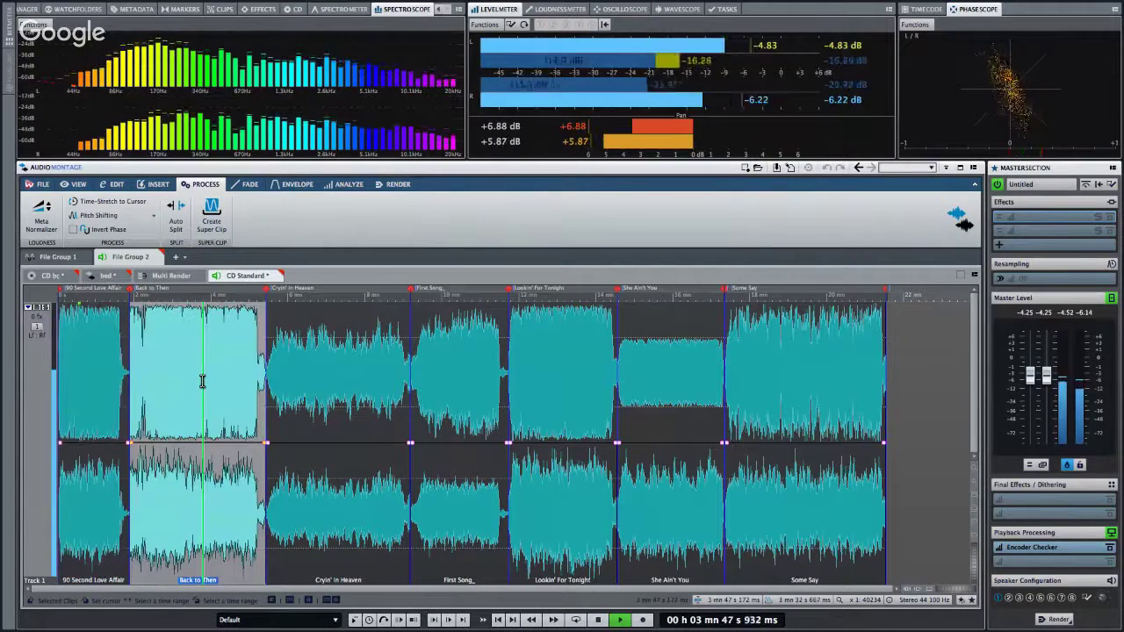
key("space")
Audition Cryin' in Heaven from about 6 min 59 s, First Song_ from 10 min 10 s and Lookin' For Tonight from 13 min 17 s.
left_click(325, 409)
key("space")
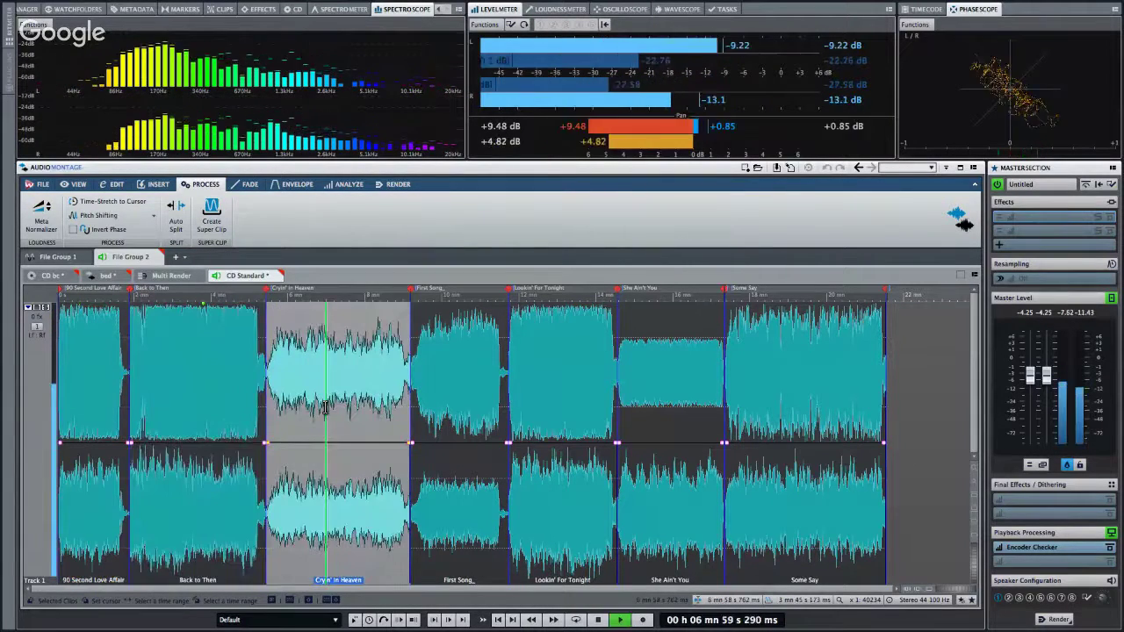
left_click(448, 391)
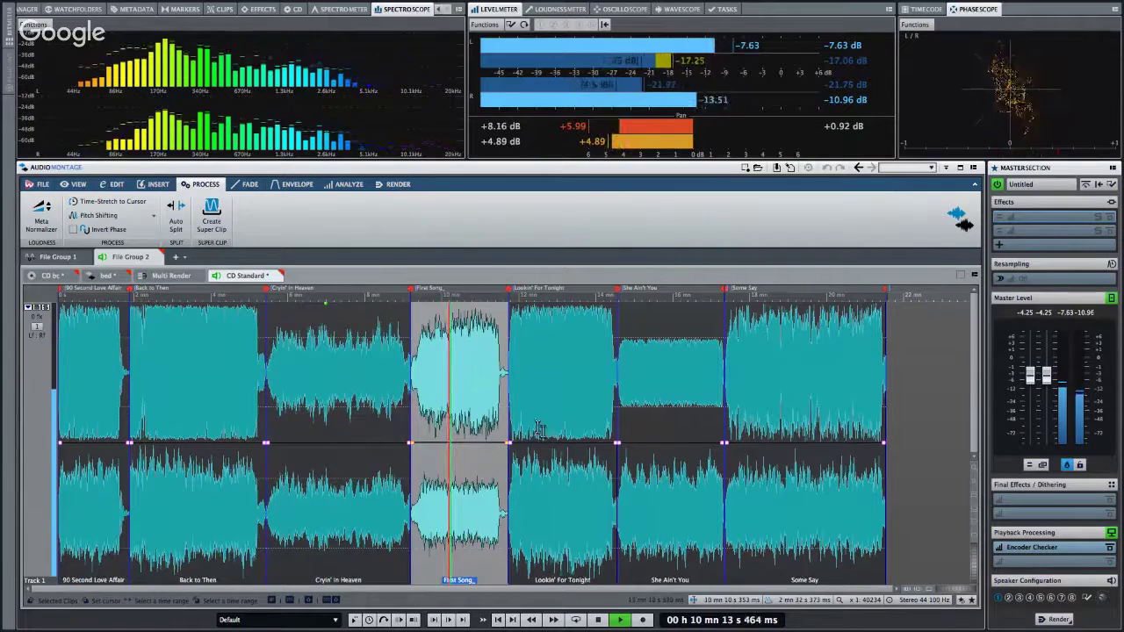
left_click(568, 437)
key("space")
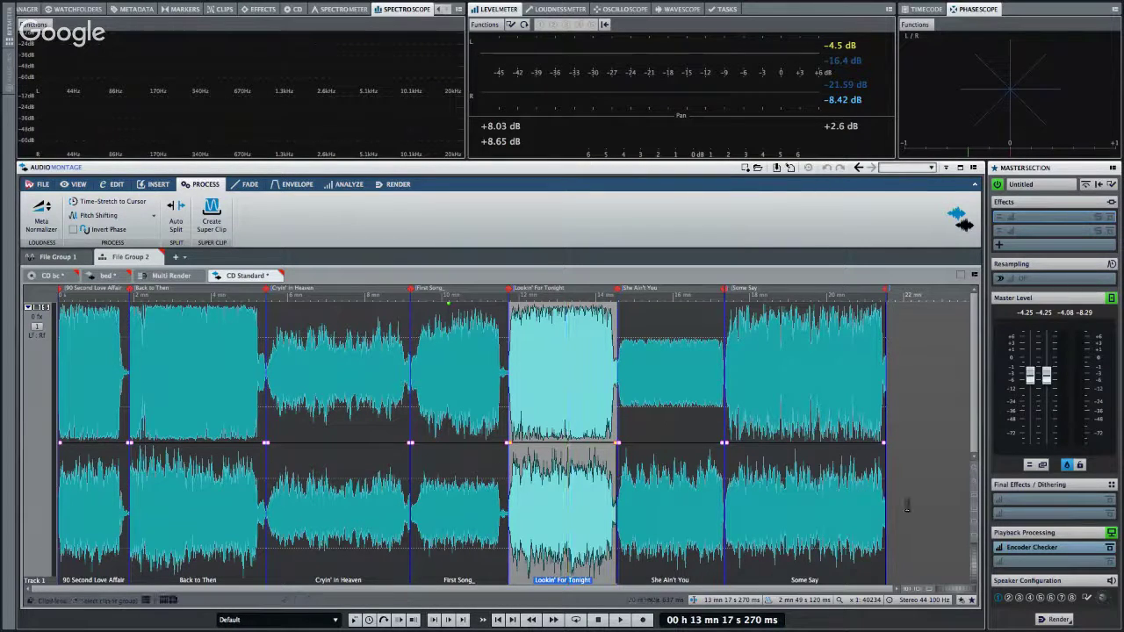
Play She Ain't You from about 16 min 8 s and Some Say from 19 min 12 s, and reselect She Ain't You at 15 min 23 s.
left_click(677, 419)
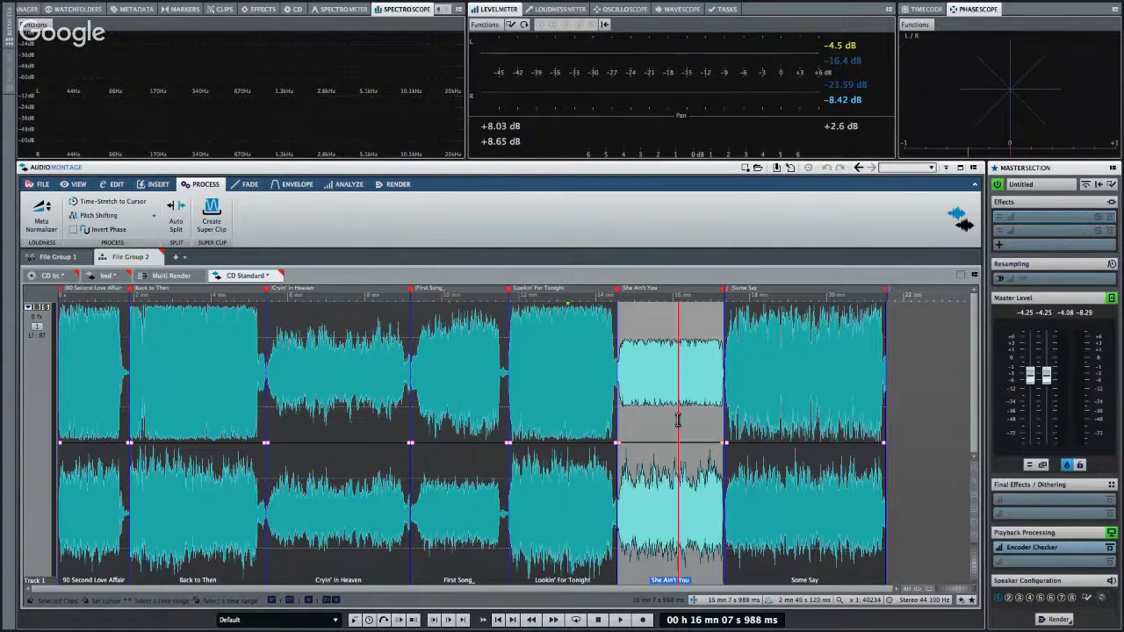
key("space")
key("space")
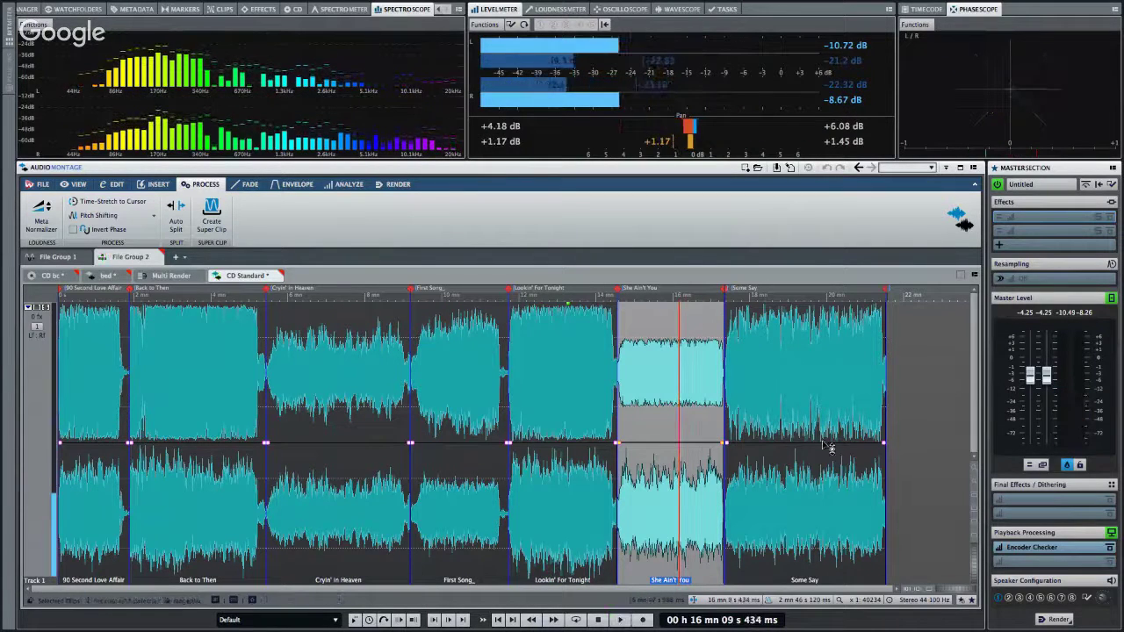
left_click(795, 424)
key("space")
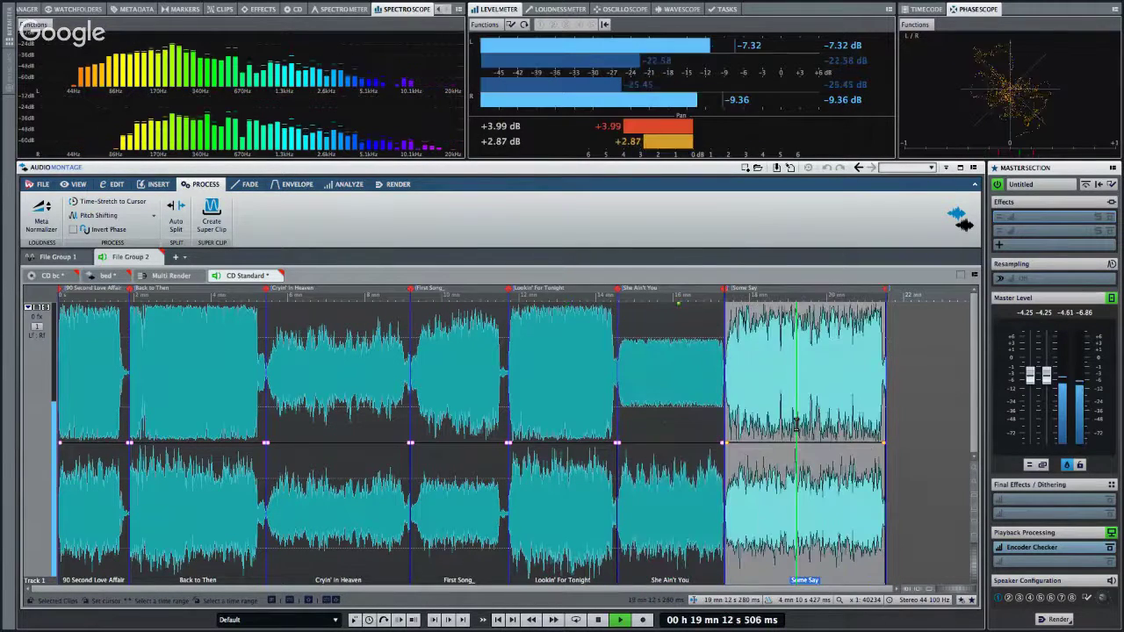
left_click(648, 420)
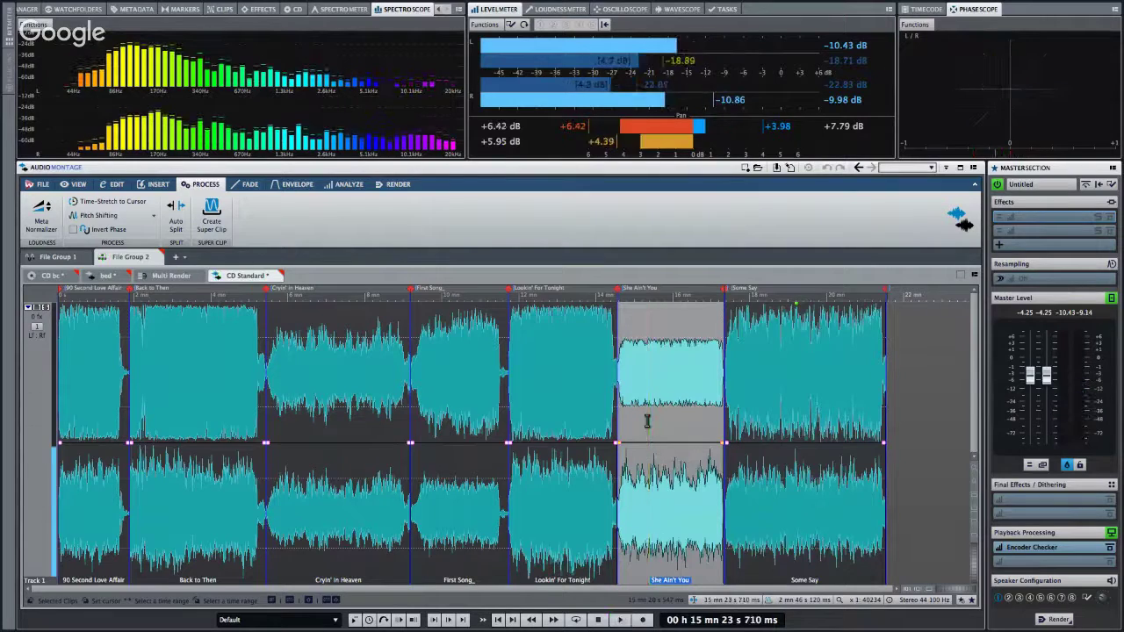
Briefly play Cryin' in Heaven from about 6 min 50 s, and match all clips to this active clip's loudness with the Meta Normalizer.
left_click(320, 391)
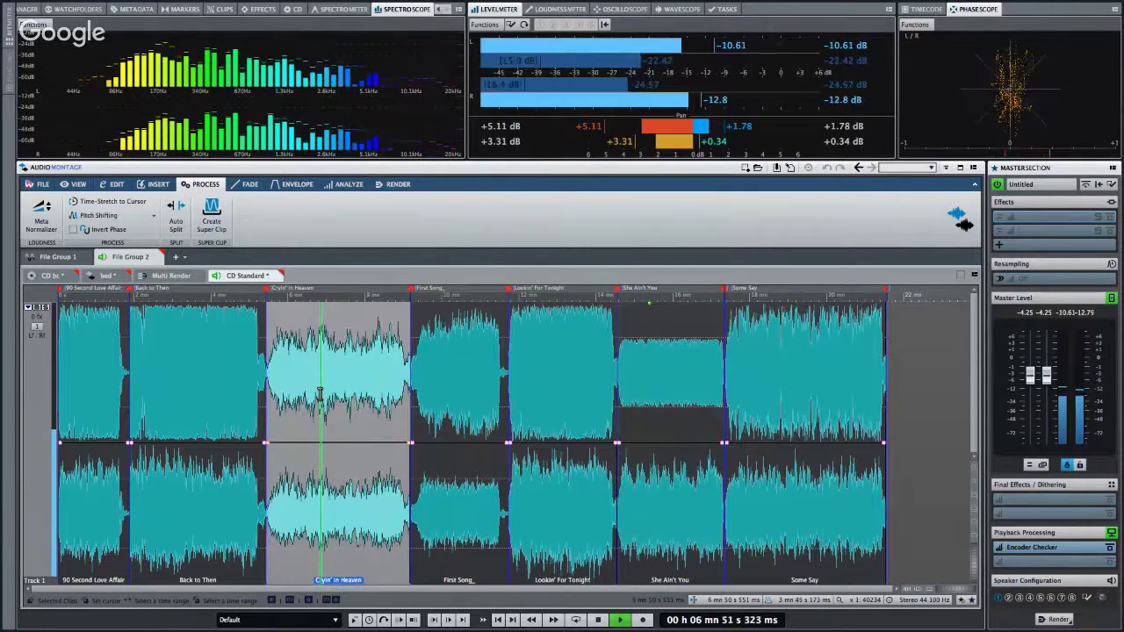
key("space")
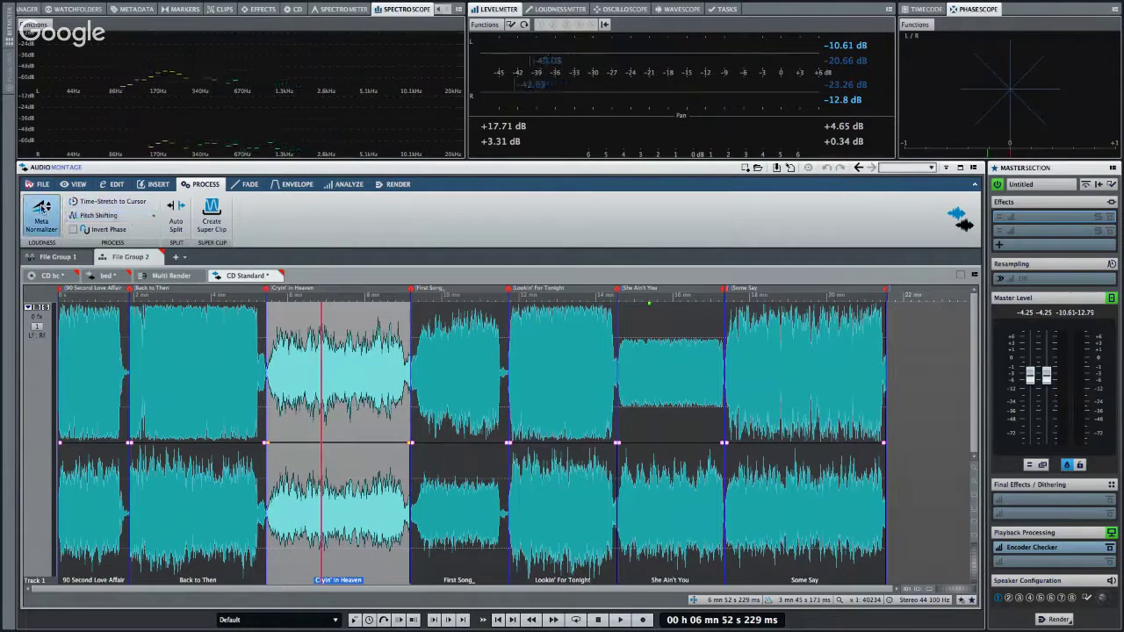
left_click(42, 208)
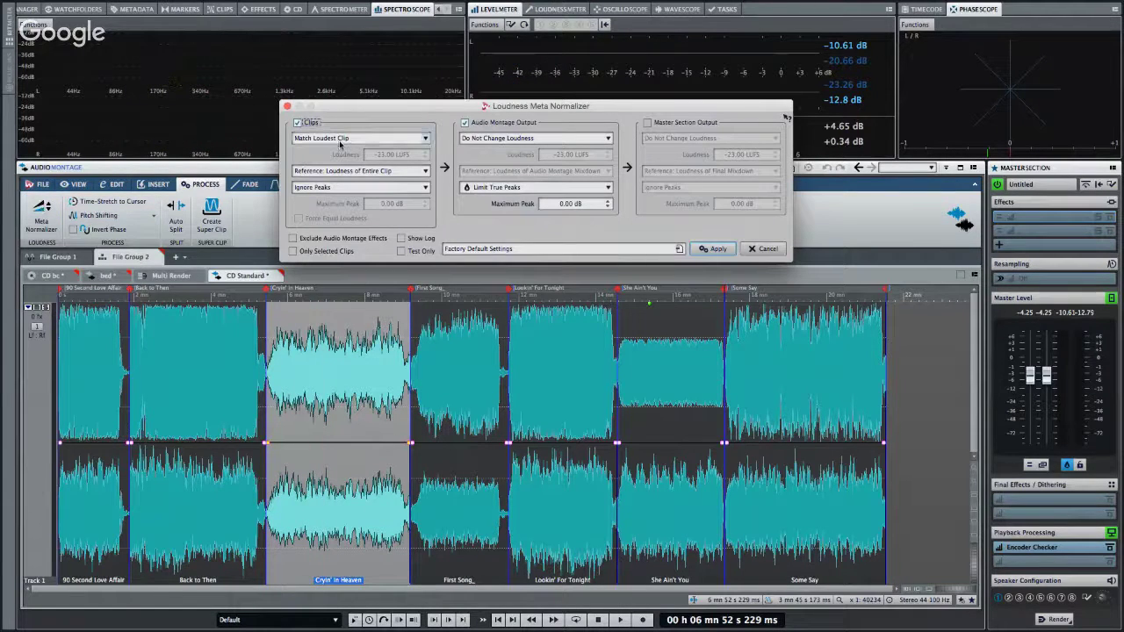
left_click(341, 138)
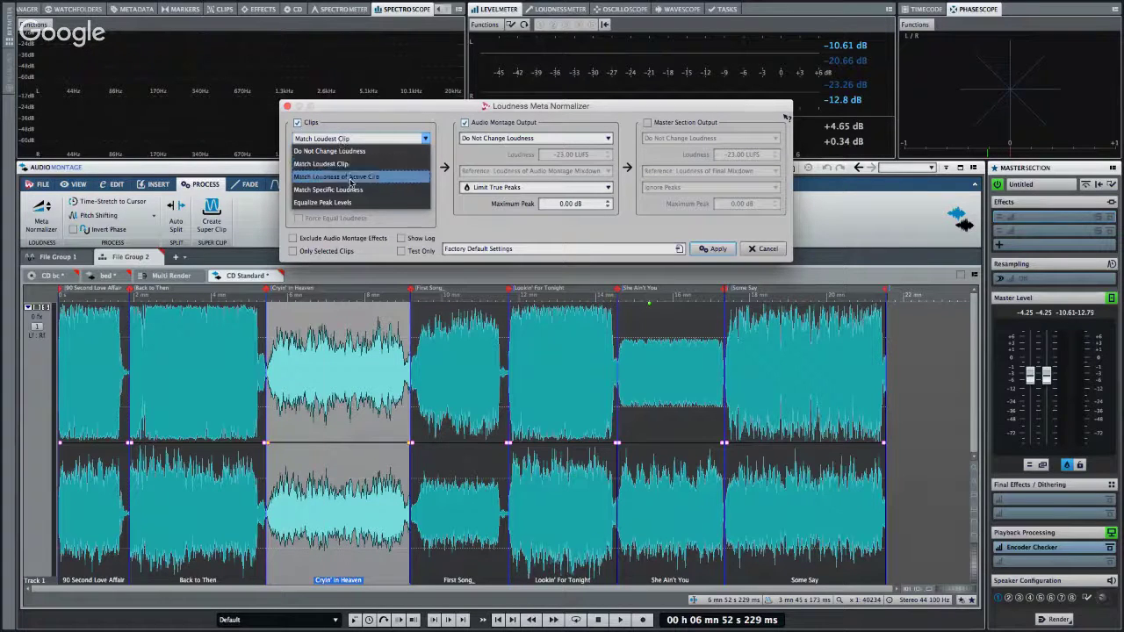
left_click(385, 177)
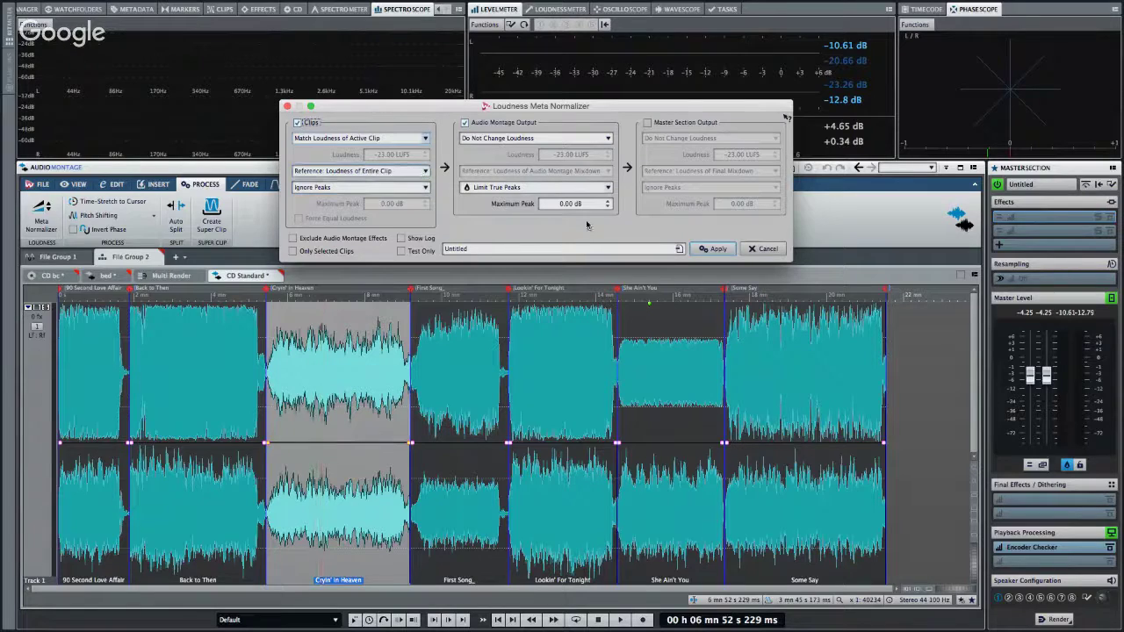
left_click(718, 250)
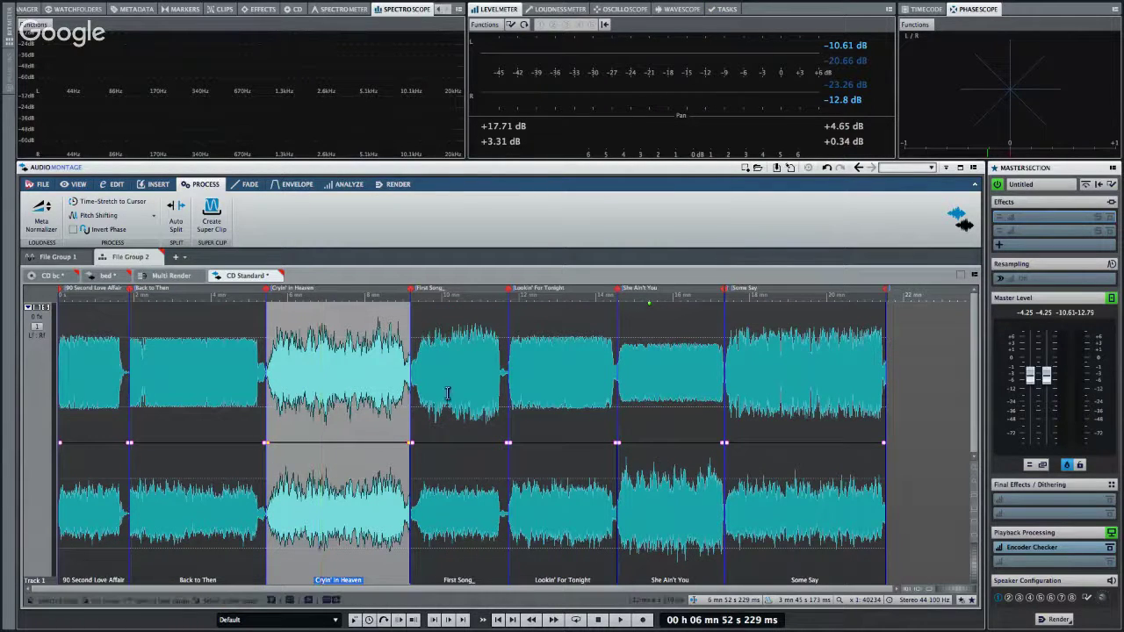
Audition the loudness-matched clips in order: Back to Then, Cryin' in Heaven, First Song_, Lookin' For Tonight and She Ain't You.
left_click(178, 413)
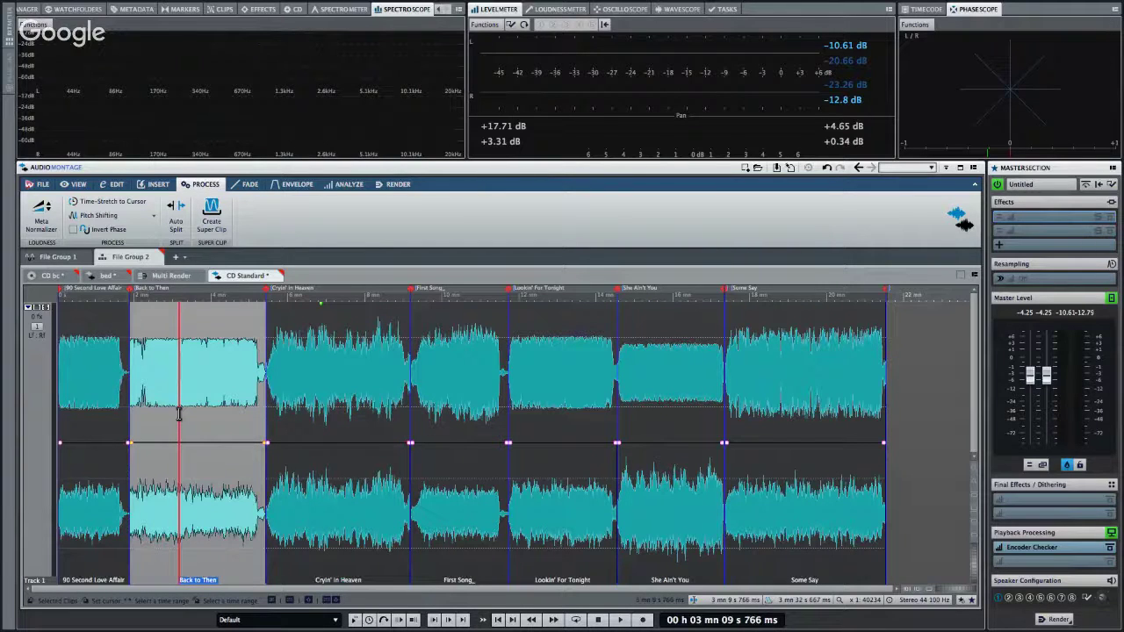
left_click(297, 184)
key("space")
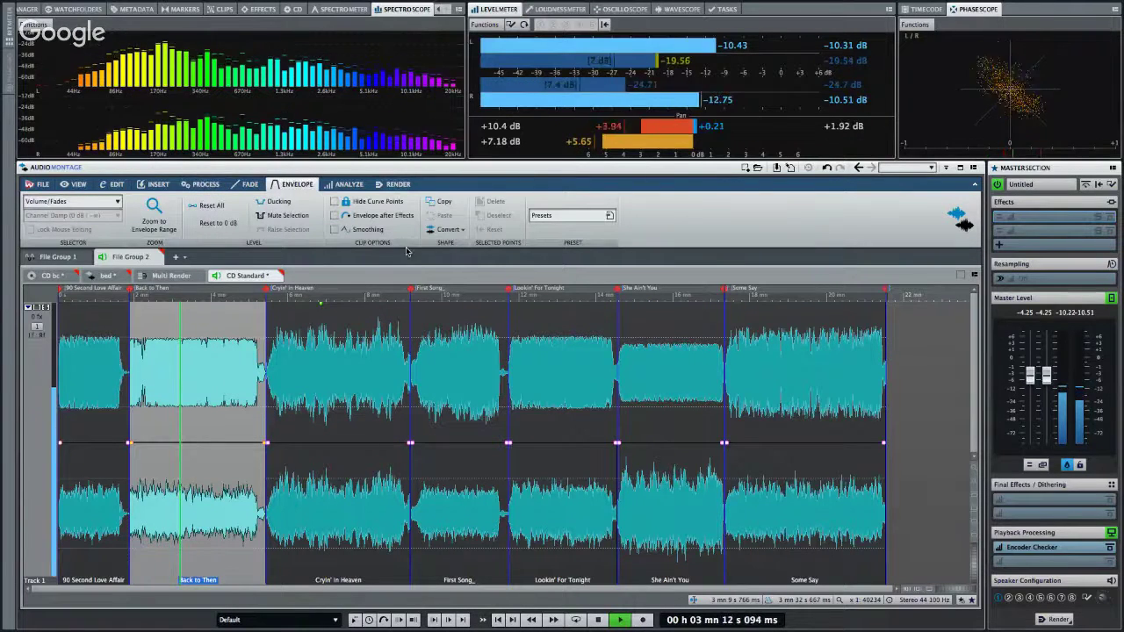
left_click(349, 376)
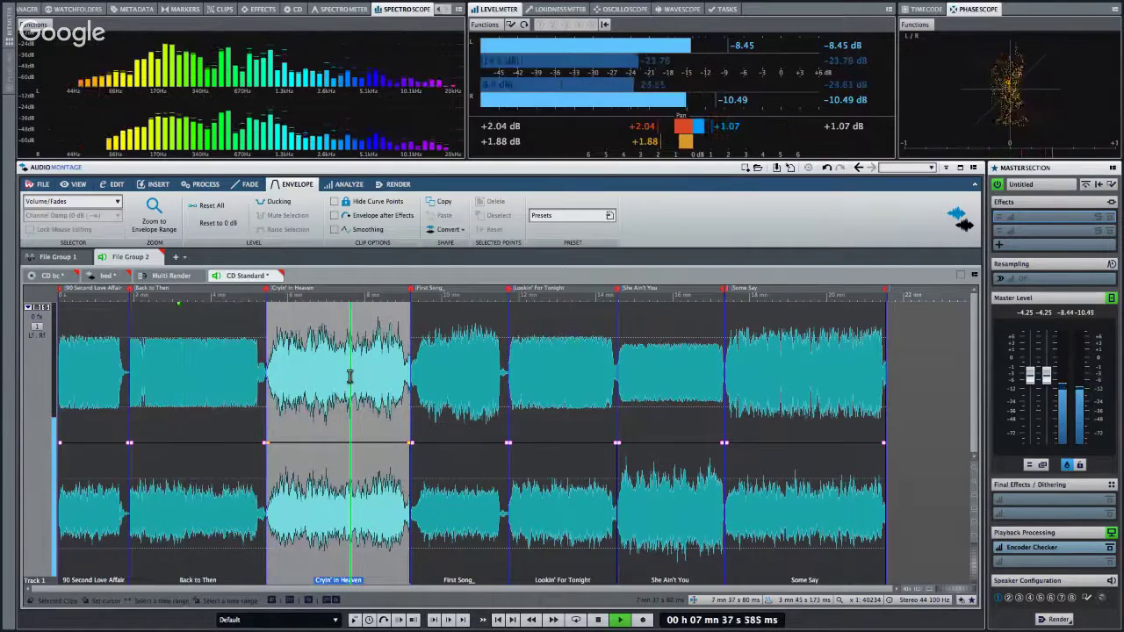
left_click(460, 395)
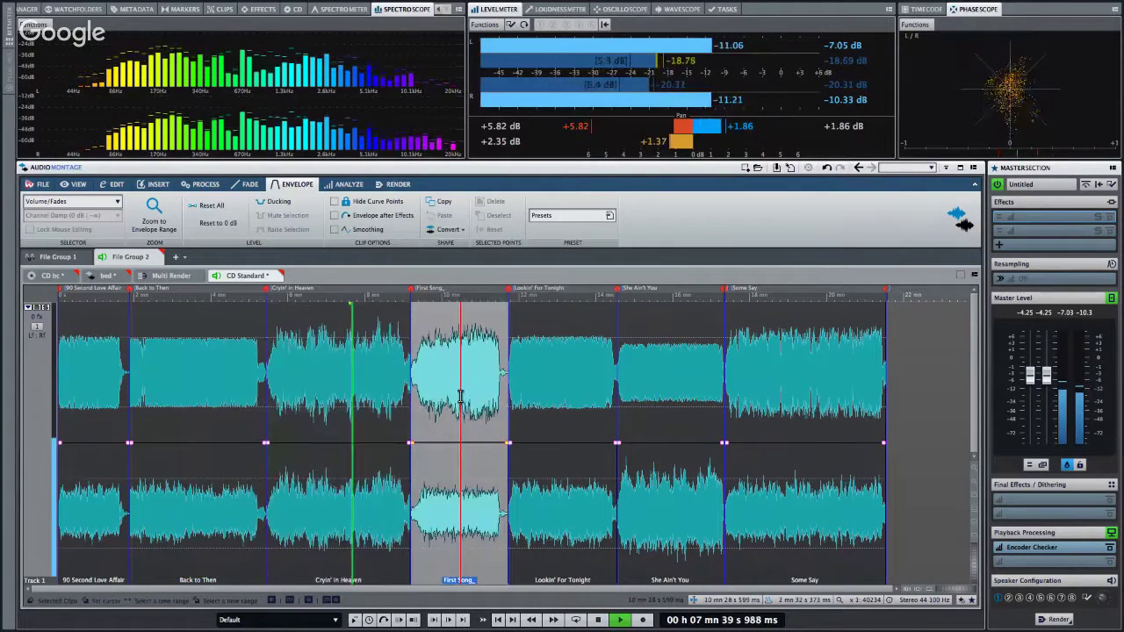
left_click(552, 397)
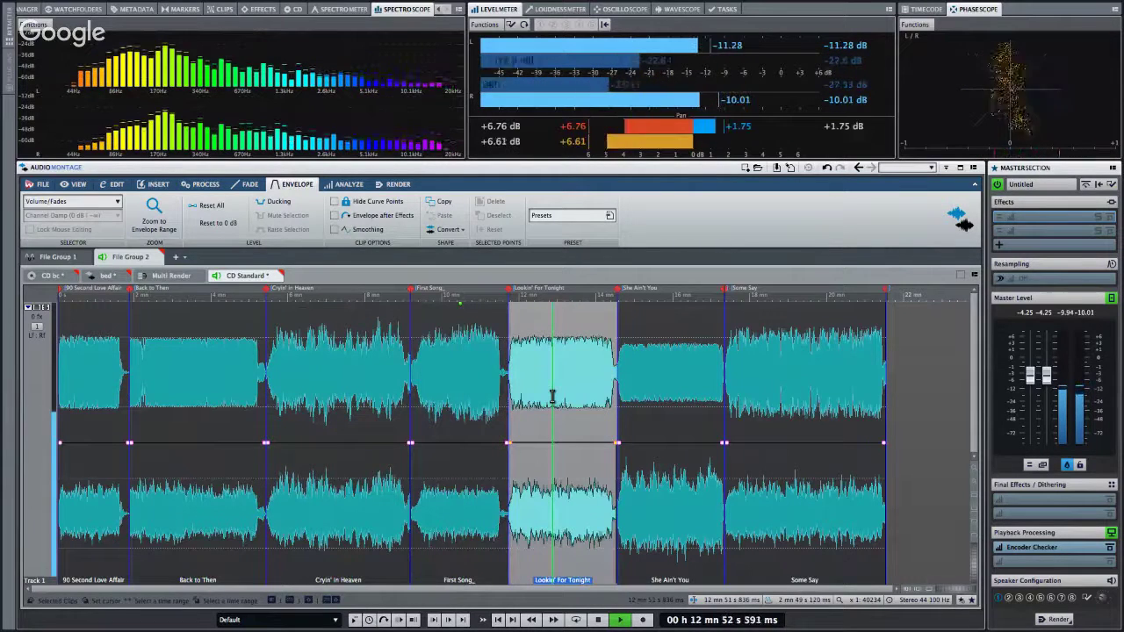
left_click(657, 404)
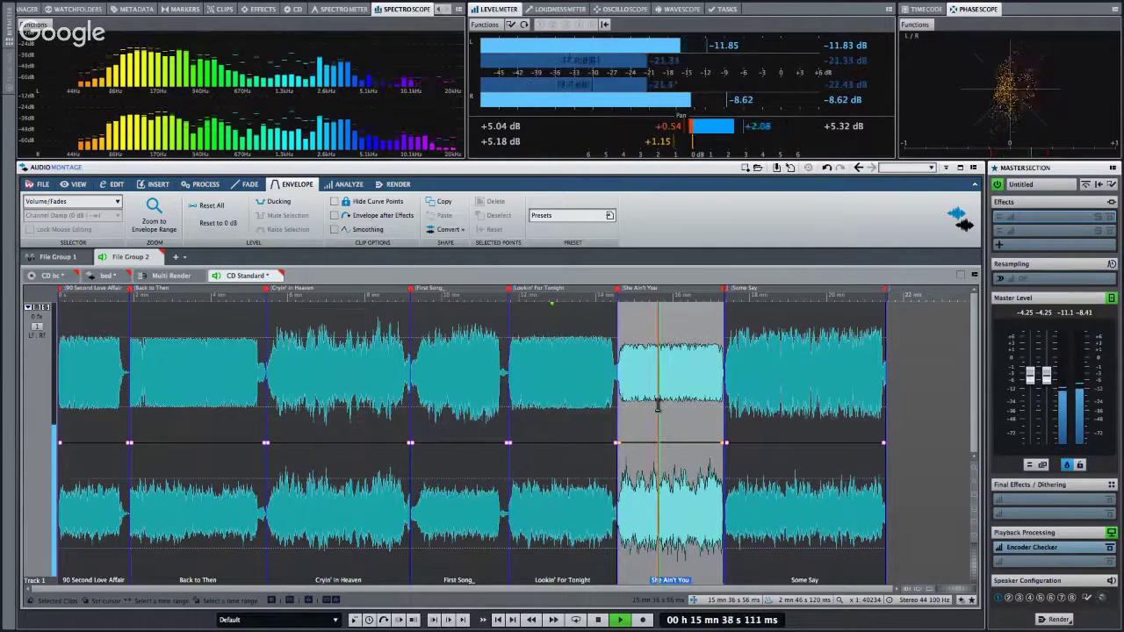
key("space")
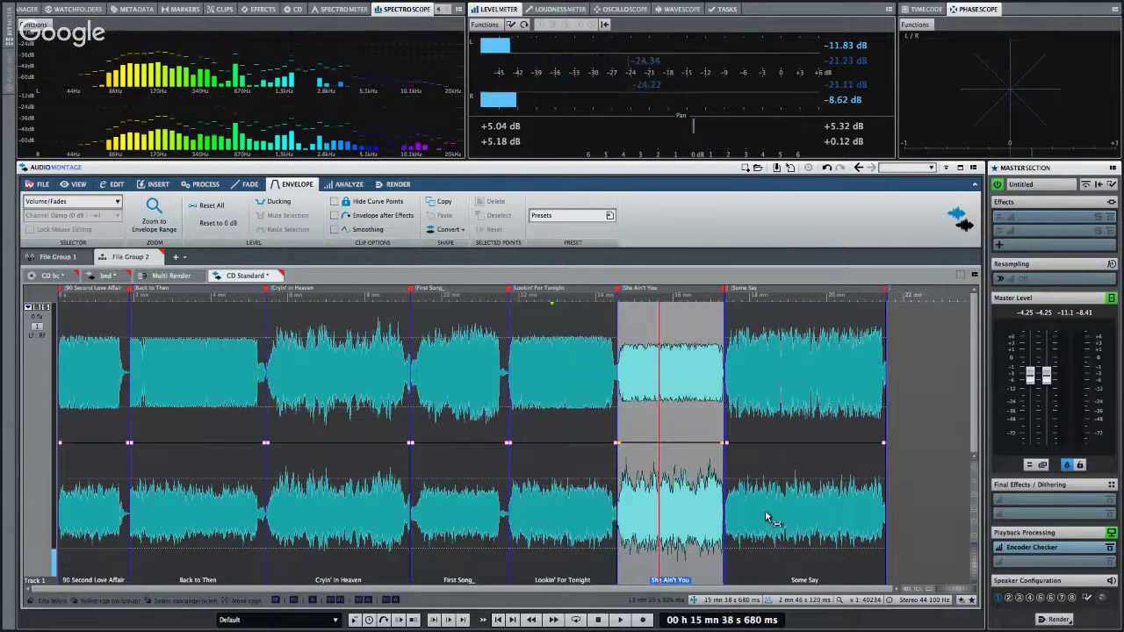
Try to shift the Some Say clip slightly later with a lower volume envelope, and shorten its end with a fade-out.
left_click_drag(801, 488, 809, 378)
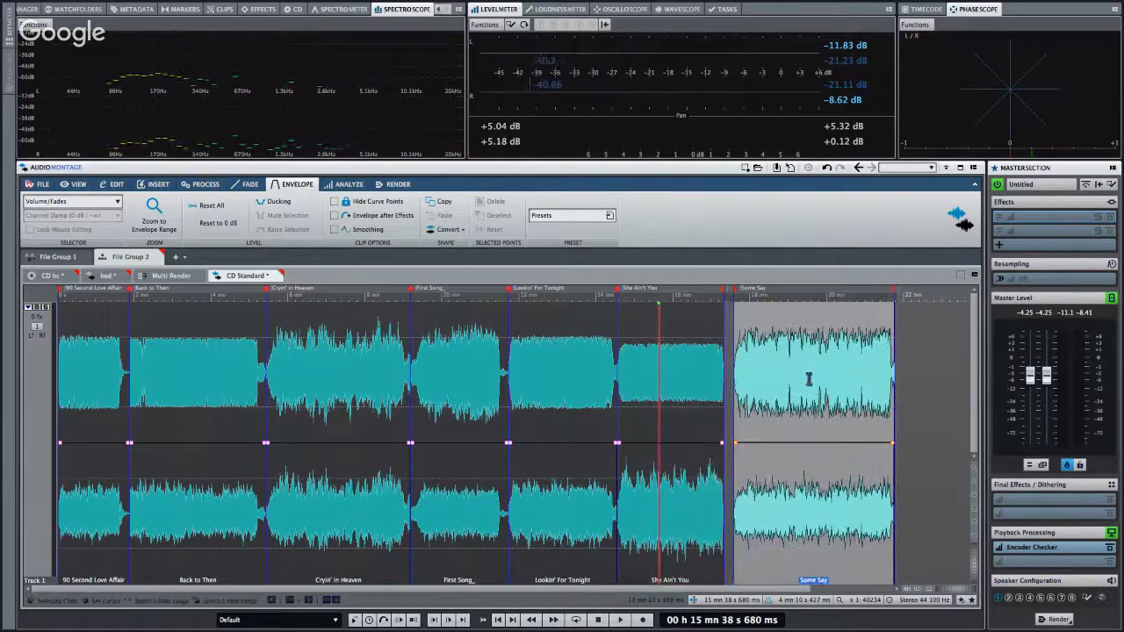
left_click(772, 436)
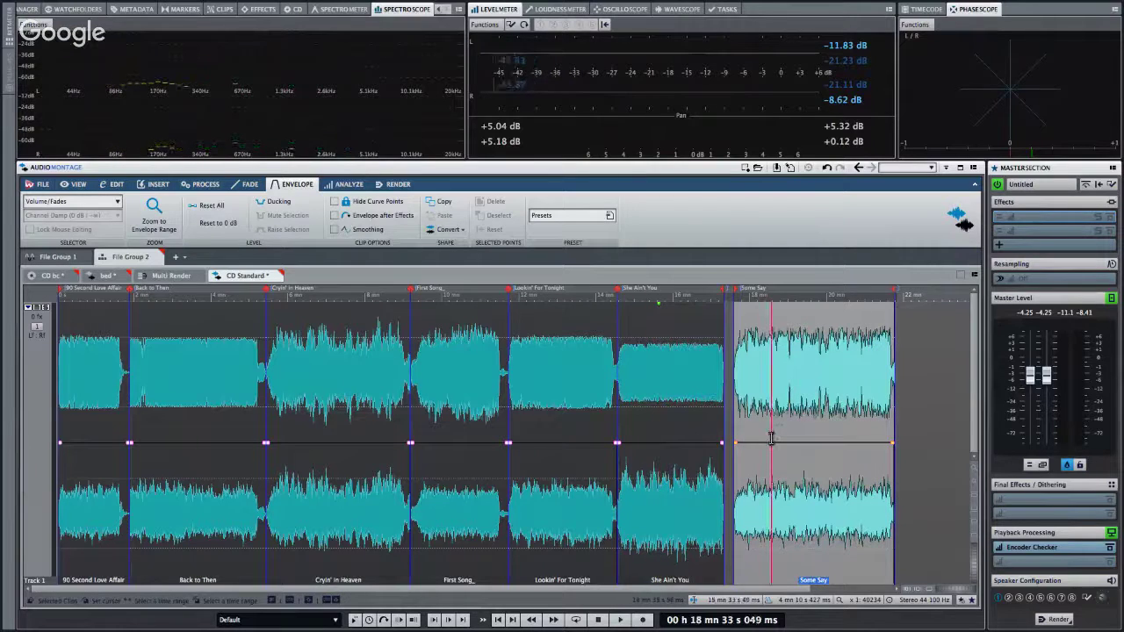
left_click_drag(777, 448, 839, 452)
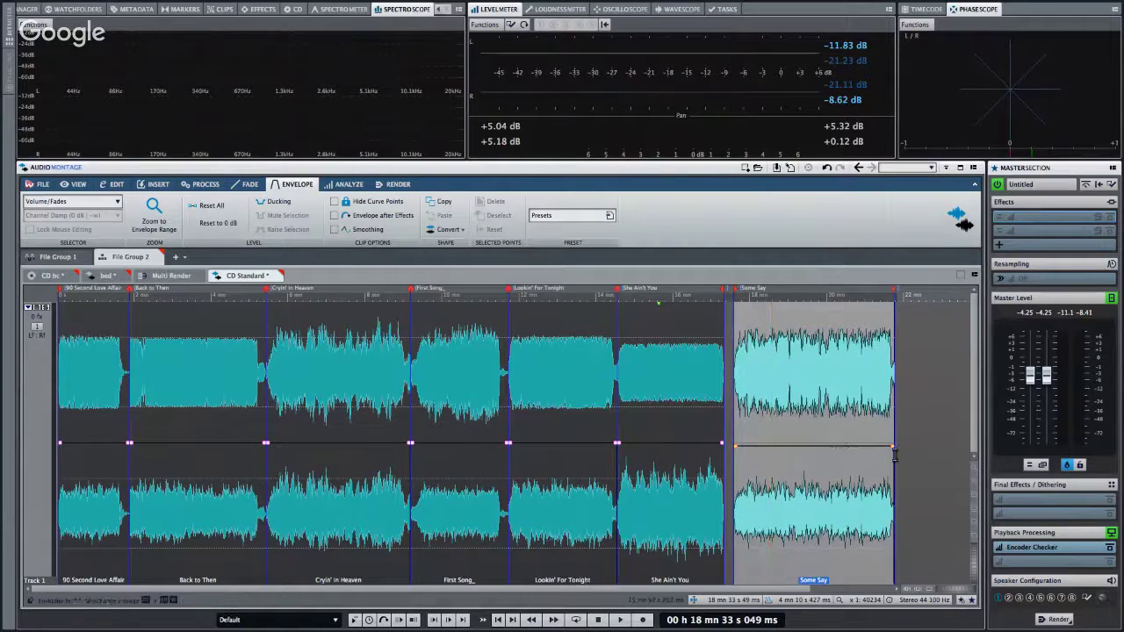
left_click_drag(887, 438, 844, 439)
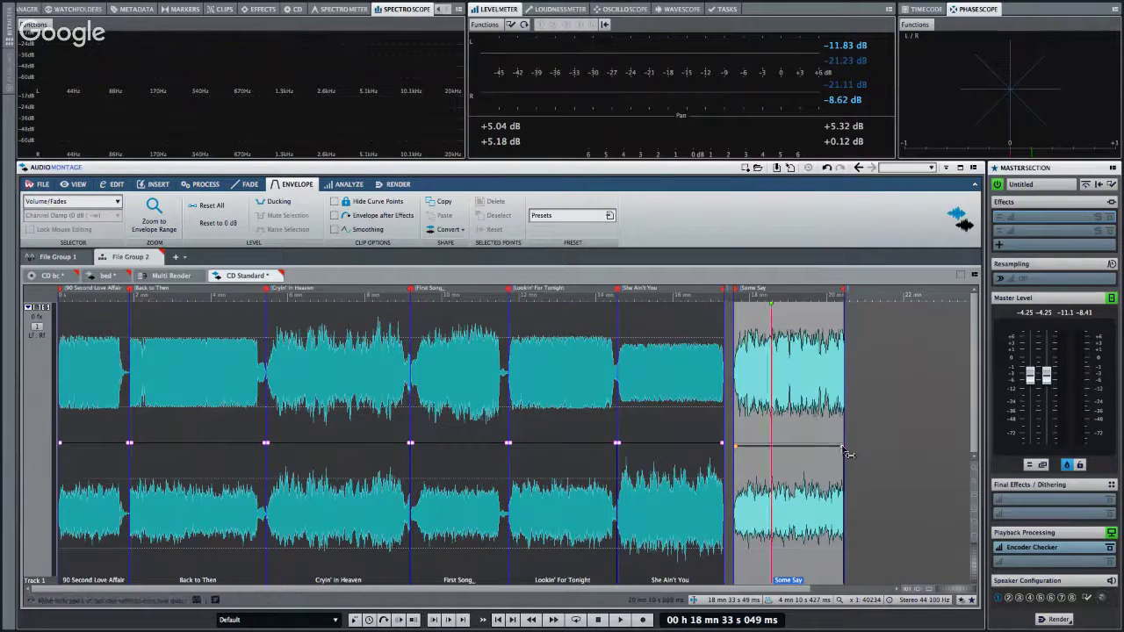
left_click_drag(845, 451, 804, 455)
Undo the position, volume, length and fade edits on Some Say while keeping the loudness normalization.
key("ctrl+z")
key("ctrl+z")
key("ctrl+z")
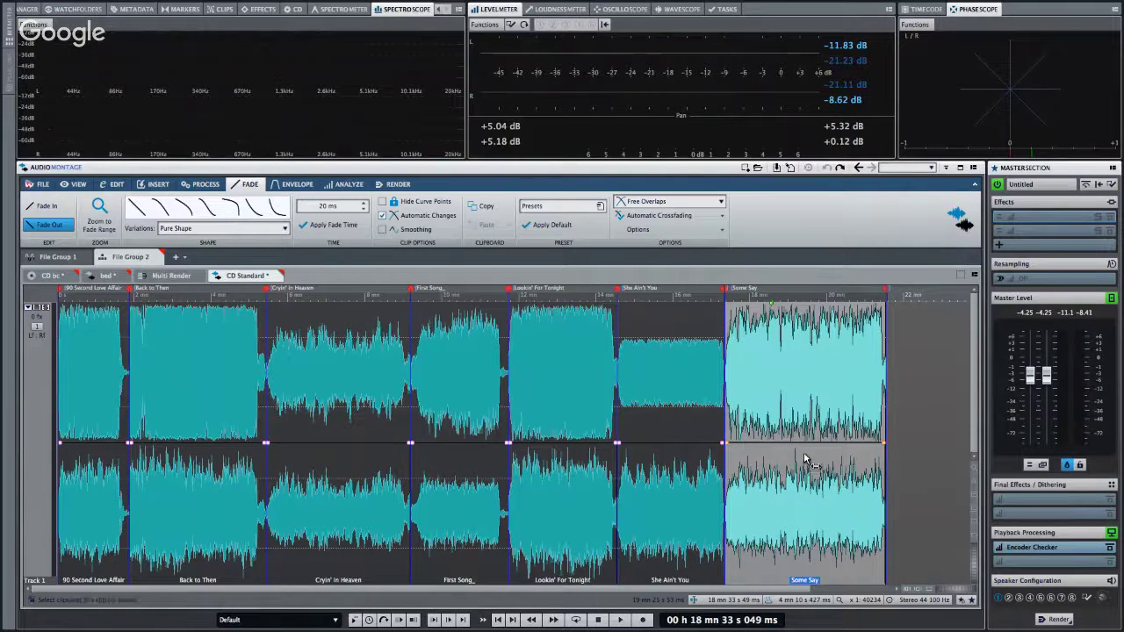
key("ctrl+z")
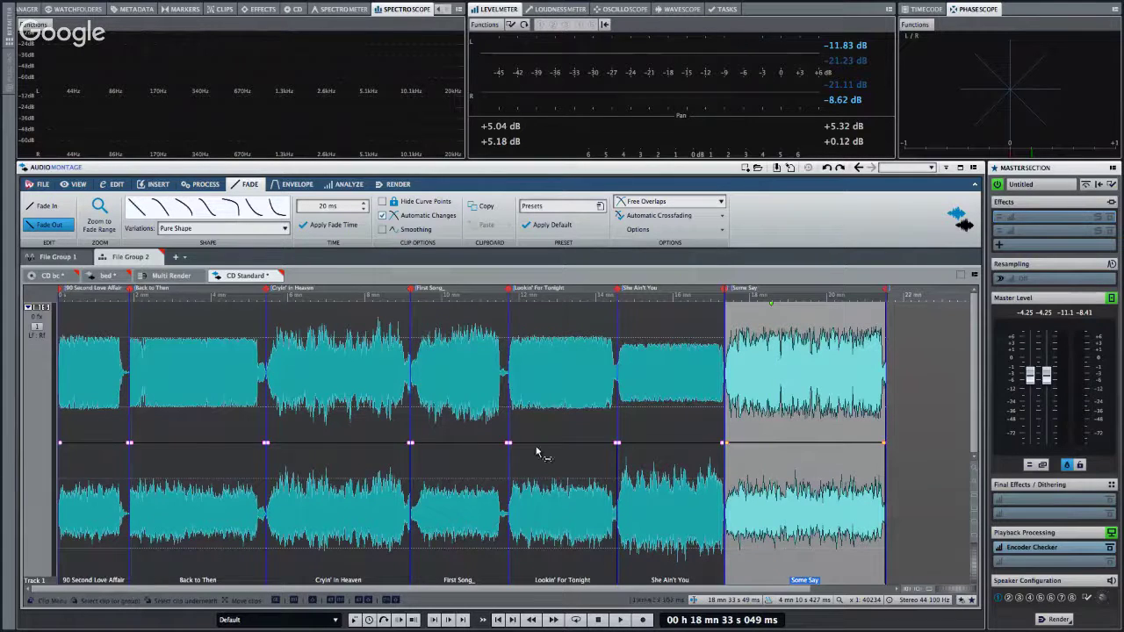
Compare Back to Then from about 3 min 47 s, Cryin' in Heaven from 6 min 36 s, First Song_ from 10 min 4 s and Lookin' For Tonight.
left_click(203, 419)
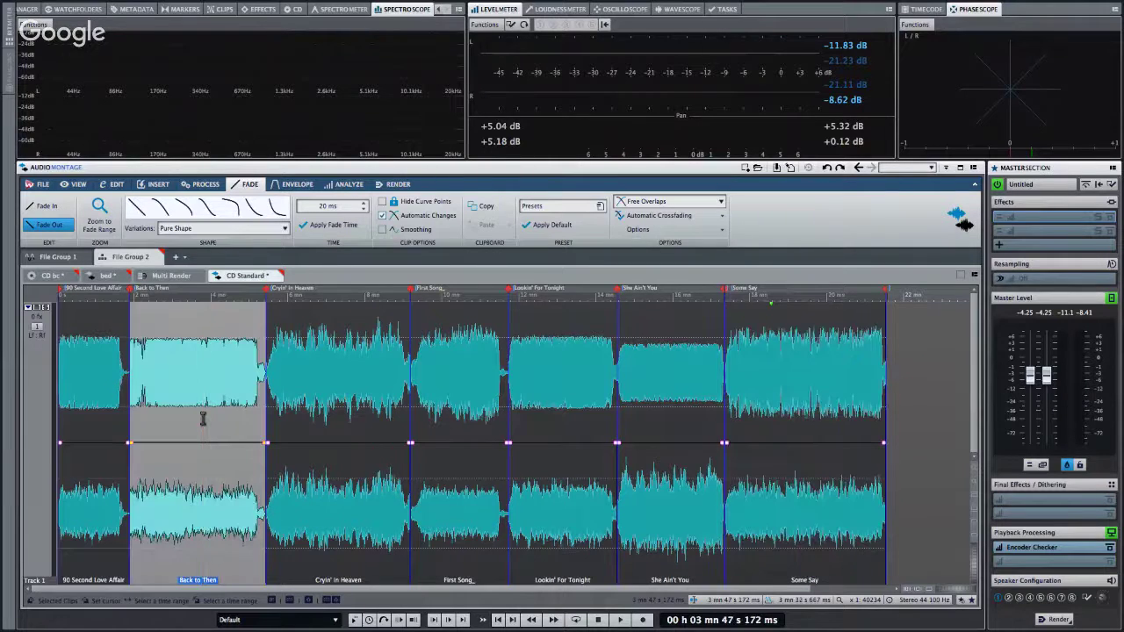
key("space")
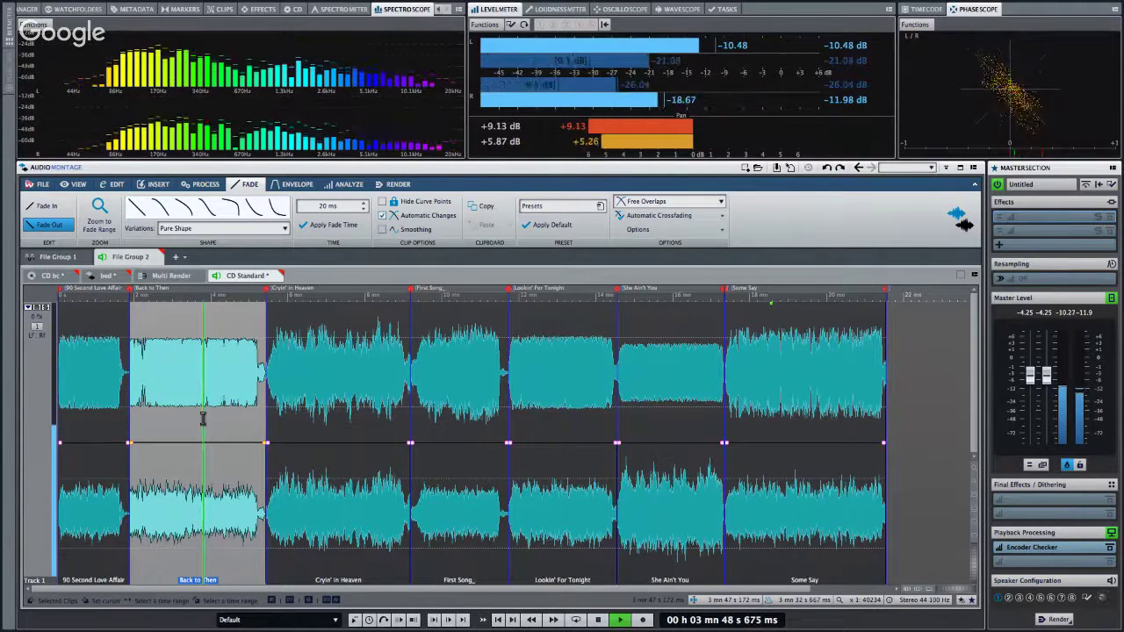
left_click(311, 434)
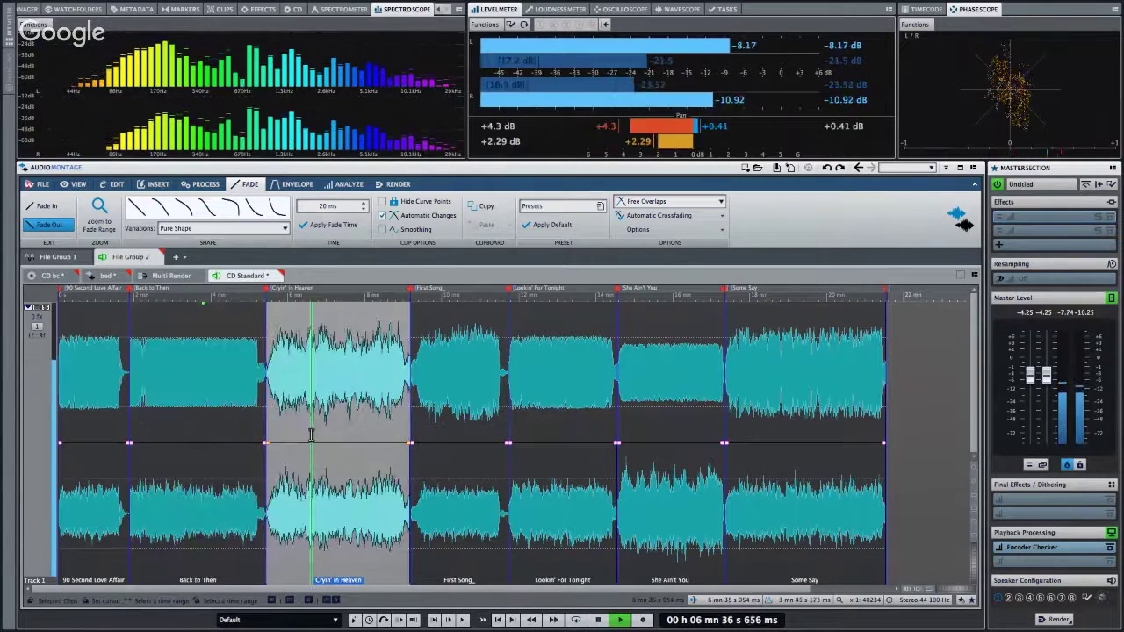
left_click(444, 419)
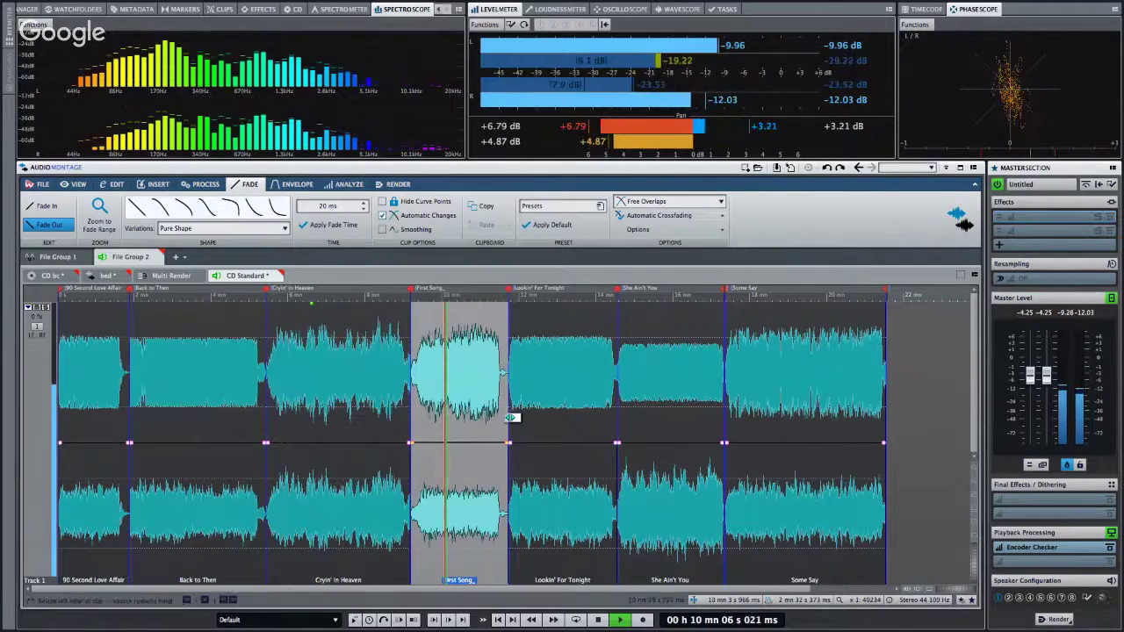
left_click(546, 409)
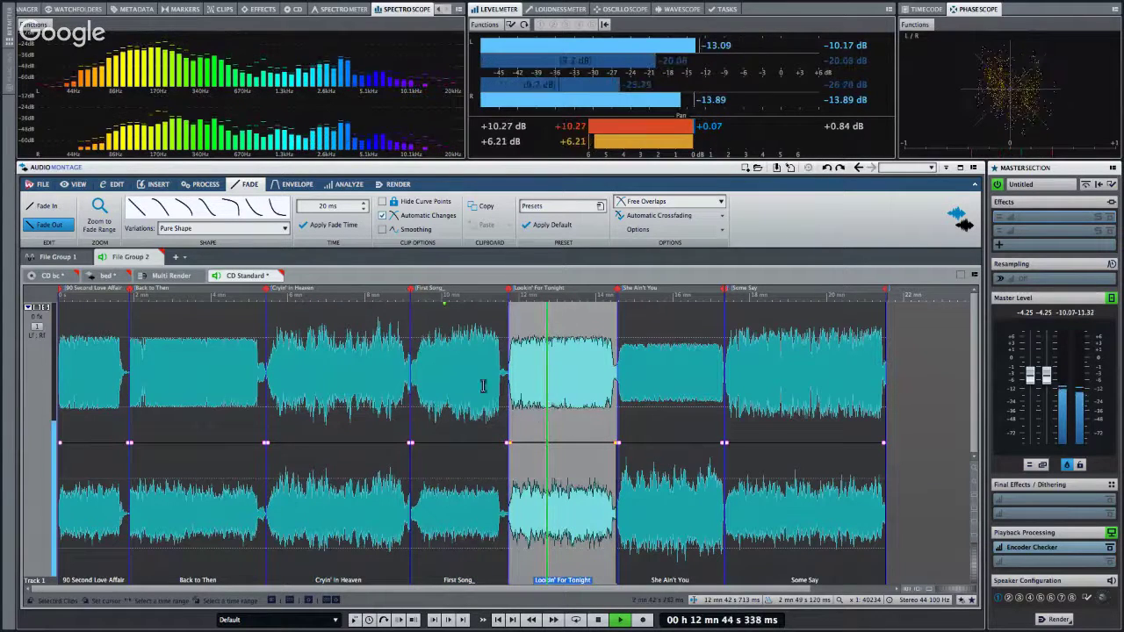
Play She Ain't You from about 15 min 39 s, and compare it with First Song_ from about 10 min 45 s.
left_click(660, 404)
key("space")
key("space")
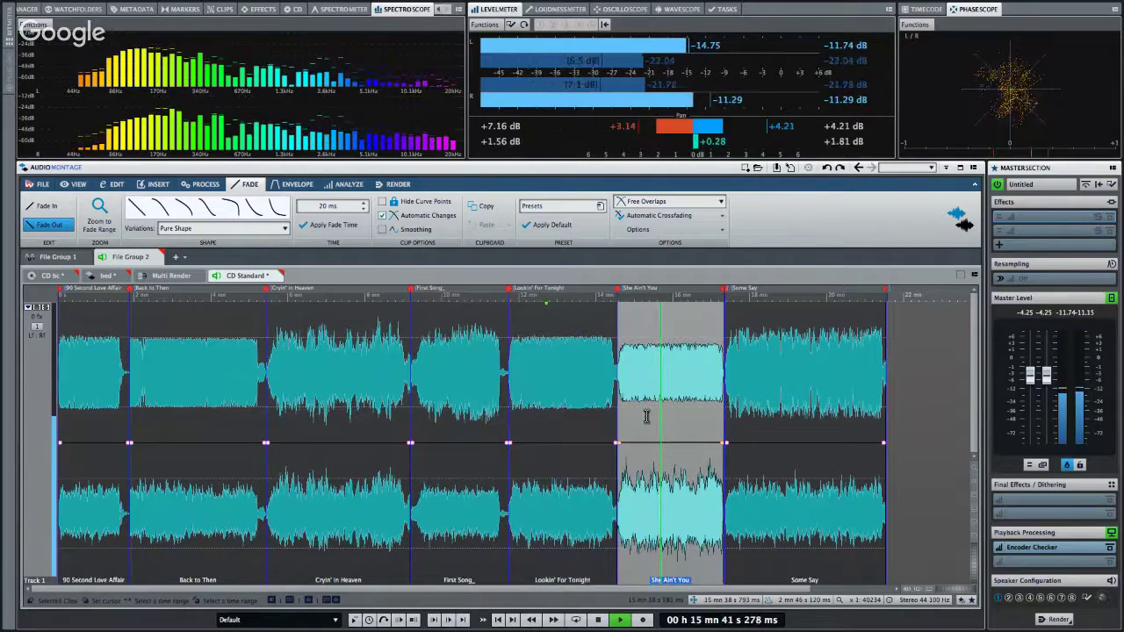
left_click(470, 423)
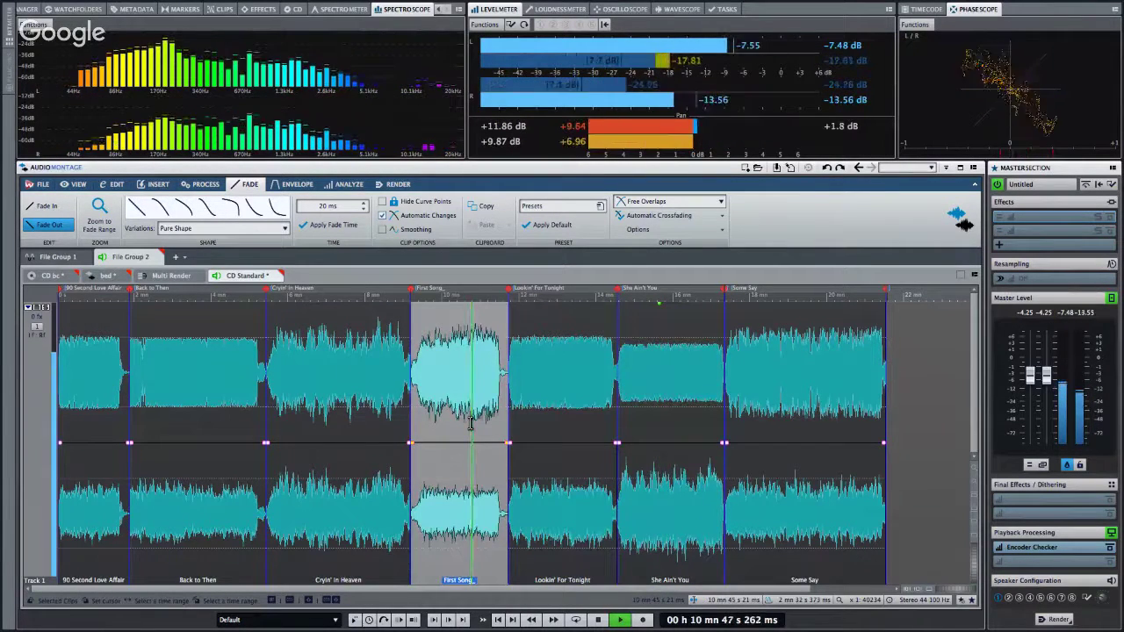
key("space")
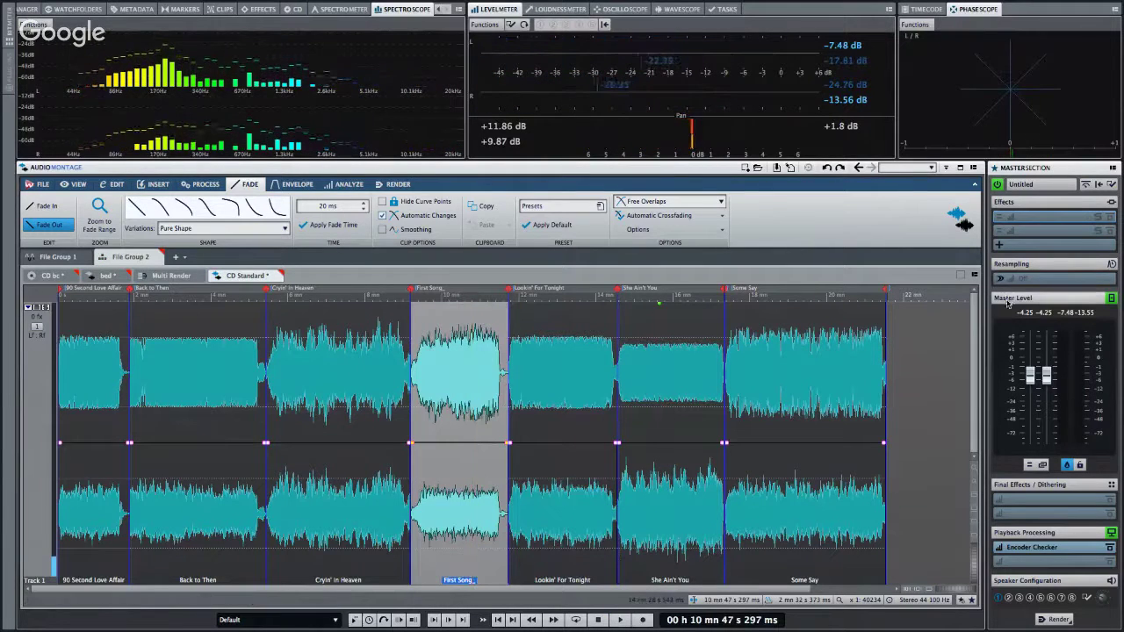
Insert the Voxengo CurveEQ plug-in into the first effect slot of the Master Section.
left_click(1058, 221)
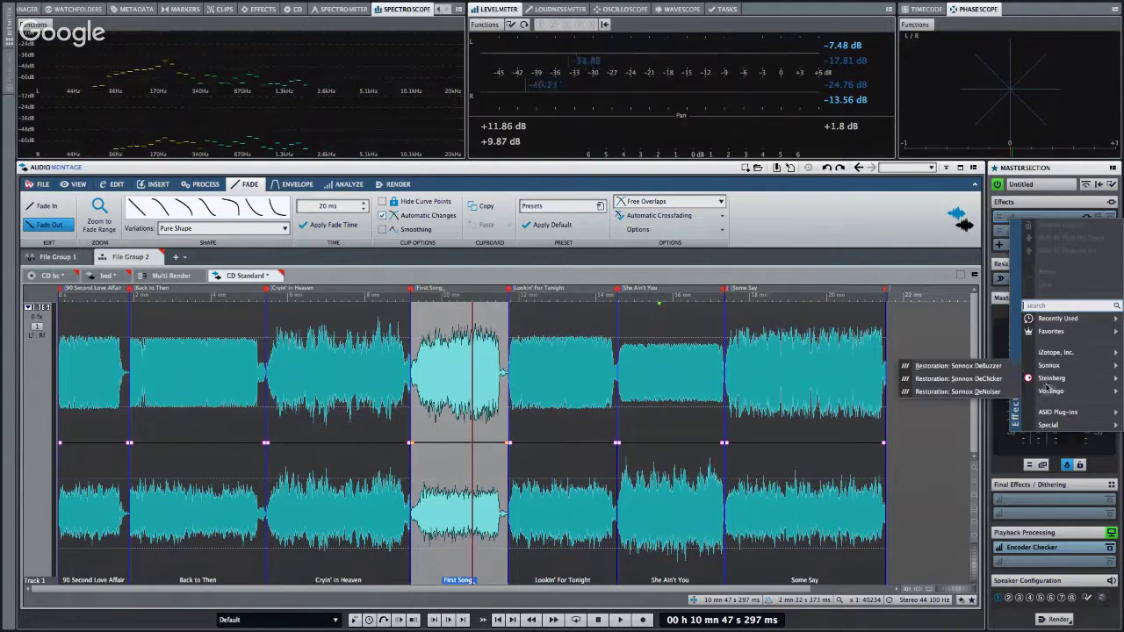
mouse_move(1048, 393)
left_click(993, 392)
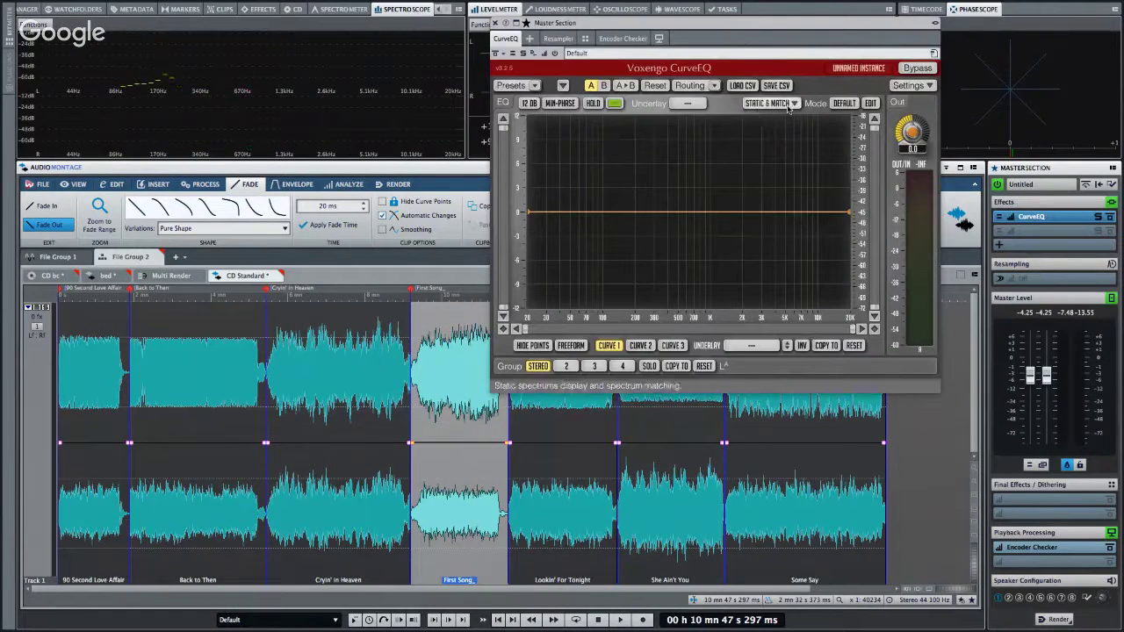
View CurveEQ's Static Spectrums Editor, close it, and set the spectrum mode to Average.
left_click(768, 103)
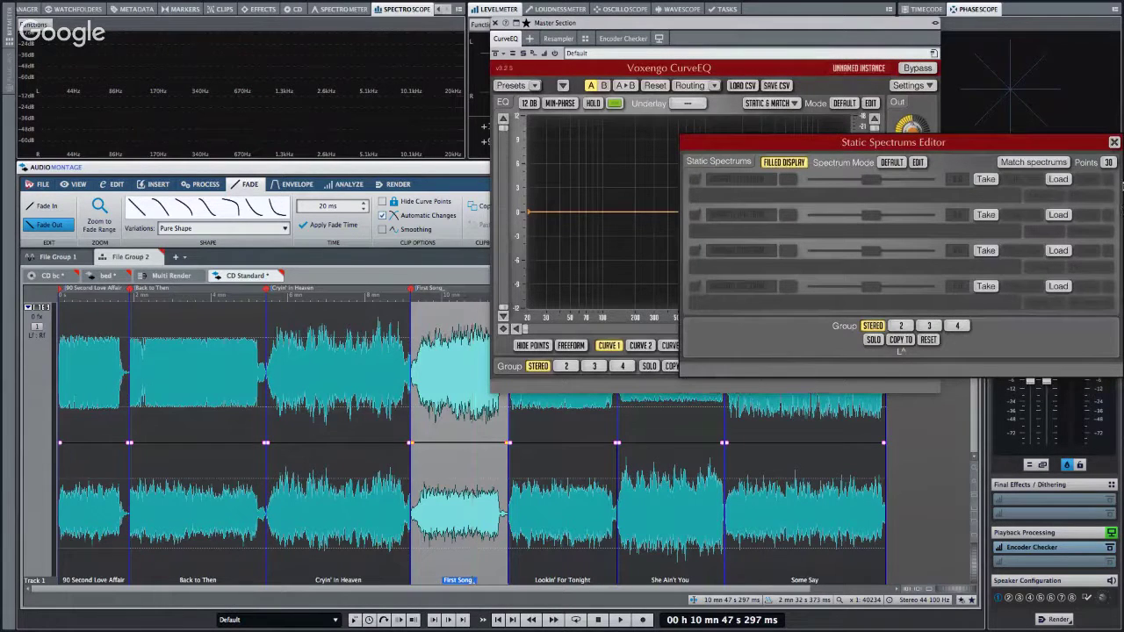
left_click(1113, 141)
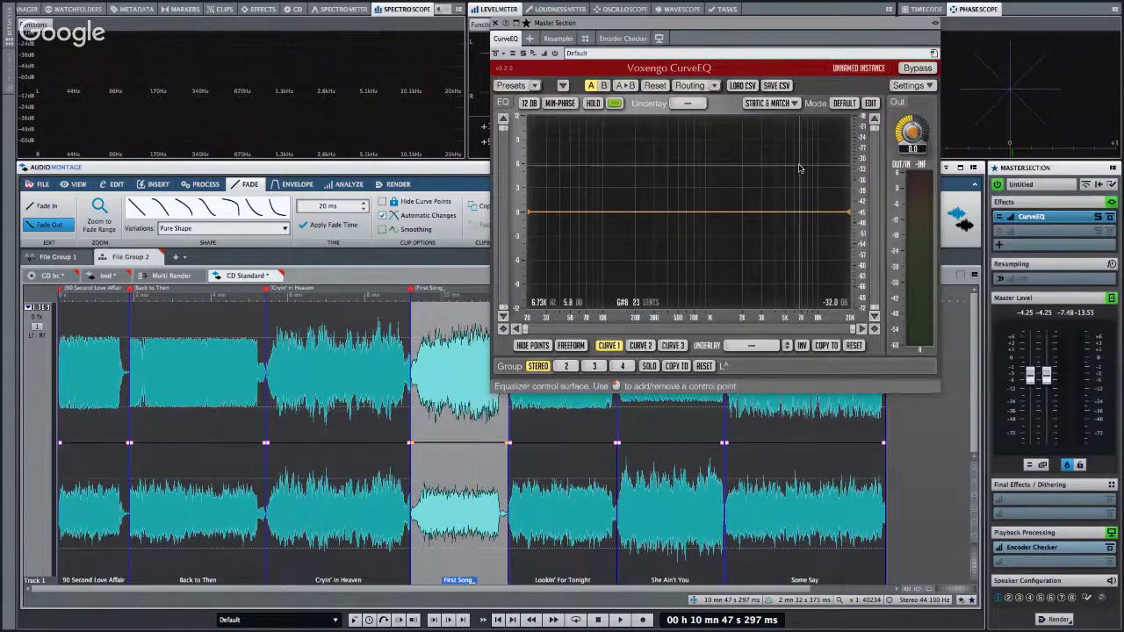
left_click(845, 104)
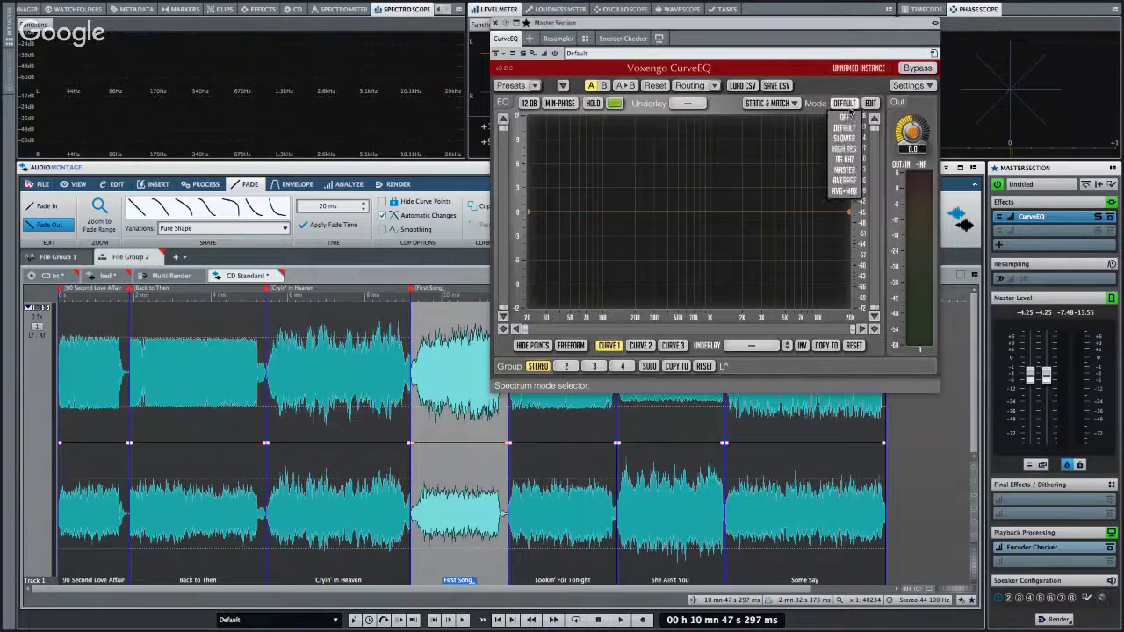
left_click(844, 180)
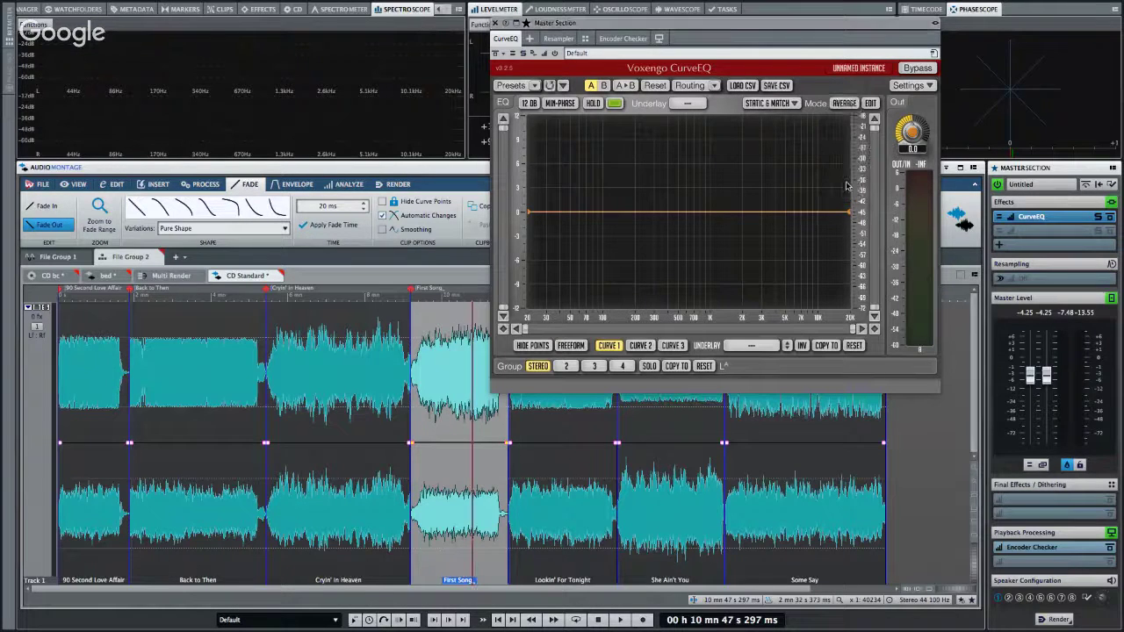
Open CurveEQ's Static Spectrums Editor, play First Song_ from about 10 min, and capture its average spectrum in the first slot.
left_click(771, 106)
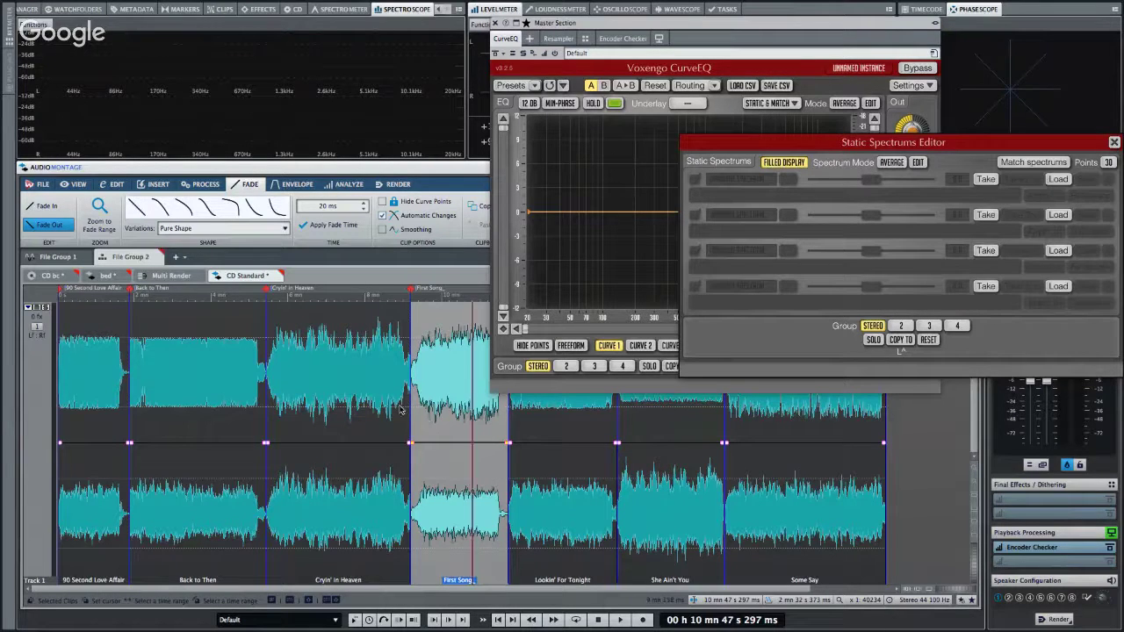
left_click(442, 413)
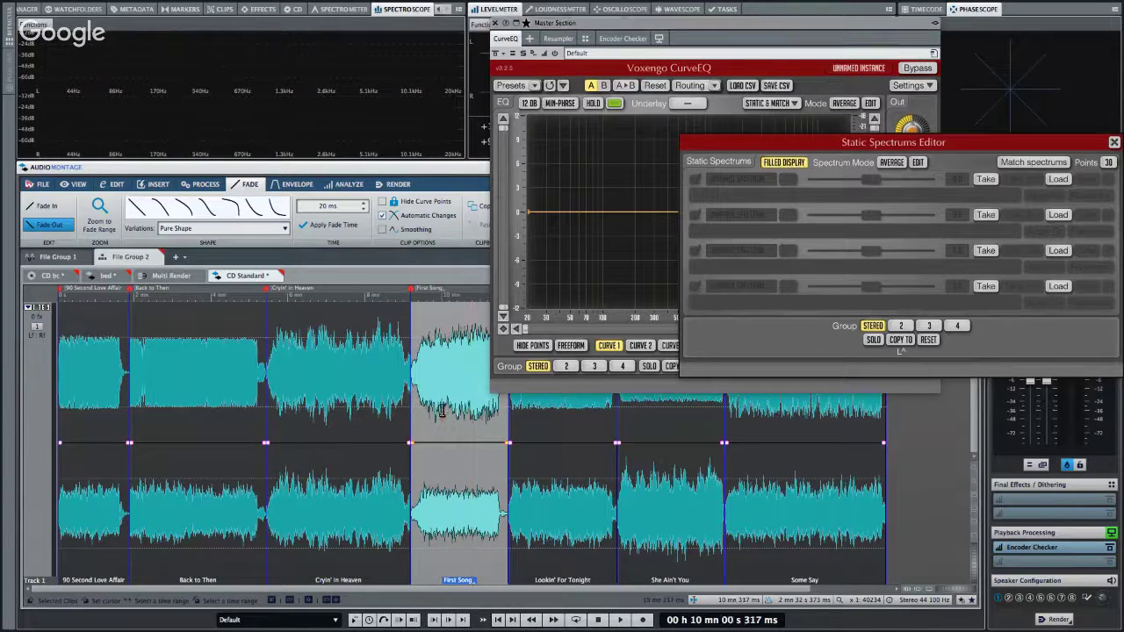
key("space")
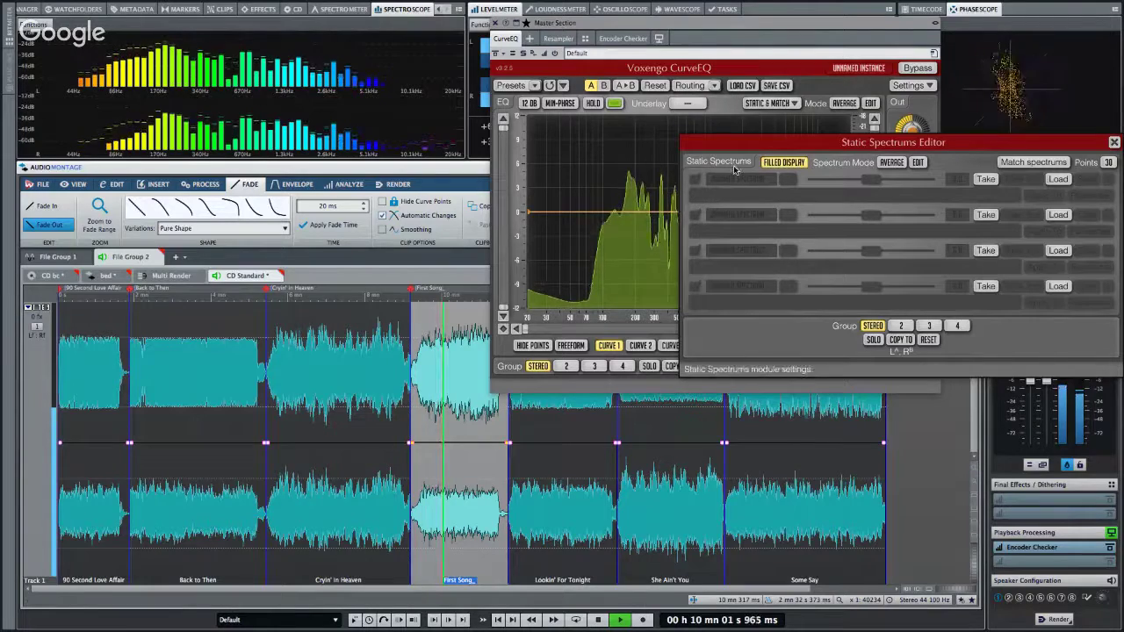
left_click_drag(753, 150, 640, 369)
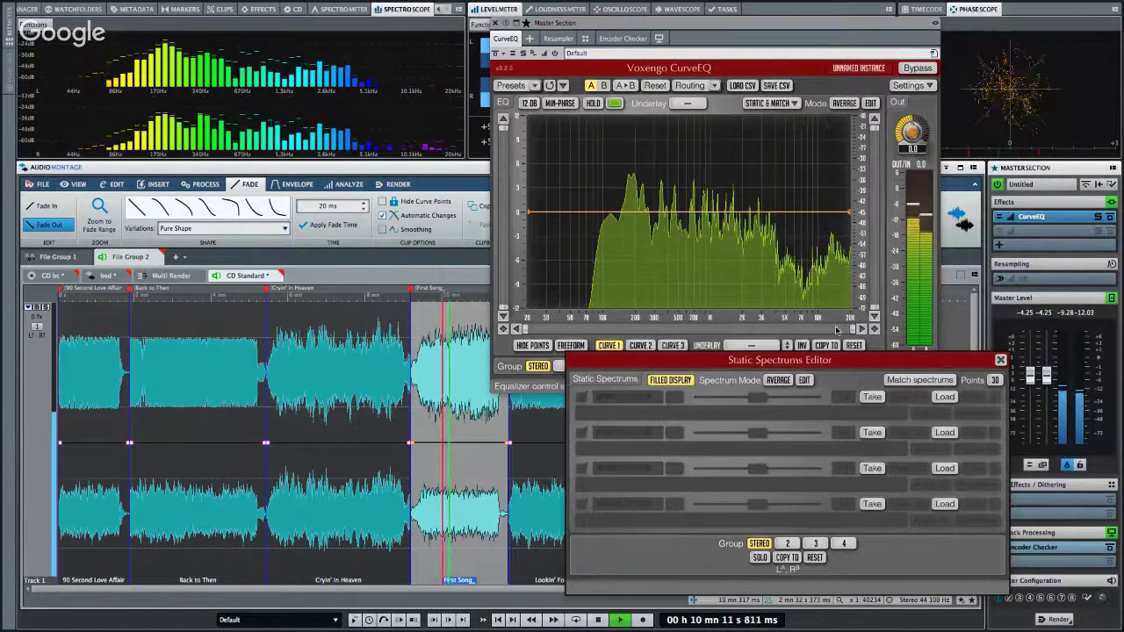
left_click(872, 397)
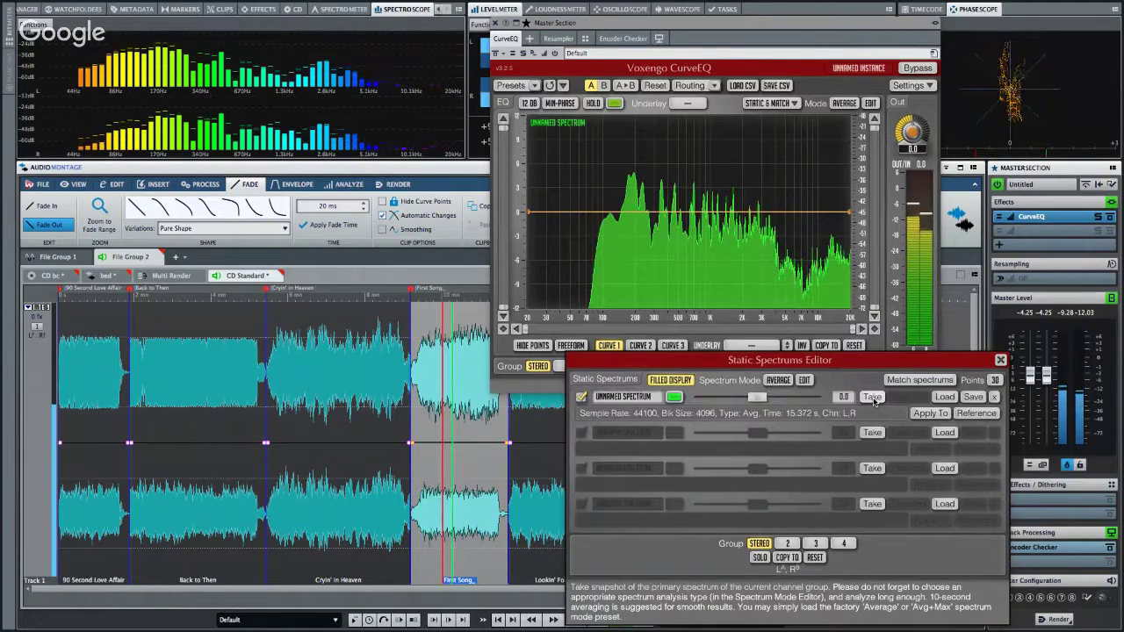
Play Back to Then from about 3 min 31 s and capture its average spectrum in the second slot.
left_click(192, 406)
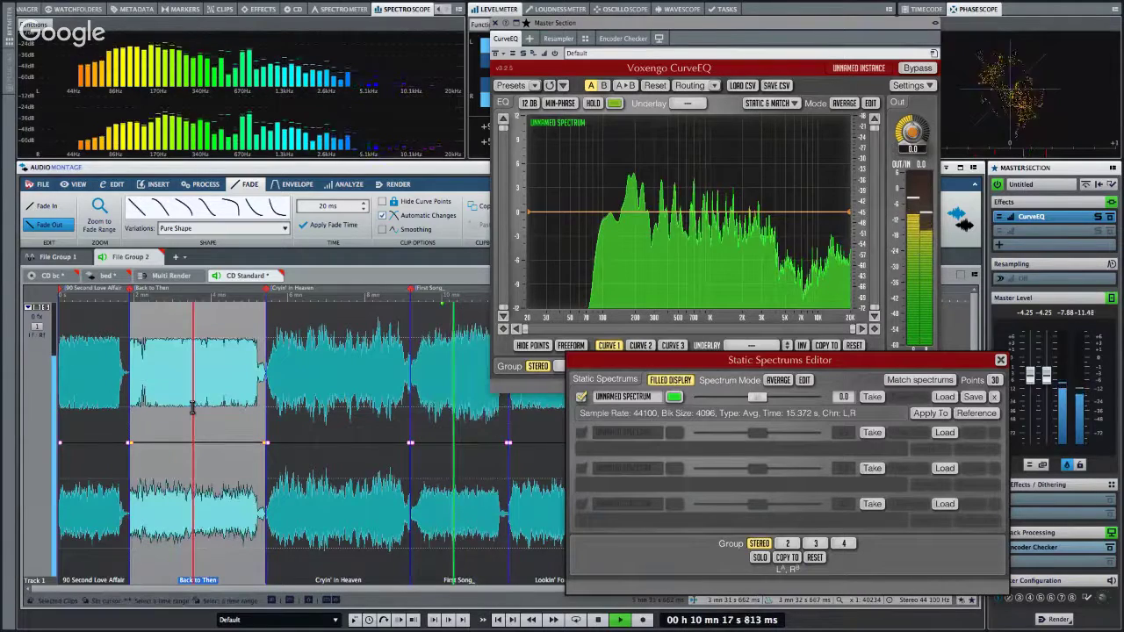
key("space")
key("space")
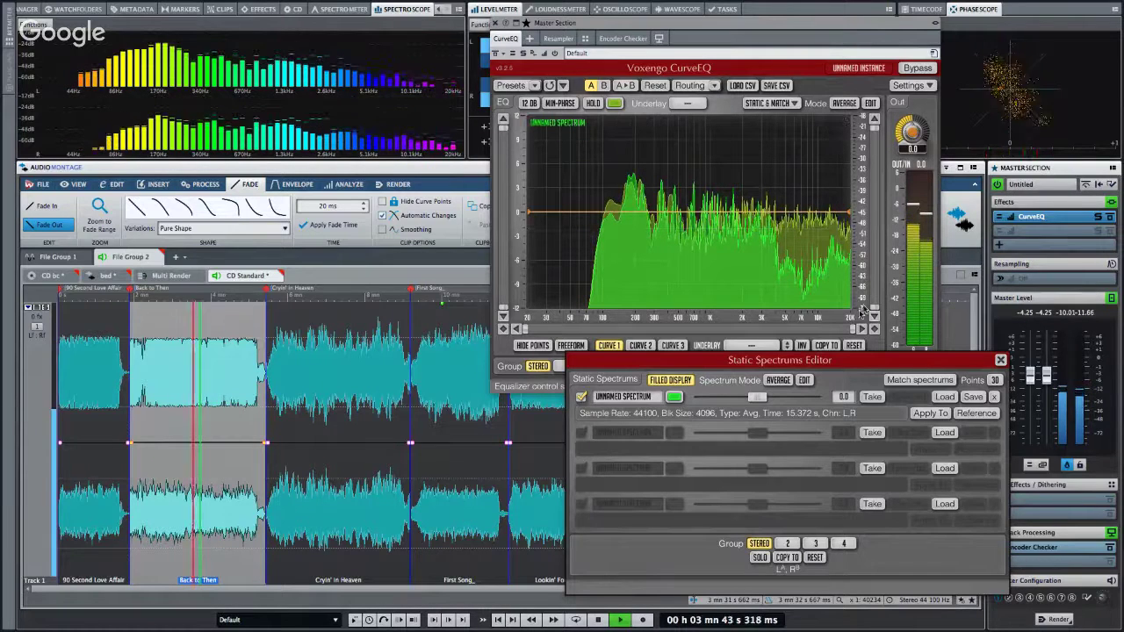
left_click(872, 433)
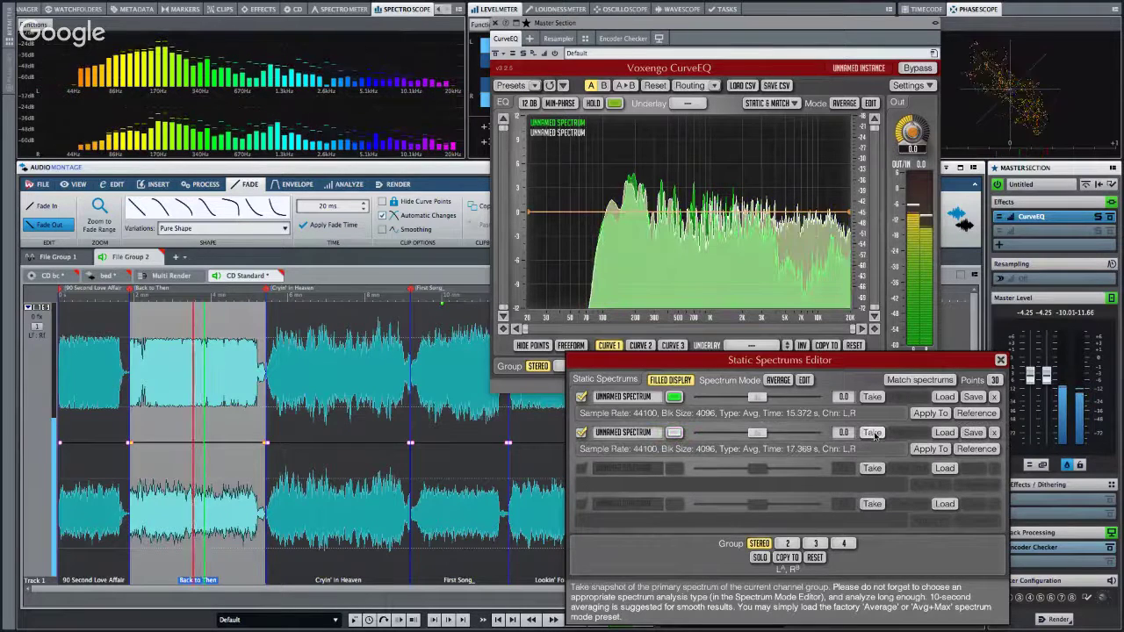
Play First Song_ from about 10 min 19 s and match its spectrum to the Back to Then reference using 30 points, ending with playback stopped.
left_click(462, 448)
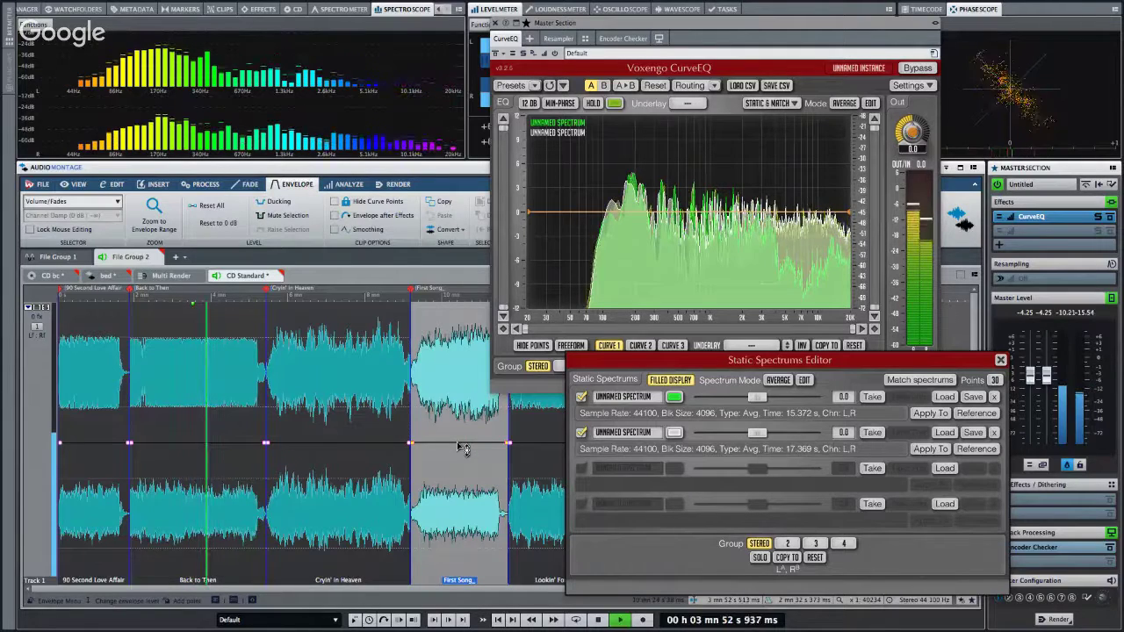
key("space")
left_click(454, 402)
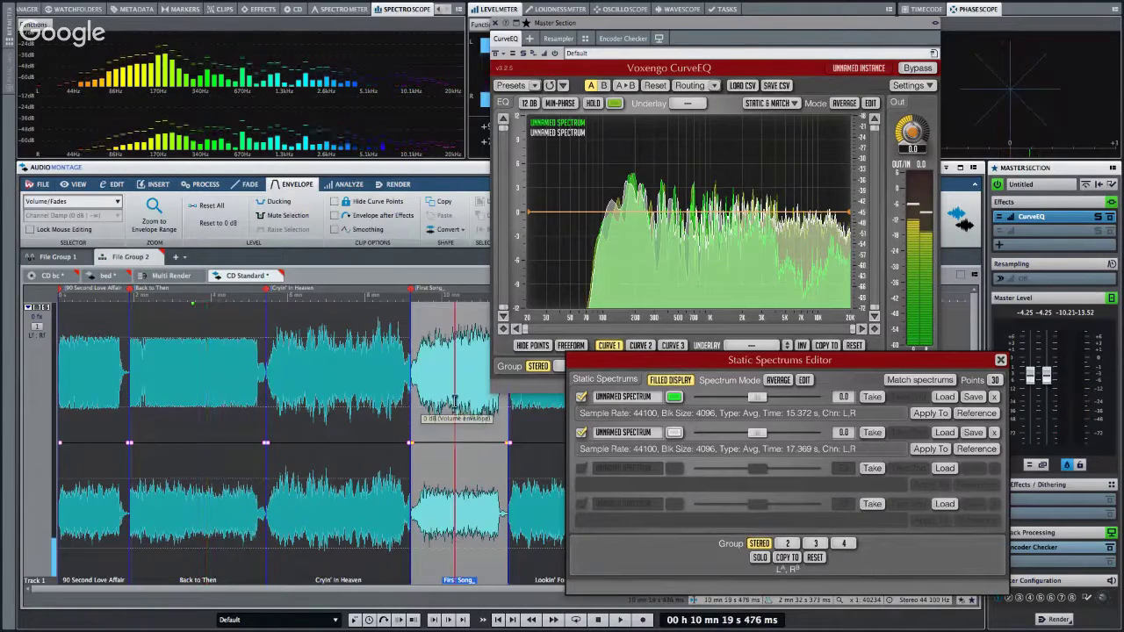
key("space")
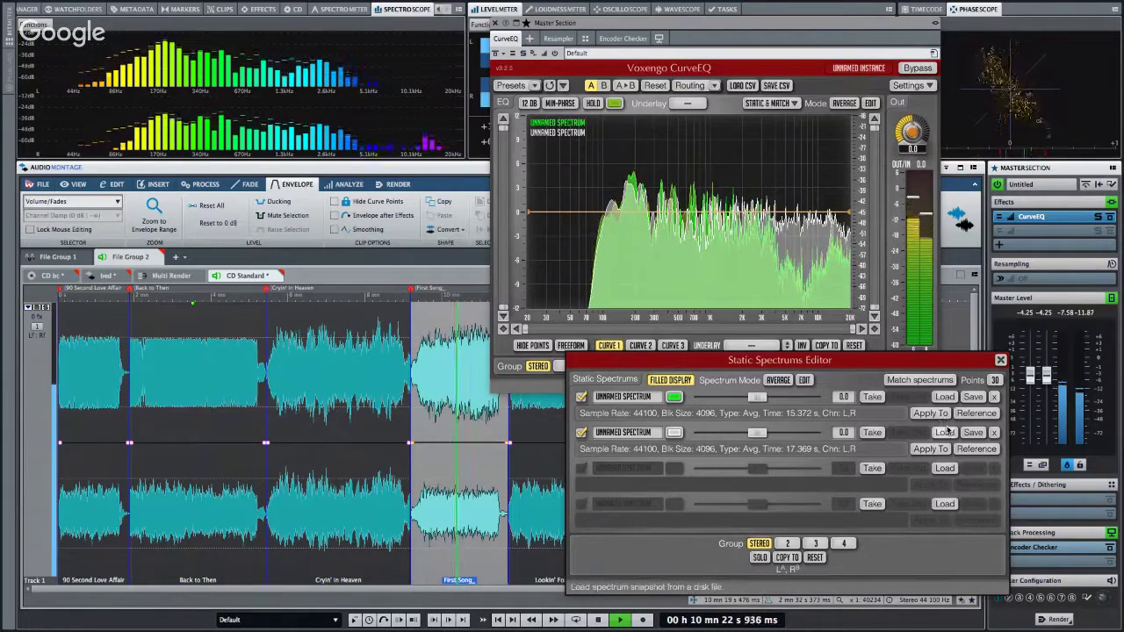
left_click(975, 450)
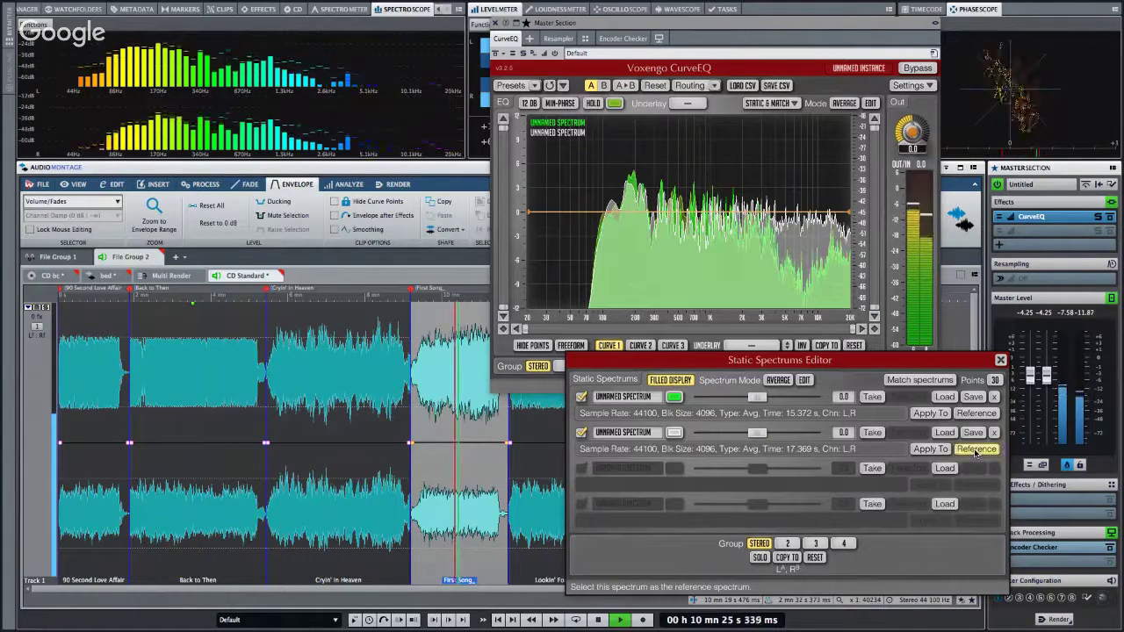
left_click(931, 414)
left_click(915, 380)
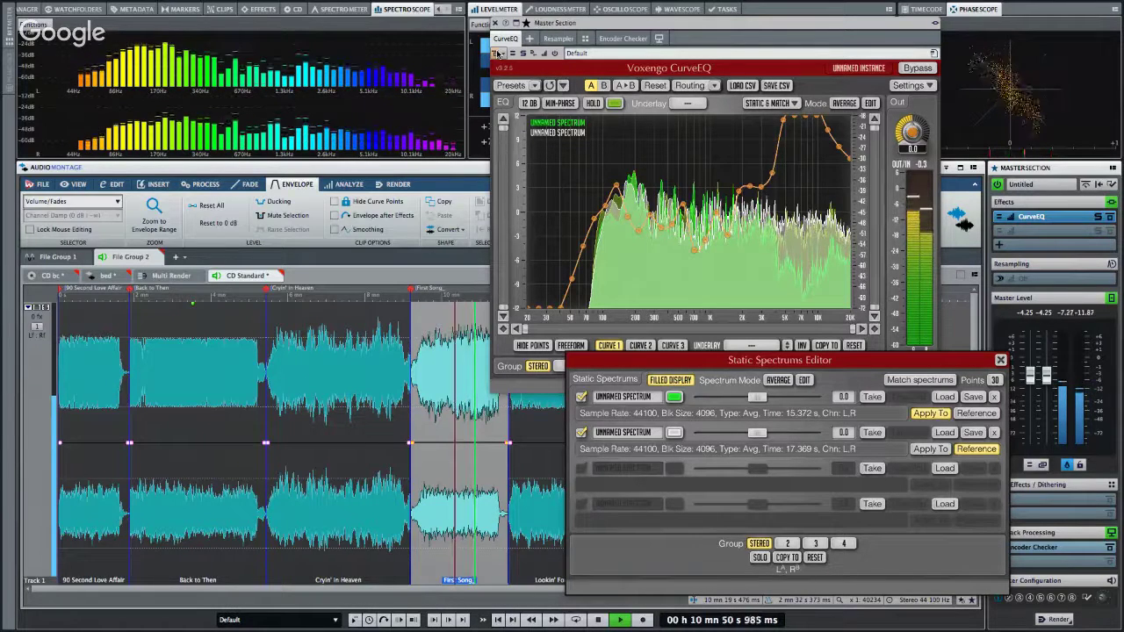
key("space")
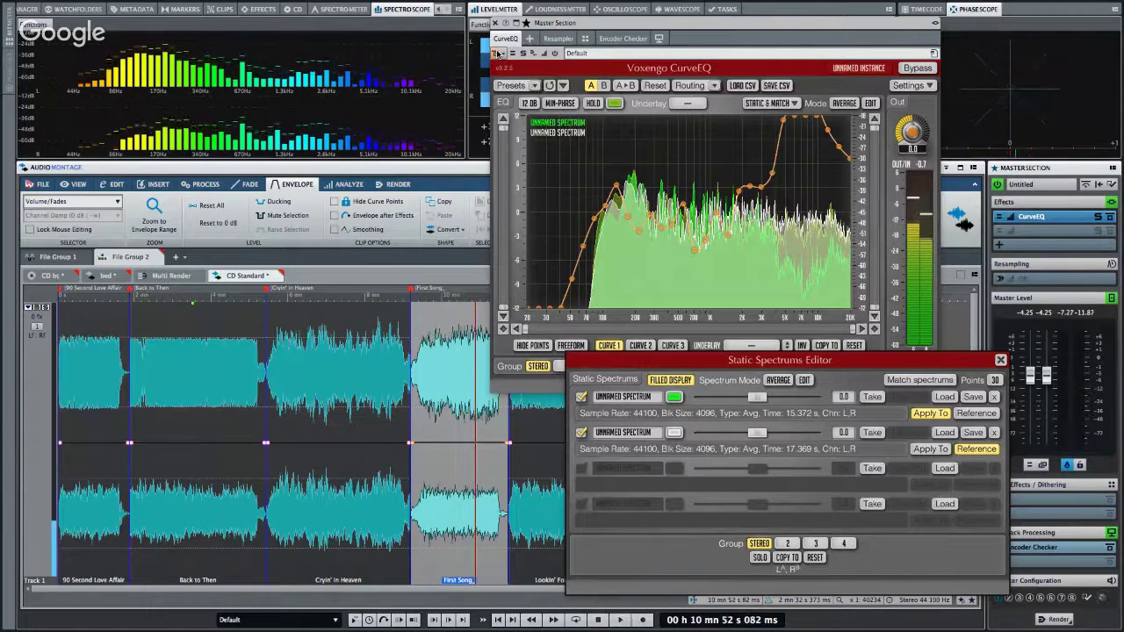
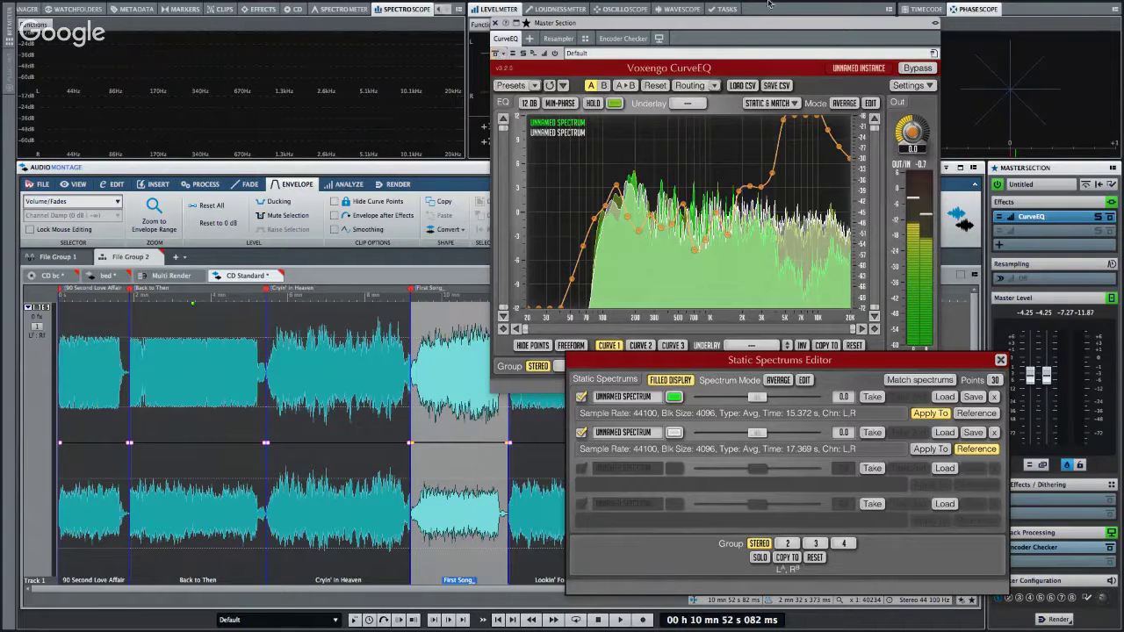
Close the CurveEQ window and its spectrum editor, and remove the plug-in from the Master Section.
mouse_move(481, 3)
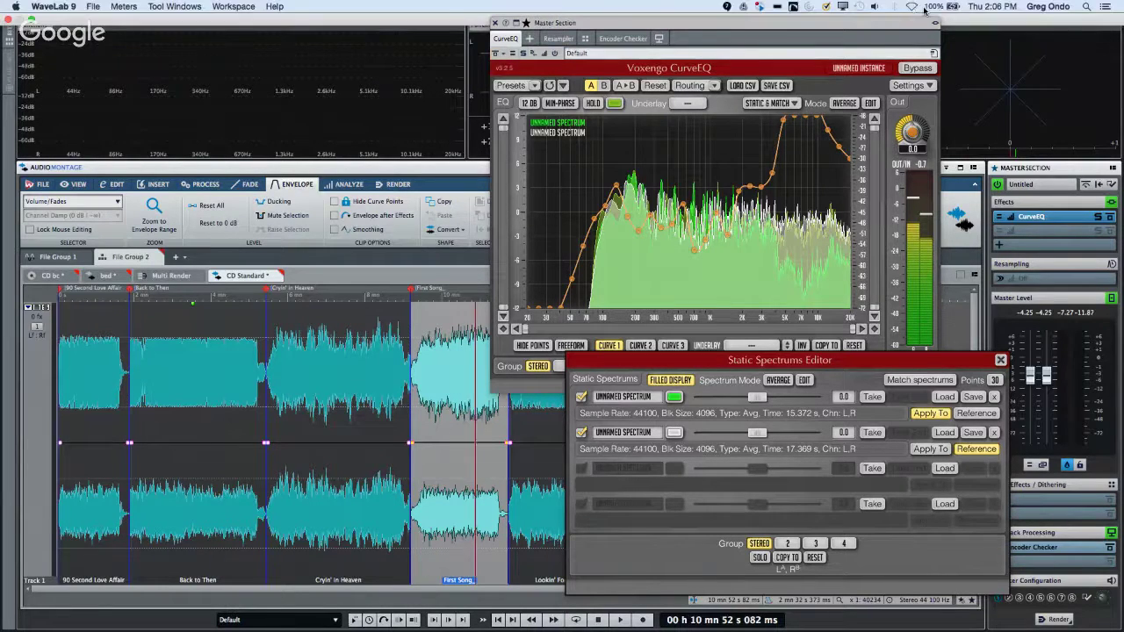
left_click(496, 22)
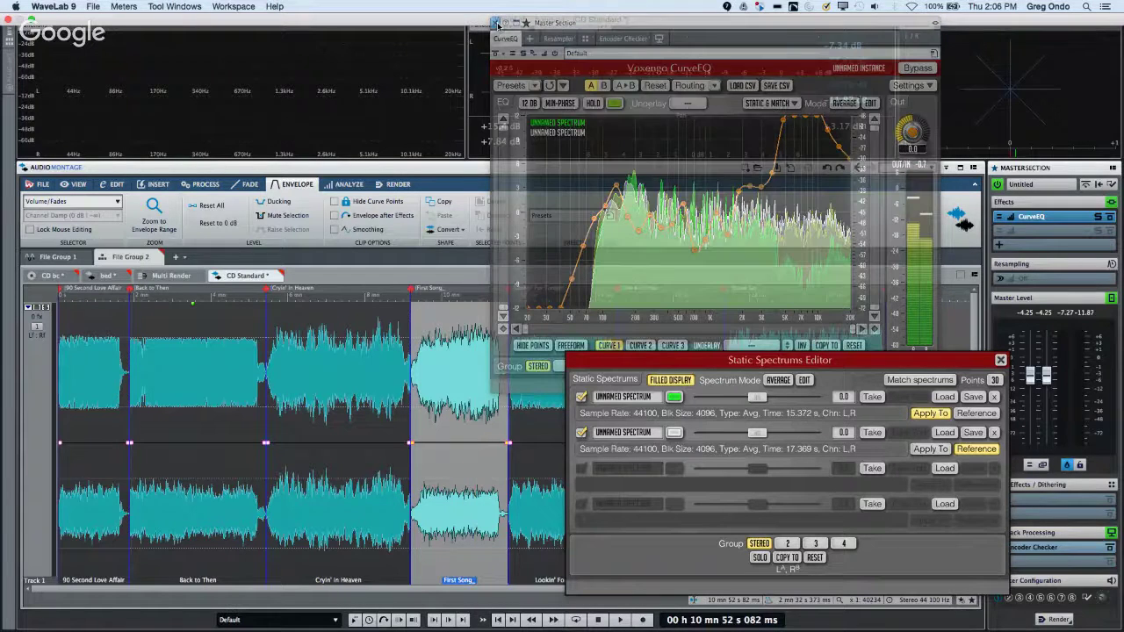
left_click(1000, 361)
left_click(1039, 221)
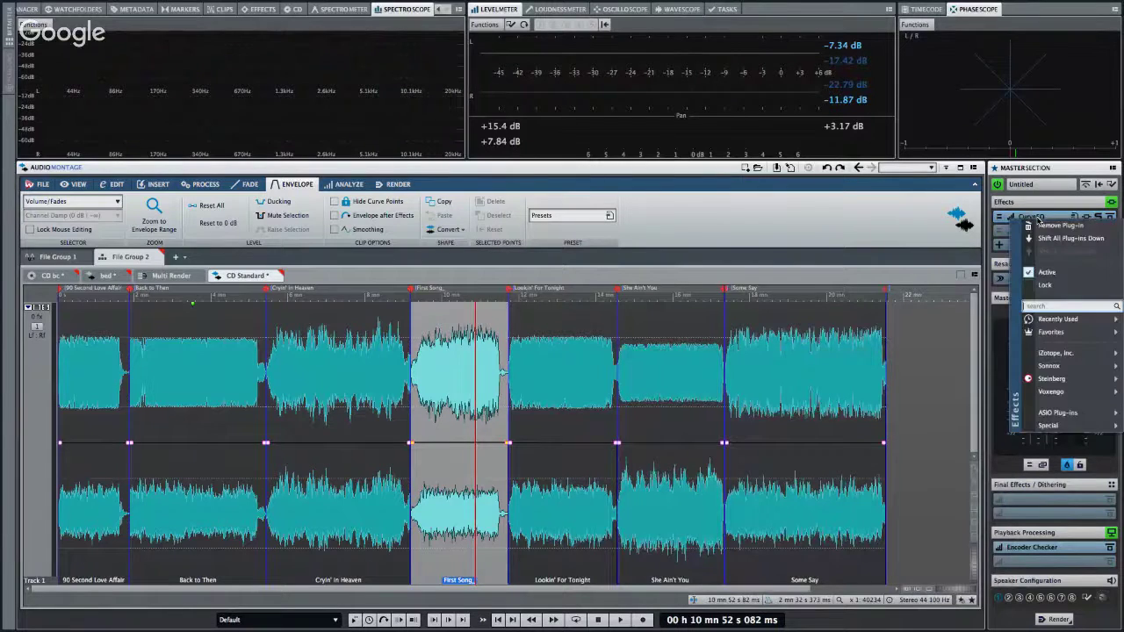
left_click(1037, 230)
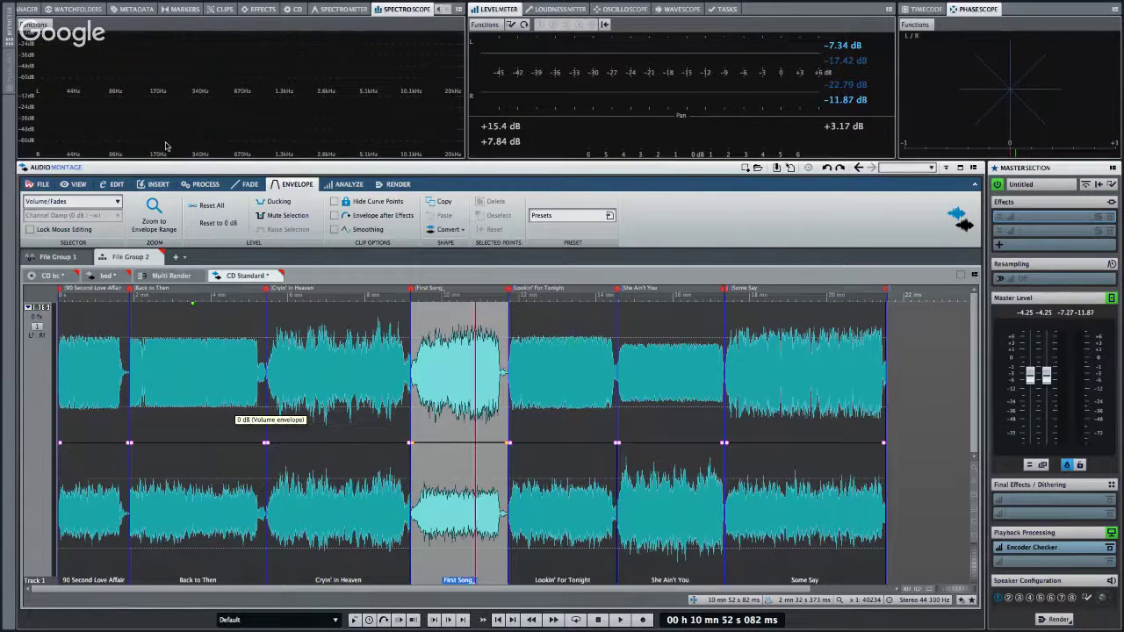
Show the montage's CD track list, and view the CD Wizard and CD-Text Editor settings without applying anything.
left_click(295, 10)
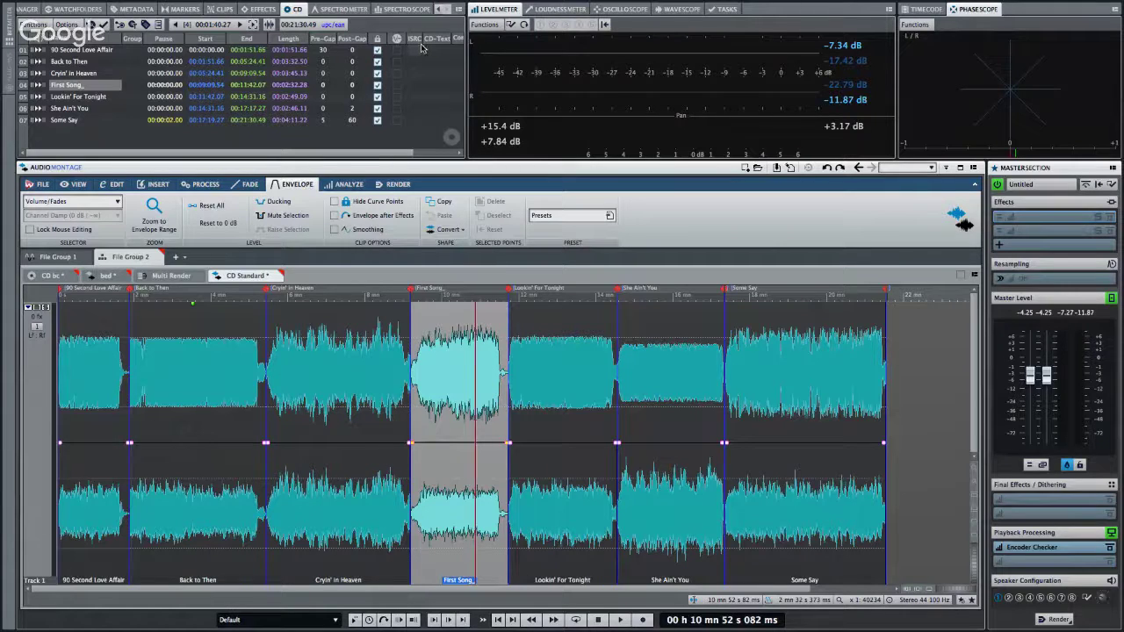
left_click(35, 25)
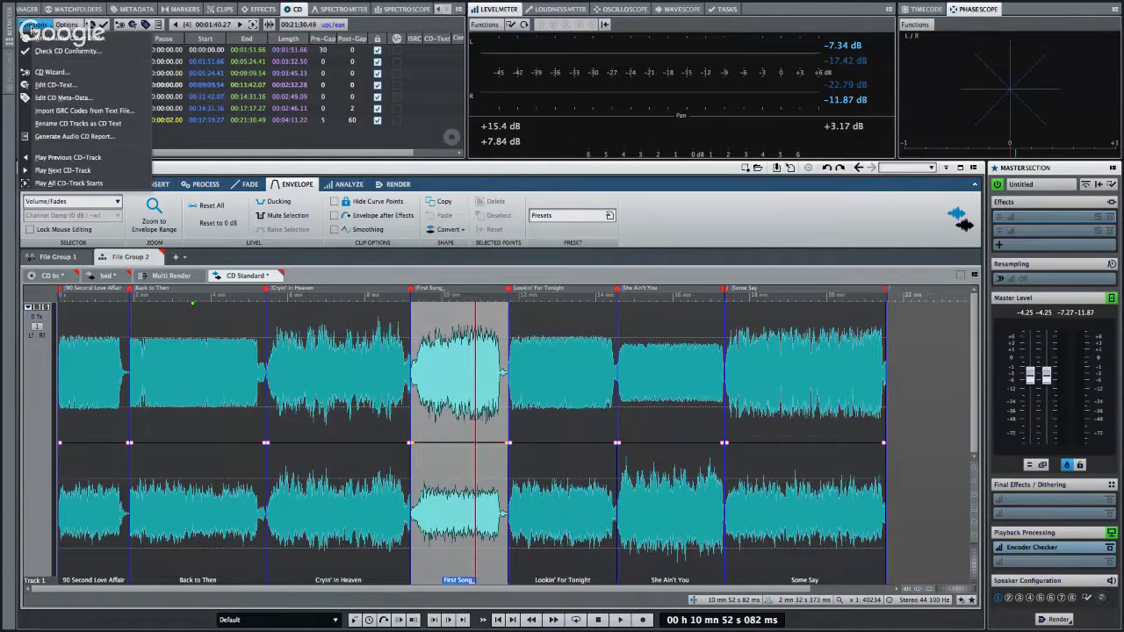
left_click(50, 72)
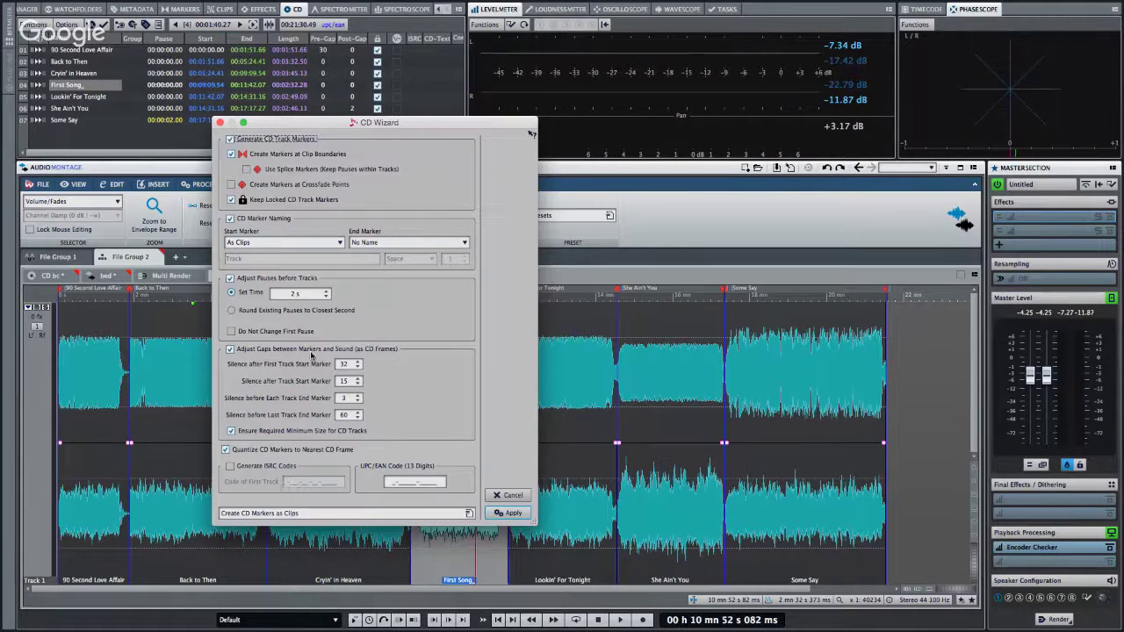
left_click(222, 123)
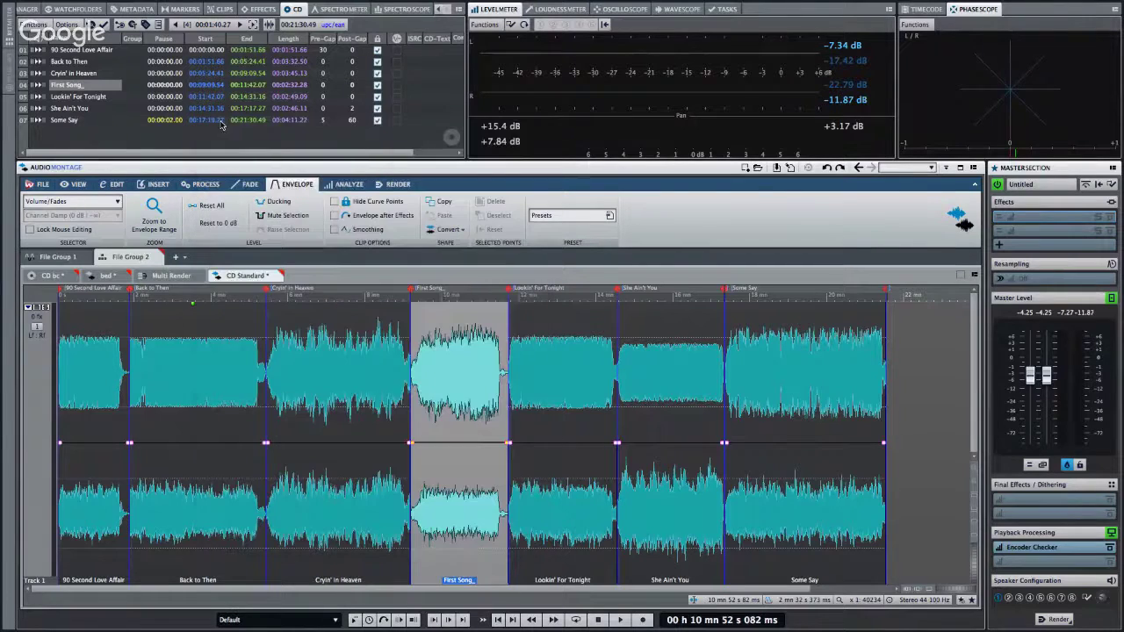
left_click(36, 25)
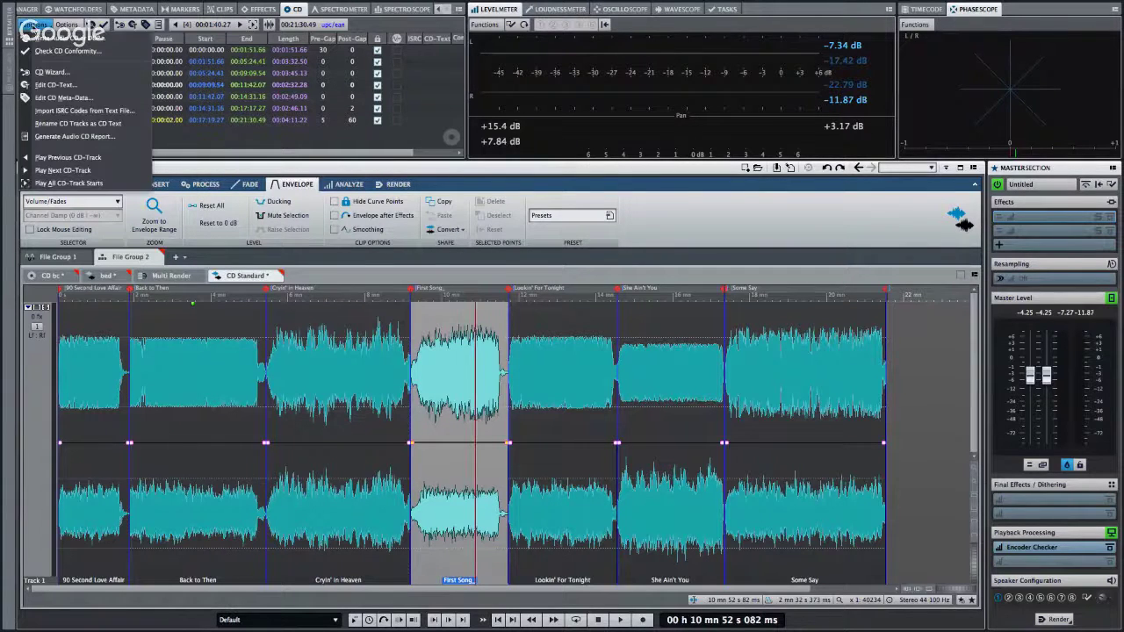
left_click(53, 85)
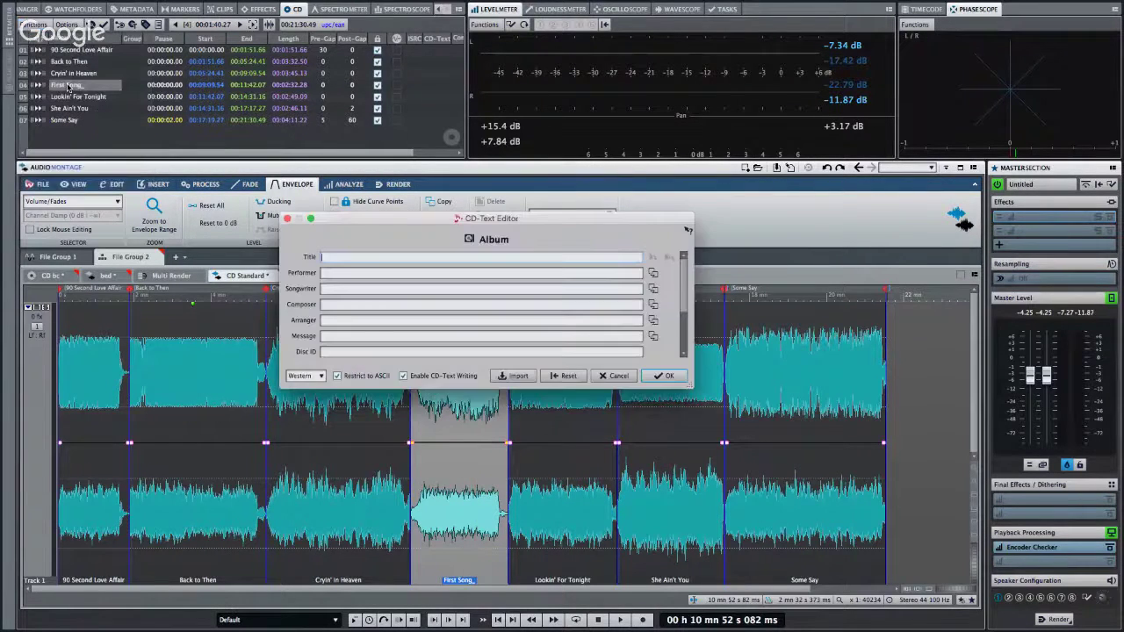
left_click(288, 219)
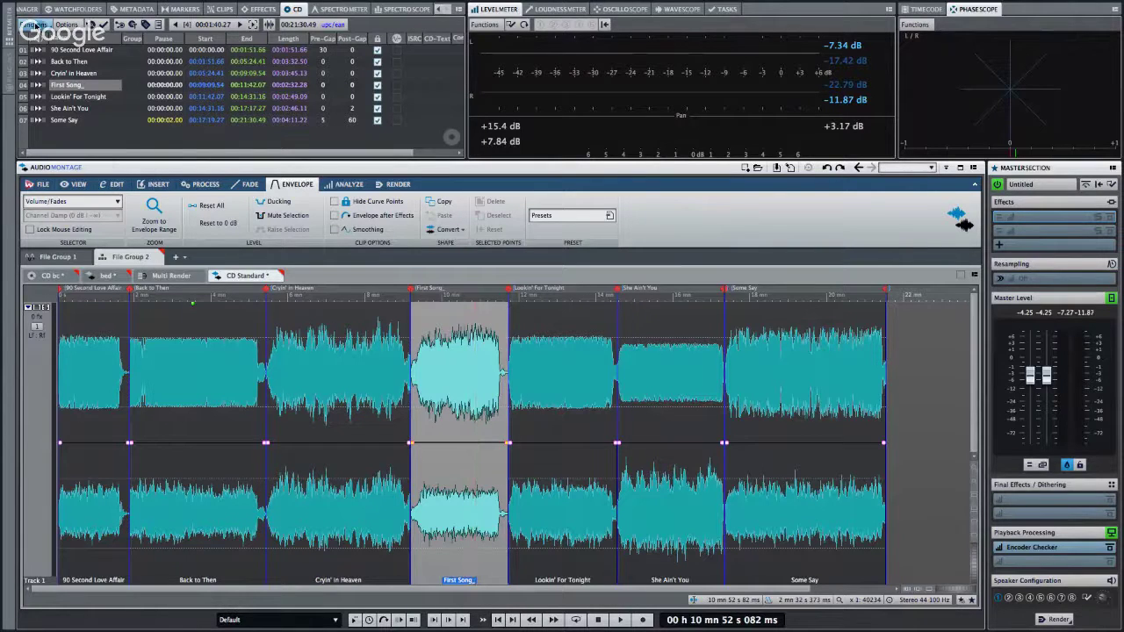
Generate an HTML Audio CD Report for all CD tracks, view it in Chrome, and return to WaveLab.
left_click(34, 25)
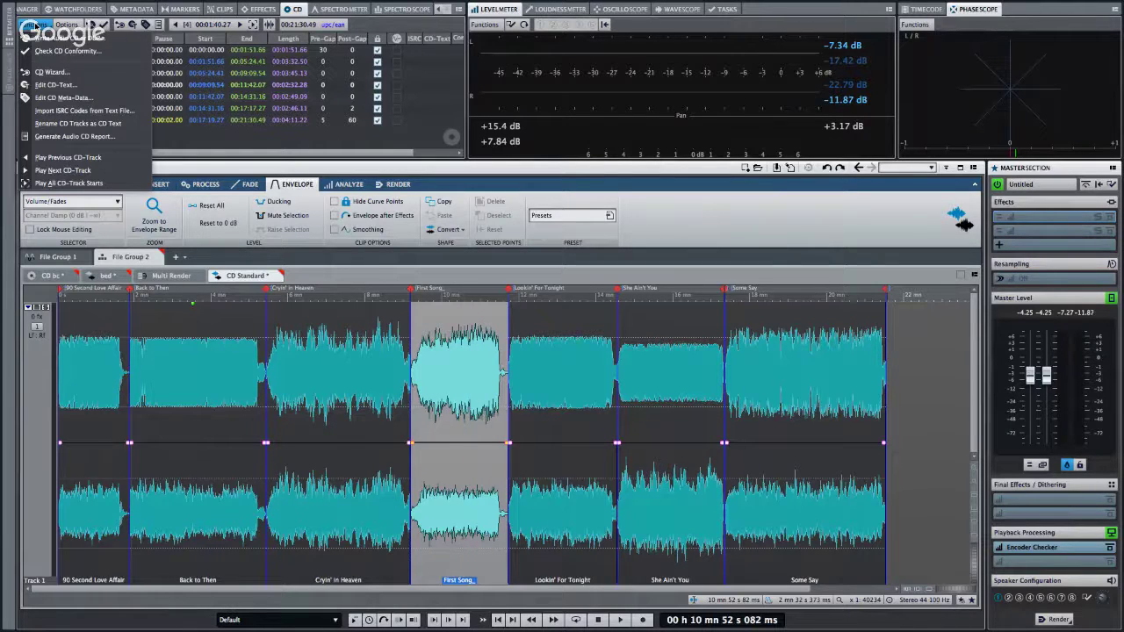
left_click(74, 136)
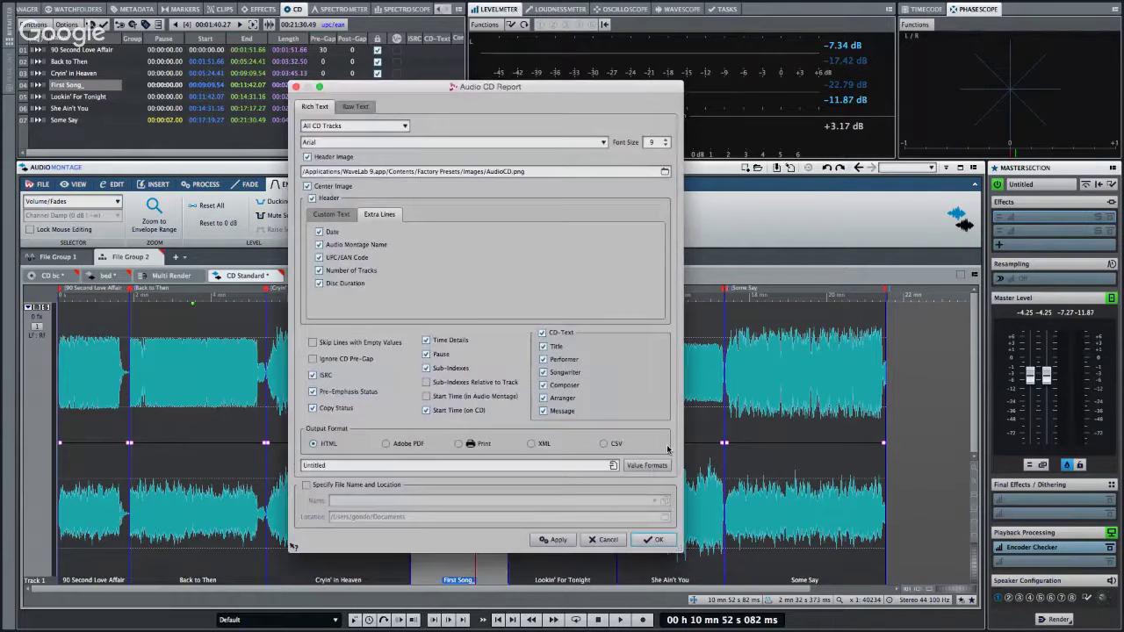
left_click(657, 537)
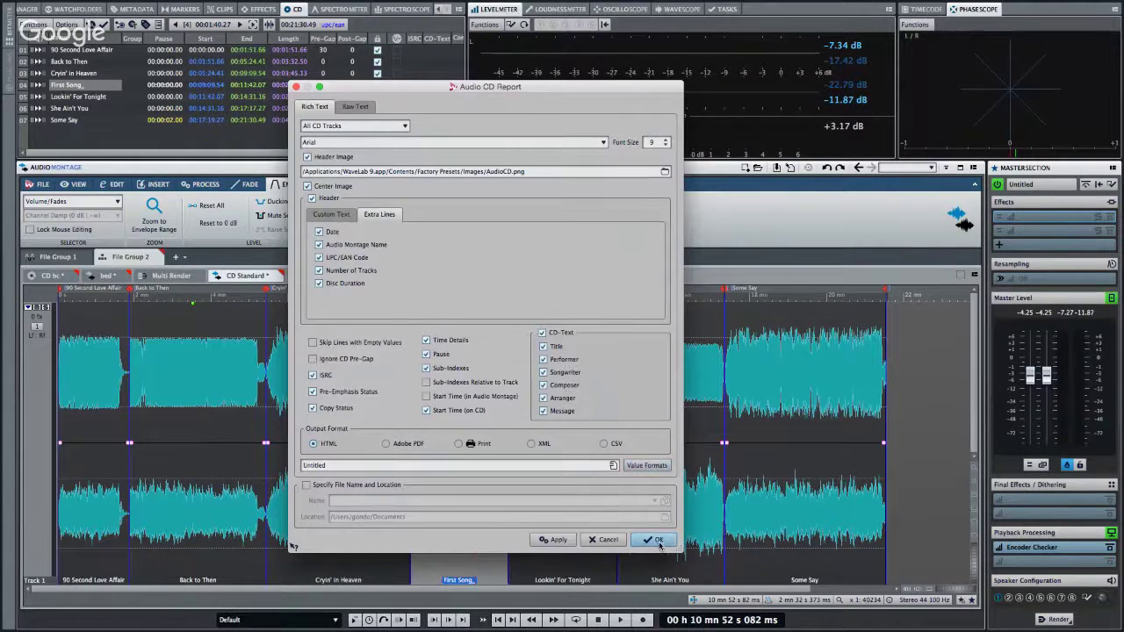
left_click(657, 540)
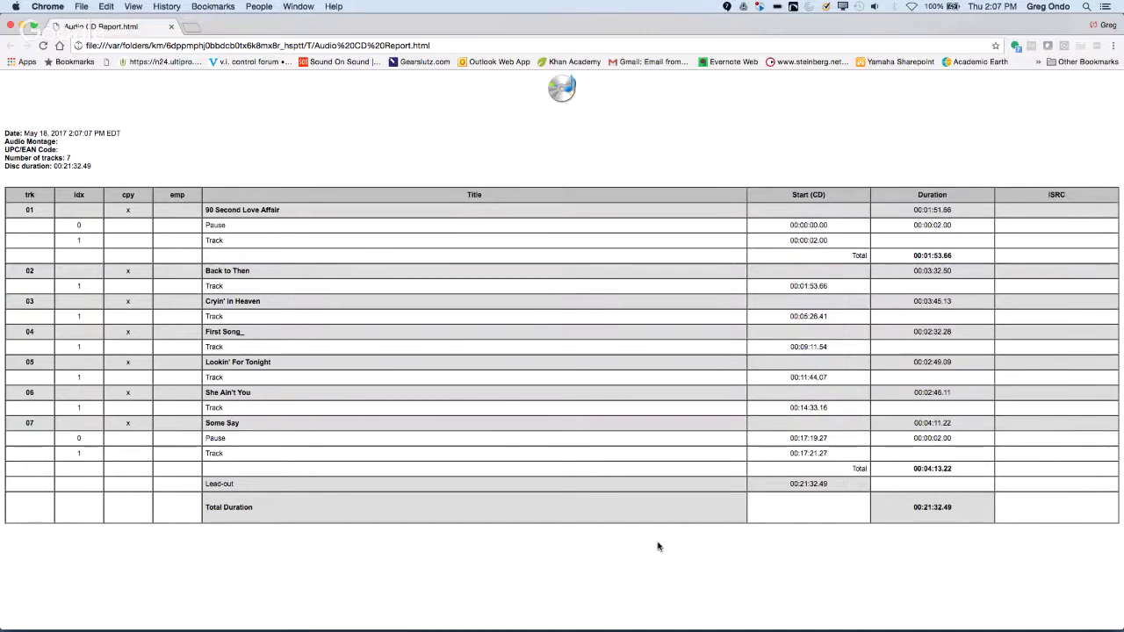
key("super+Tab")
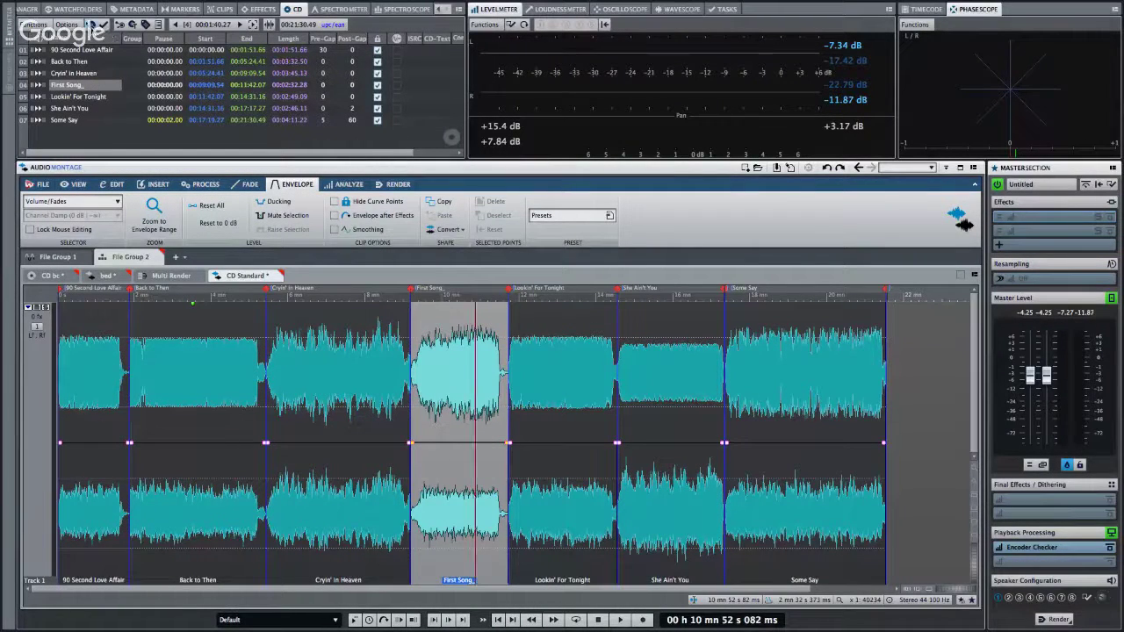
View the Write Audio CD or DDP settings with DDP Image as the device, and close them without writing anything.
left_click(91, 26)
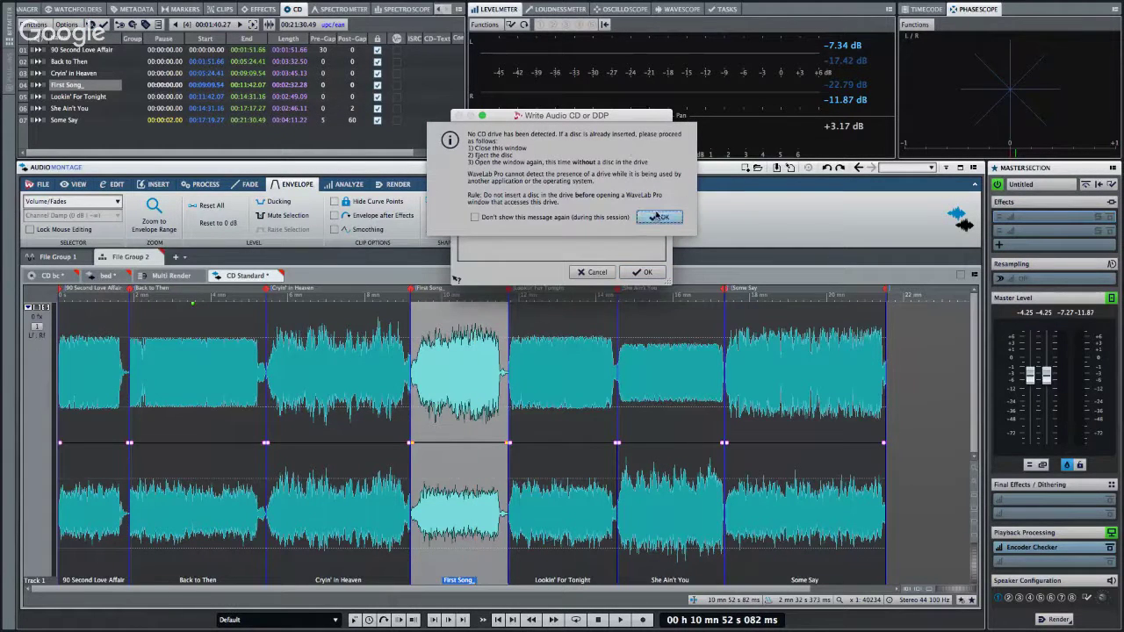
left_click(658, 217)
left_click(544, 134)
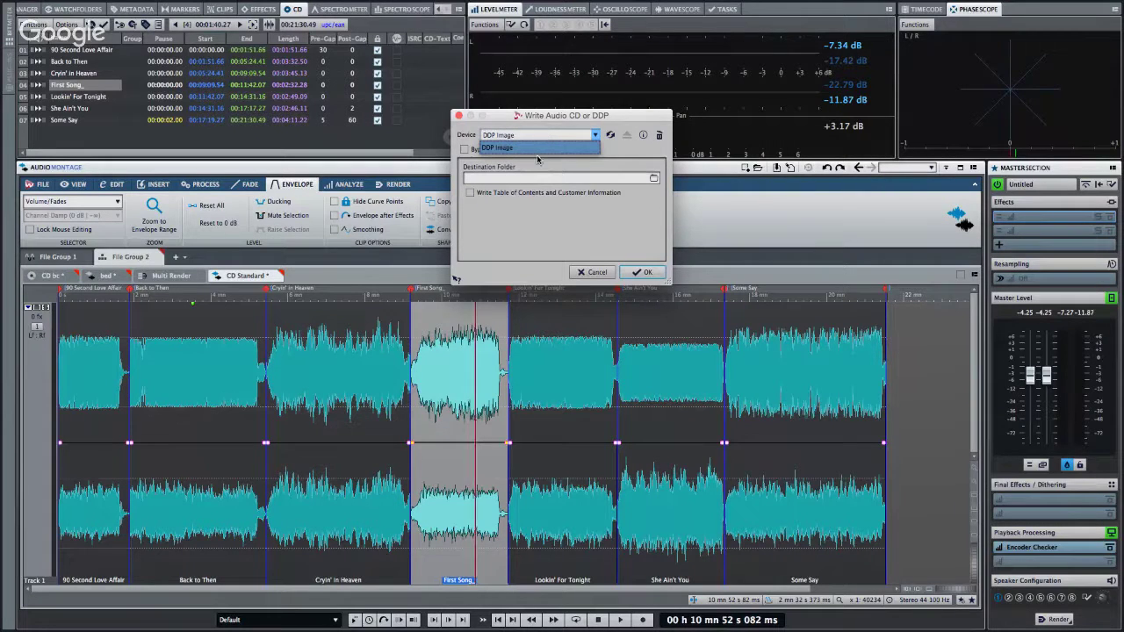
left_click(527, 134)
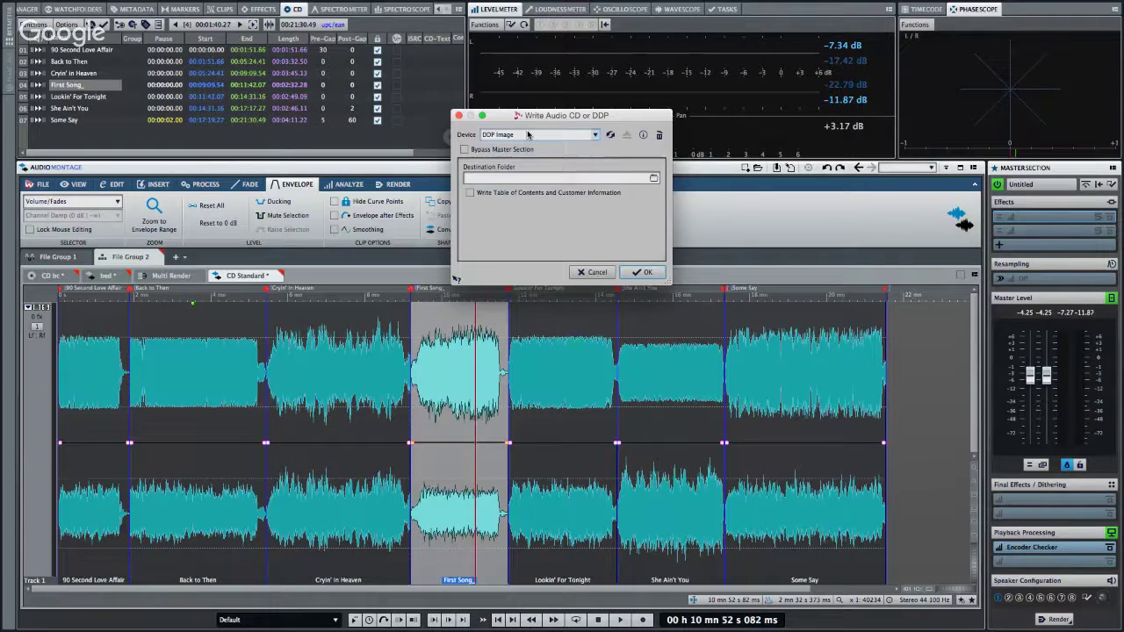
left_click(647, 274)
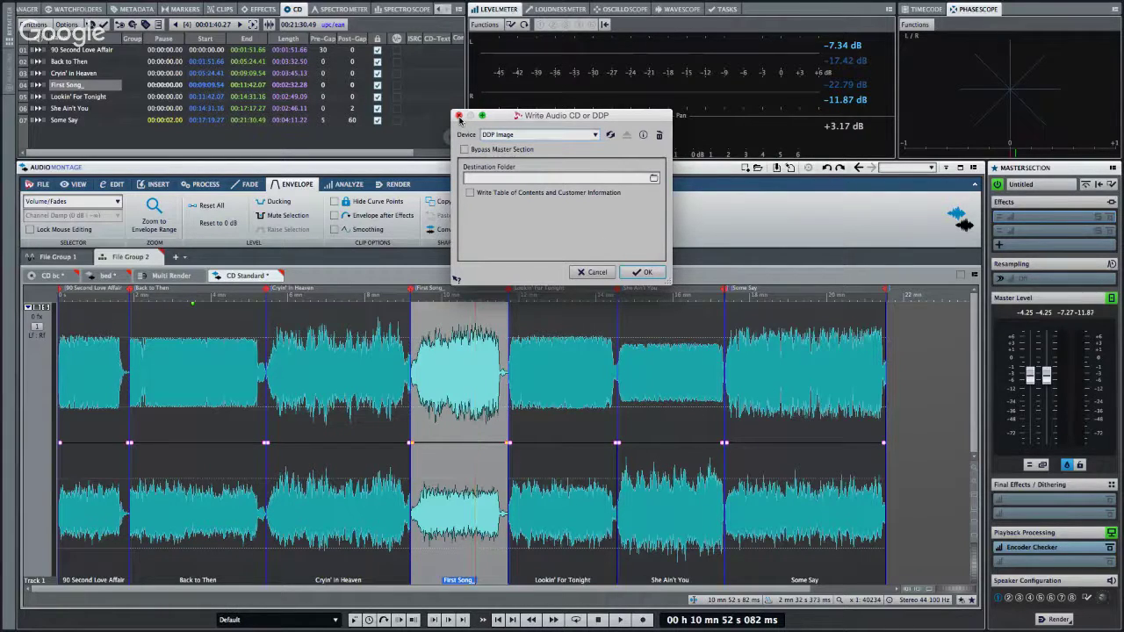
left_click(458, 116)
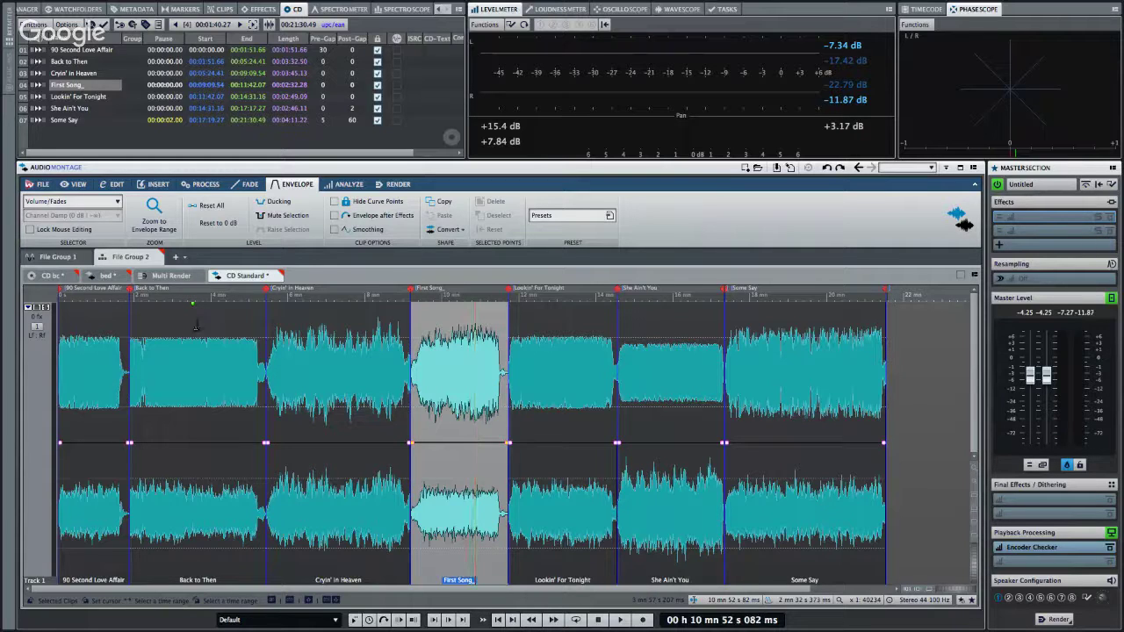
Show the WAVE LAB ESPN TEST 1 file in File Group 1, and play it from about 31.6 s for a few seconds.
left_click_drag(122, 275, 56, 261)
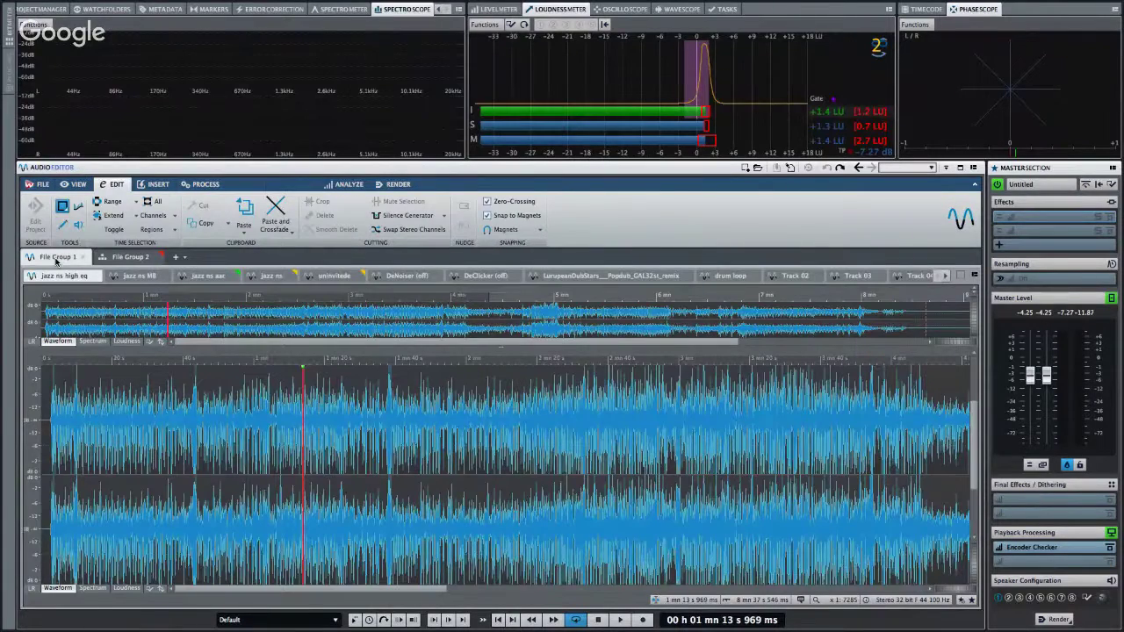
left_click(944, 276)
left_click(944, 276)
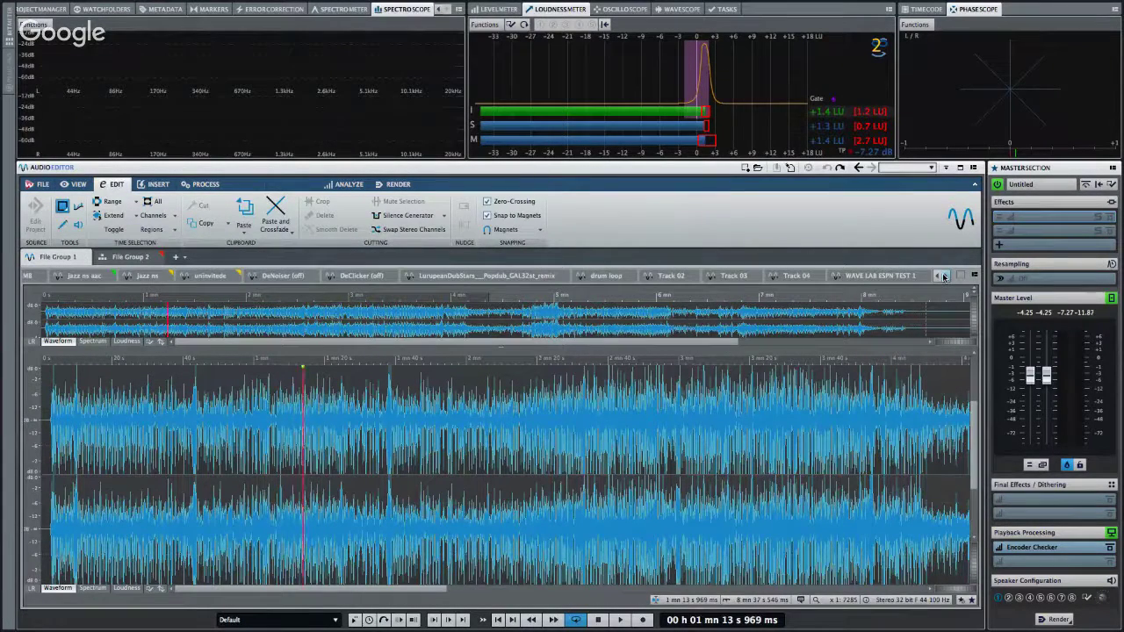
left_click(871, 276)
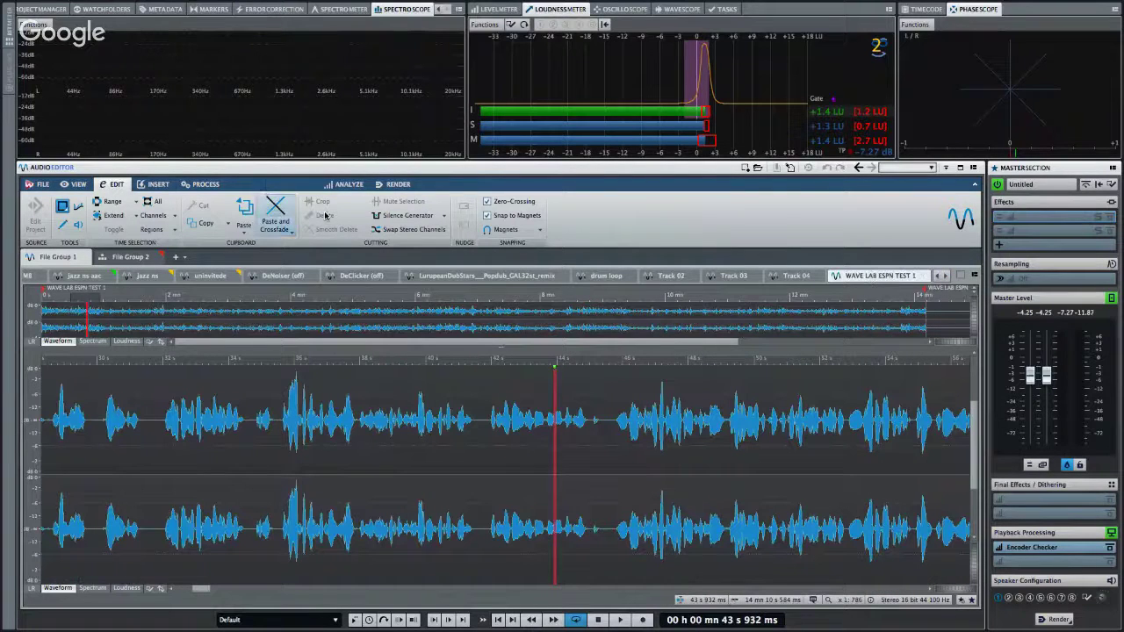
left_click(149, 425)
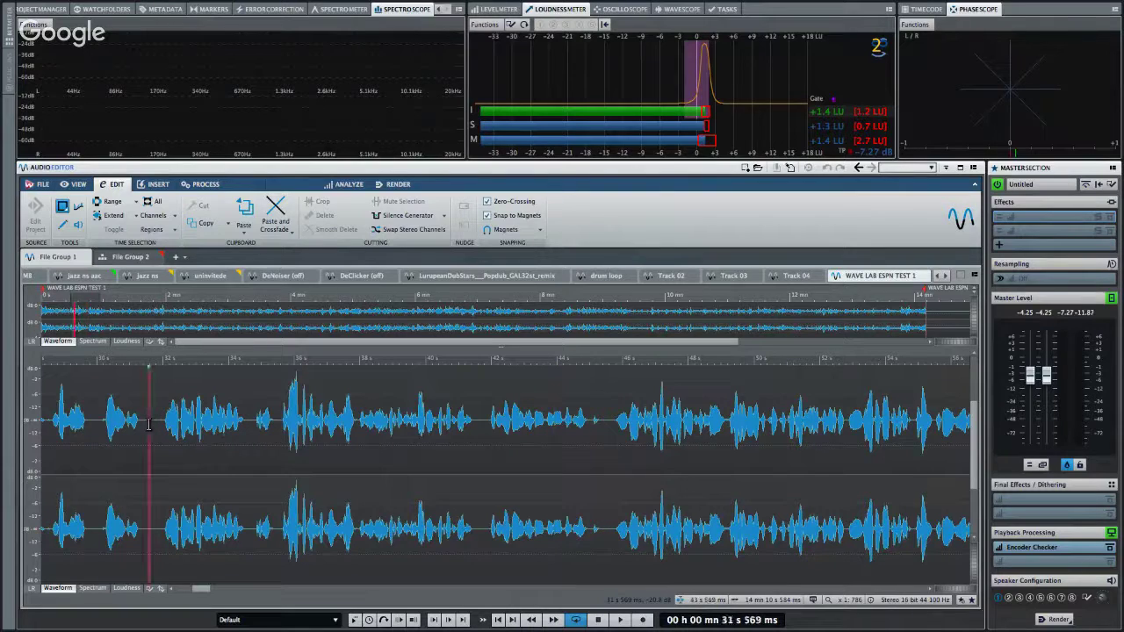
key("space")
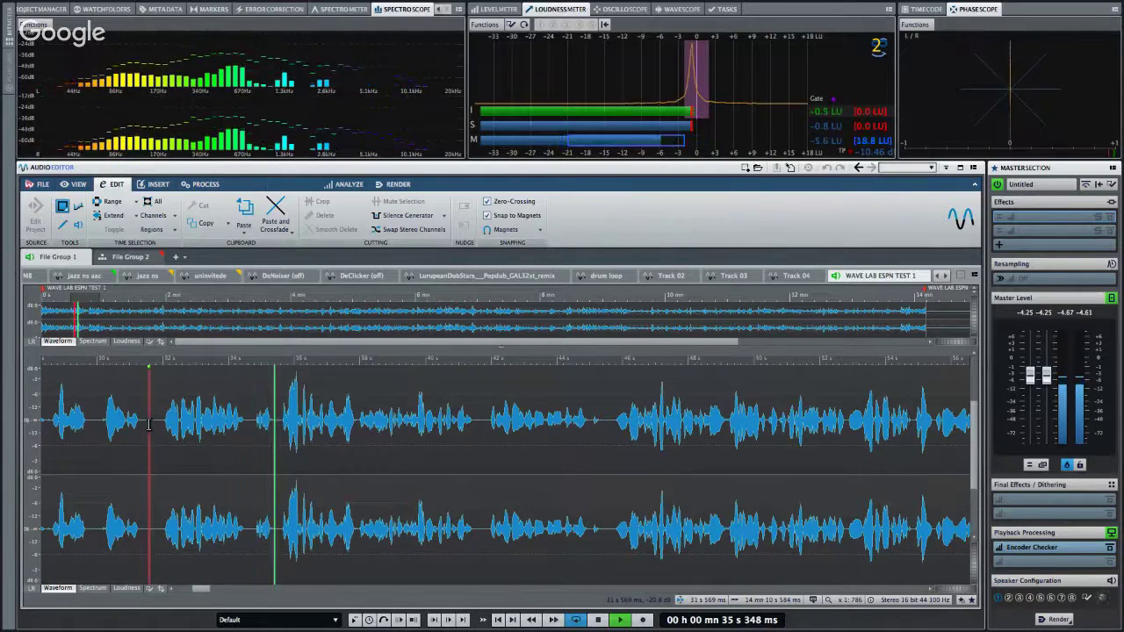
key("space")
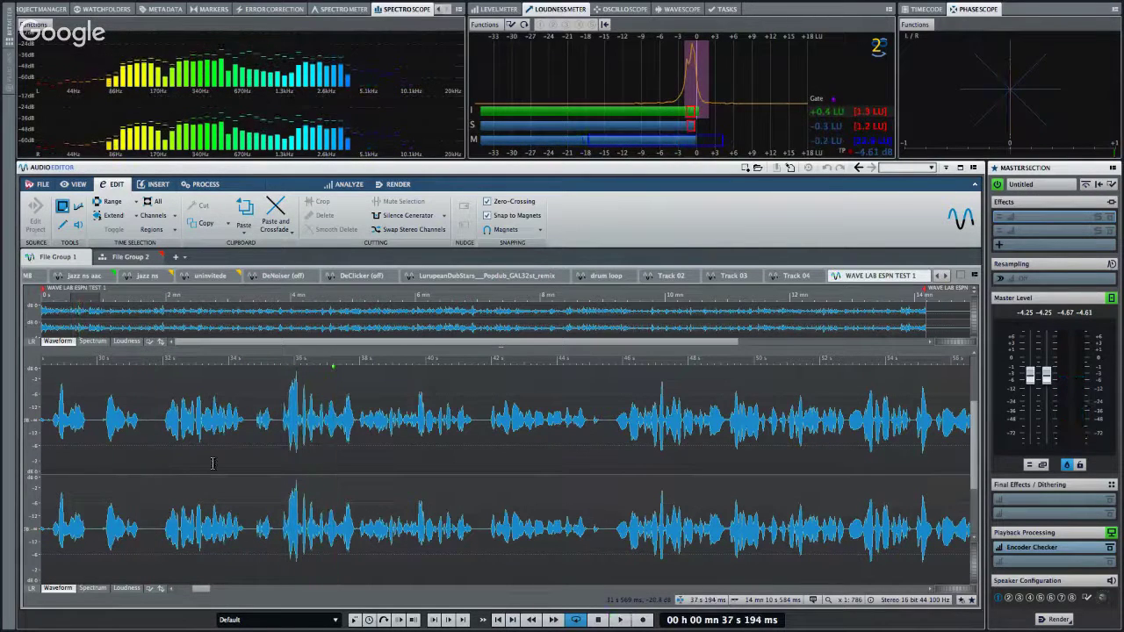
Play the speech with the 125 playback speed preset, and return playback to normal speed.
left_click(370, 620)
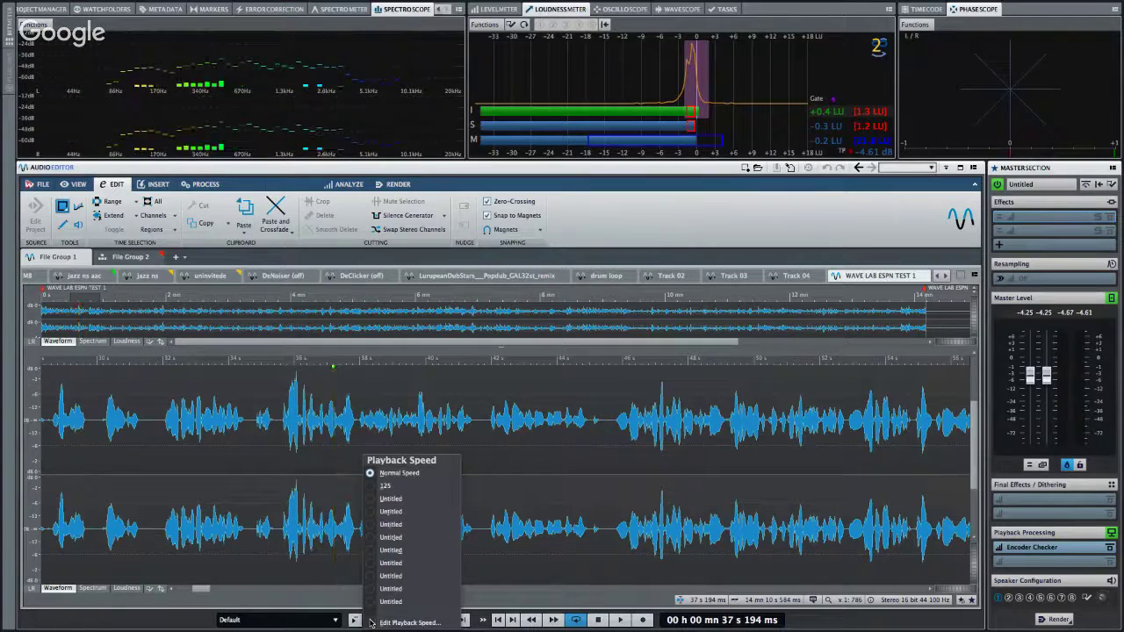
left_click(412, 485)
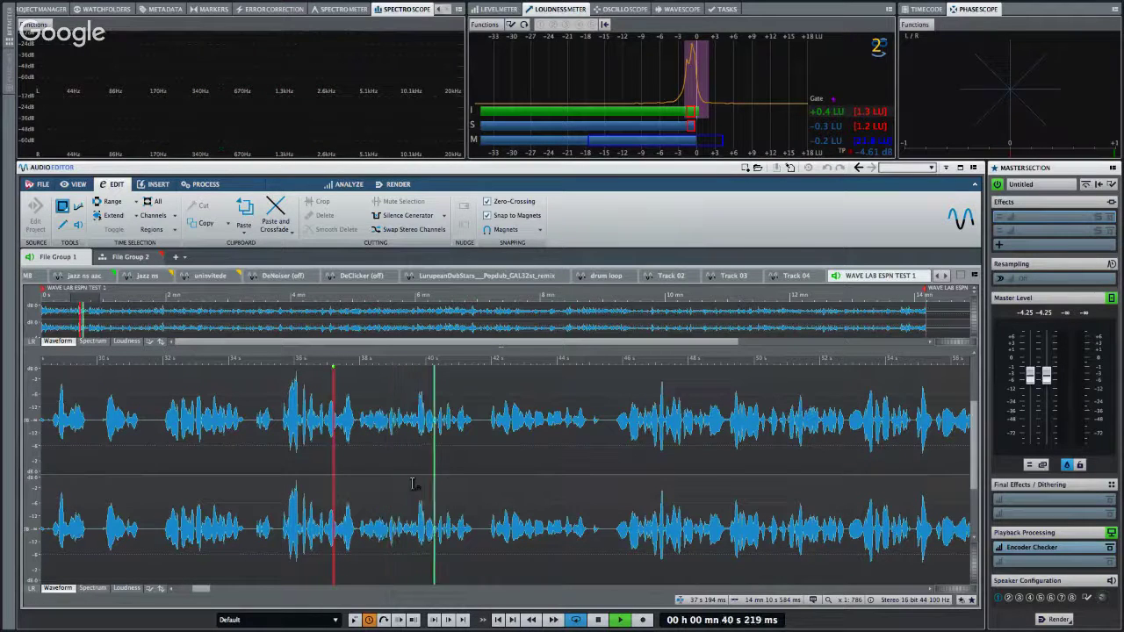
left_click(369, 620)
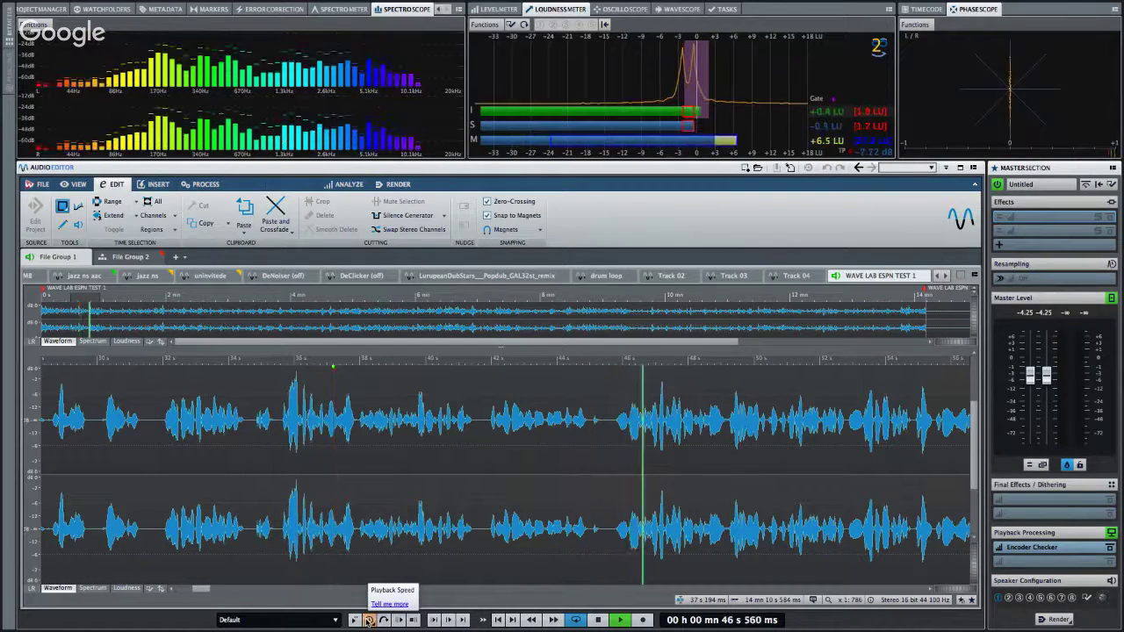
left_click(400, 620)
Replace about 589 ms of speech ending near 47.2 s with 1 s of the 1K test tone using the Silence Generator, and play the edit.
left_click_drag(642, 460, 660, 460)
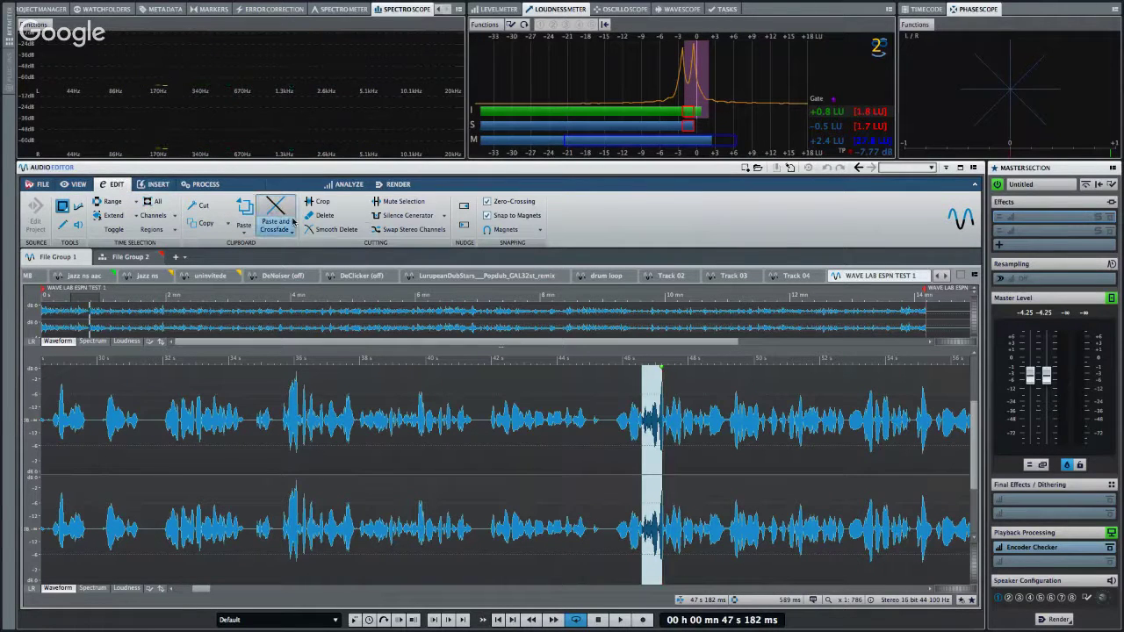
left_click(422, 218)
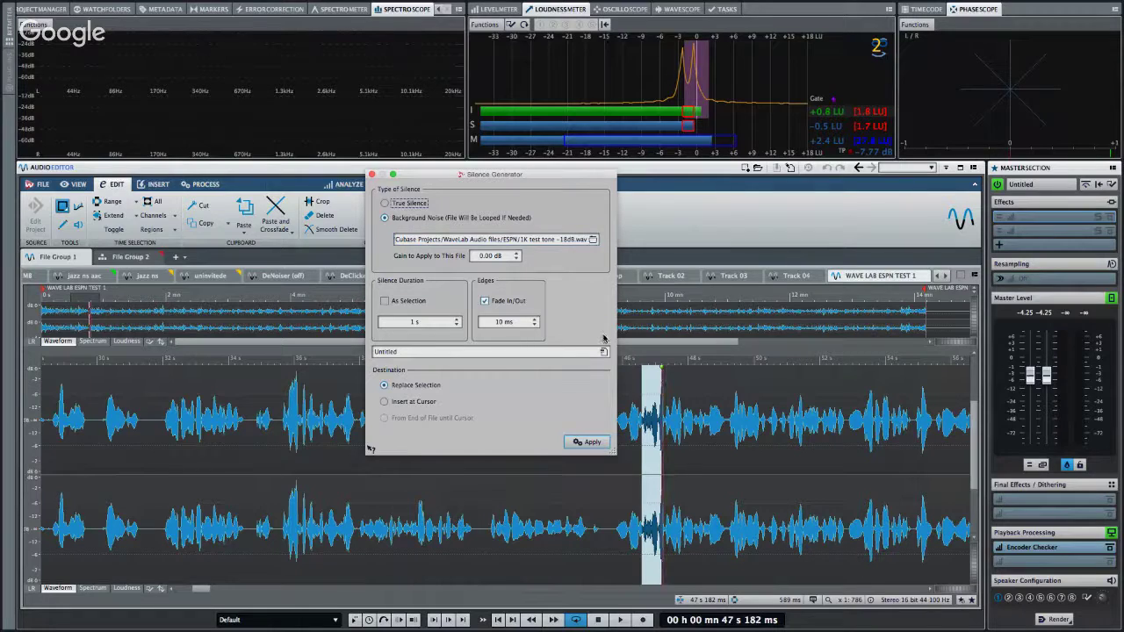
left_click(594, 442)
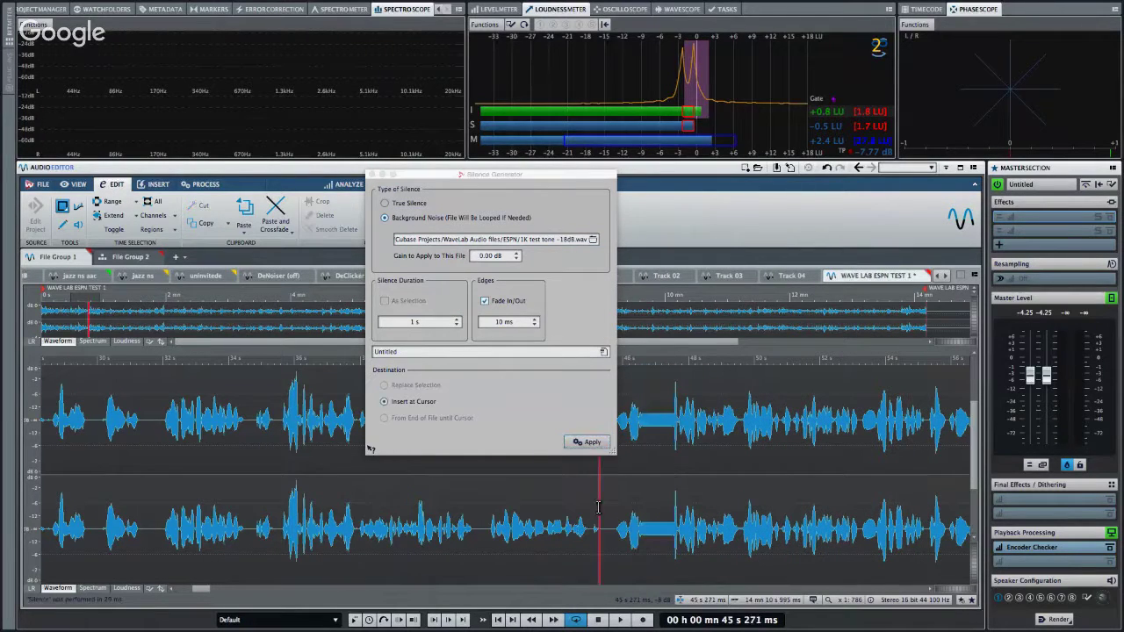
key("space")
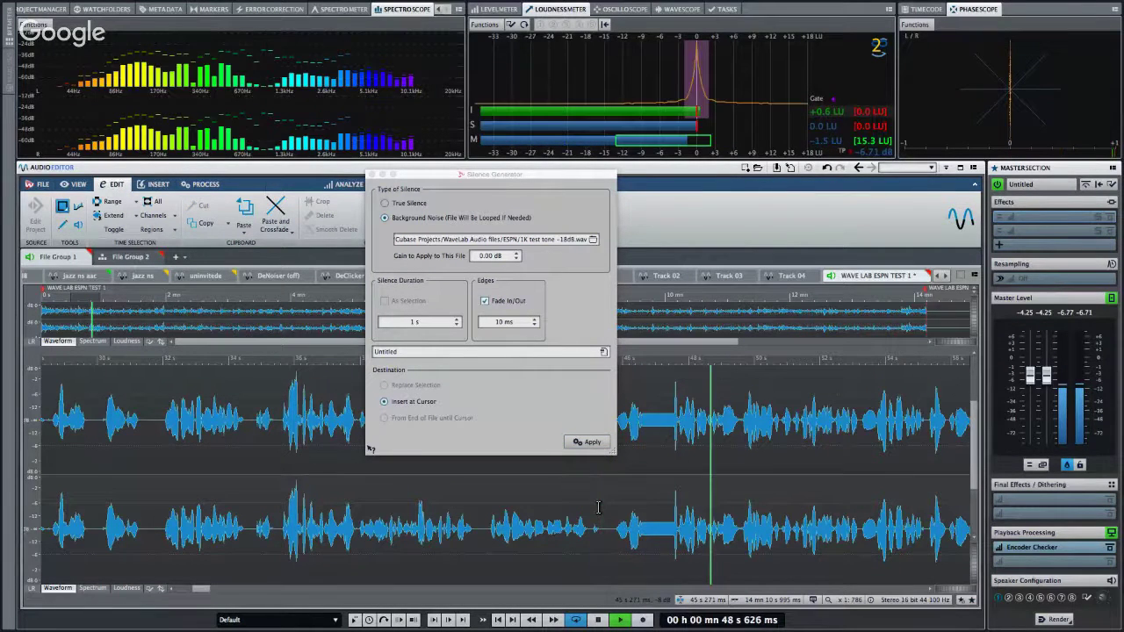
key("space")
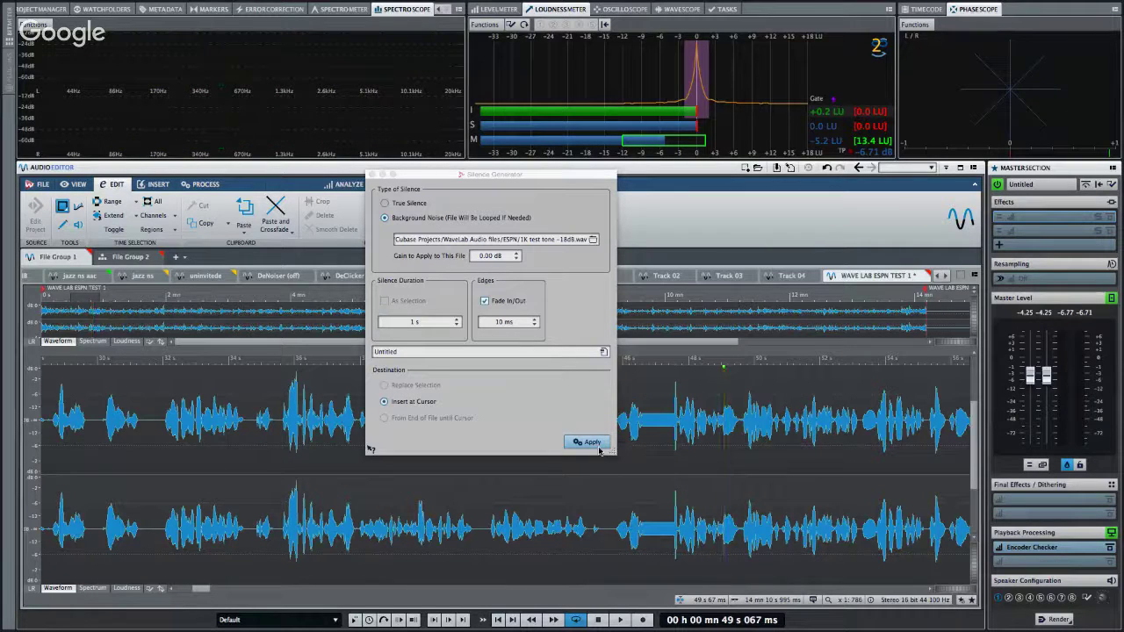
left_click(373, 174)
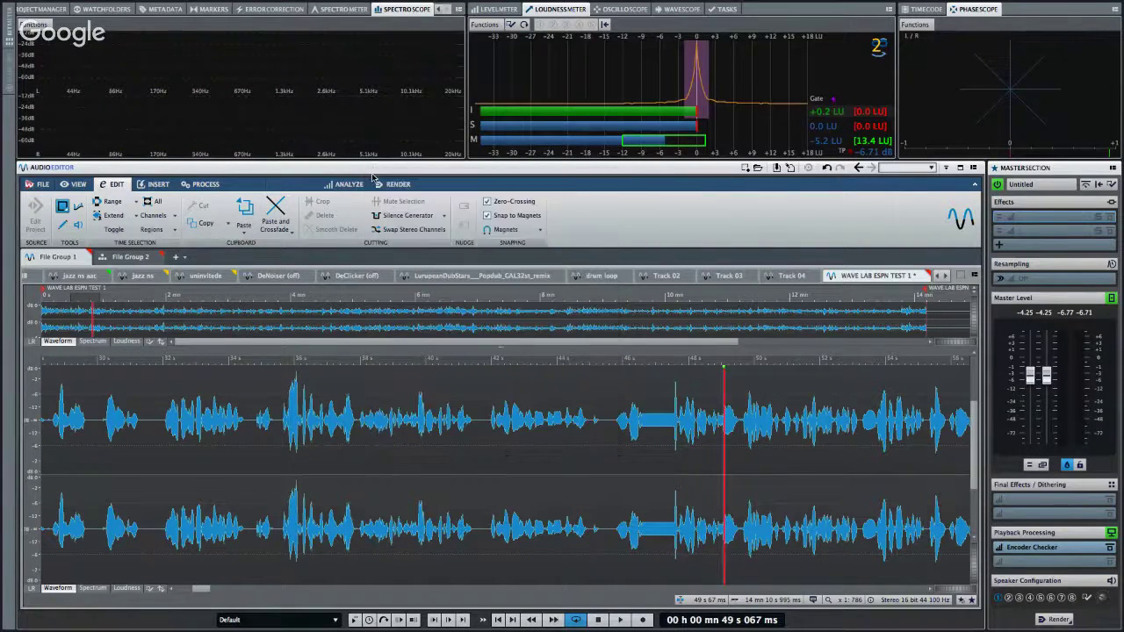
Show the bed montage in File Group 2 and start playing it from about 51.5 s.
left_click(127, 258)
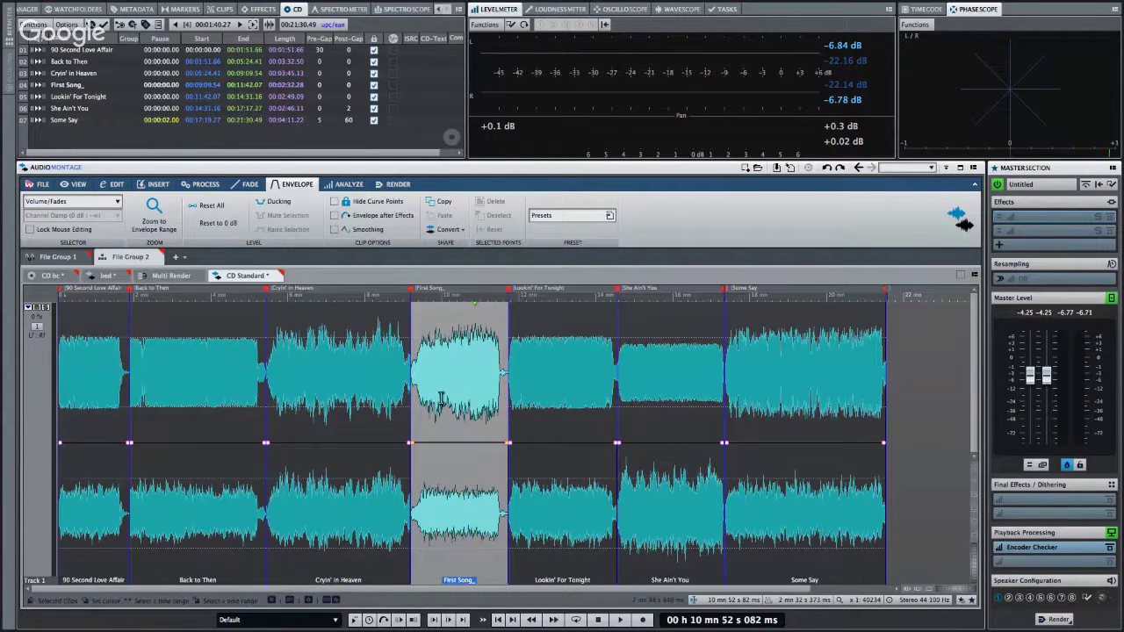
left_click(107, 276)
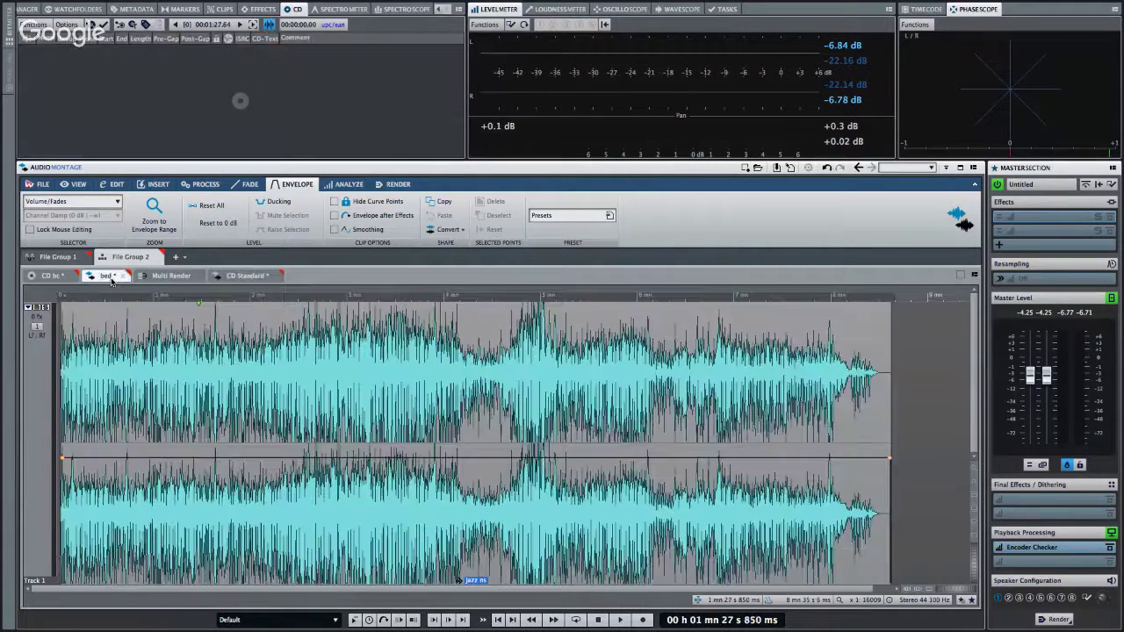
left_click(140, 406)
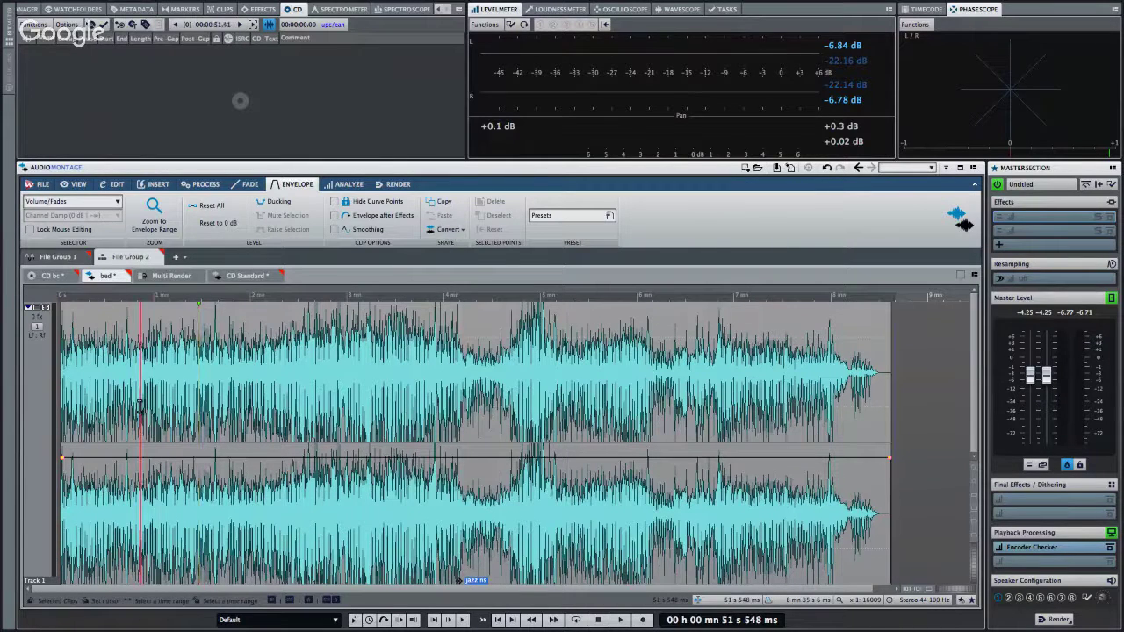
key("space")
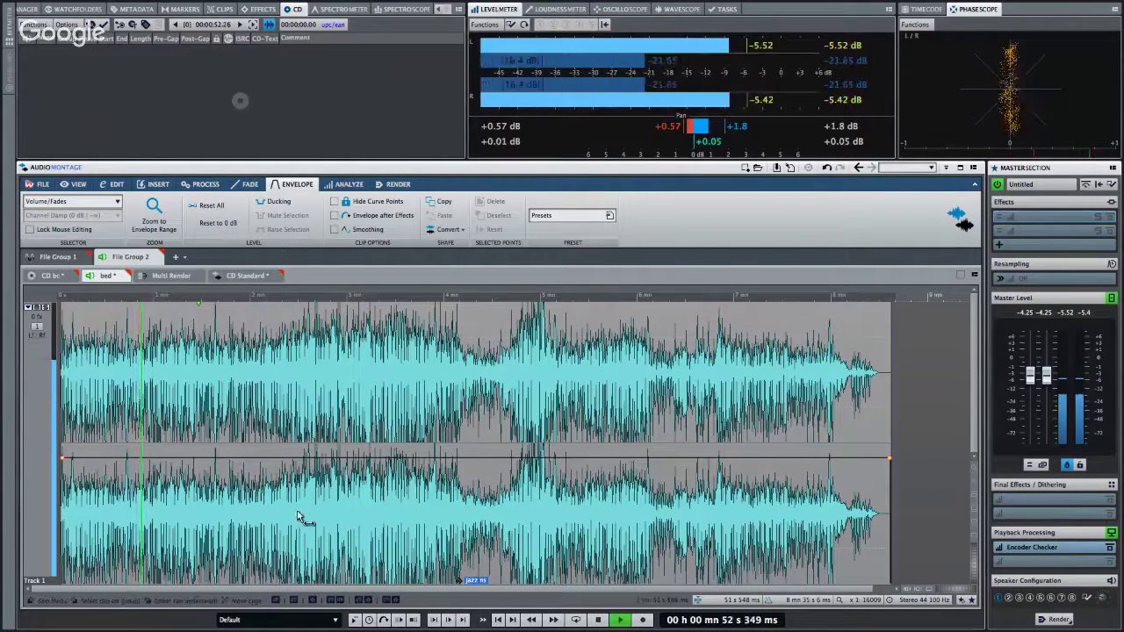
Lower the jazz clip's whole volume envelope during playback, raise it back to about its original level, and stop playback.
left_click_drag(289, 458, 314, 518)
key("space")
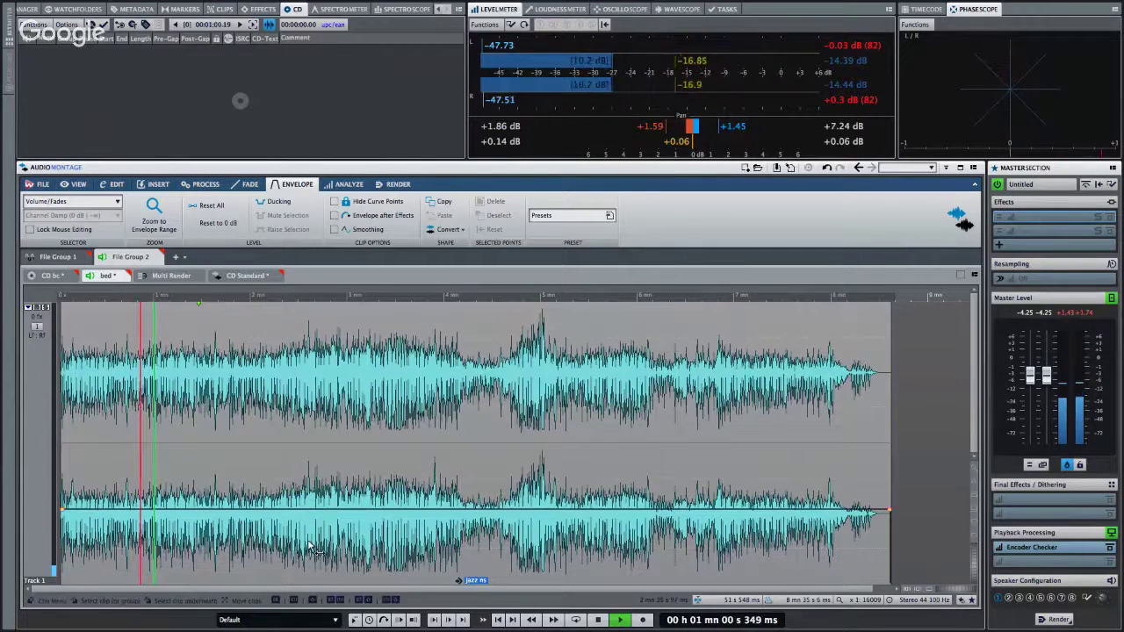
key("space")
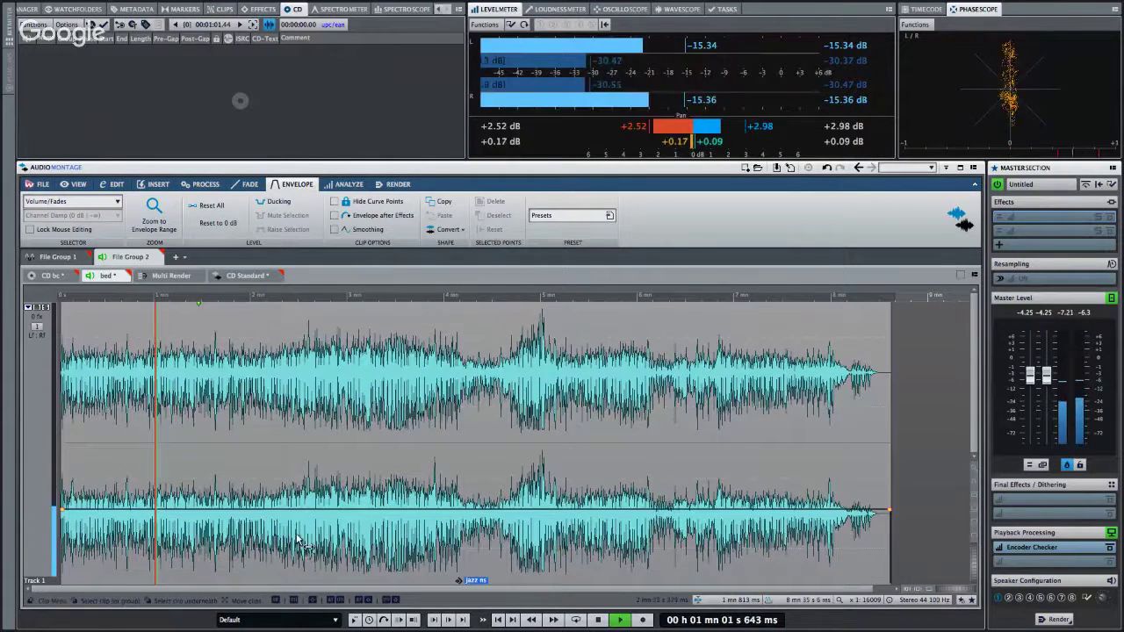
left_click_drag(302, 511, 326, 463)
key("space")
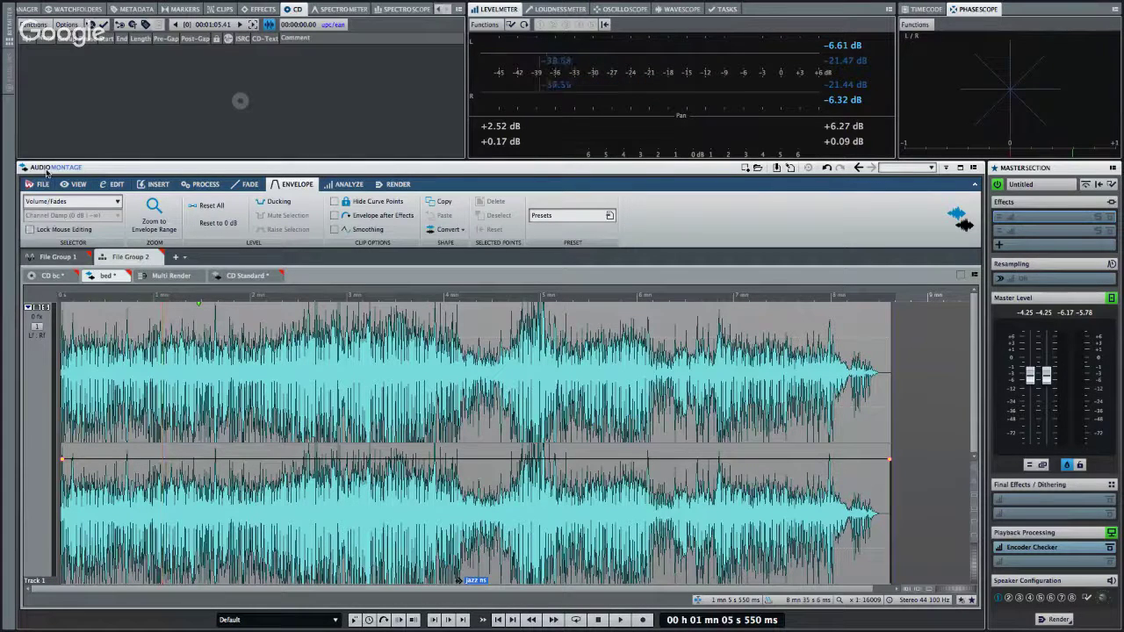
Add a stereo track to the bed montage and move it above the jazz track.
right_click(39, 331)
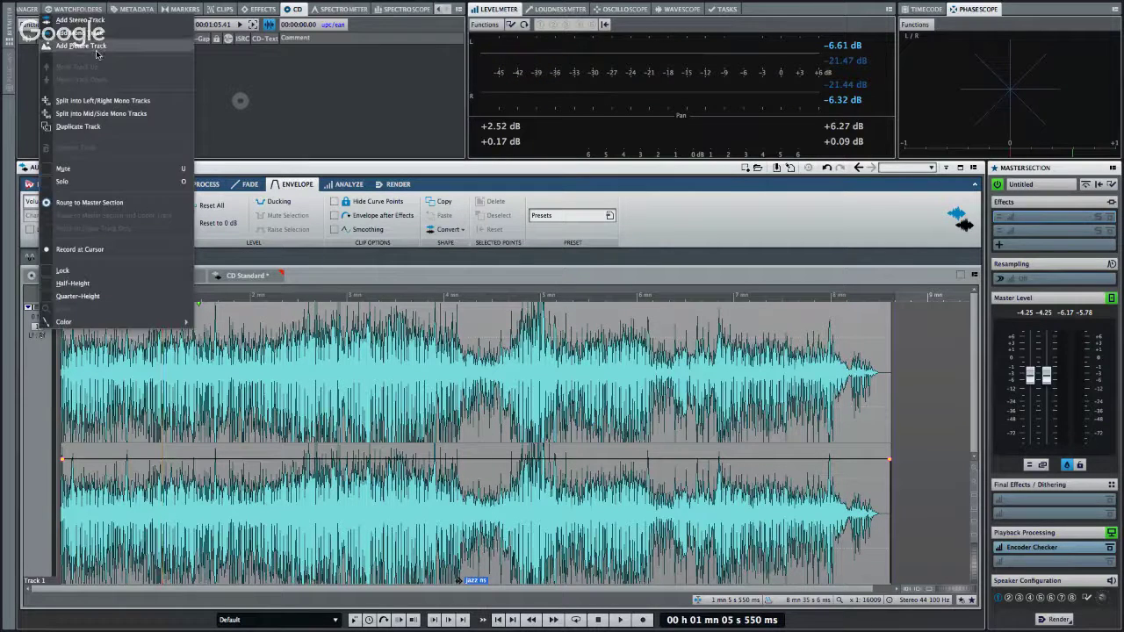
left_click(103, 21)
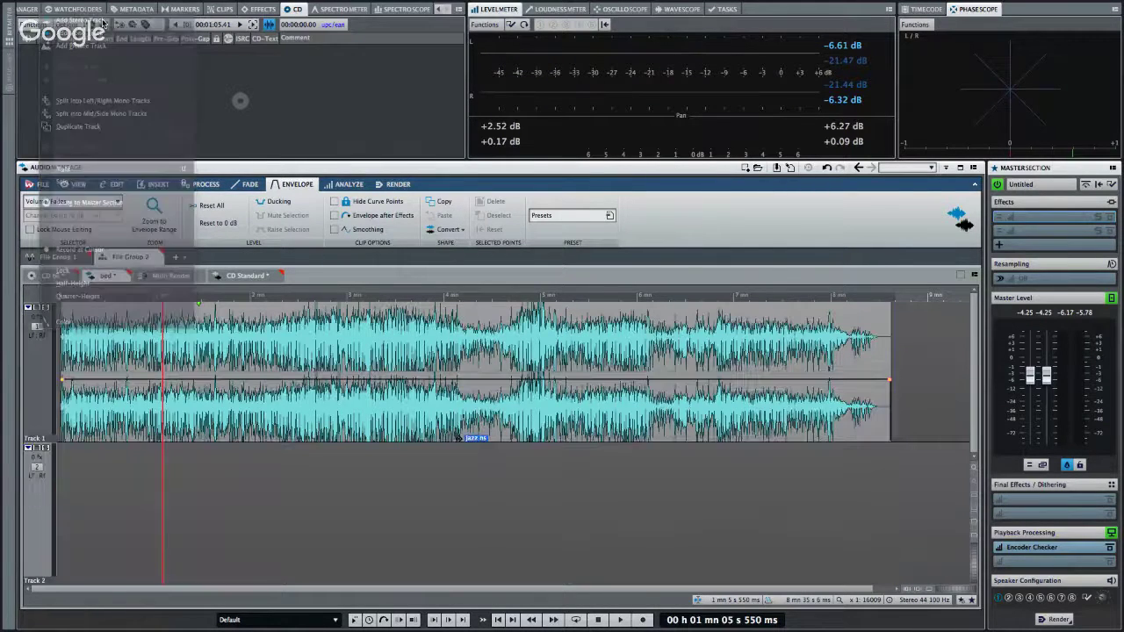
right_click(41, 474)
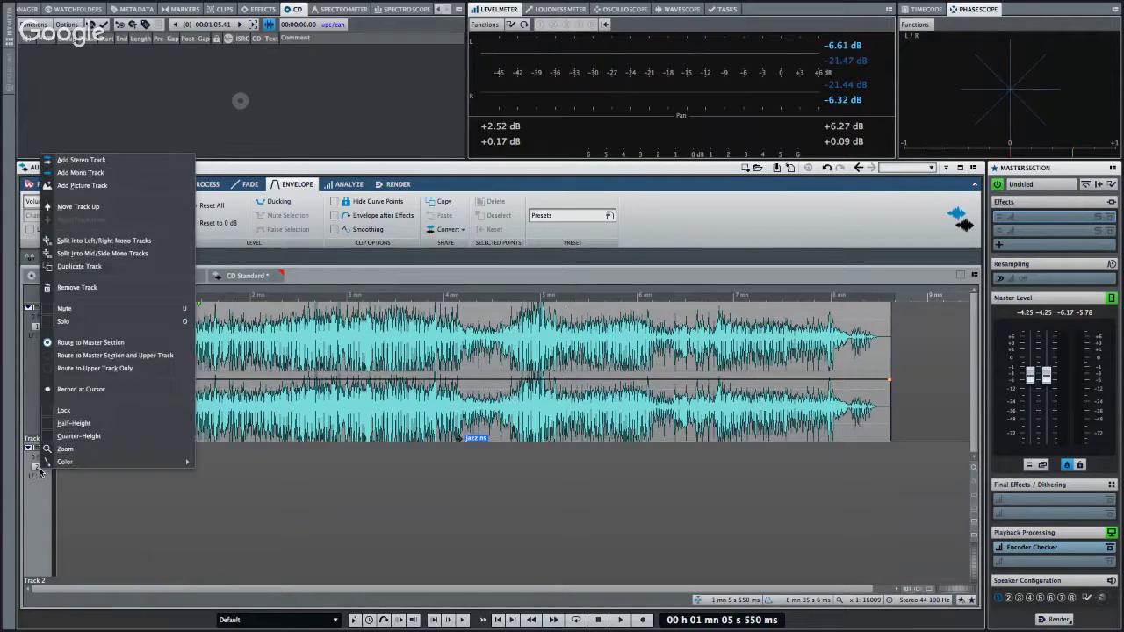
left_click(87, 207)
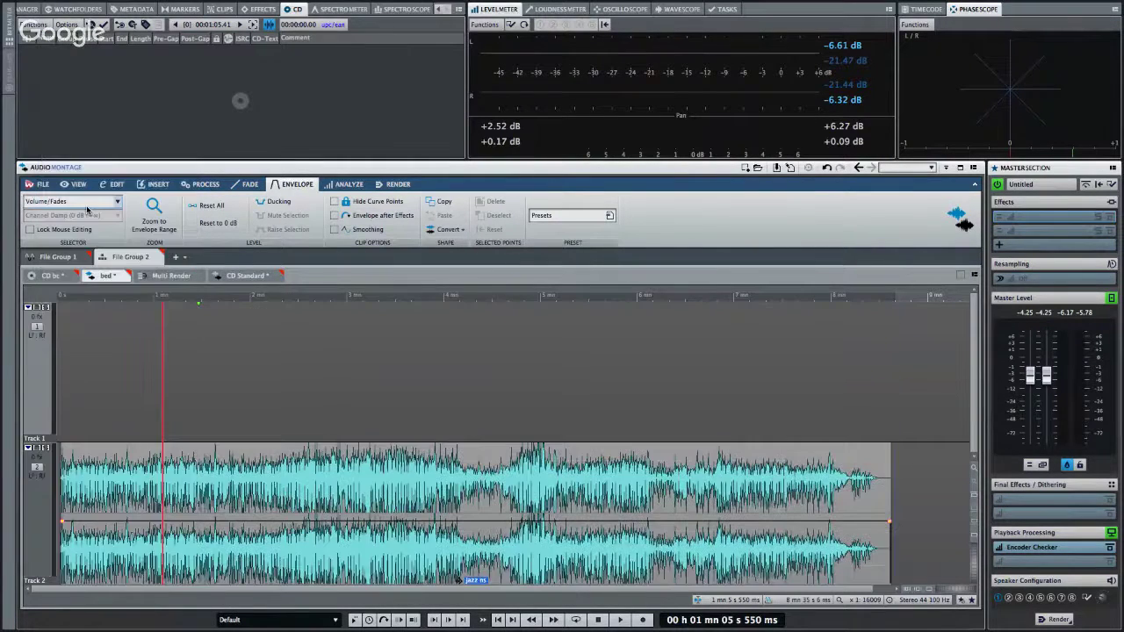
Insert the recent audio file welcome_#1.wav on the empty upper track at about 2 min 8 s.
left_click(264, 371)
right_click(264, 371)
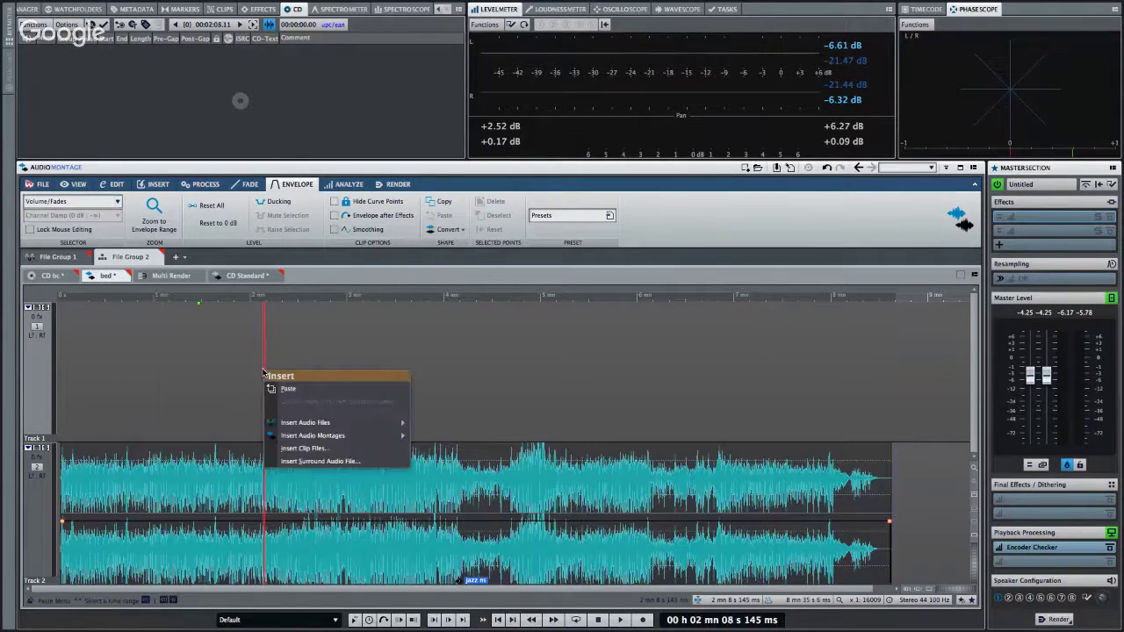
mouse_move(368, 423)
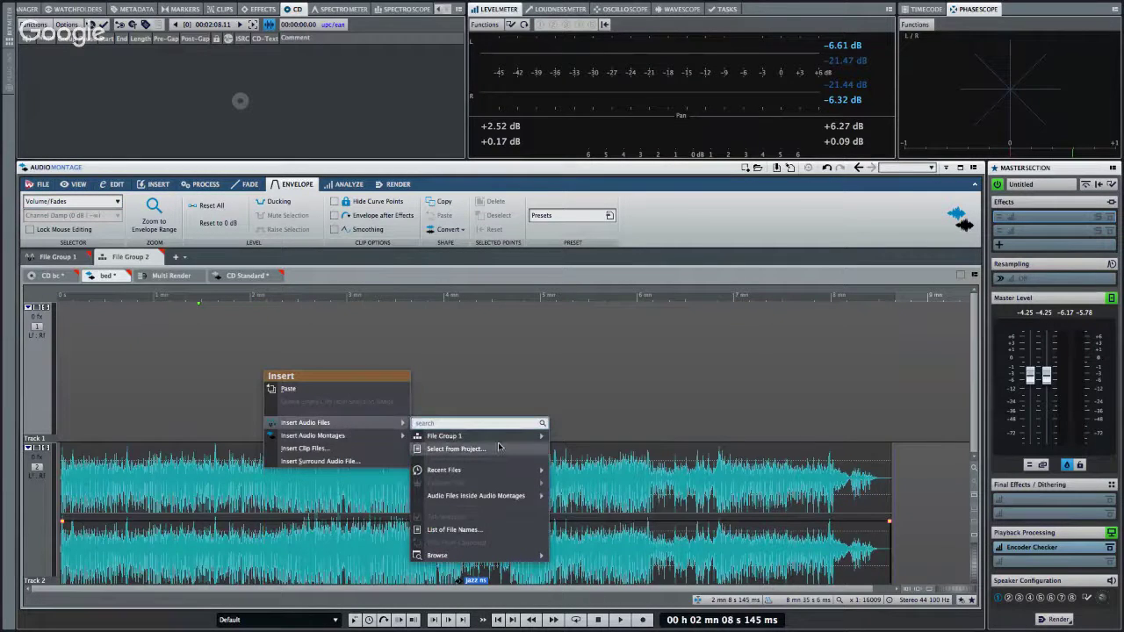
mouse_move(504, 472)
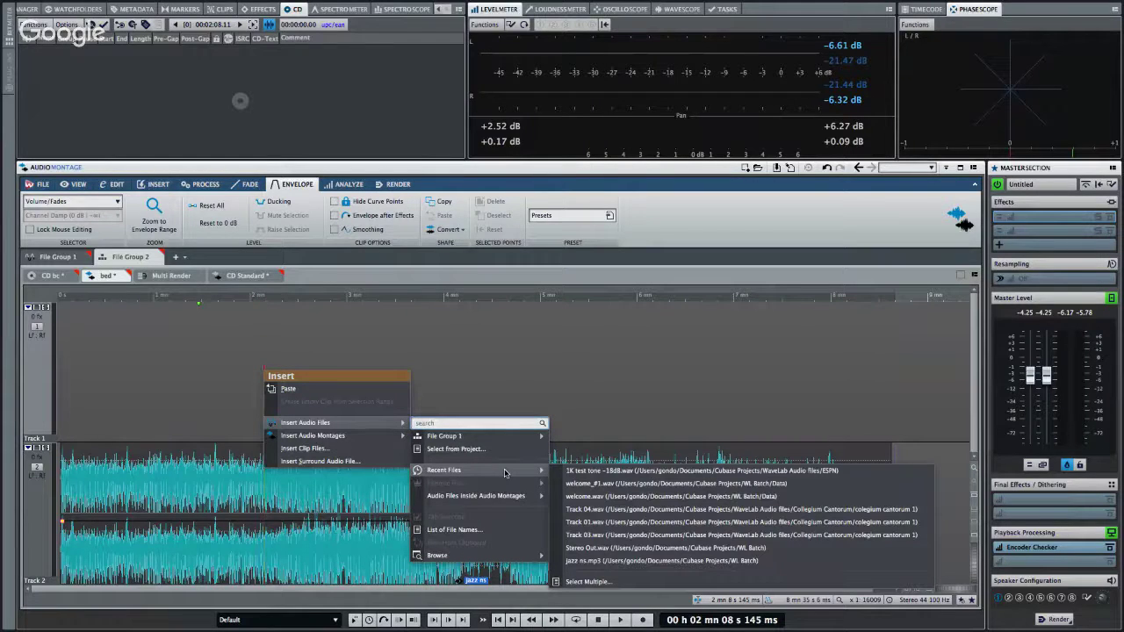
left_click(612, 485)
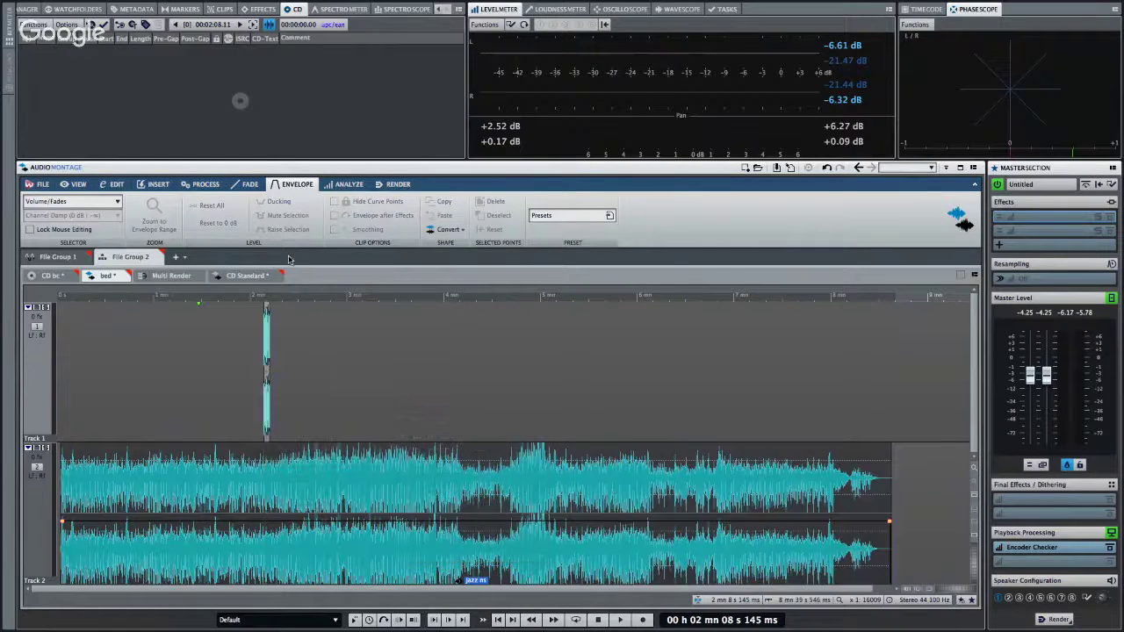
Play the montage from about 1 min 58 s, jump to about 2 min 7 s to hear the welcome_#1 clip, and stop.
left_click(250, 342)
scroll(250, 342, "up", 5)
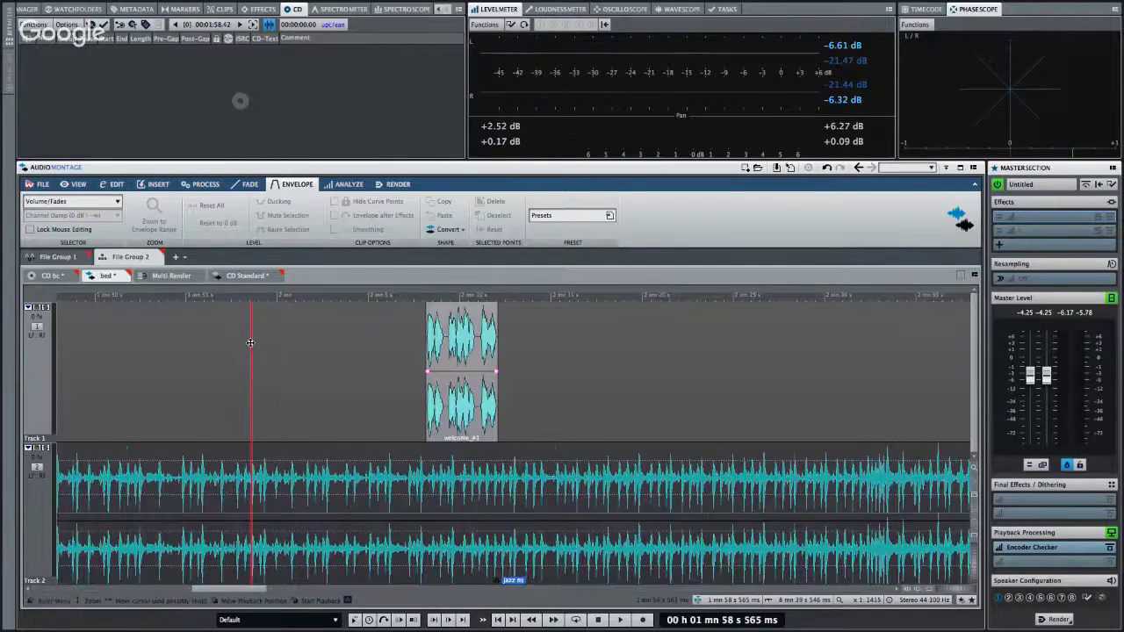
key("space")
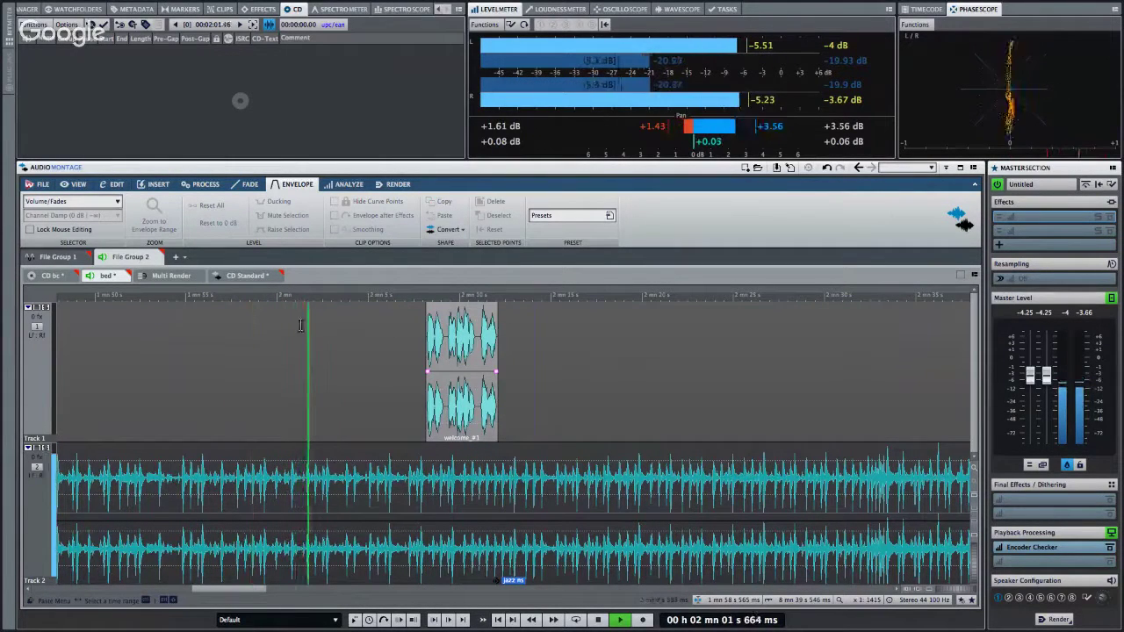
left_click(400, 297)
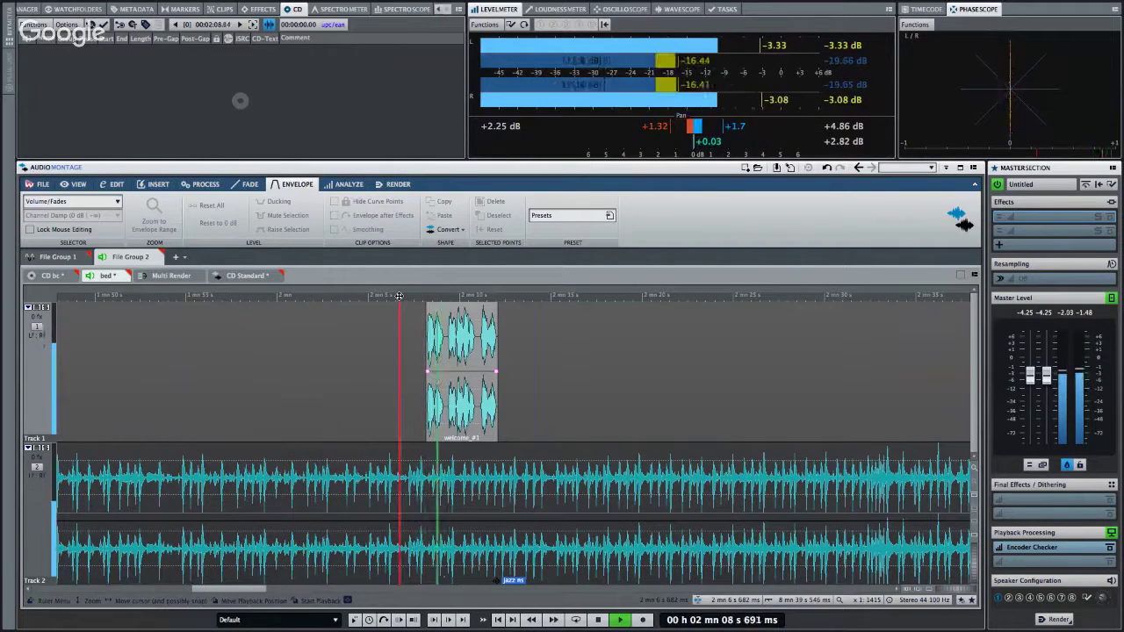
key("space")
Cut the welcome_#1 clip and insert the recent audio file welcome.wav on the upper track at about 2 min 9 s.
key("ctrl+x")
right_click(450, 350)
mouse_move(527, 401)
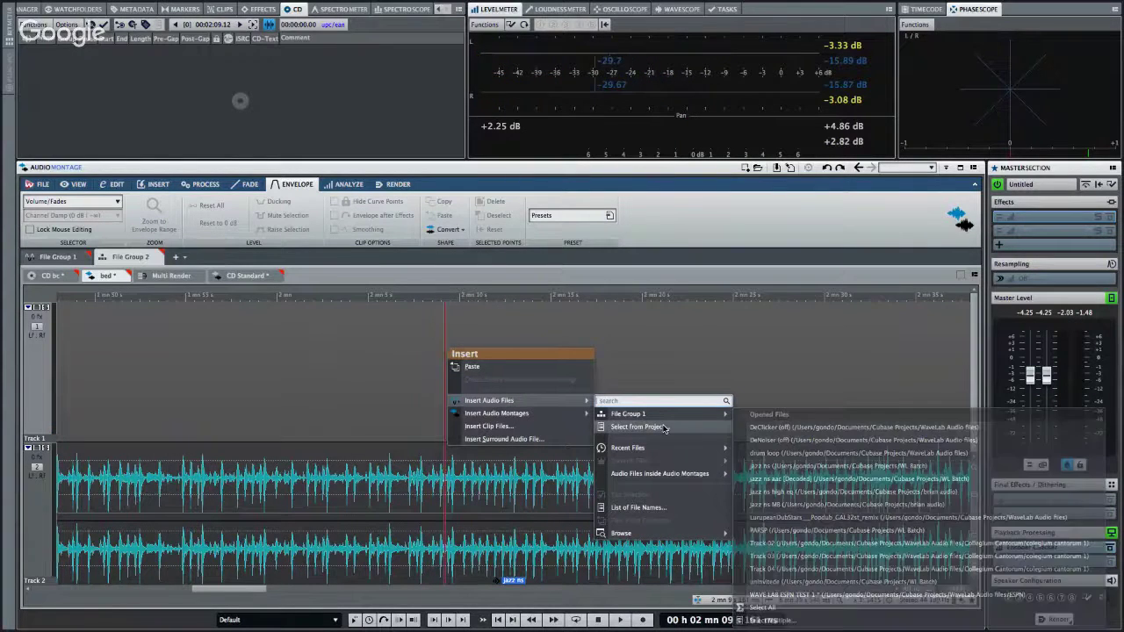
mouse_move(665, 450)
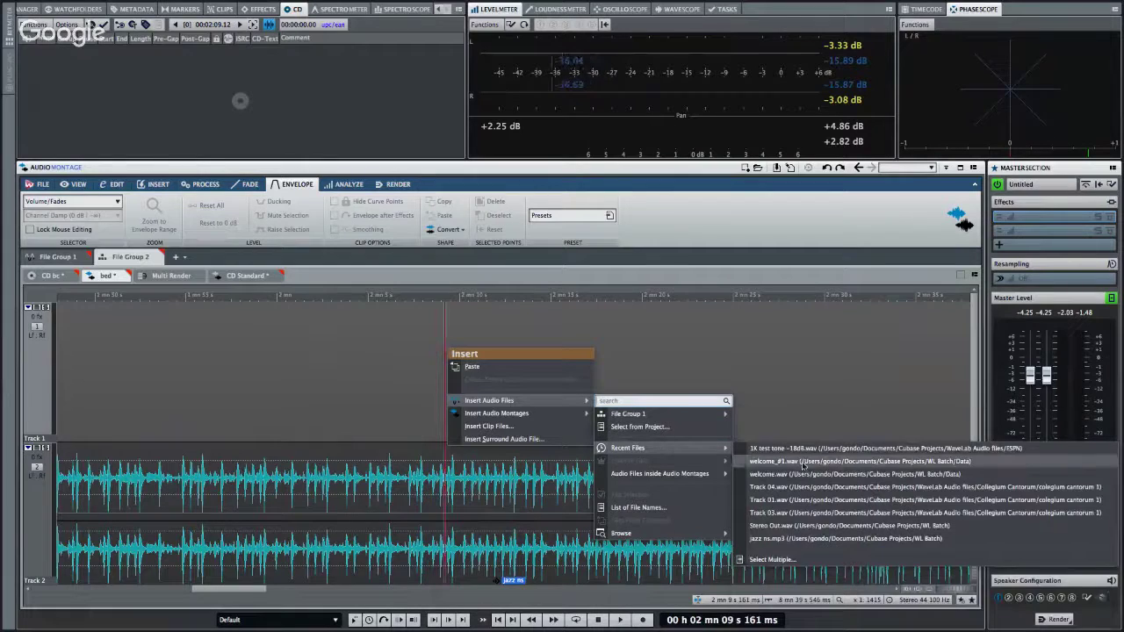
left_click(809, 474)
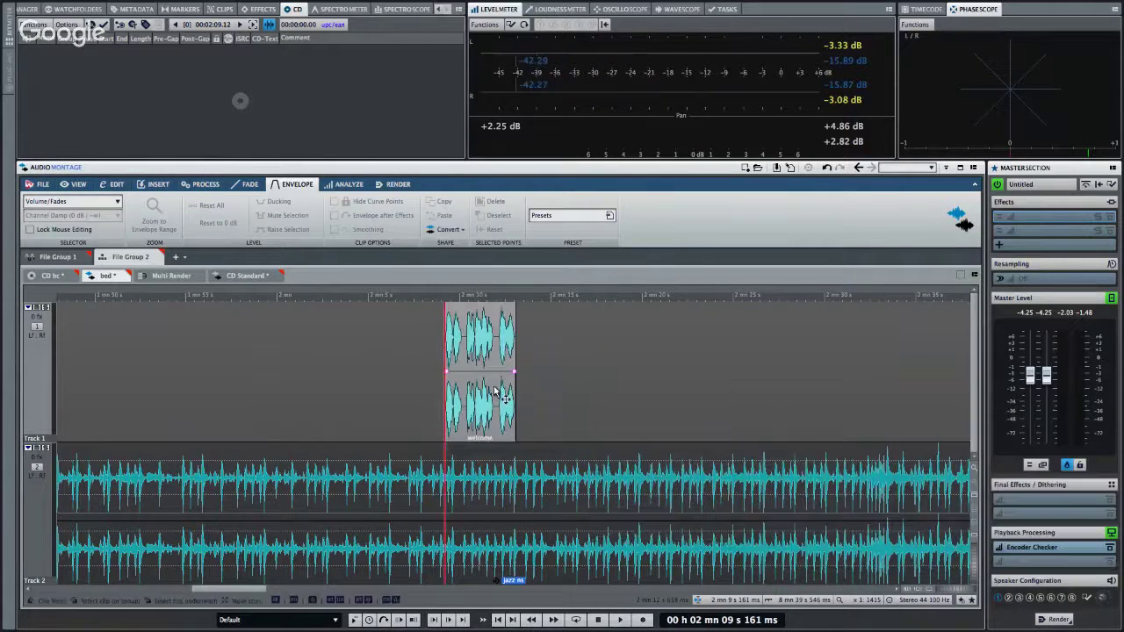
Audition the start of the welcome clip and trim its end back to about 2 min 11 s.
key("space")
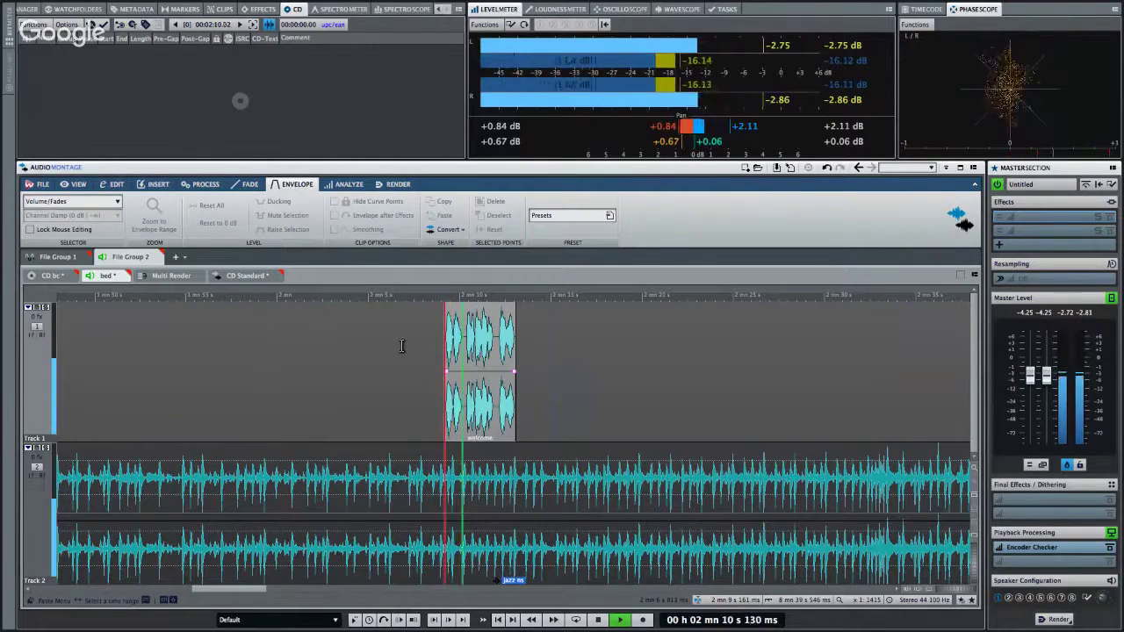
key("space")
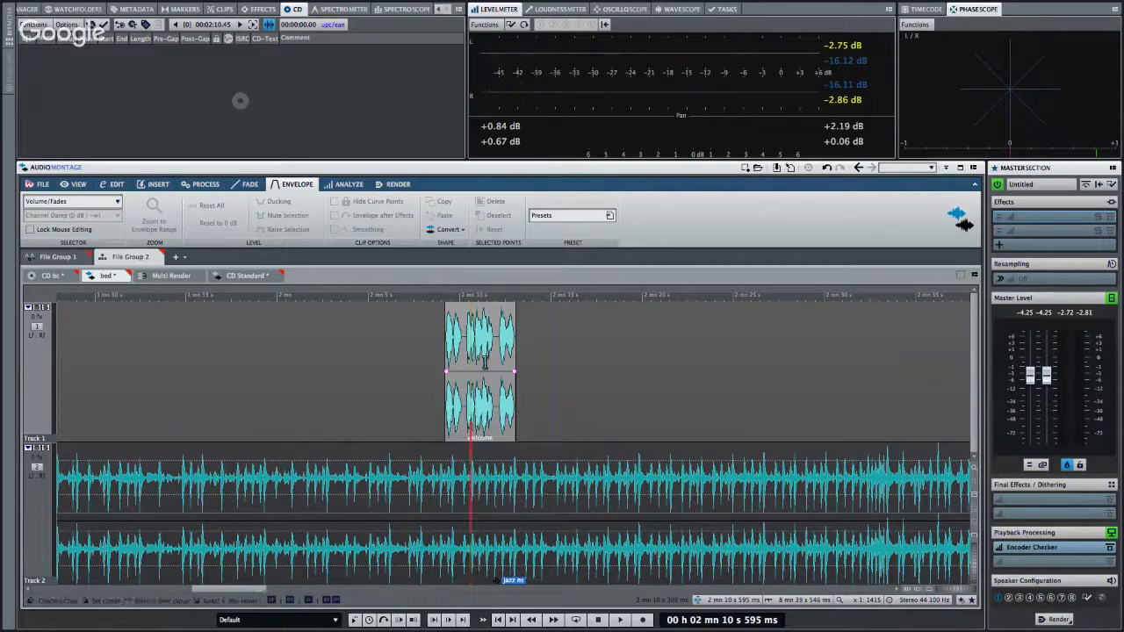
left_click(475, 295)
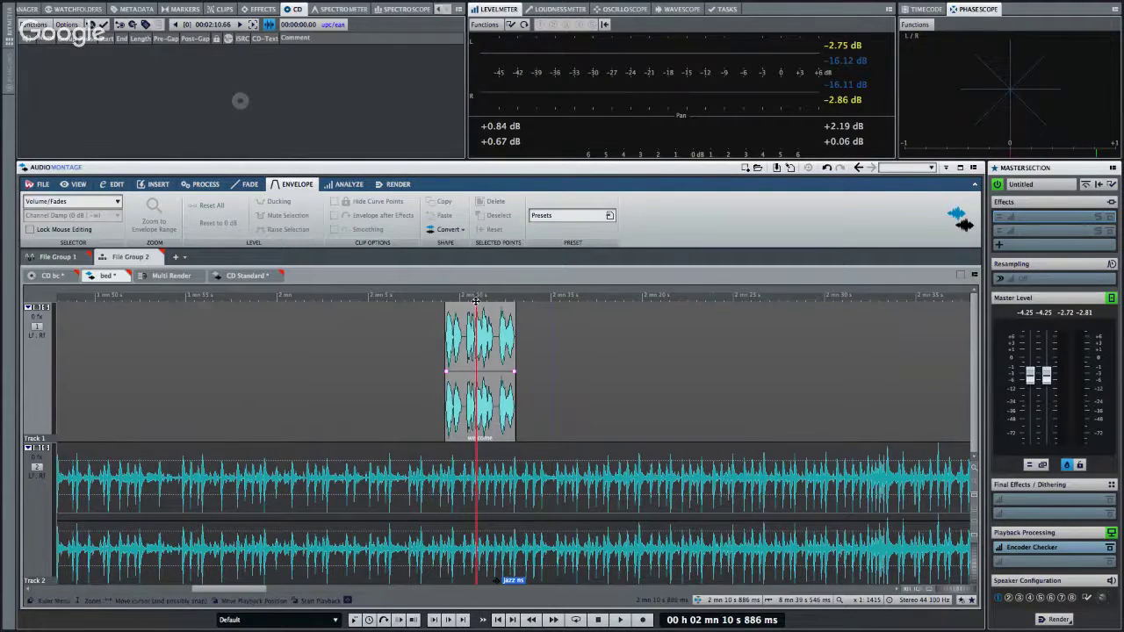
scroll(475, 301, "up", 2)
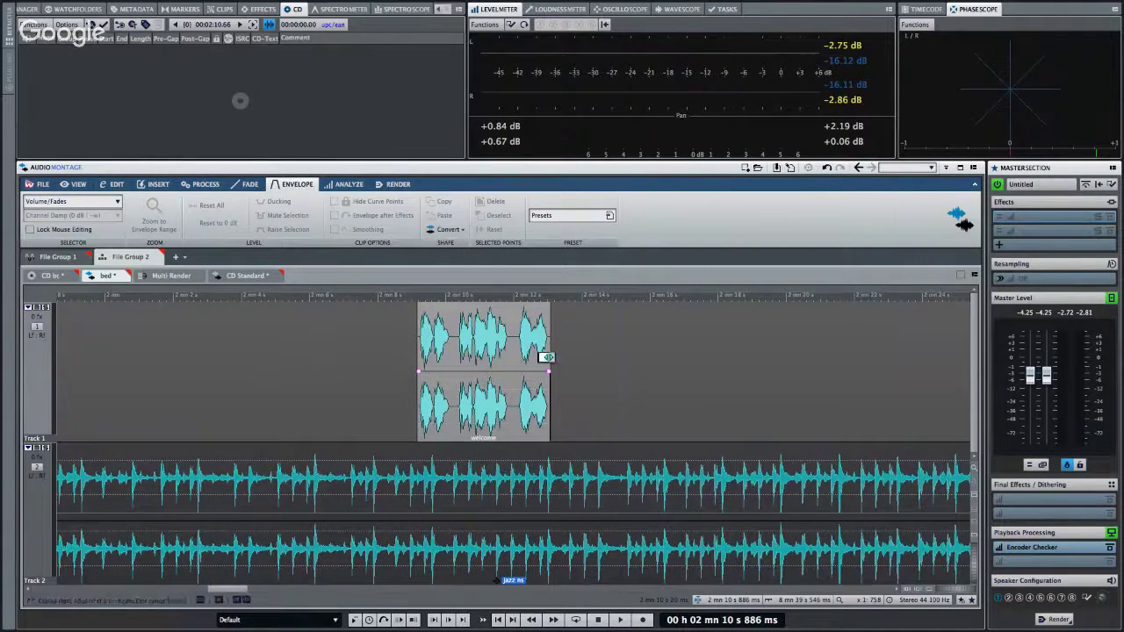
left_click_drag(544, 359, 483, 353)
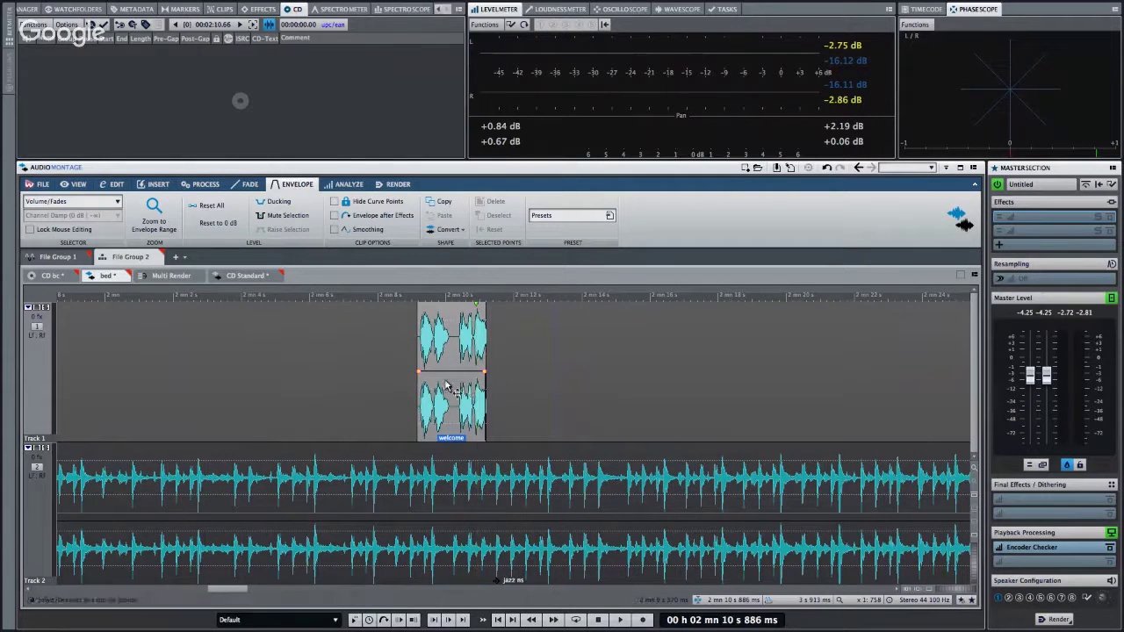
right_click(459, 386)
left_click(454, 390)
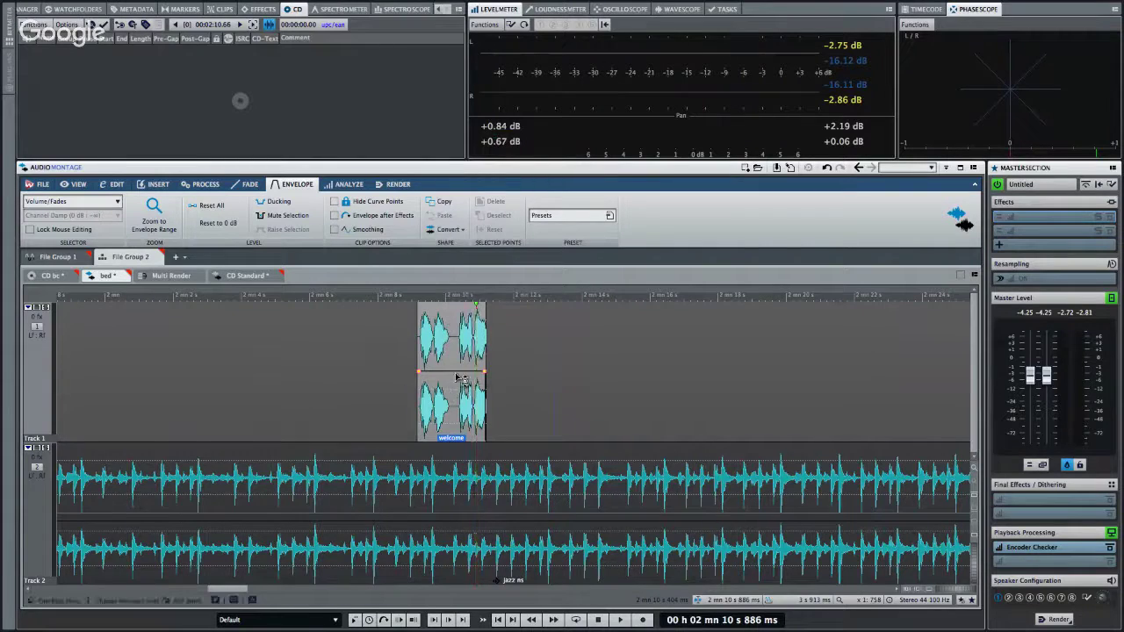
right_click(462, 378)
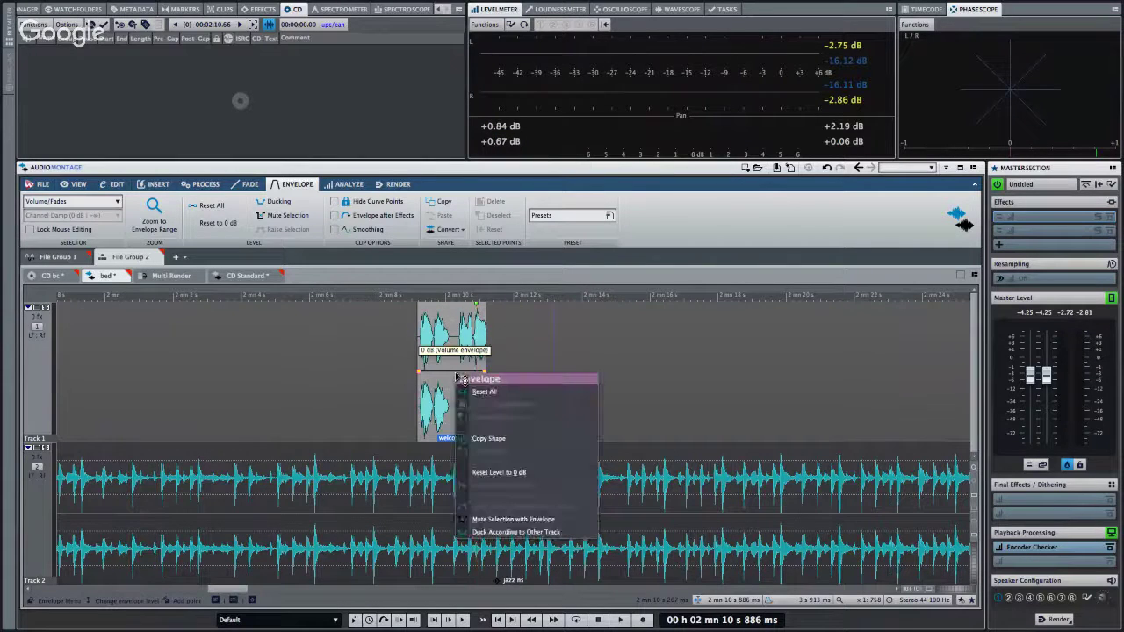
left_click(424, 492)
right_click(423, 492)
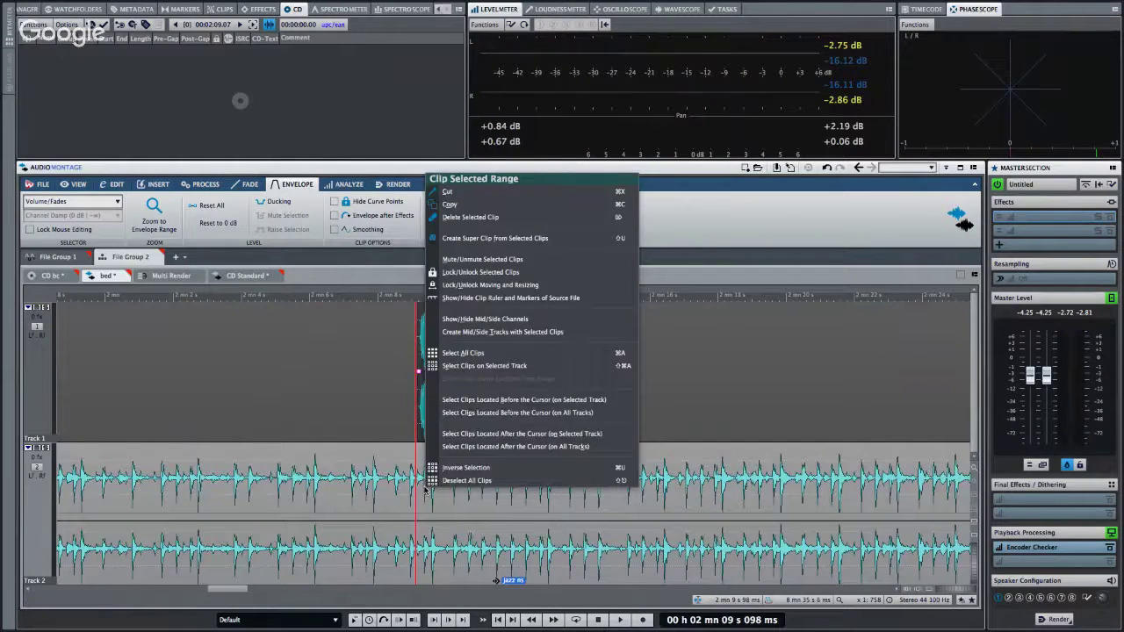
right_click(451, 525)
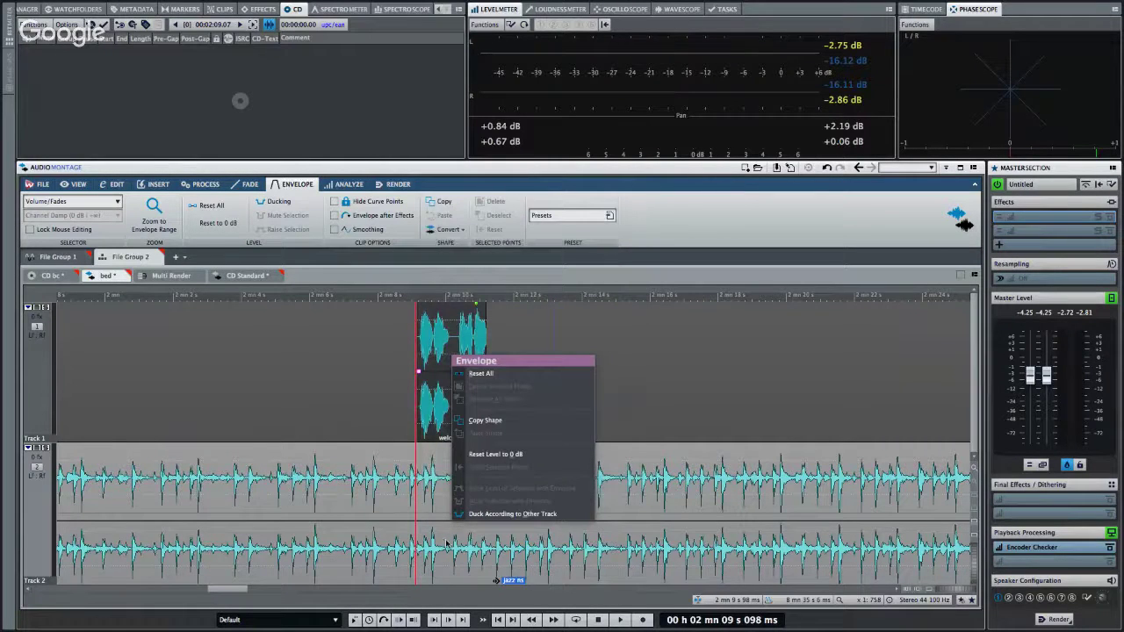
key("Escape")
Duck the jazz clip's volume envelope according to the previous track, with 1 s fall and rise, no gaps and a -12.04 dB damp factor.
left_click(401, 545)
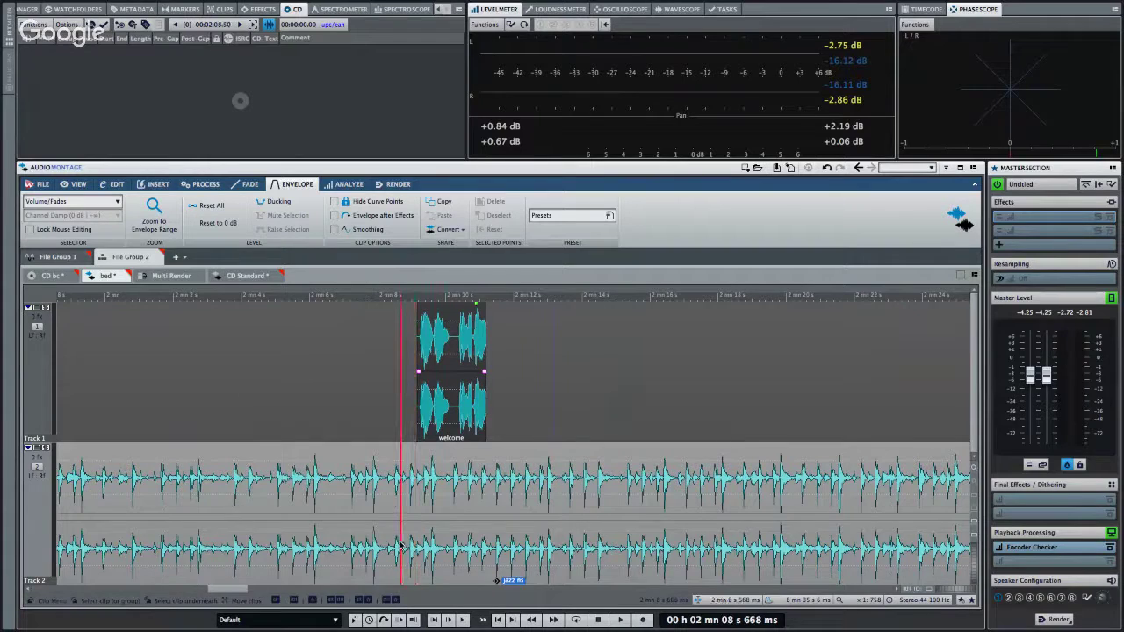
right_click(445, 533)
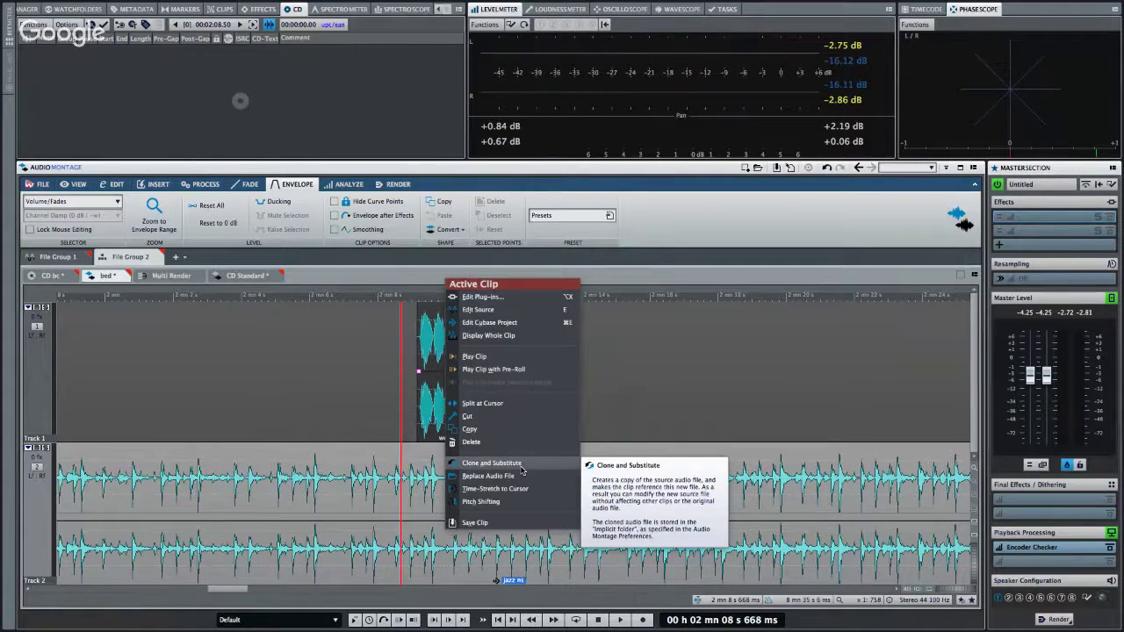
right_click(416, 524)
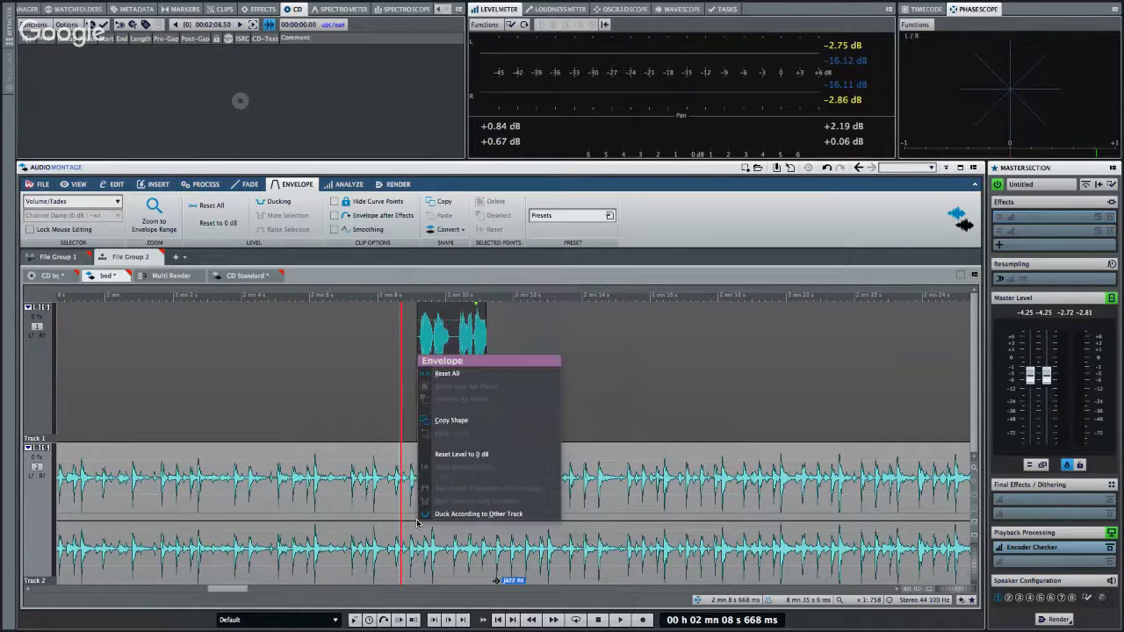
left_click(449, 514)
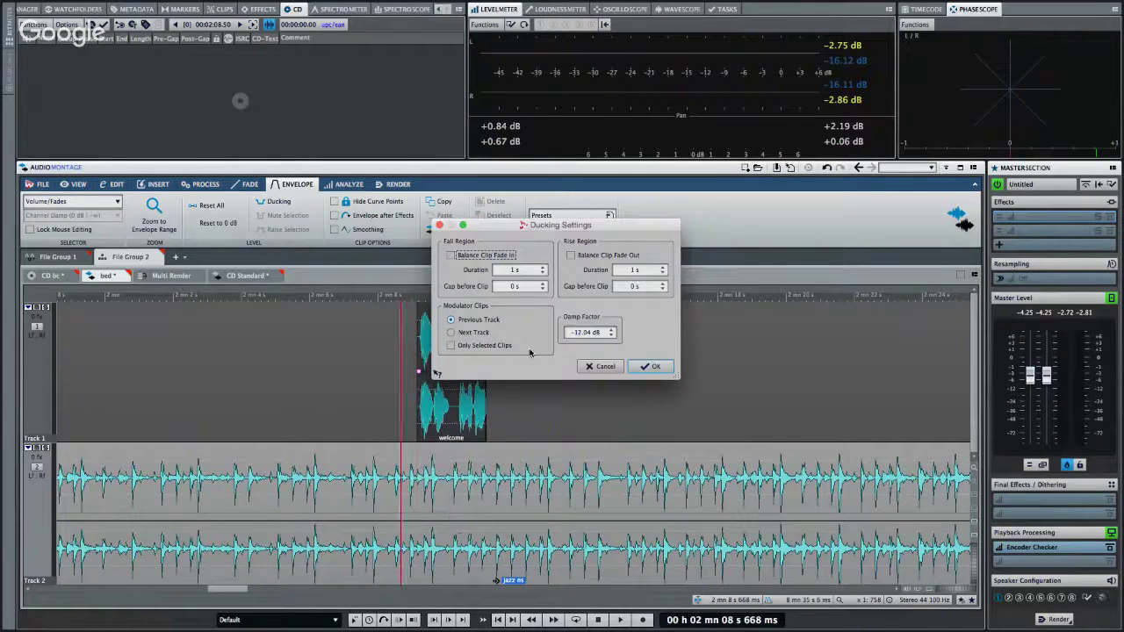
left_click(655, 366)
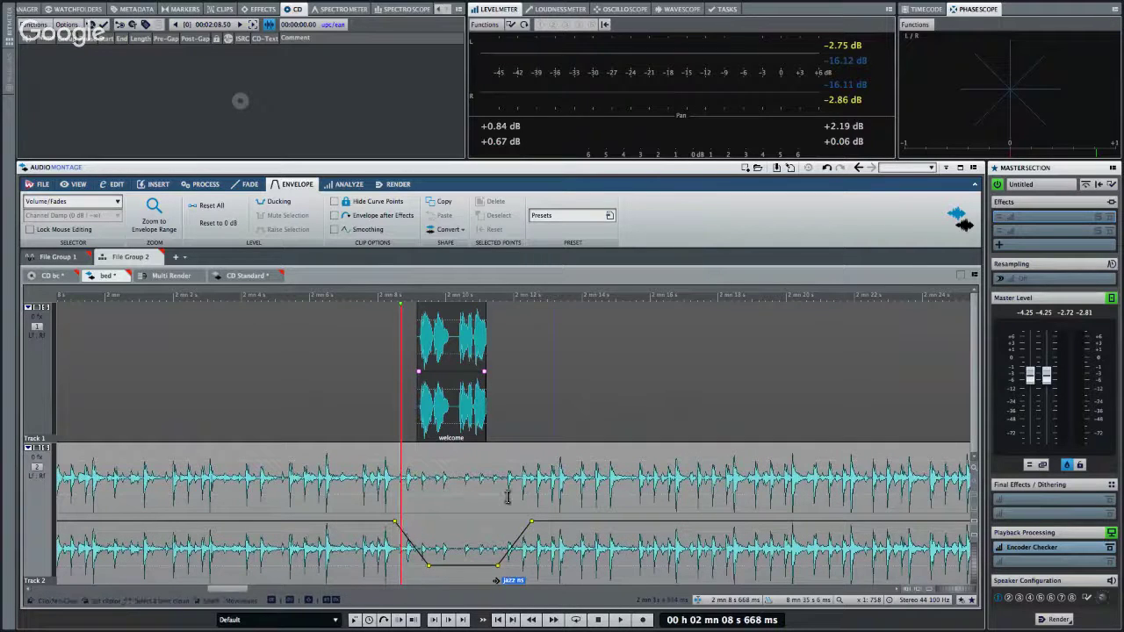
Select the jazz clip's range from about 2 min 30 s to 4 min 15 s and cut it out.
left_click_drag(304, 305, 297, 259)
left_click_drag(562, 505, 634, 524)
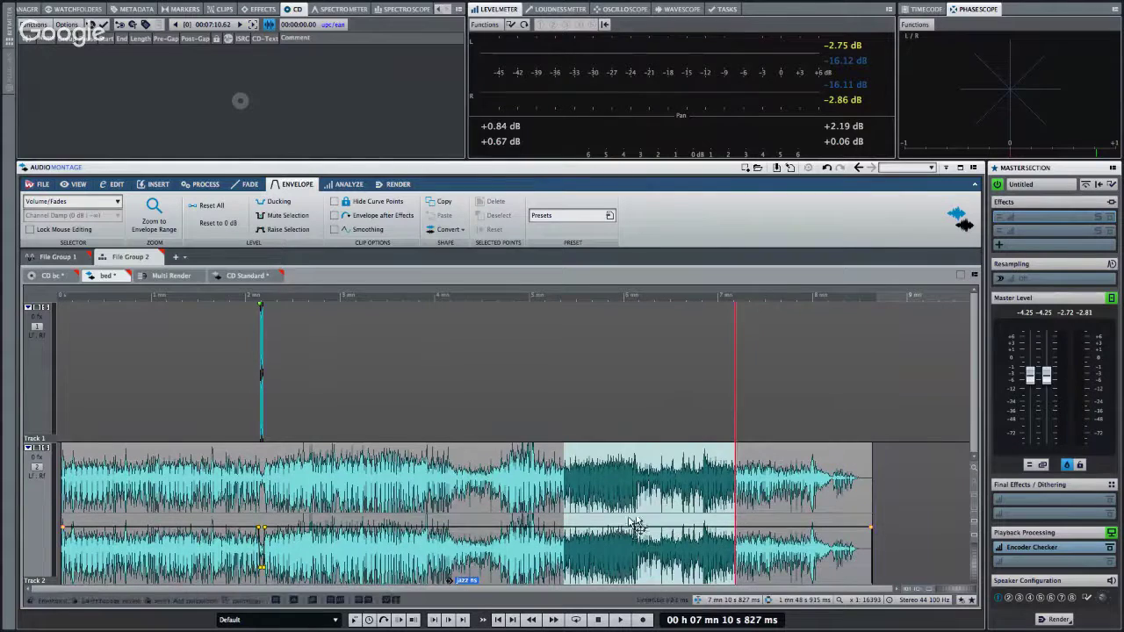
double_click(685, 490)
left_click_drag(413, 451, 275, 468)
left_click_drag(293, 506, 458, 507)
right_click(400, 515)
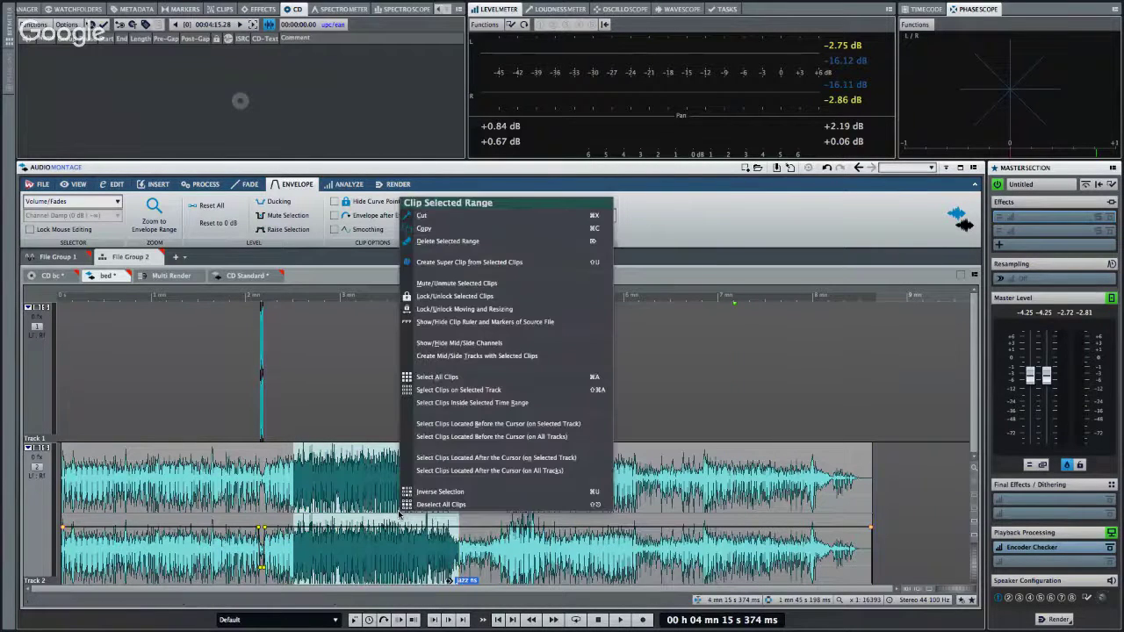
left_click(454, 239)
Paste the cut jazz section onto the upper track and position it to start at about 4 min 43 s.
left_click(488, 344)
right_click(488, 344)
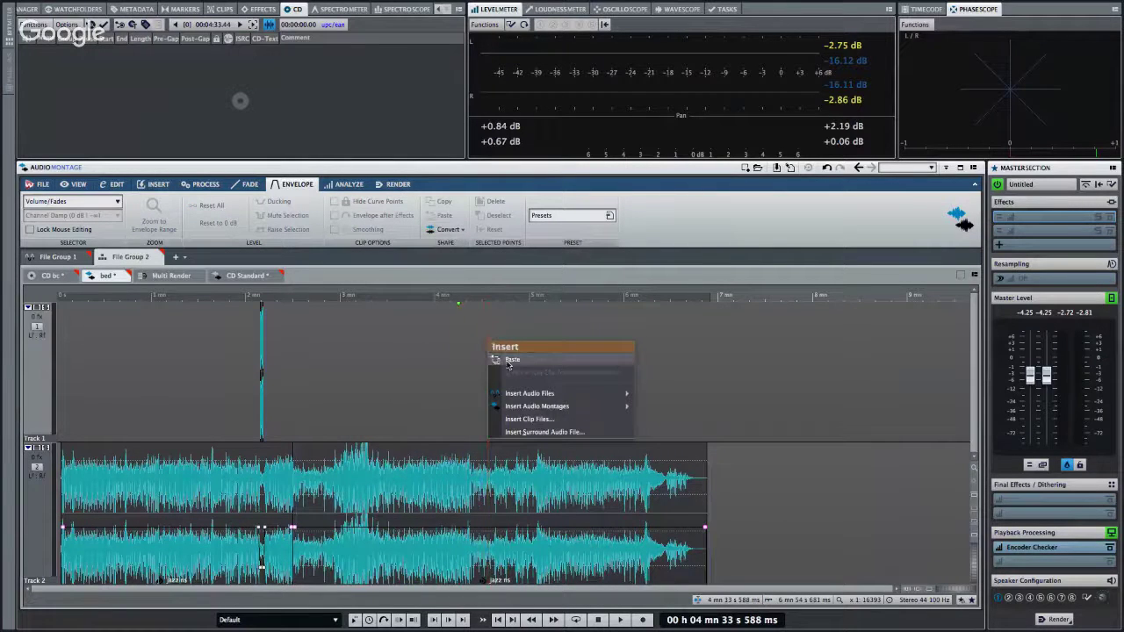
left_click(510, 359)
left_click_drag(600, 405, 589, 351)
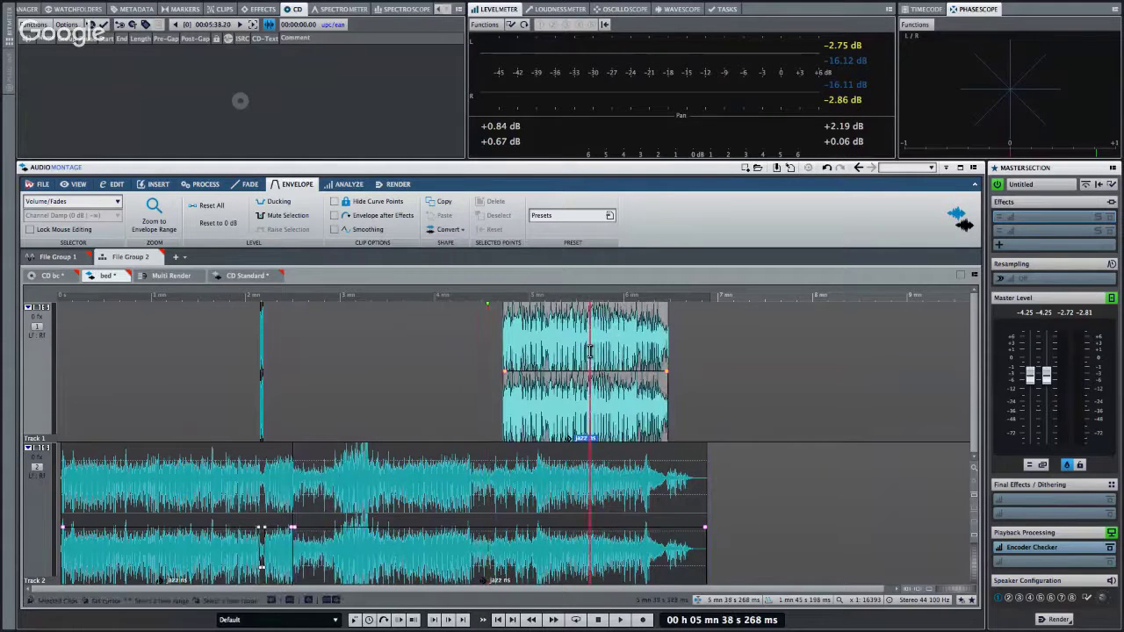
Paste a second copy of the jazz section on the upper track at about 7 min 18 s and move it to overlap the first copy.
left_click(745, 372)
right_click(746, 371)
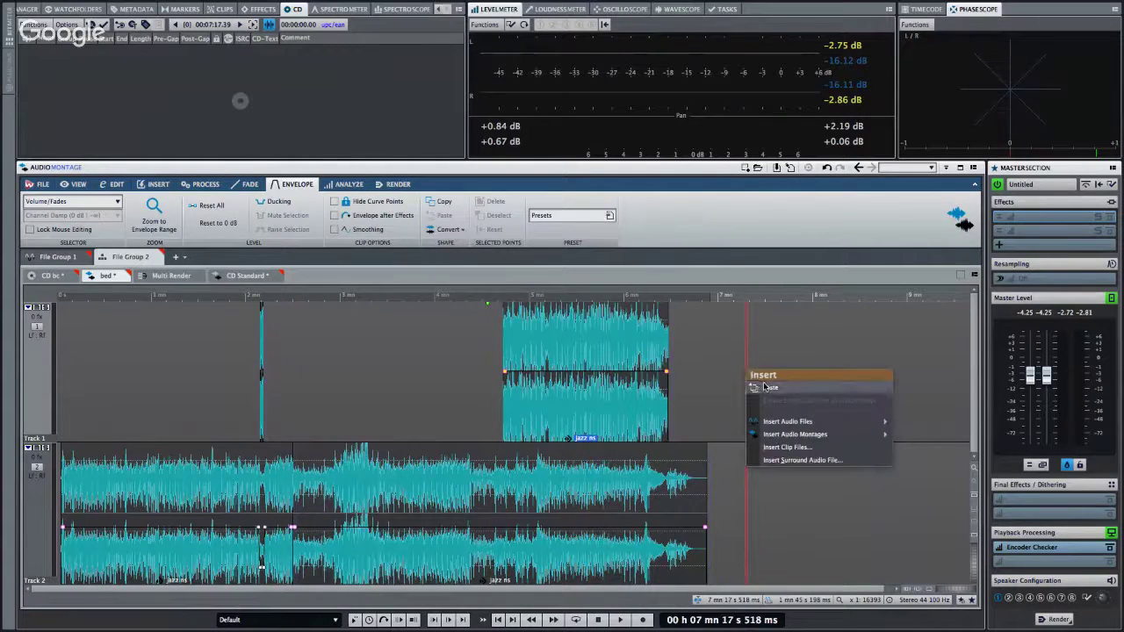
left_click(764, 387)
left_click_drag(808, 409, 725, 411)
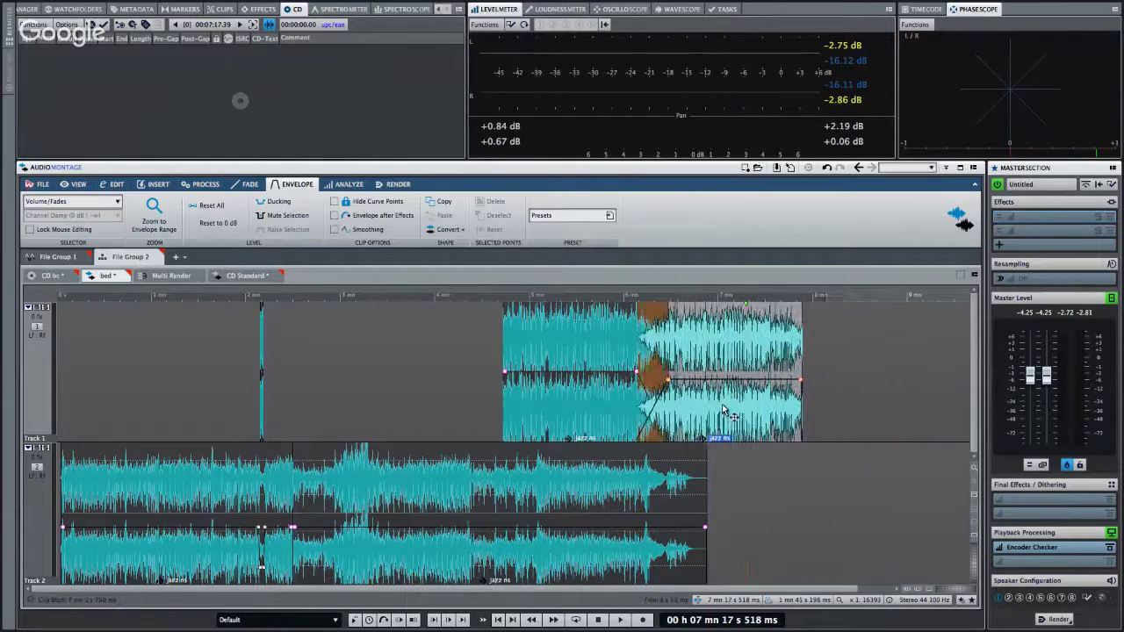
Separate the two pasted jazz clips, moving the first to start at about 4 min 8 s and the second at about 6 min 40 s.
left_click_drag(584, 407, 523, 402)
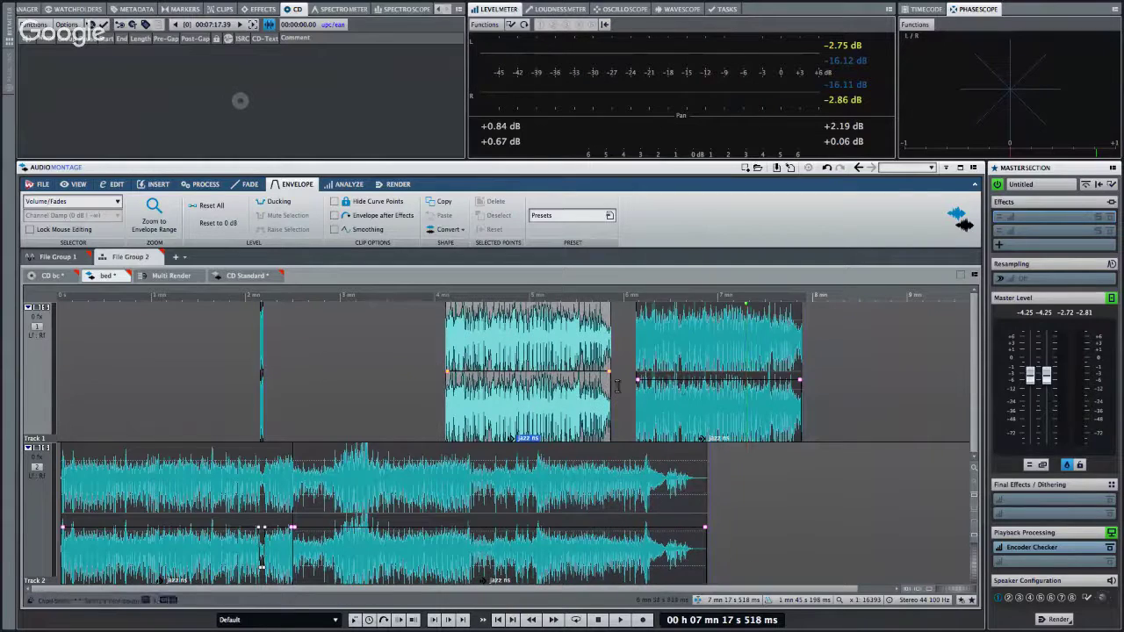
left_click(639, 416)
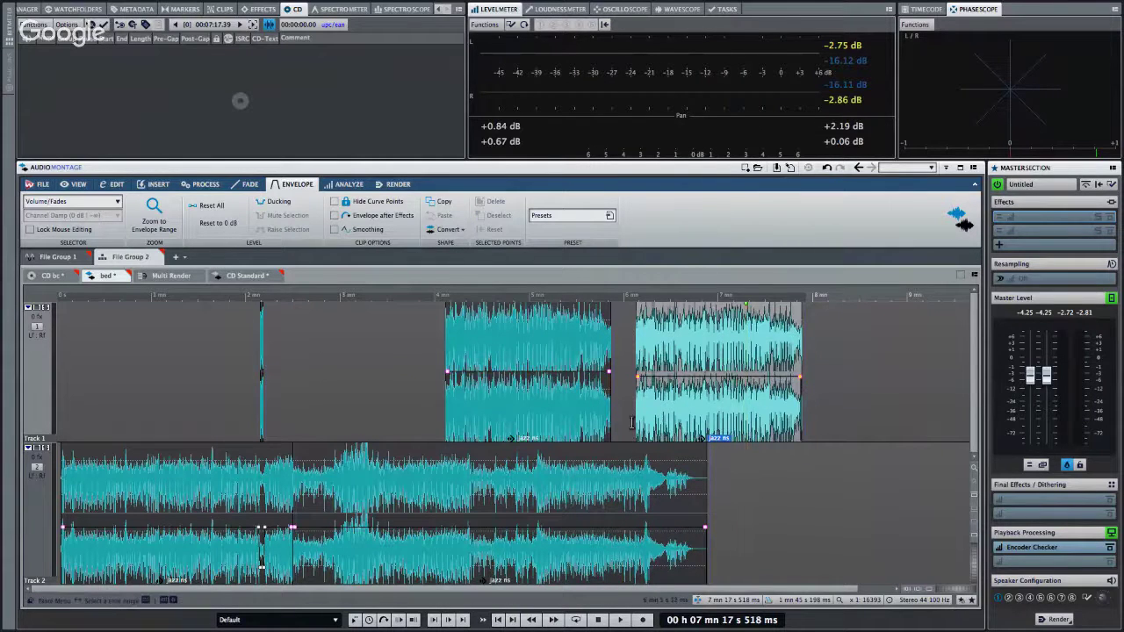
left_click_drag(694, 400, 749, 399)
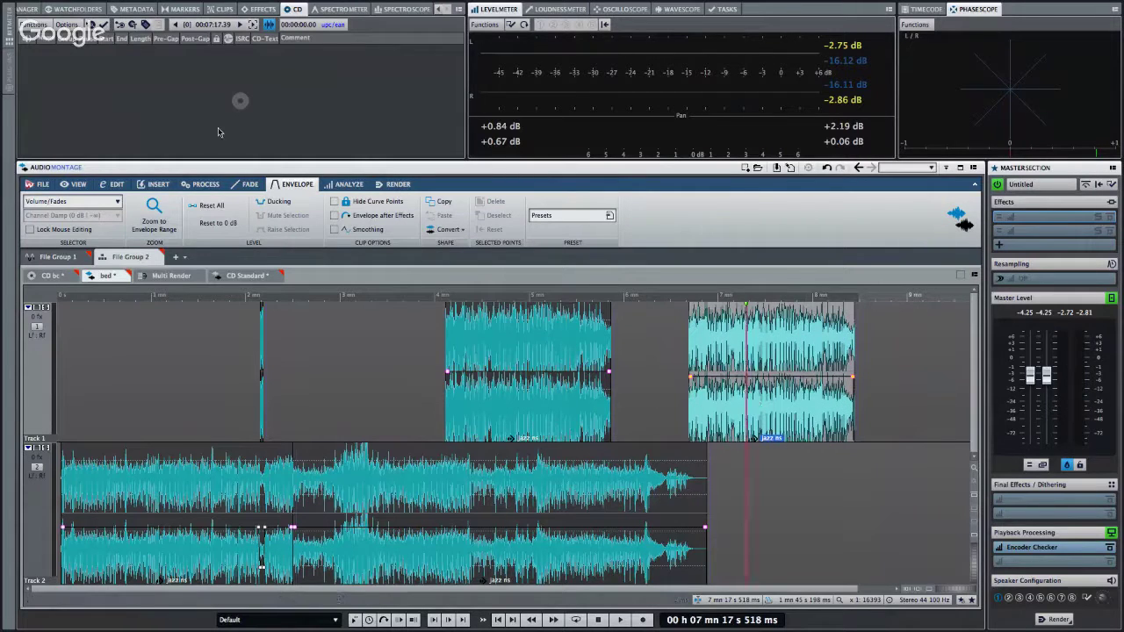
Show the clip effects of the first pasted jazz clip and add the Sonnox DeClicker restoration plug-in to it.
left_click(452, 350)
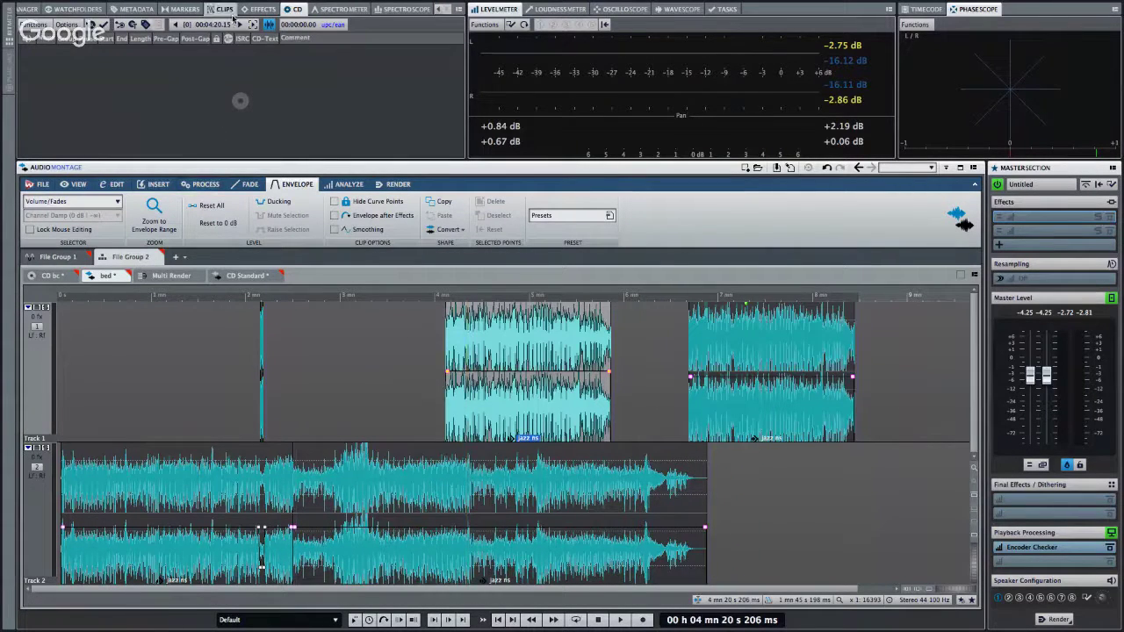
left_click(260, 12)
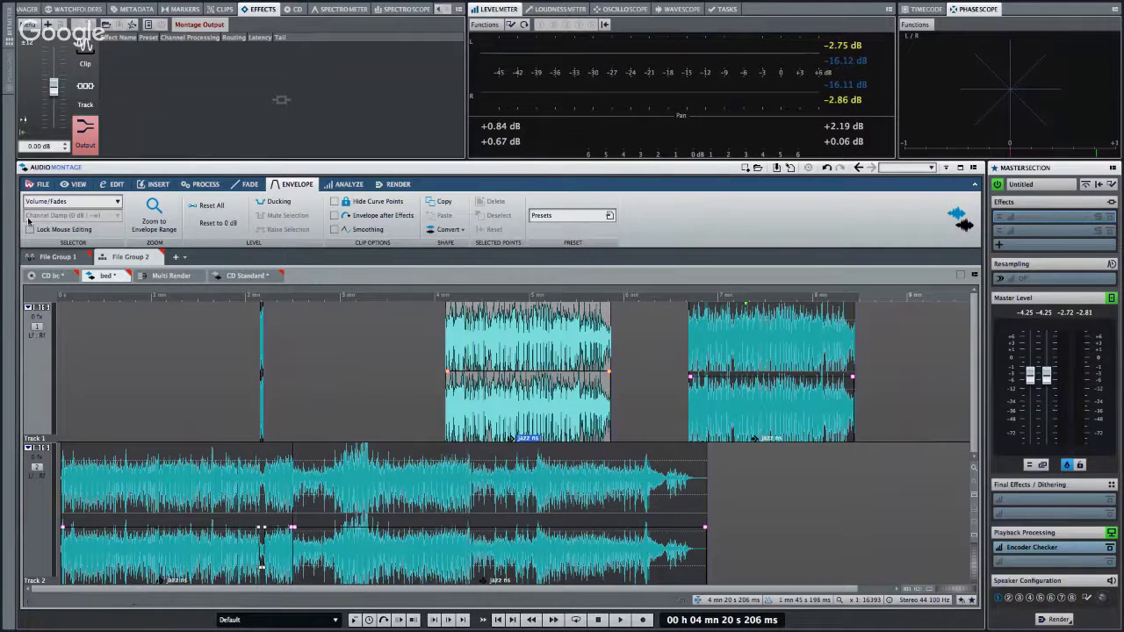
left_click(90, 60)
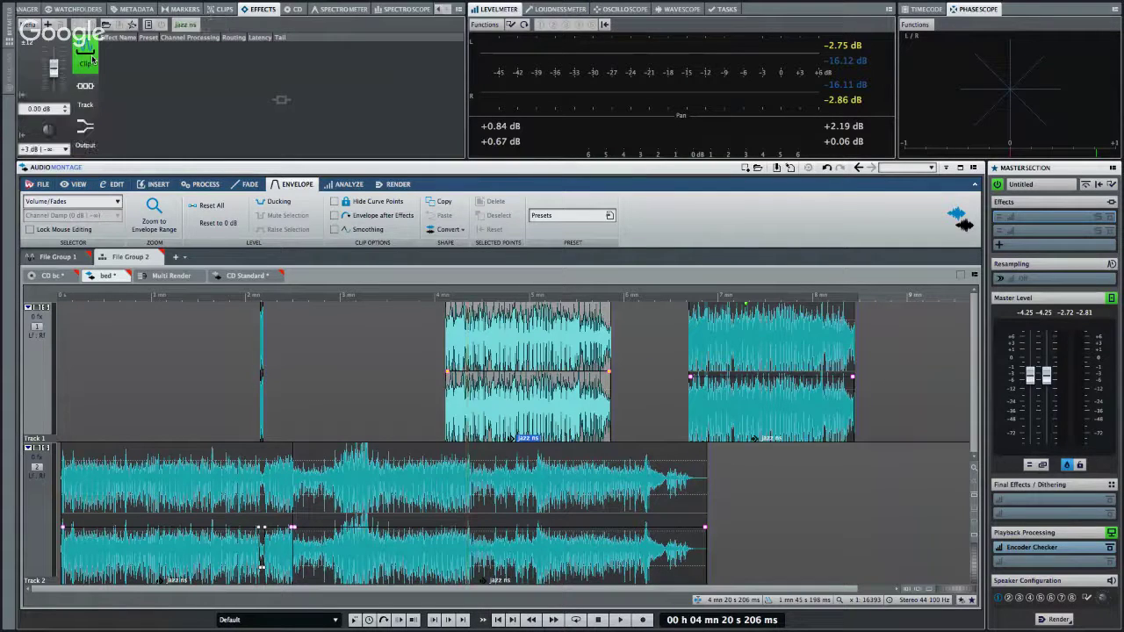
left_click(531, 447)
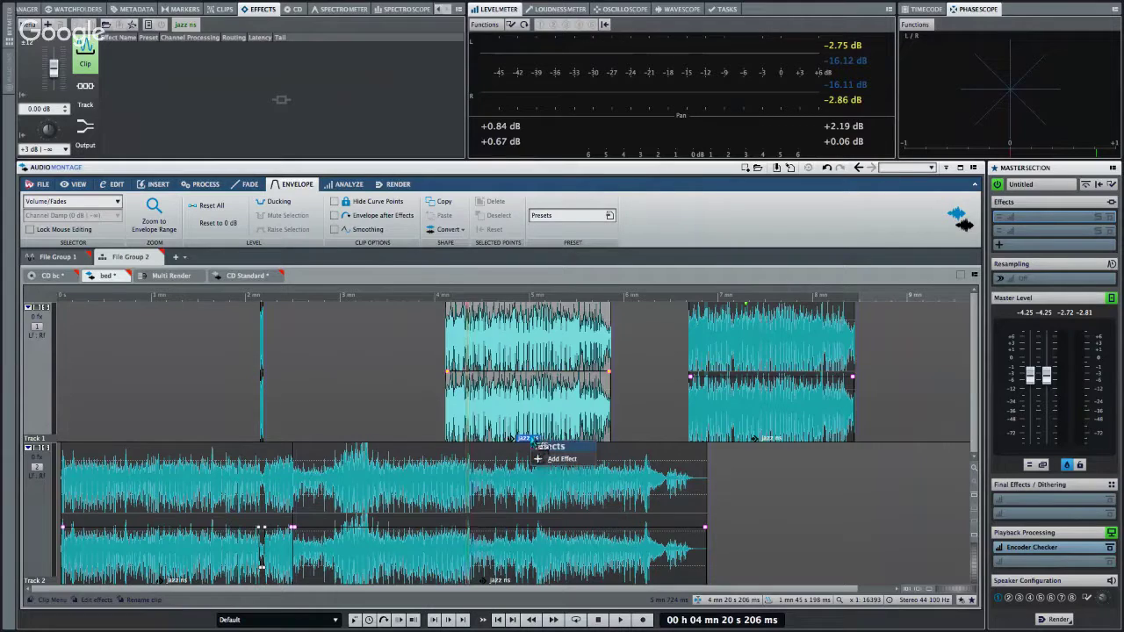
left_click(557, 465)
mouse_move(605, 537)
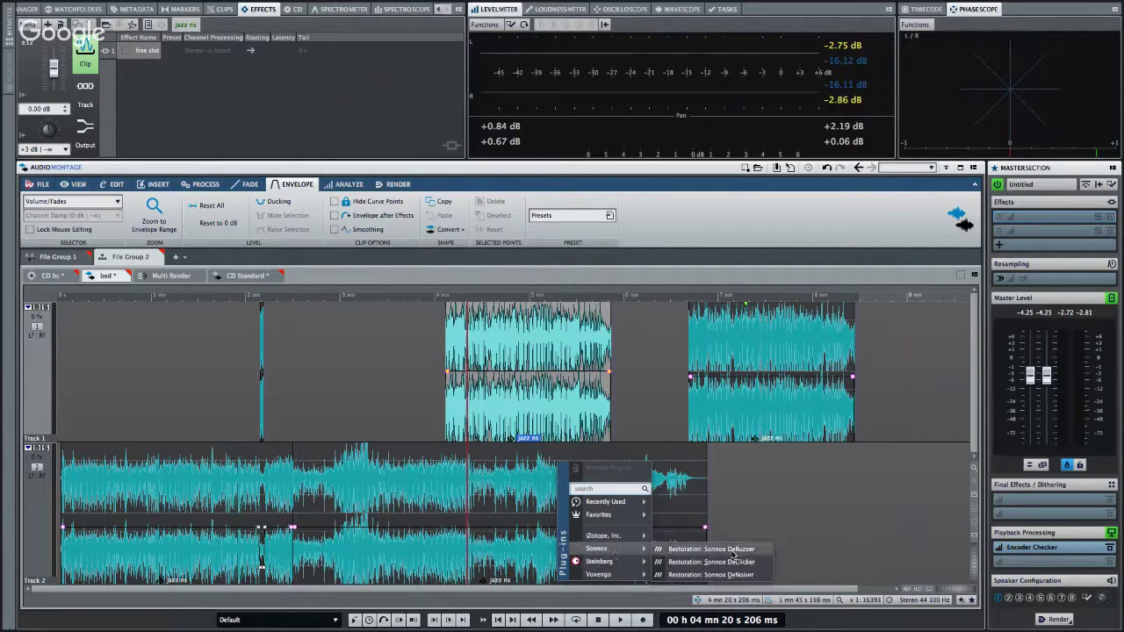
left_click(711, 562)
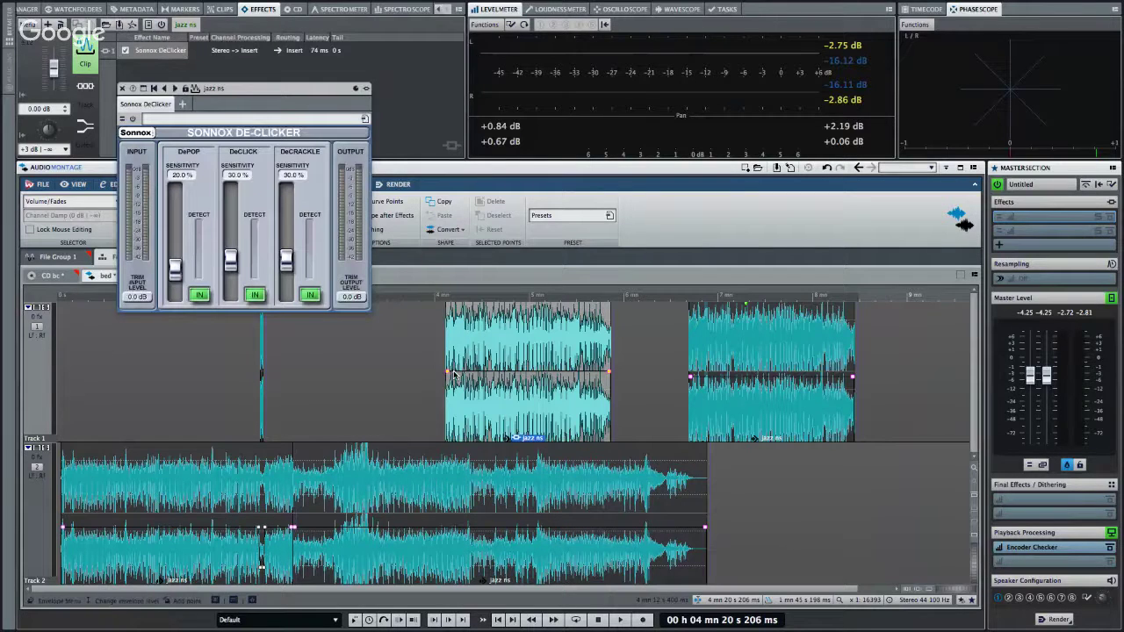
Close the DeClicker window, keep its channel processing on Stereo Insert, and set the plug-in routing to Parallel Processing.
left_click(123, 89)
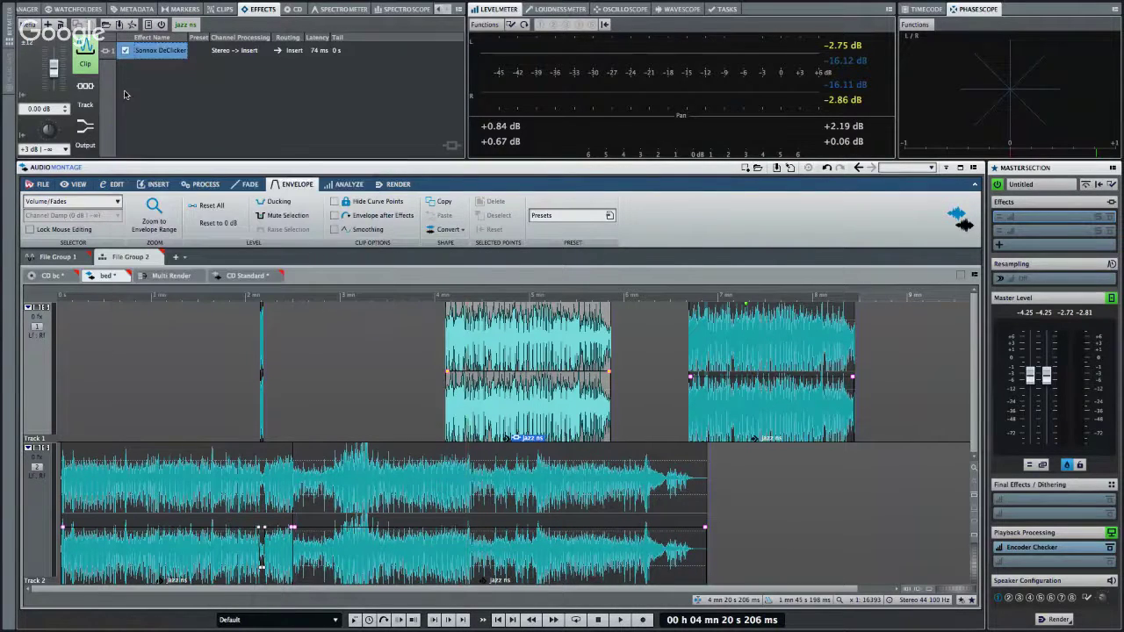
left_click(250, 51)
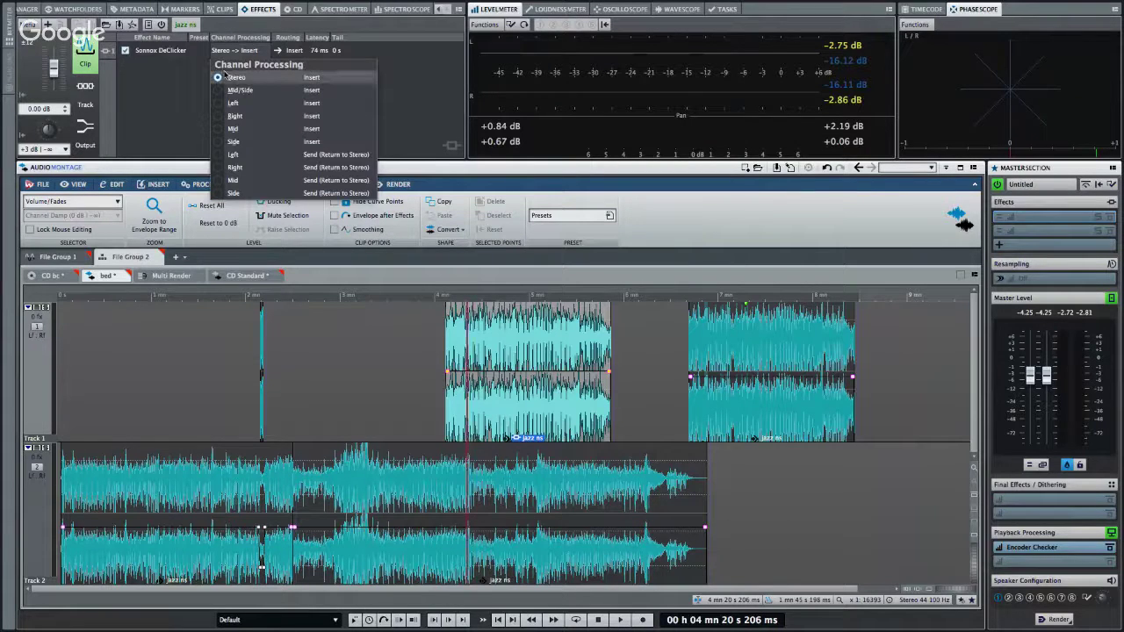
left_click(235, 78)
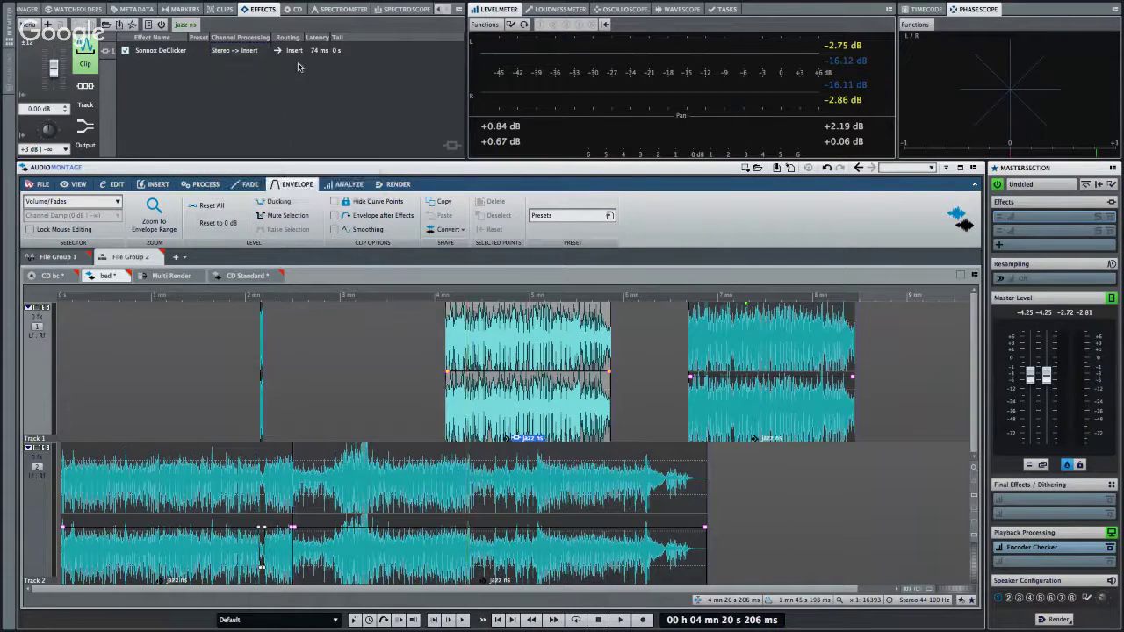
left_click(236, 53)
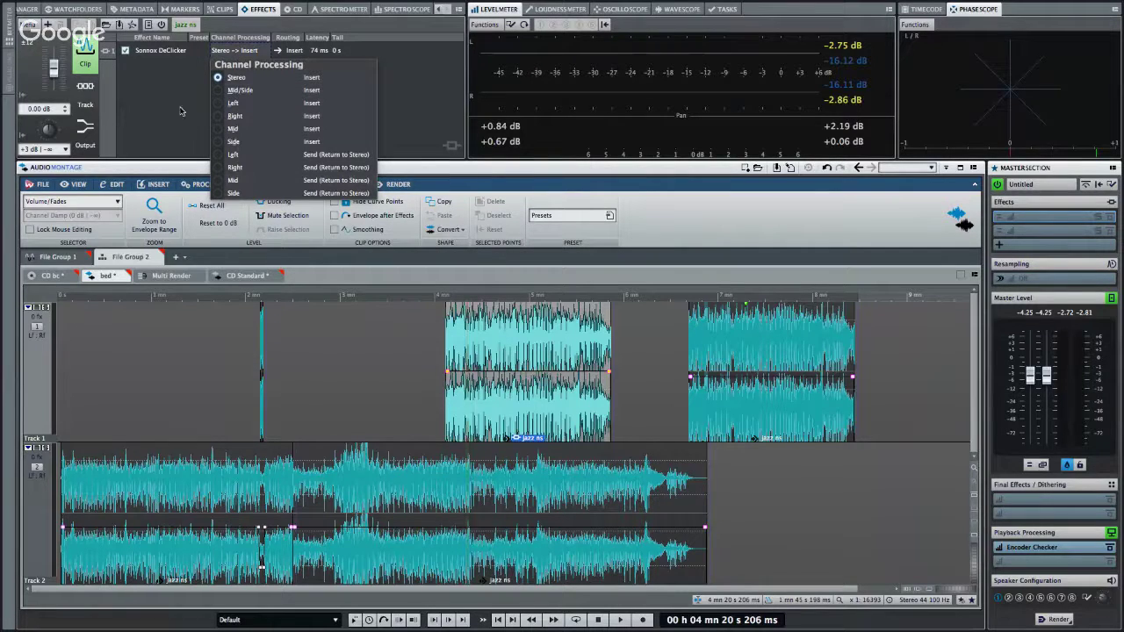
left_click(259, 79)
left_click(291, 51)
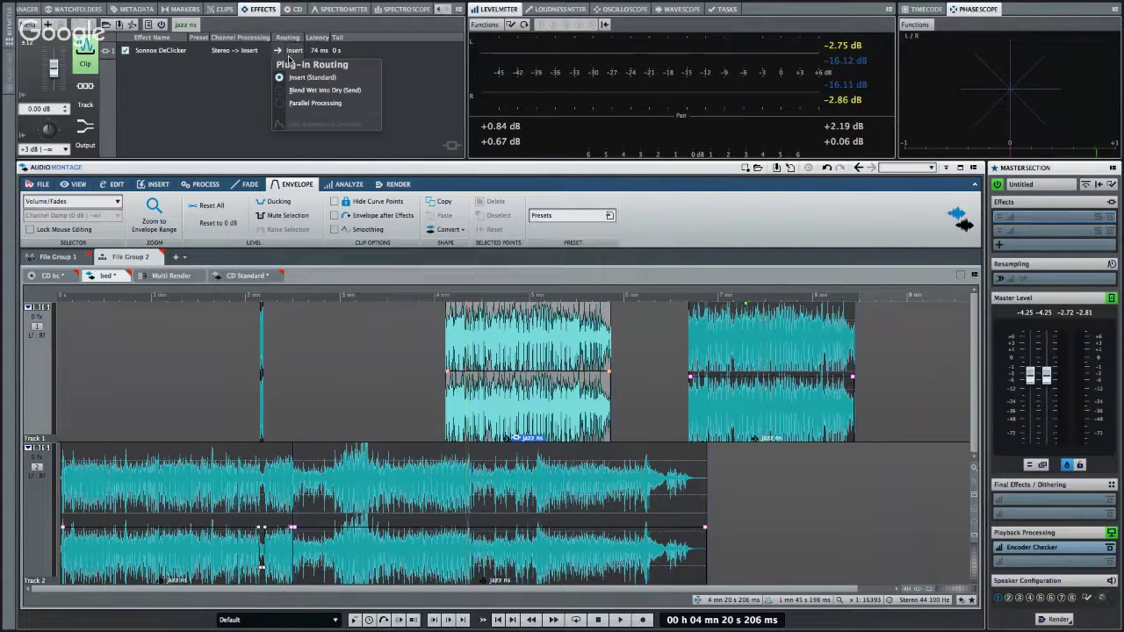
left_click(319, 102)
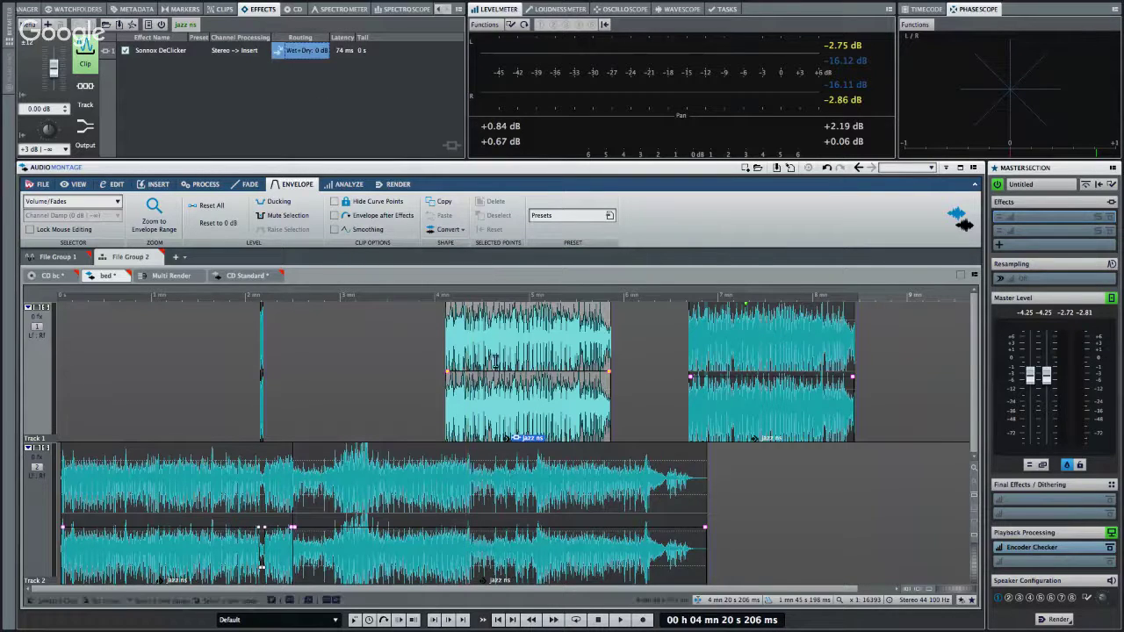
Lower the first pasted jazz clip's volume envelope to about -4.6 dB, then raise it to slightly below its starting level.
left_click_drag(496, 373, 526, 400)
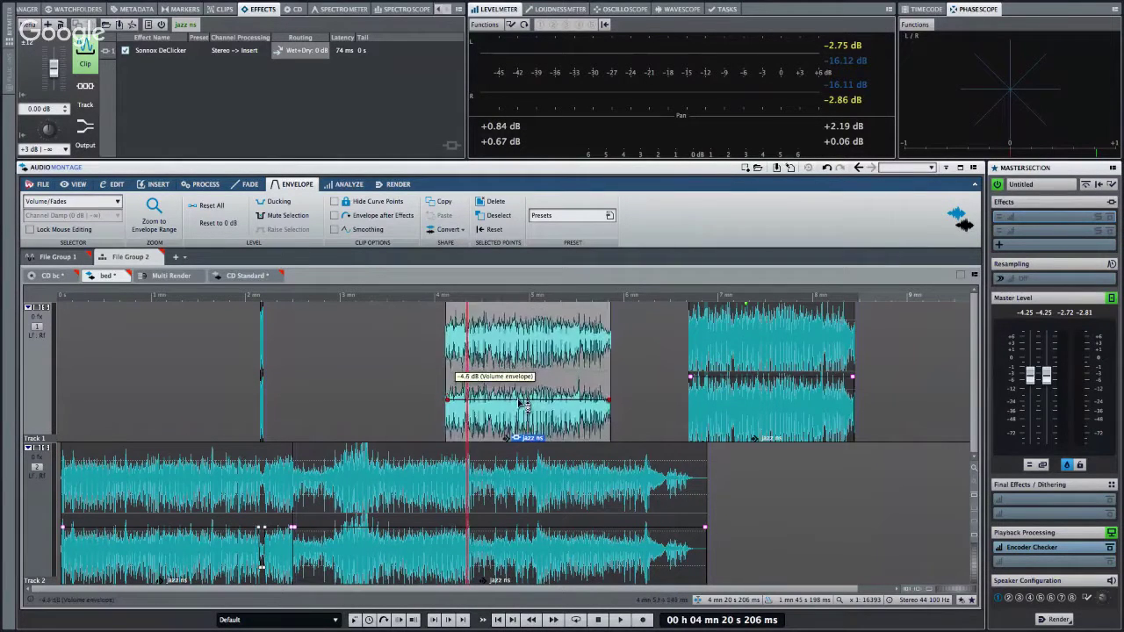
left_click(302, 53)
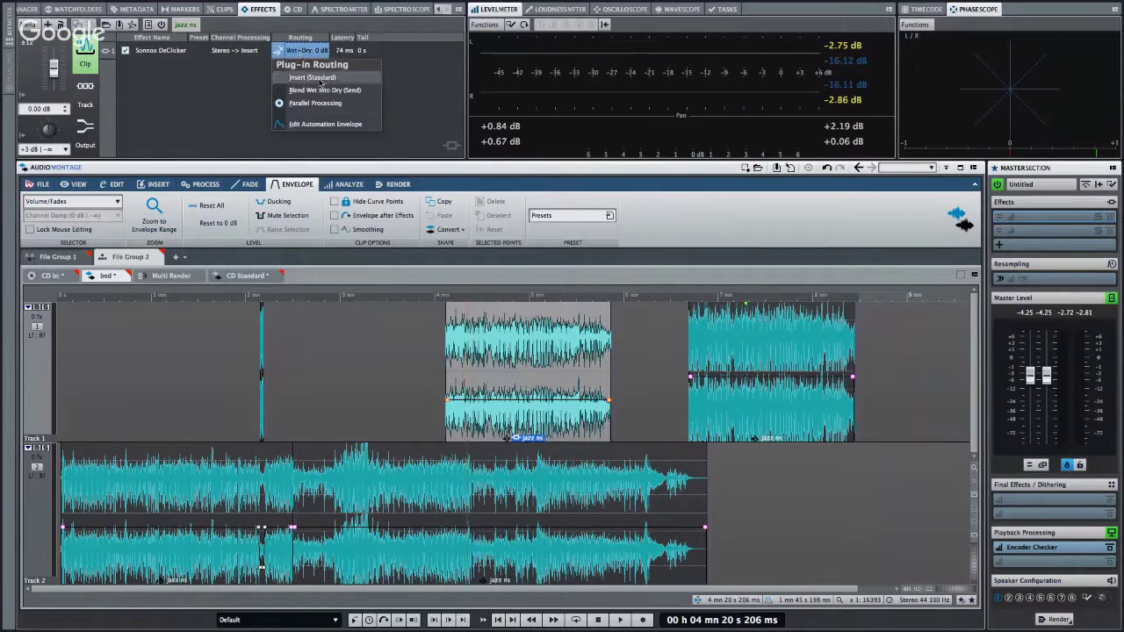
left_click(211, 94)
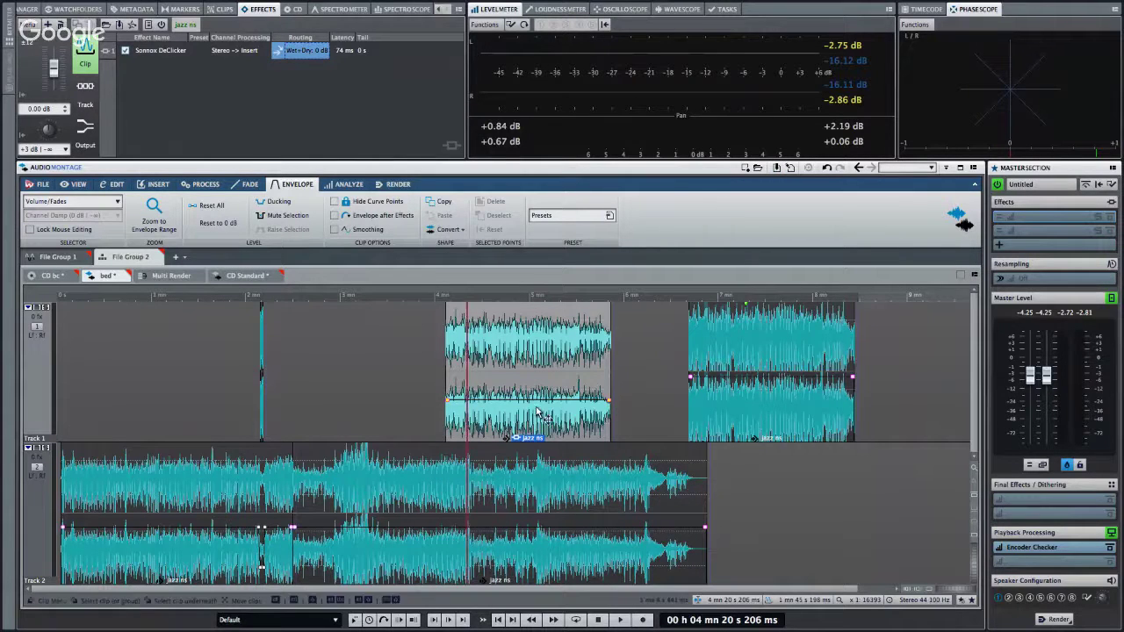
left_click_drag(537, 402, 543, 382)
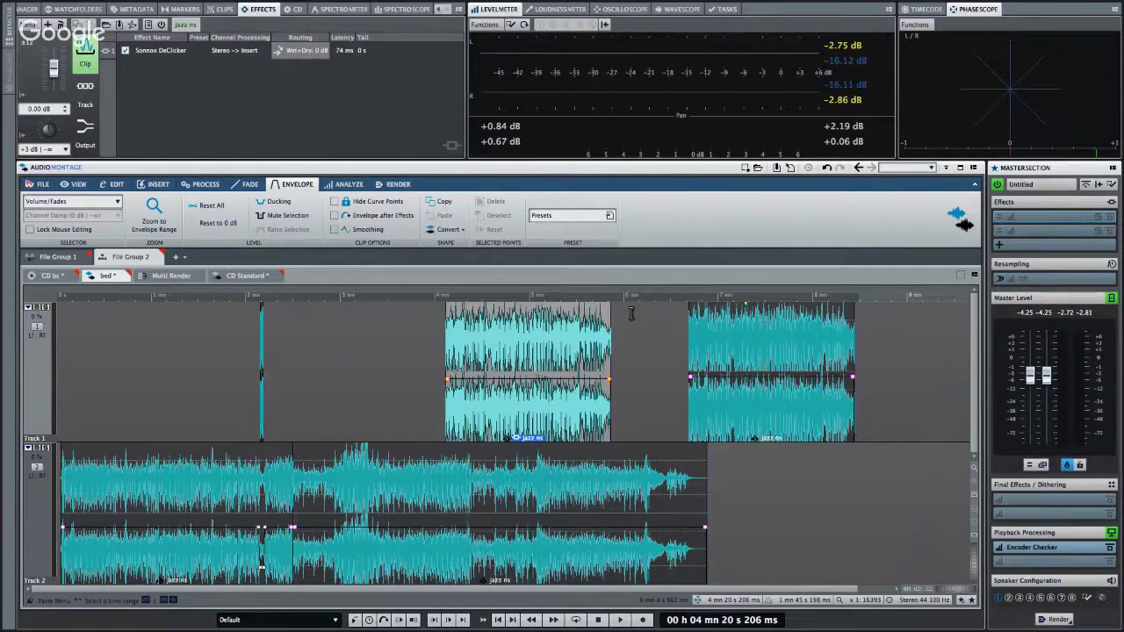
Review the single and multi render settings, including the source choices for file groups, audio files and audio montages, then return to the montage.
left_click(400, 184)
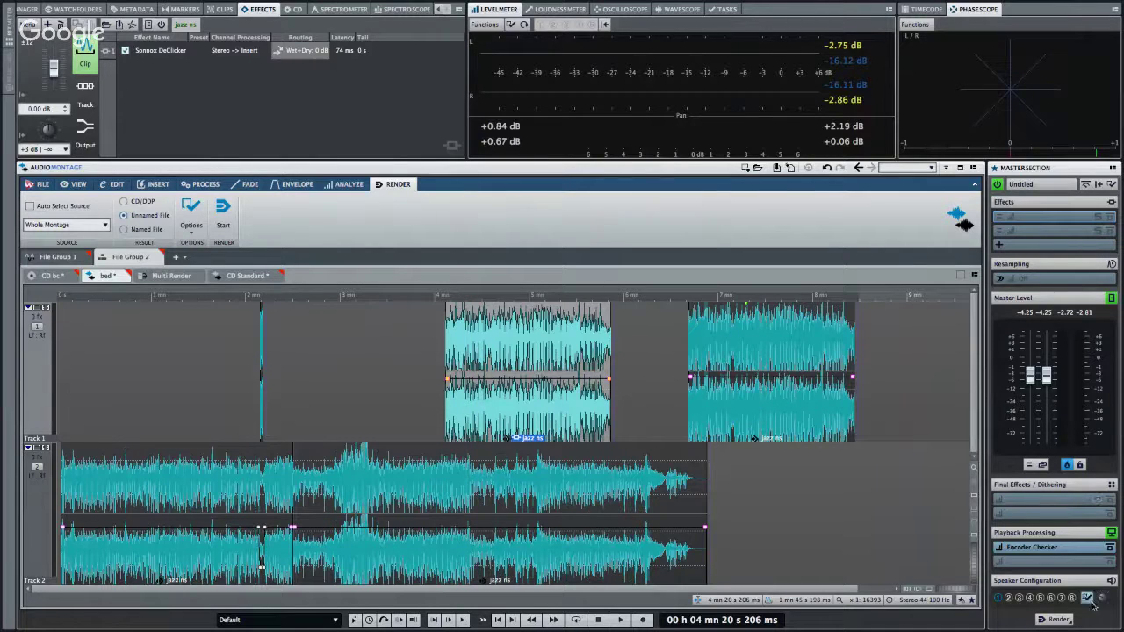
left_click(1057, 620)
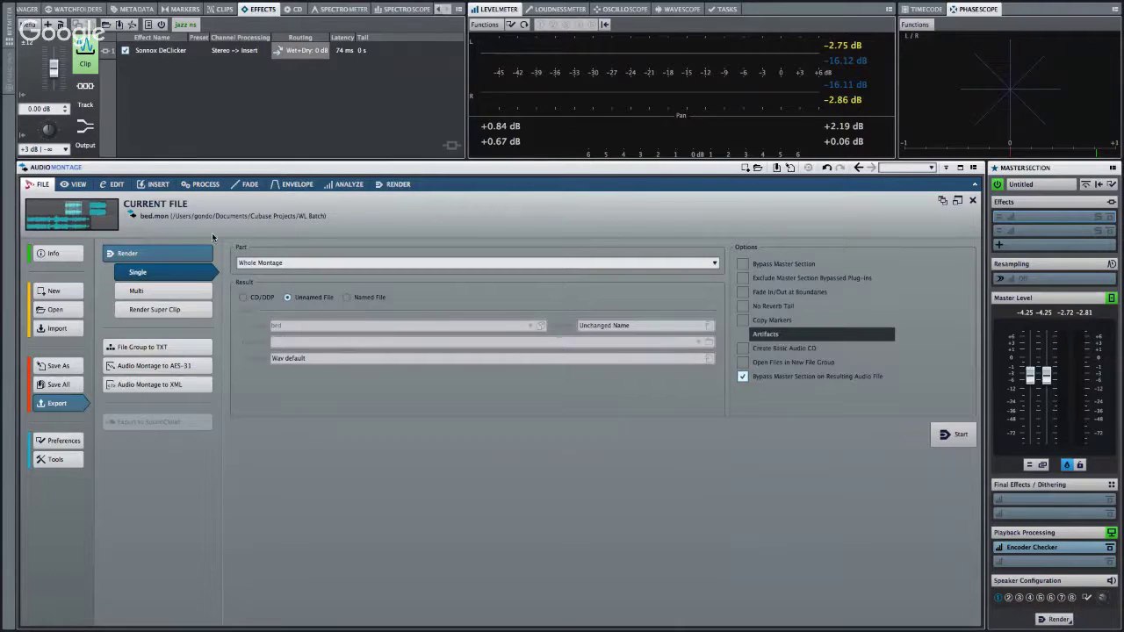
left_click(137, 290)
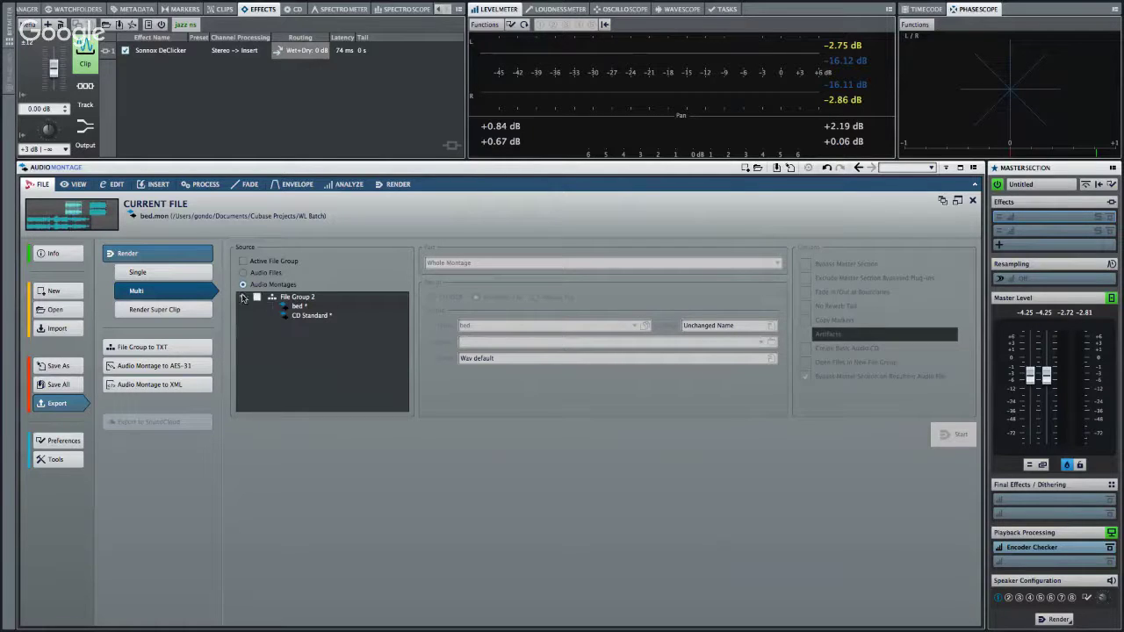
left_click(313, 318)
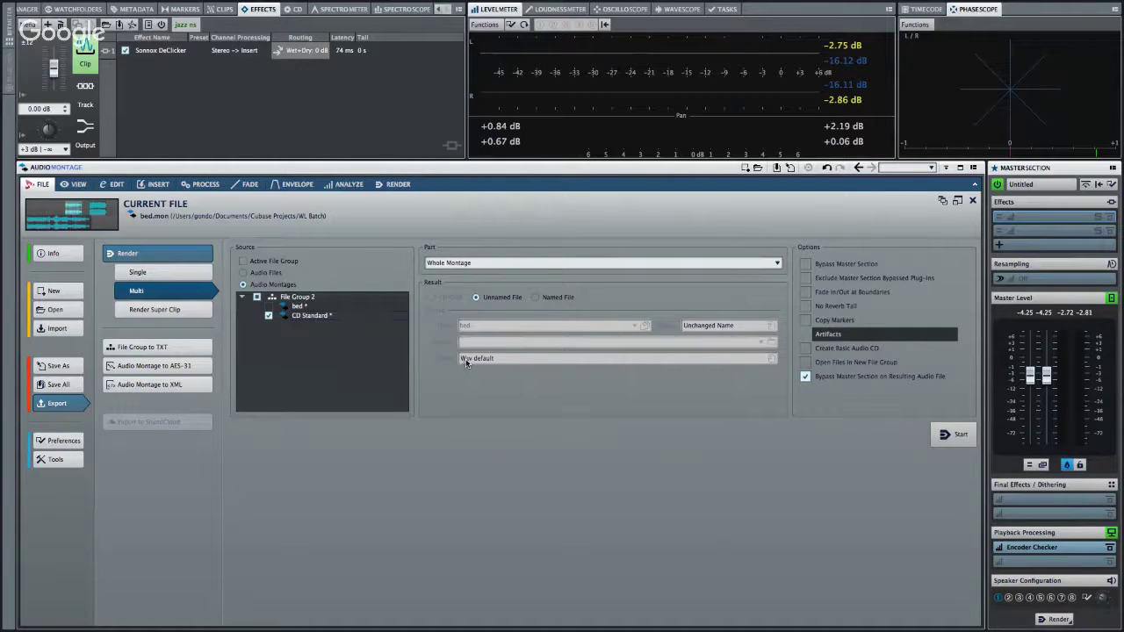
left_click(476, 299)
left_click(298, 308)
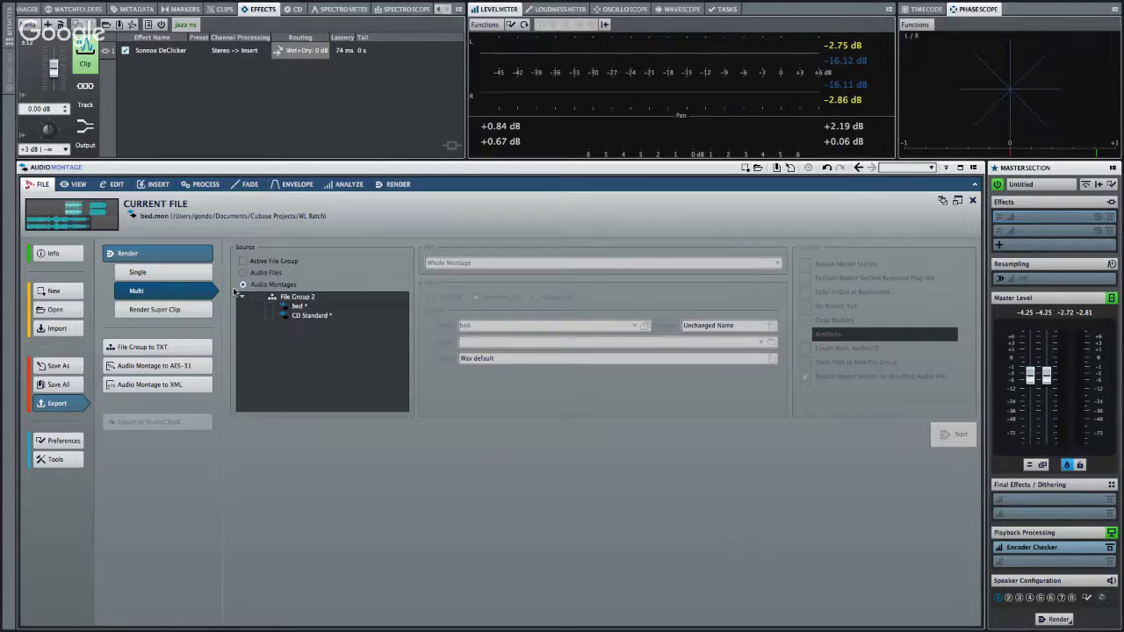
left_click(244, 262)
left_click(243, 272)
left_click(973, 202)
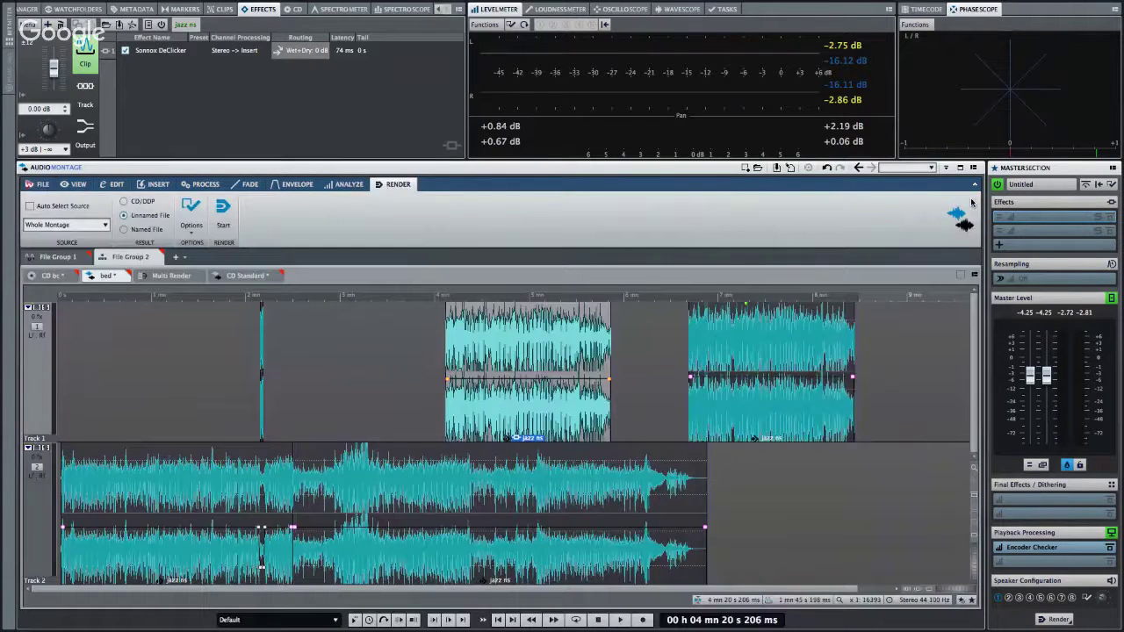
Add Audio 01_01.wav through Audio 16_01.wav from the WL Batch Audio folder to the Multi Render batch.
left_click(169, 276)
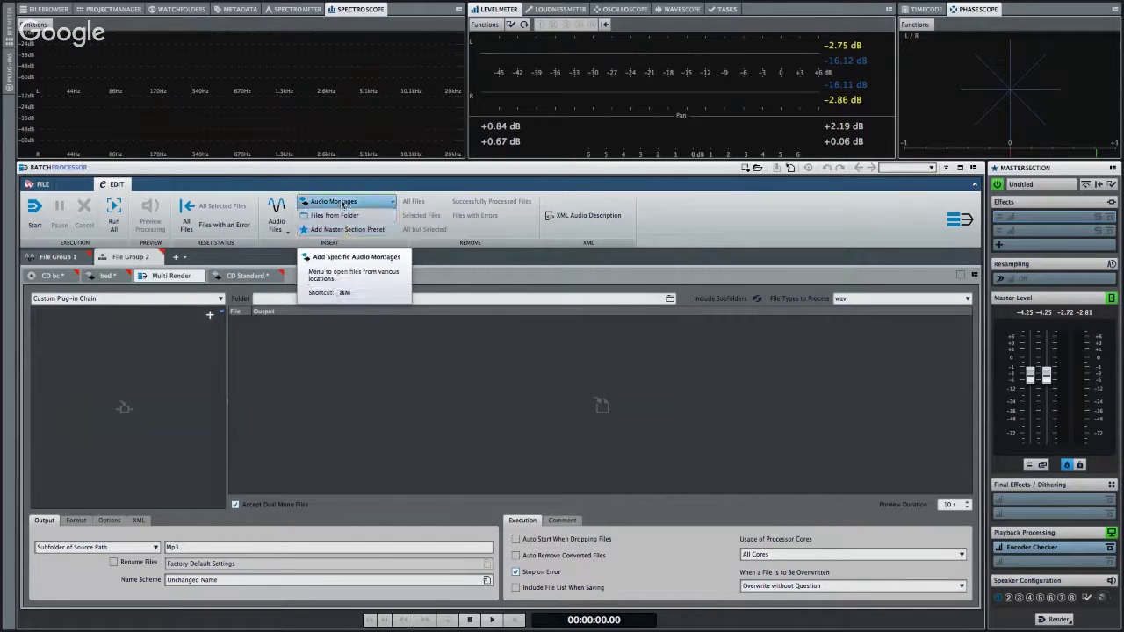
left_click(278, 216)
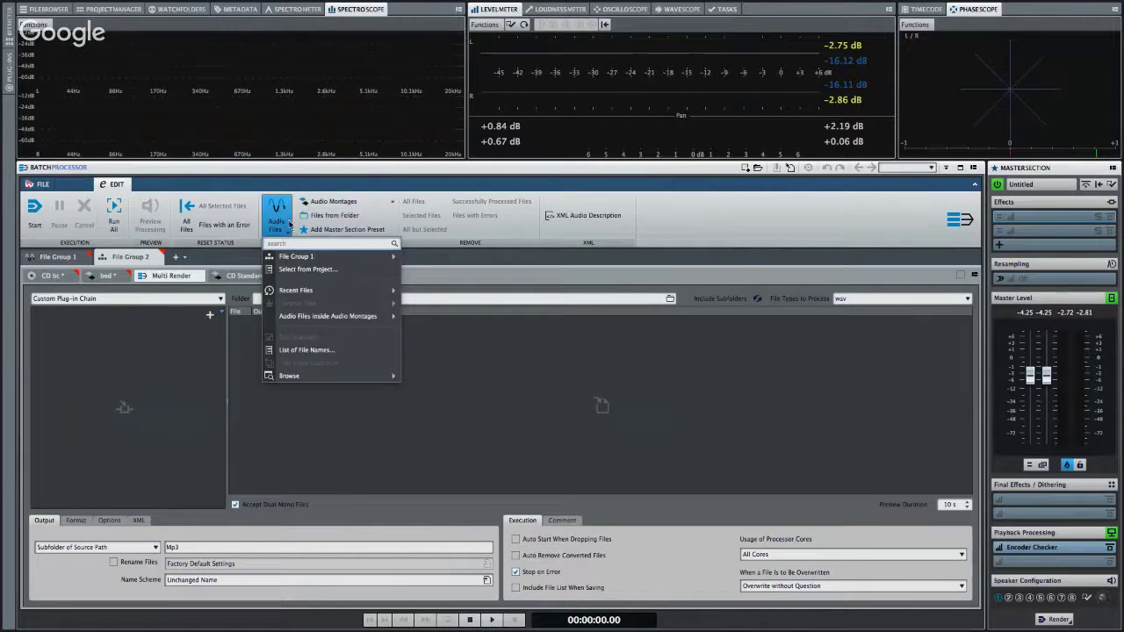
mouse_move(298, 376)
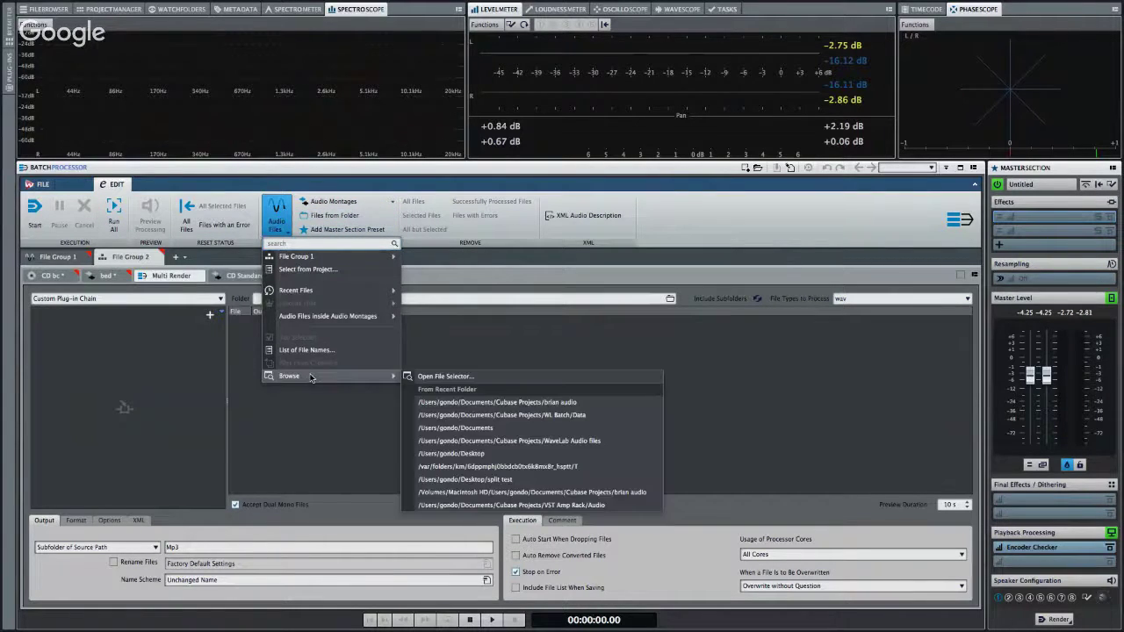
left_click(445, 376)
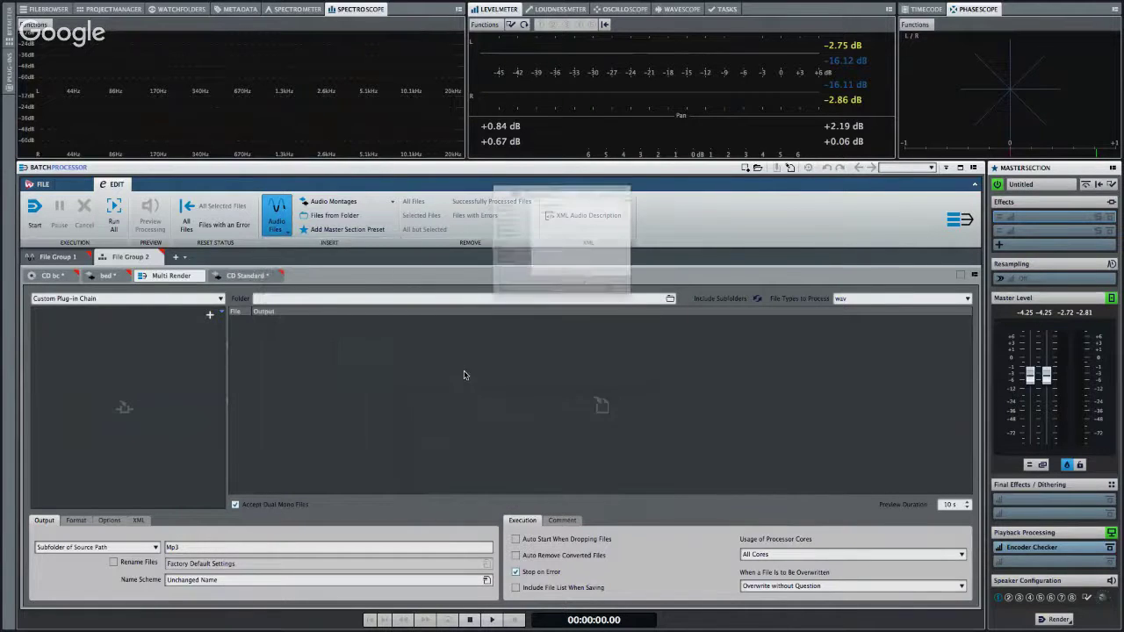
left_click(533, 104)
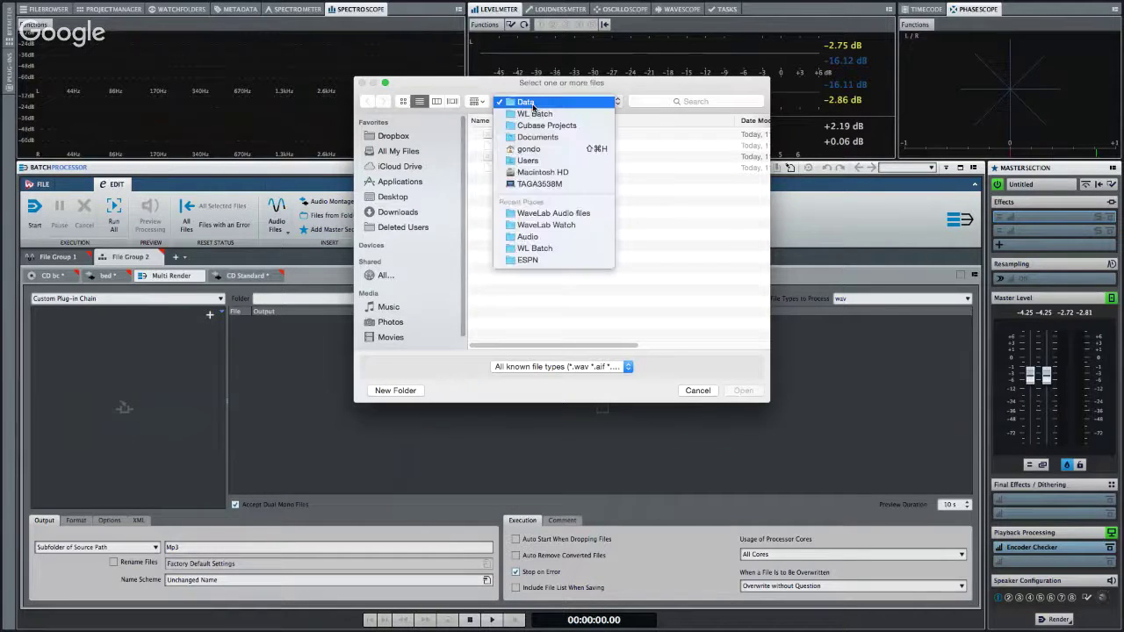
left_click(535, 113)
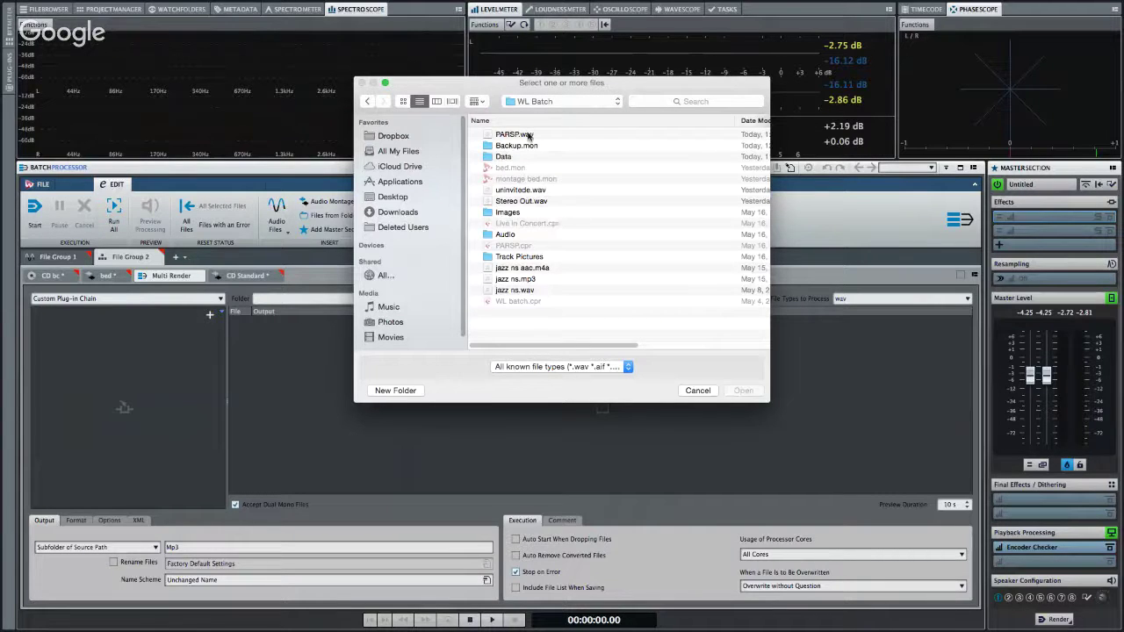
double_click(506, 236)
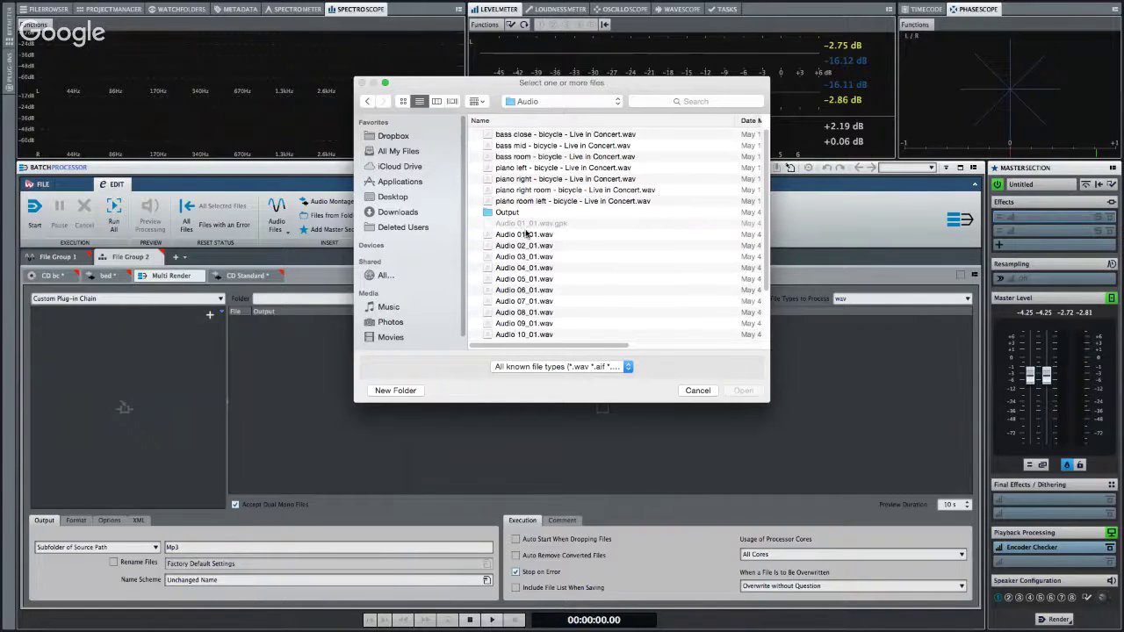
left_click(507, 236)
scroll(525, 232, "down", 2)
scroll(525, 233, "down", 2)
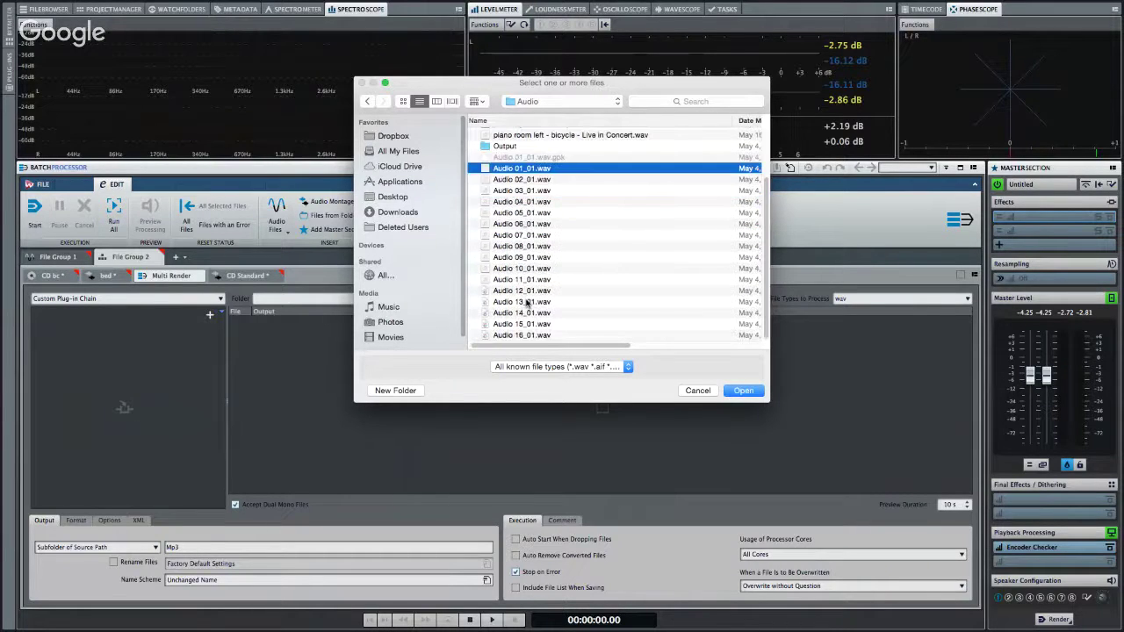
left_click(521, 335, "shift")
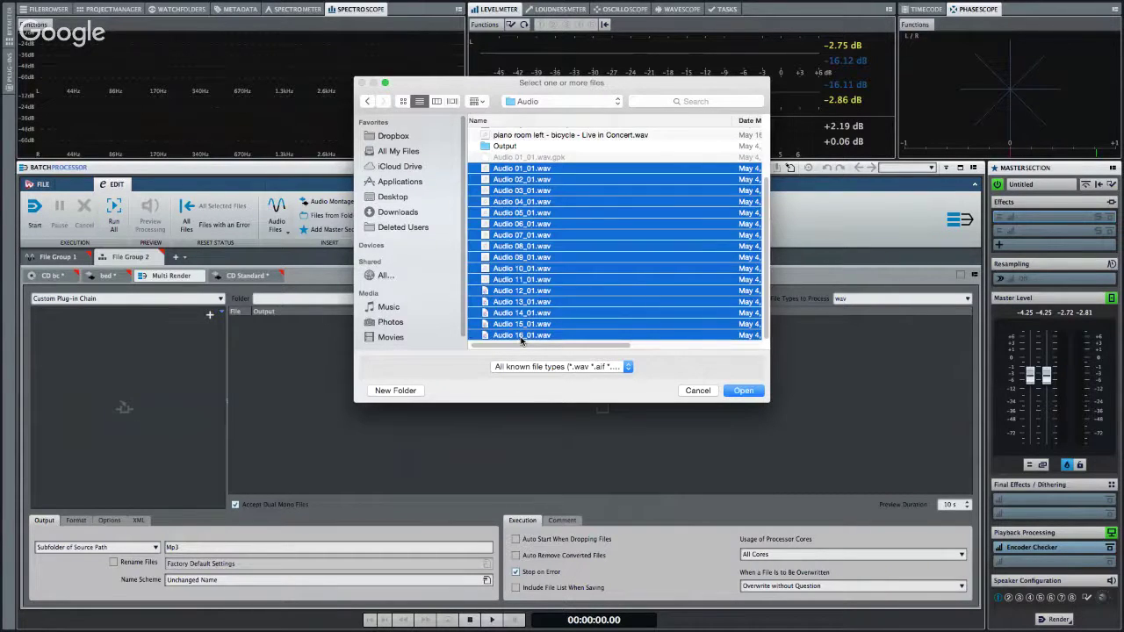
left_click(741, 390)
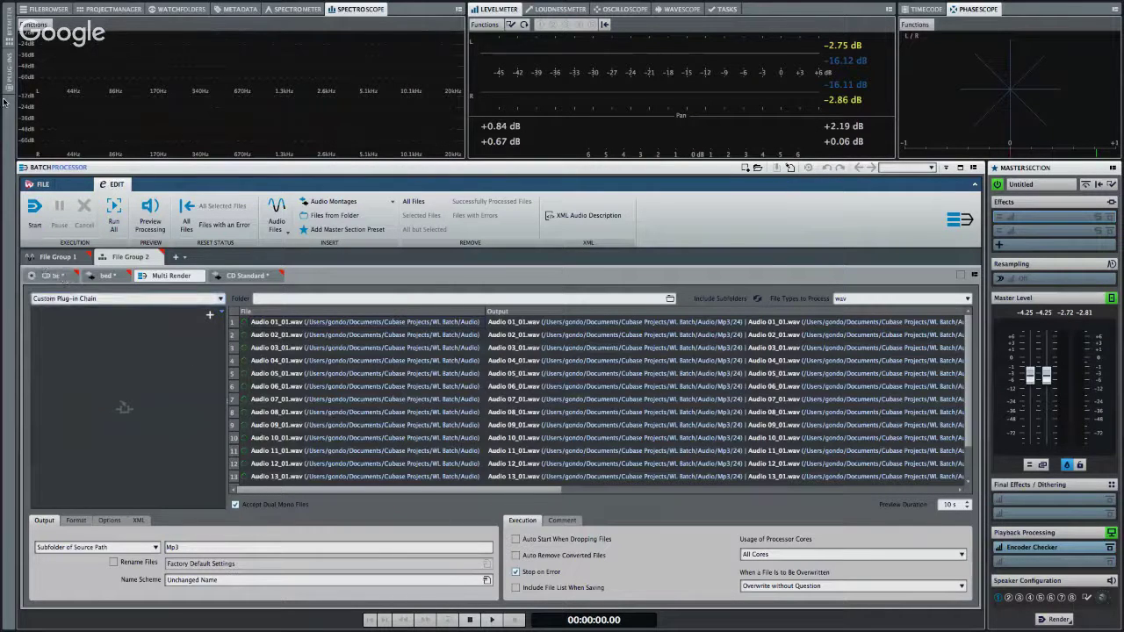
Examine the Steinberg plug-ins available for batch processing, looking through the Delay and Mastering categories.
left_click(9, 69)
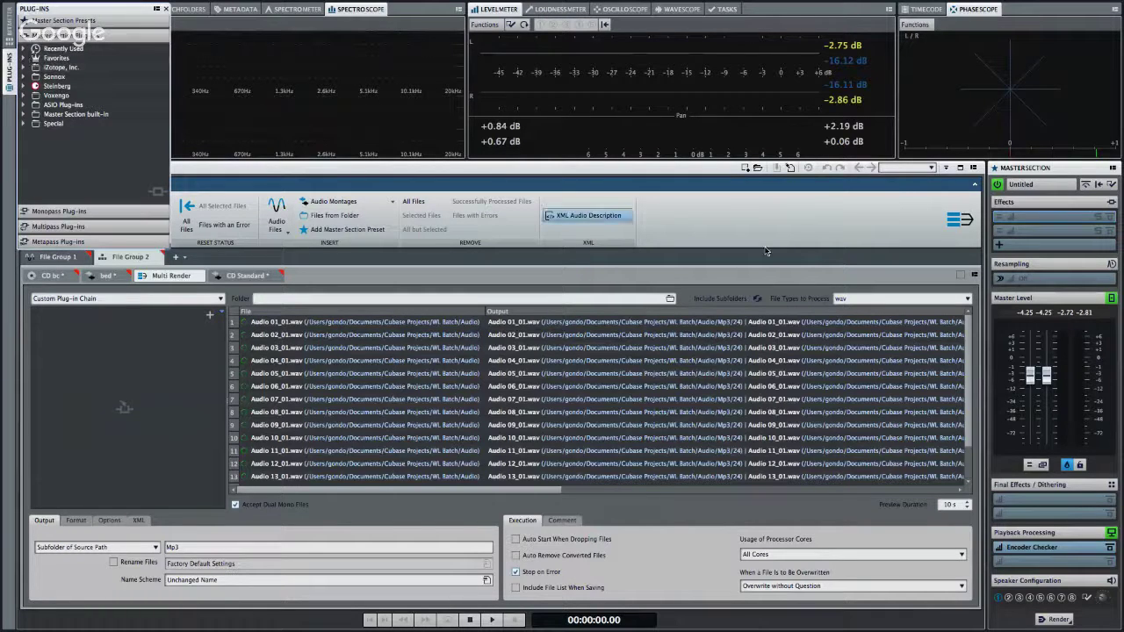
left_click(23, 86)
left_click(36, 94)
left_click(93, 115)
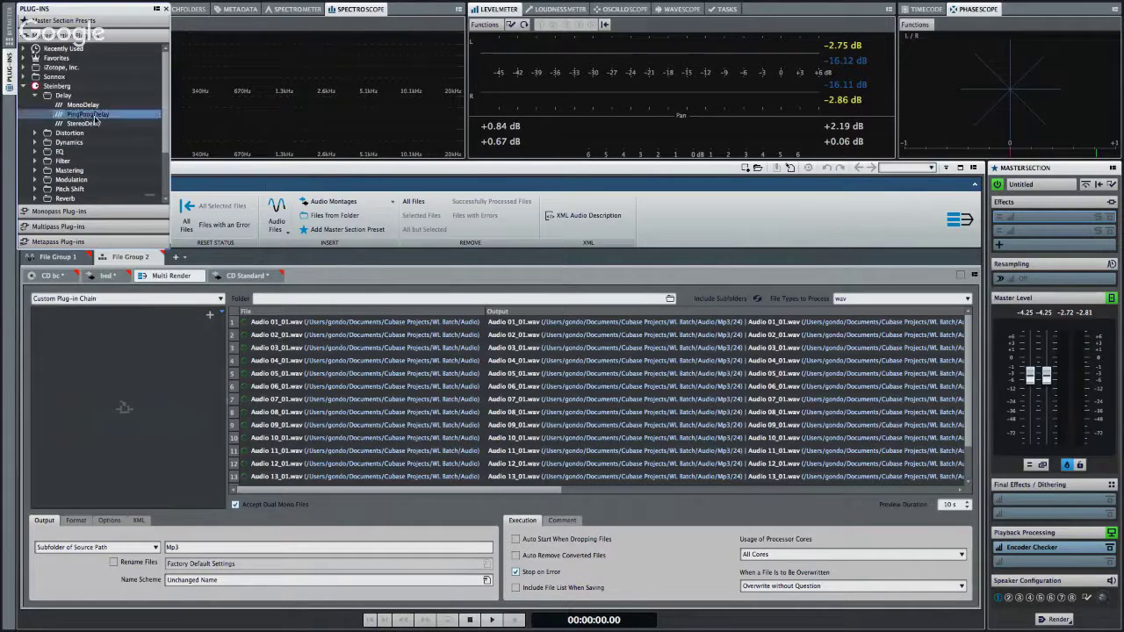
left_click(36, 95)
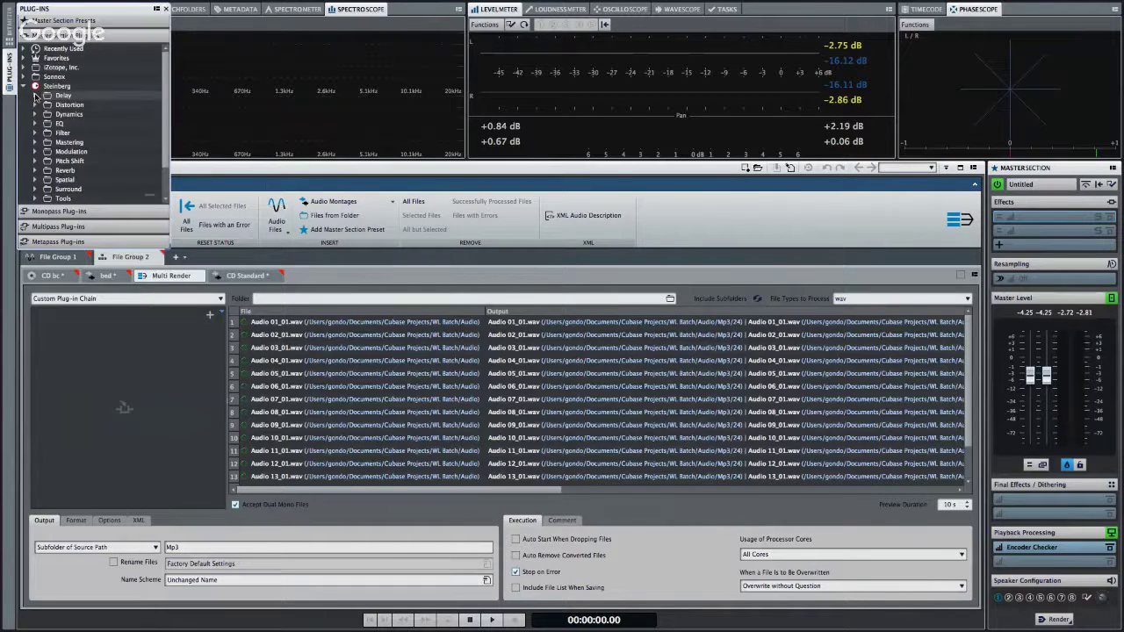
left_click(36, 142)
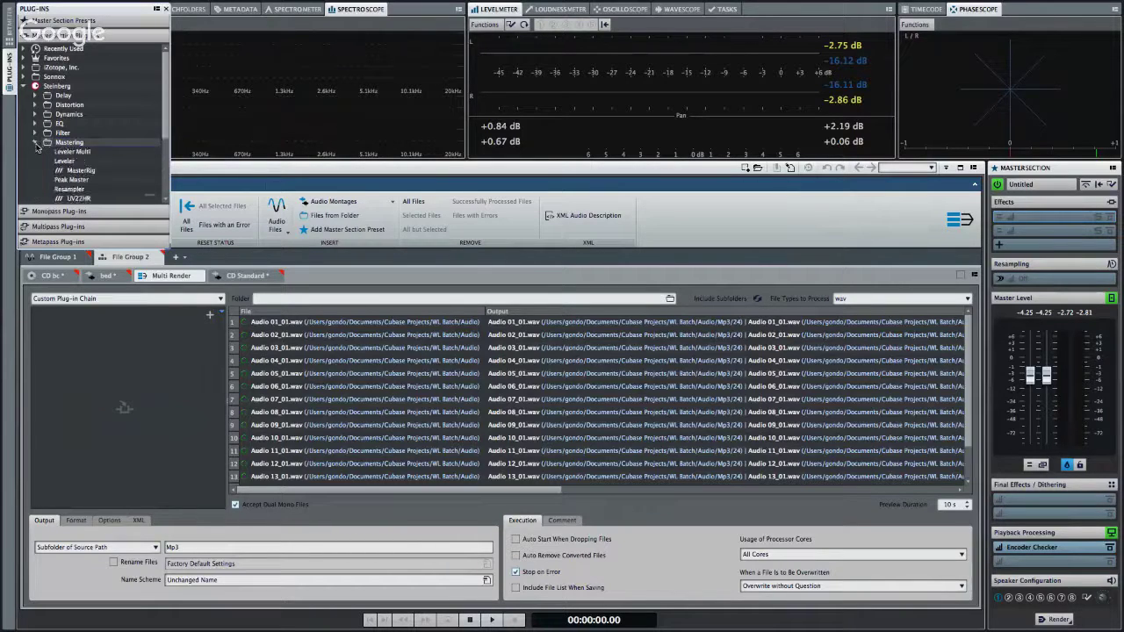
left_click(83, 162)
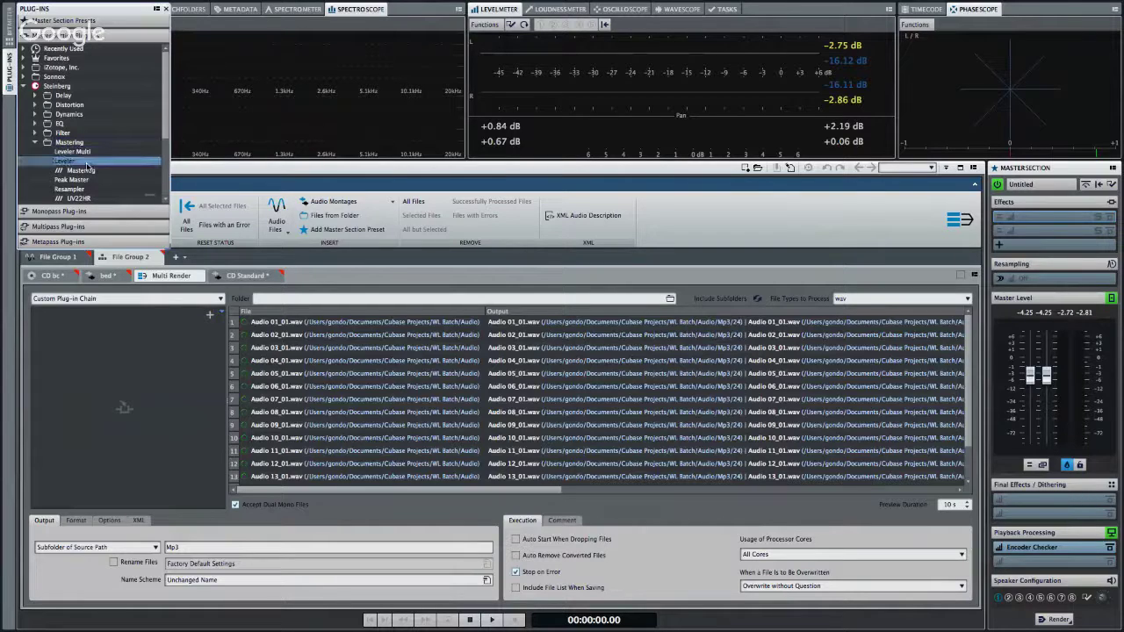
left_click(86, 170)
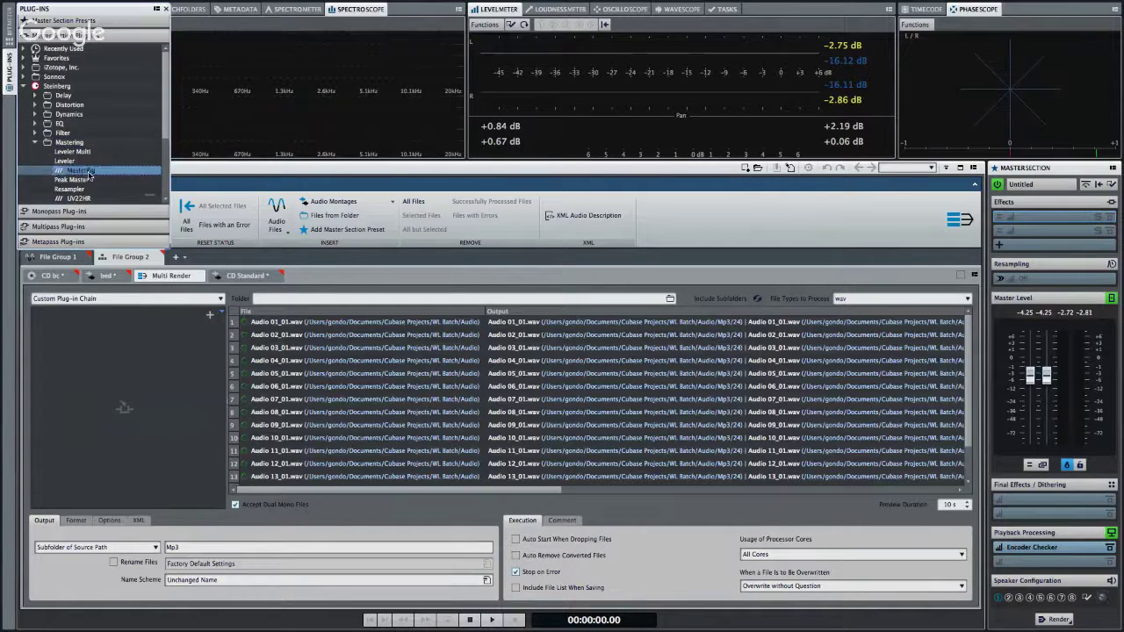
Review the metapass, multipass and monopass plug-ins offered for the batch.
left_click(58, 242)
left_click(52, 103)
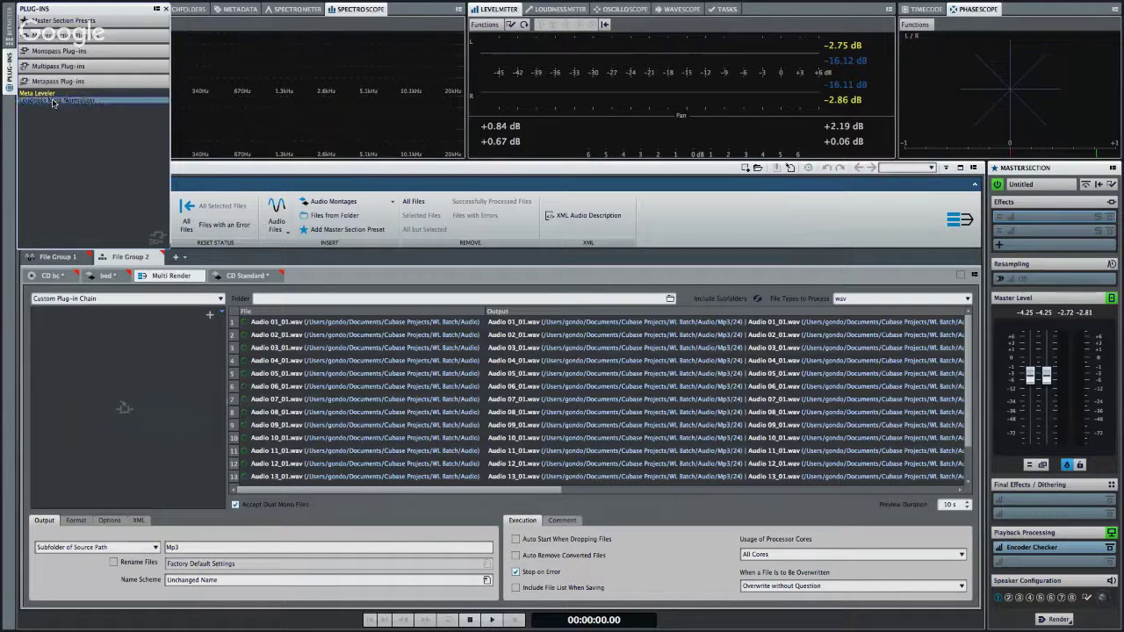
left_click(75, 66)
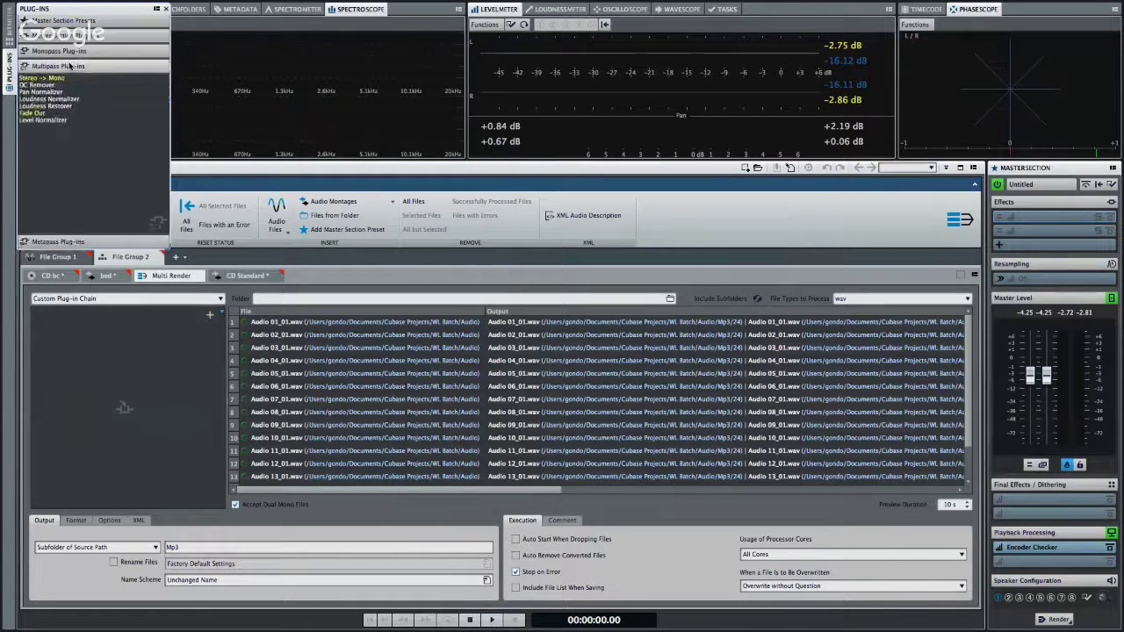
left_click(72, 50)
left_click(72, 35)
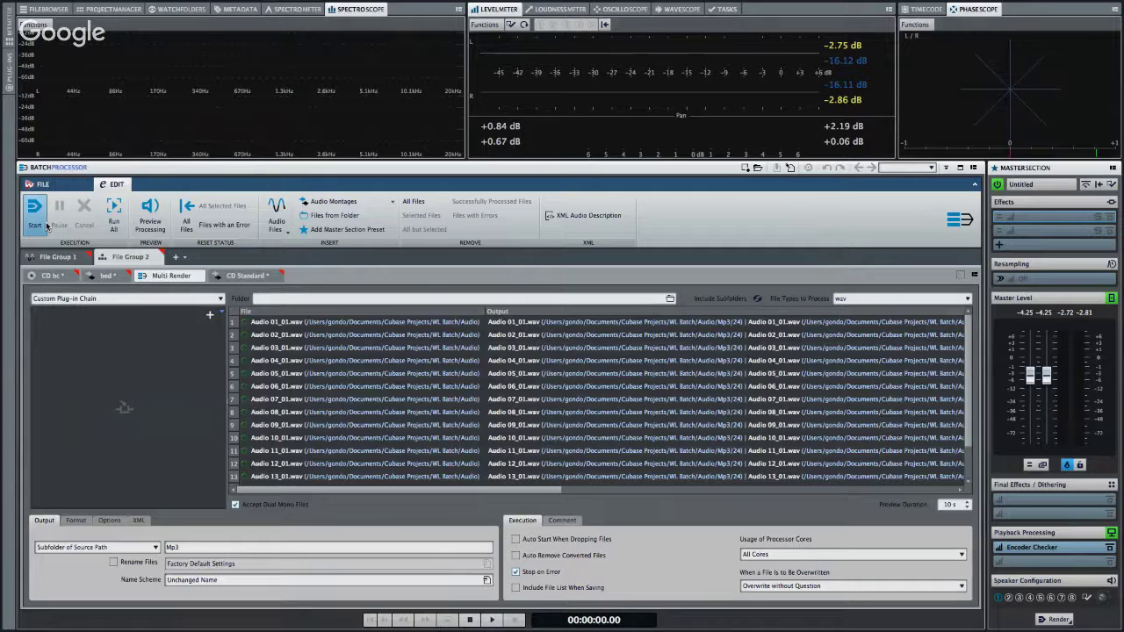
Switch to Finder and clear the CD report, Cubase and YouTube windows, moving Google Hangouts aside to expose the WaveLab Watch folder on the desktop.
key("super+Tab")
key("super+Tab")
key("super+Tab")
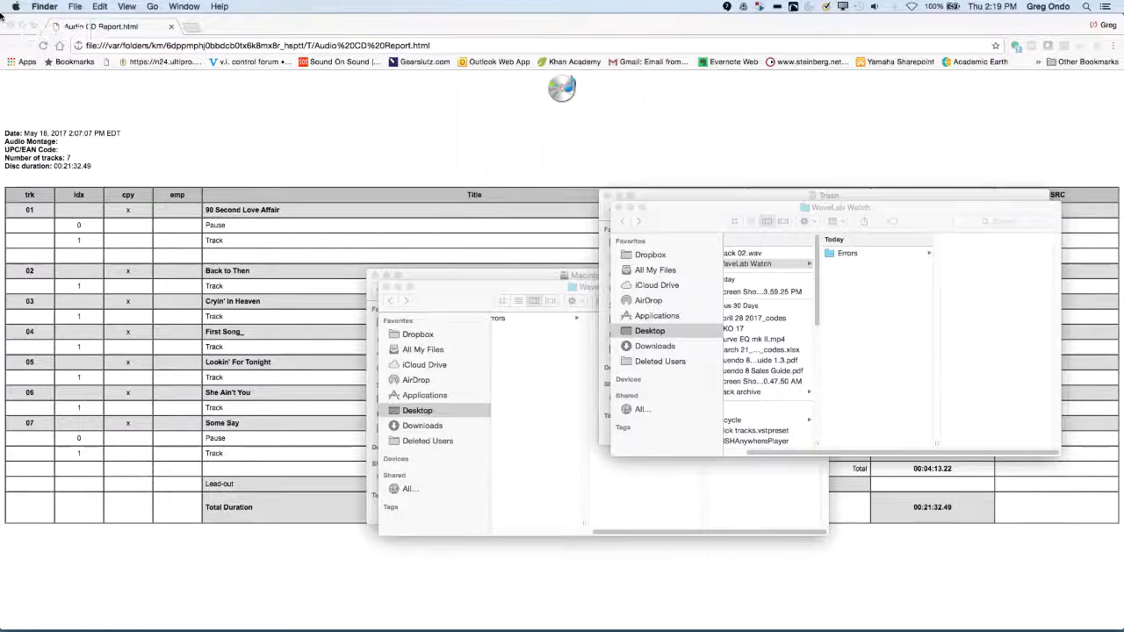
left_click(10, 26)
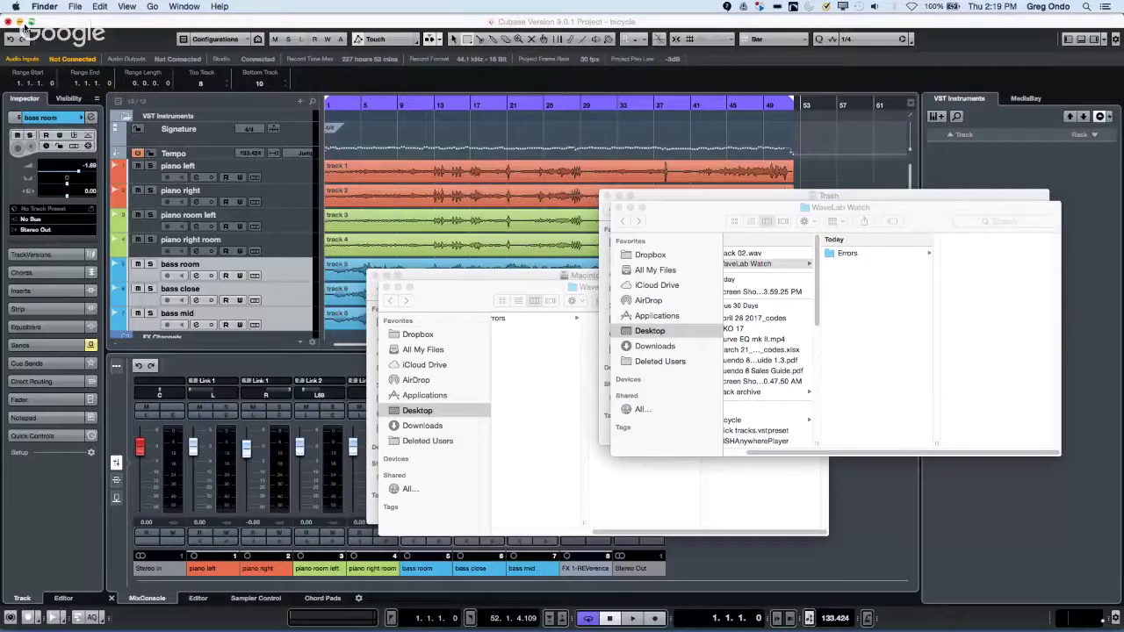
left_click(20, 23)
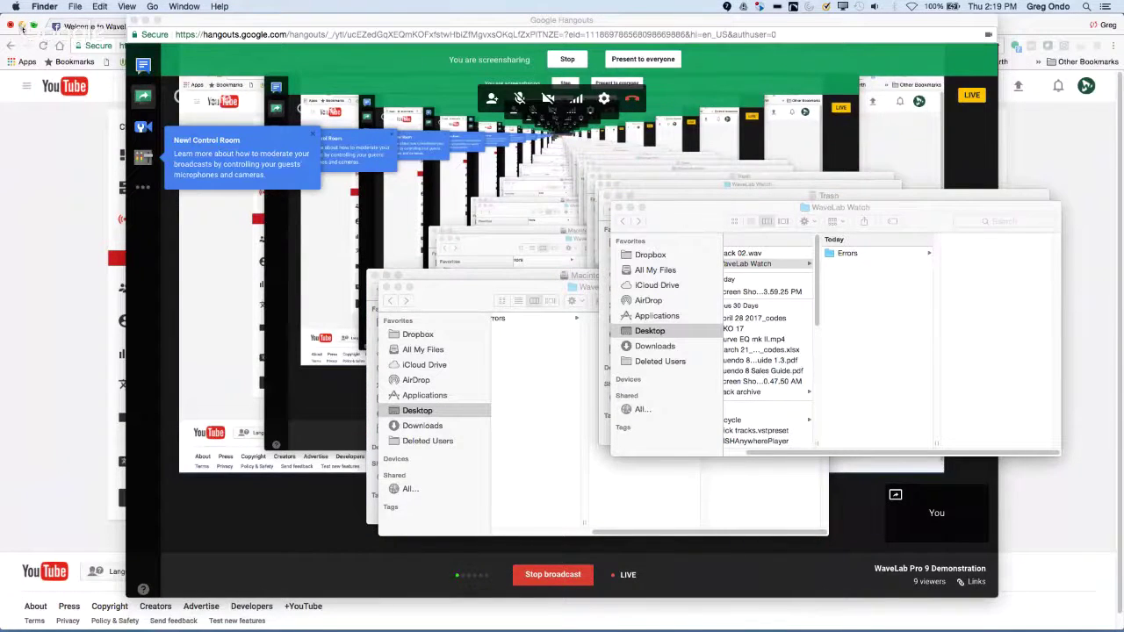
left_click(22, 25)
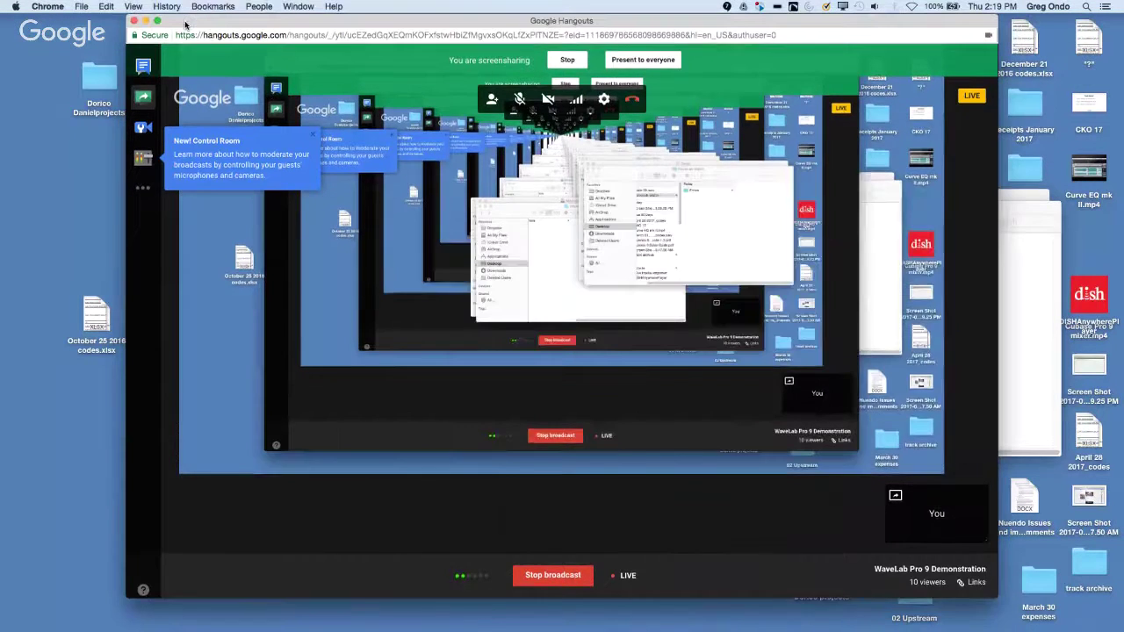
left_click_drag(186, 19, 164, 184)
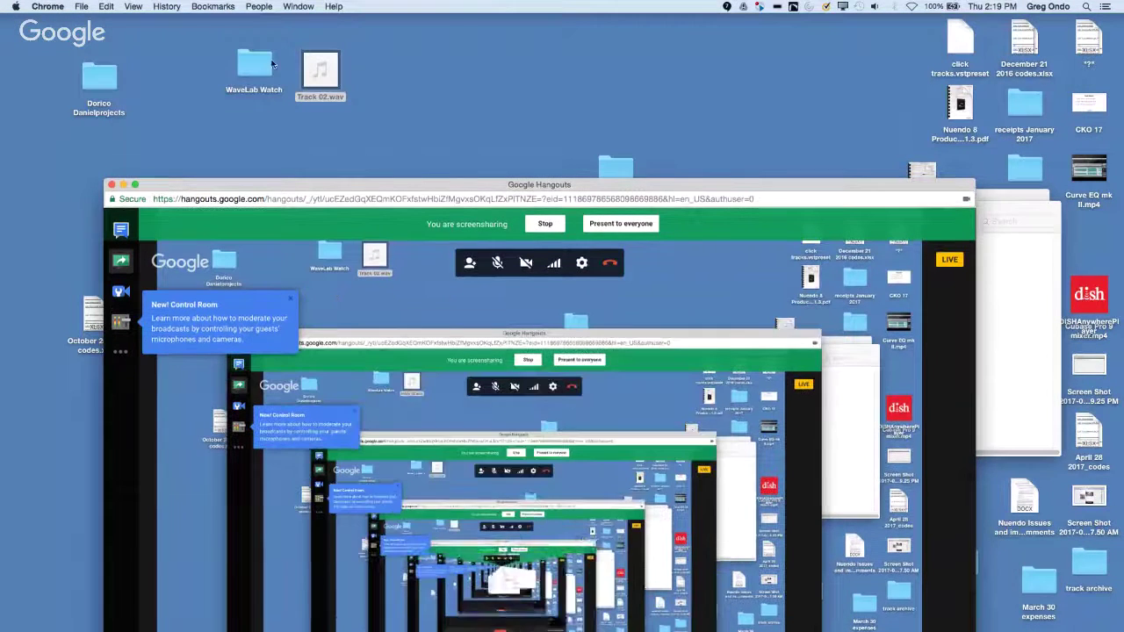
Switch back to WaveLab and show the Watch Folders tool window.
key("super+Tab")
key("super+Tab")
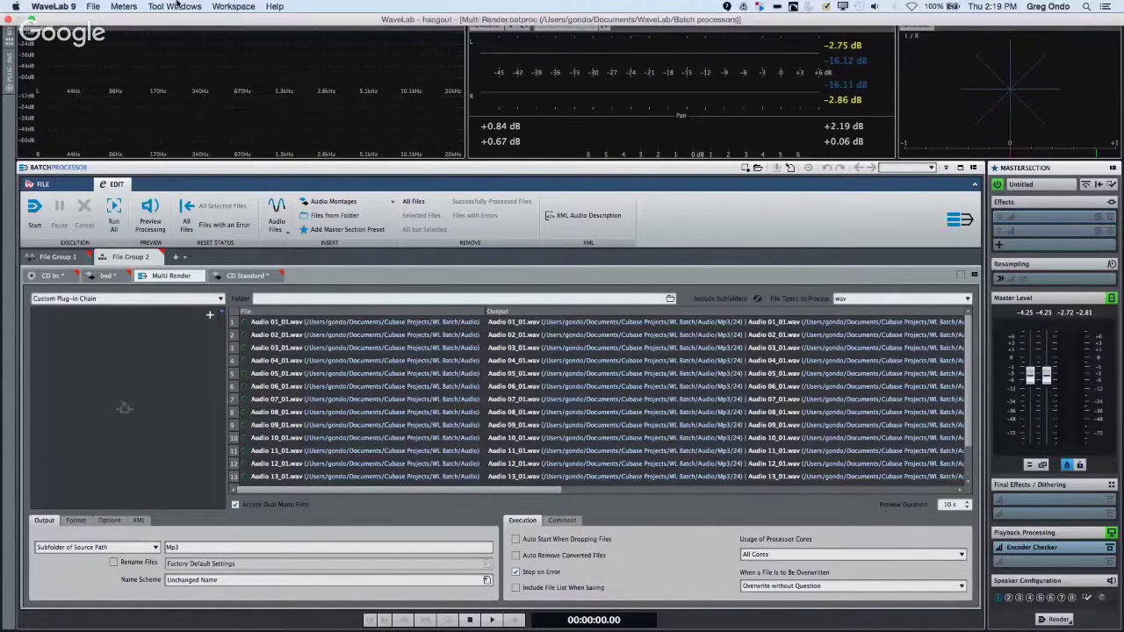
left_click(174, 6)
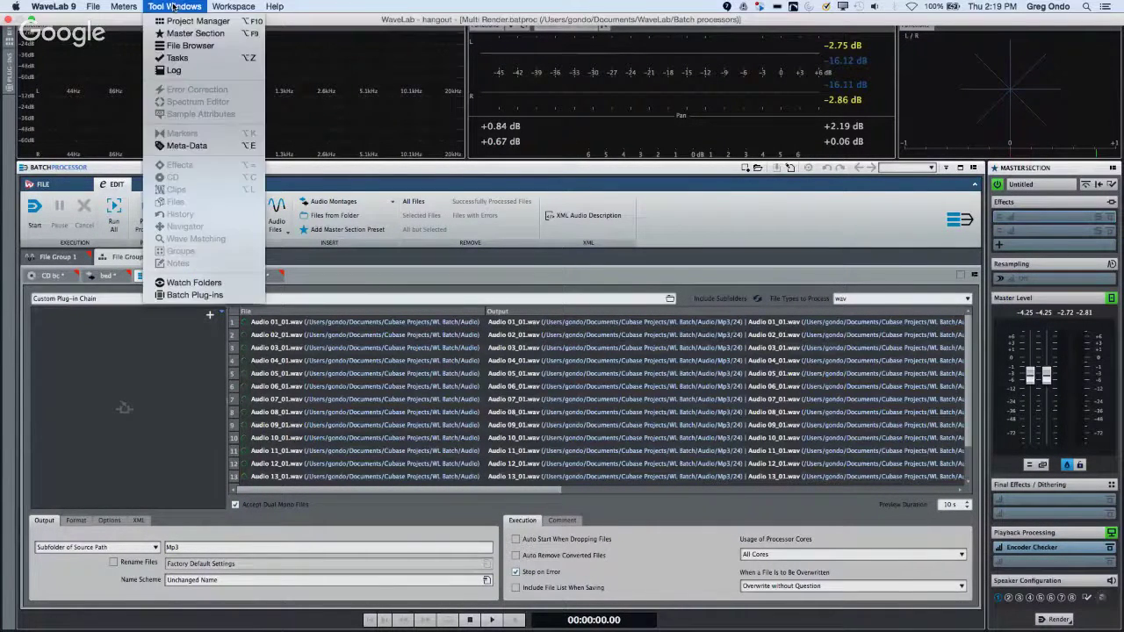
left_click(207, 283)
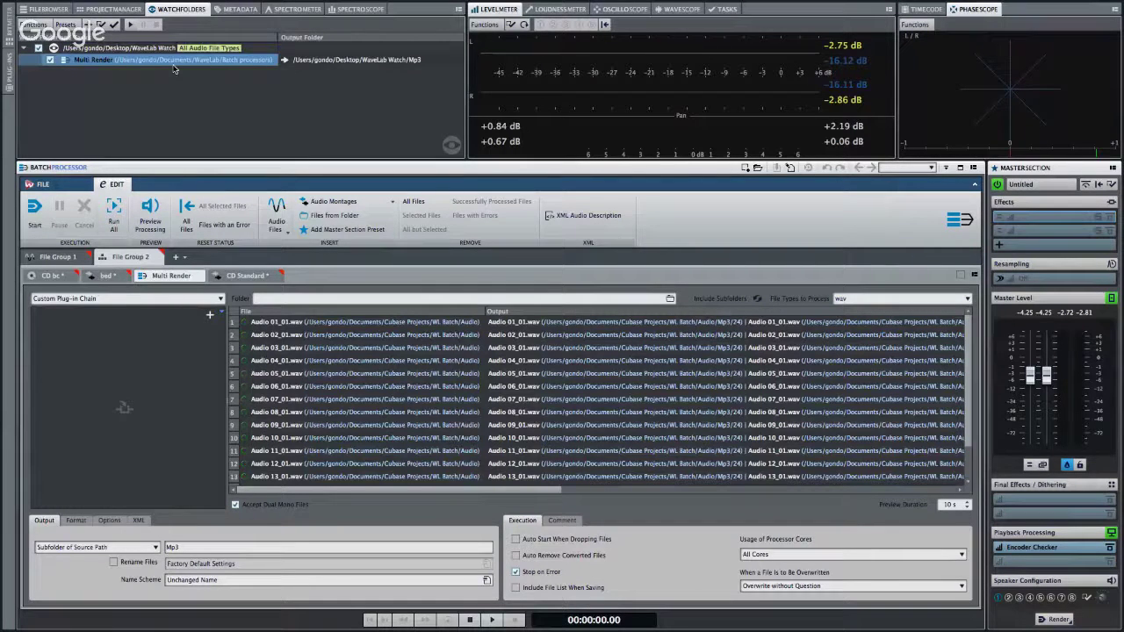
Switch to Finder, move Track 02.wav into the WaveLab Watch folder, and check that folder's $TEMP$ and Errors subfolders.
key("super+Tab")
key("super+Tab")
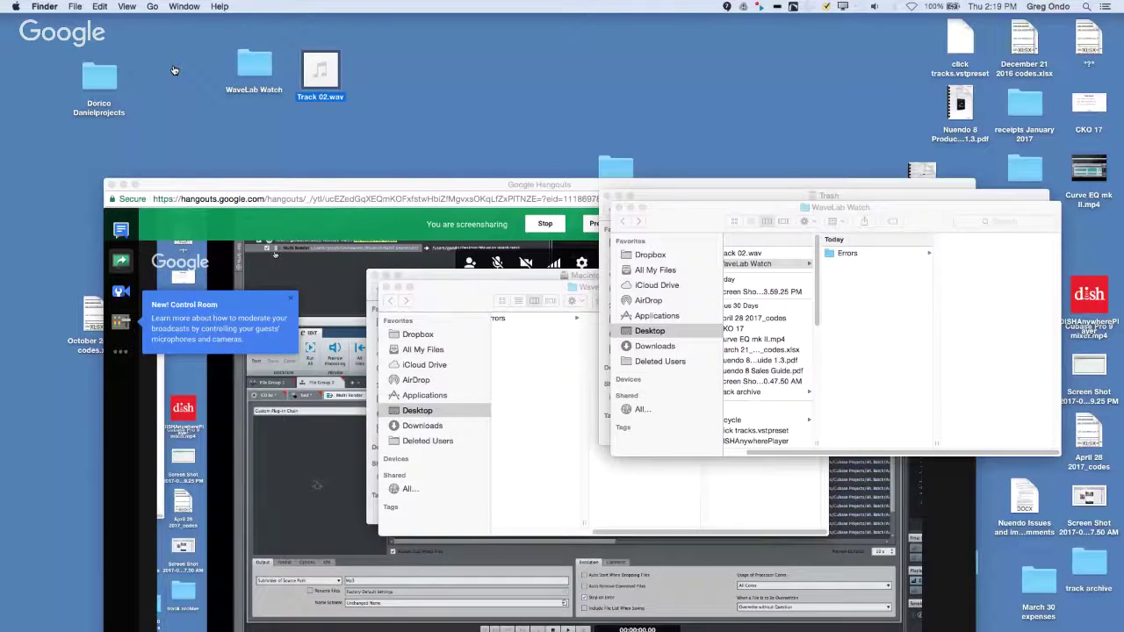
mouse_move(306, 73)
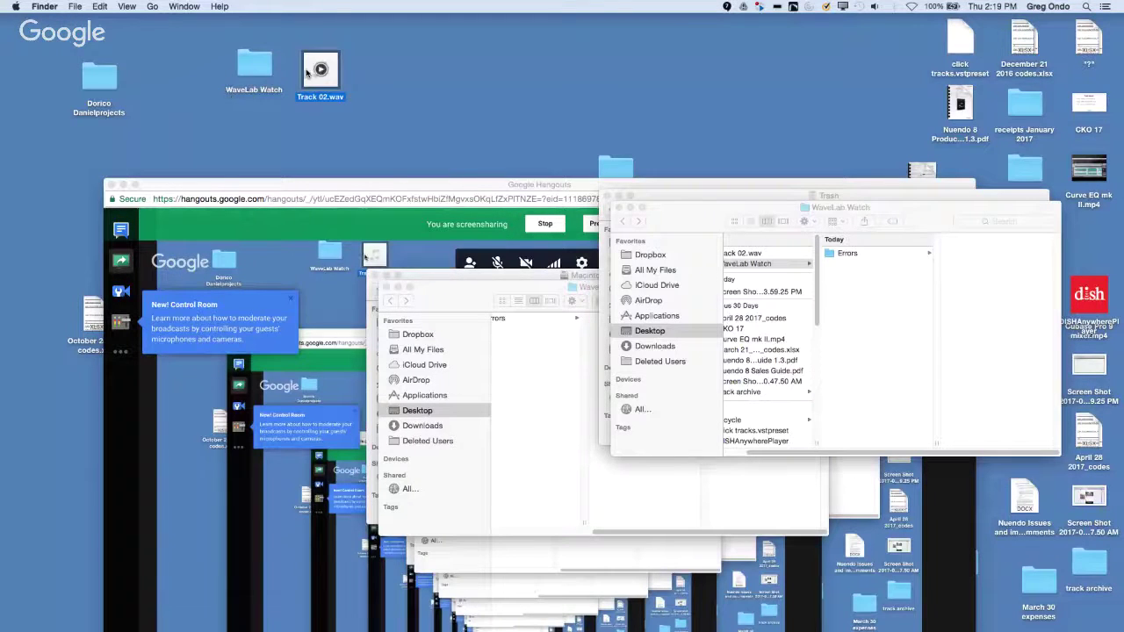
left_click_drag(309, 73, 257, 68)
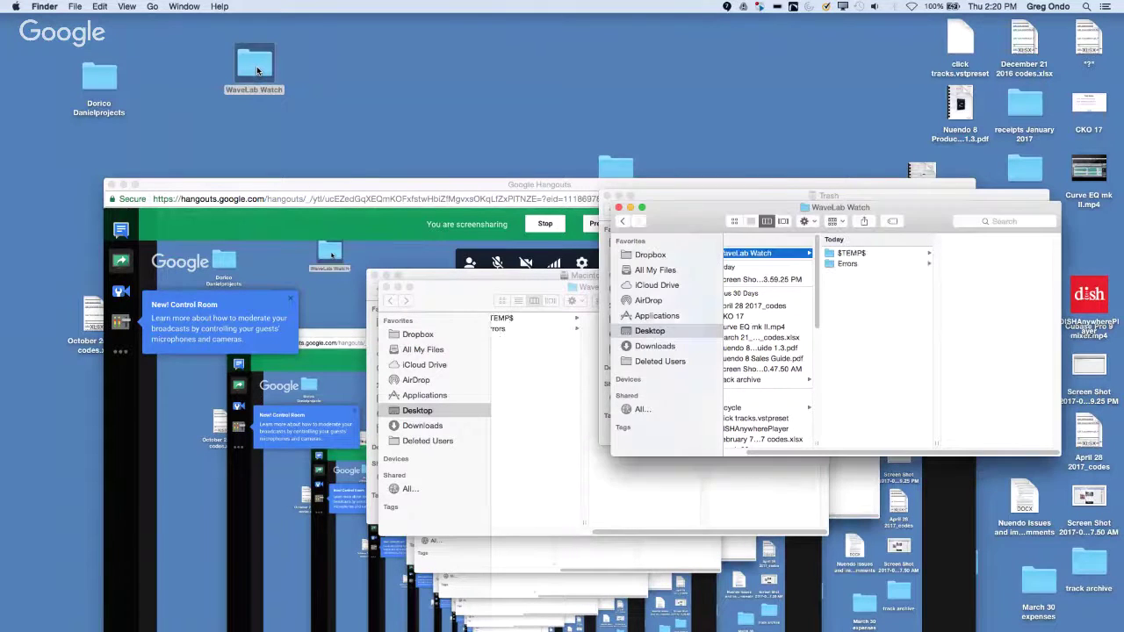
left_click(854, 255)
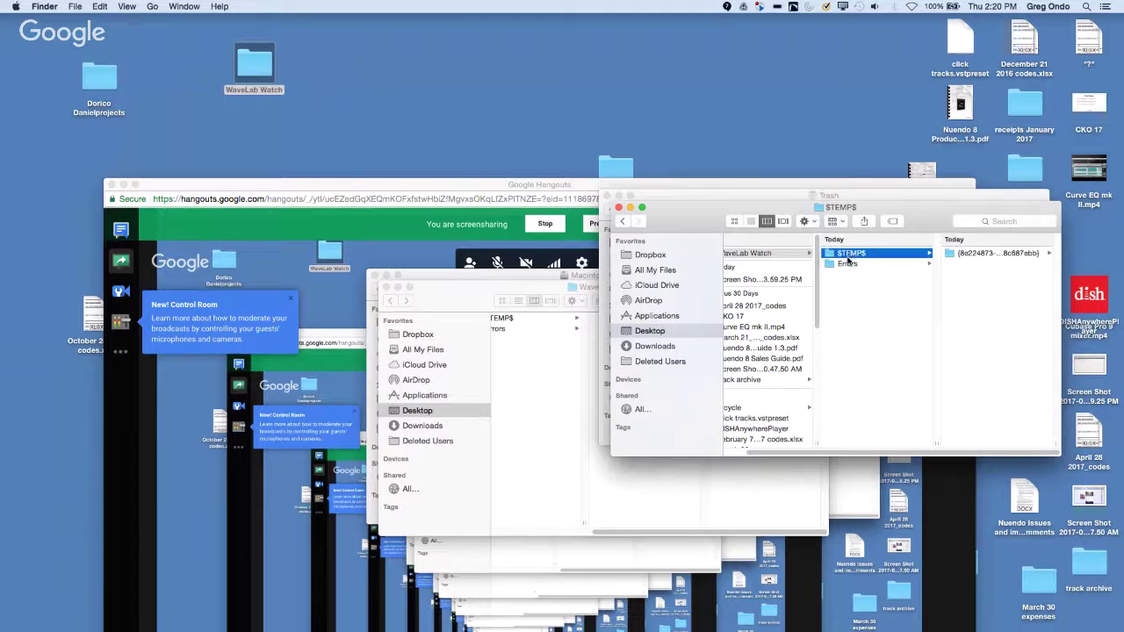
left_click(848, 264)
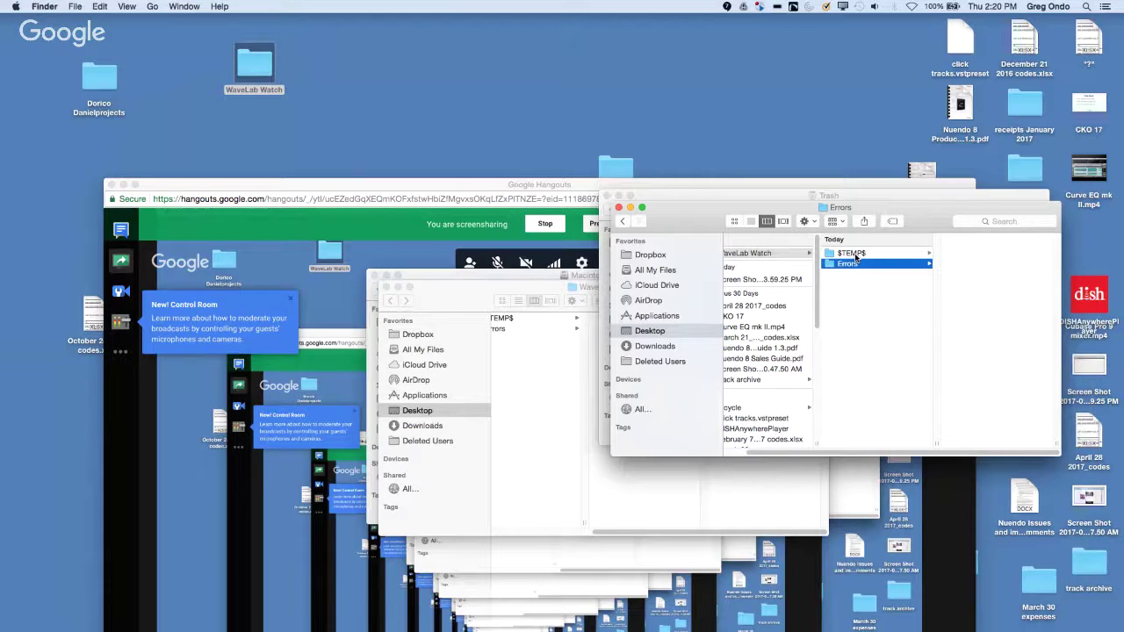
Switch to WaveLab and try to activate the WaveLab Watch folder.
key("super+Tab")
key("super+Tab")
key("super+Tab")
key("super+Tab")
key("super+Tab")
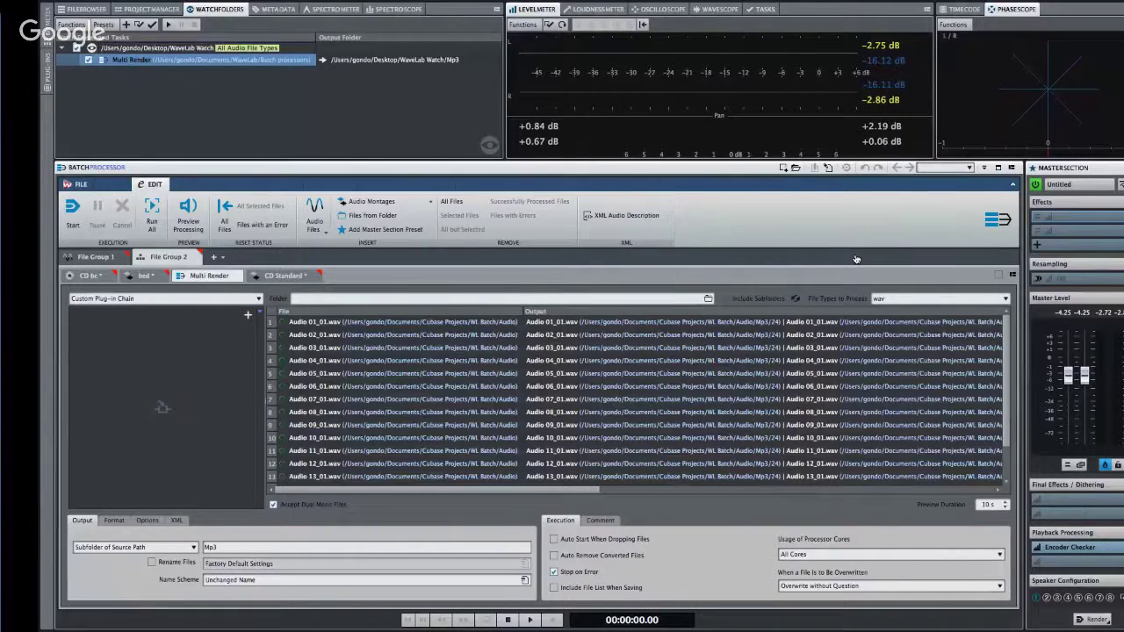
left_click(112, 29)
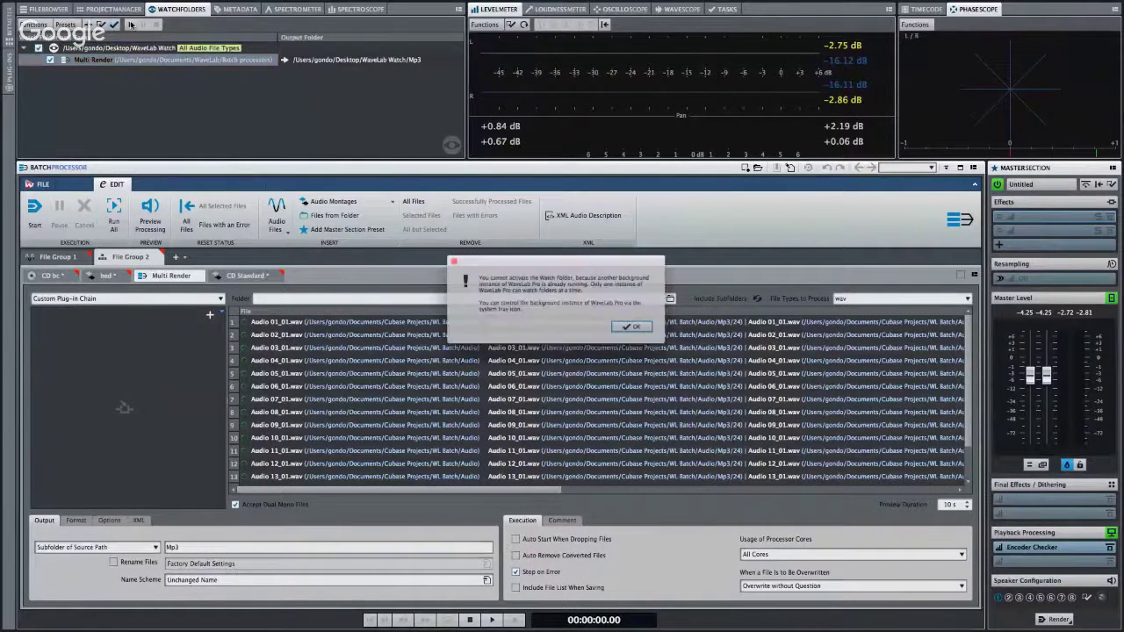
left_click(640, 330)
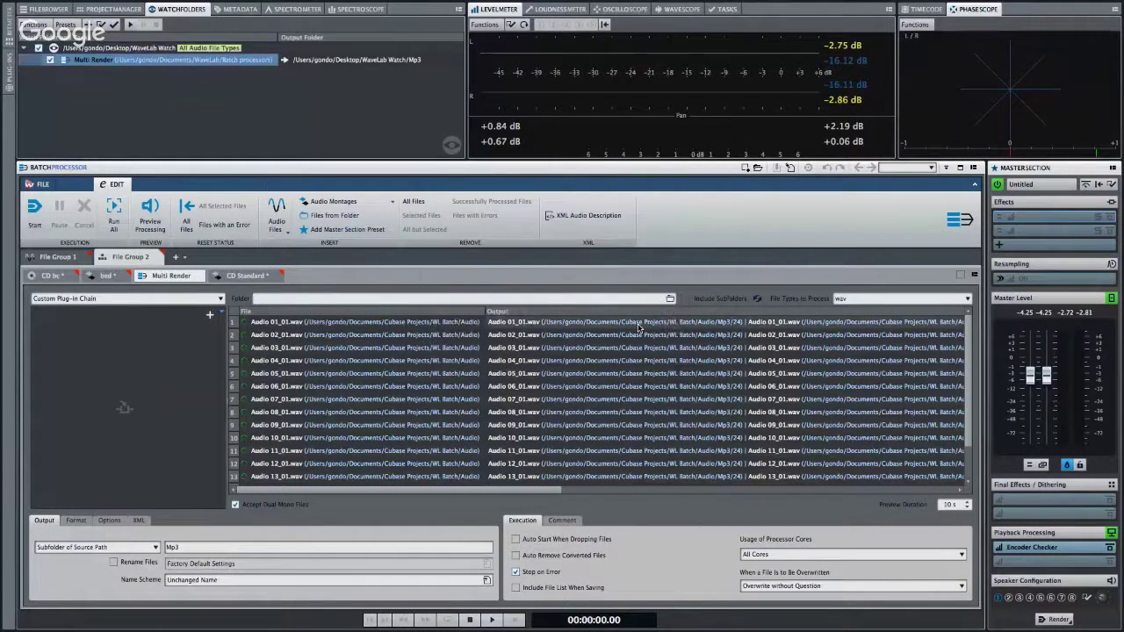
Switch to Finder and move track 2.wav from the Audio folder inside bicycle onto the desktop beside WaveLab Watch.
key("super+Tab")
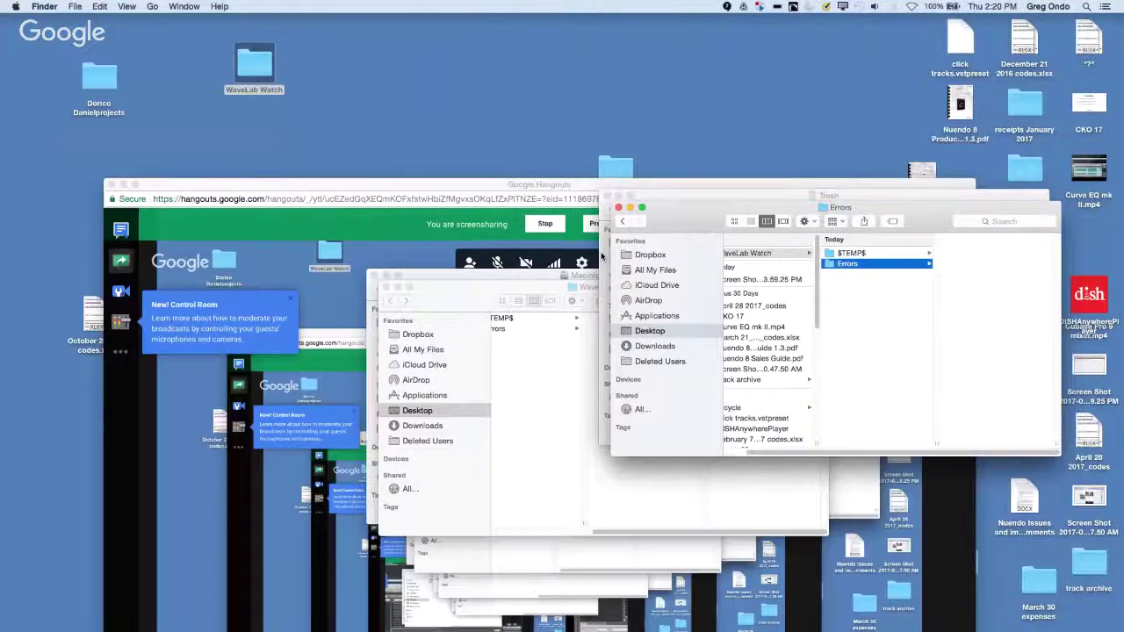
left_click(854, 253)
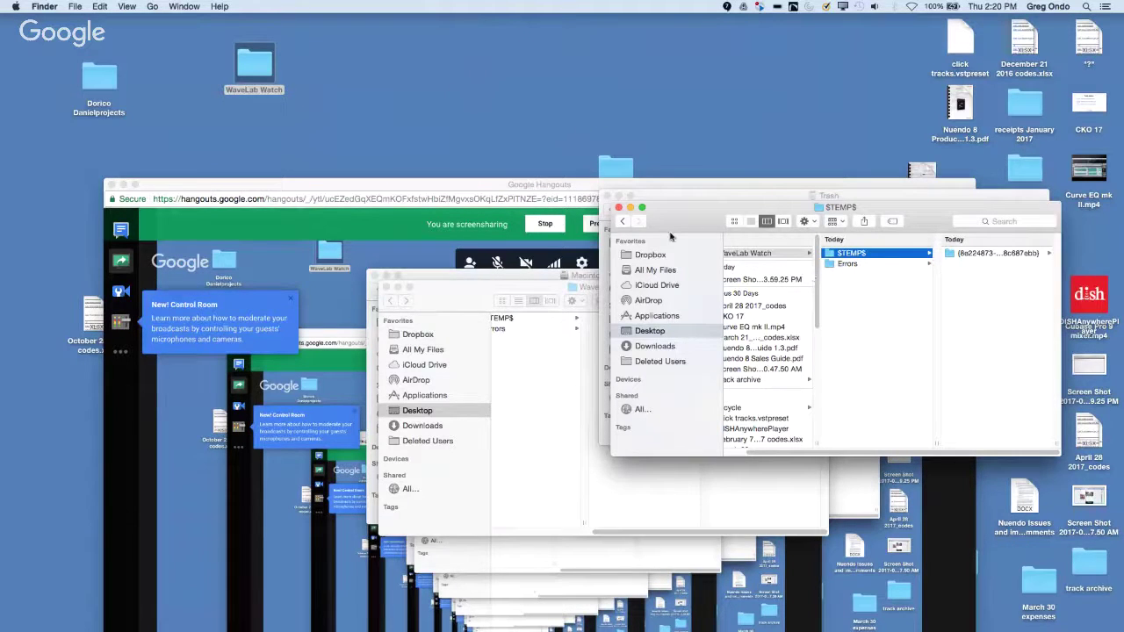
scroll(768, 363, "down", 1)
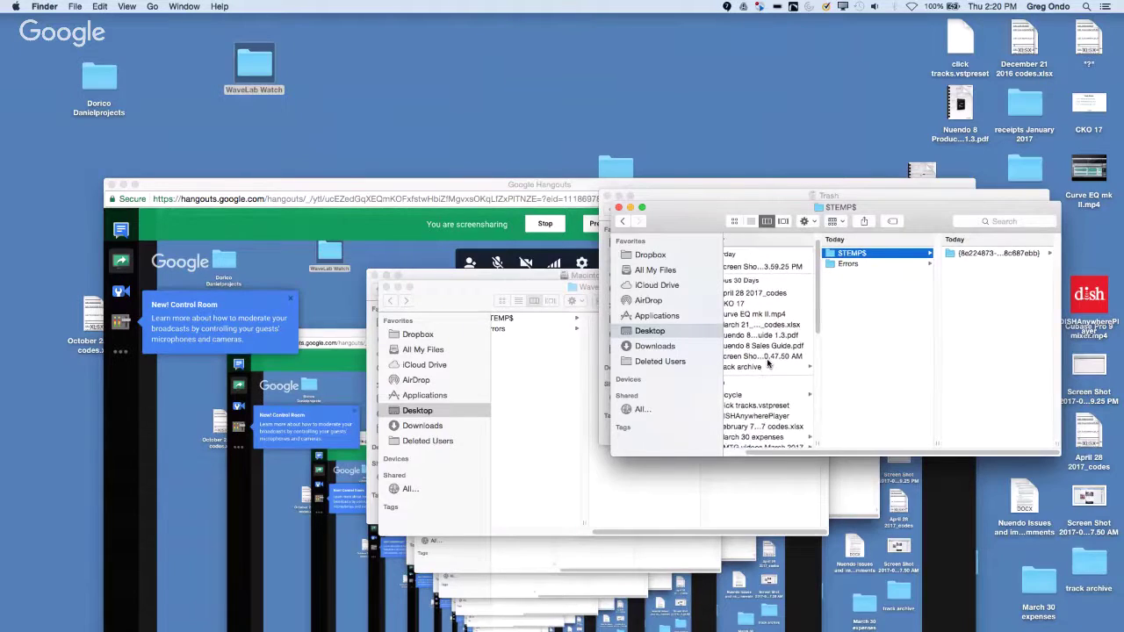
scroll(767, 363, "down", 1)
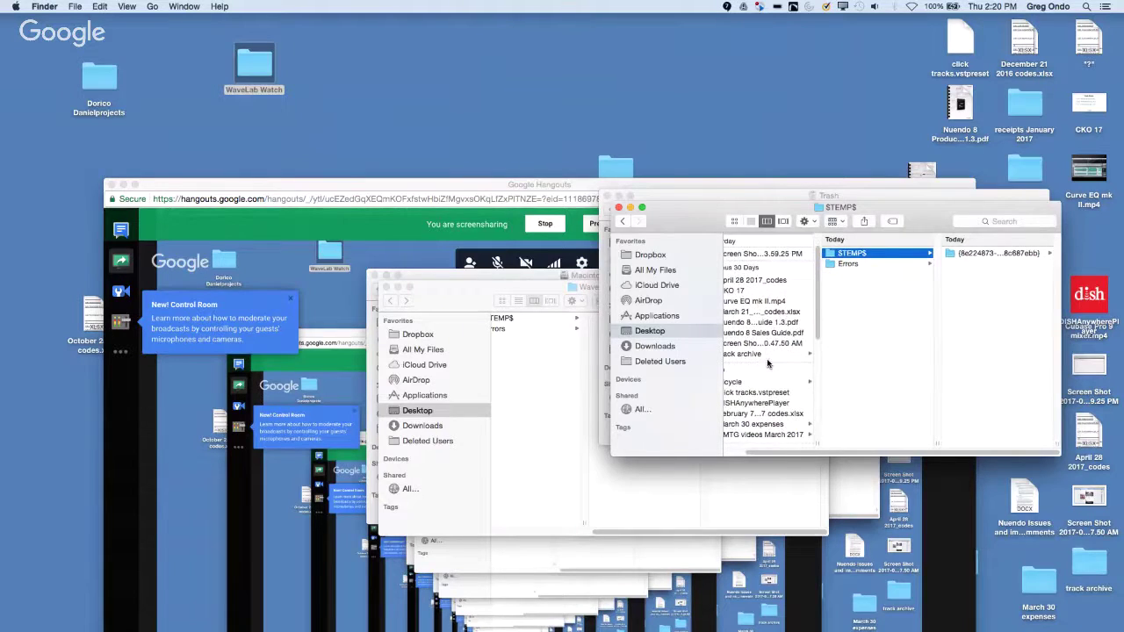
left_click(658, 316)
left_click(651, 330)
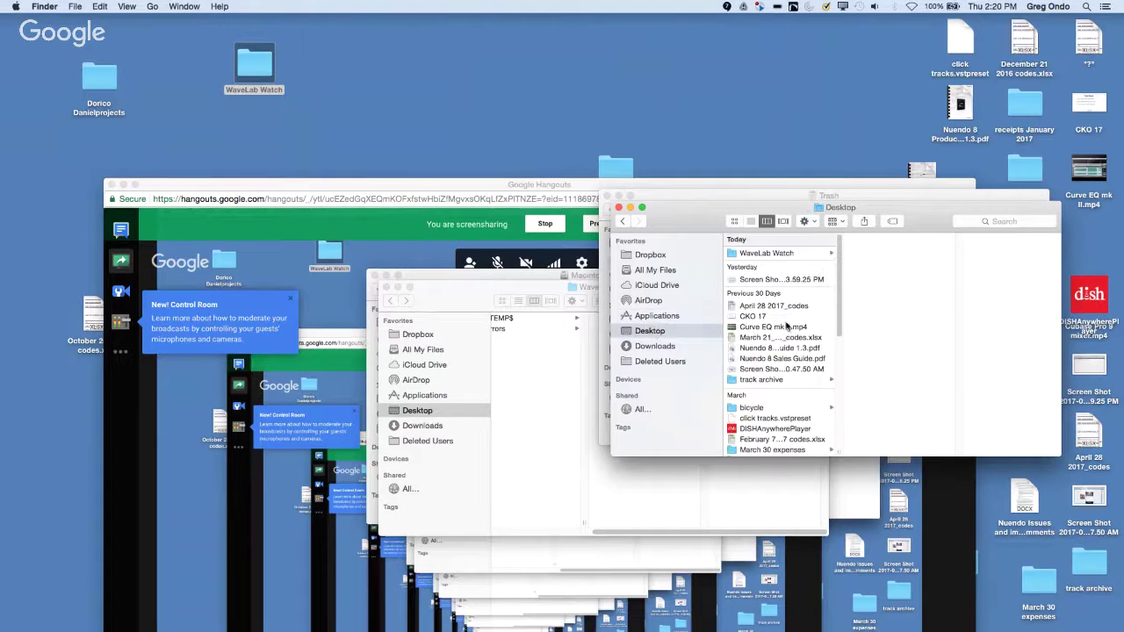
scroll(788, 326, "down", 1)
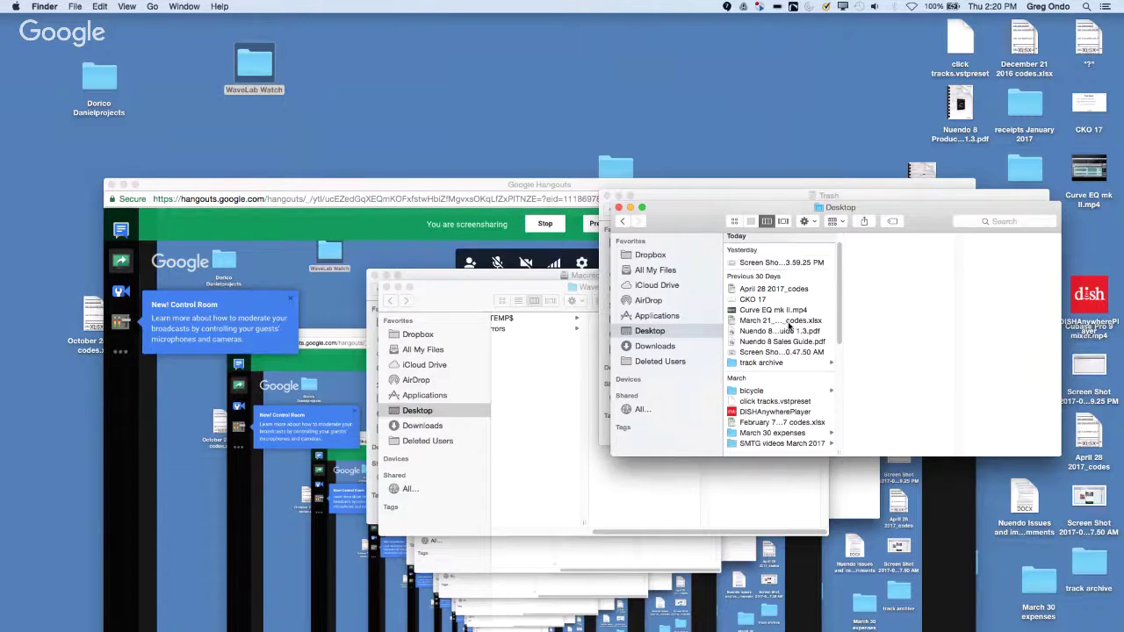
left_click(755, 391)
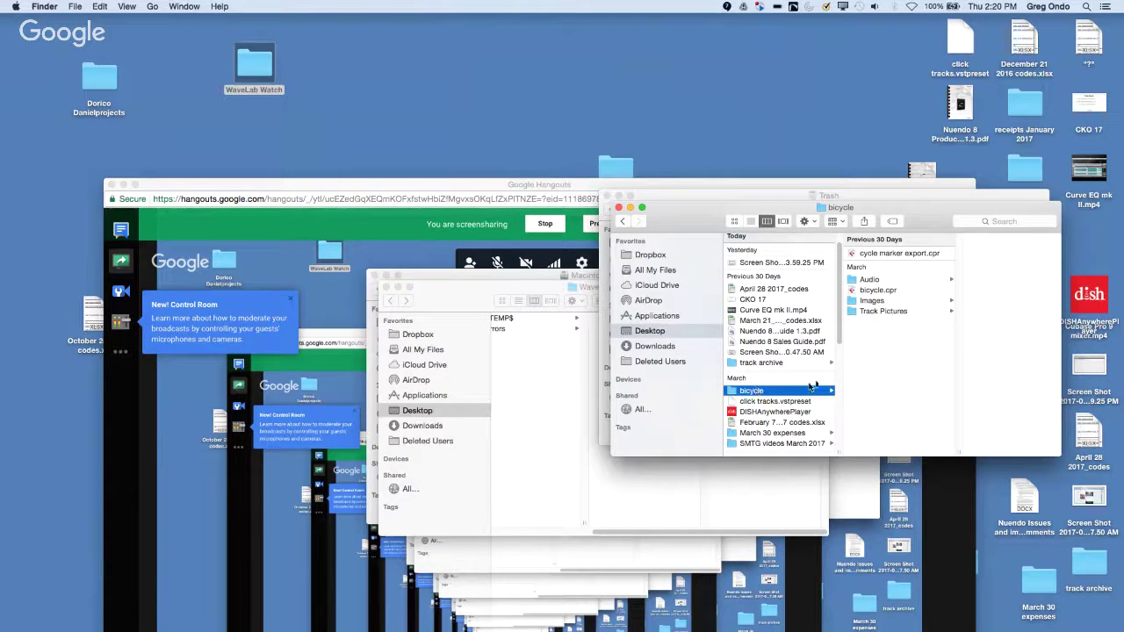
left_click(860, 281)
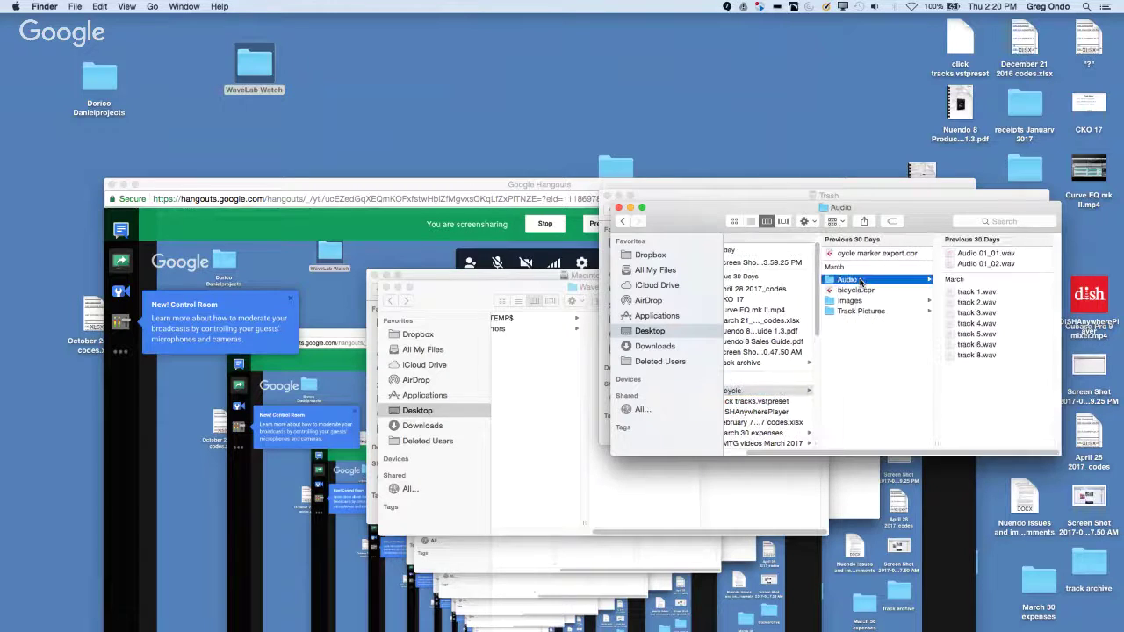
left_click(979, 311)
left_click_drag(367, 177, 259, 101)
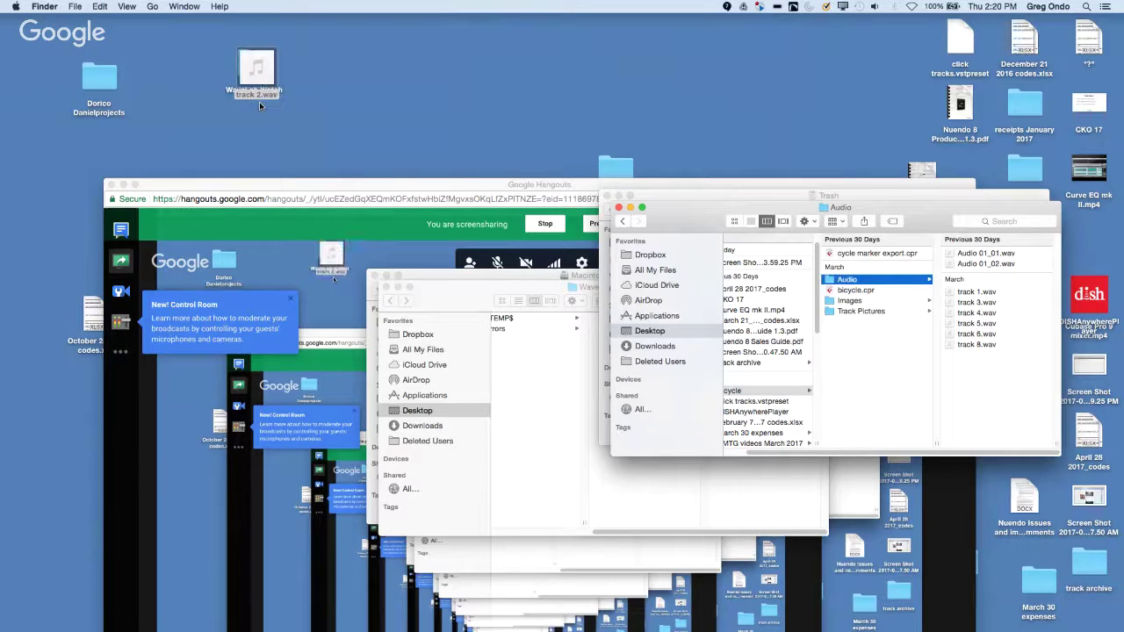
mouse_move(257, 67)
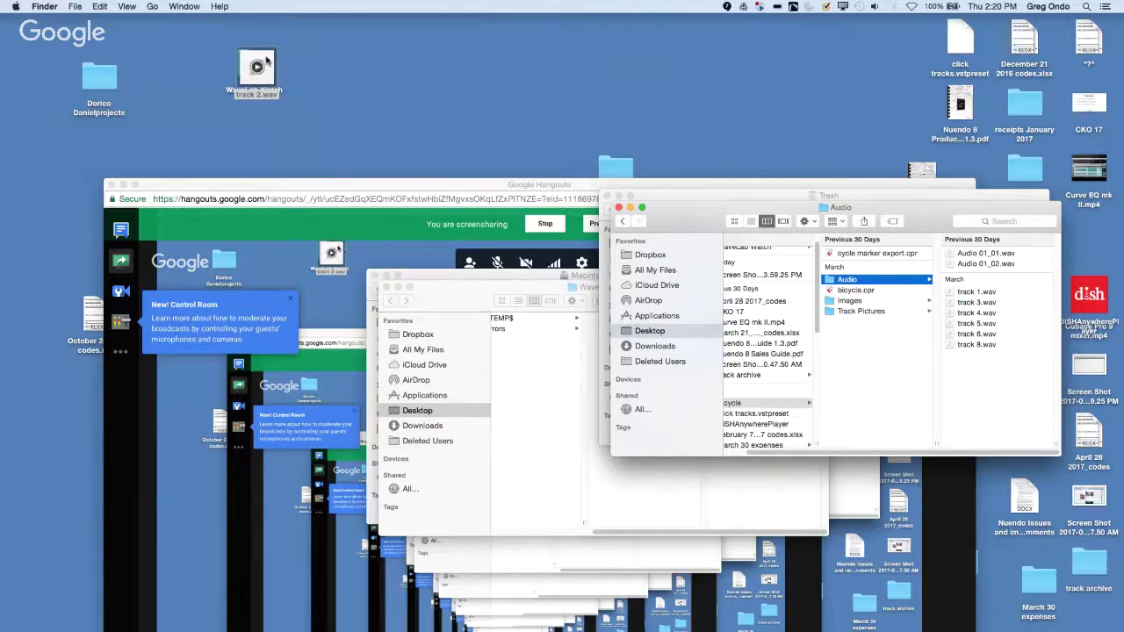
double_click(266, 60)
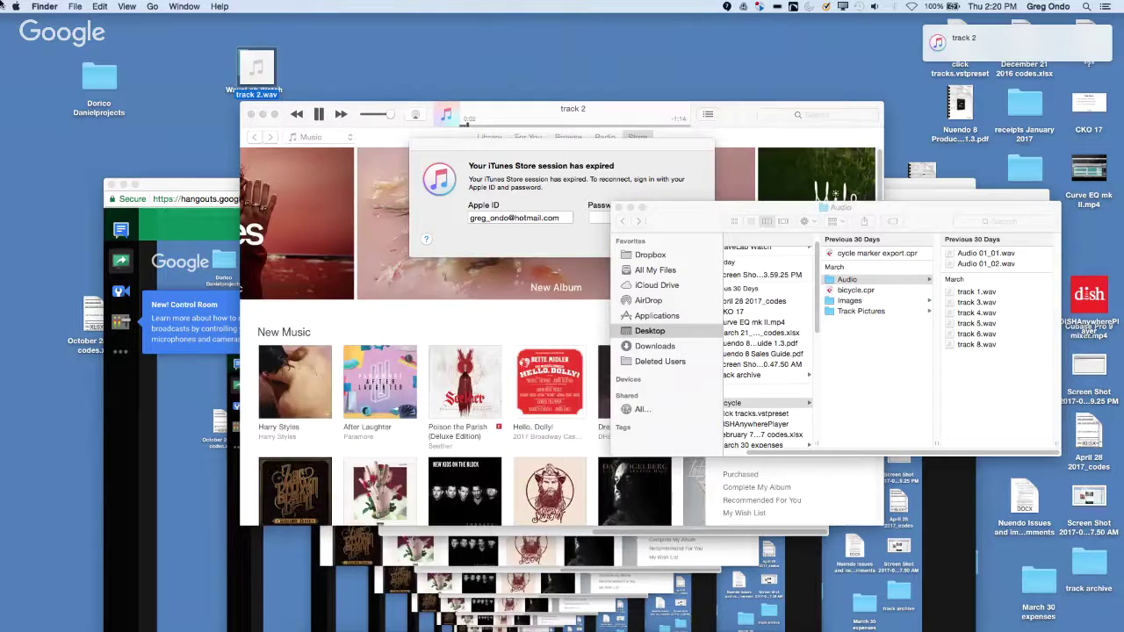
left_click(251, 114)
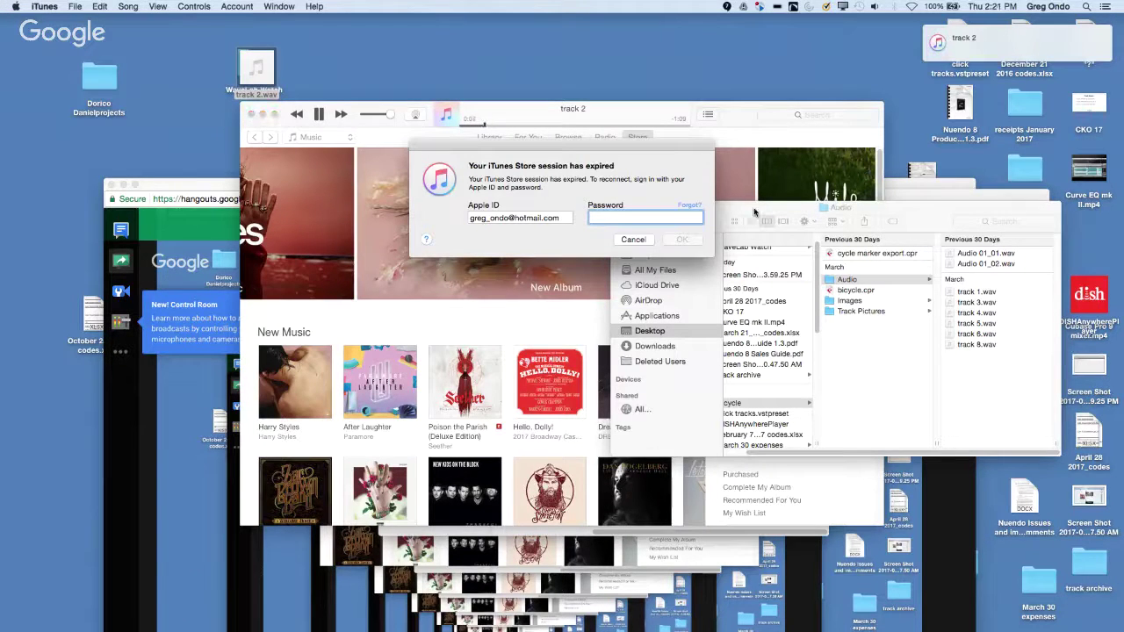
left_click(633, 239)
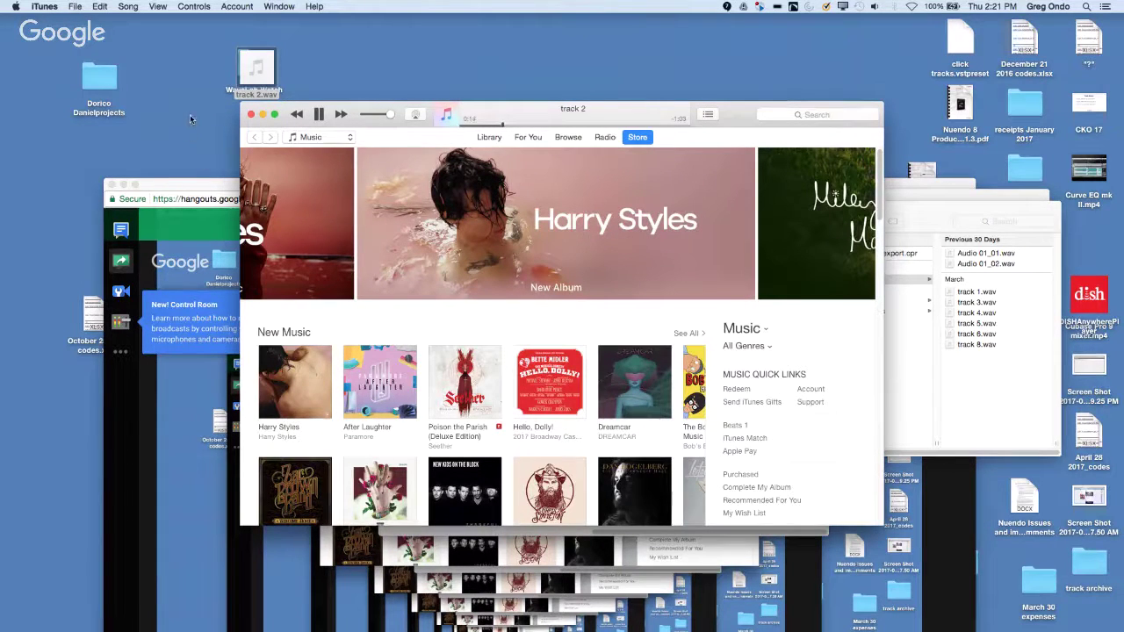
left_click(251, 114)
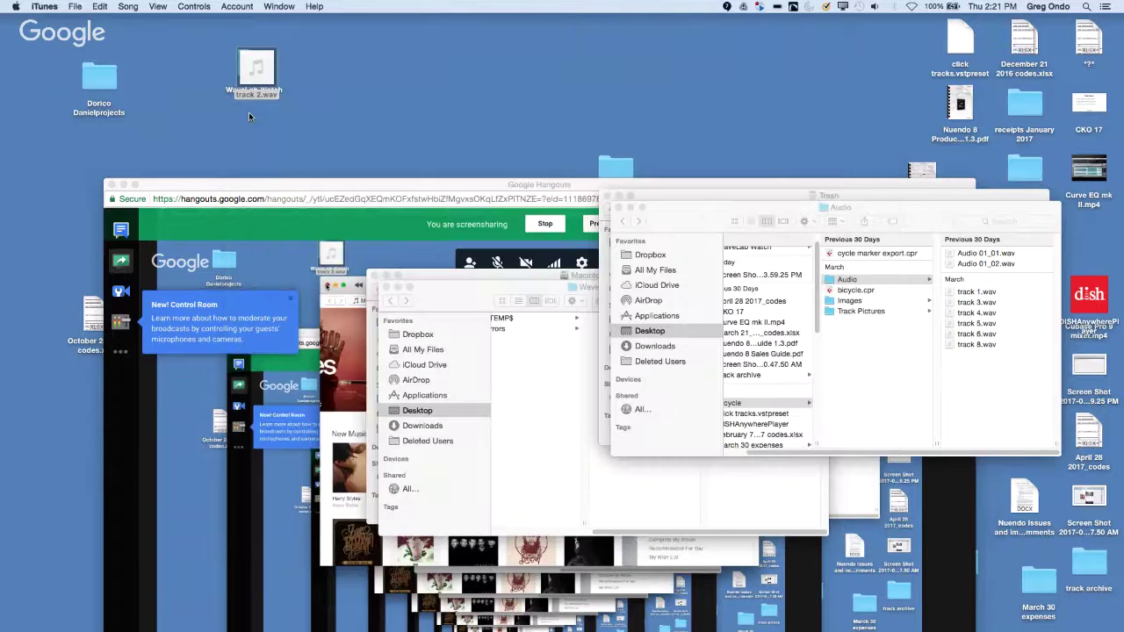
Move track 2.wav into the WaveLab Watch folder, open that folder to check its contents, and return to WaveLab.
mouse_move(257, 70)
left_mouse_down()
mouse_move(404, 58)
mouse_move(264, 65)
left_mouse_up()
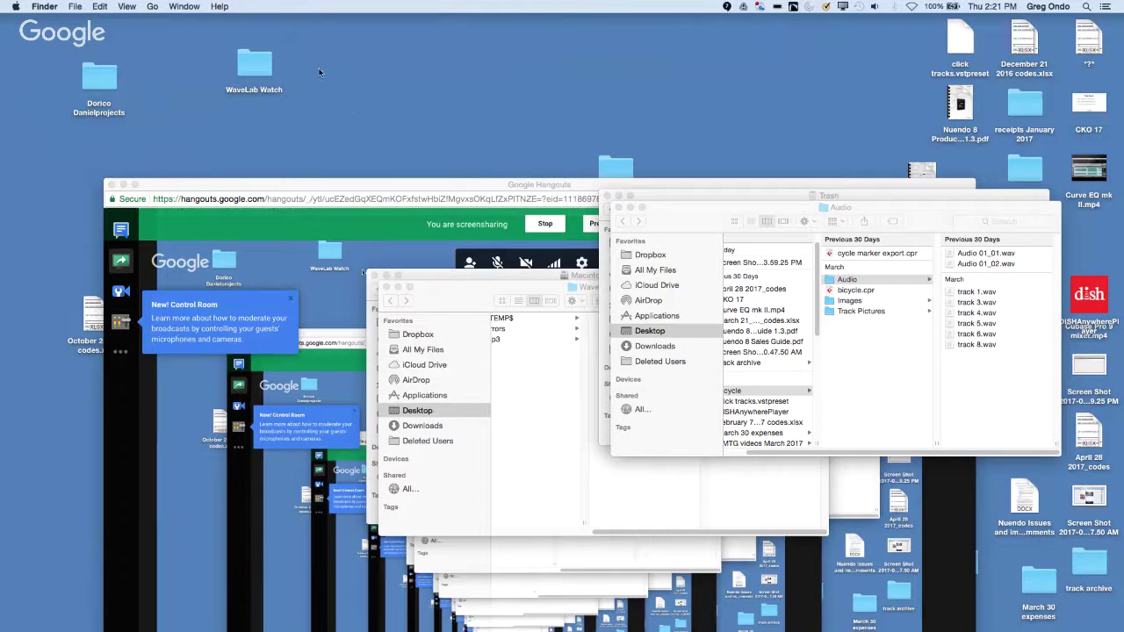
left_click(253, 63)
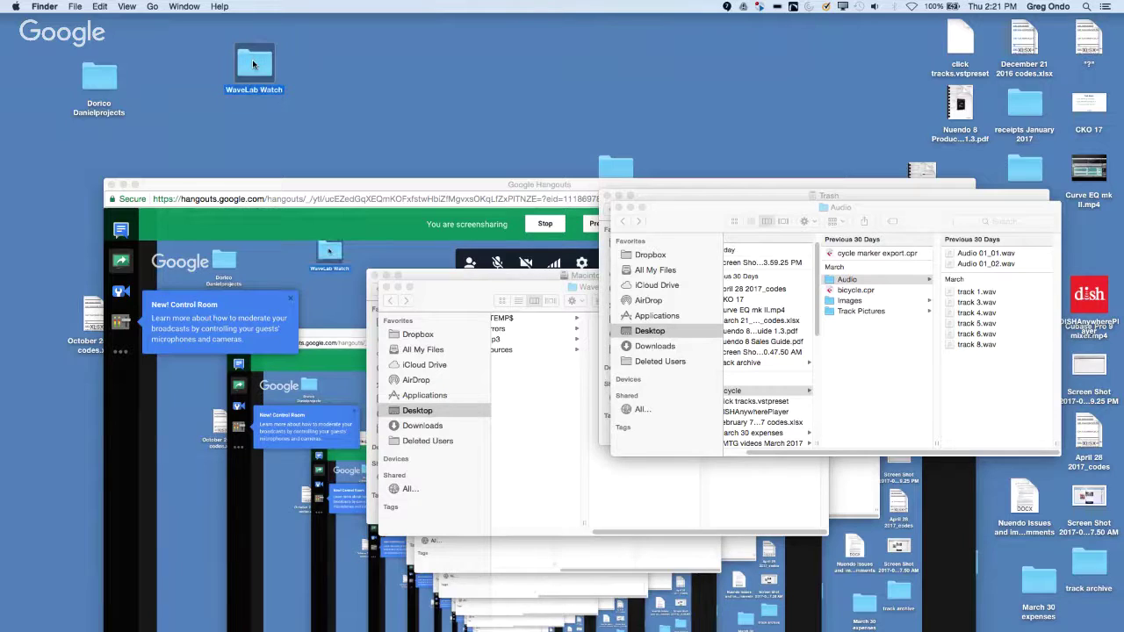
double_click(252, 63)
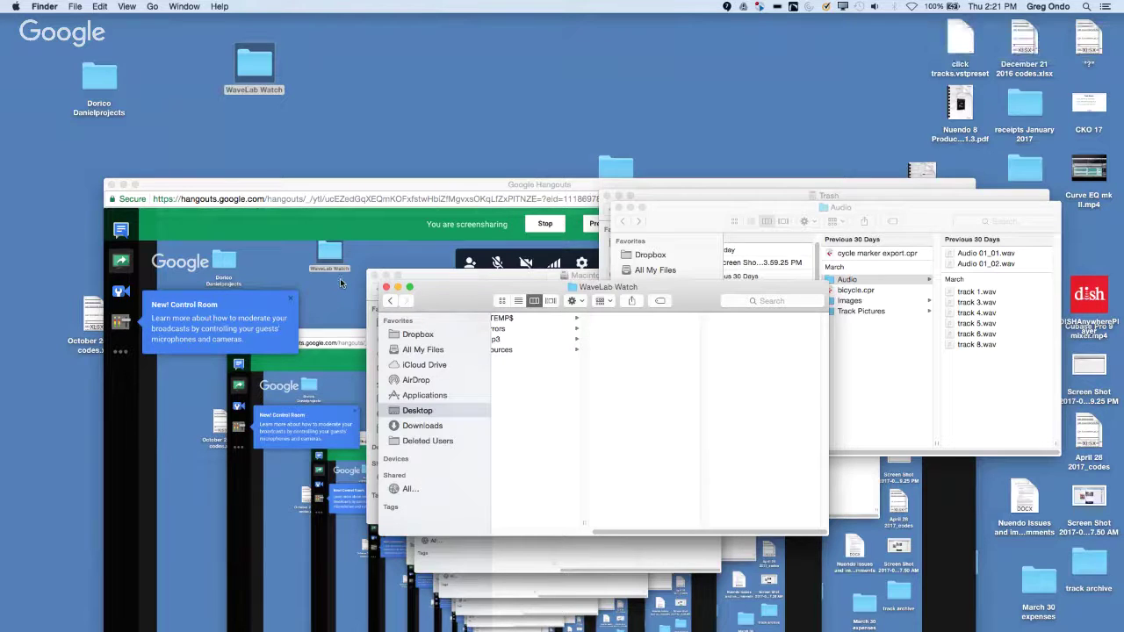
key("super+Tab")
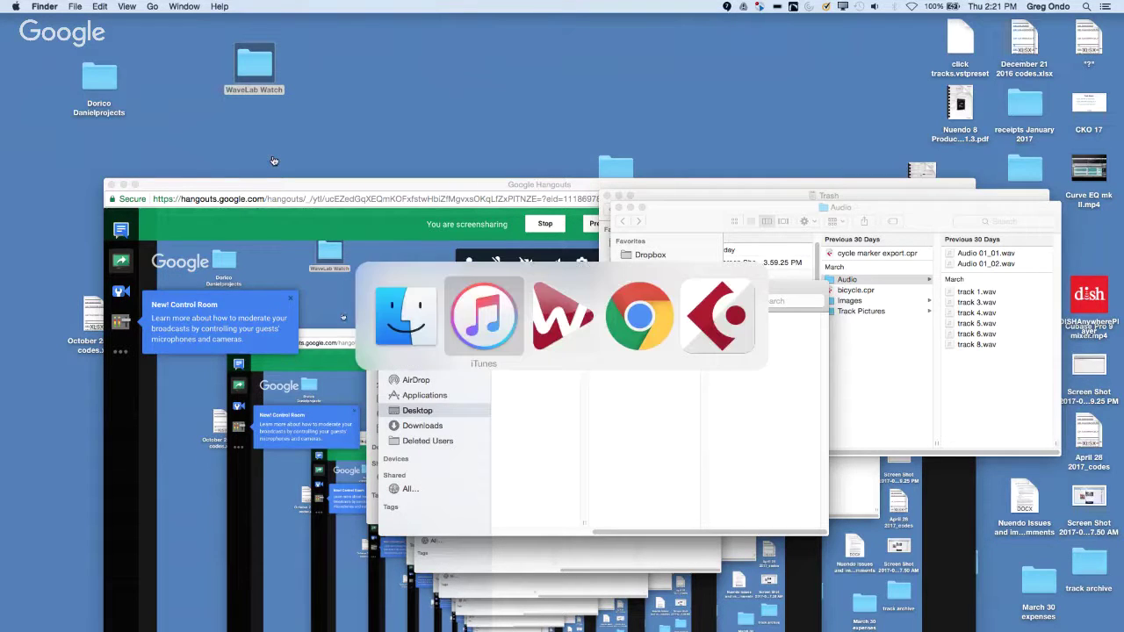
key("super+Tab")
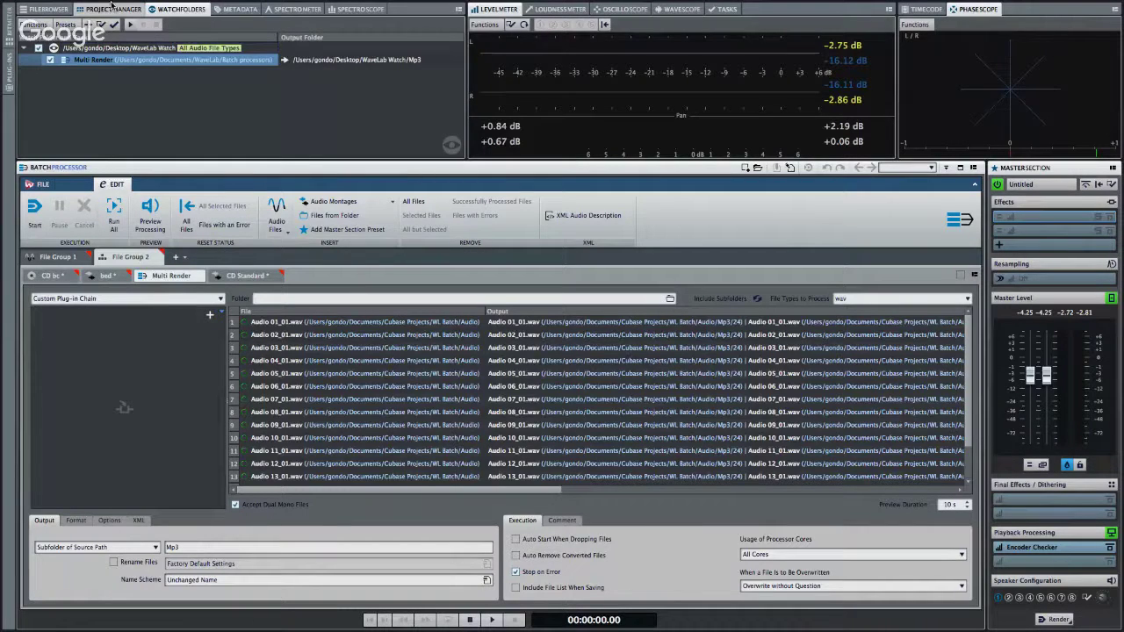
Open the Signal Generator tool to view its waveform source settings, and close it.
mouse_move(113, 4)
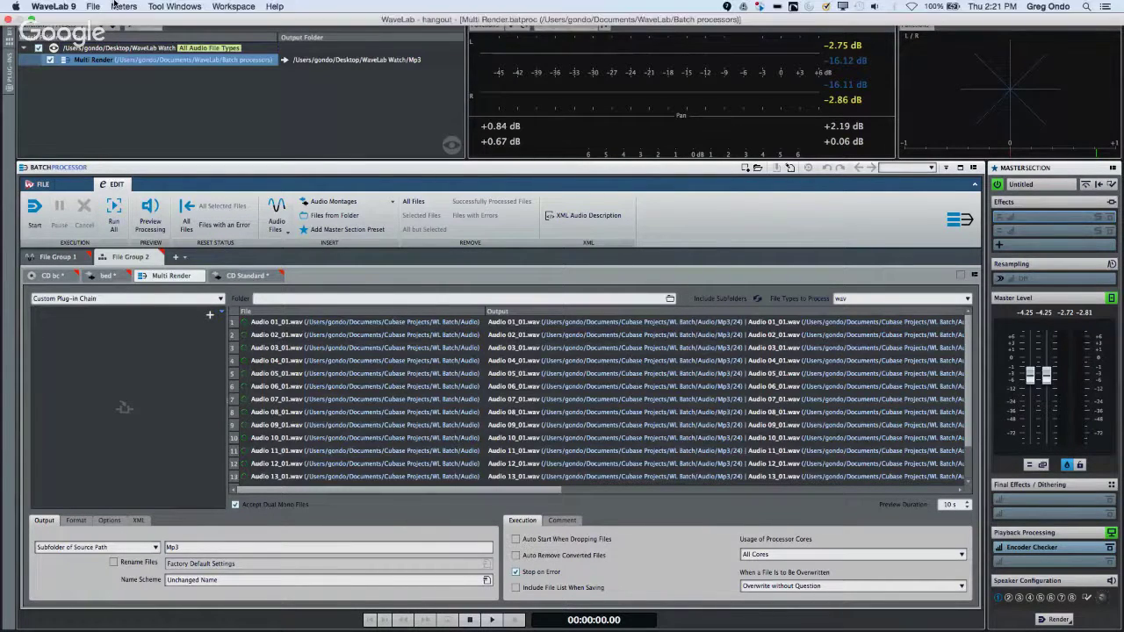
left_click(93, 6)
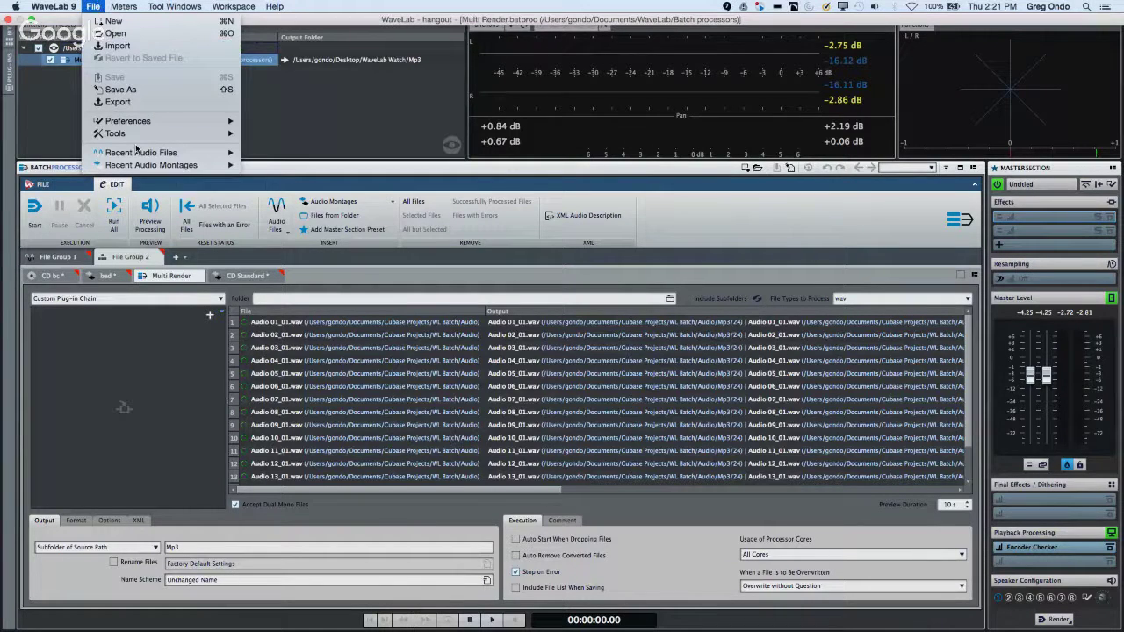
mouse_move(219, 136)
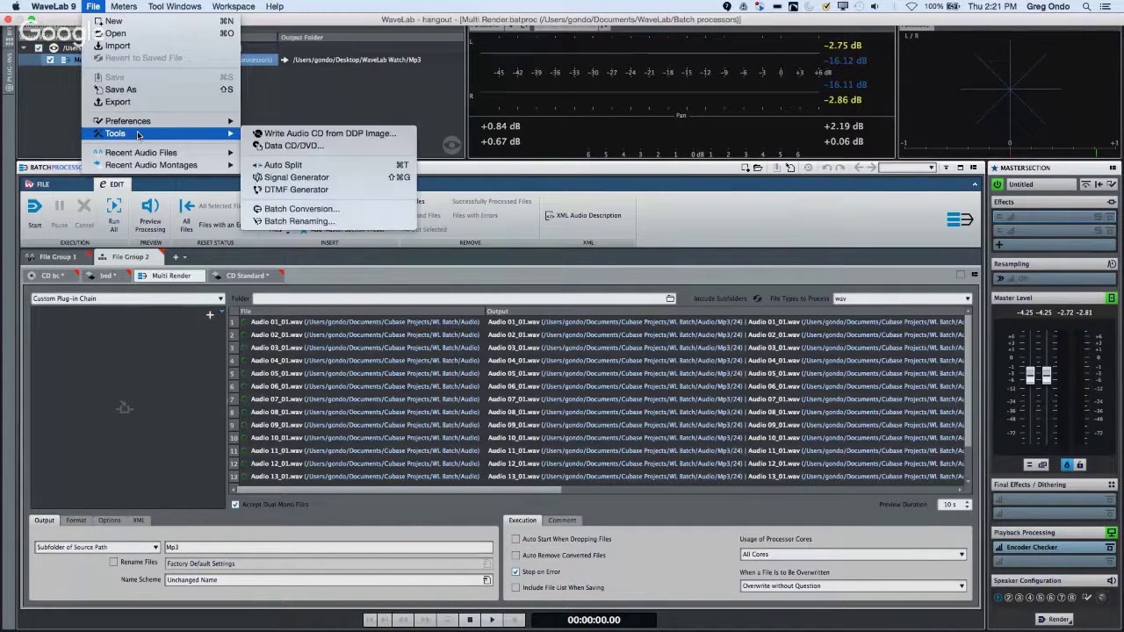
left_click(329, 176)
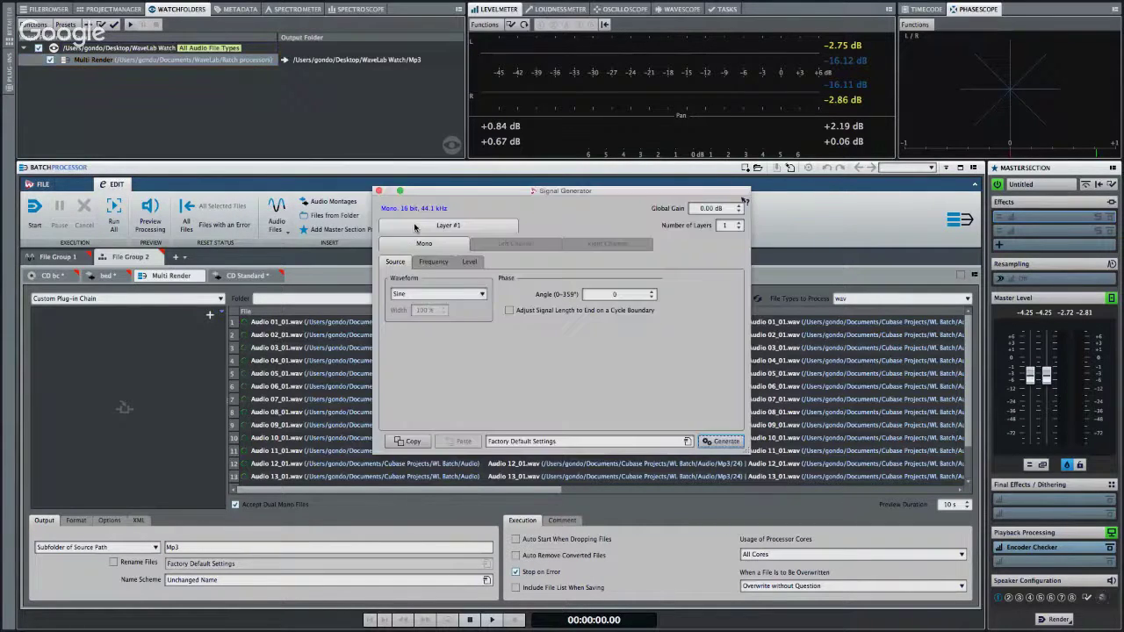
left_click(378, 191)
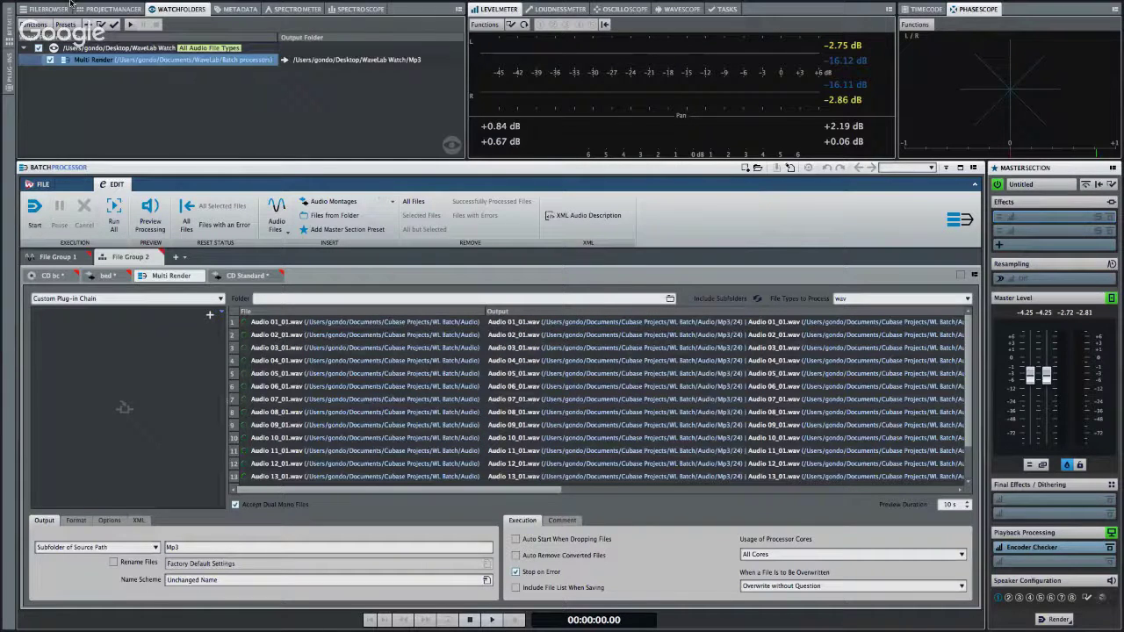
Open the Batch Renaming tool to view its target options, and cancel it.
left_click(93, 7)
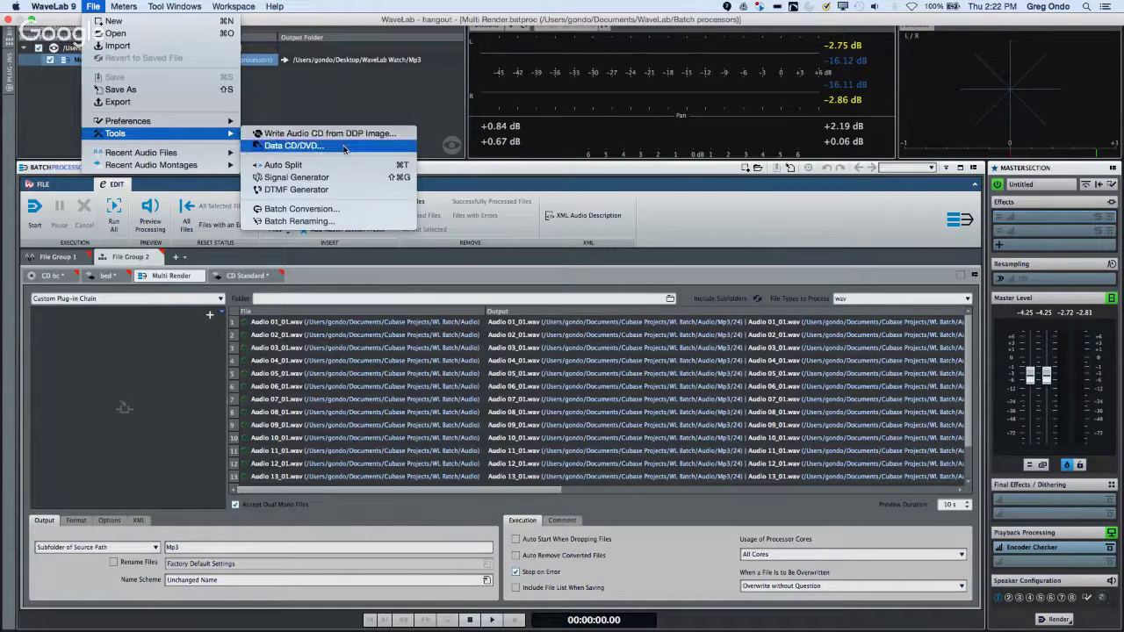
left_click(360, 221)
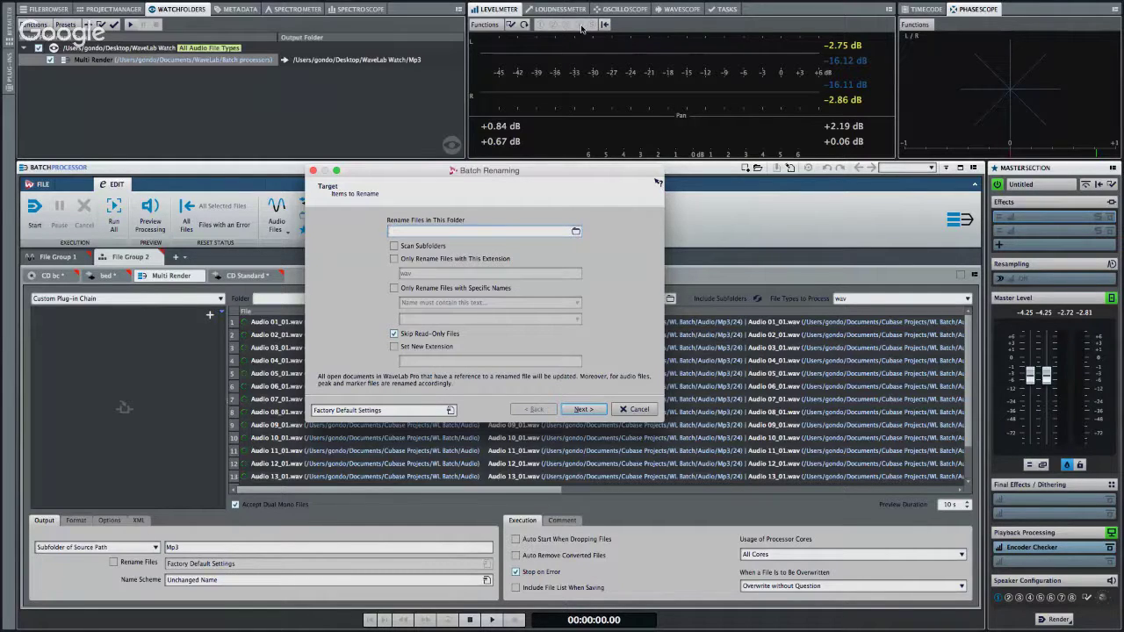
mouse_move(823, 4)
left_click(637, 409)
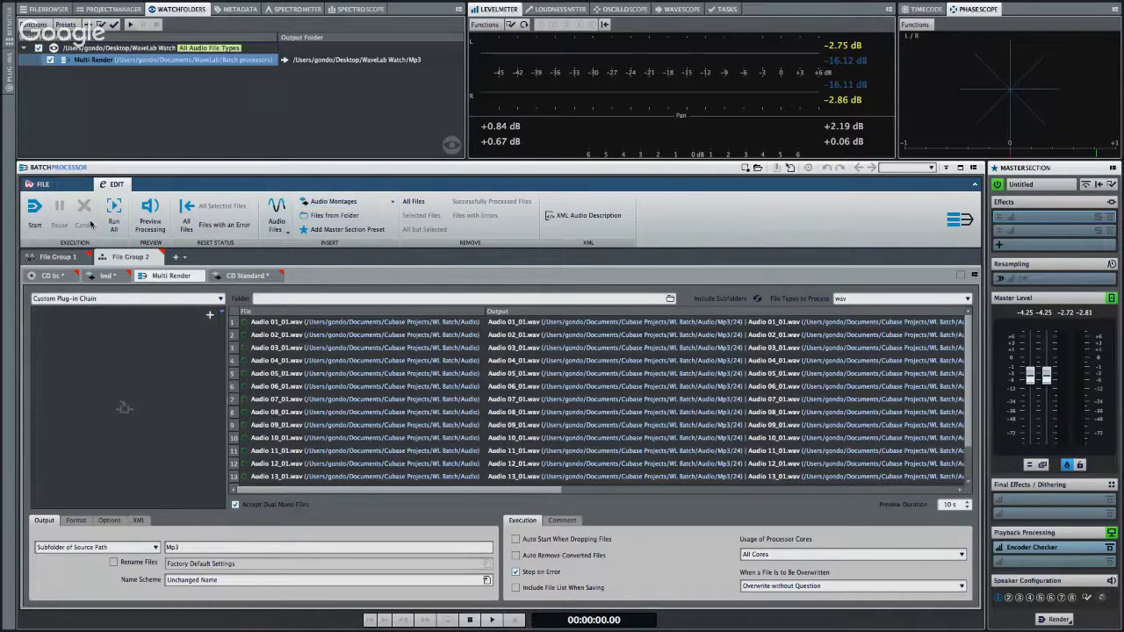
Start the Multi Render batch process and return to File Group 1.
left_click(33, 208)
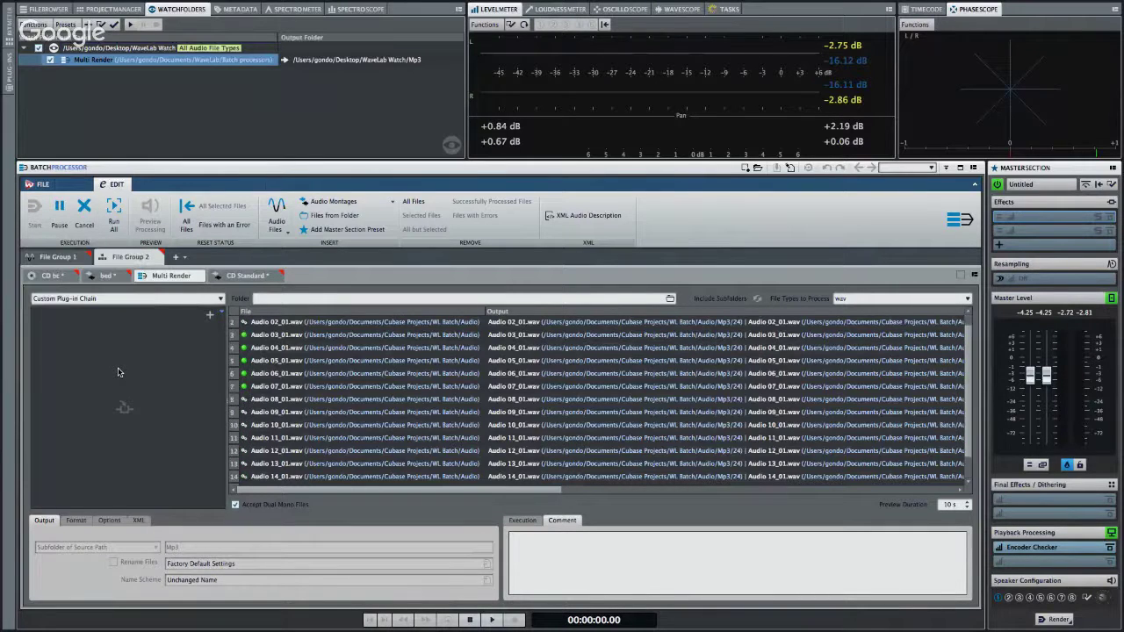
left_click(73, 262)
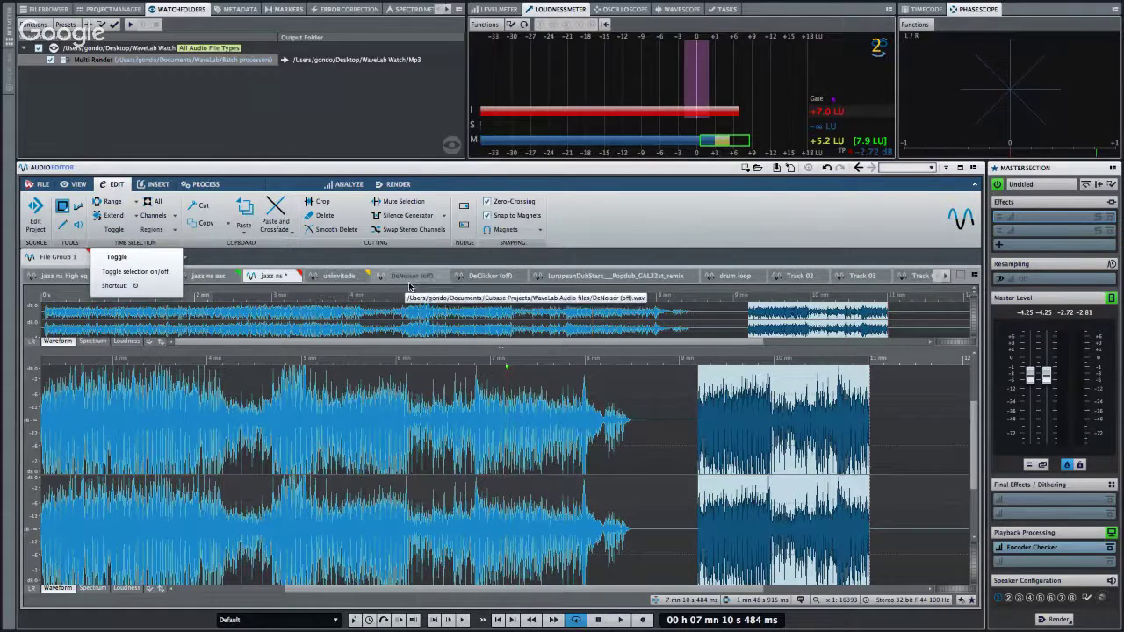
In the Popdub remix file, replace the spectral selection with a new region around the vocal harmonics just after the vox 1 marker.
left_click(543, 275)
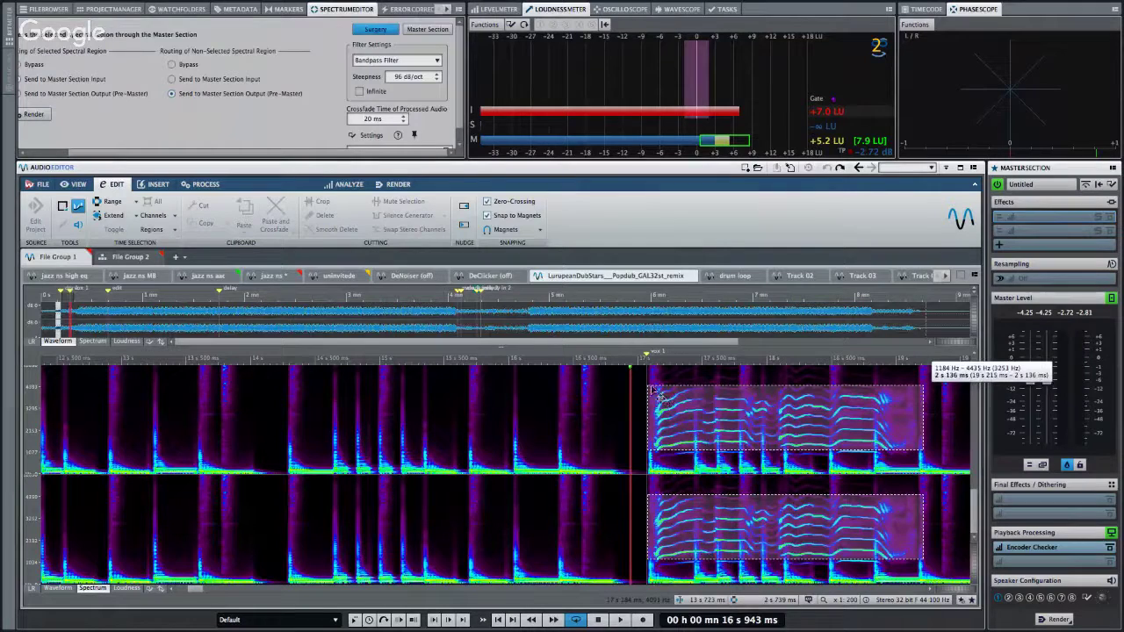
left_click(570, 421)
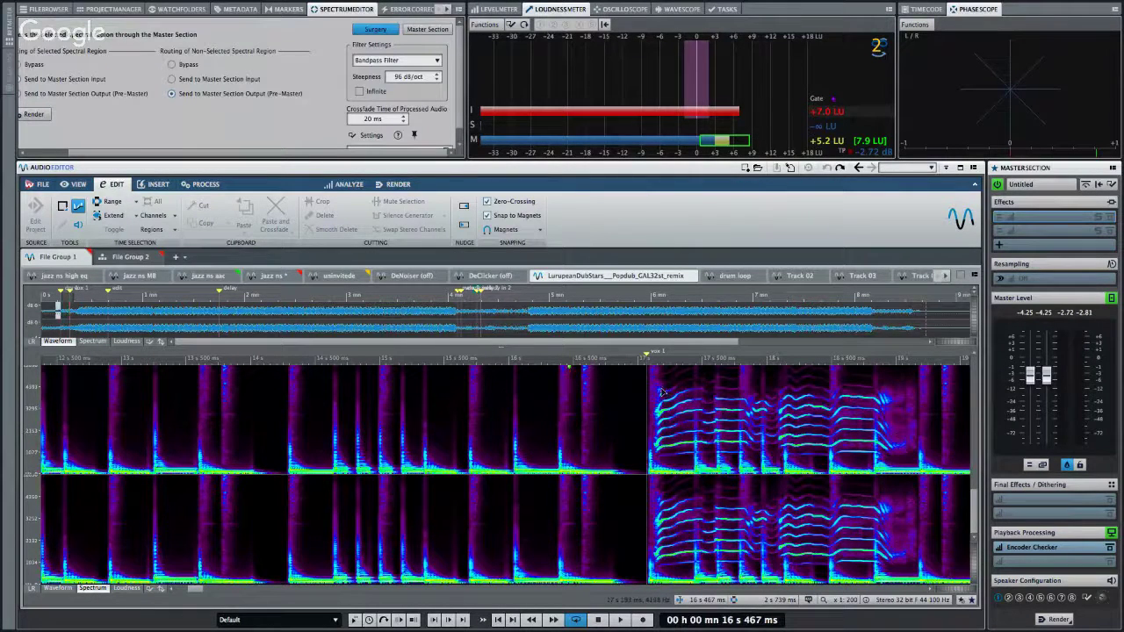
left_click_drag(645, 392, 921, 448)
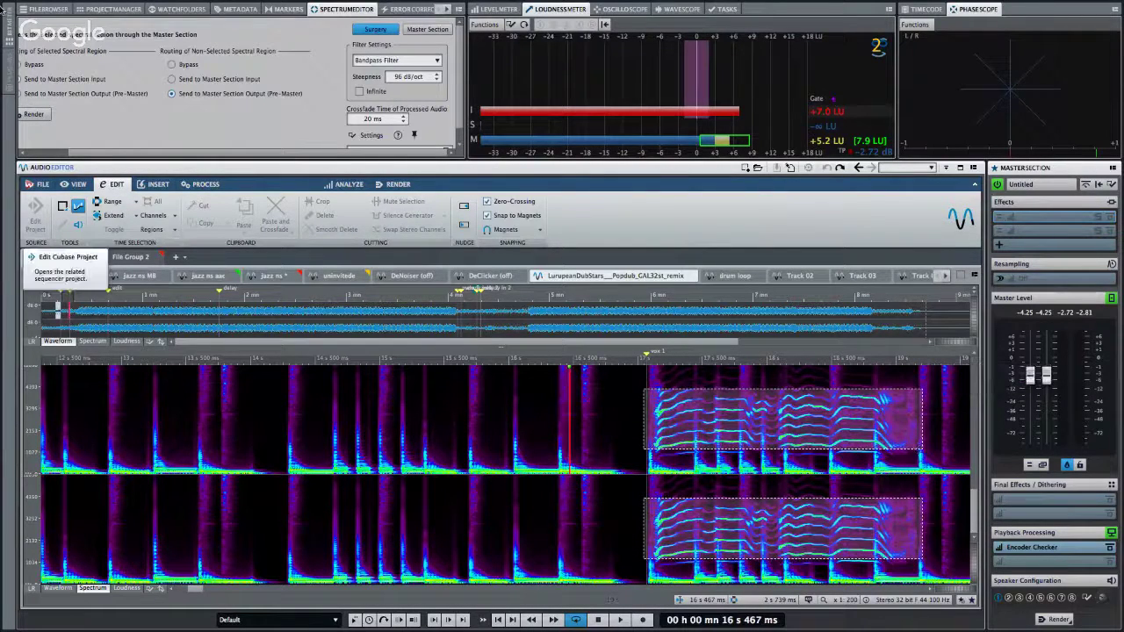
Review the Spectrum Editor's filter and routing settings and switch its processing mode from Surgery to Master Section.
scroll(263, 114, "down", 1)
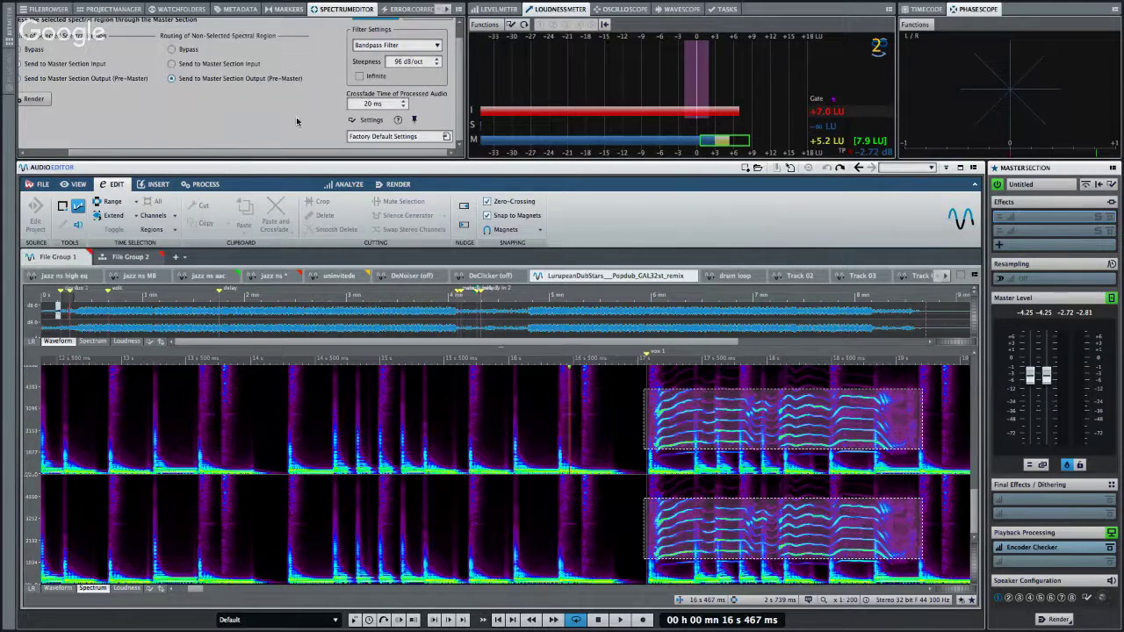
scroll(245, 105, "up", 1)
scroll(245, 106, "down", 1)
scroll(252, 152, "right", 1)
scroll(263, 153, "left", 1)
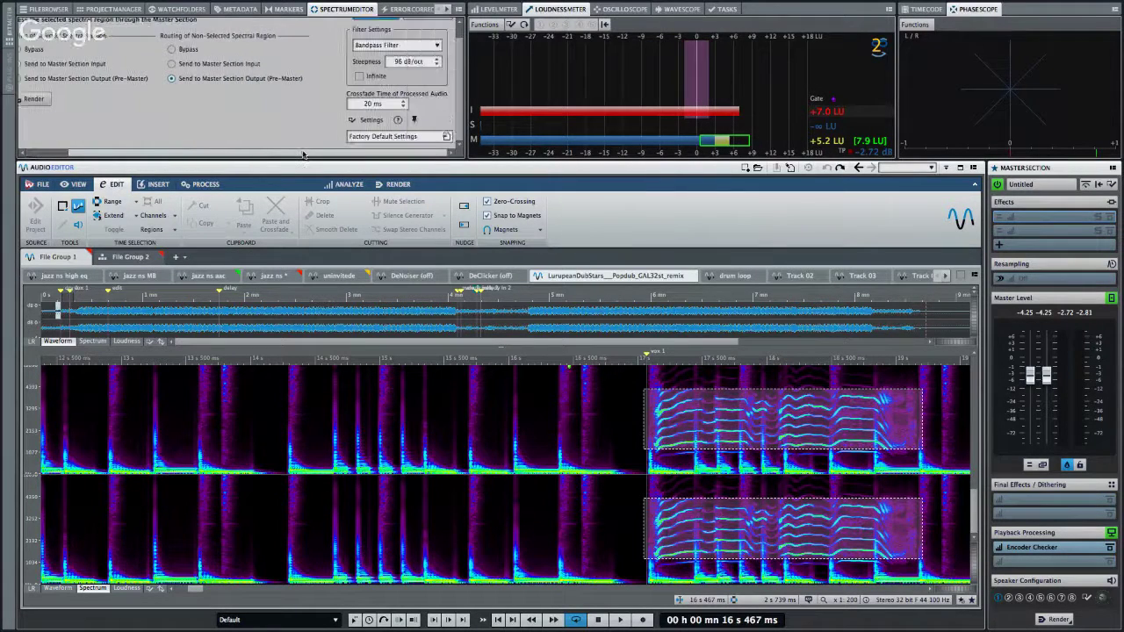
scroll(305, 132, "up", 1)
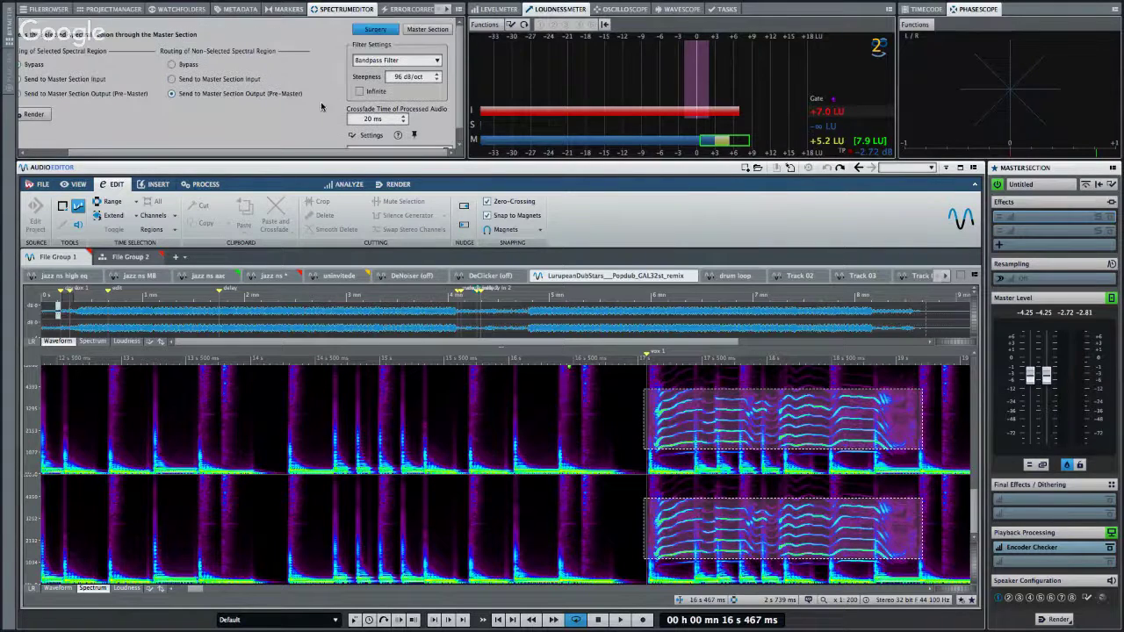
left_click(422, 30)
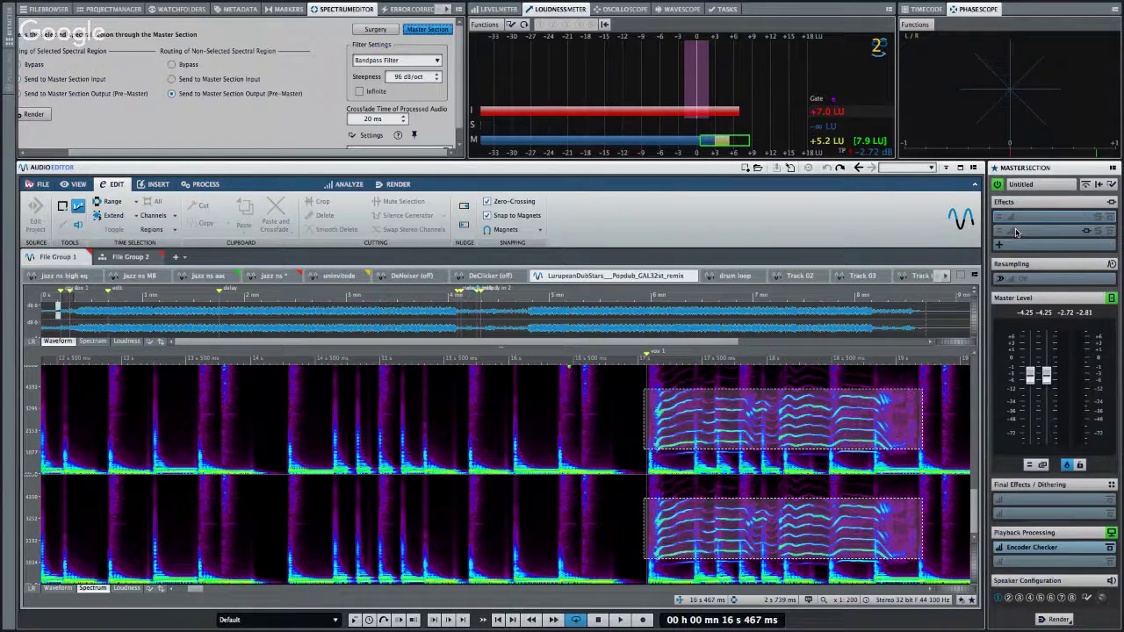
key("g")
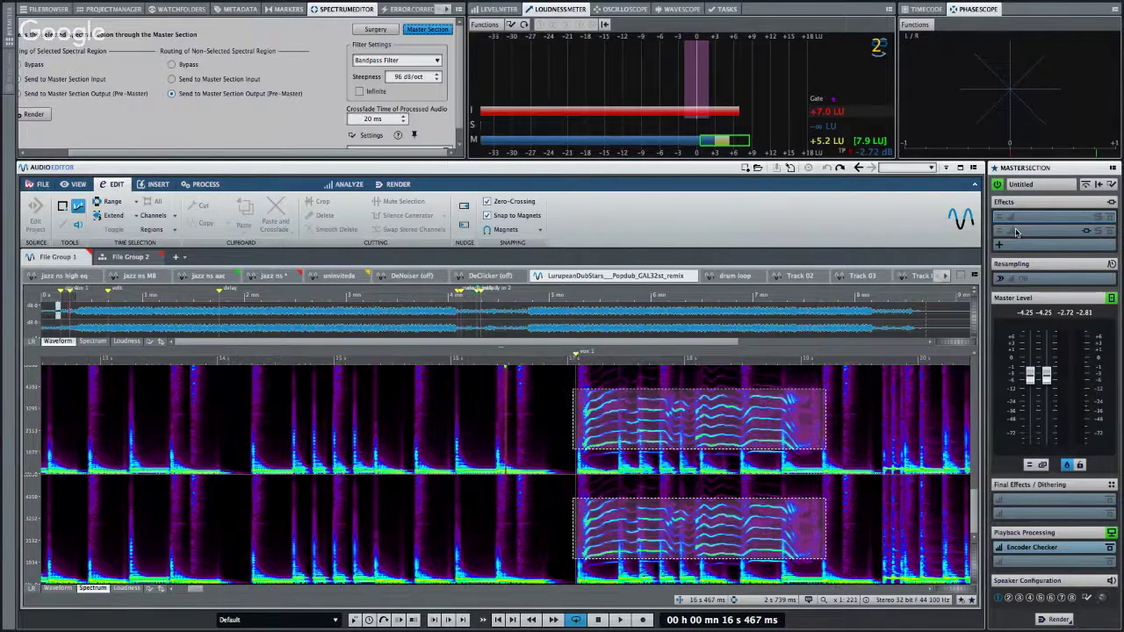
key("g")
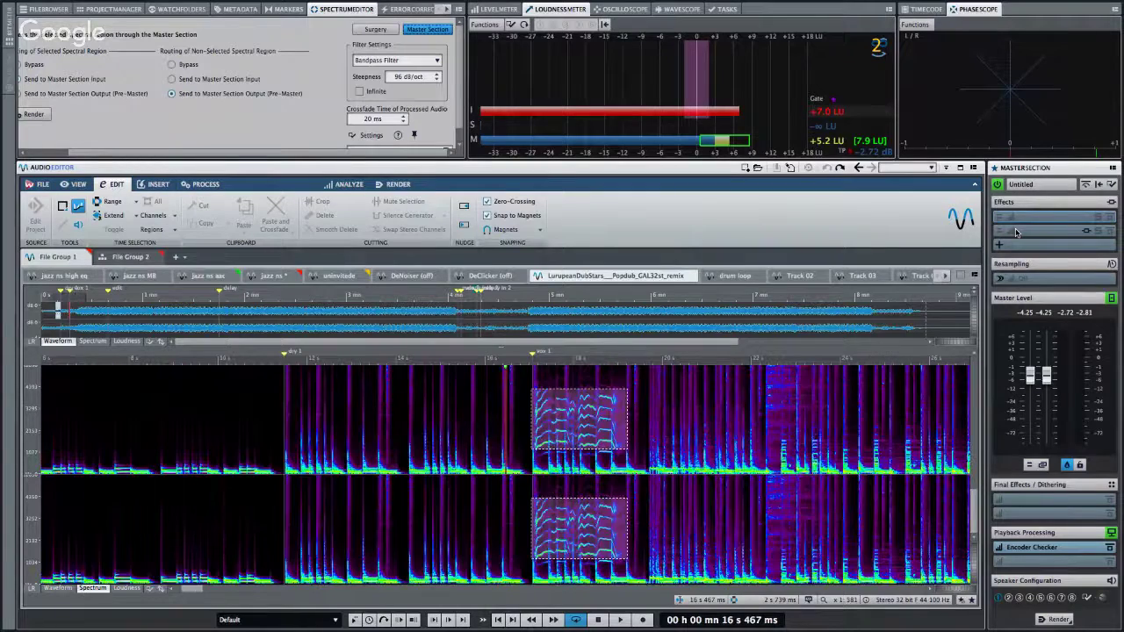
key("g")
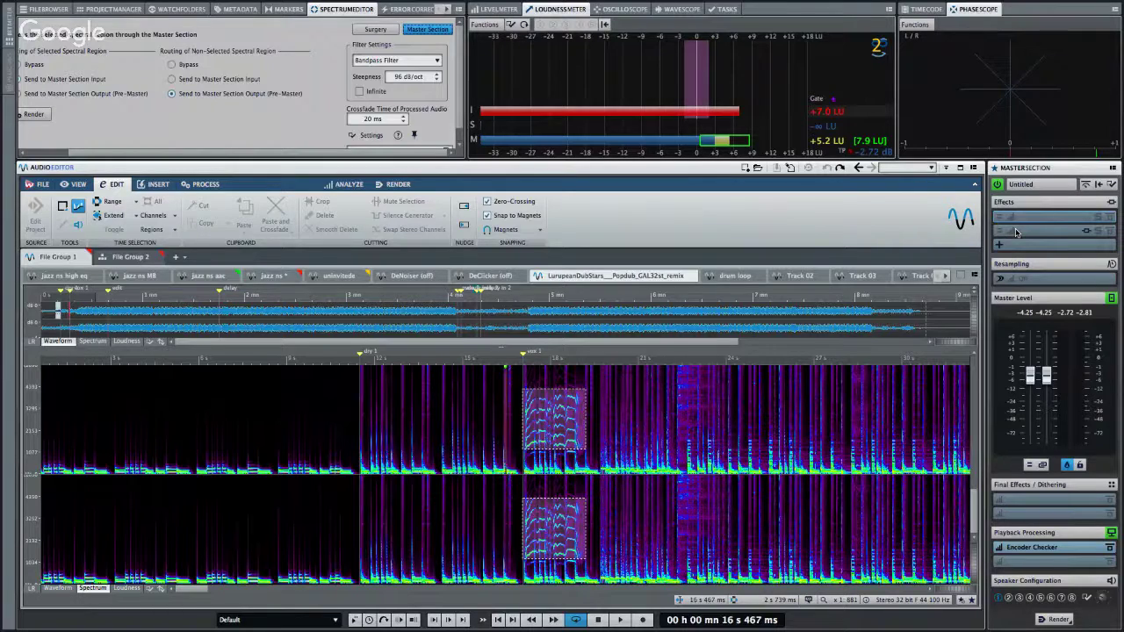
key("g")
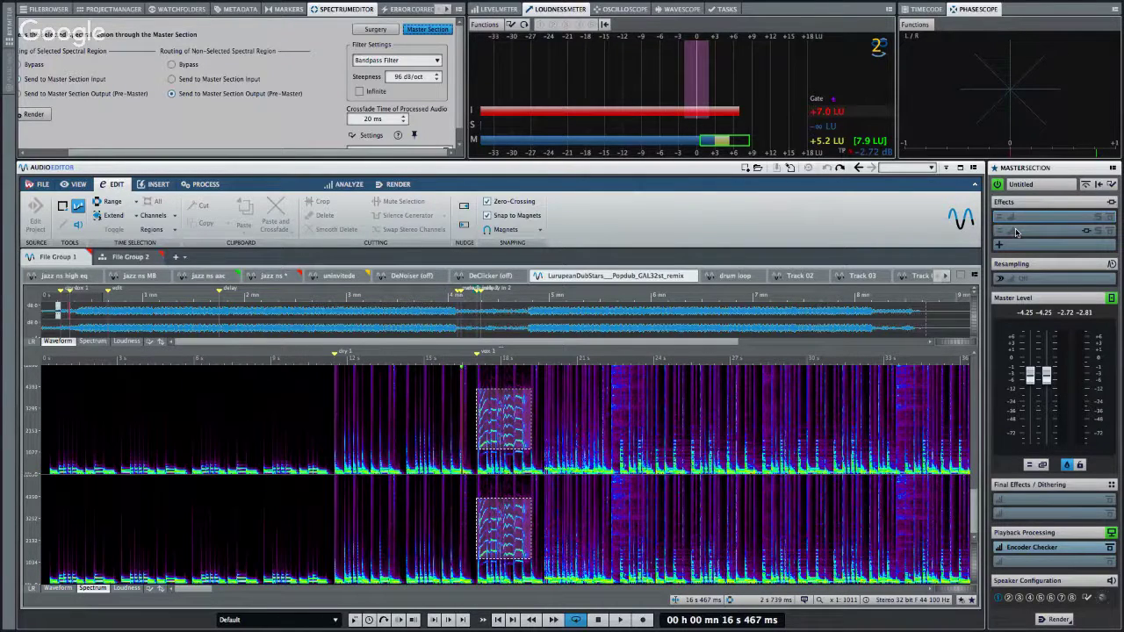
key("g")
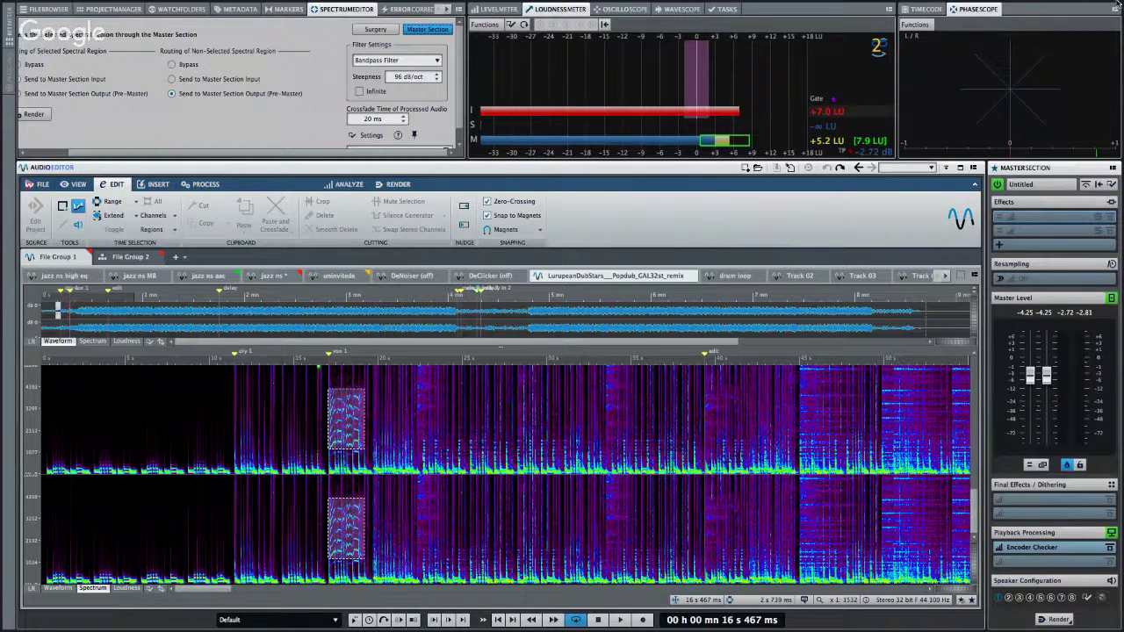
Show the Loudness Meter, open Track 02, and play it from about 5 min 31 s.
mouse_move(1073, 2)
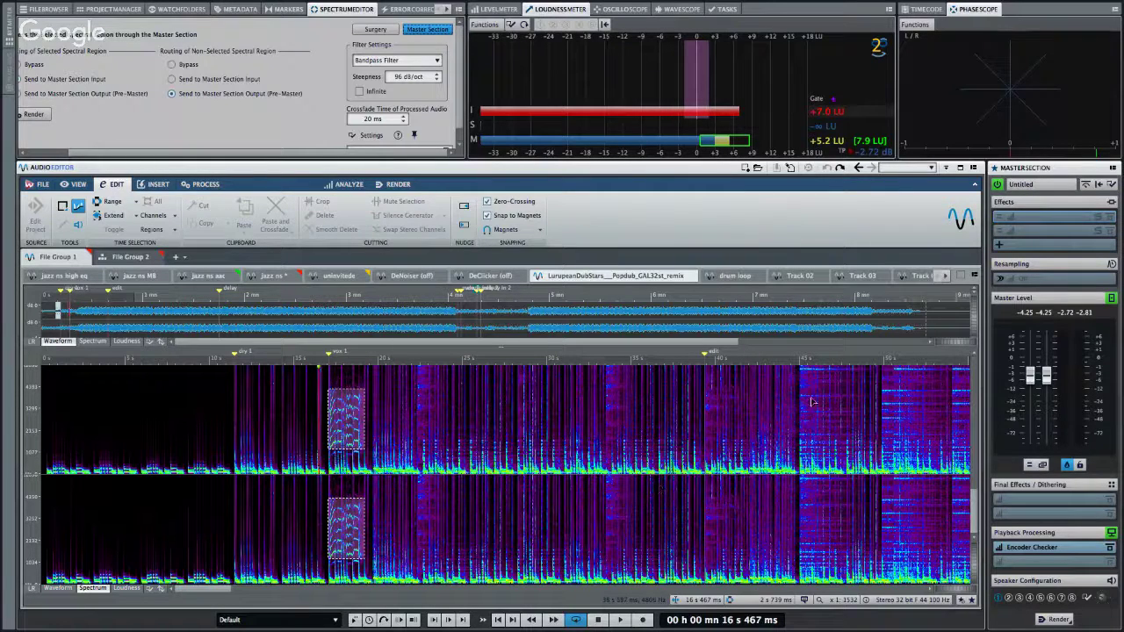
left_click(487, 11)
left_click(537, 9)
left_click(801, 277)
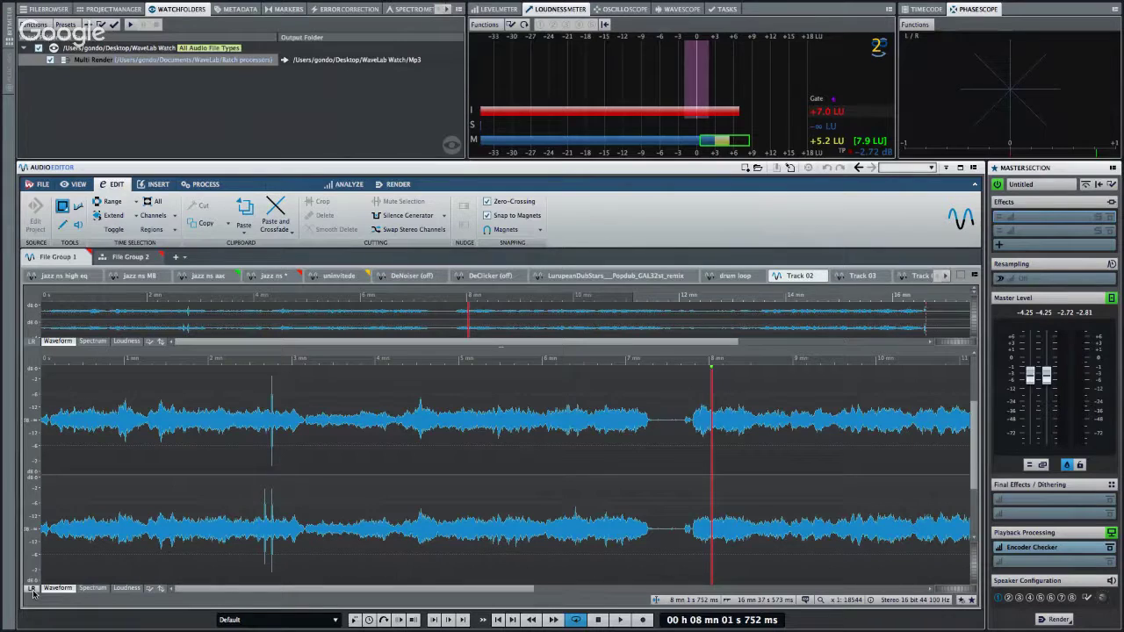
left_click(503, 430)
key("space")
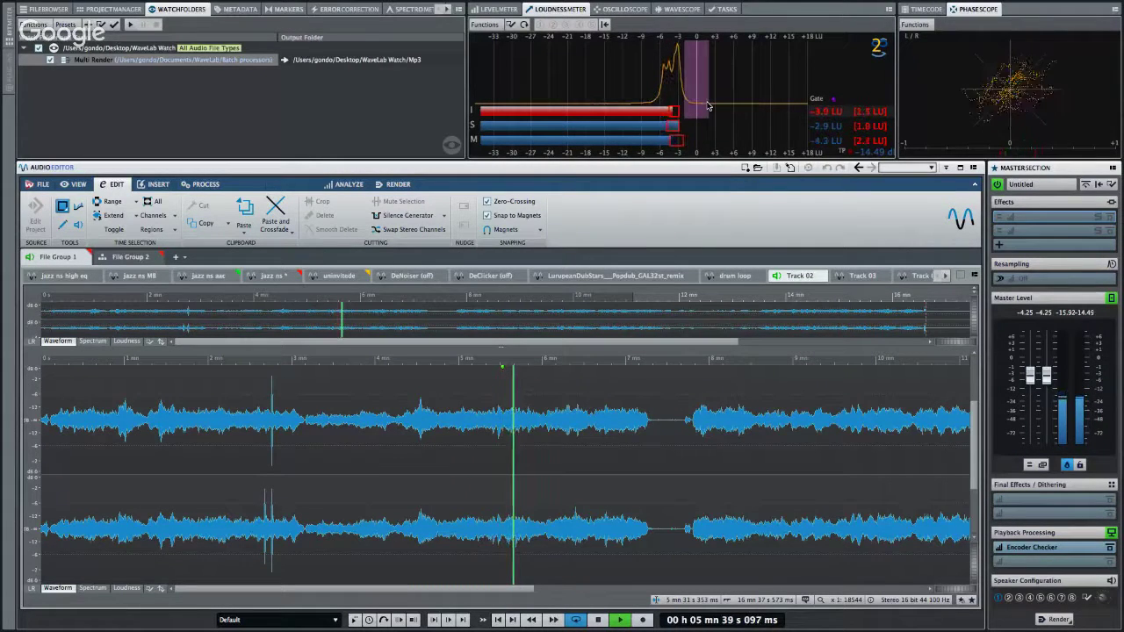
Display the Spectrometer while Track 02 plays, stopping and restarting playback once.
left_click(347, 9)
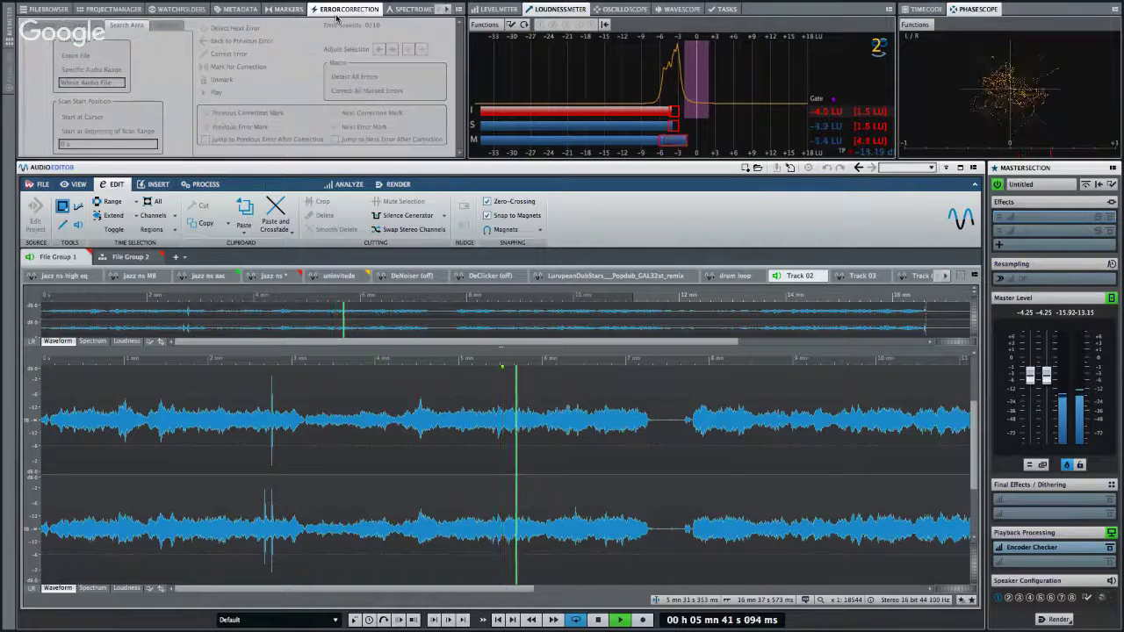
left_click(413, 8)
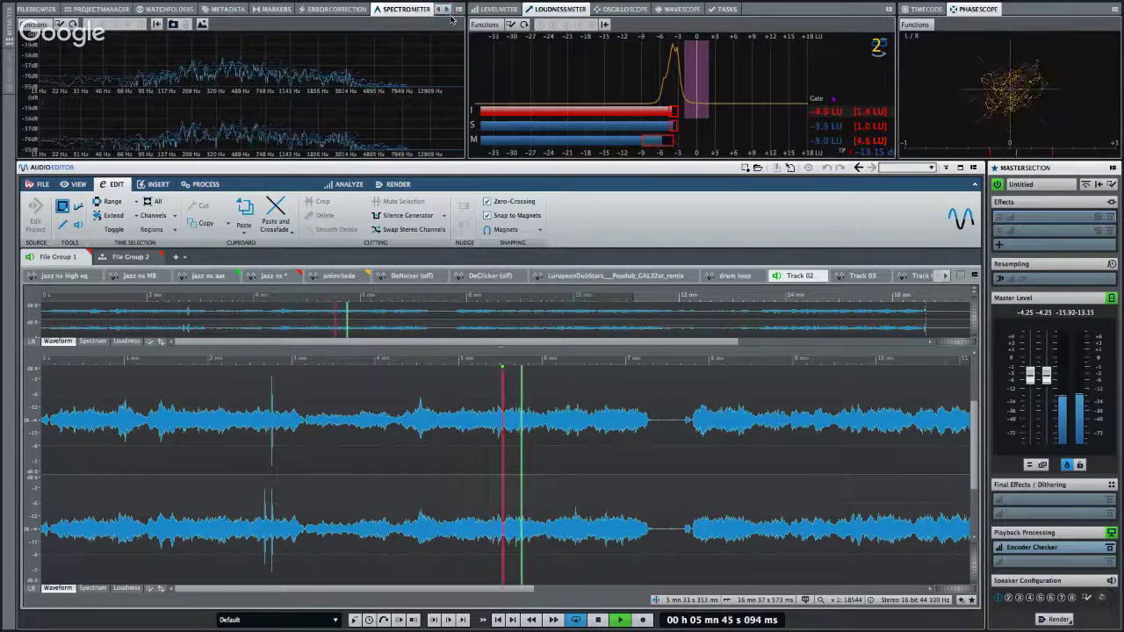
key("space")
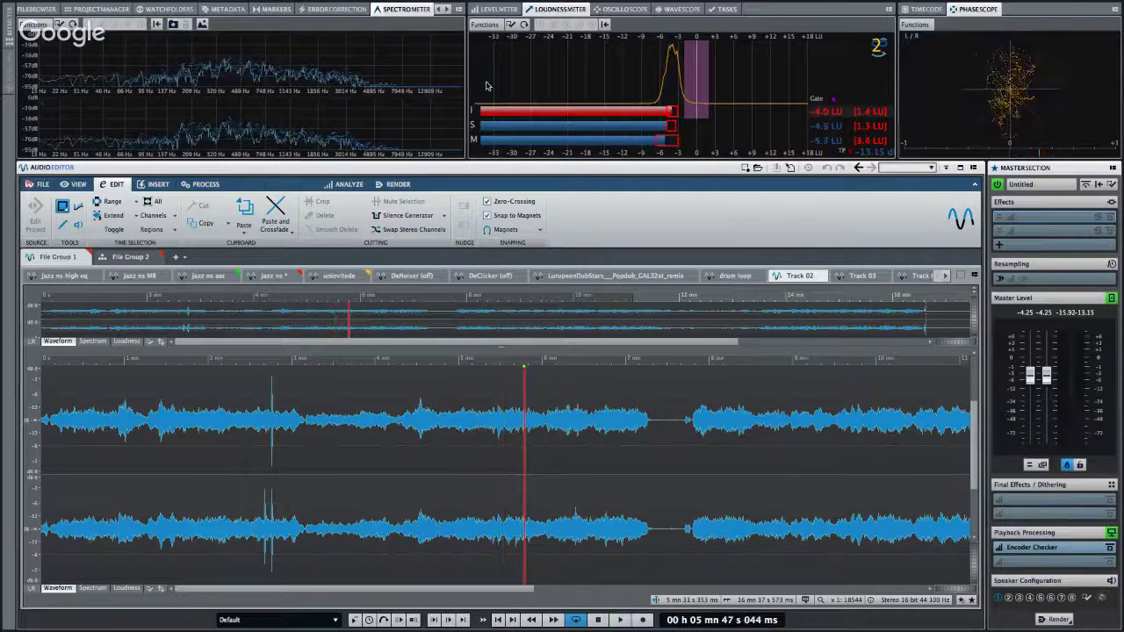
key("space")
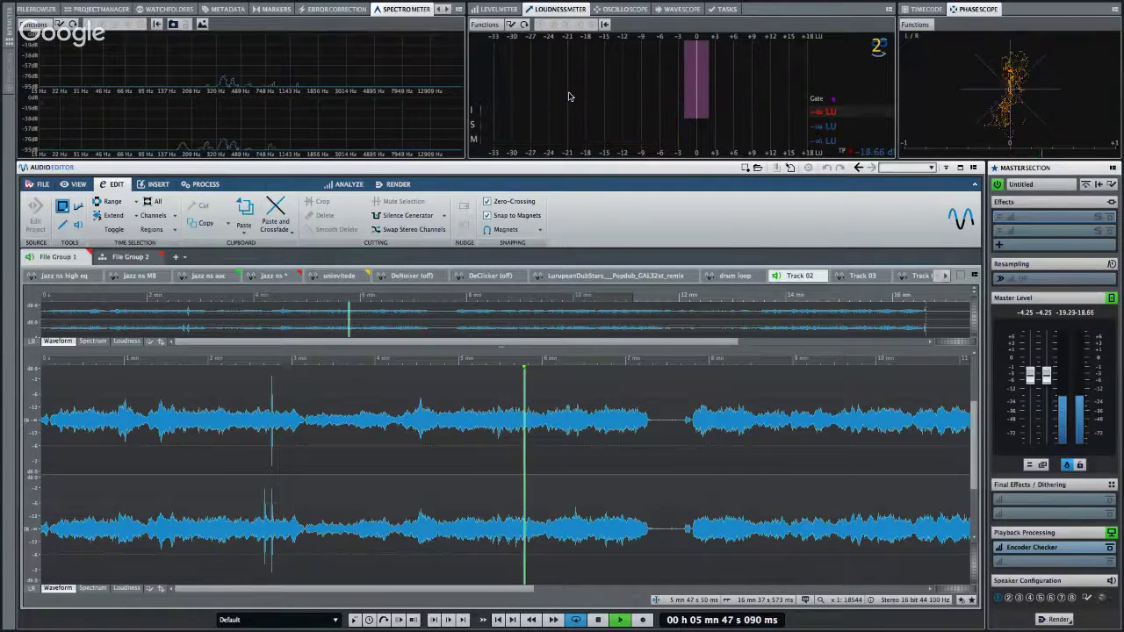
Compare the Level Meter and Loudness Meter during playback of Track 02, and stop playback.
left_click(498, 10)
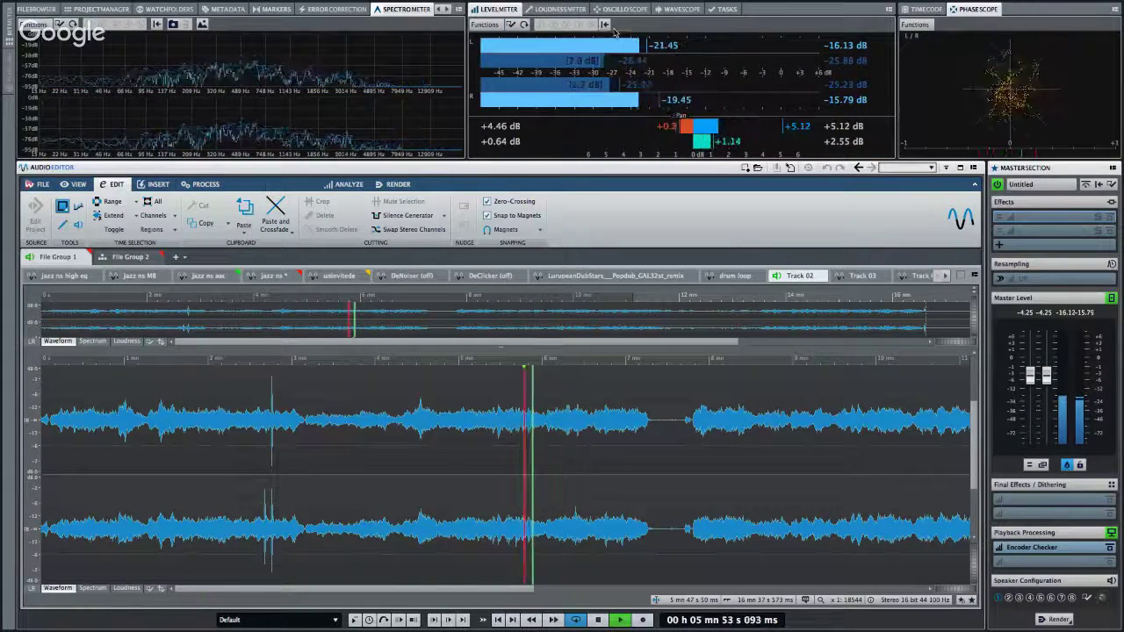
left_click(562, 8)
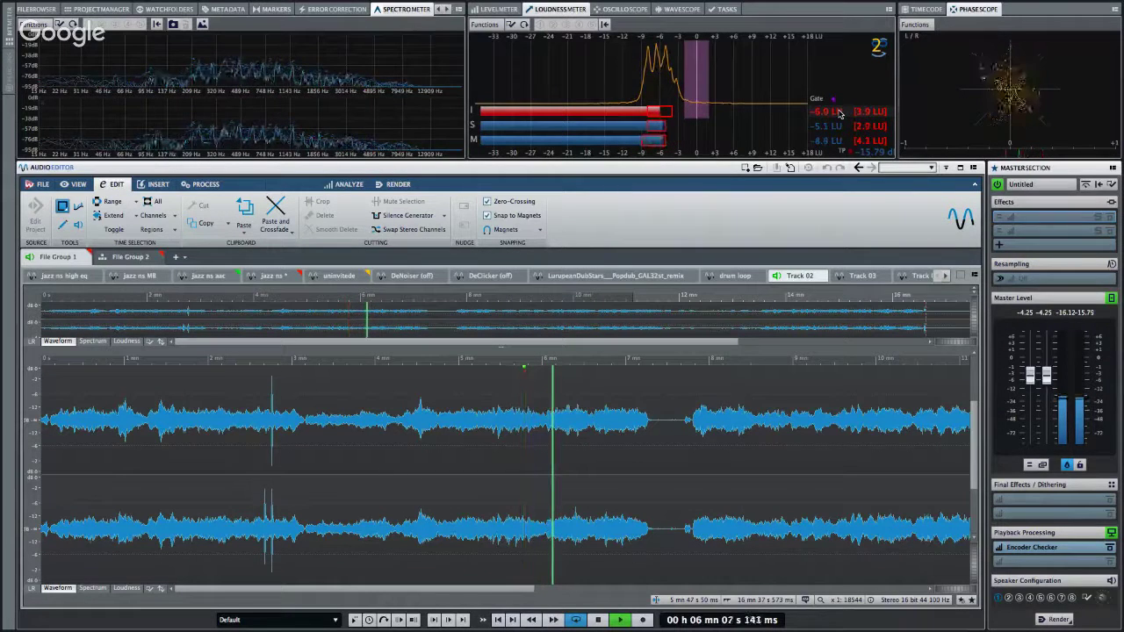
key("space")
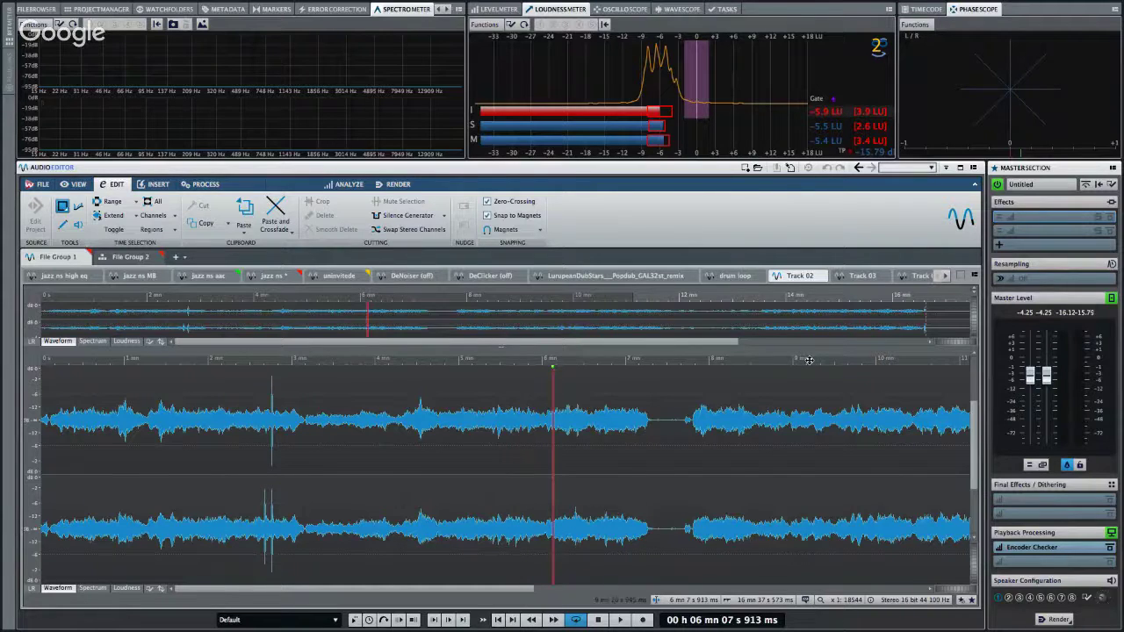
Switch to Chrome and move the Google Hangouts window up until its broadcast controls are fully in view.
mouse_move(590, 619)
key("super+Tab")
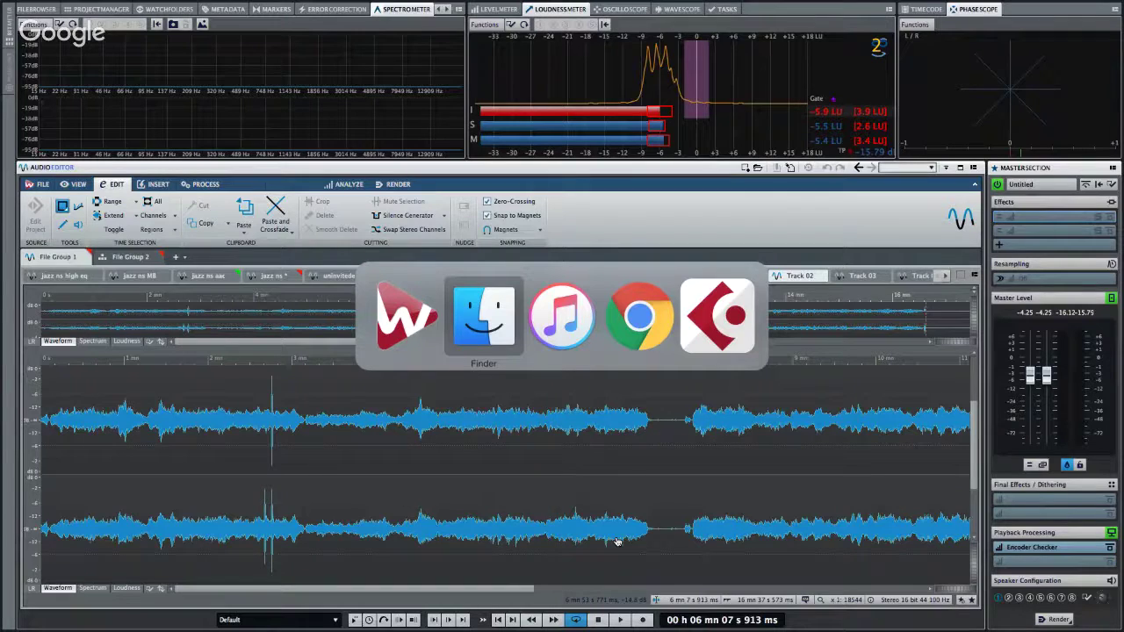
key("super+Tab")
key("super+Tab")
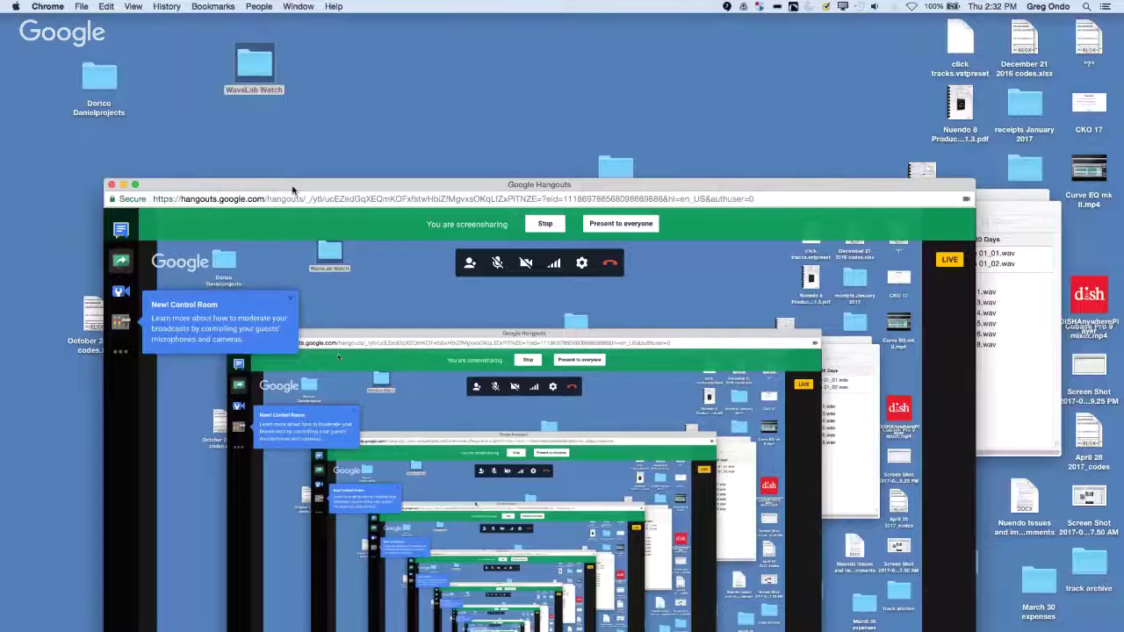
left_click_drag(294, 190, 296, 83)
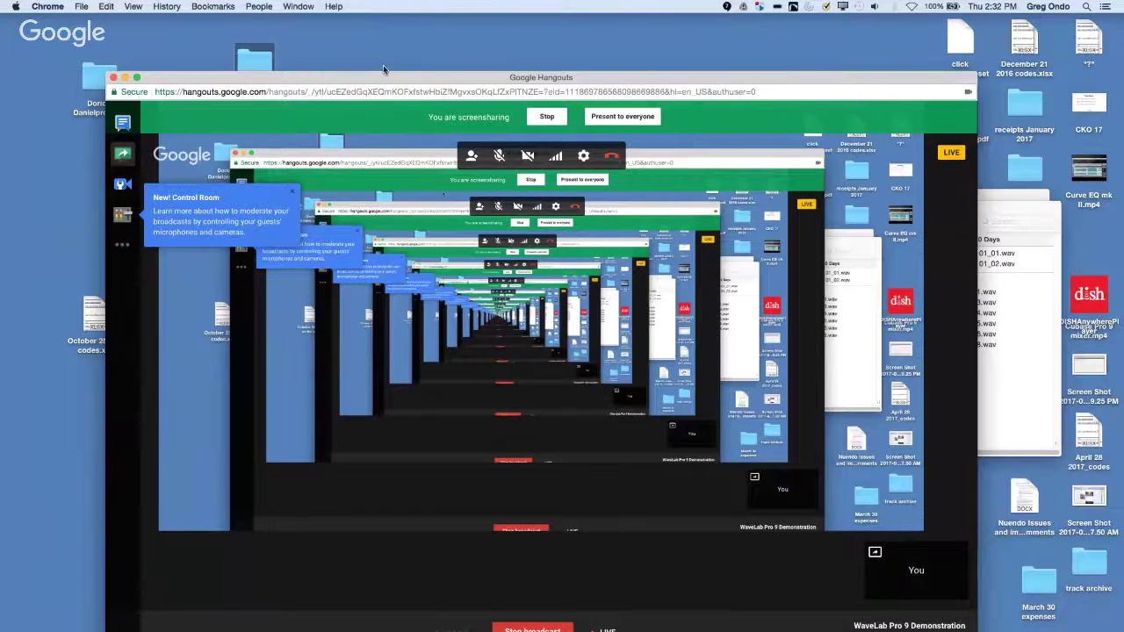
left_click_drag(376, 80, 375, 7)
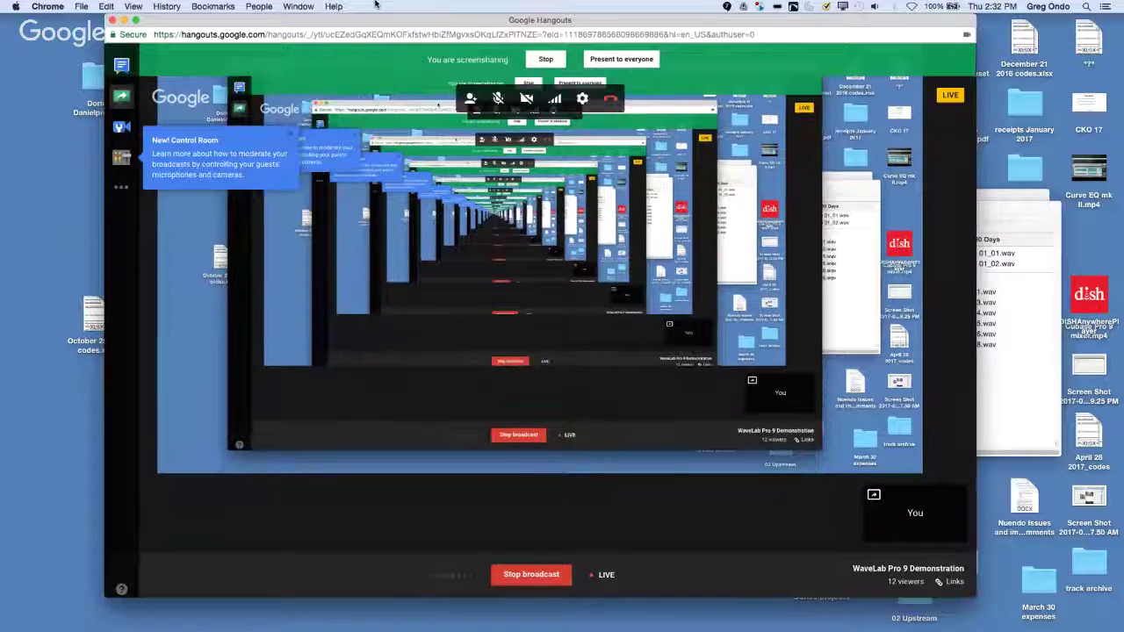